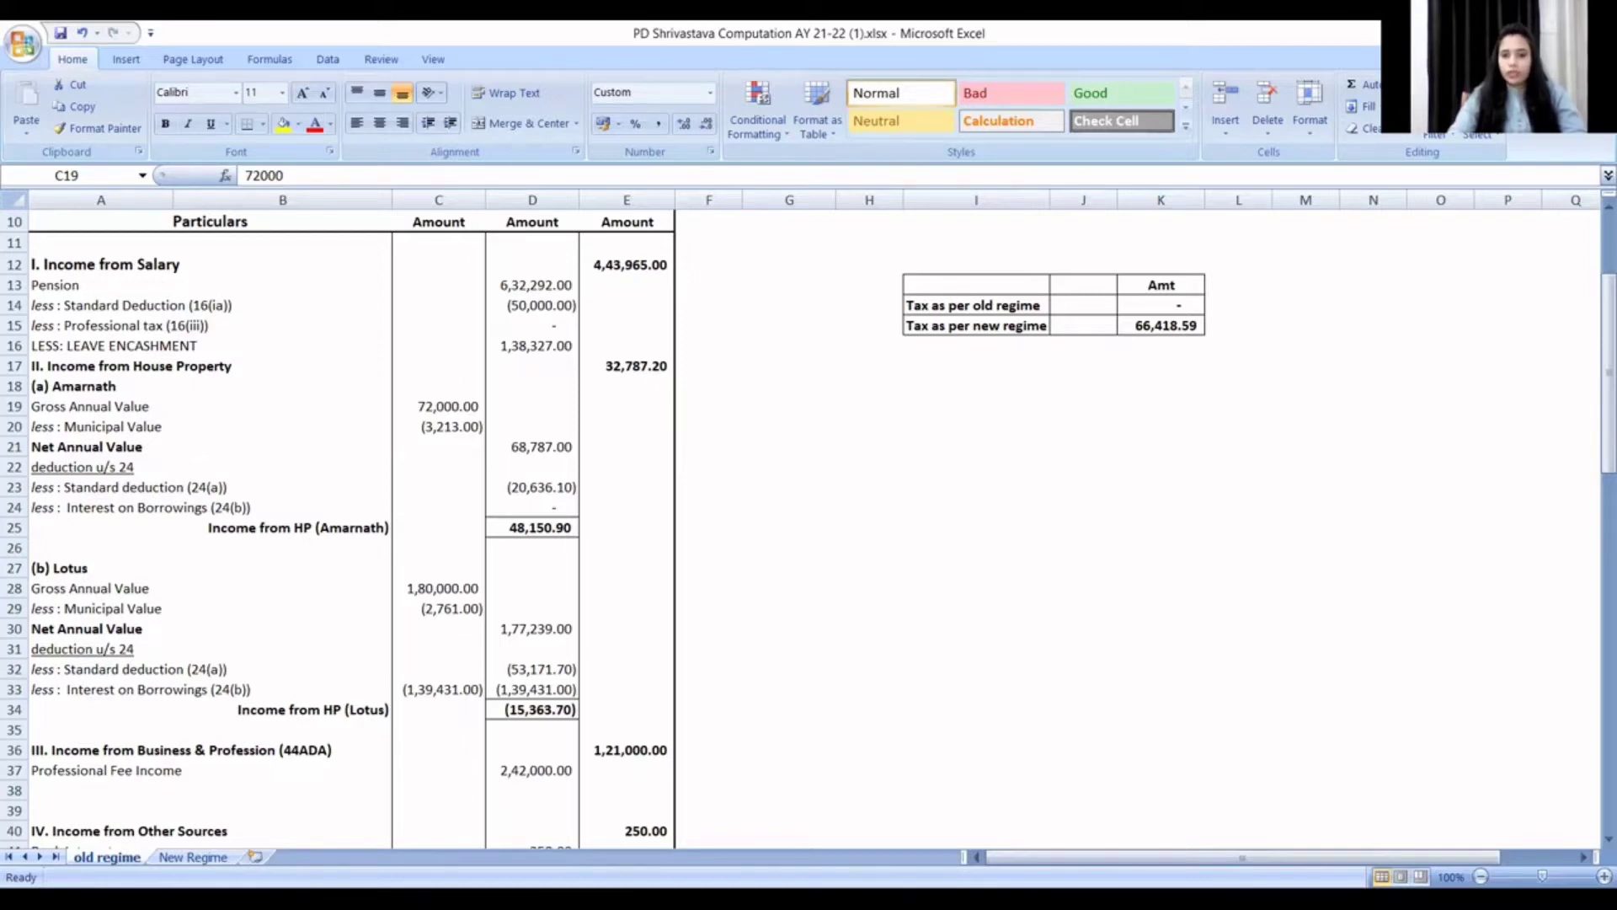
# - Switch from the Excel computation workbook to the e-Filing portal in Chrome
pyautogui.hotkey('alt', 'Tab')
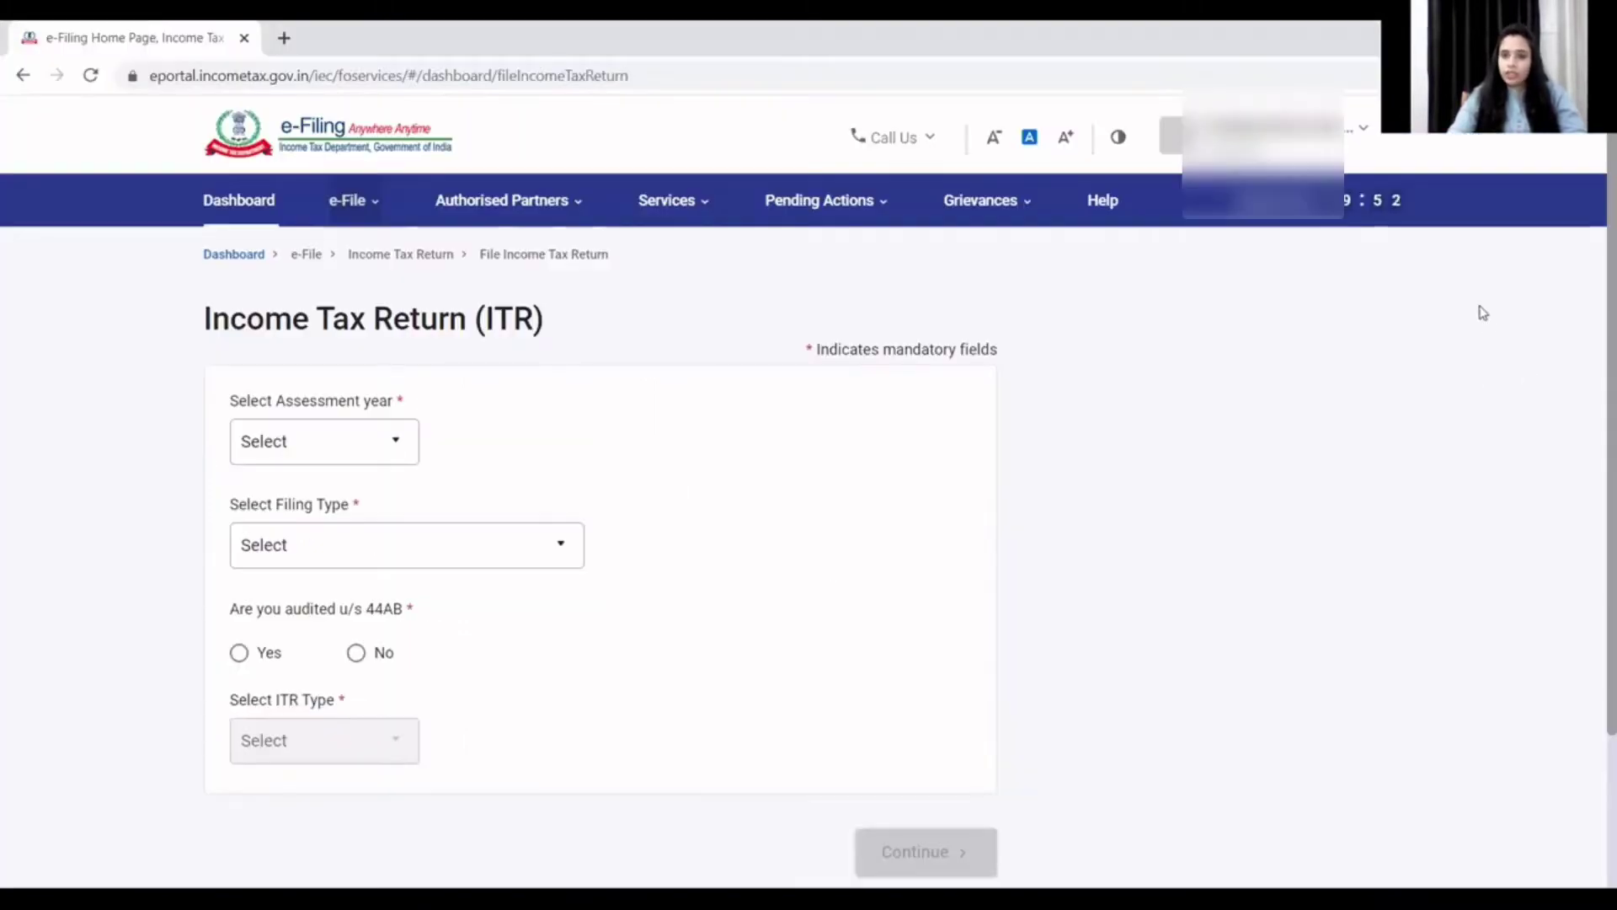
# - Go to e-File > Income Tax Returns > File Income Tax Return
pyautogui.click(347, 202)
pyautogui.click(432, 255)
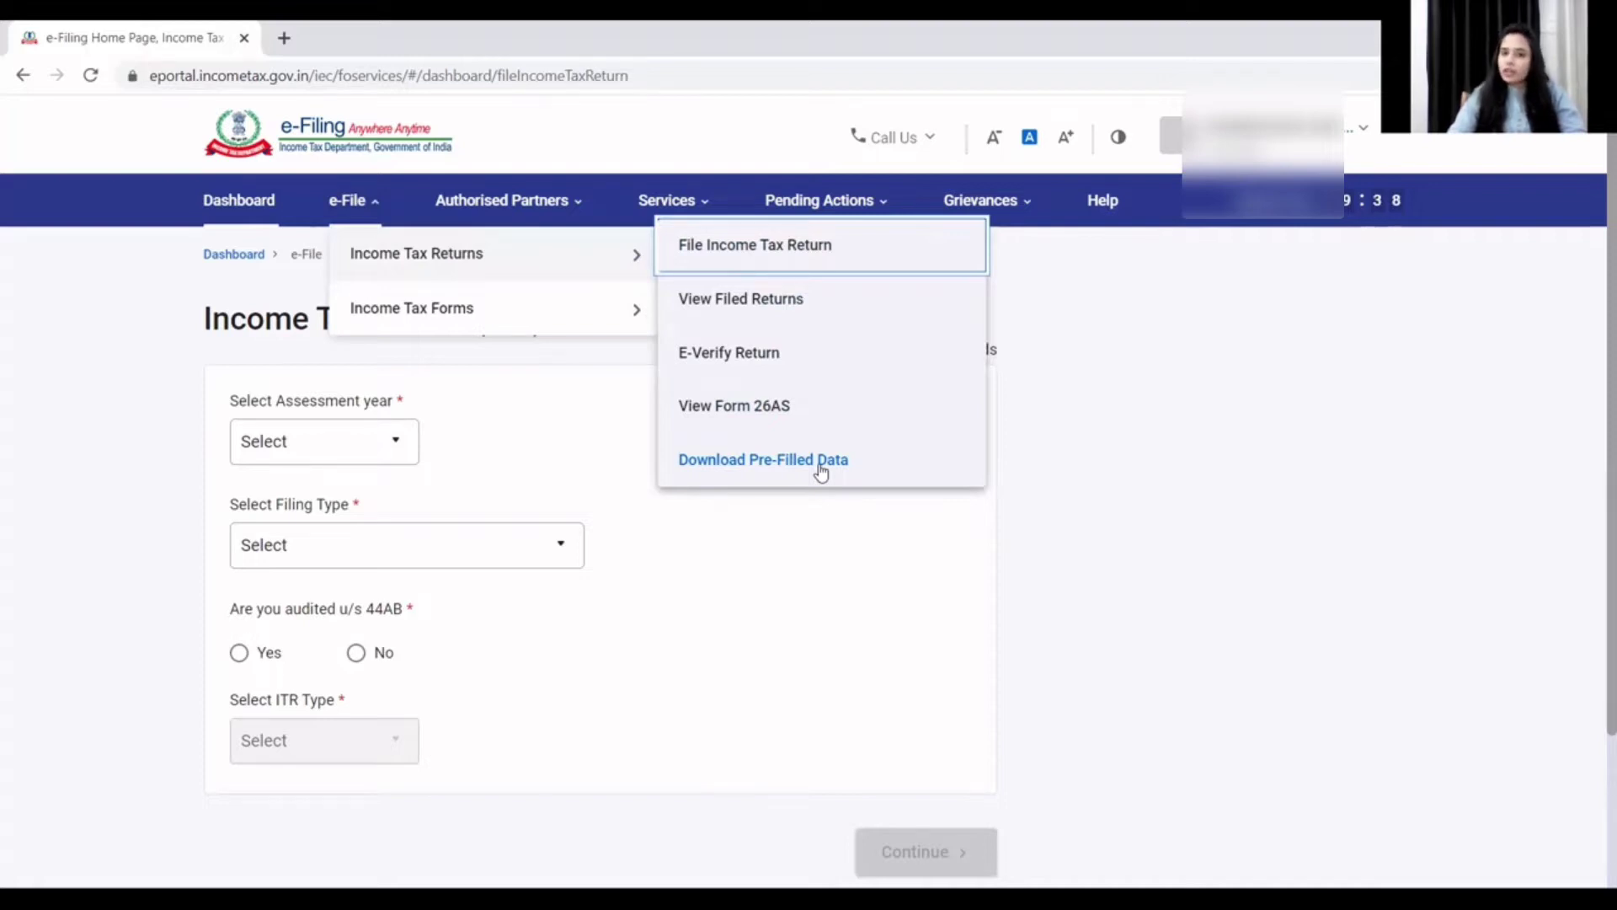
pyautogui.click(758, 254)
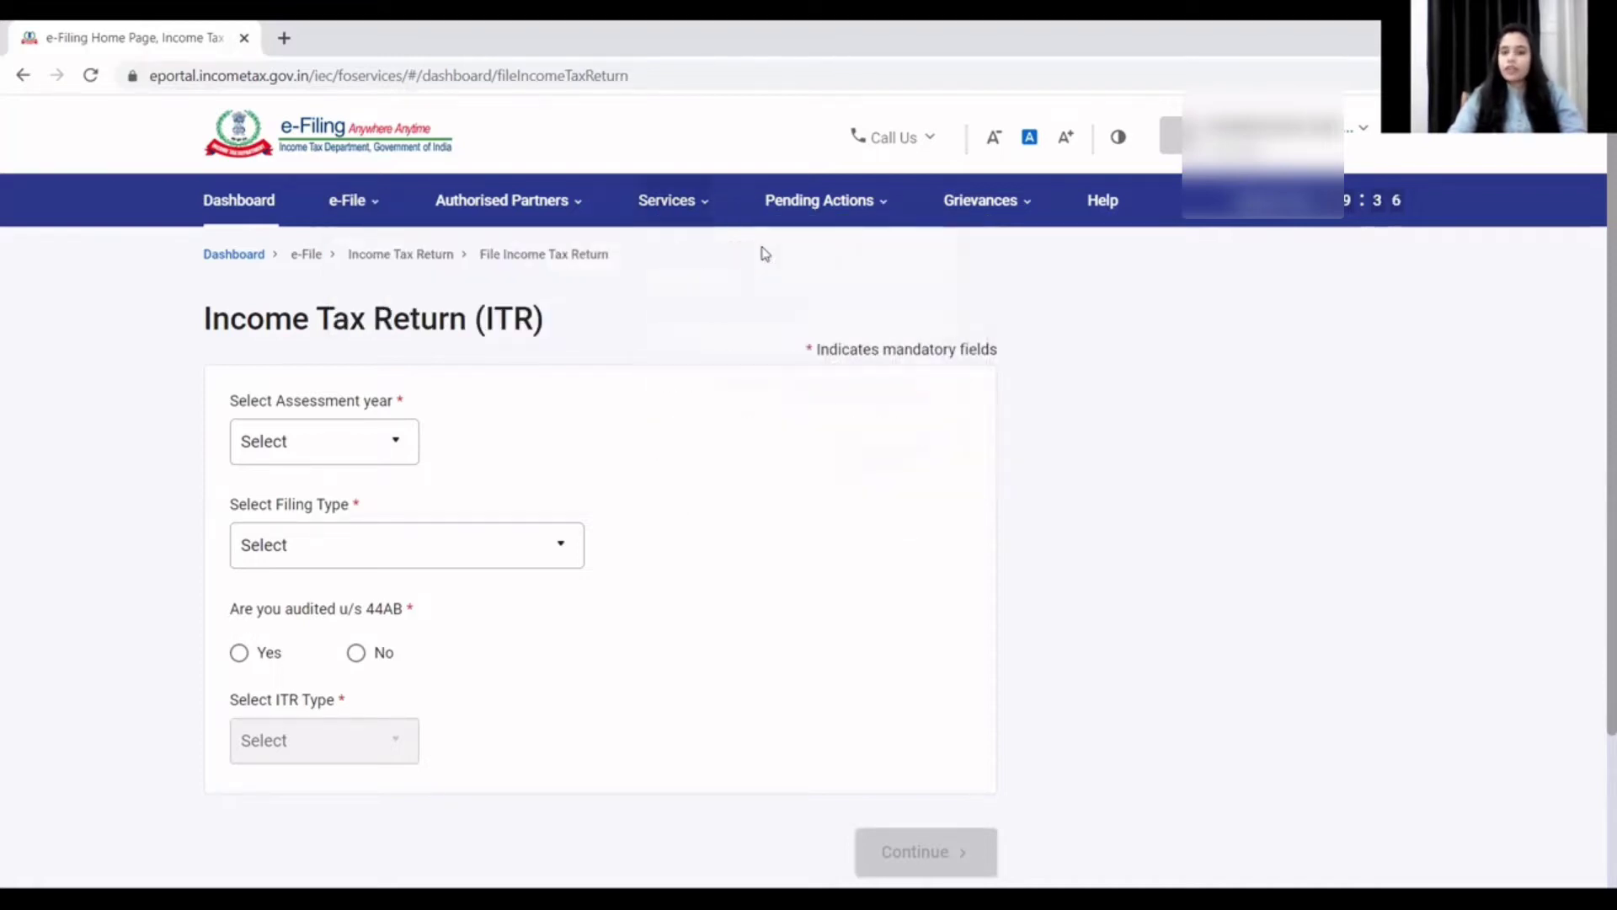
pyautogui.moveTo(349, 201)
pyautogui.moveTo(417, 254)
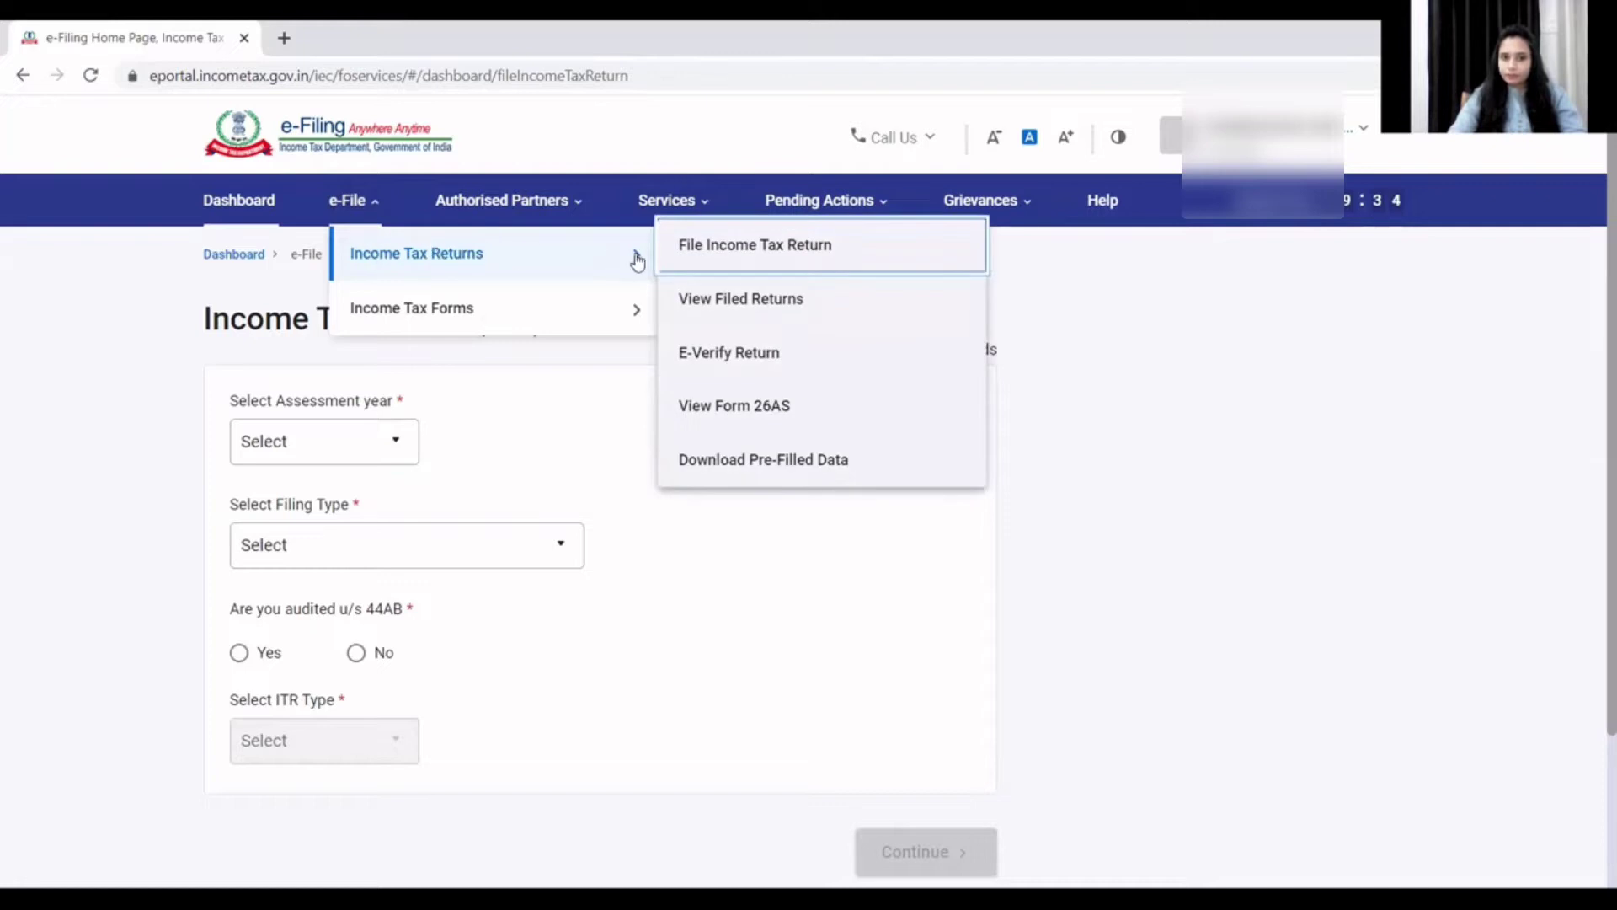
pyautogui.click(705, 266)
# - Select assessment year 2021-22 and continue
pyautogui.click(285, 445)
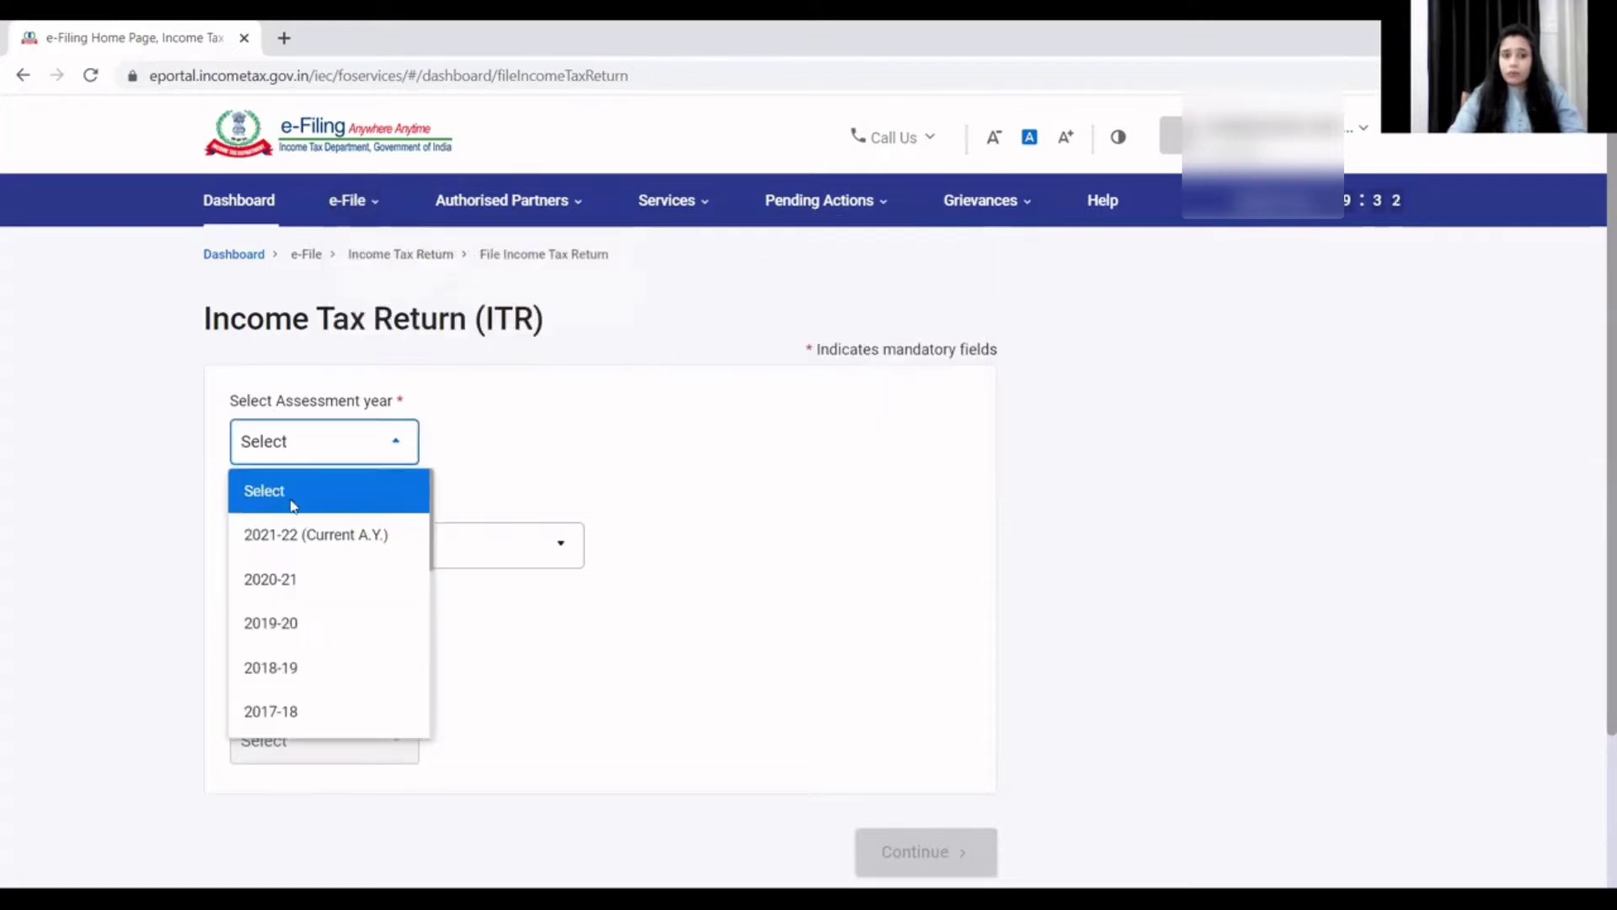
pyautogui.click(291, 537)
pyautogui.scroll(-3, 498, 596)
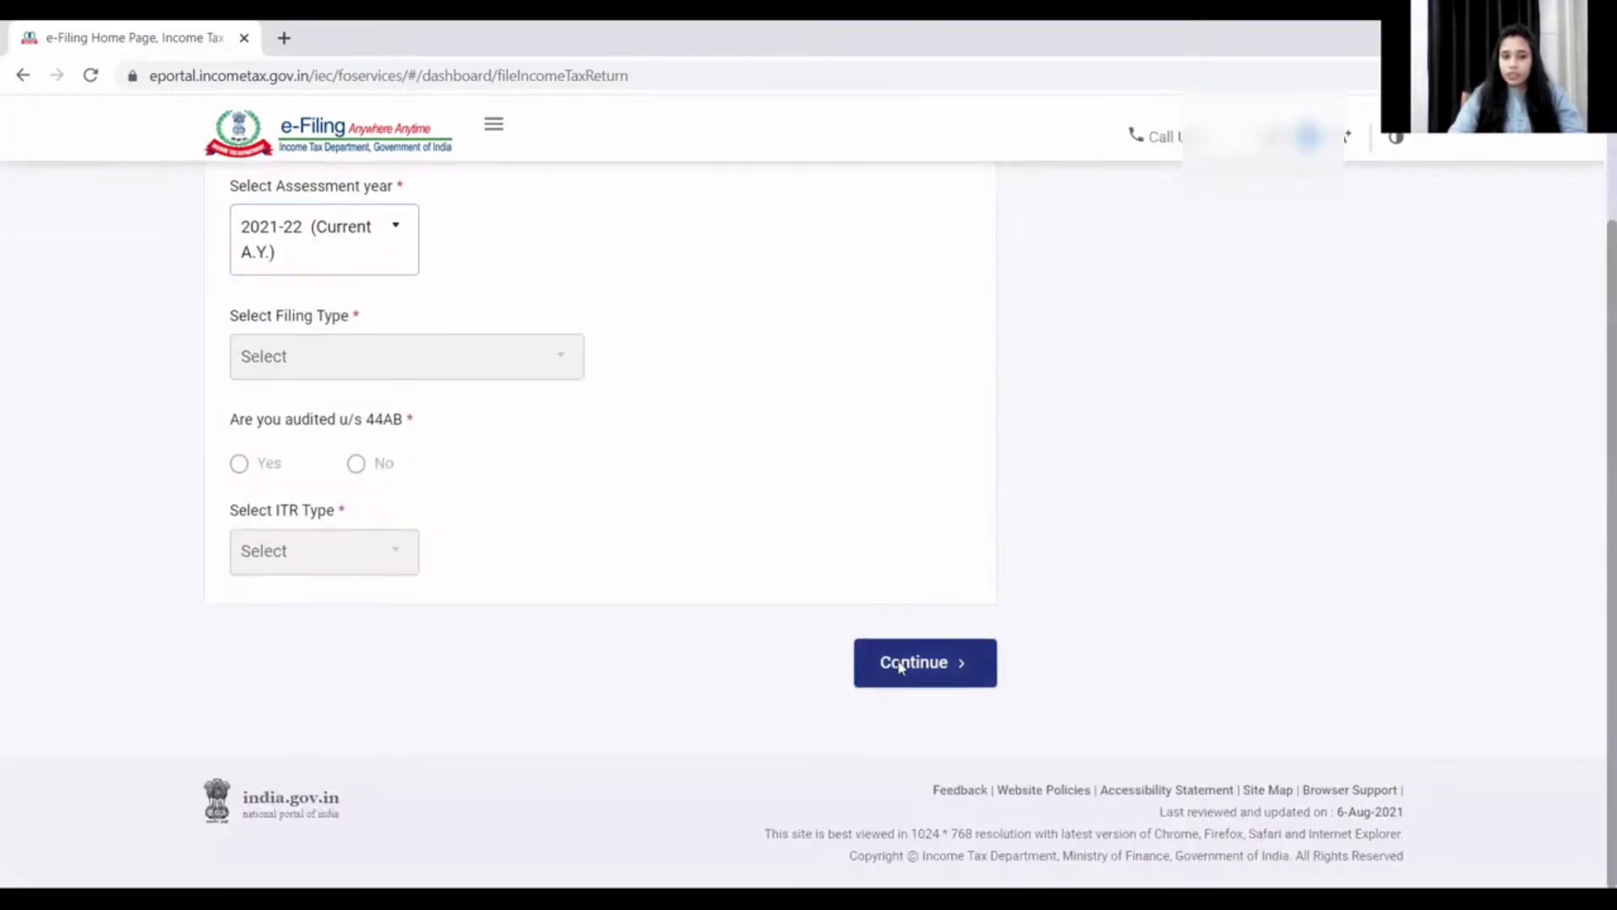
pyautogui.click(896, 663)
# - Choose Offline mode, 139(1) - Original Return filing type and ITR-3, then proceed
pyautogui.click(244, 518)
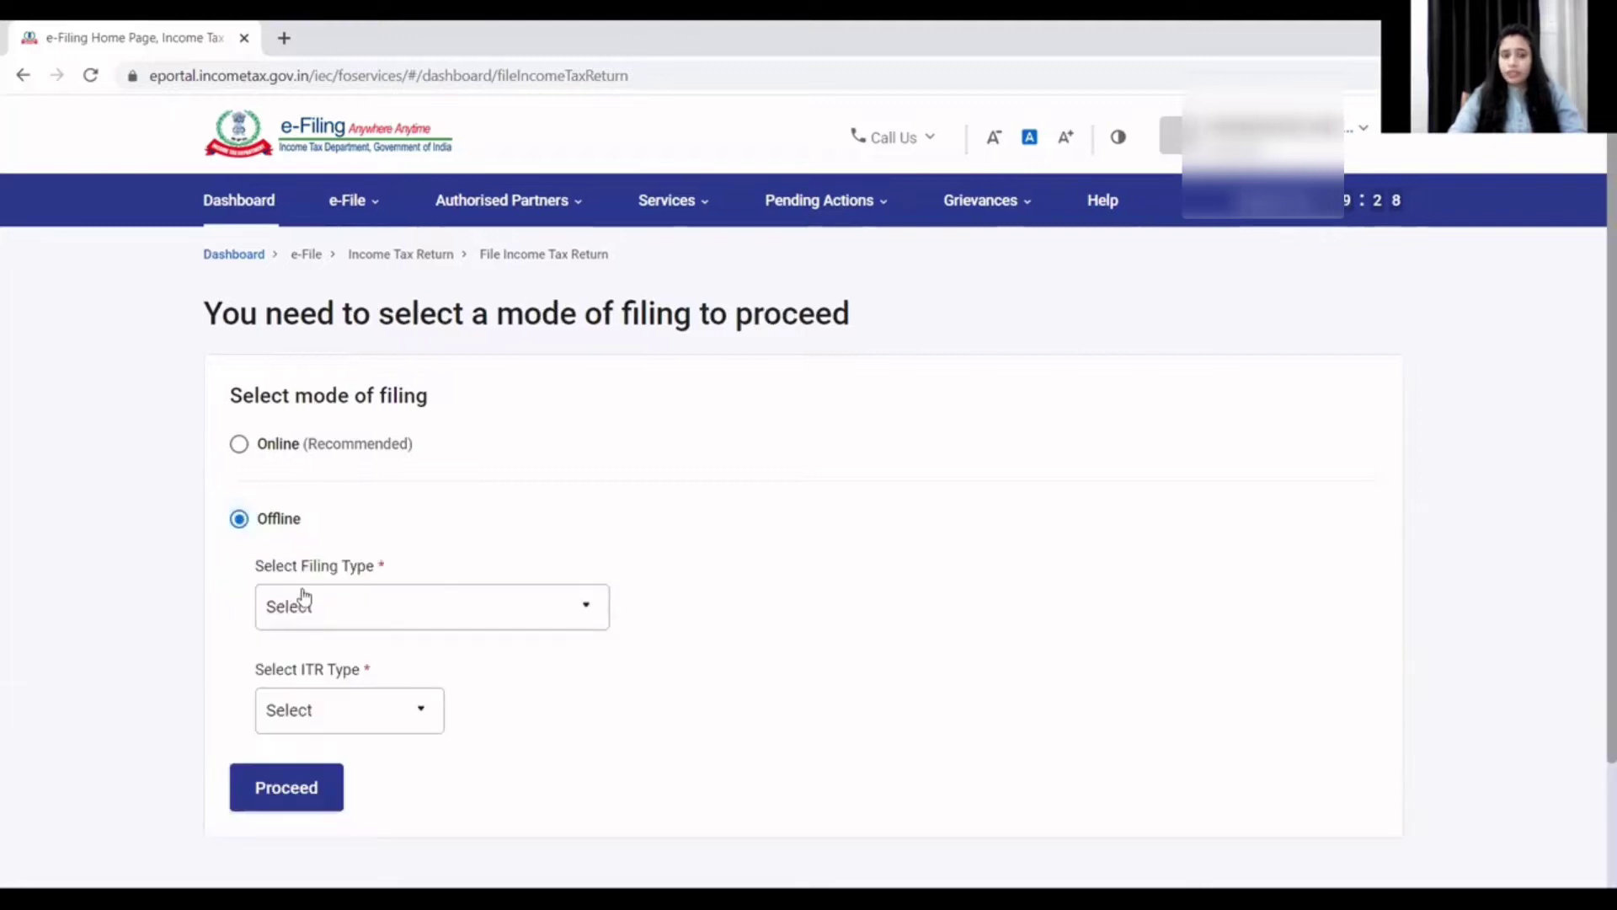
pyautogui.scroll(-1, 346, 617)
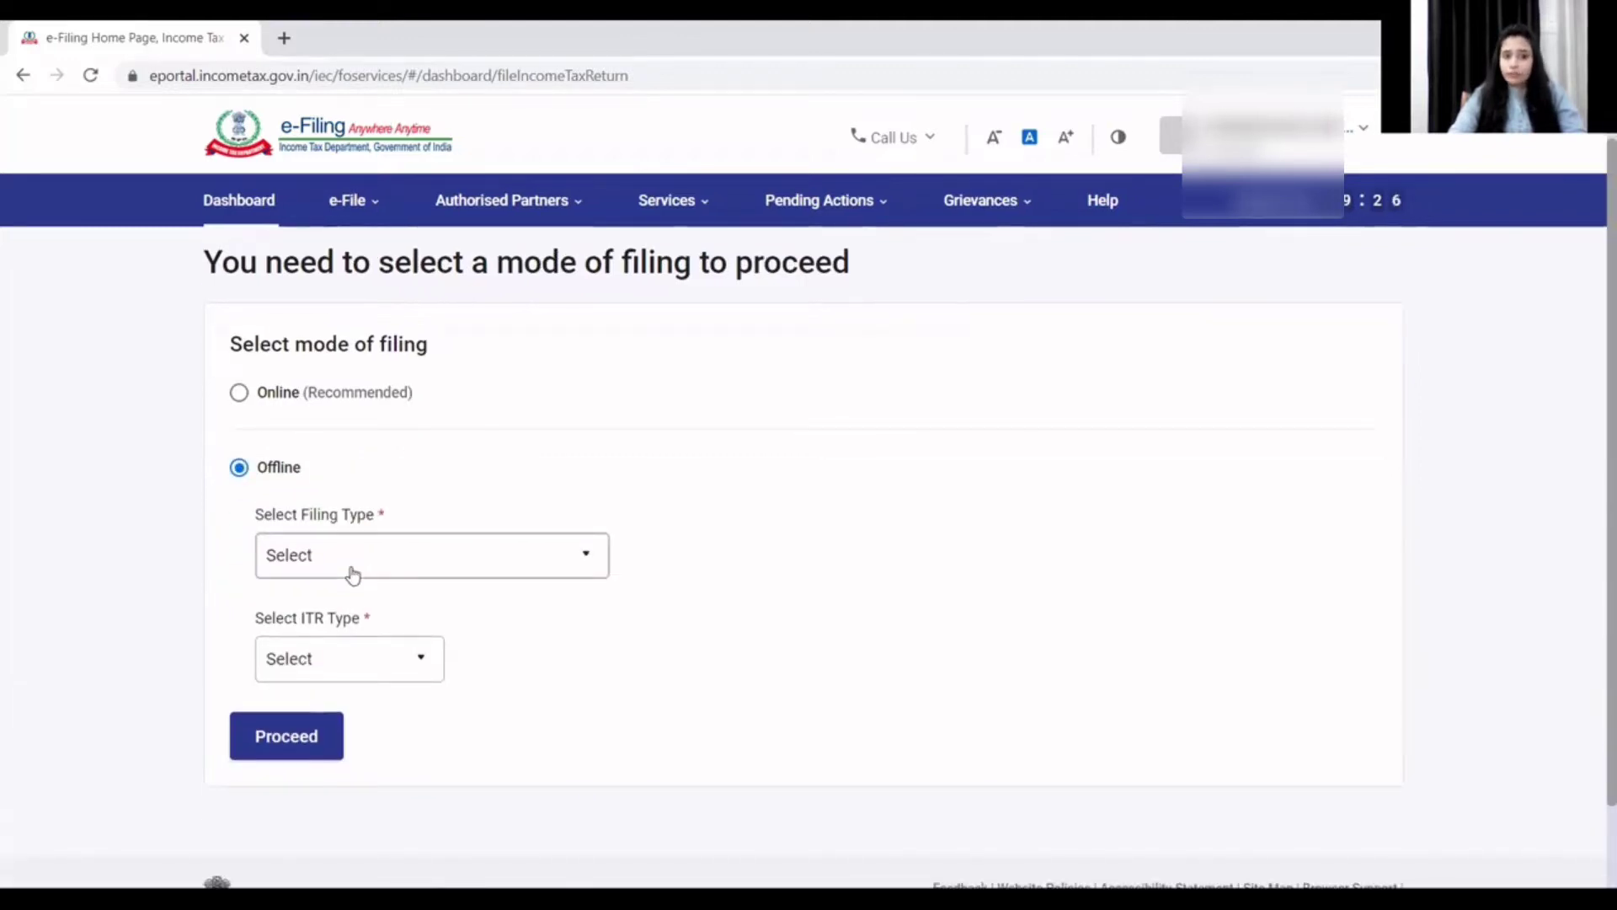
pyautogui.click(353, 573)
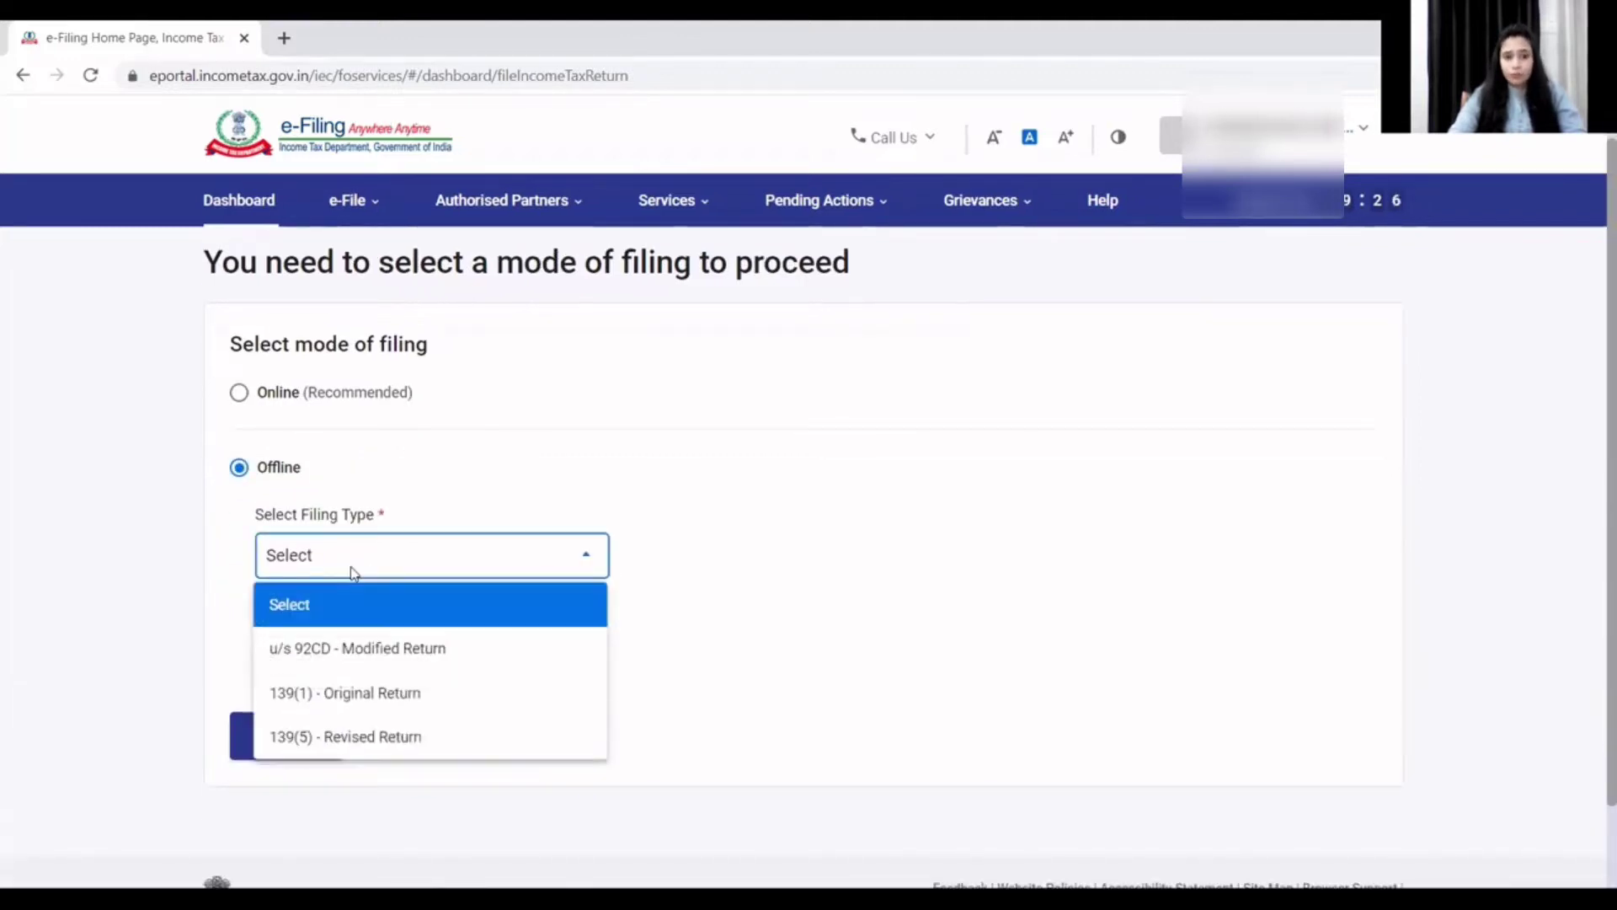
pyautogui.click(362, 696)
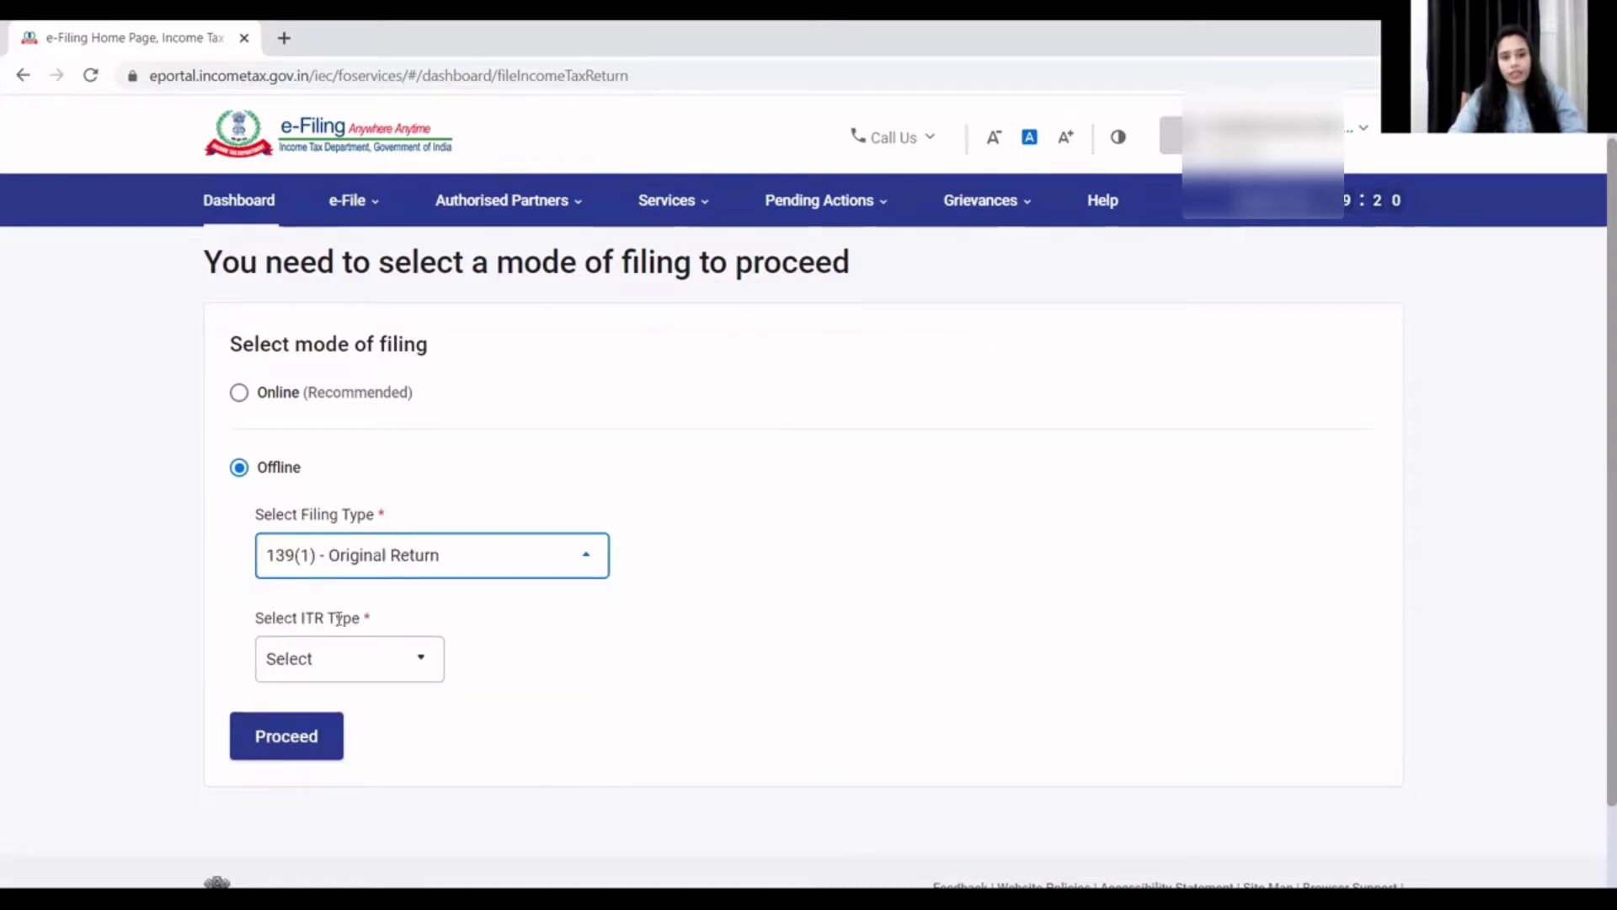
pyautogui.click(358, 671)
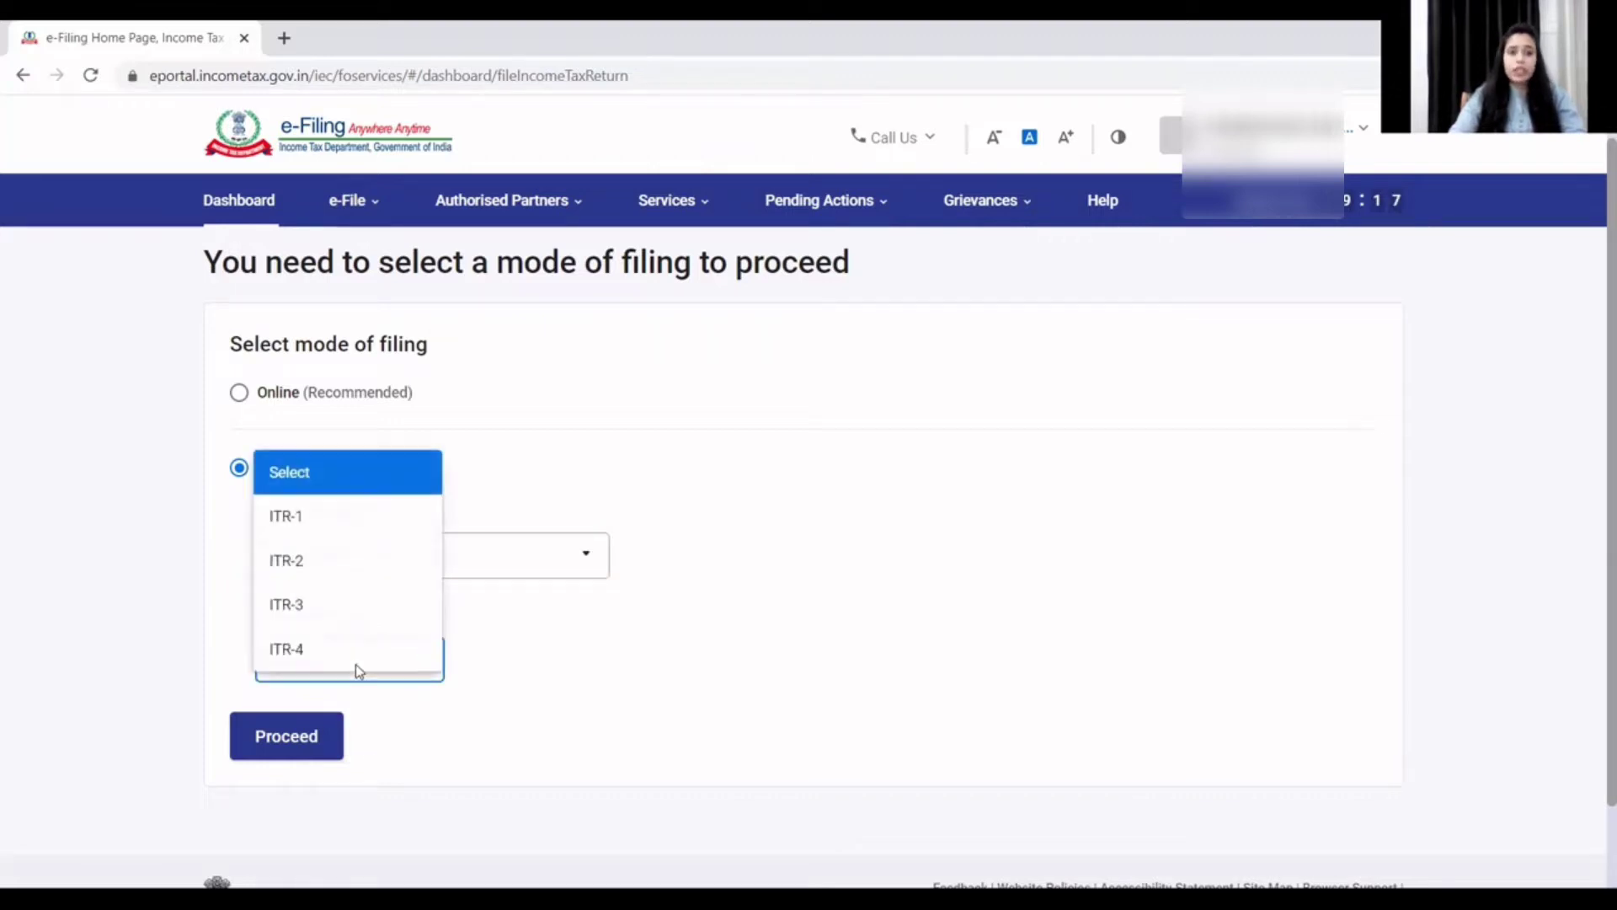
pyautogui.click(304, 606)
pyautogui.click(285, 737)
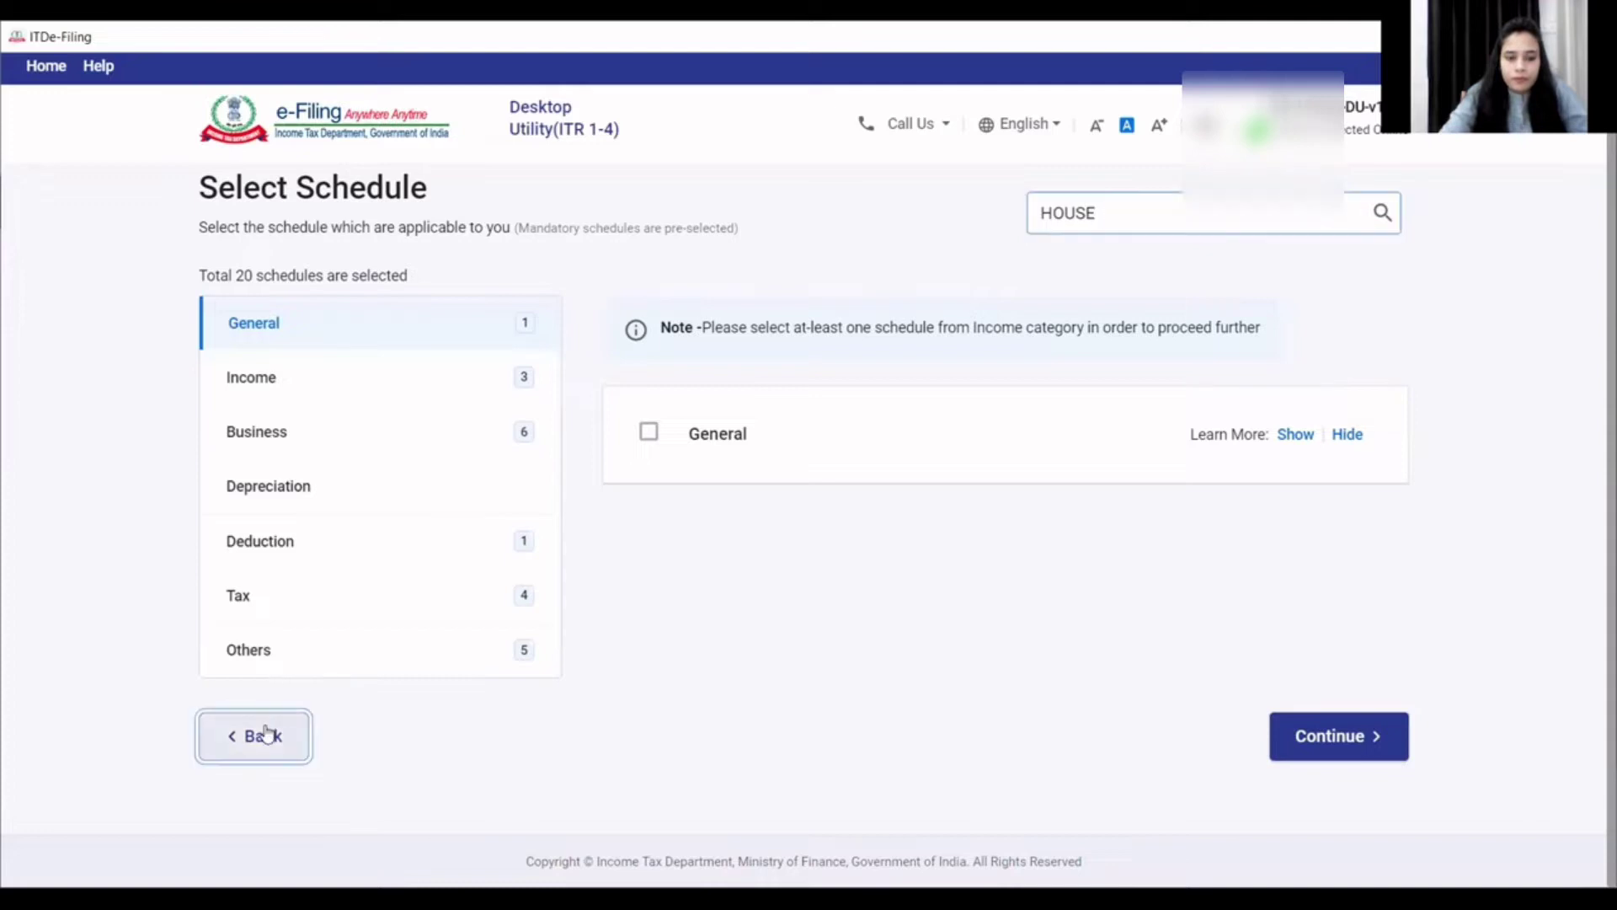
# - Step back through the ITR-3 setup pages to the Income Tax Returns home
pyautogui.click(263, 739)
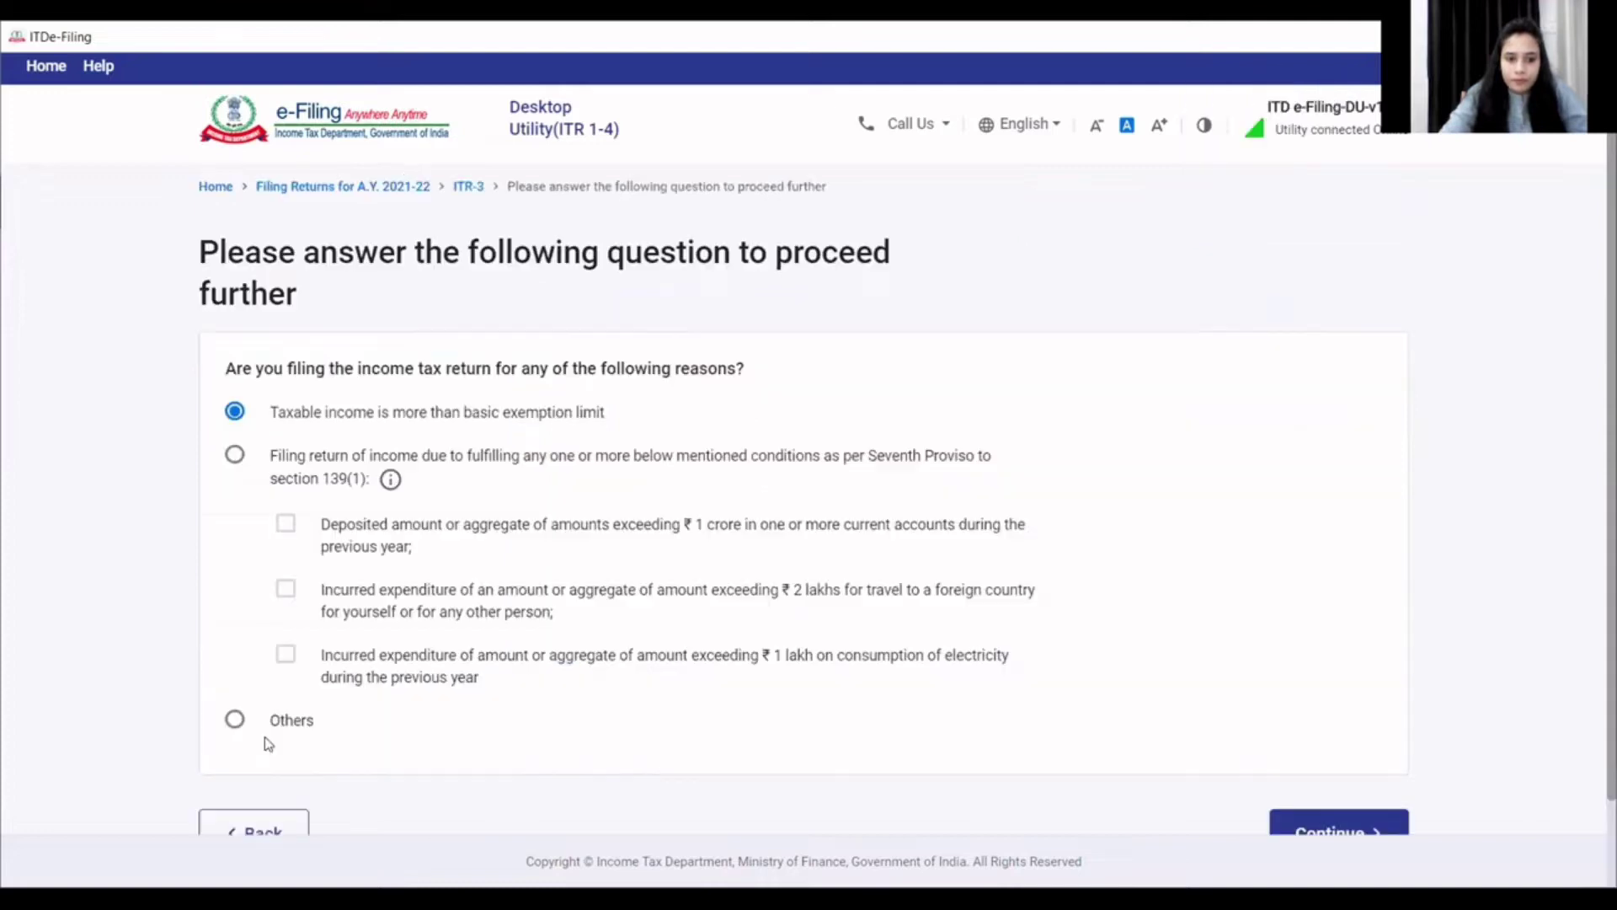
pyautogui.click(271, 831)
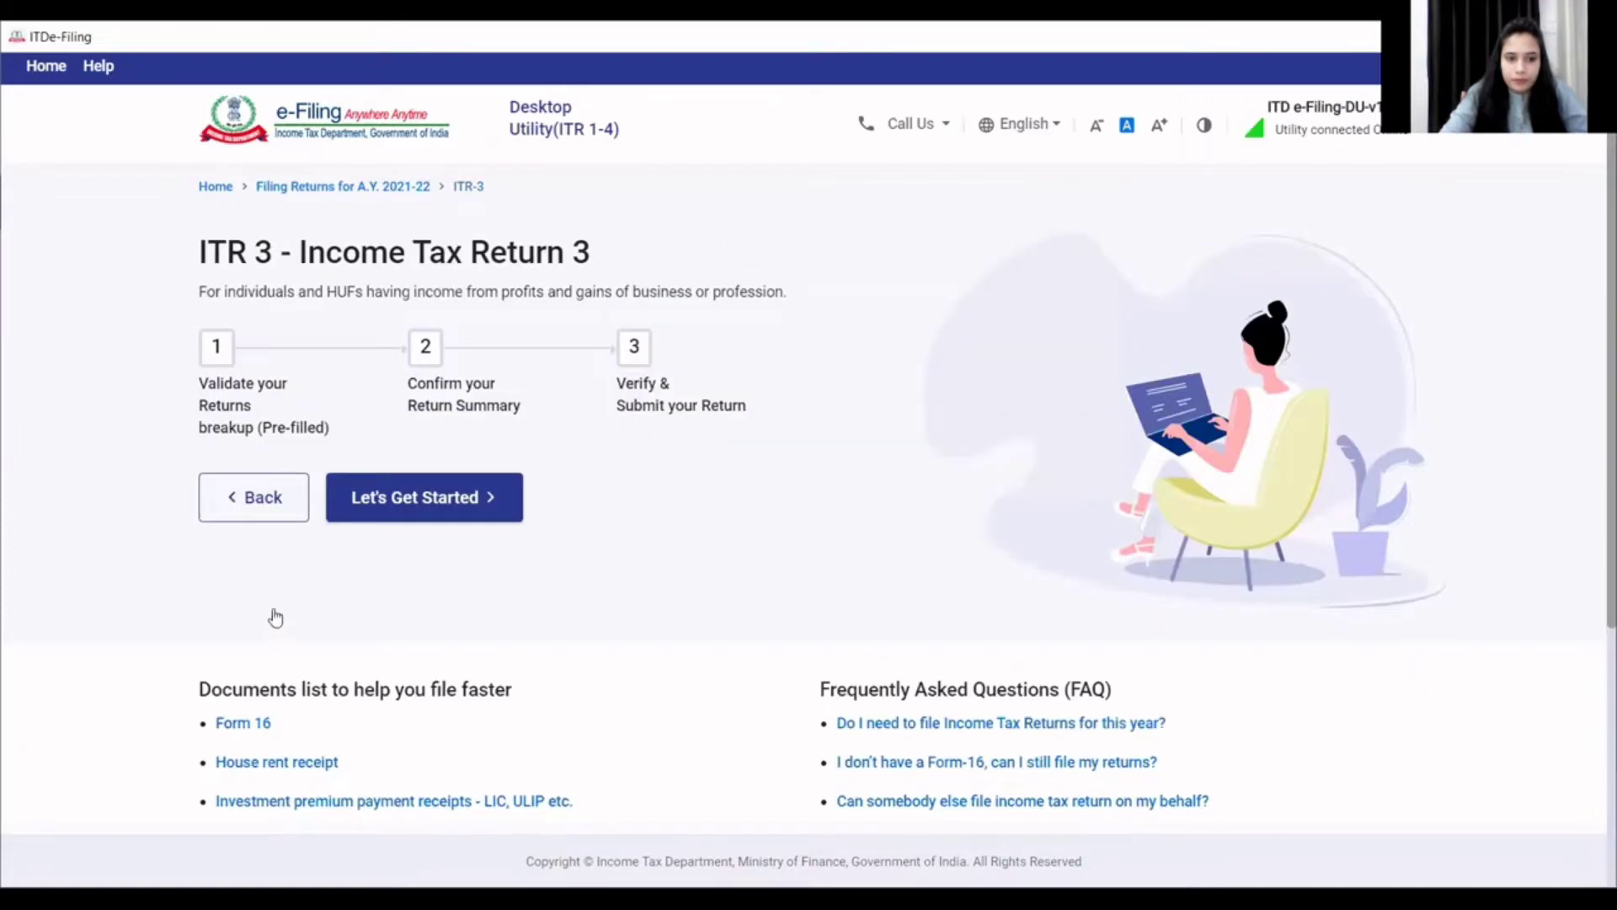
pyautogui.click(269, 505)
pyautogui.click(269, 588)
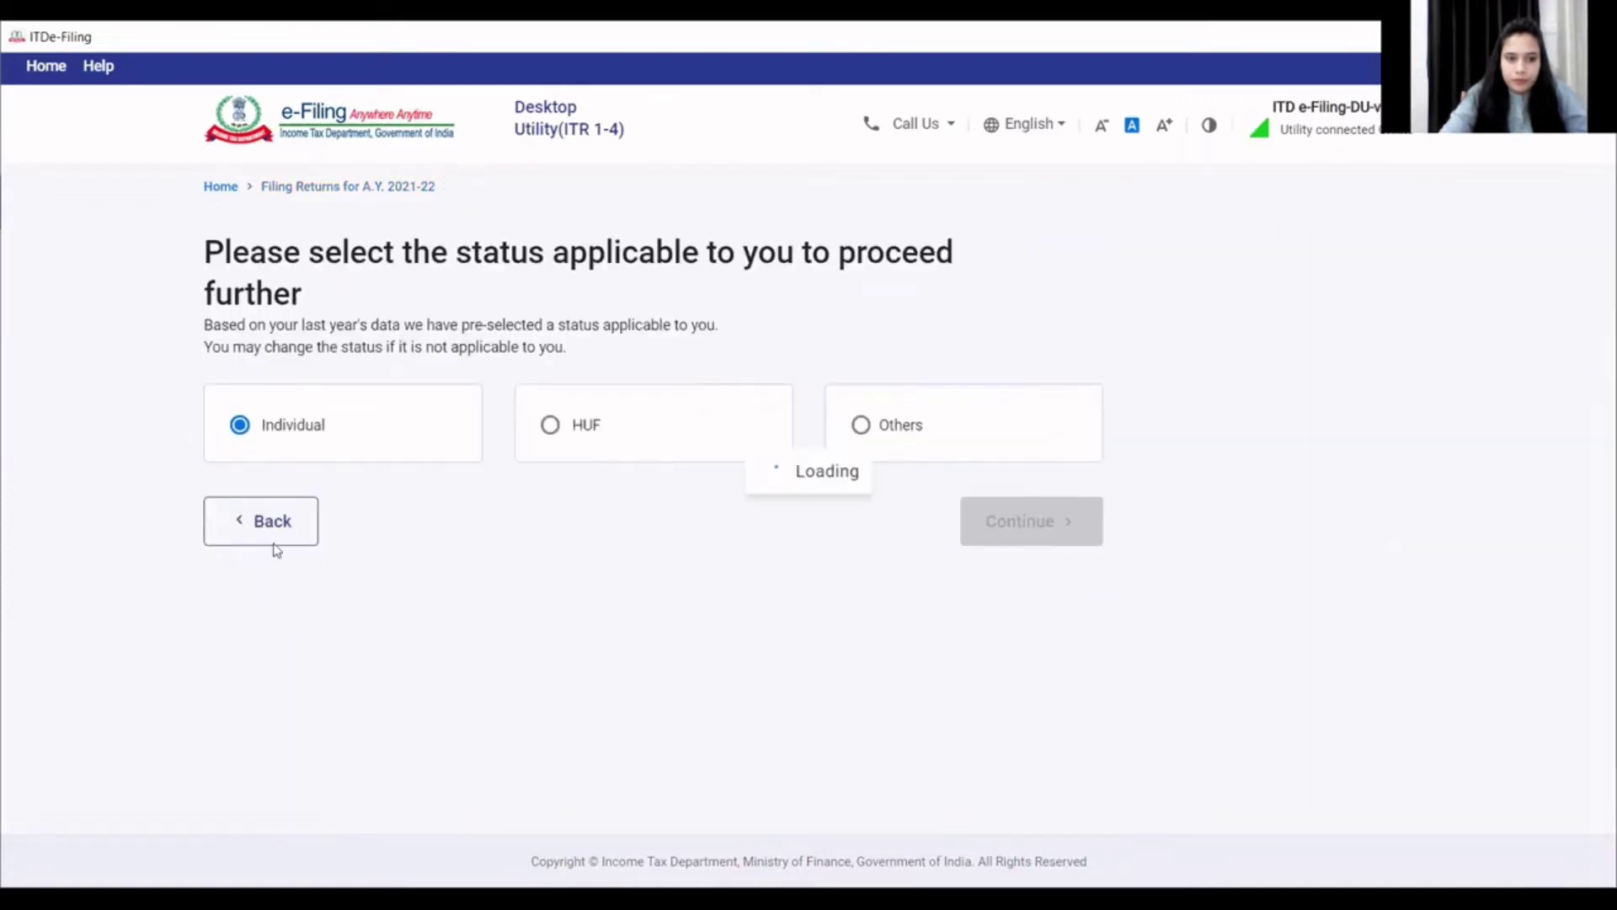
pyautogui.click(275, 520)
pyautogui.click(281, 502)
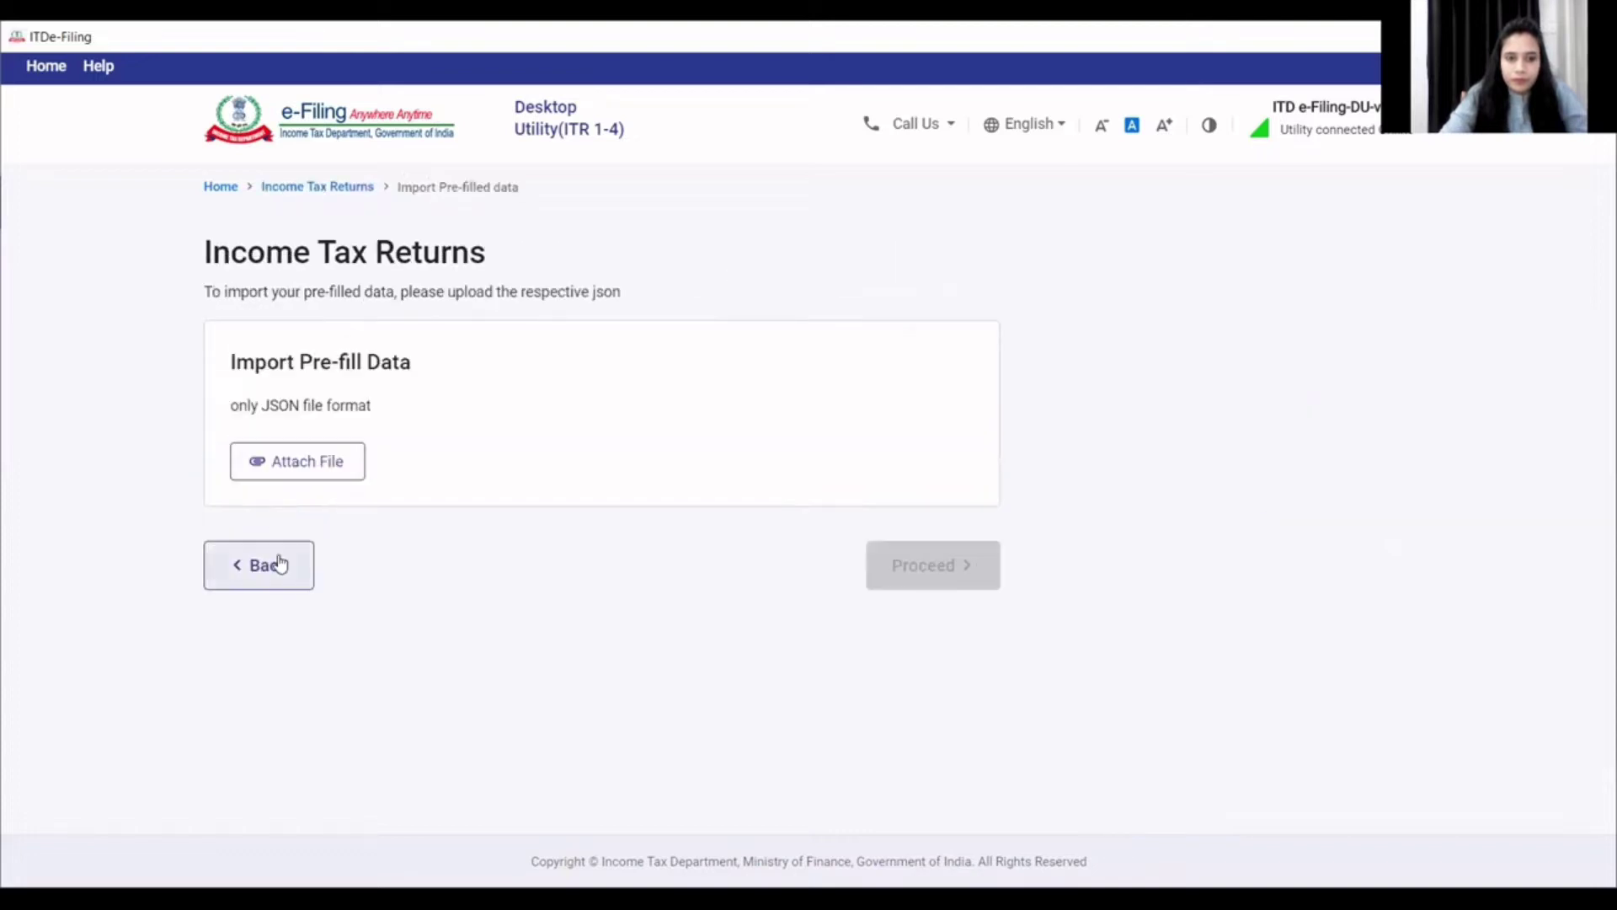
pyautogui.click(282, 565)
pyautogui.click(280, 611)
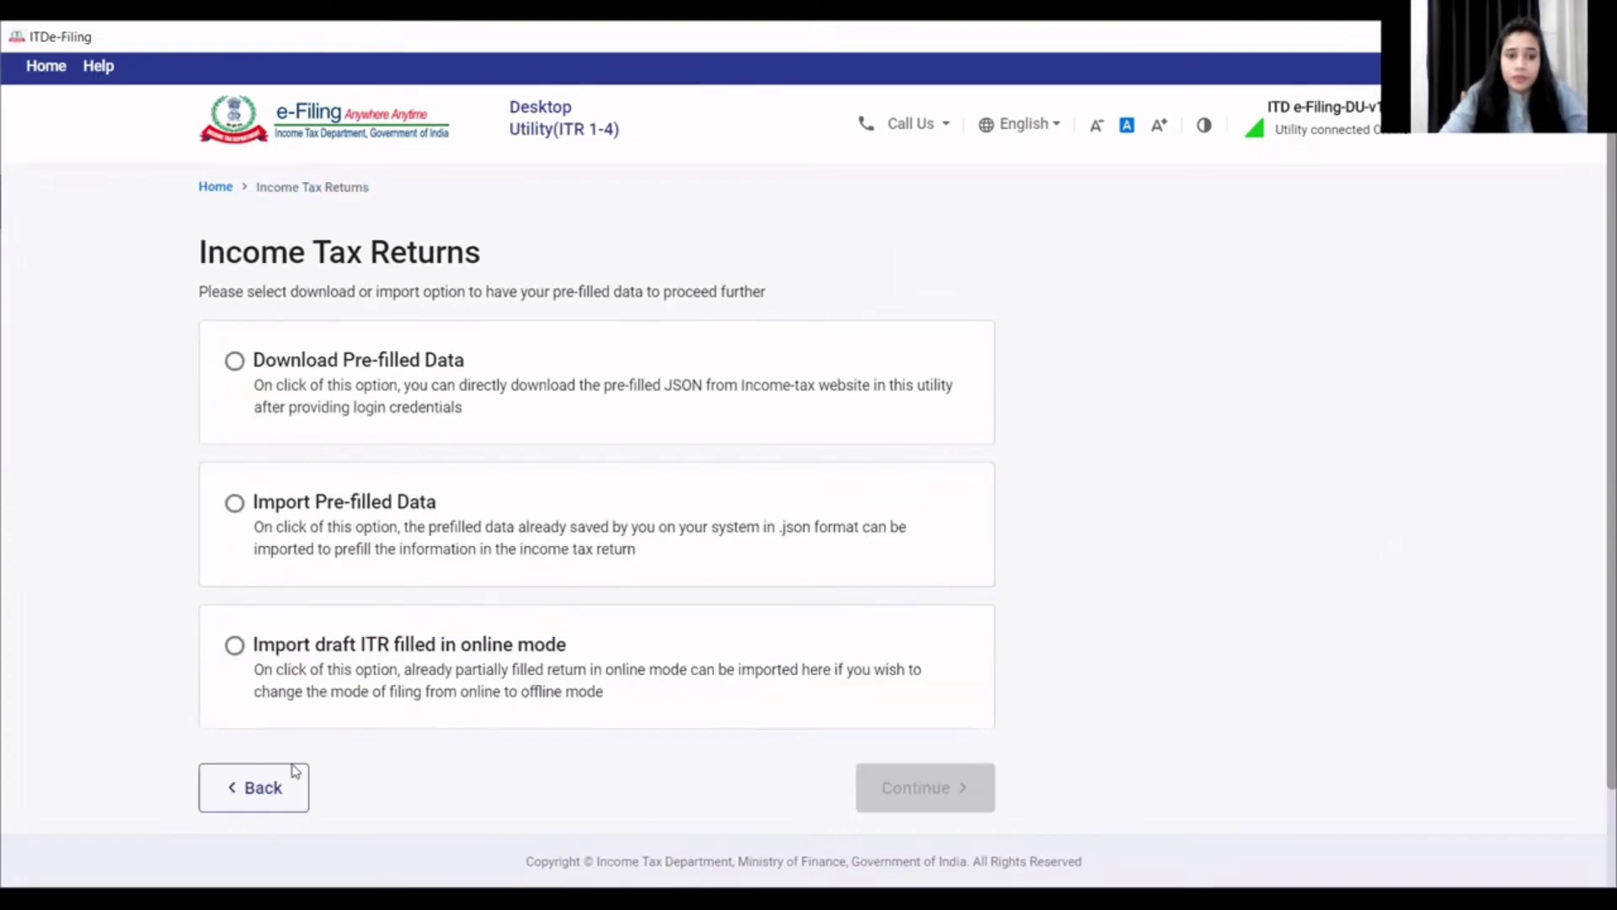
pyautogui.click(293, 796)
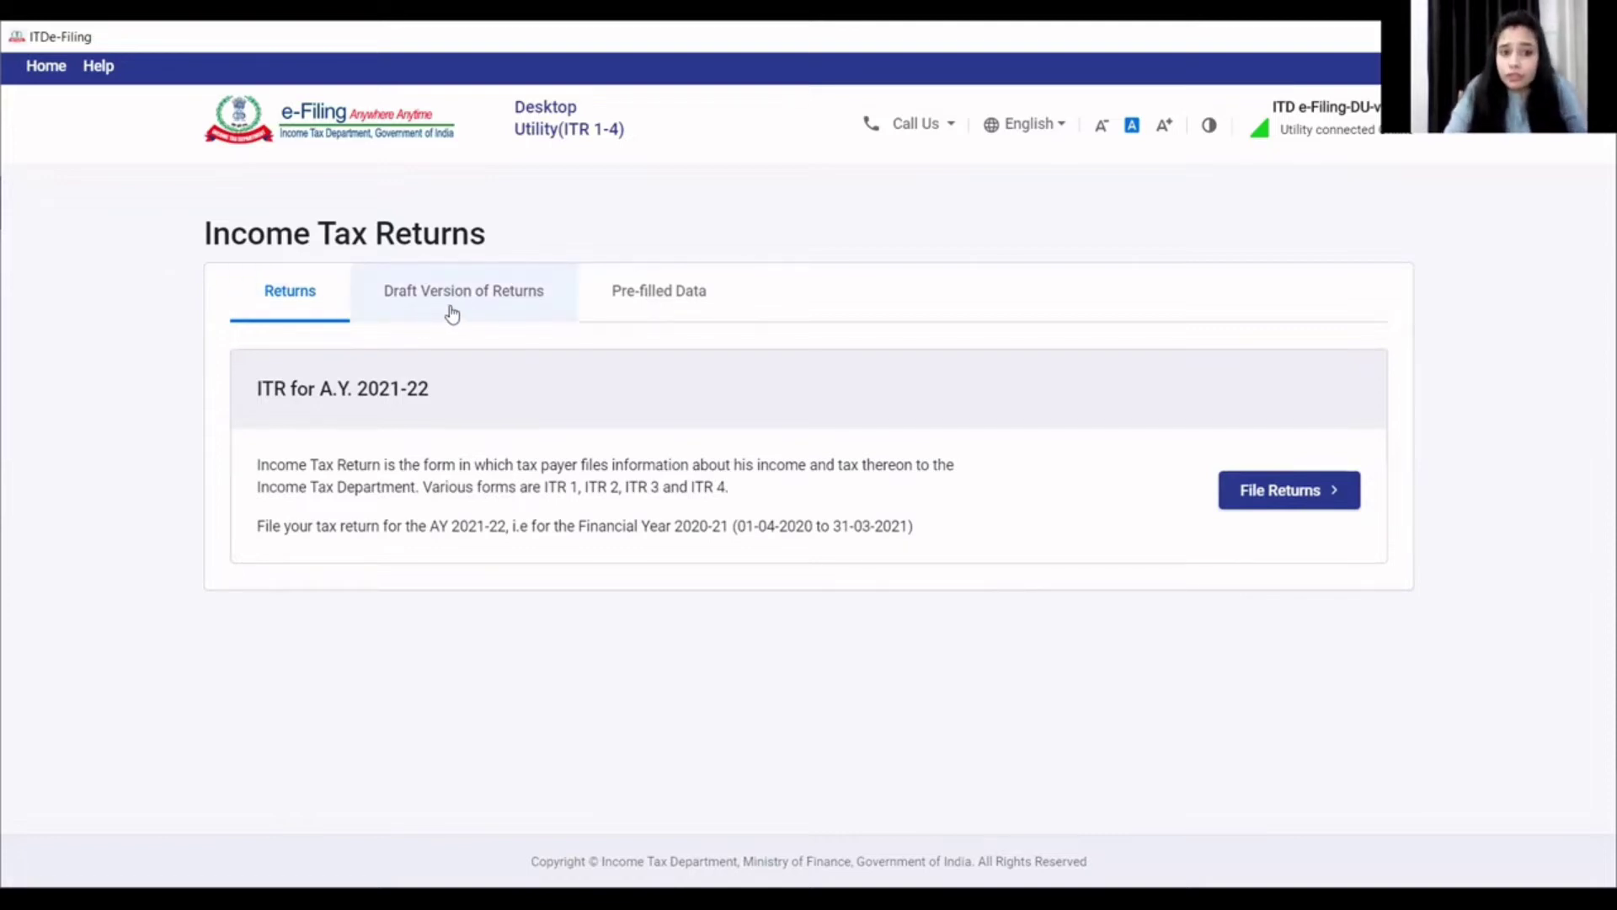
# - Review the Draft Version and Pre-filled Data tabs, then return to the Returns tab
pyautogui.click(488, 318)
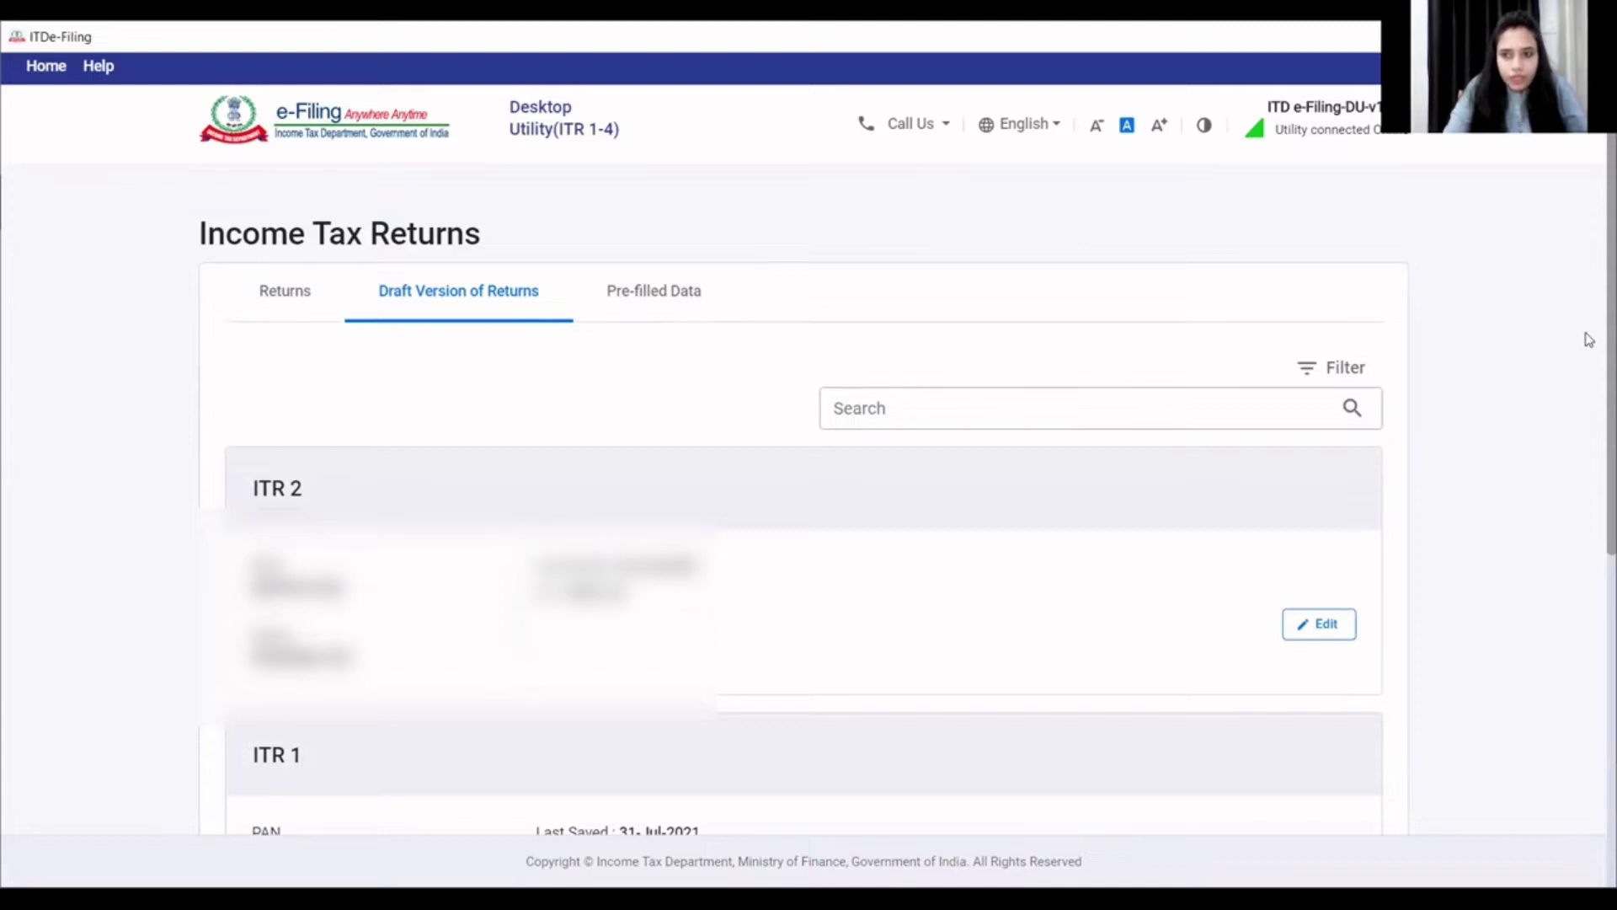
pyautogui.scroll(-10, 804, 497)
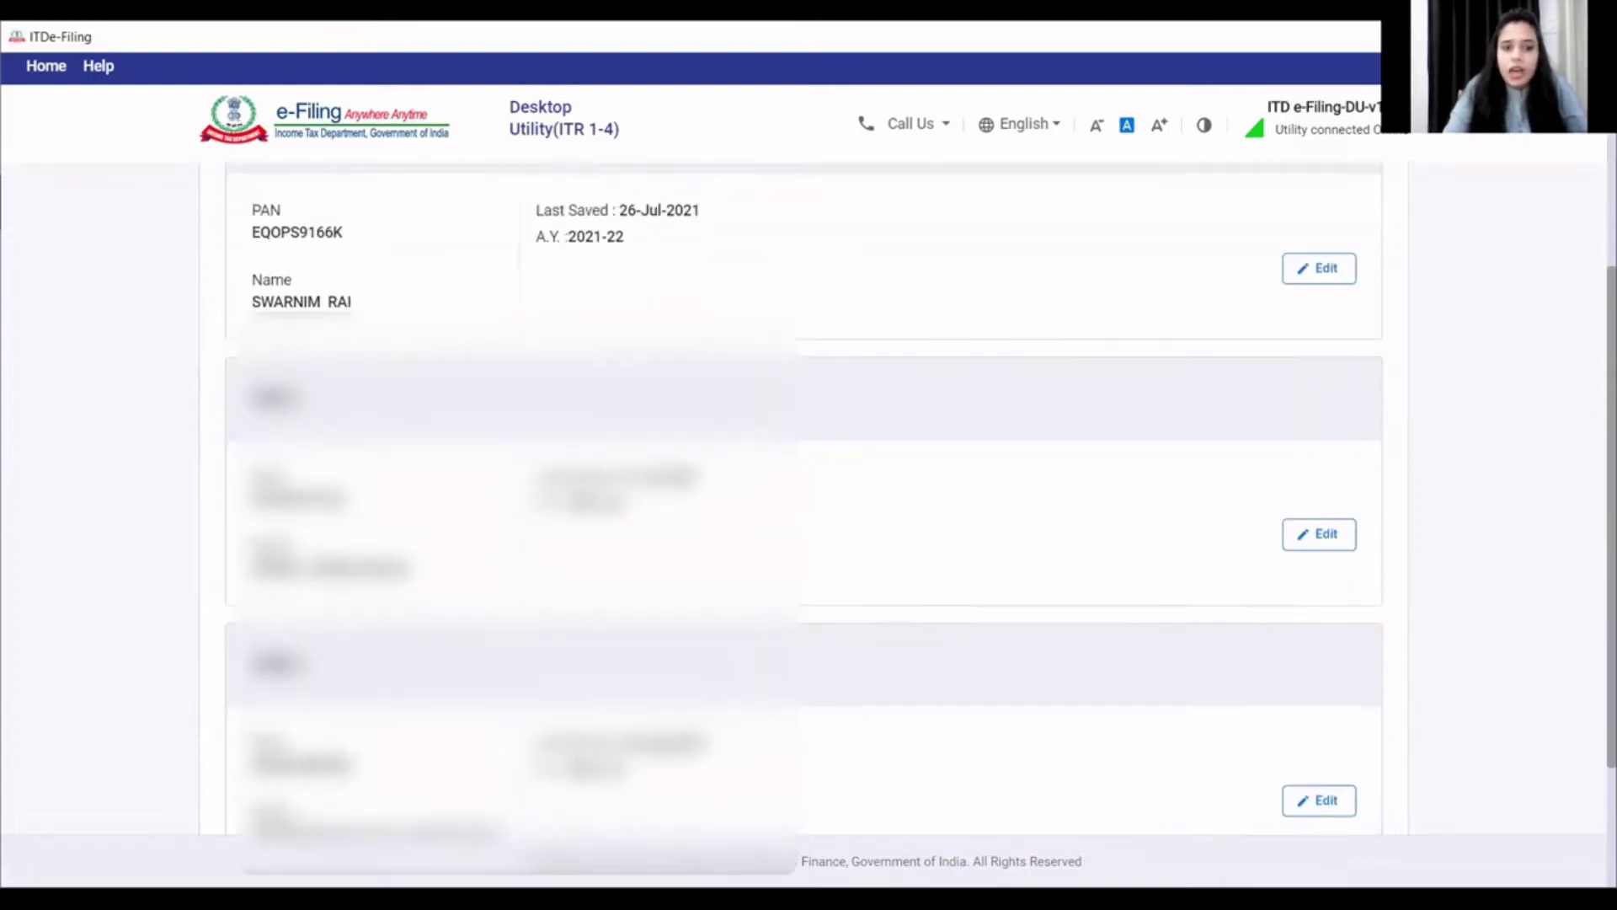
pyautogui.scroll(10, 1433, 354)
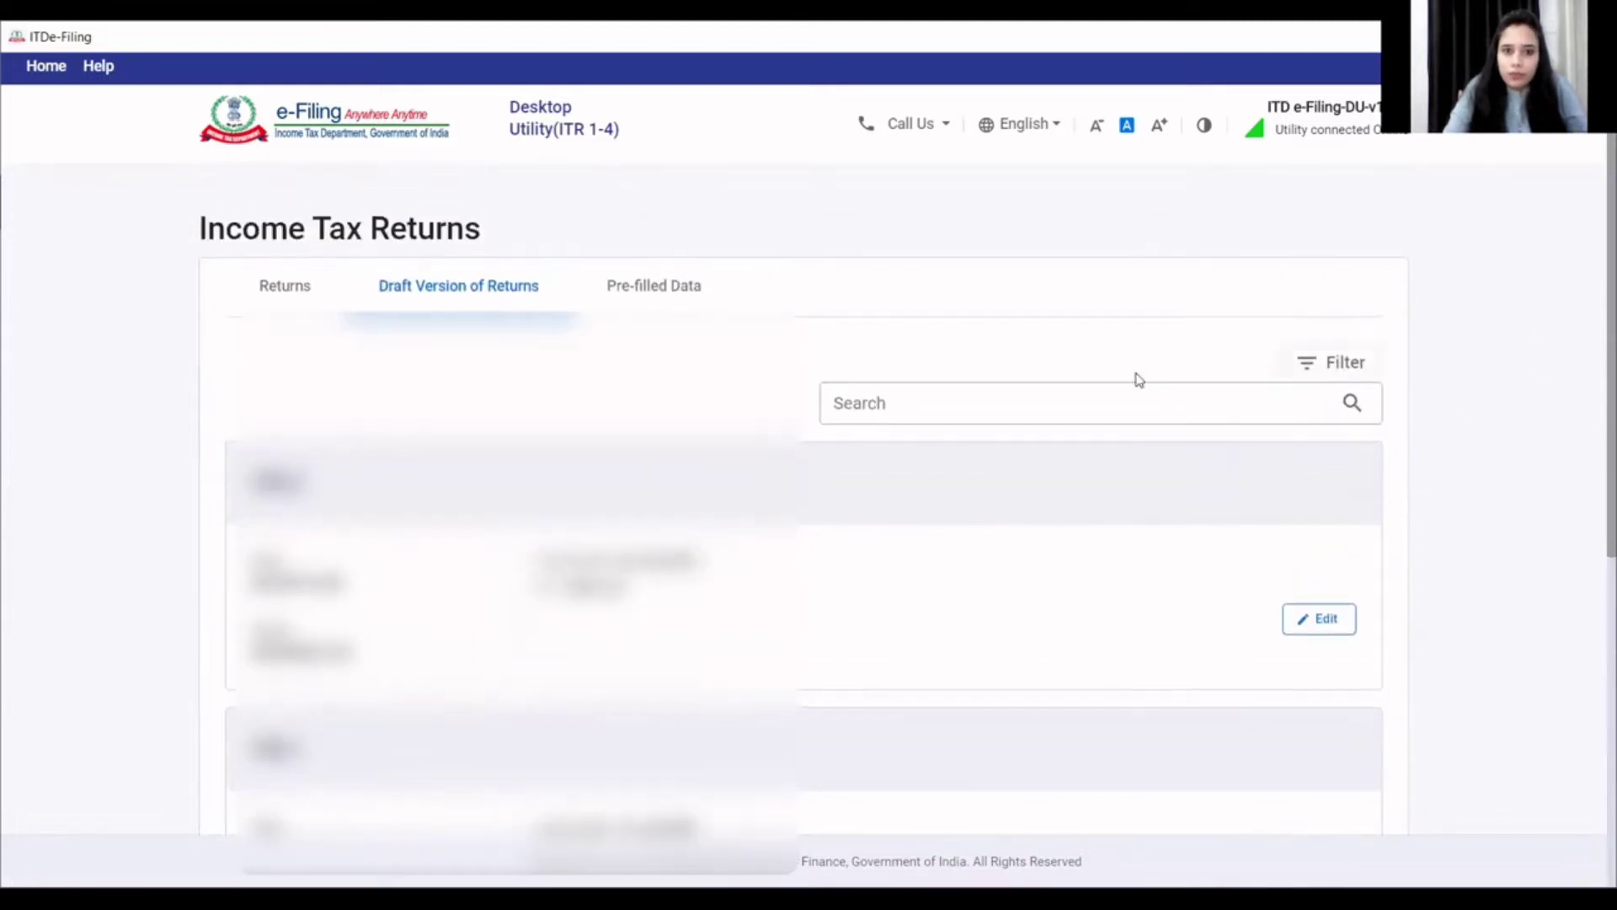
pyautogui.click(670, 305)
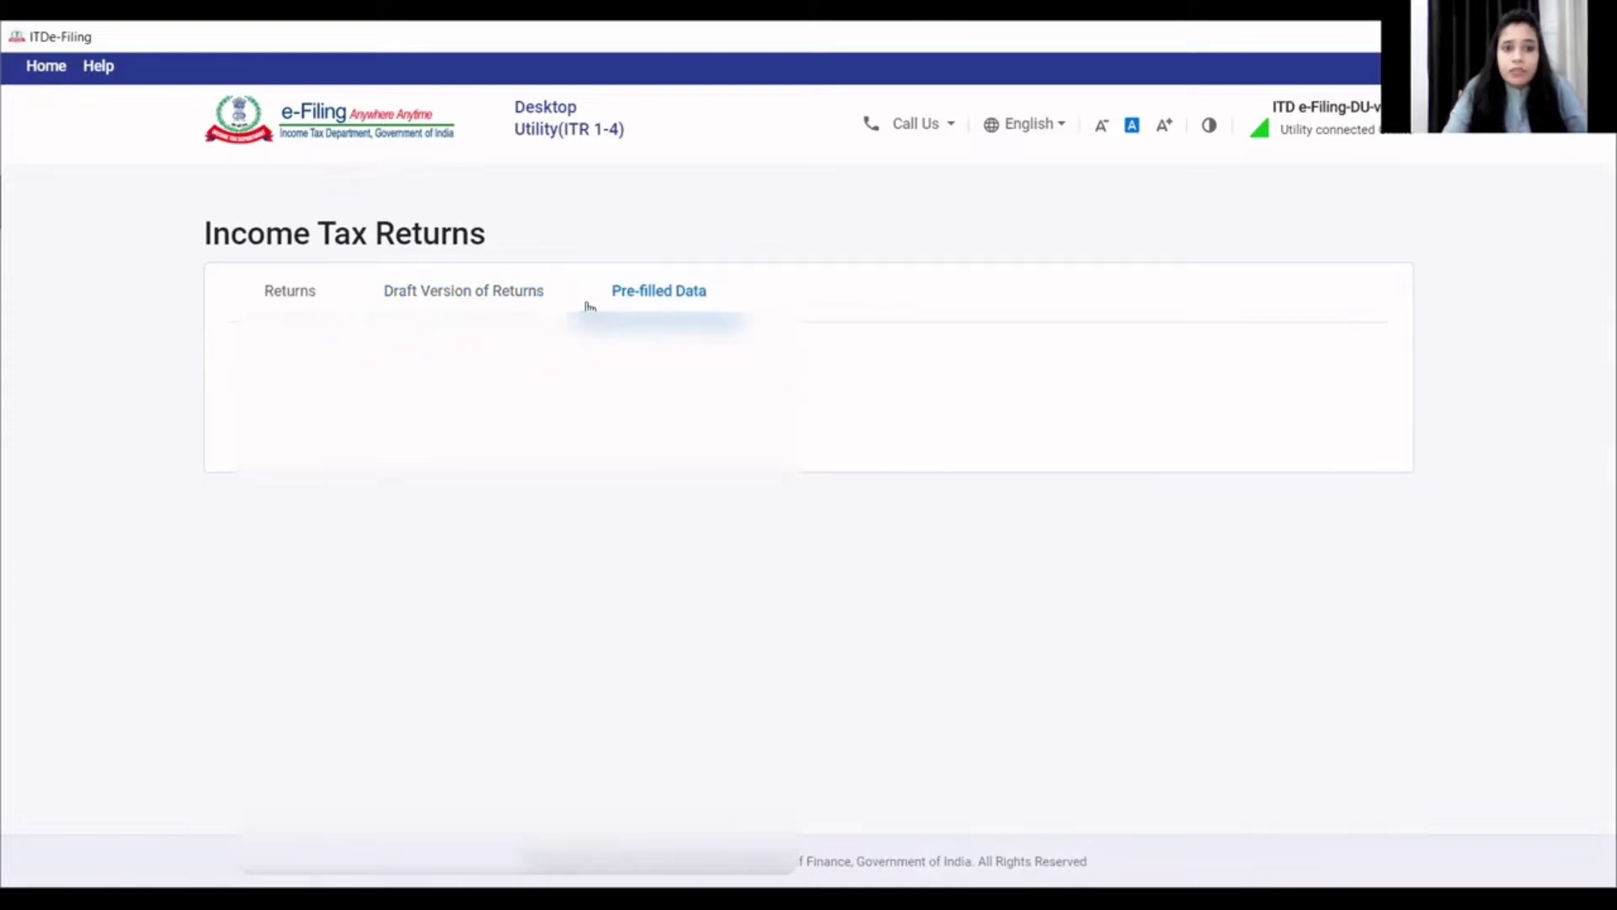
pyautogui.click(326, 305)
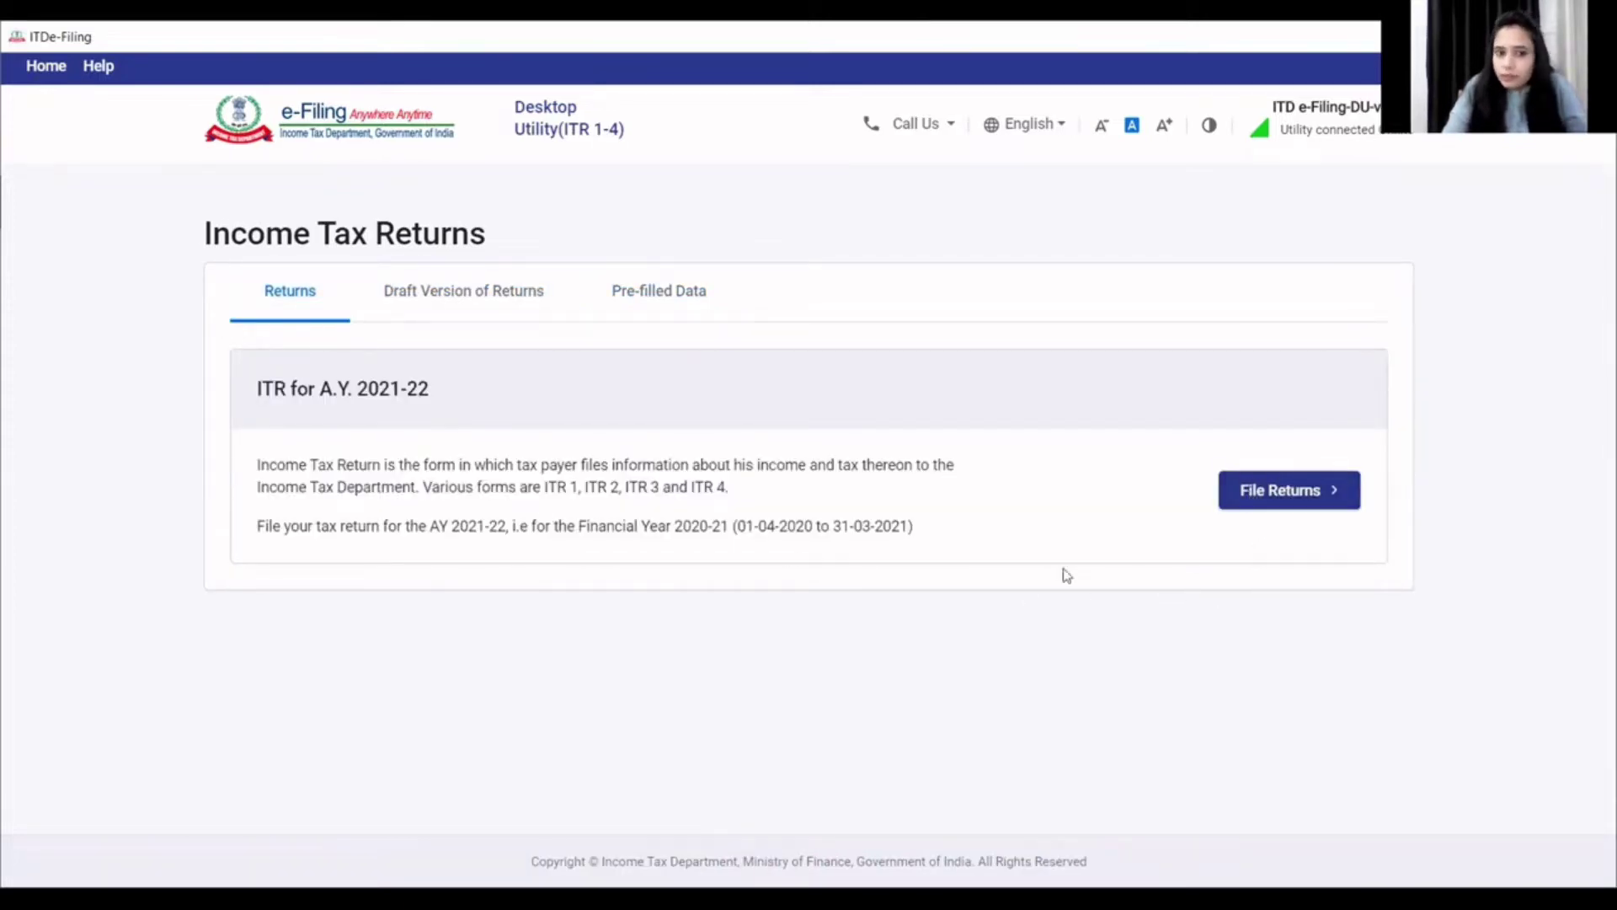
# - Start a new return using the Import Pre-filled Data option
pyautogui.click(1295, 490)
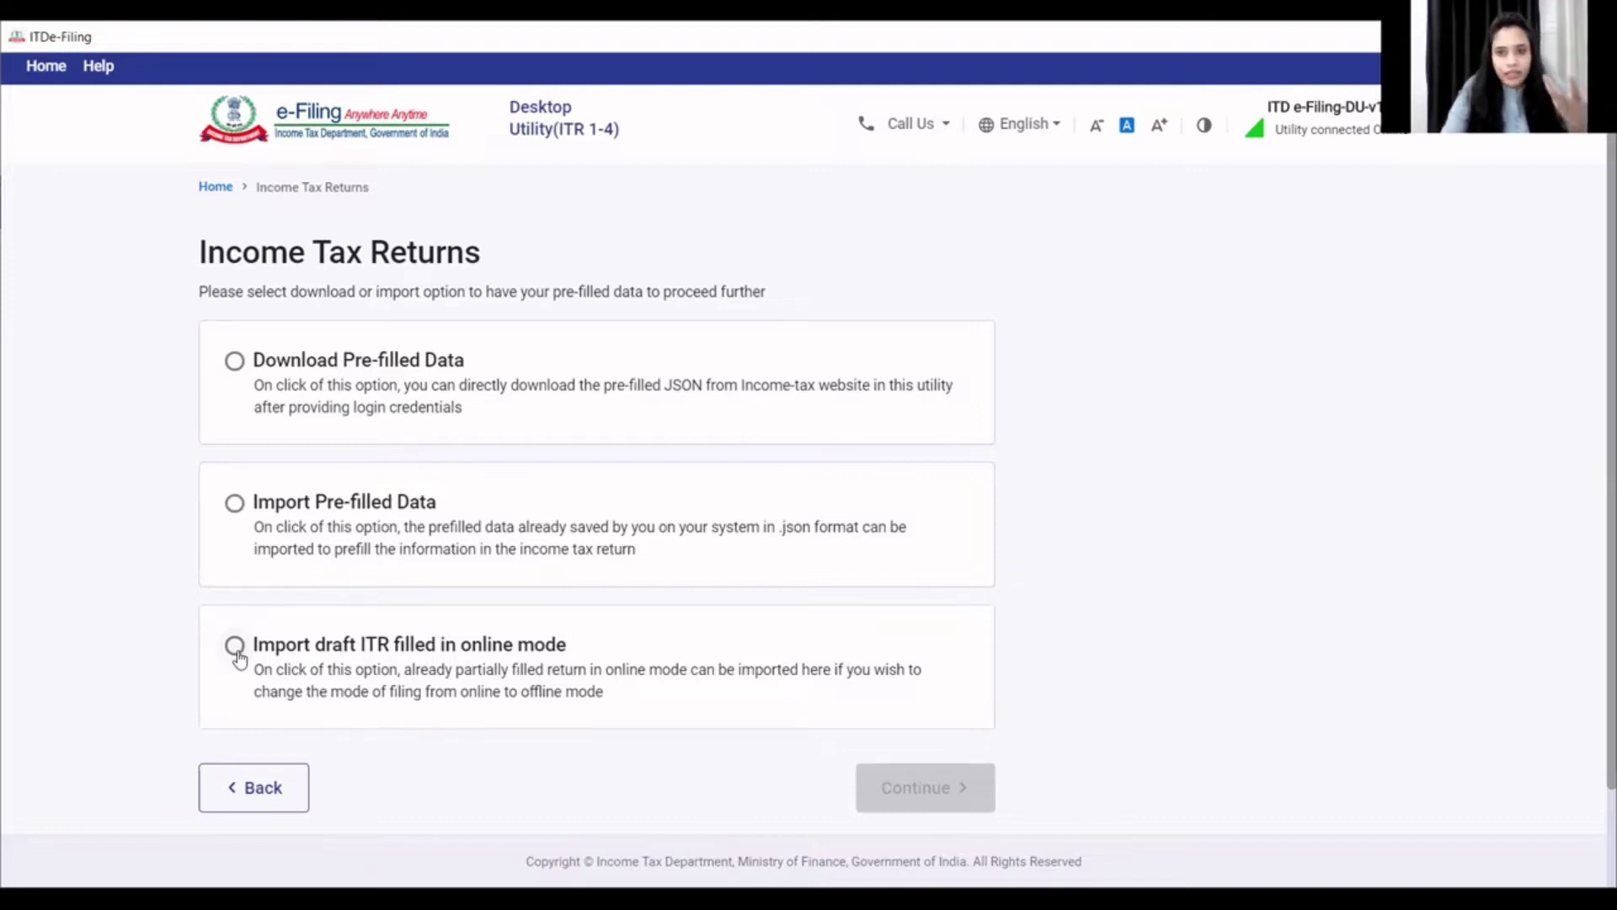
pyautogui.click(236, 506)
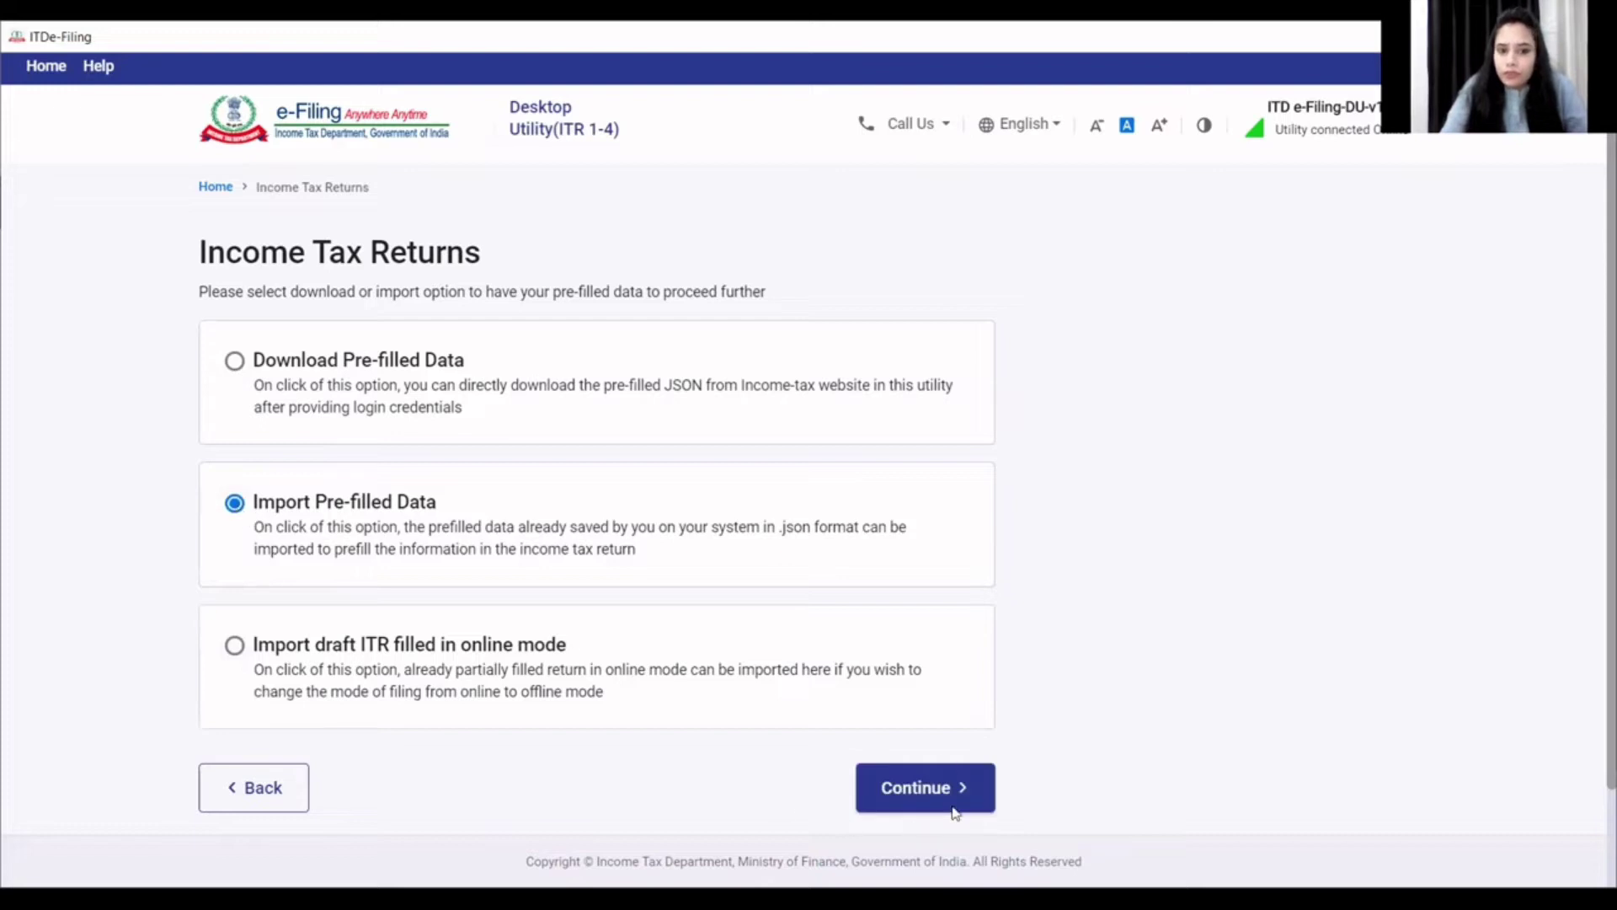
pyautogui.click(918, 800)
# - Enter the taxpayer's PAN for A.Y. 2021-22 and confirm discarding earlier saved details
pyautogui.click(263, 411)
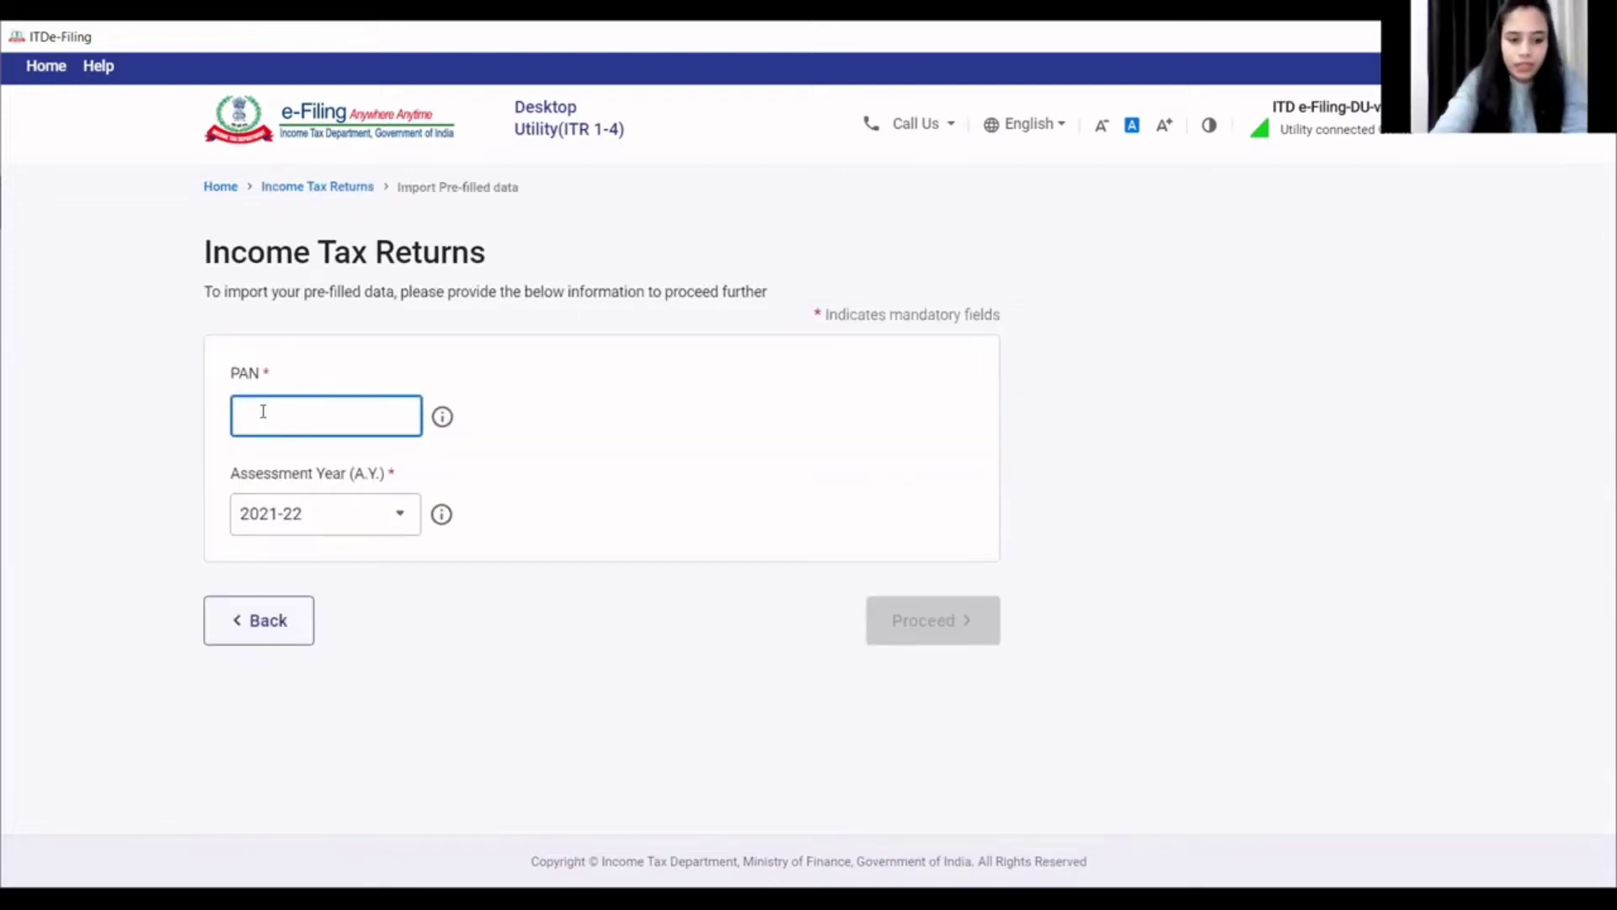
pyautogui.write('??????????')
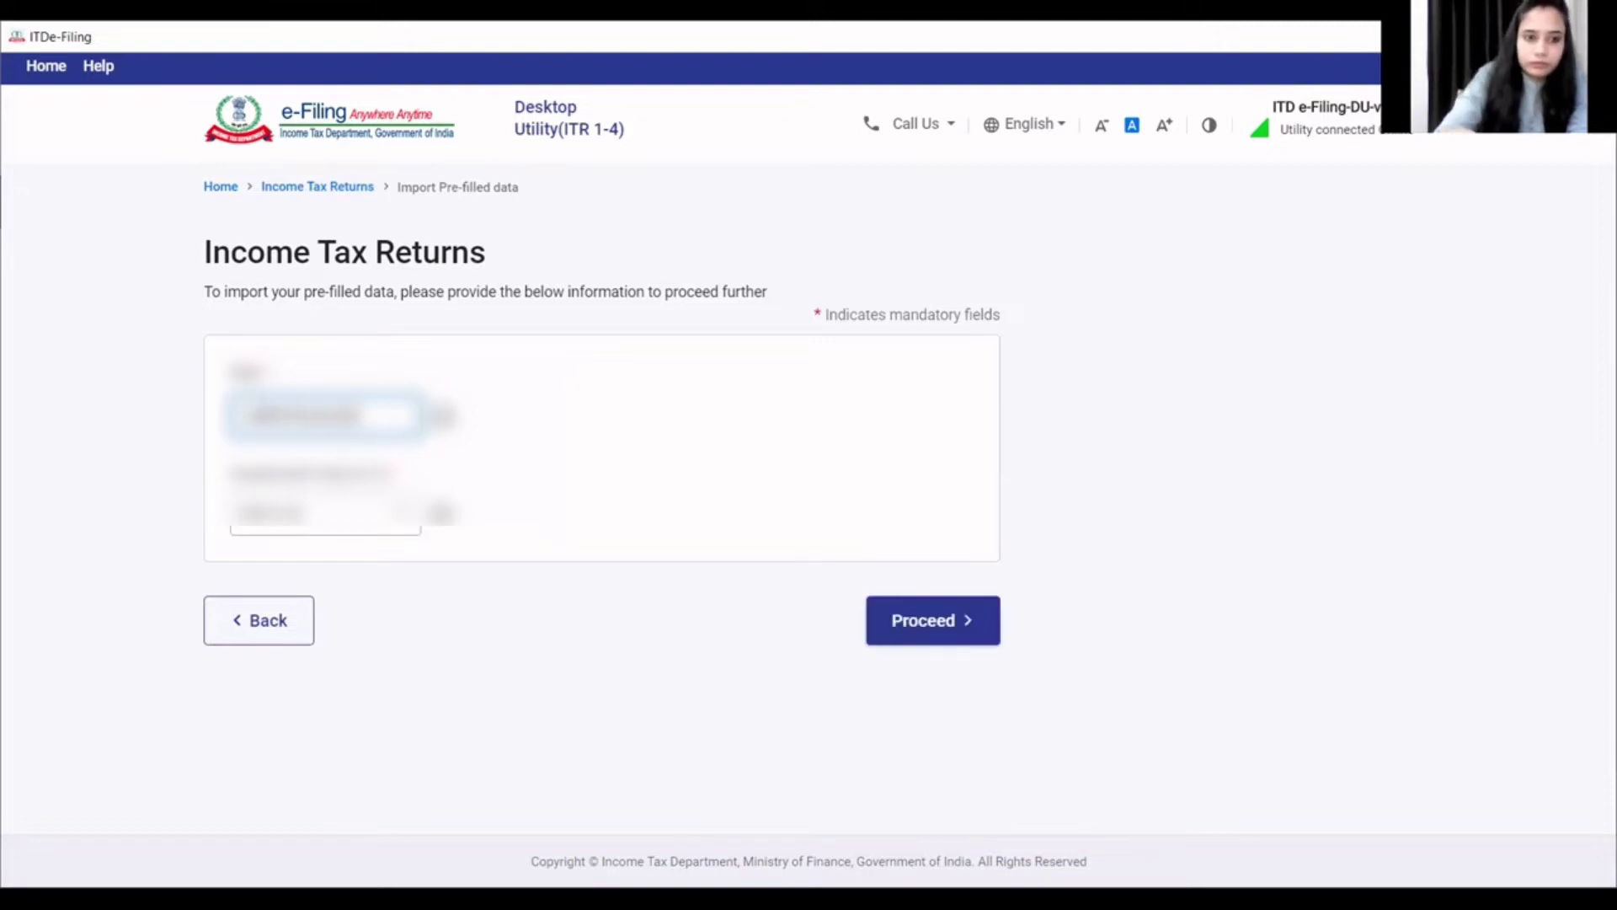
pyautogui.click(922, 621)
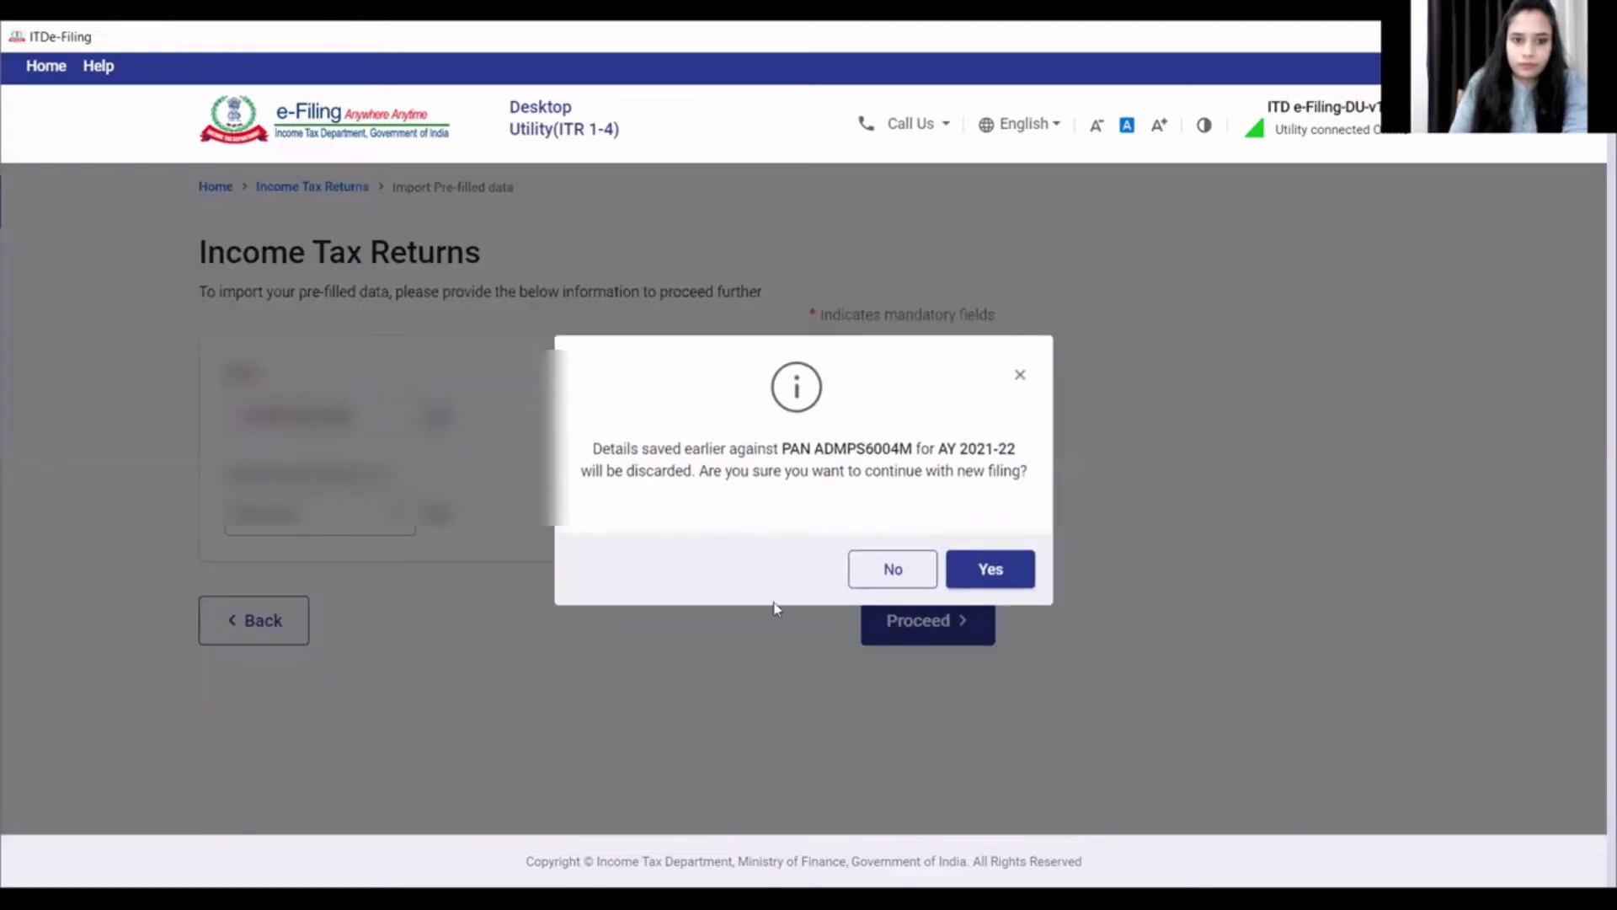
pyautogui.click(996, 571)
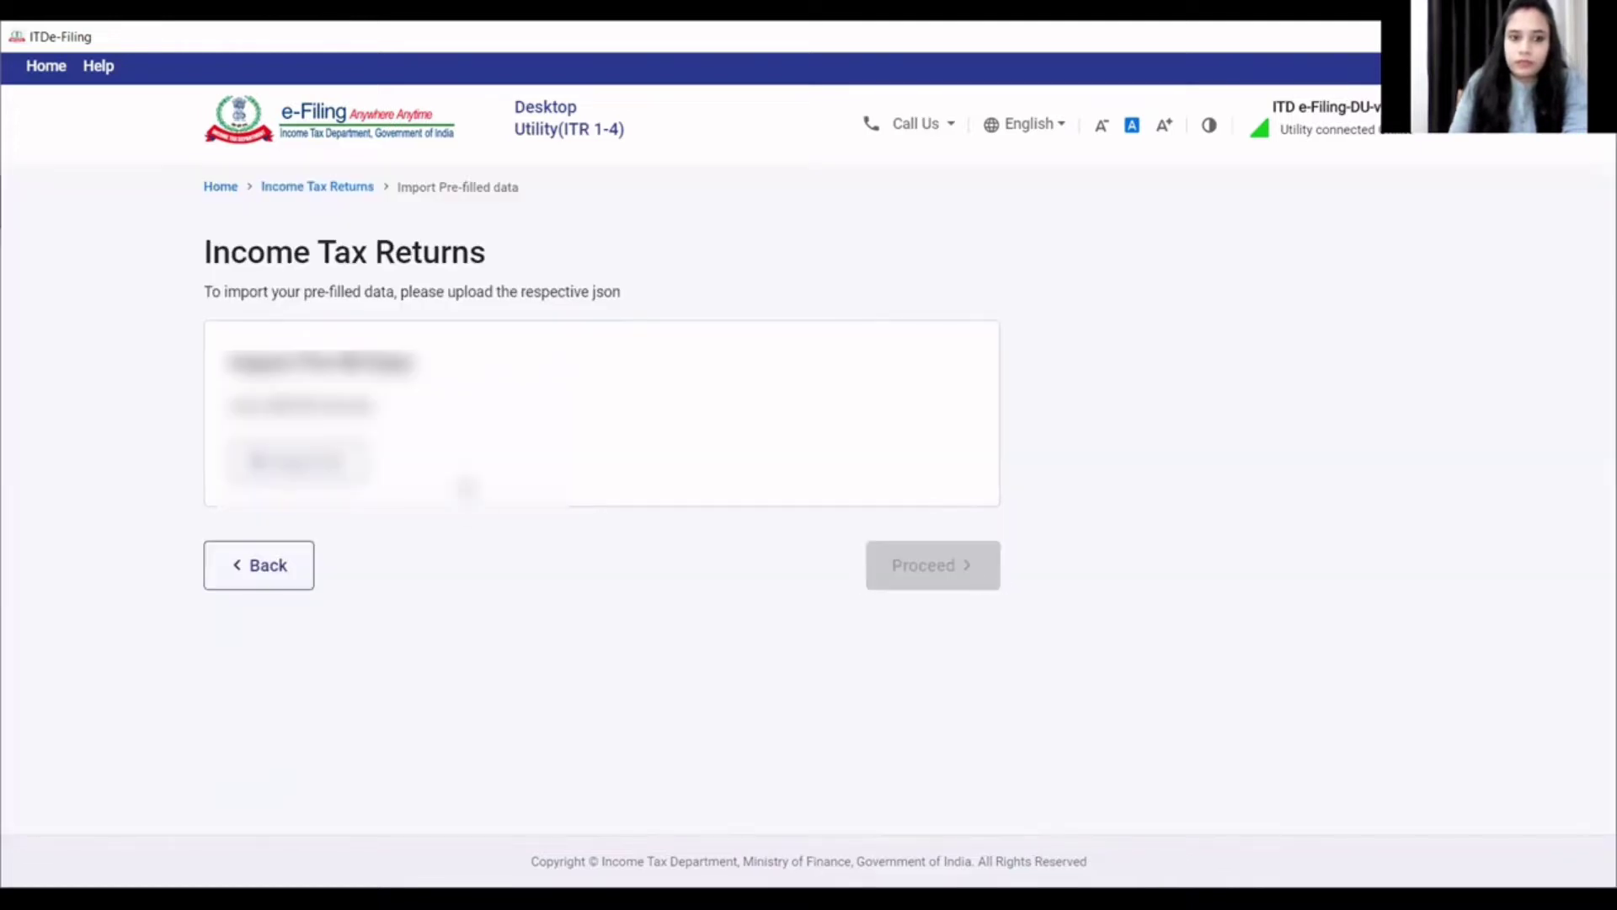
# - Upload the saved pre-filled JSON file and start filing the return from it
pyautogui.click(352, 476)
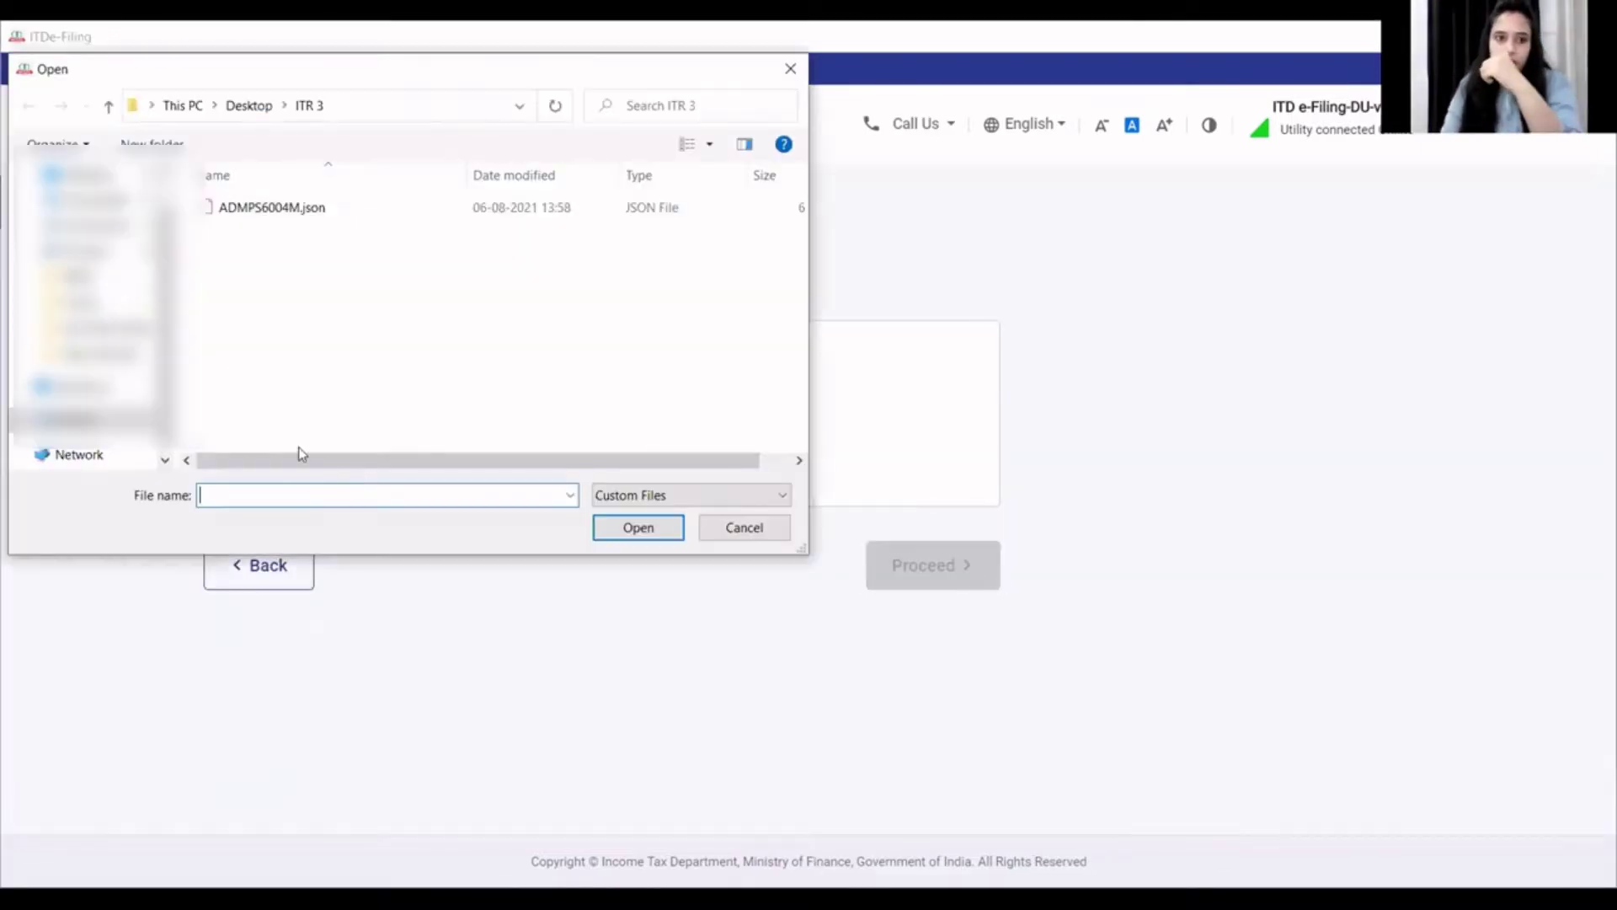
pyautogui.click(278, 208)
pyautogui.click(639, 537)
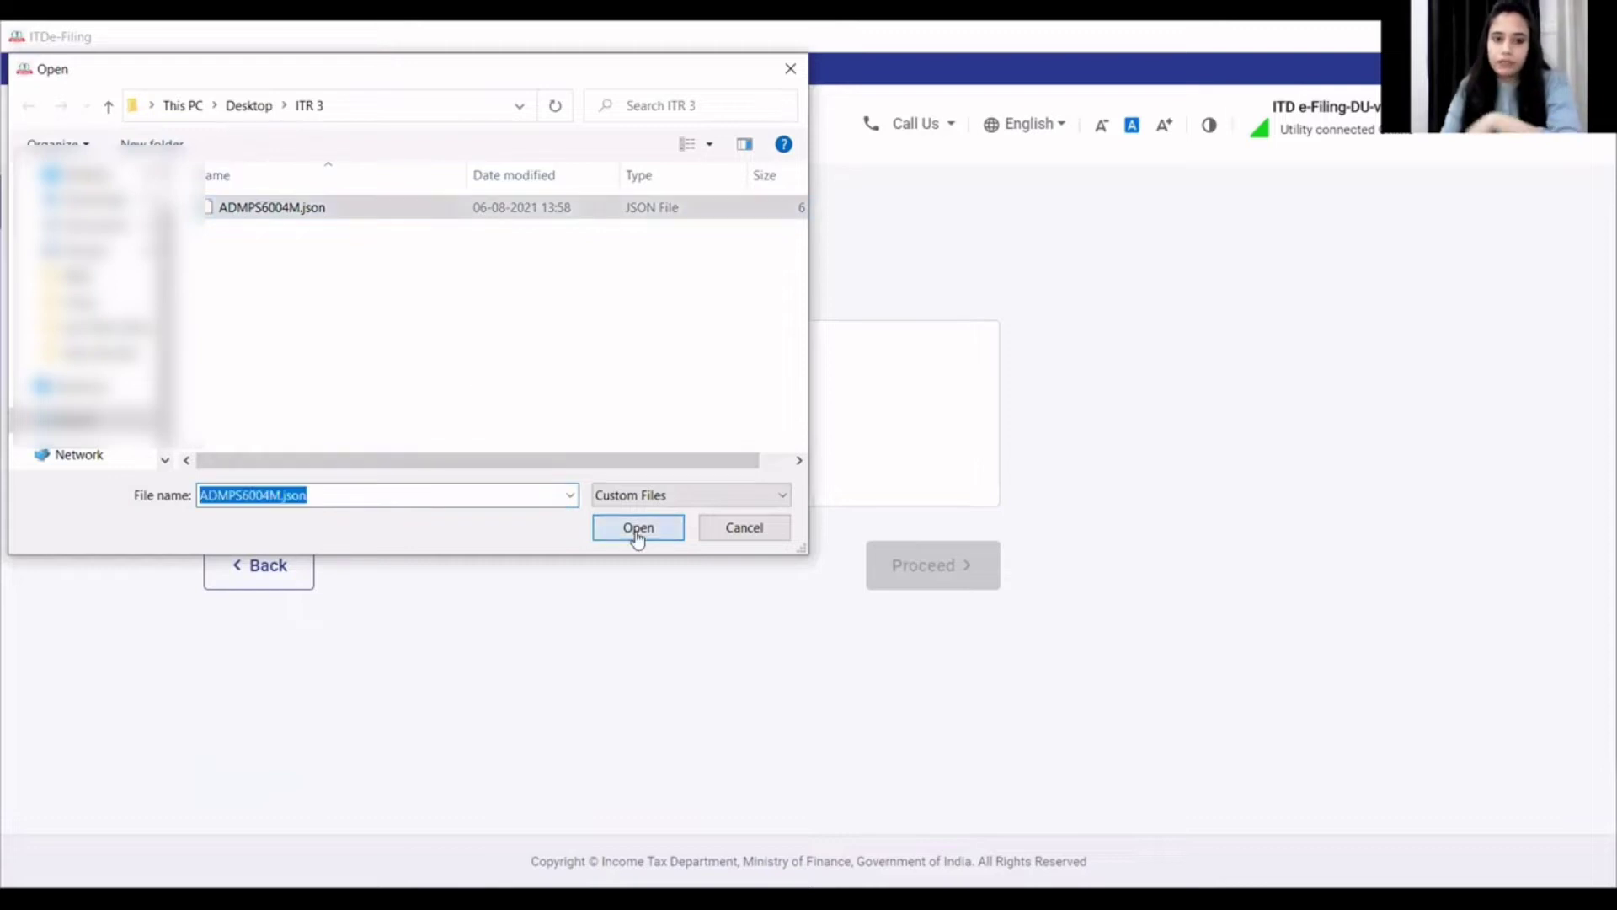
pyautogui.click(945, 621)
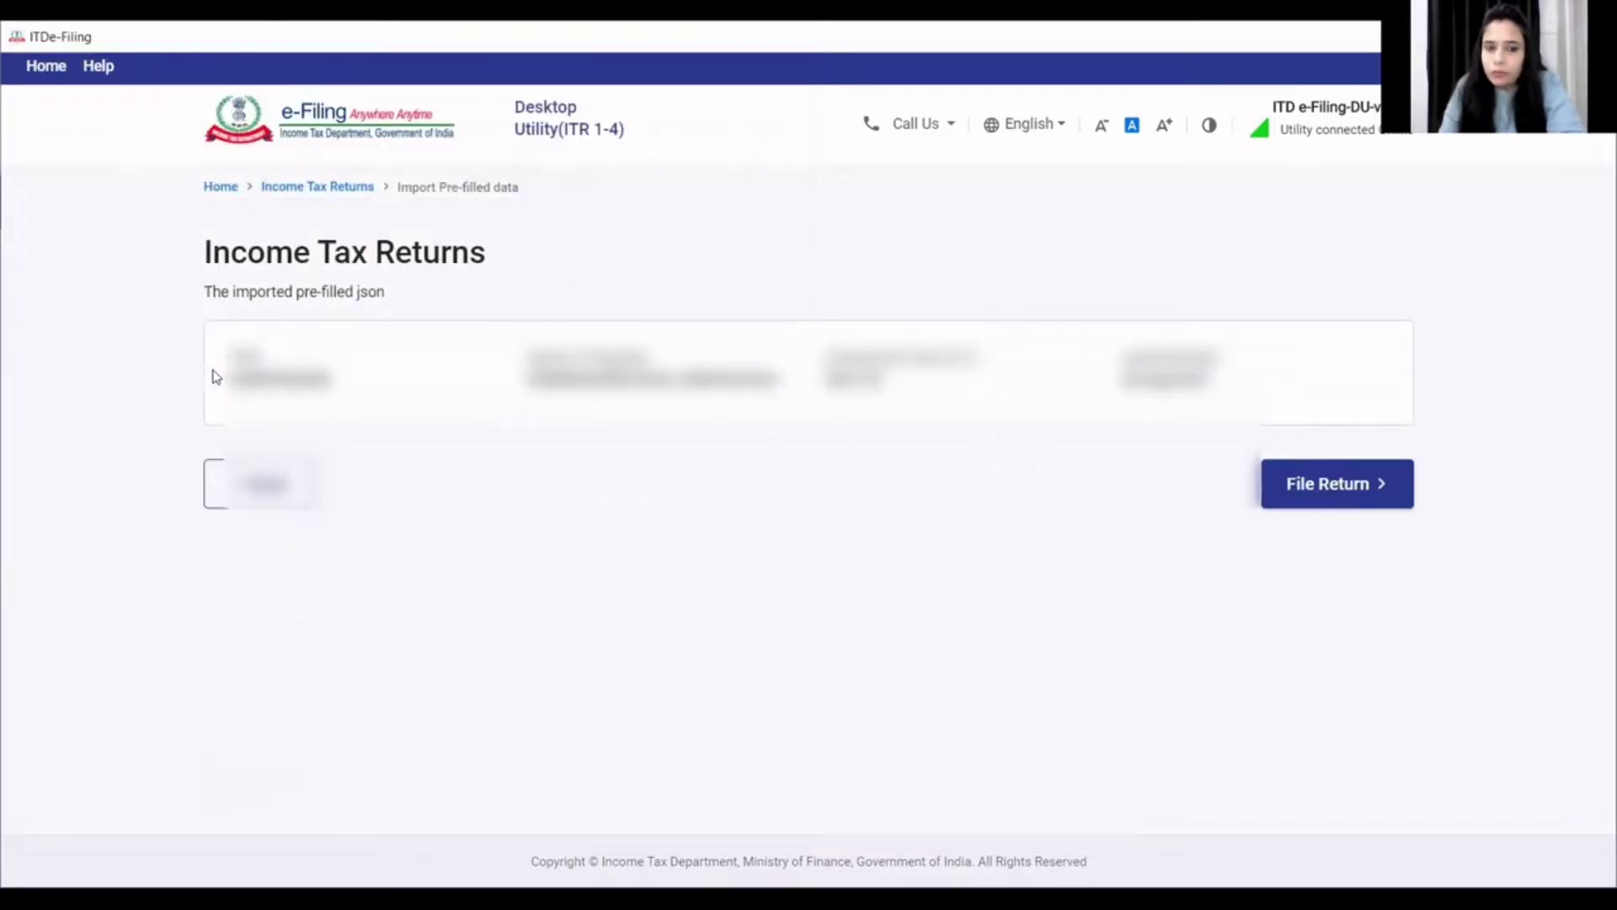
pyautogui.click(1331, 495)
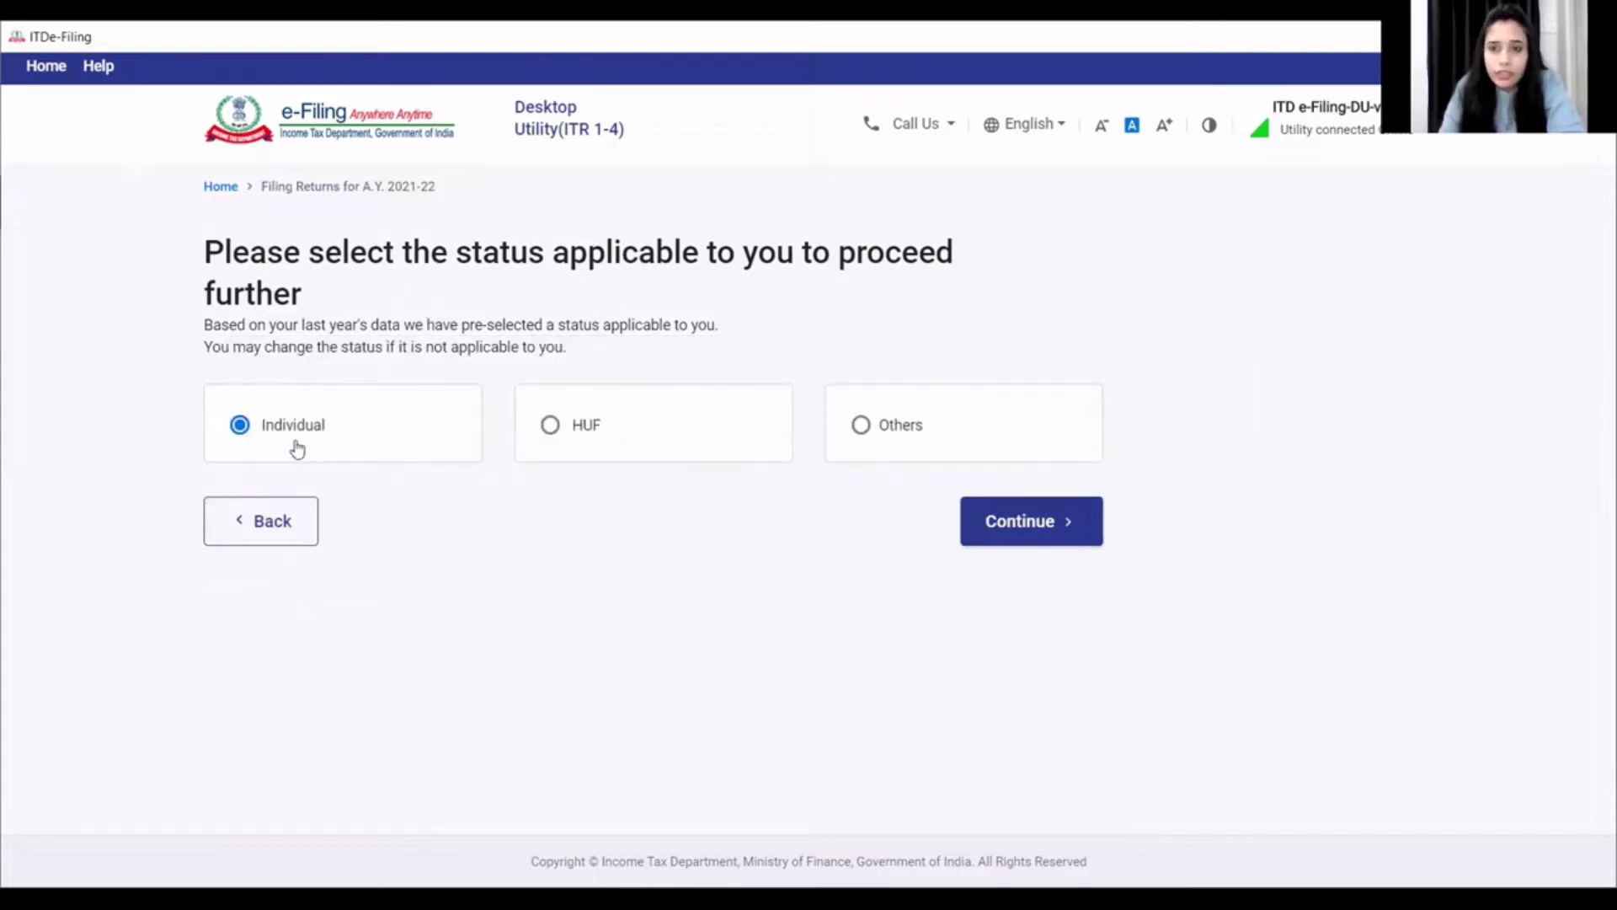
# - Confirm Individual status, select ITR - 3 as the form, and start the ITR-3 return
pyautogui.click(1007, 538)
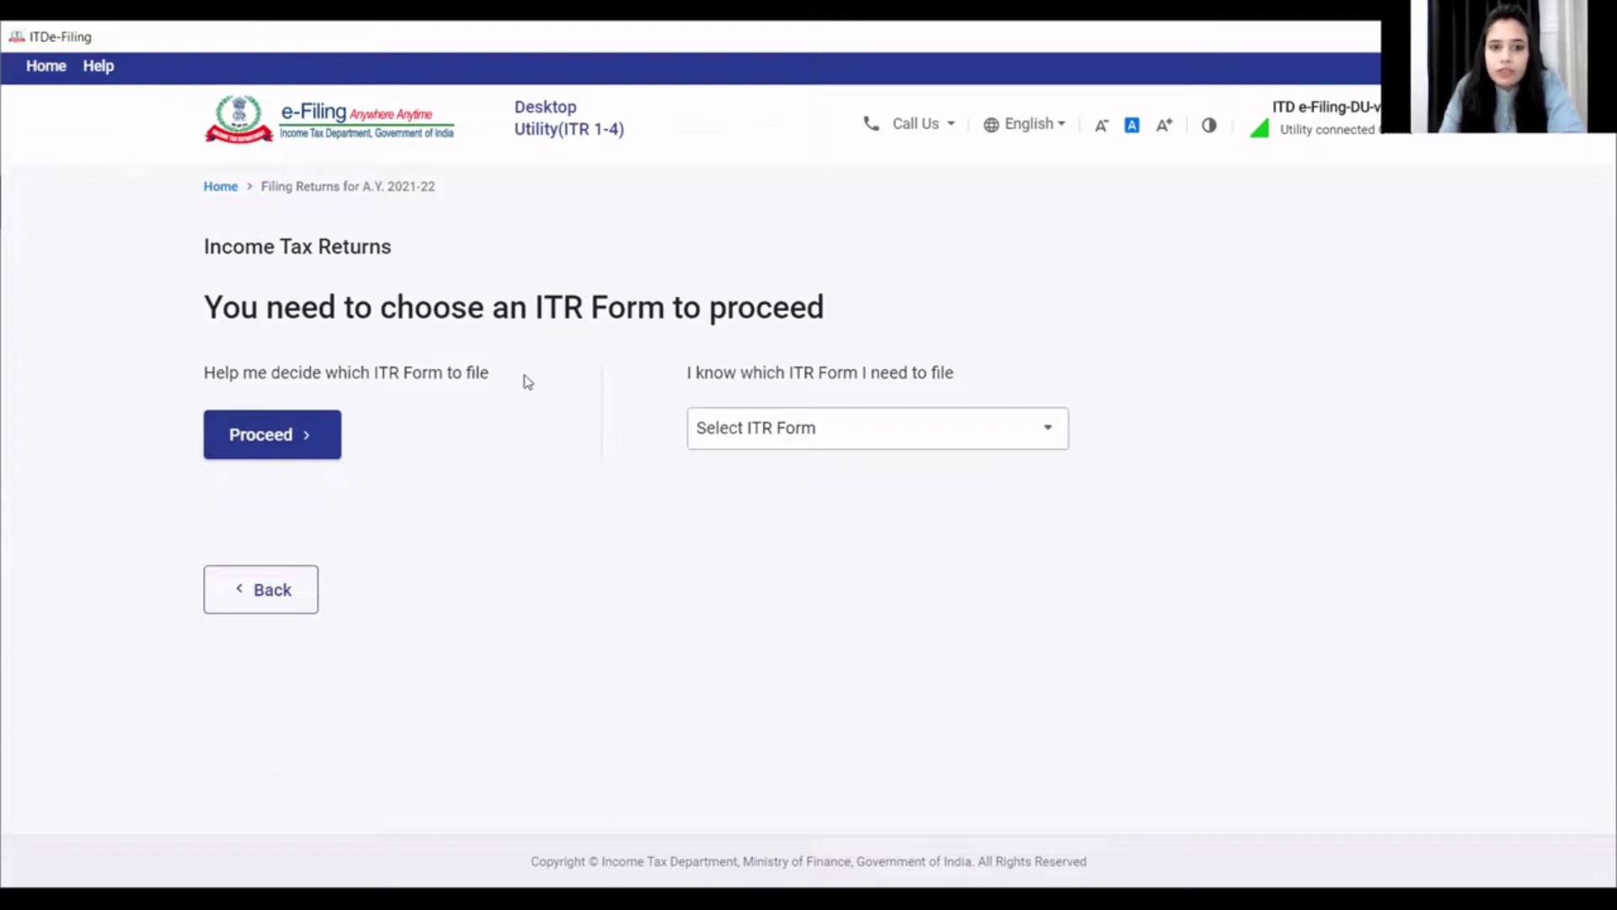
pyautogui.click(863, 430)
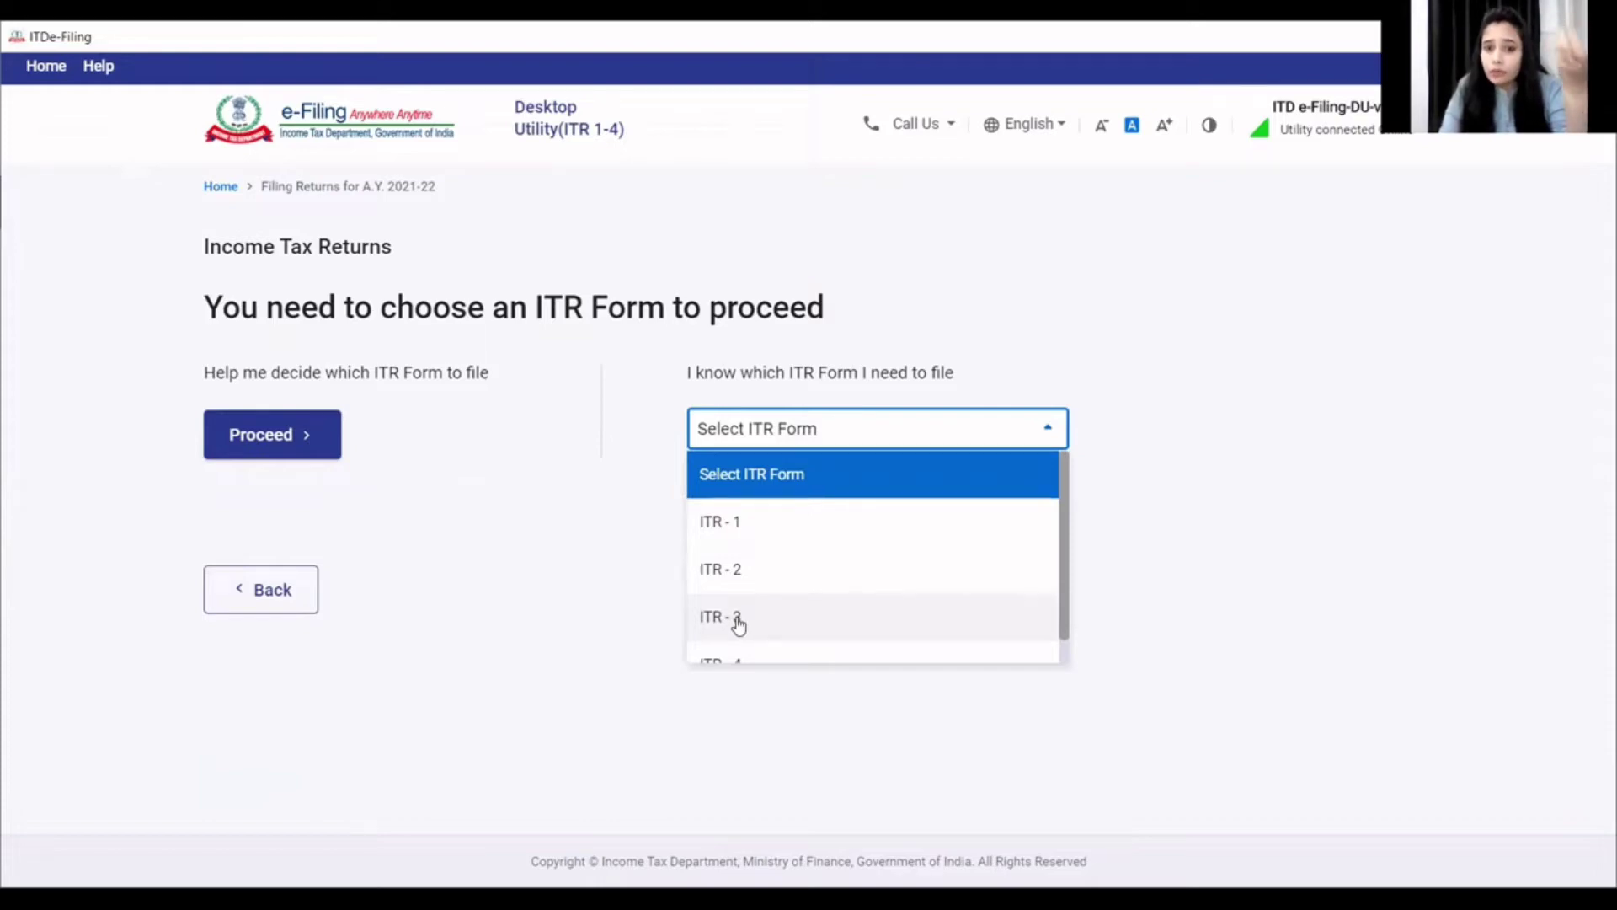
pyautogui.click(739, 623)
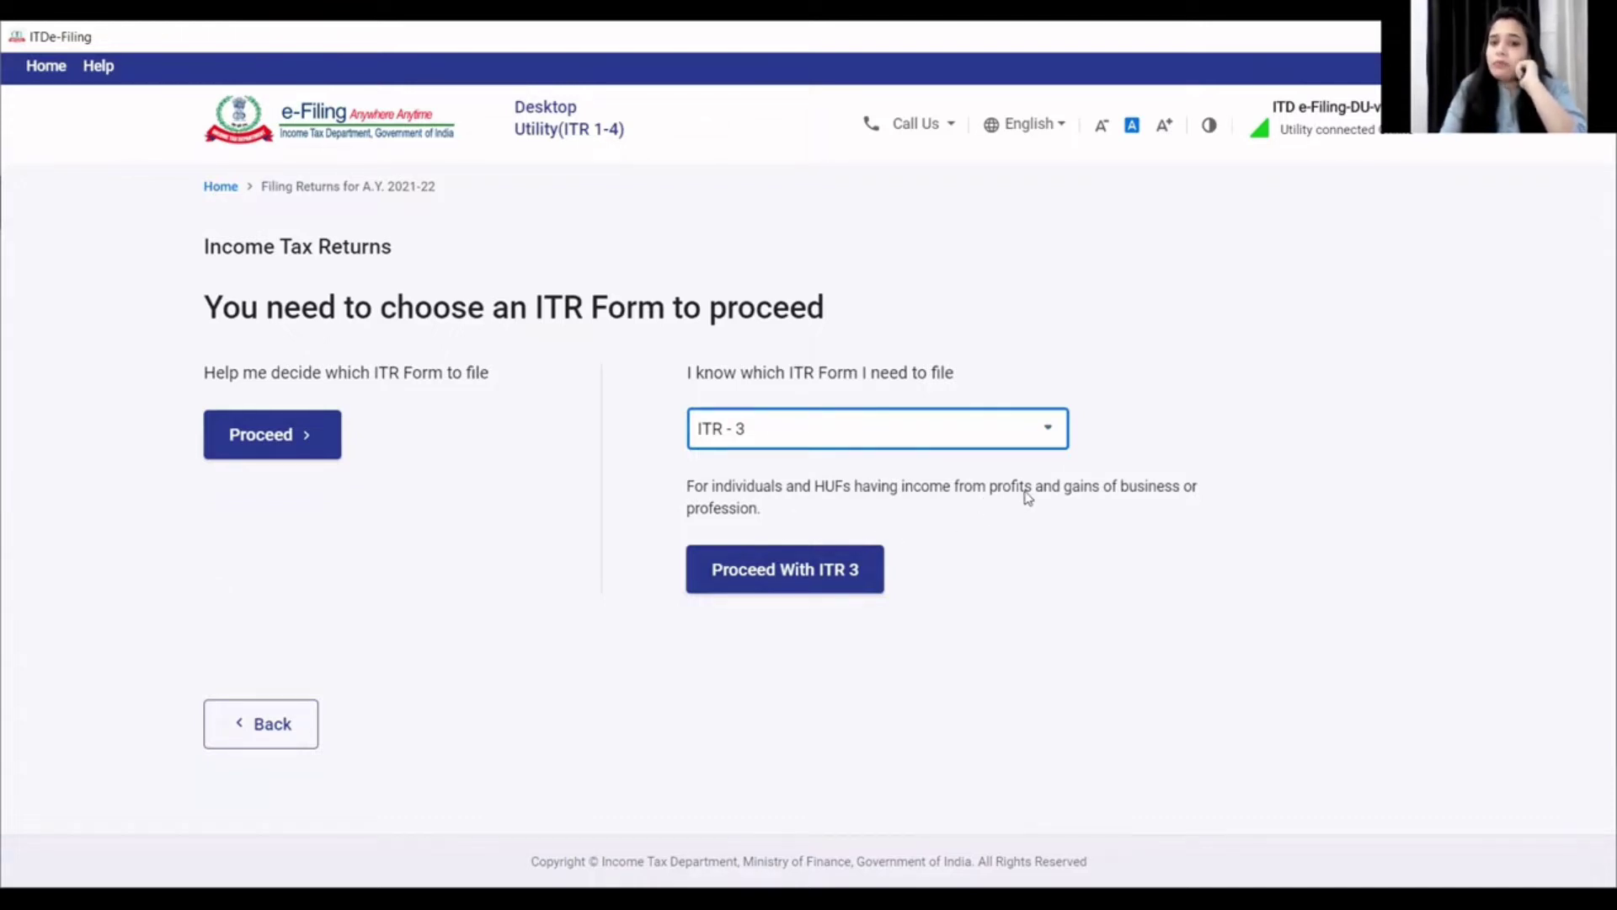
pyautogui.click(765, 577)
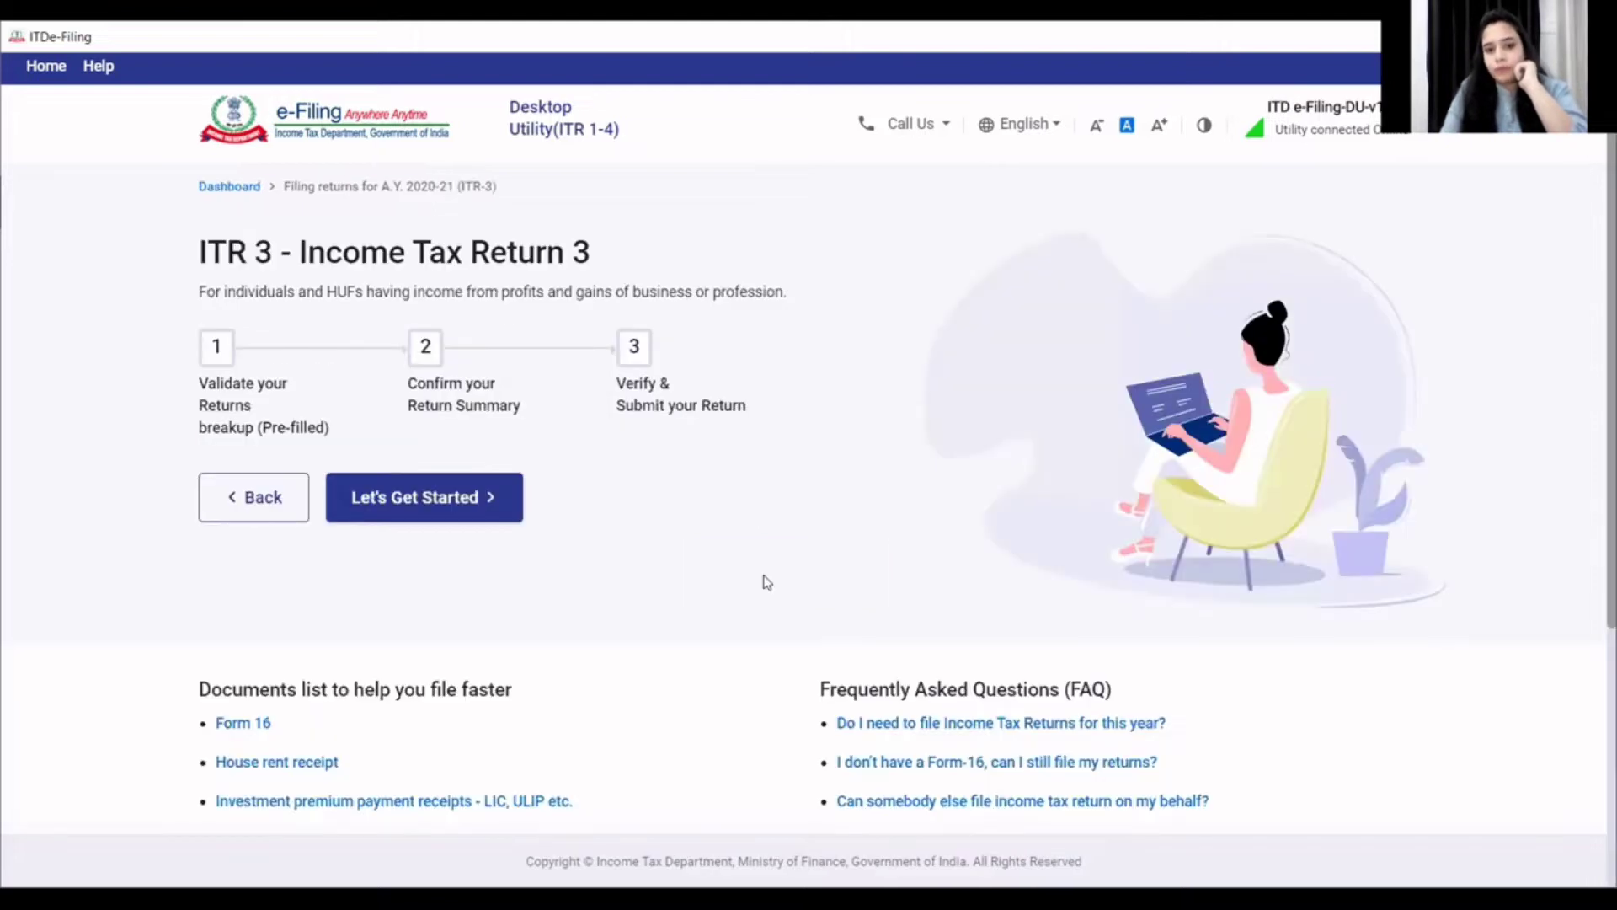
pyautogui.click(469, 501)
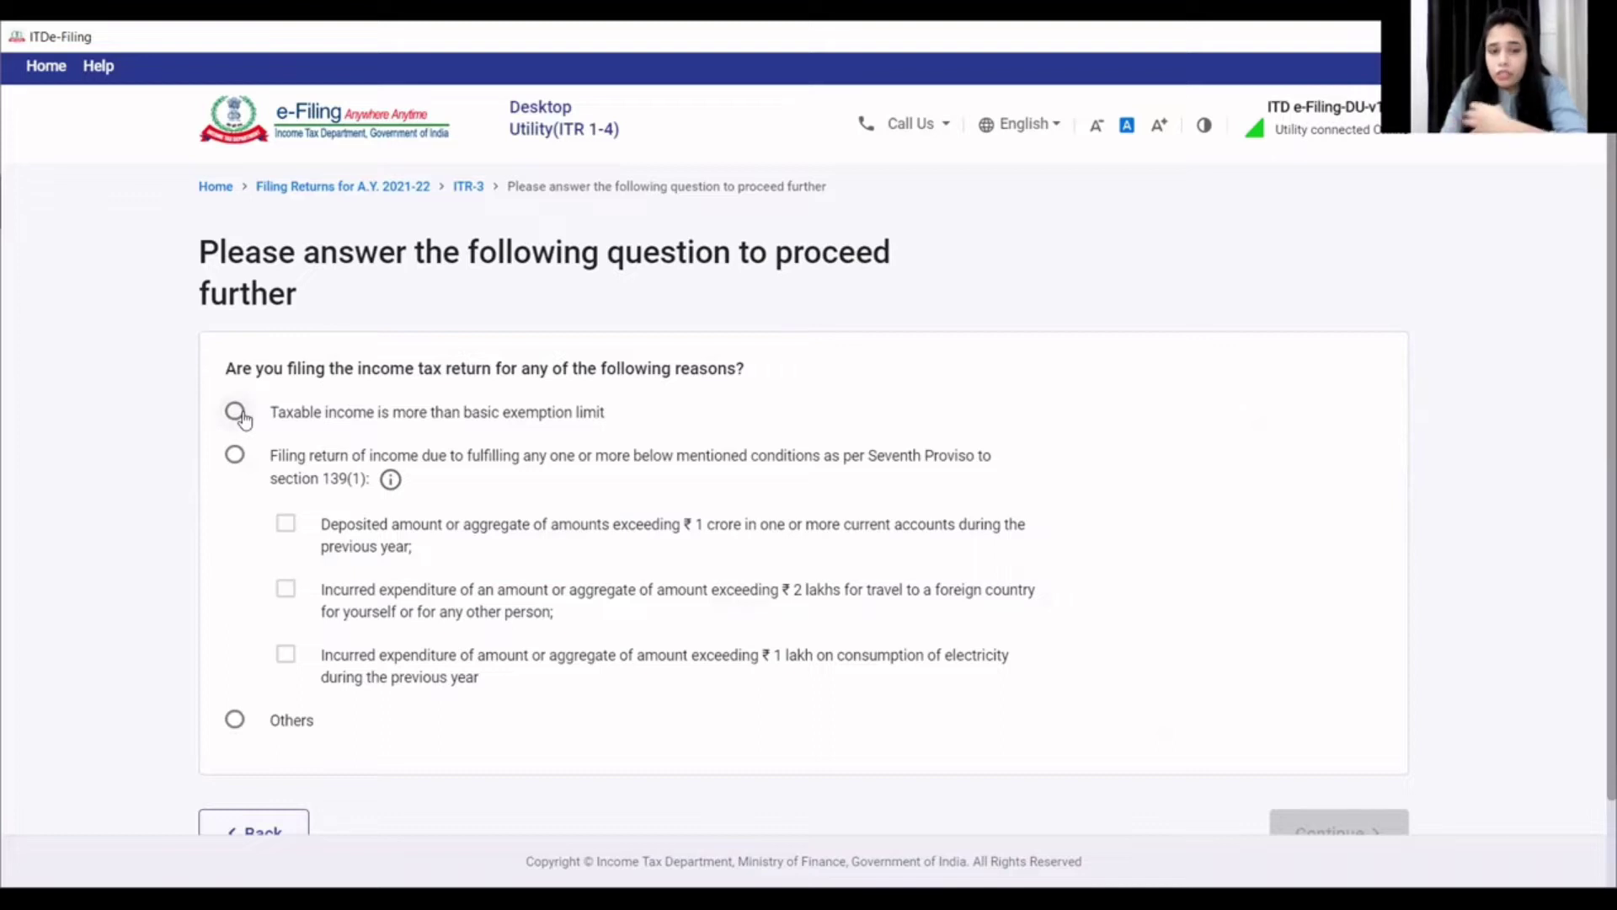
# - Choose 'Taxable income is more than basic exemption limit' as the filing reason and continue
pyautogui.click(237, 413)
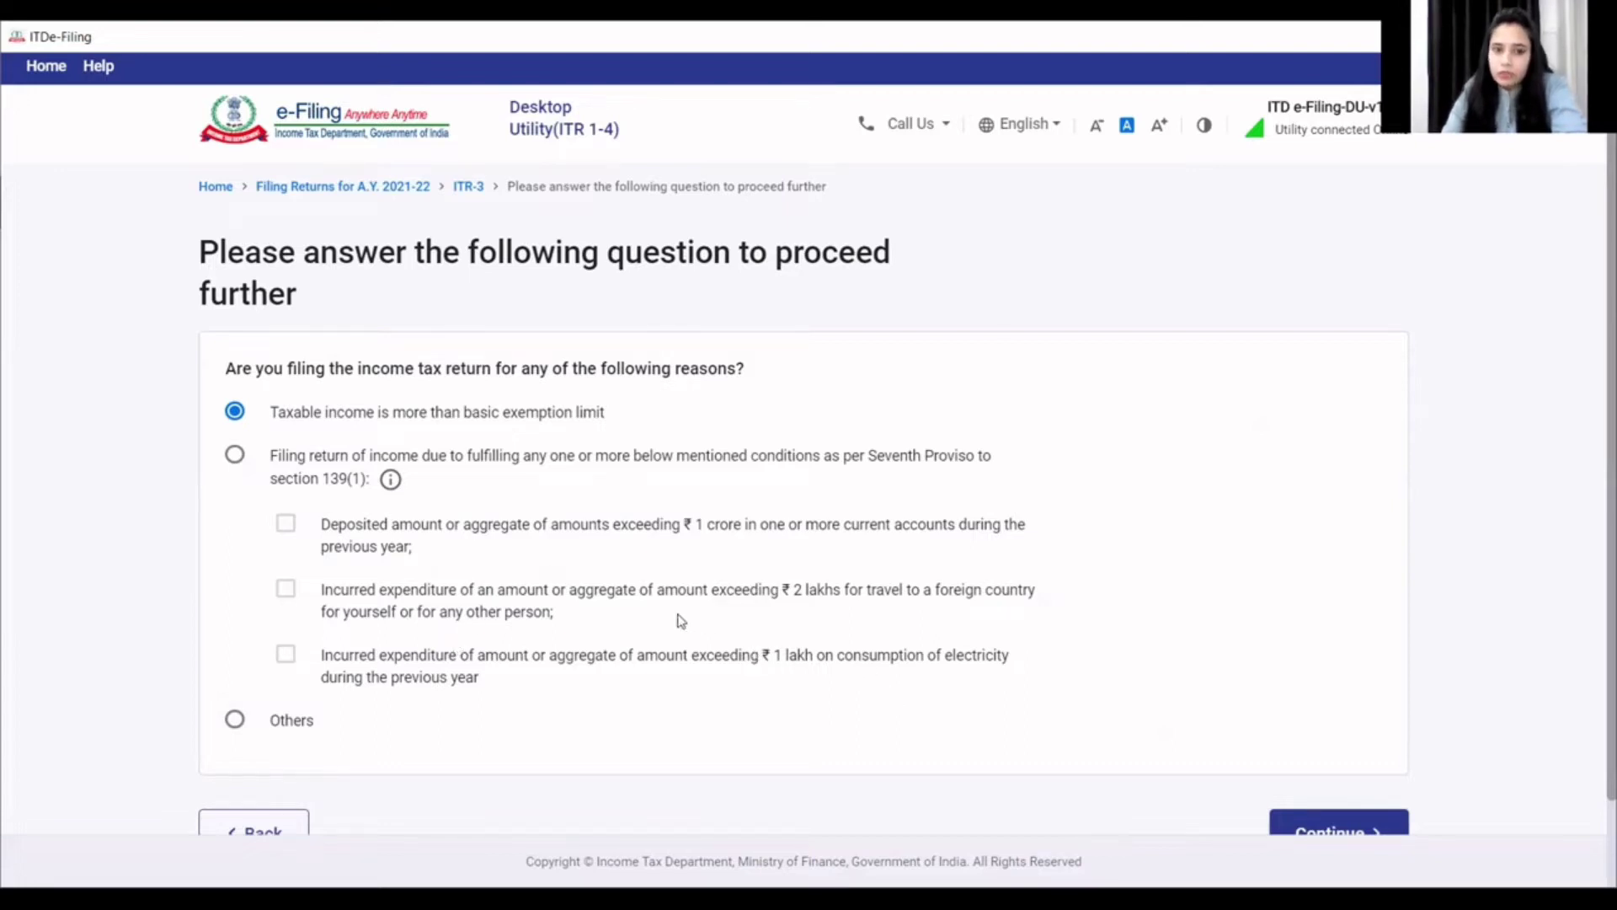
pyautogui.scroll(-2, 679, 621)
pyautogui.click(1347, 738)
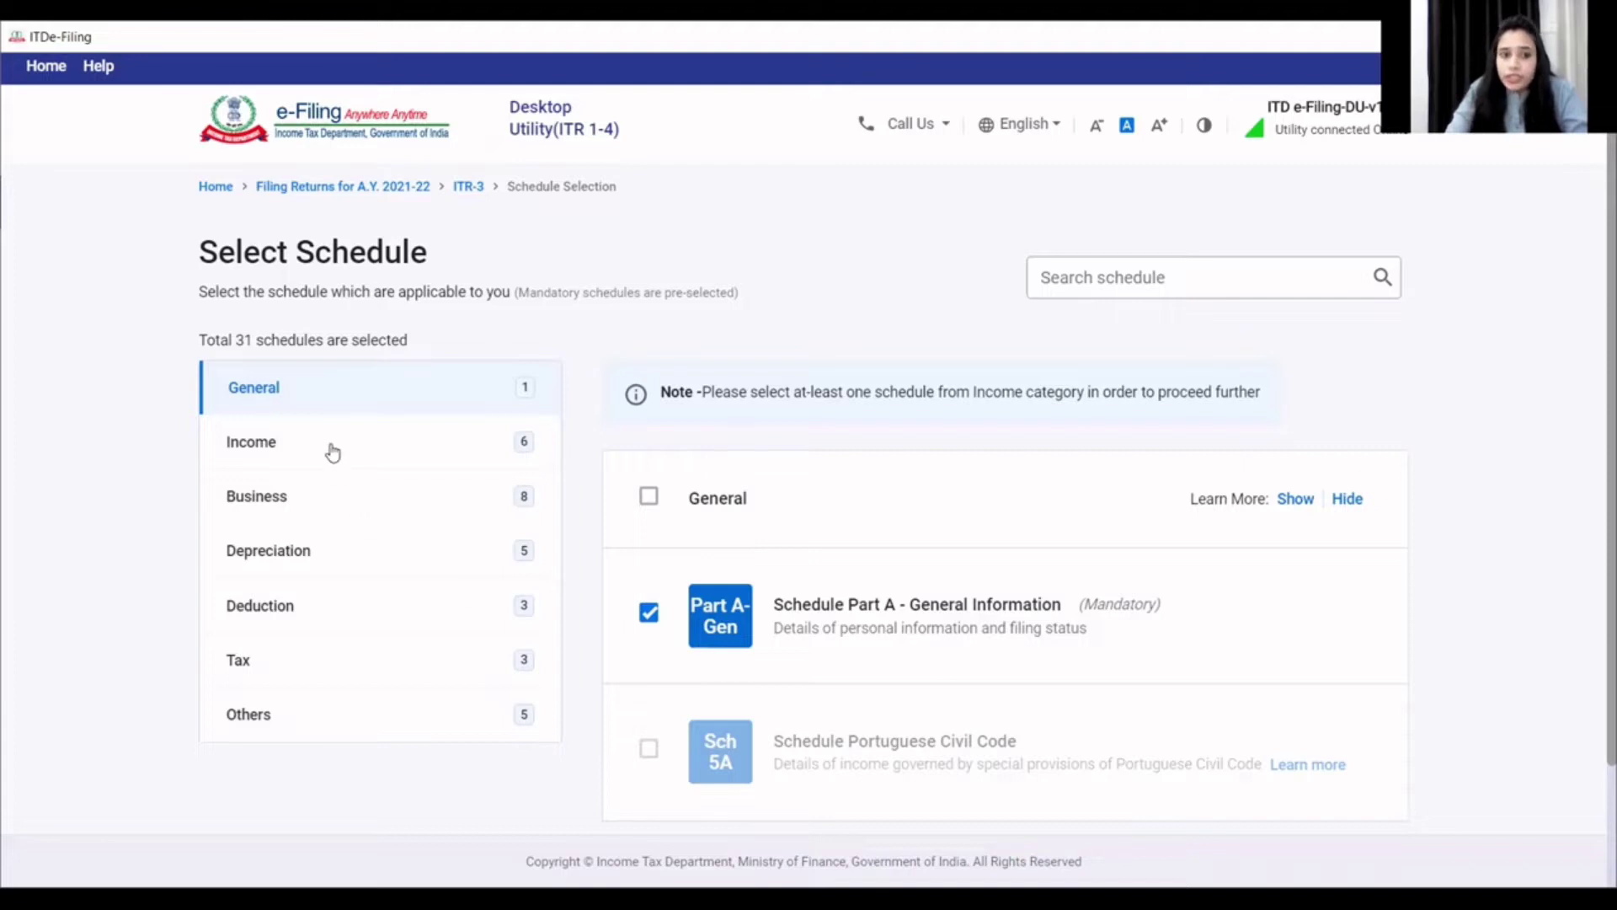
# - Include Schedule House Property among the Income schedules
pyautogui.click(271, 450)
pyautogui.scroll(-3, 650, 613)
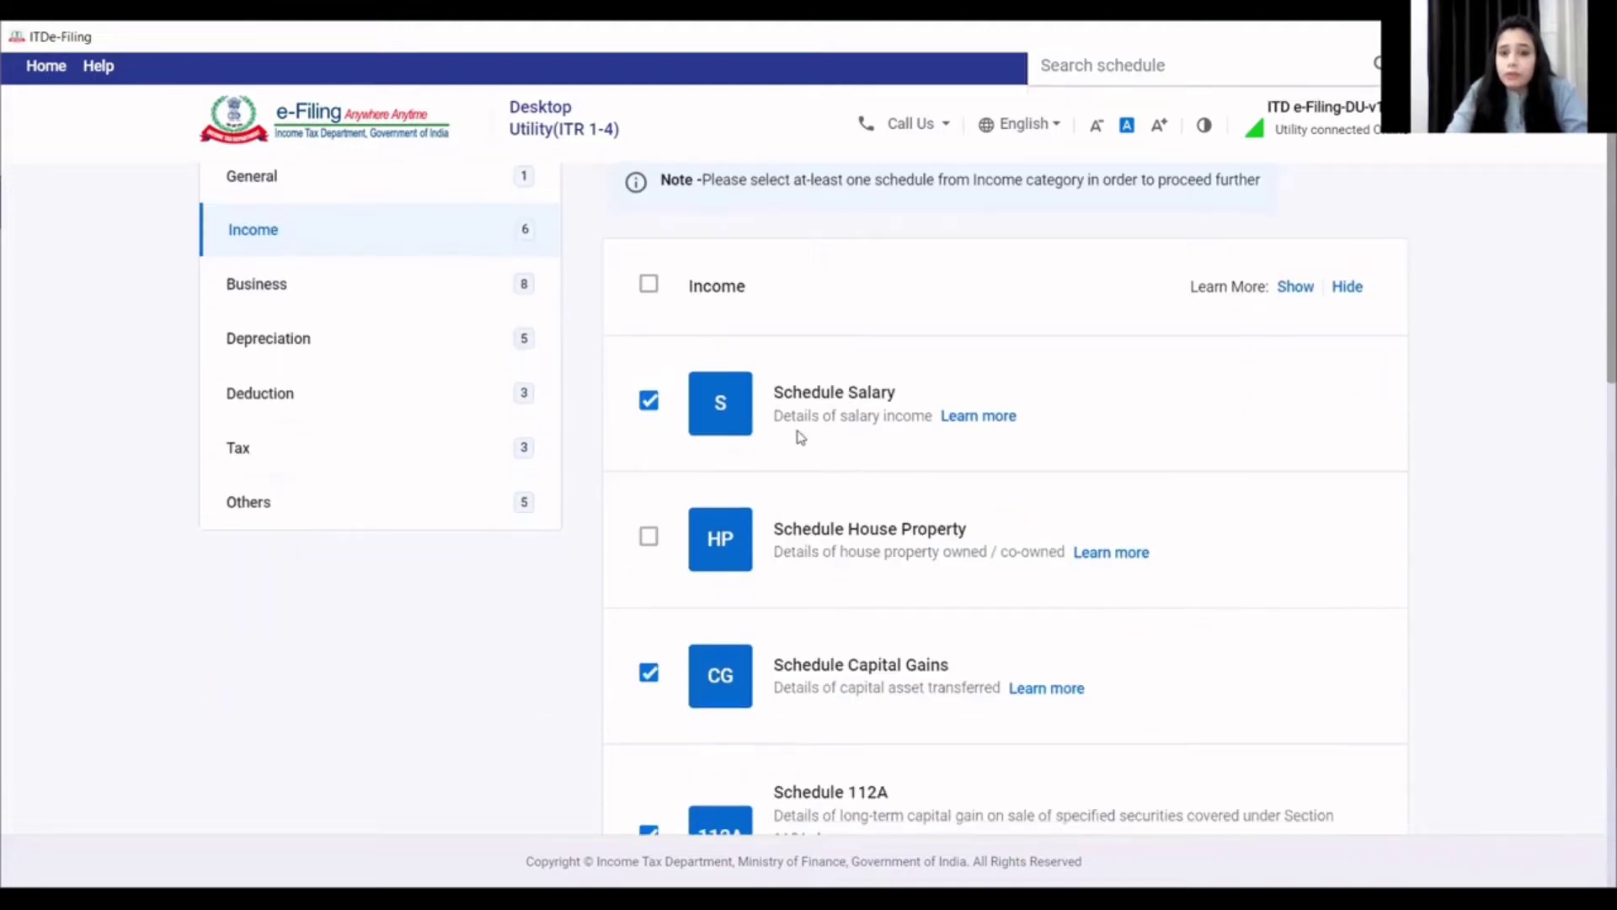
pyautogui.click(648, 537)
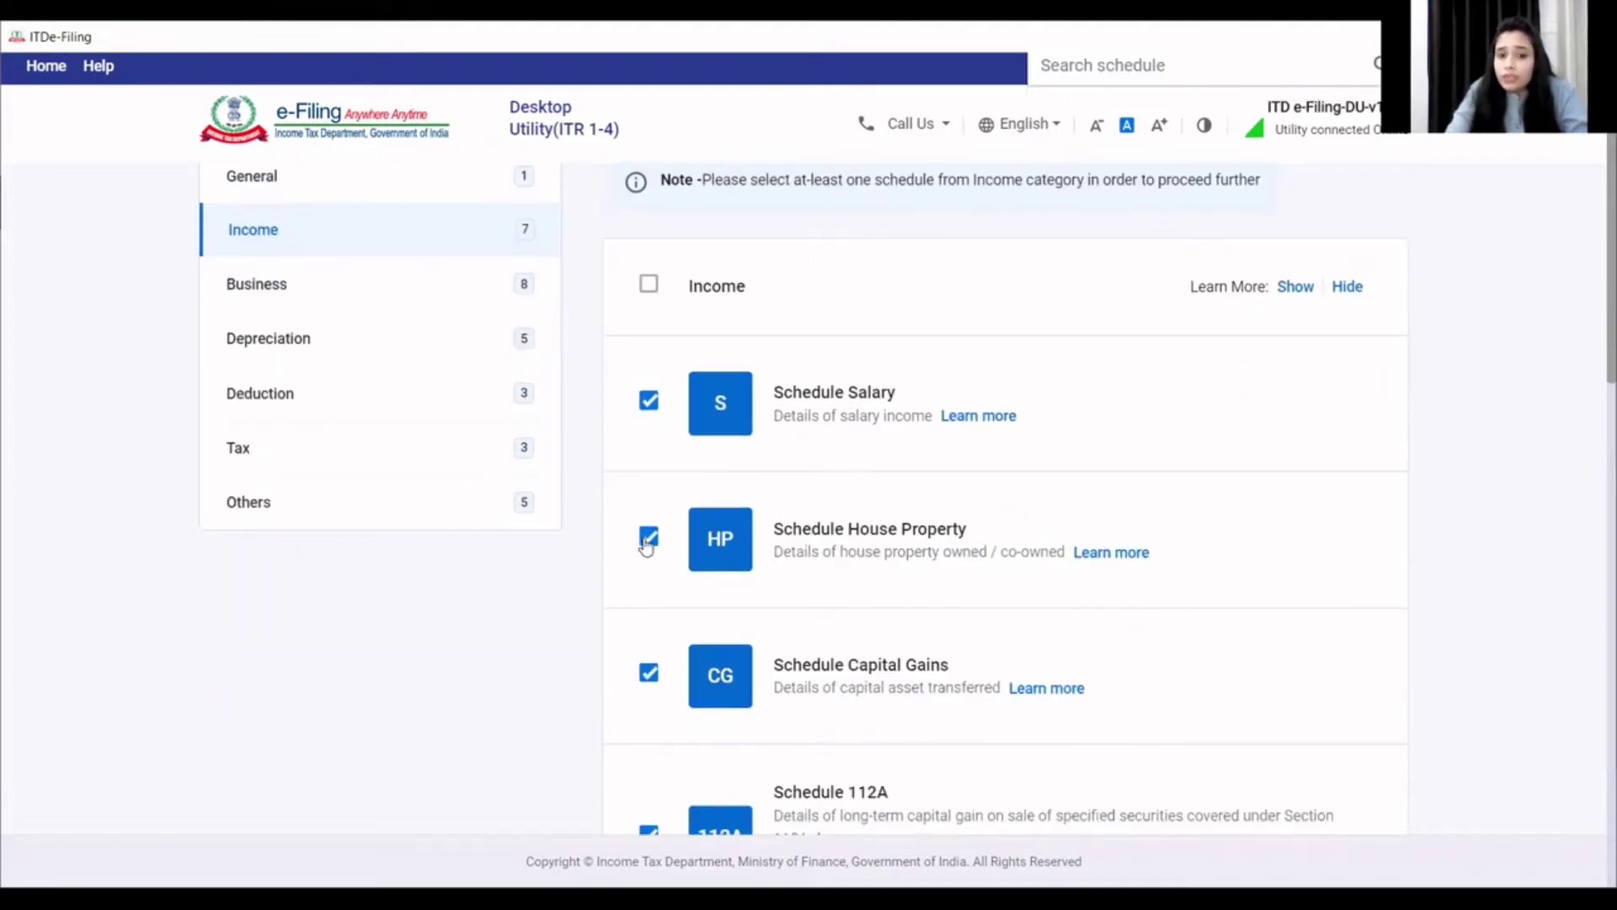
# - Drop Schedule 112A, Schedule 115AD and Schedule Capital Gains, leaving 28 schedules selected
pyautogui.scroll(-1, 760, 636)
pyautogui.scroll(-3, 760, 636)
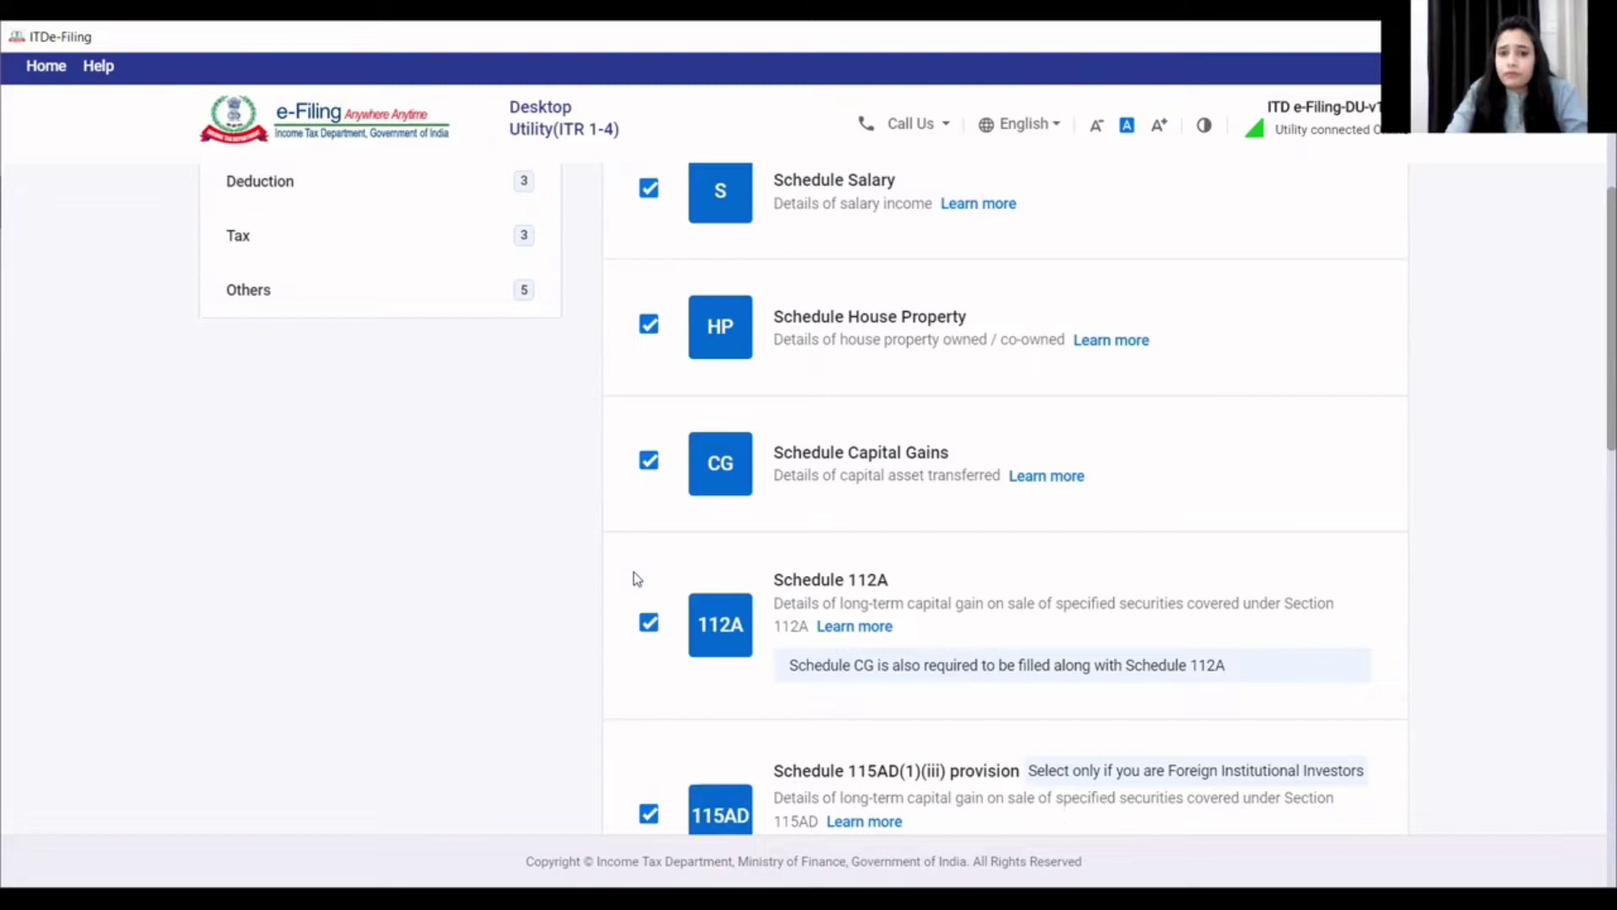
pyautogui.click(649, 623)
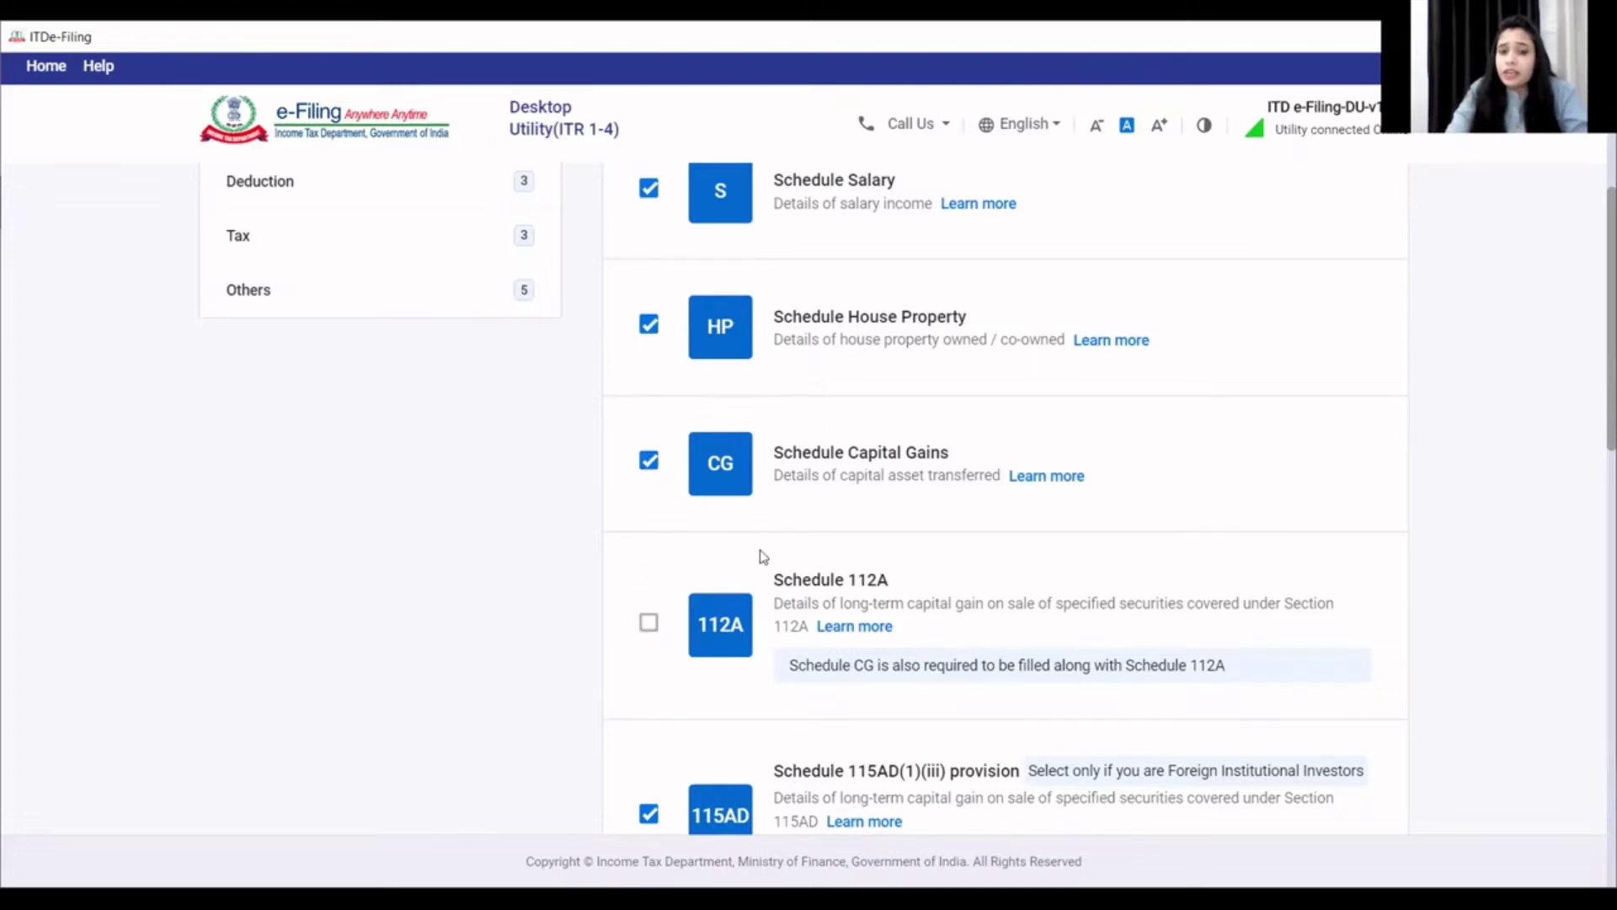
pyautogui.scroll(-1, 762, 553)
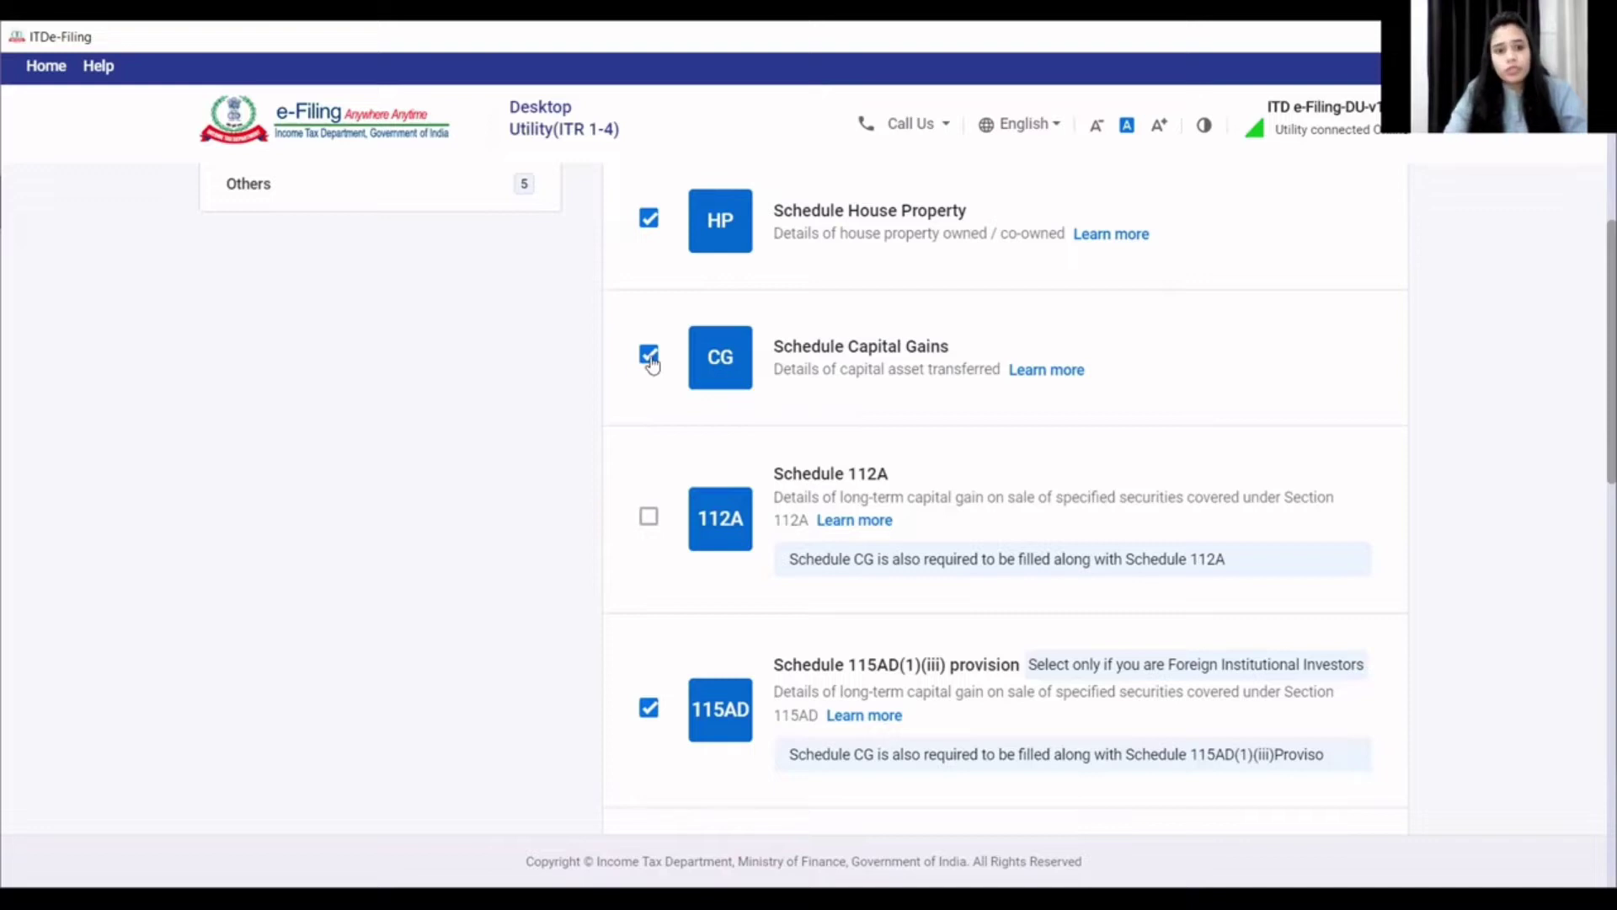
pyautogui.scroll(-2, 654, 559)
pyautogui.click(648, 614)
pyautogui.scroll(-3, 661, 628)
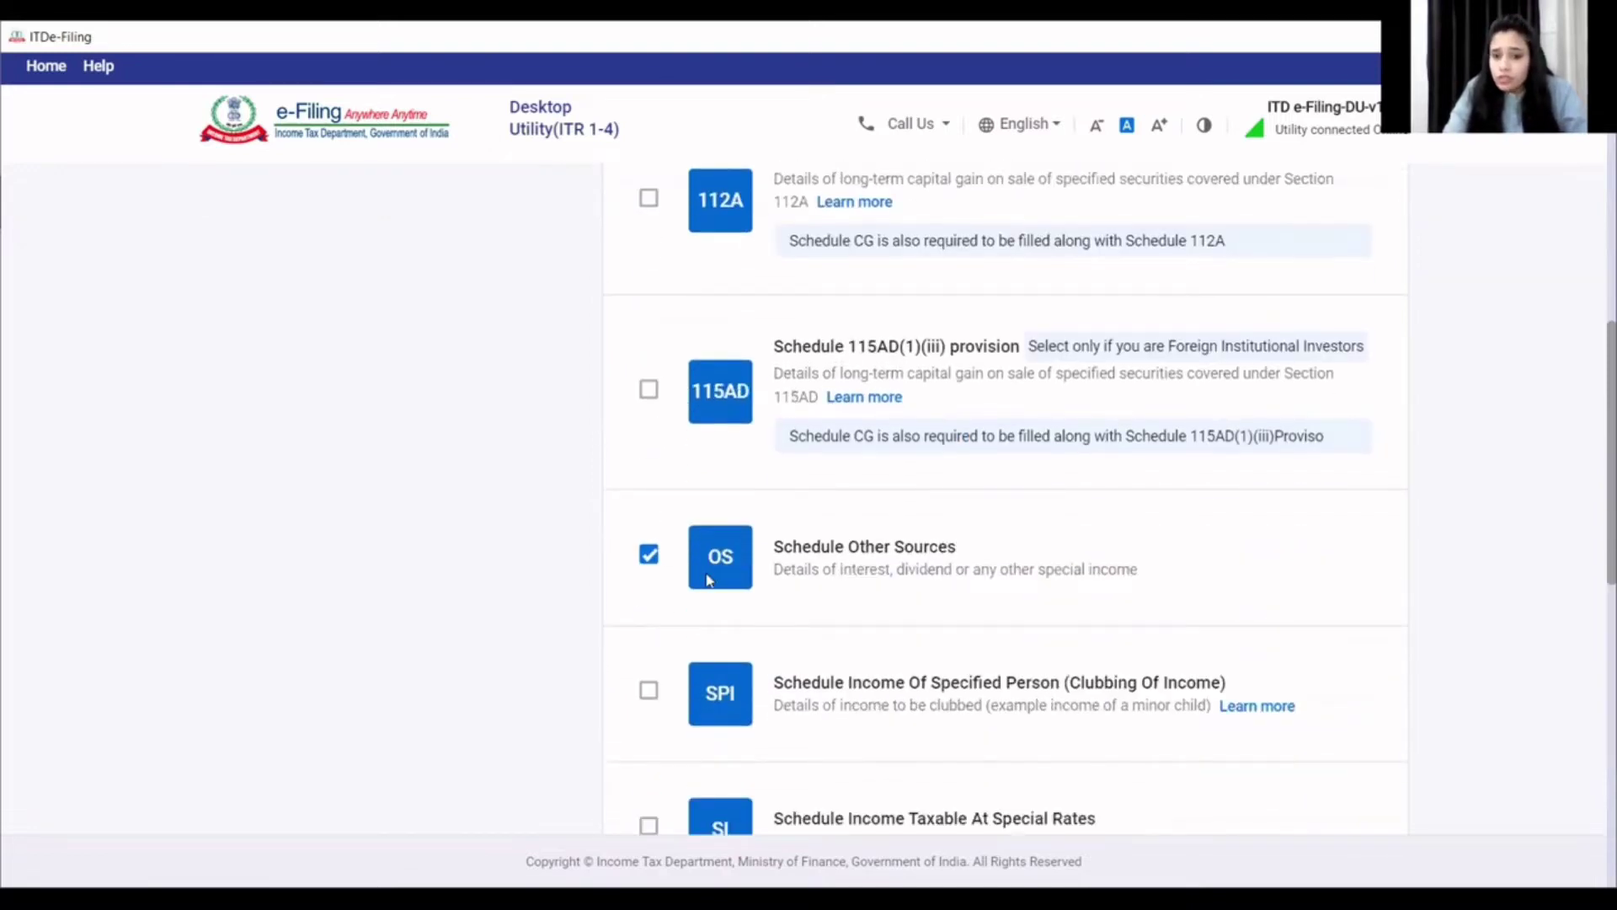
pyautogui.scroll(-2, 707, 580)
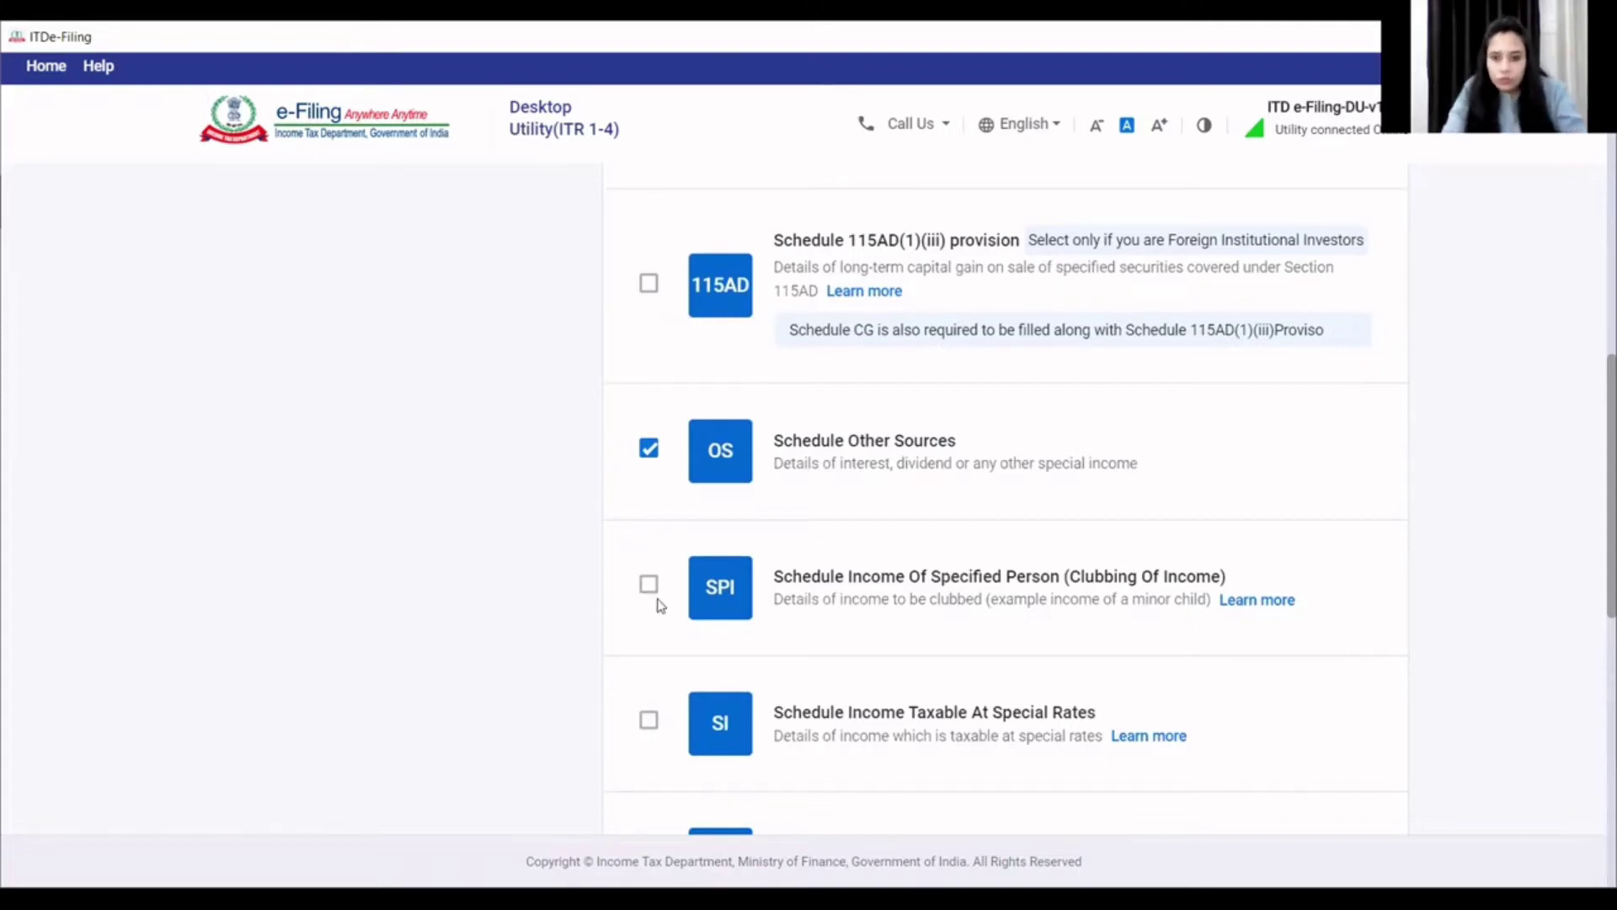
pyautogui.scroll(-3, 658, 606)
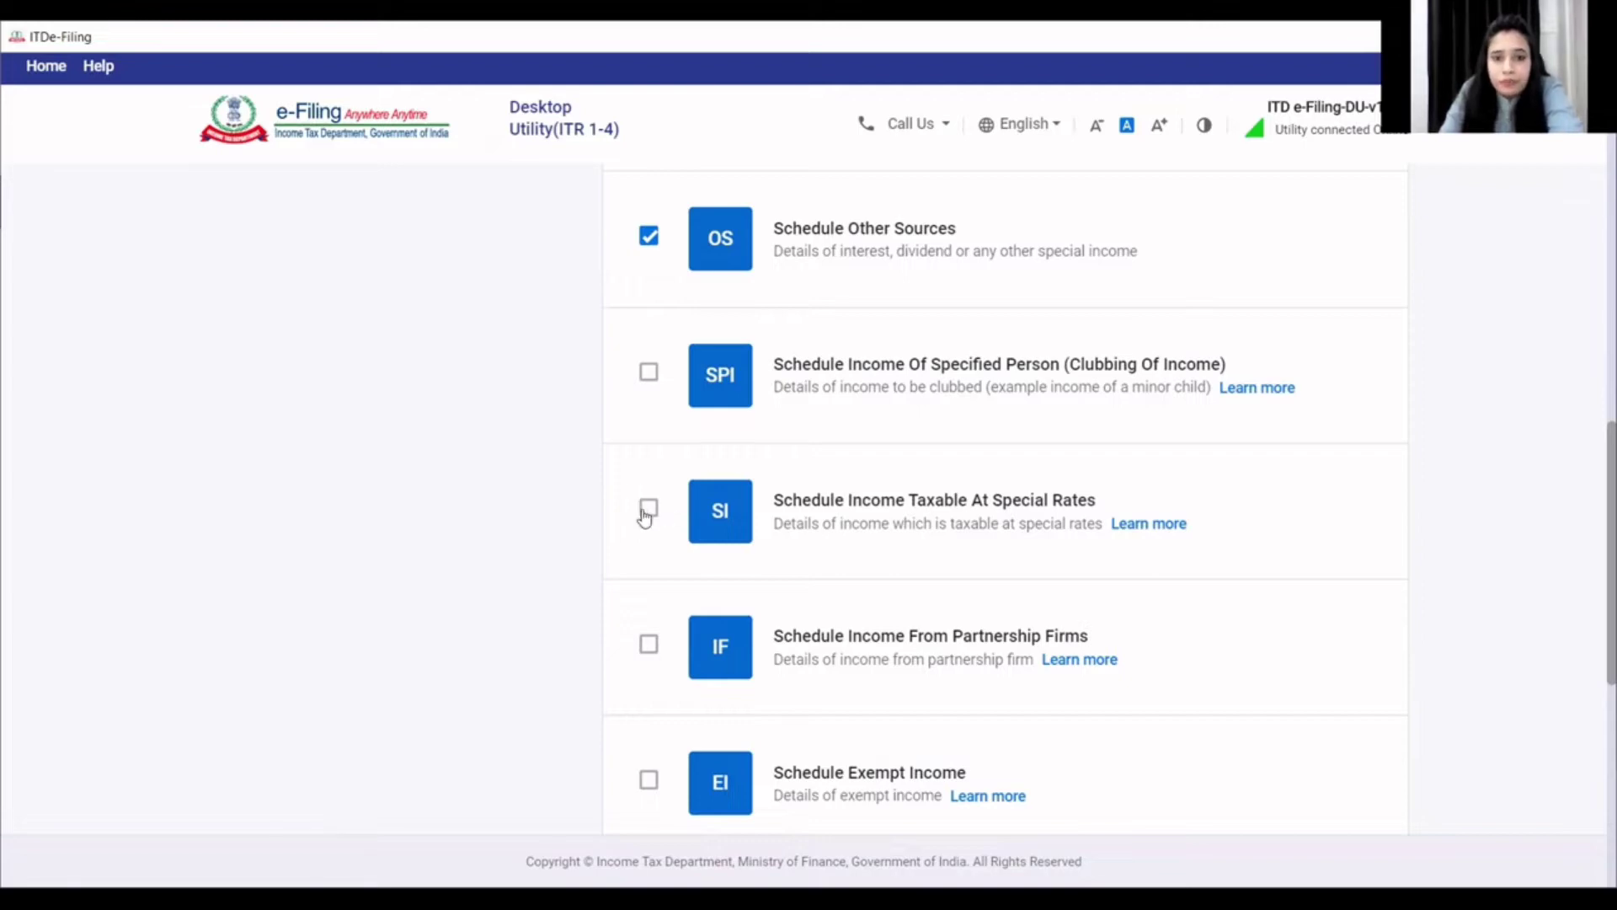
pyautogui.scroll(-1, 674, 583)
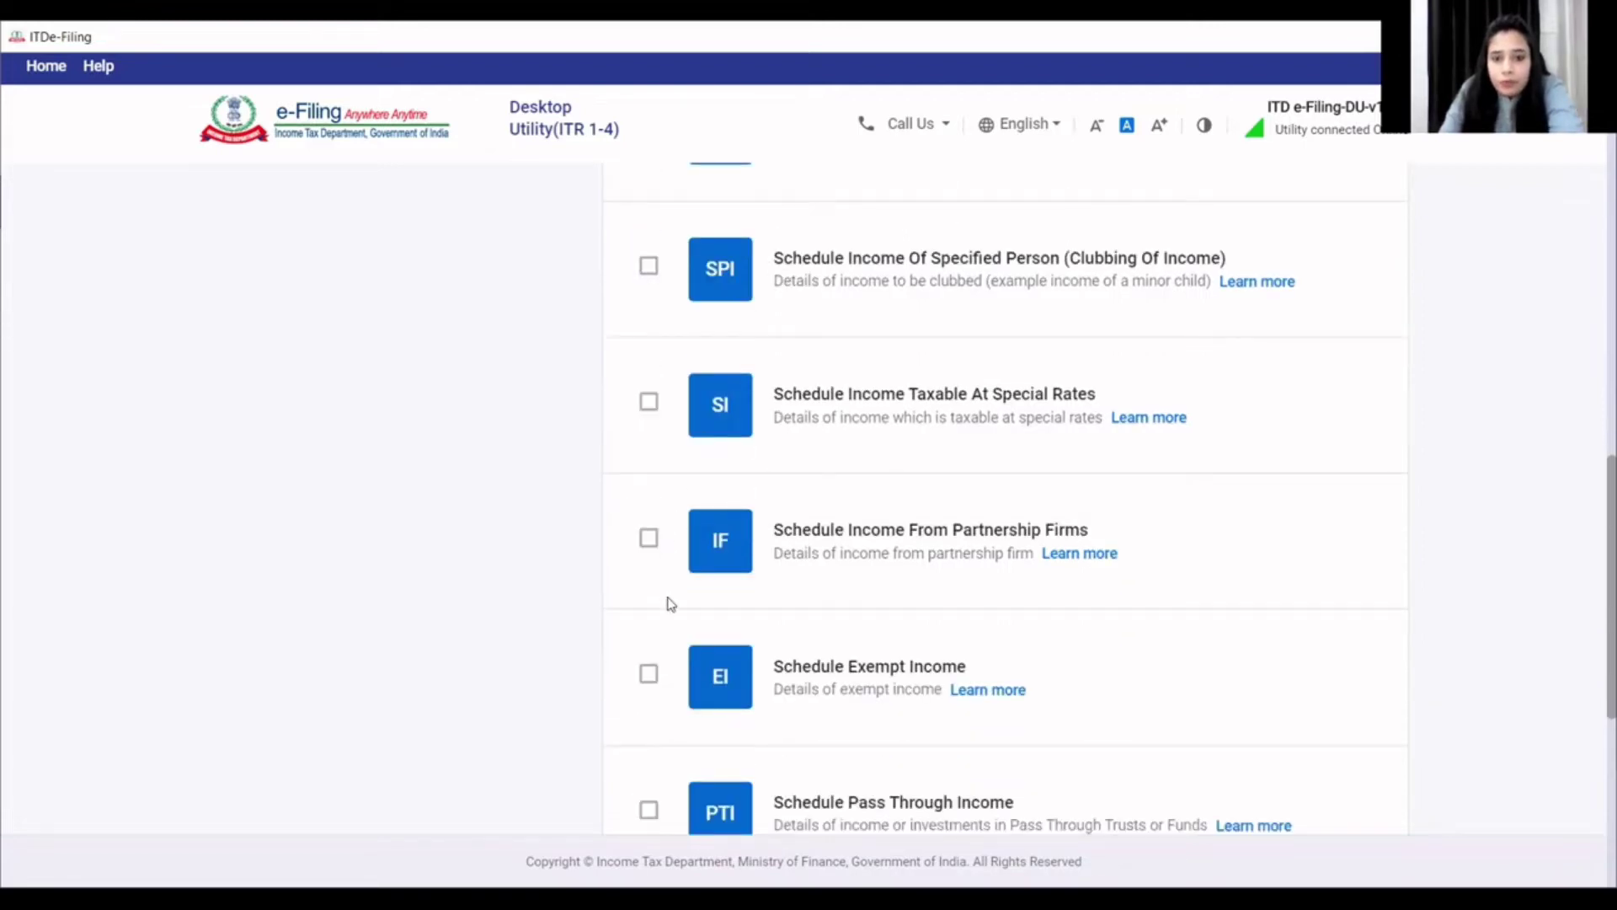
pyautogui.scroll(-1, 668, 590)
pyautogui.scroll(-3, 670, 603)
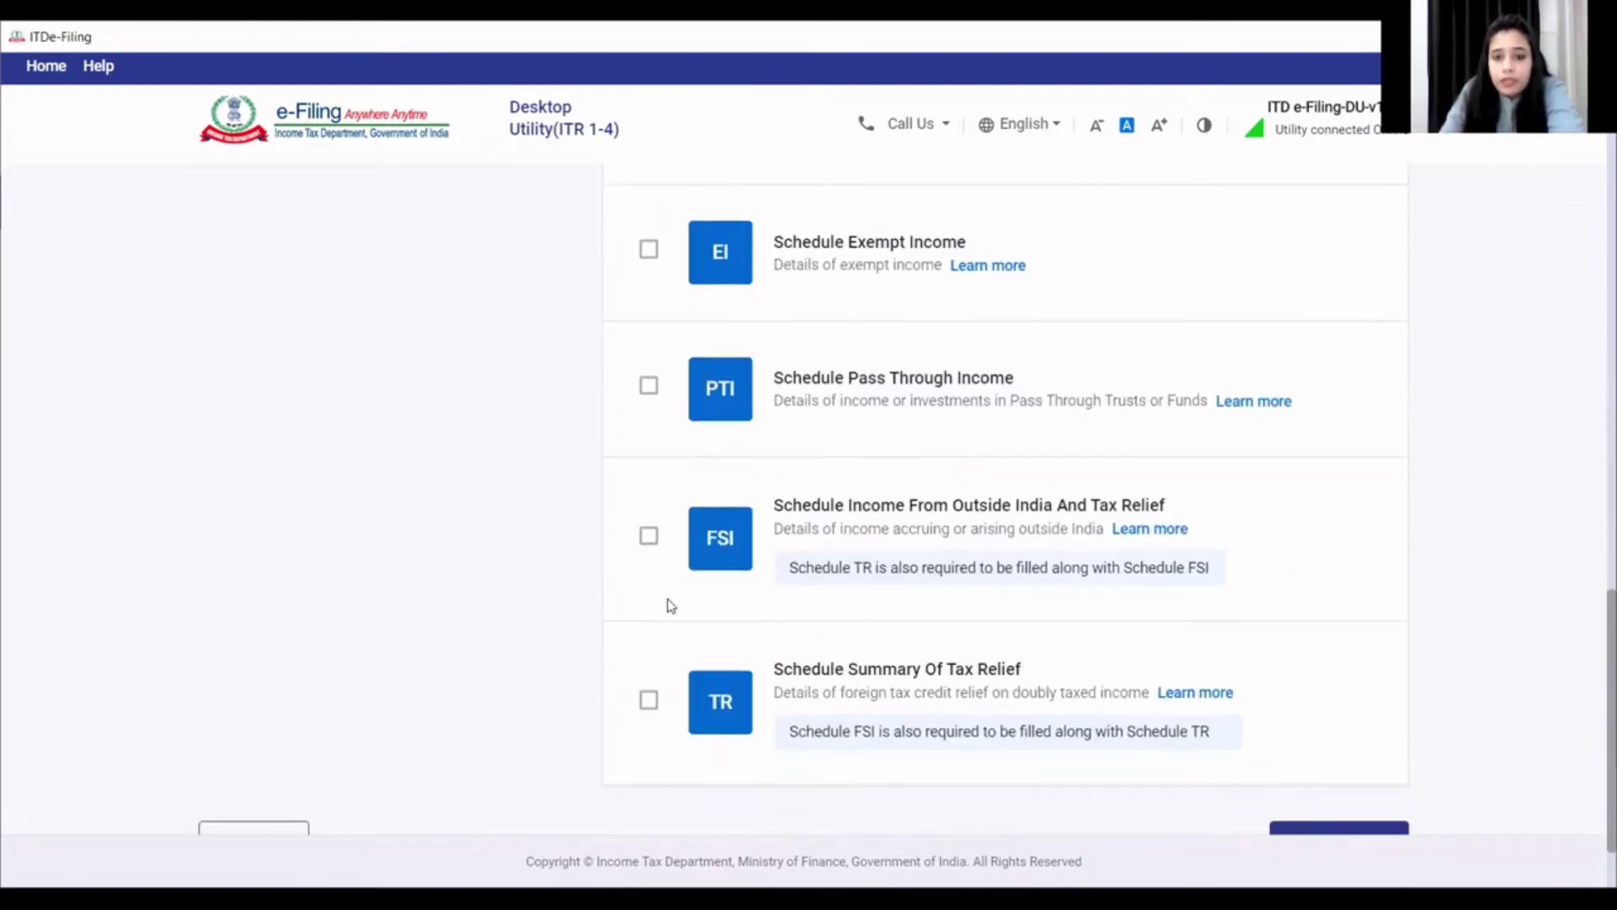
pyautogui.scroll(-1, 671, 605)
pyautogui.scroll(5, 707, 606)
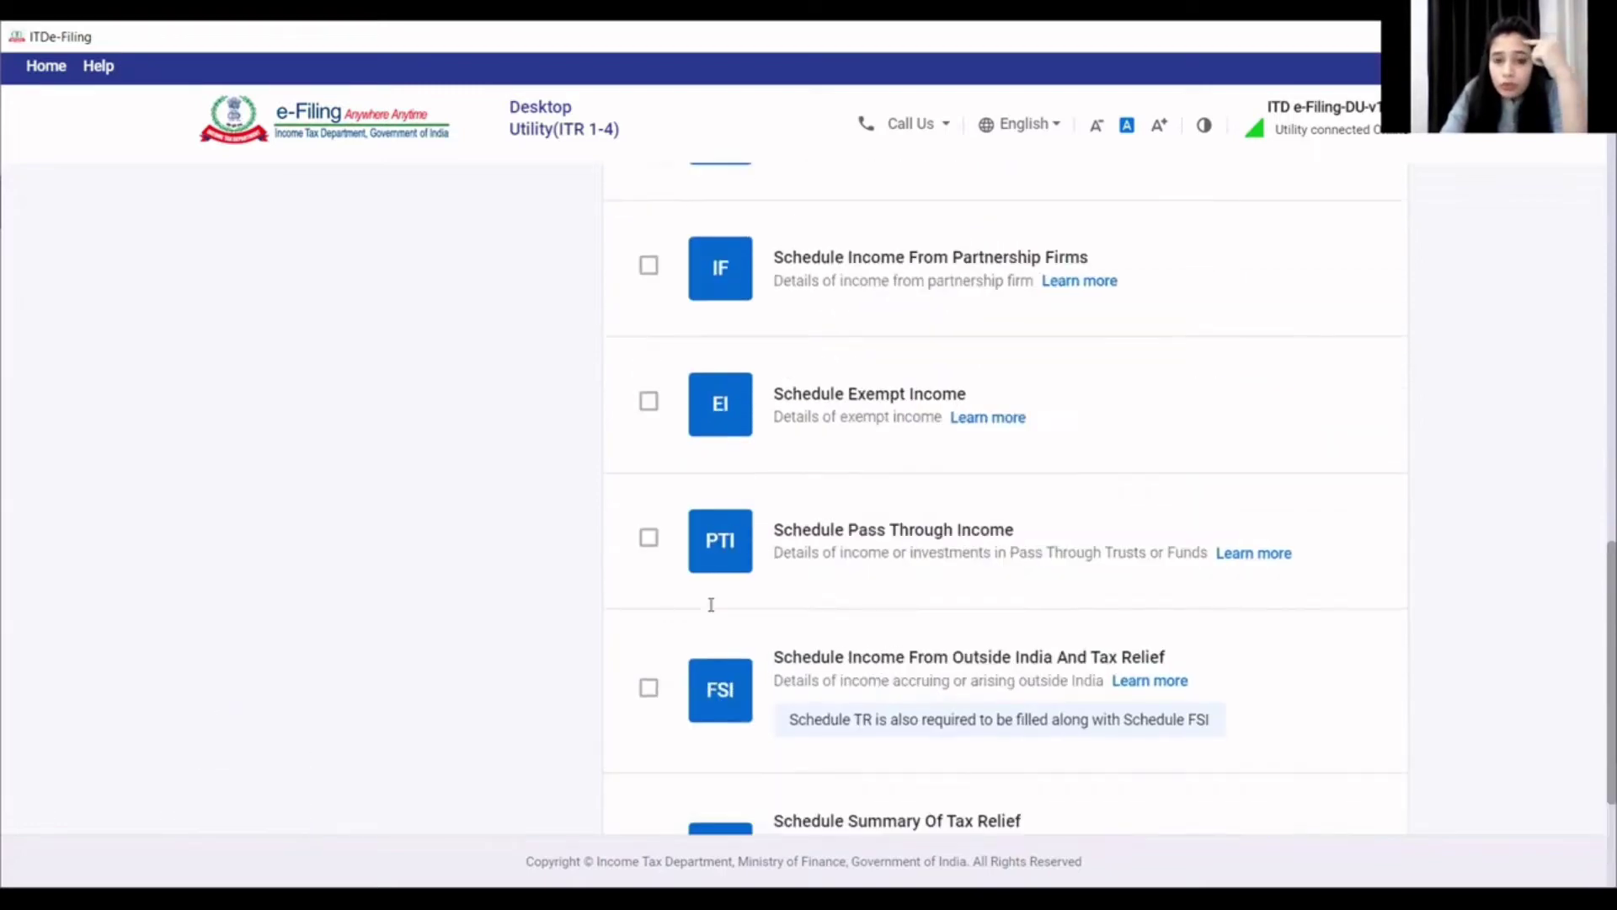
pyautogui.scroll(12, 713, 606)
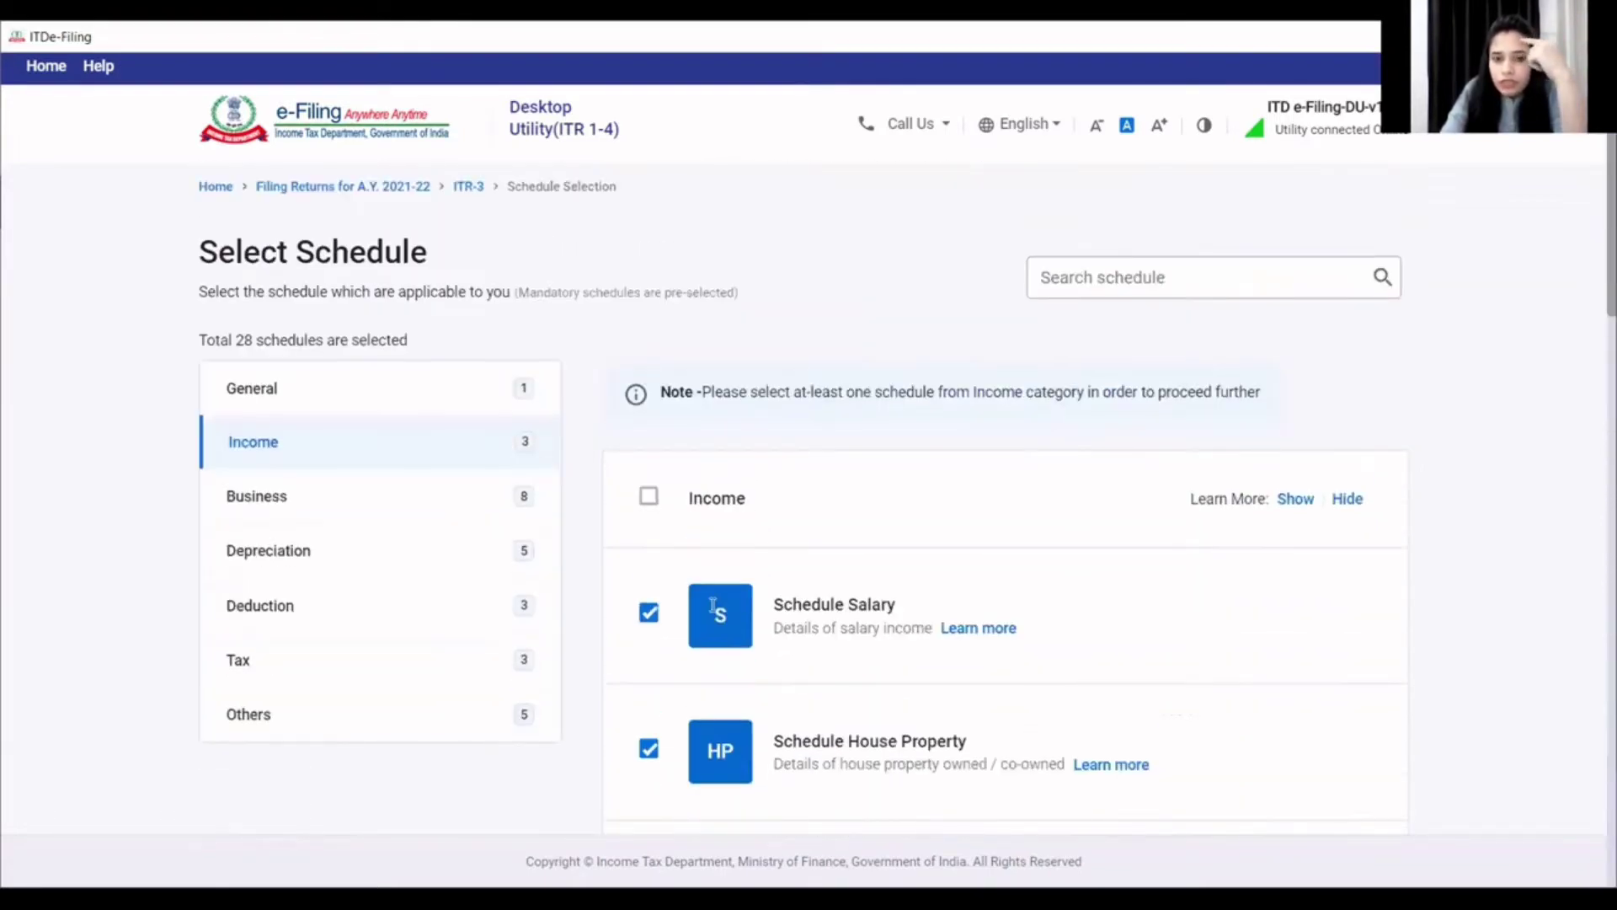
pyautogui.scroll(-10, 712, 631)
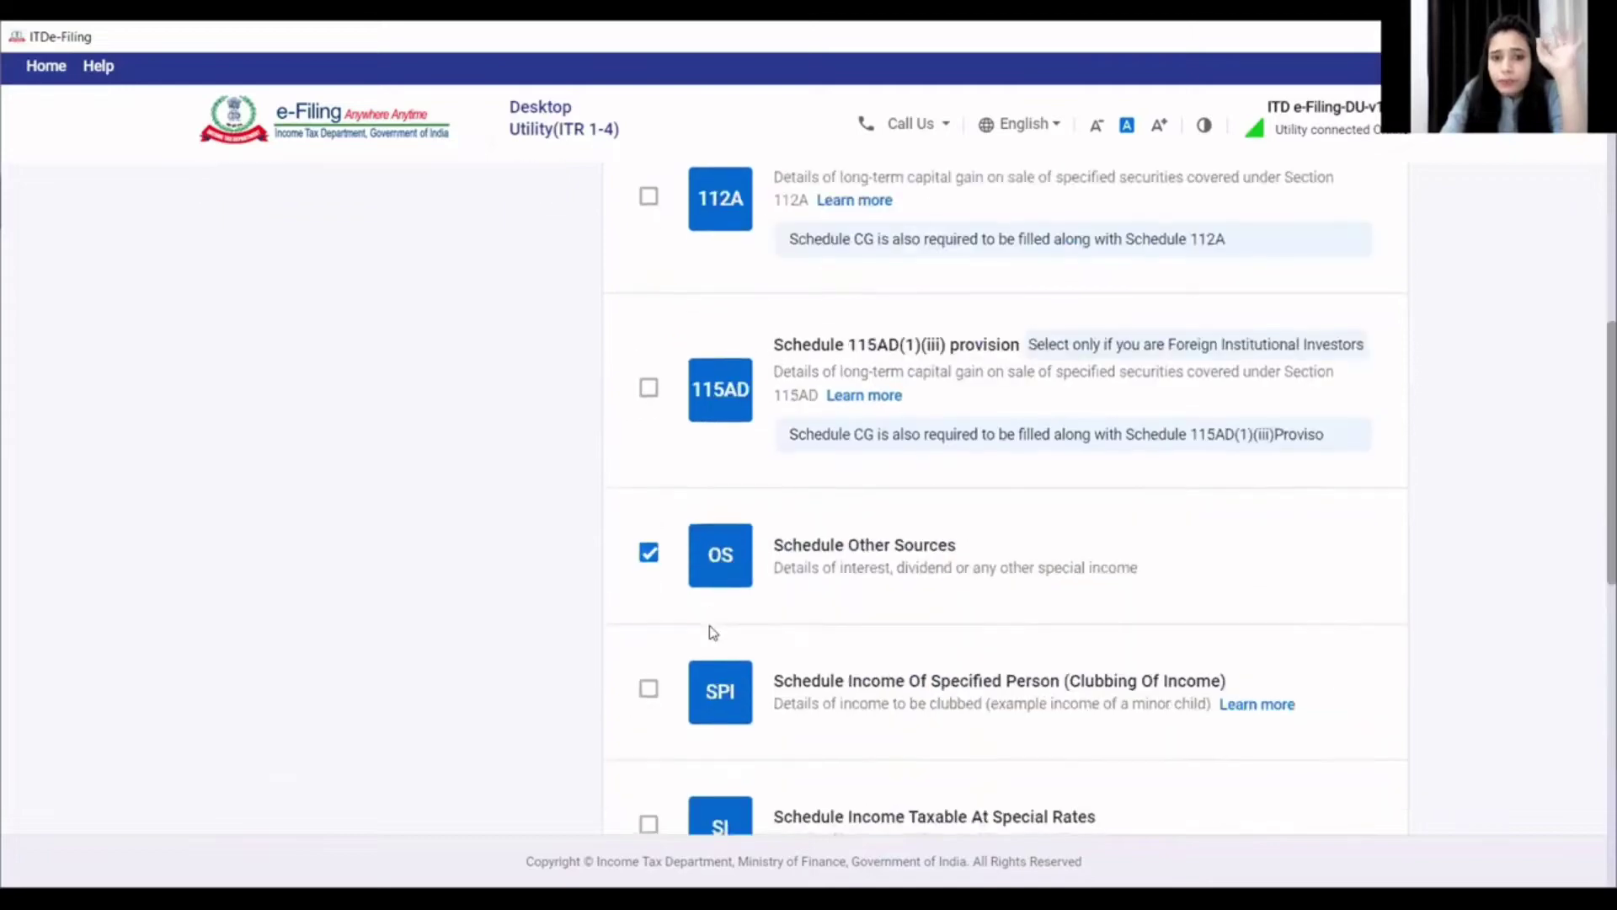
pyautogui.scroll(-1, 712, 632)
pyautogui.scroll(-4, 801, 641)
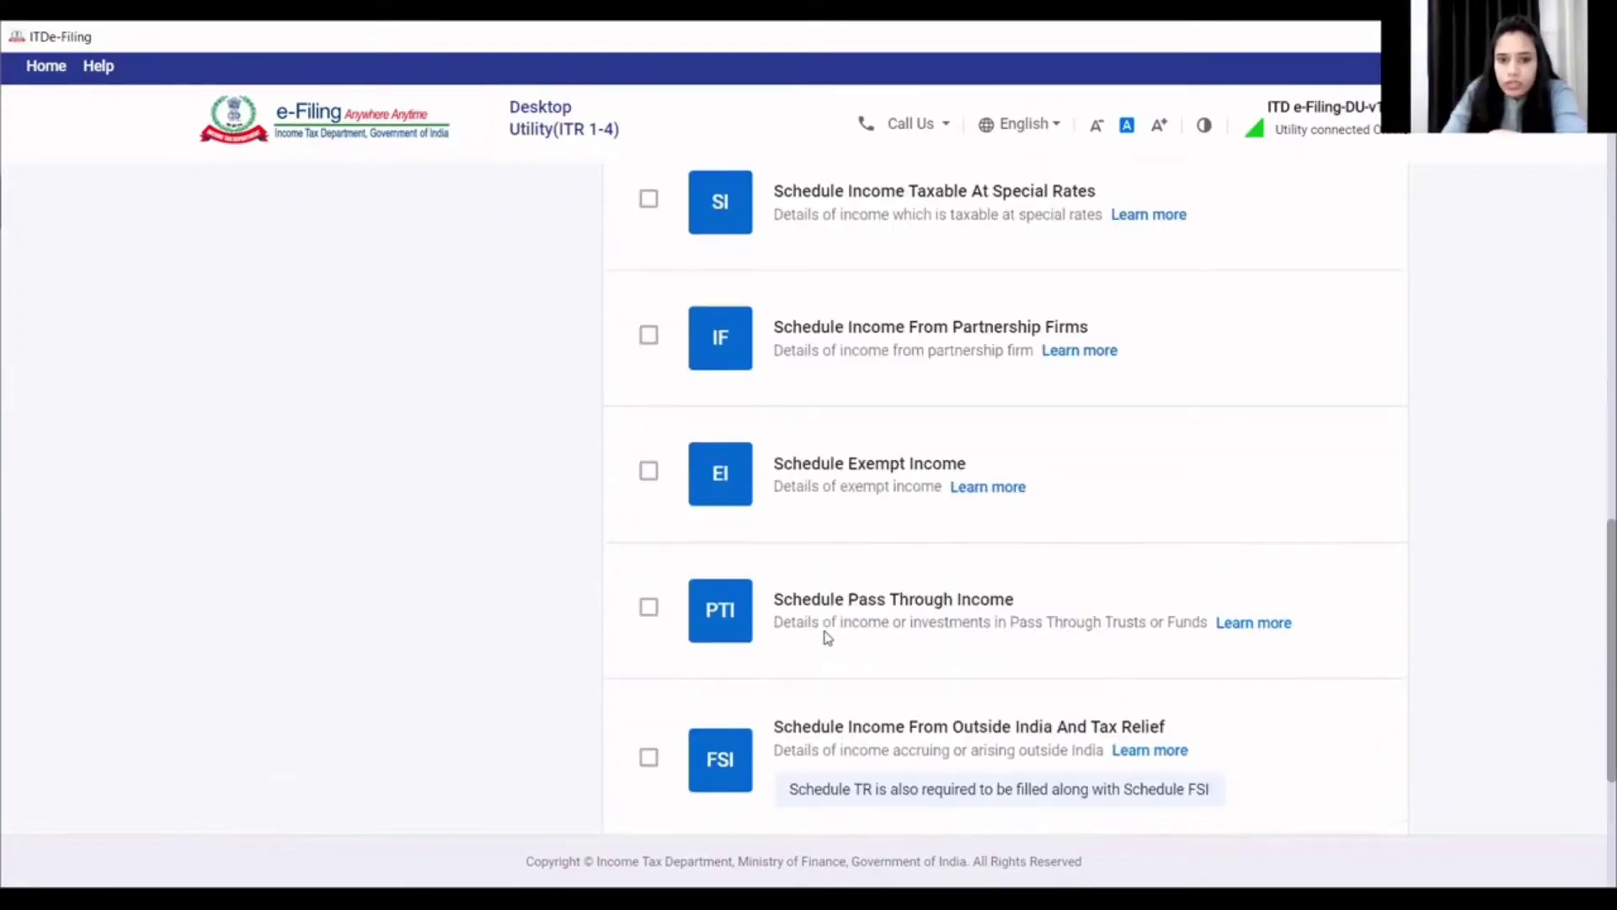
pyautogui.scroll(-3, 913, 624)
pyautogui.scroll(9, 377, 485)
pyautogui.scroll(6, 375, 483)
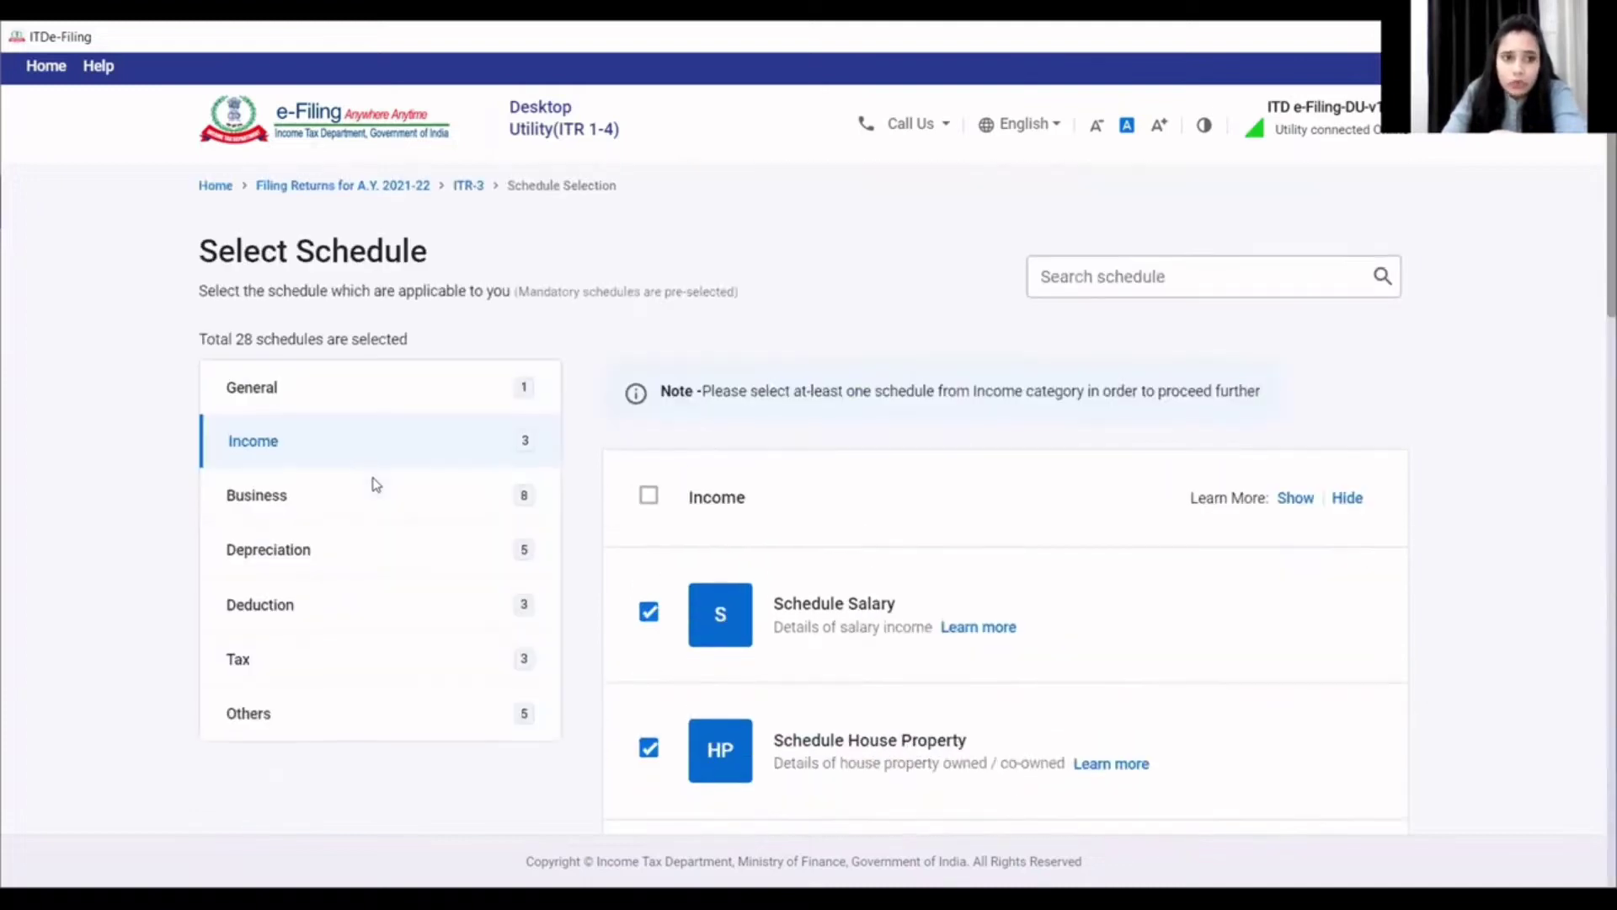
# - Untick Schedule Other Information For Business in the Business schedules
pyautogui.click(301, 505)
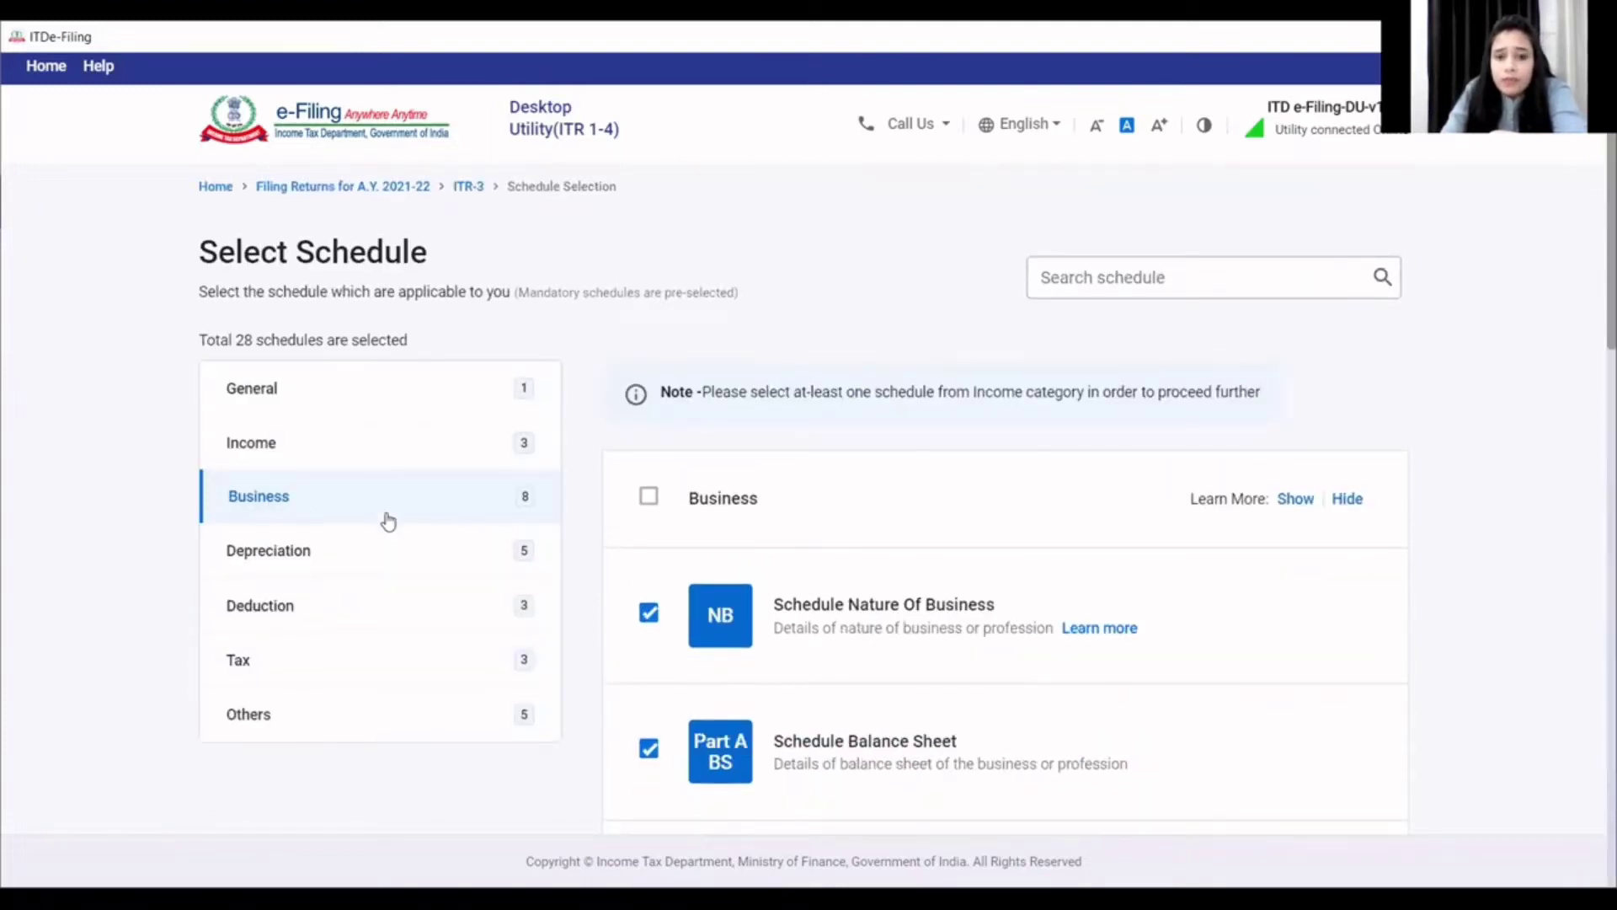
pyautogui.scroll(-3, 470, 552)
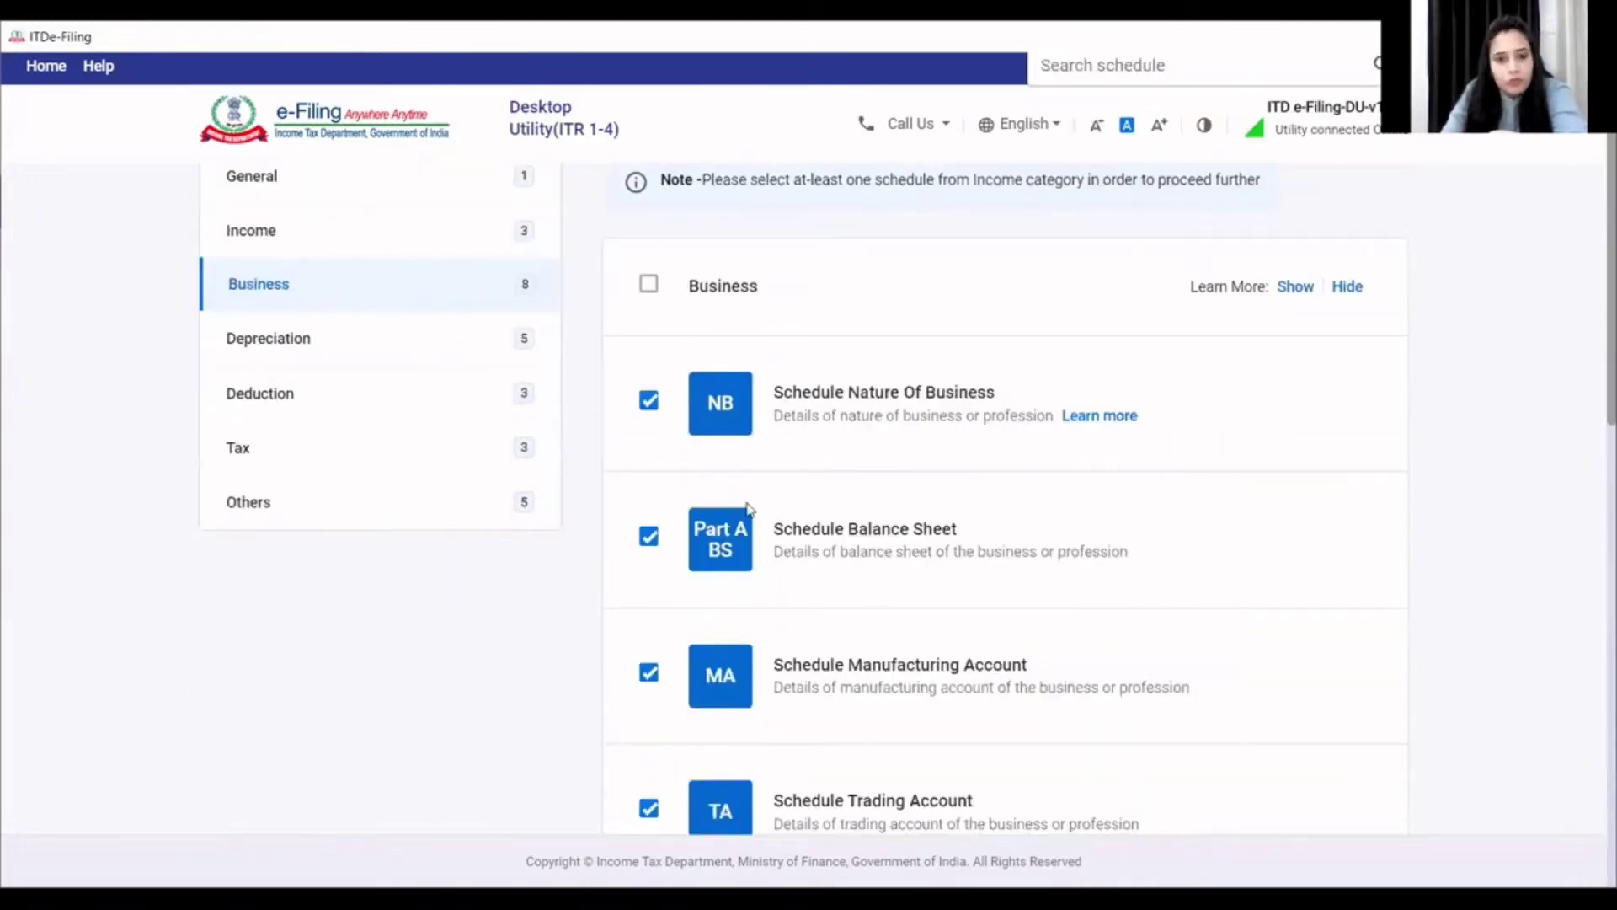
pyautogui.scroll(-1, 842, 548)
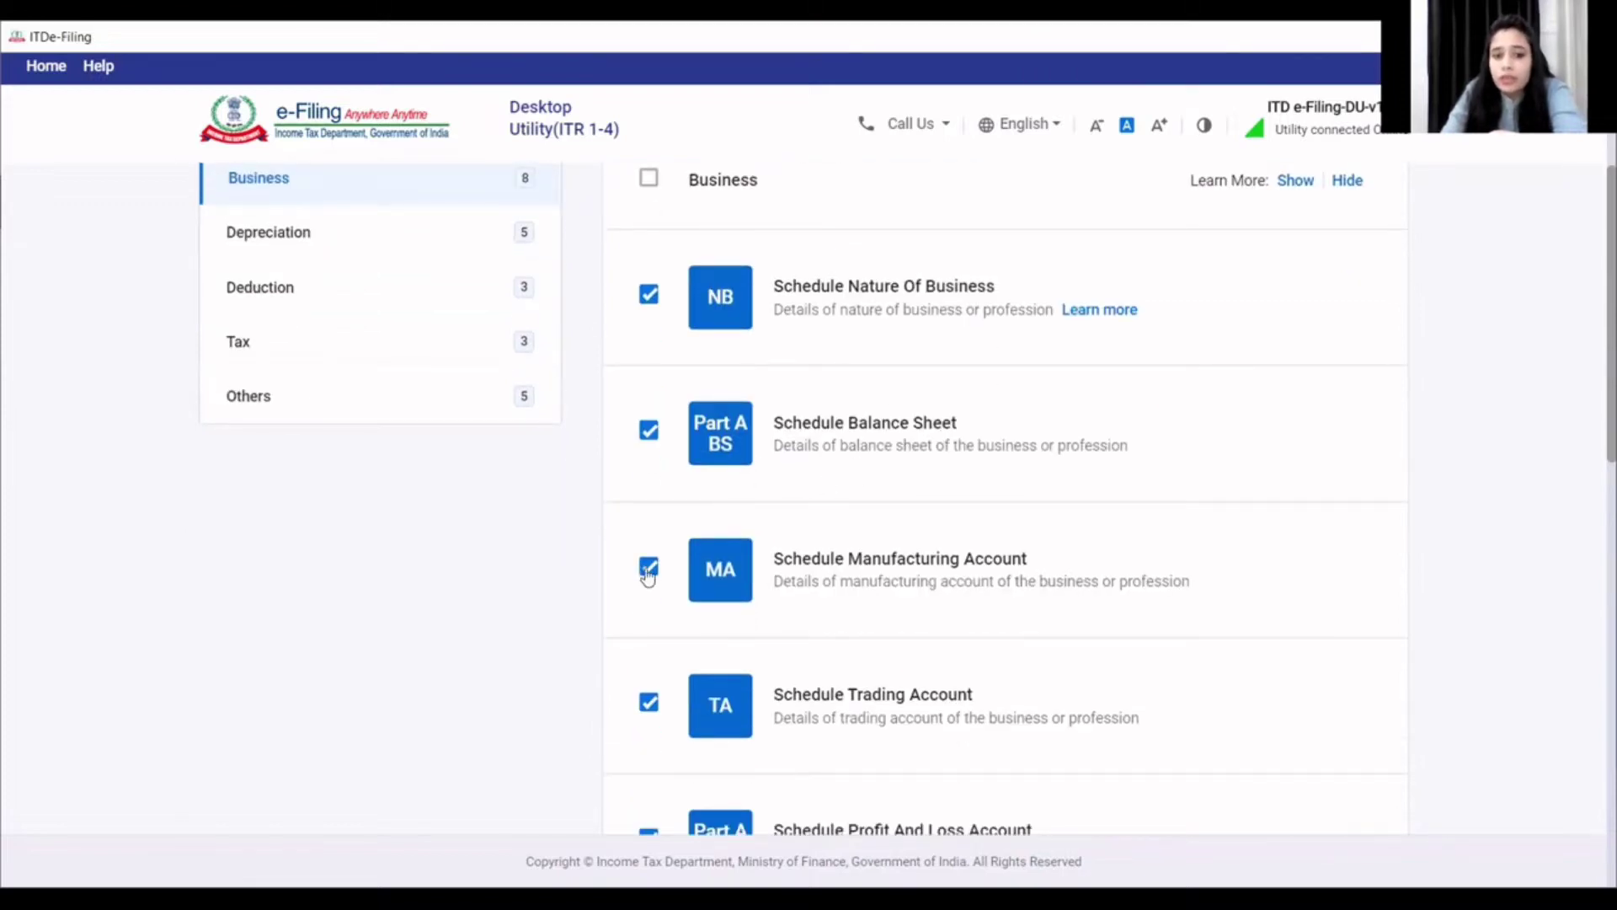
pyautogui.scroll(-2, 649, 581)
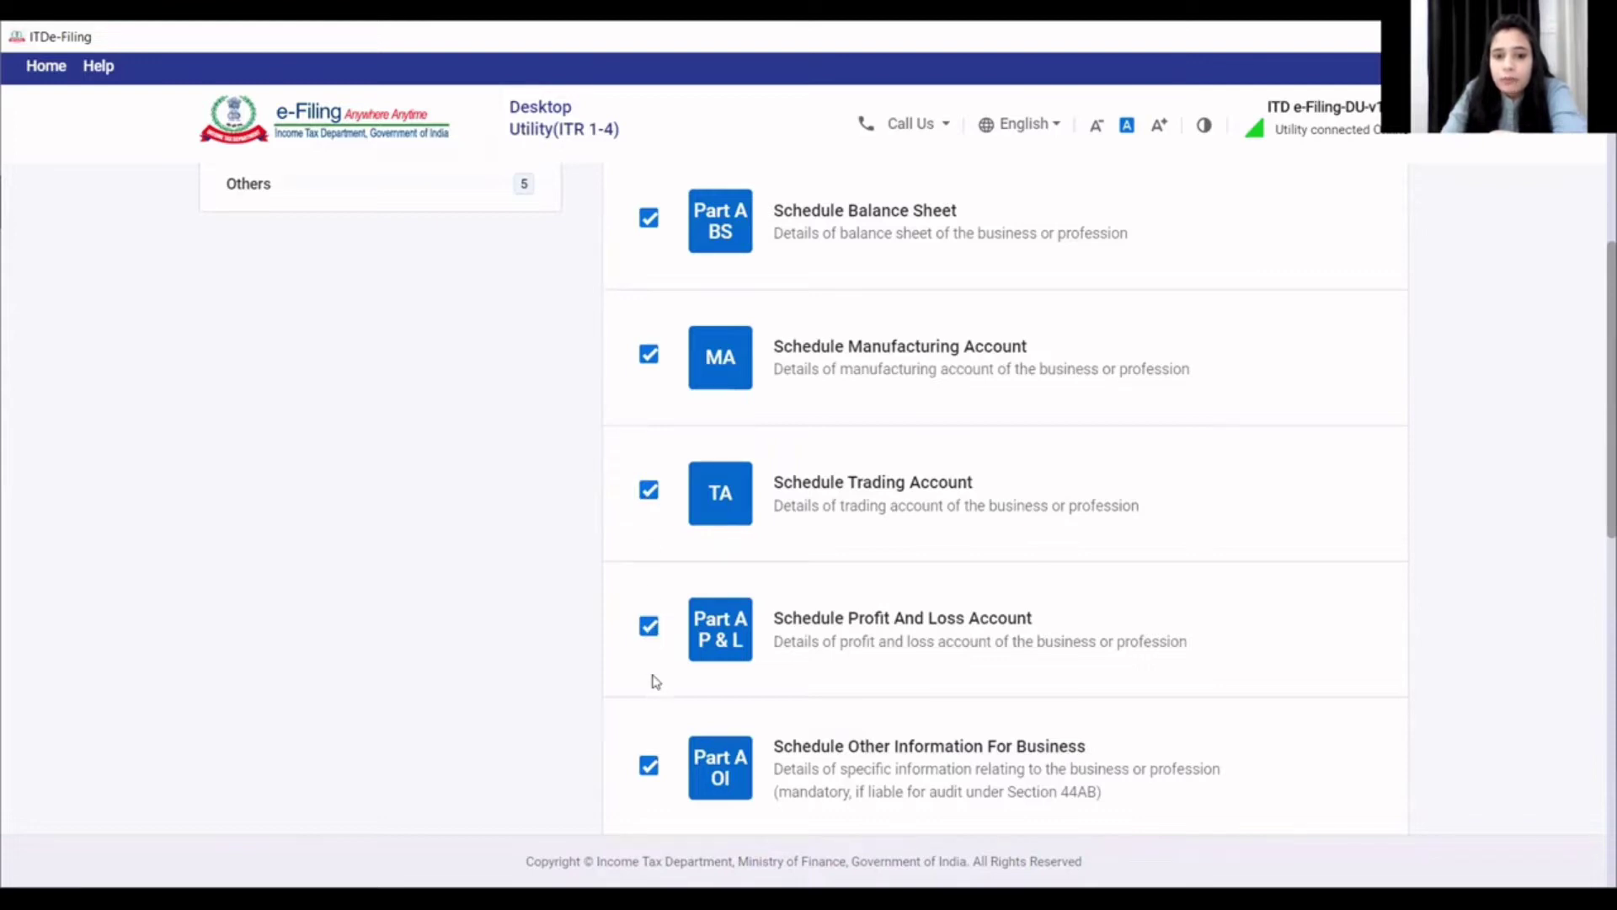
pyautogui.scroll(-3, 660, 530)
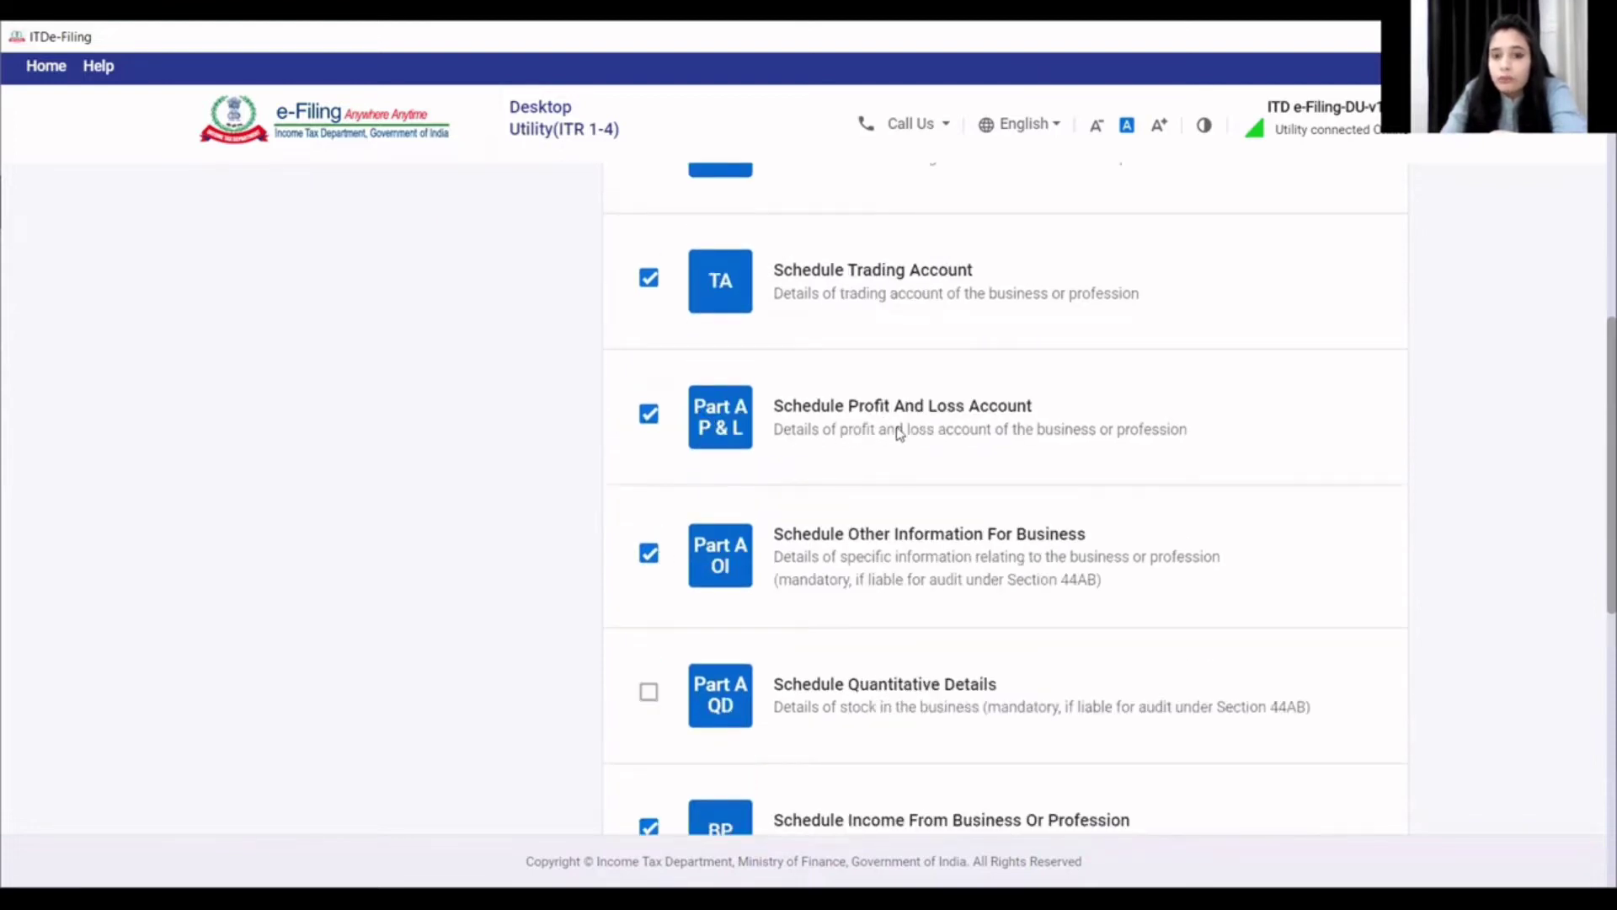
pyautogui.click(647, 558)
pyautogui.click(648, 558)
pyautogui.click(648, 558)
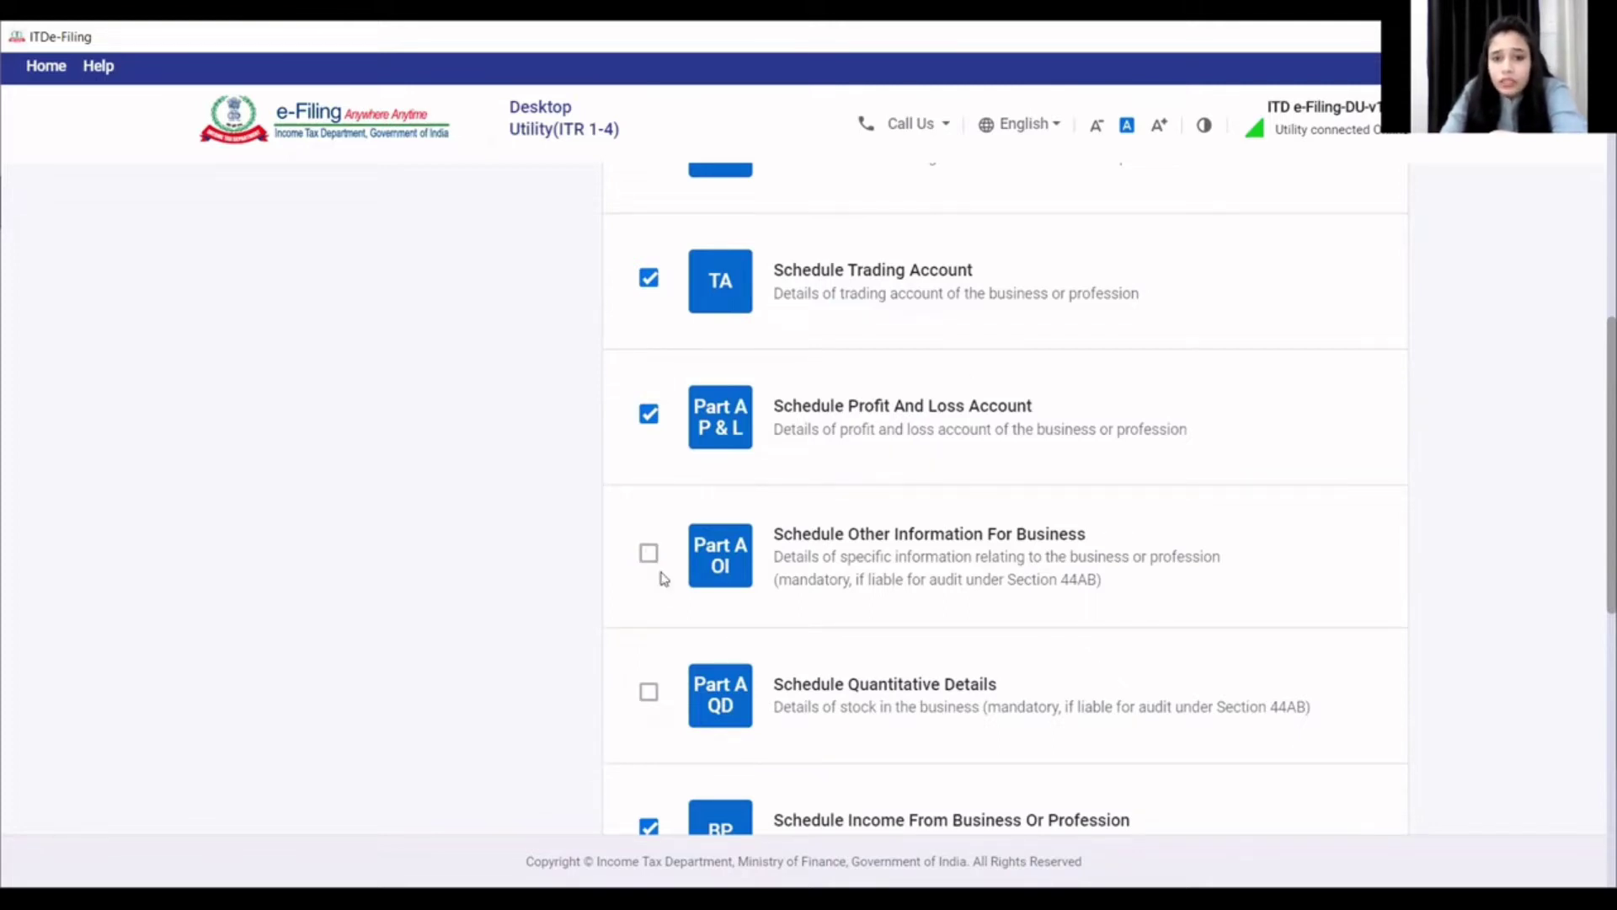
# - Untick Schedule TPSA and return to the top of the list
pyautogui.scroll(-3, 672, 603)
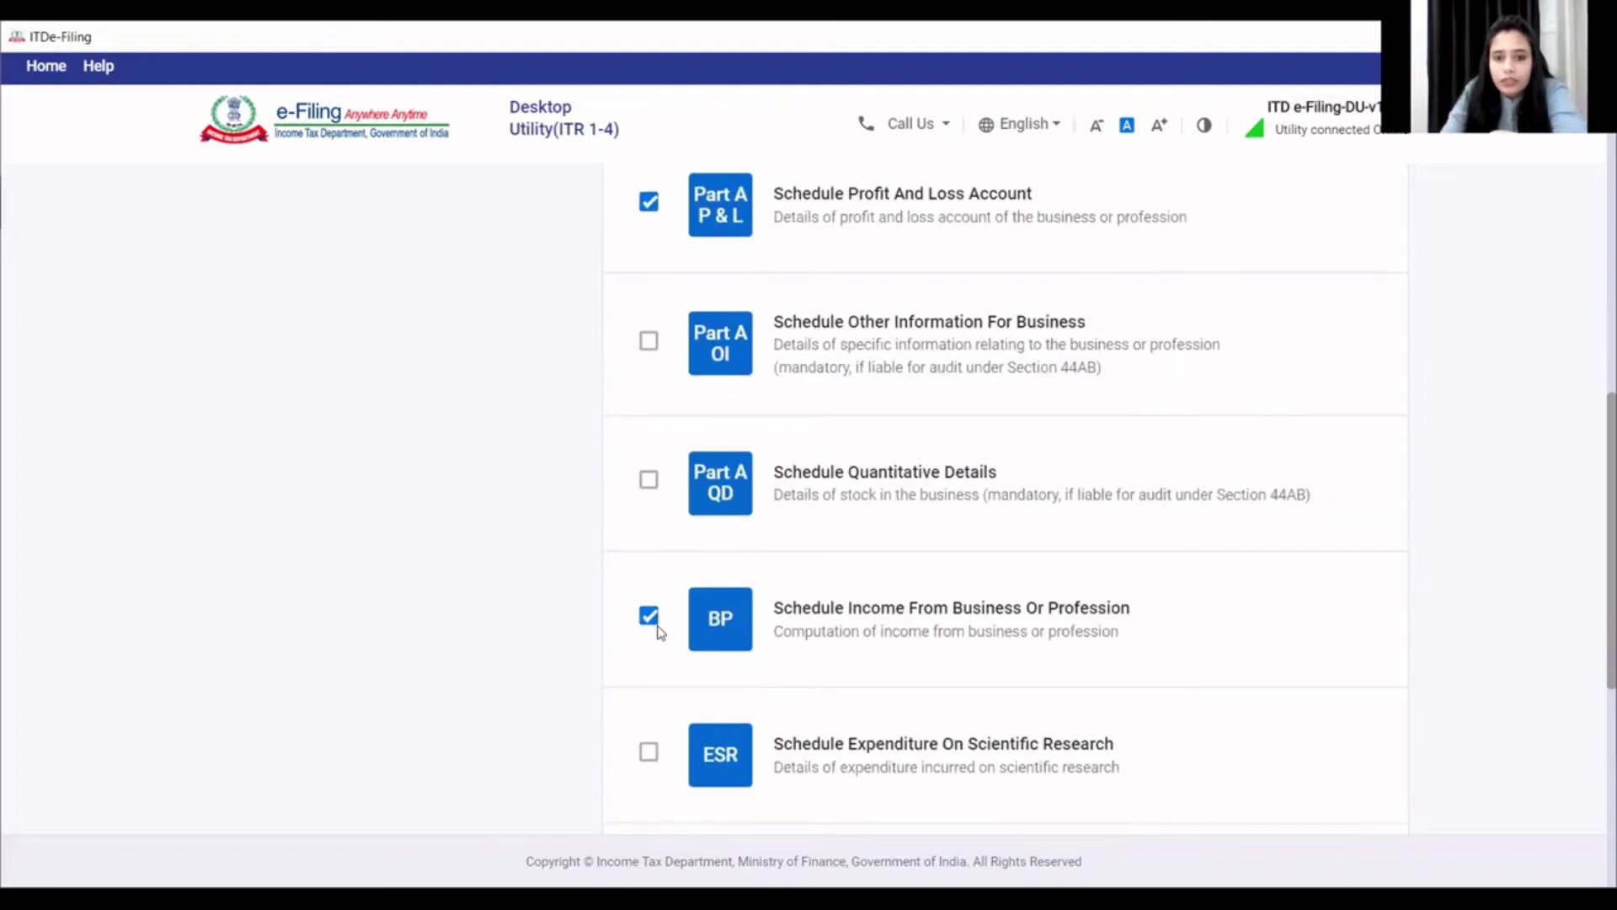
pyautogui.scroll(-5, 662, 645)
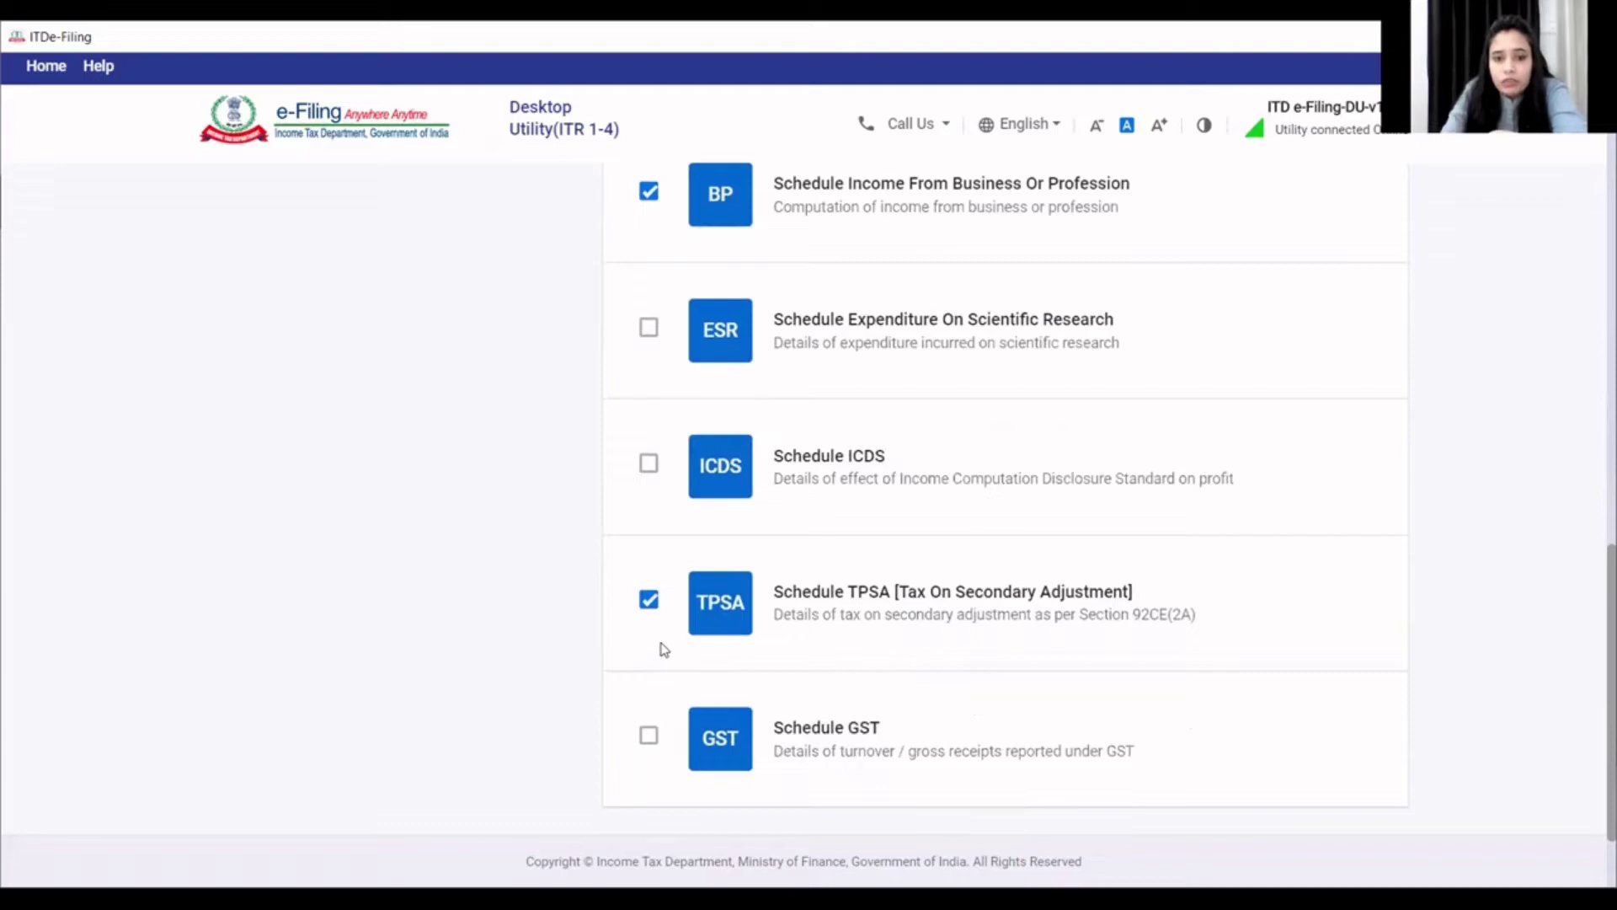
pyautogui.click(649, 612)
pyautogui.scroll(-2, 650, 614)
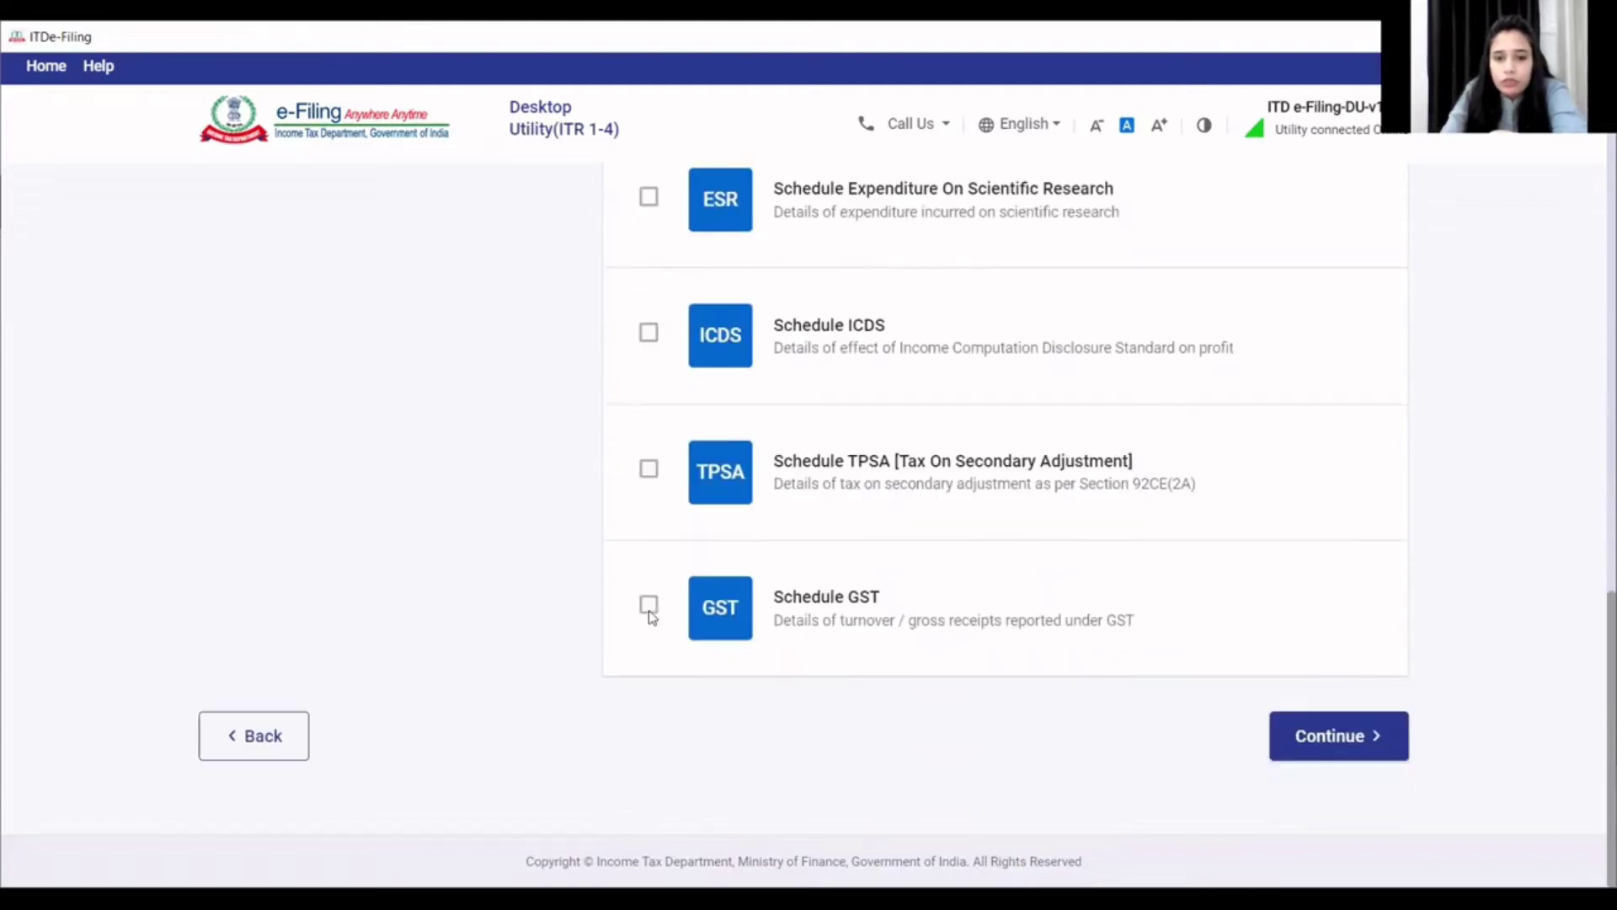
pyautogui.scroll(14, 650, 617)
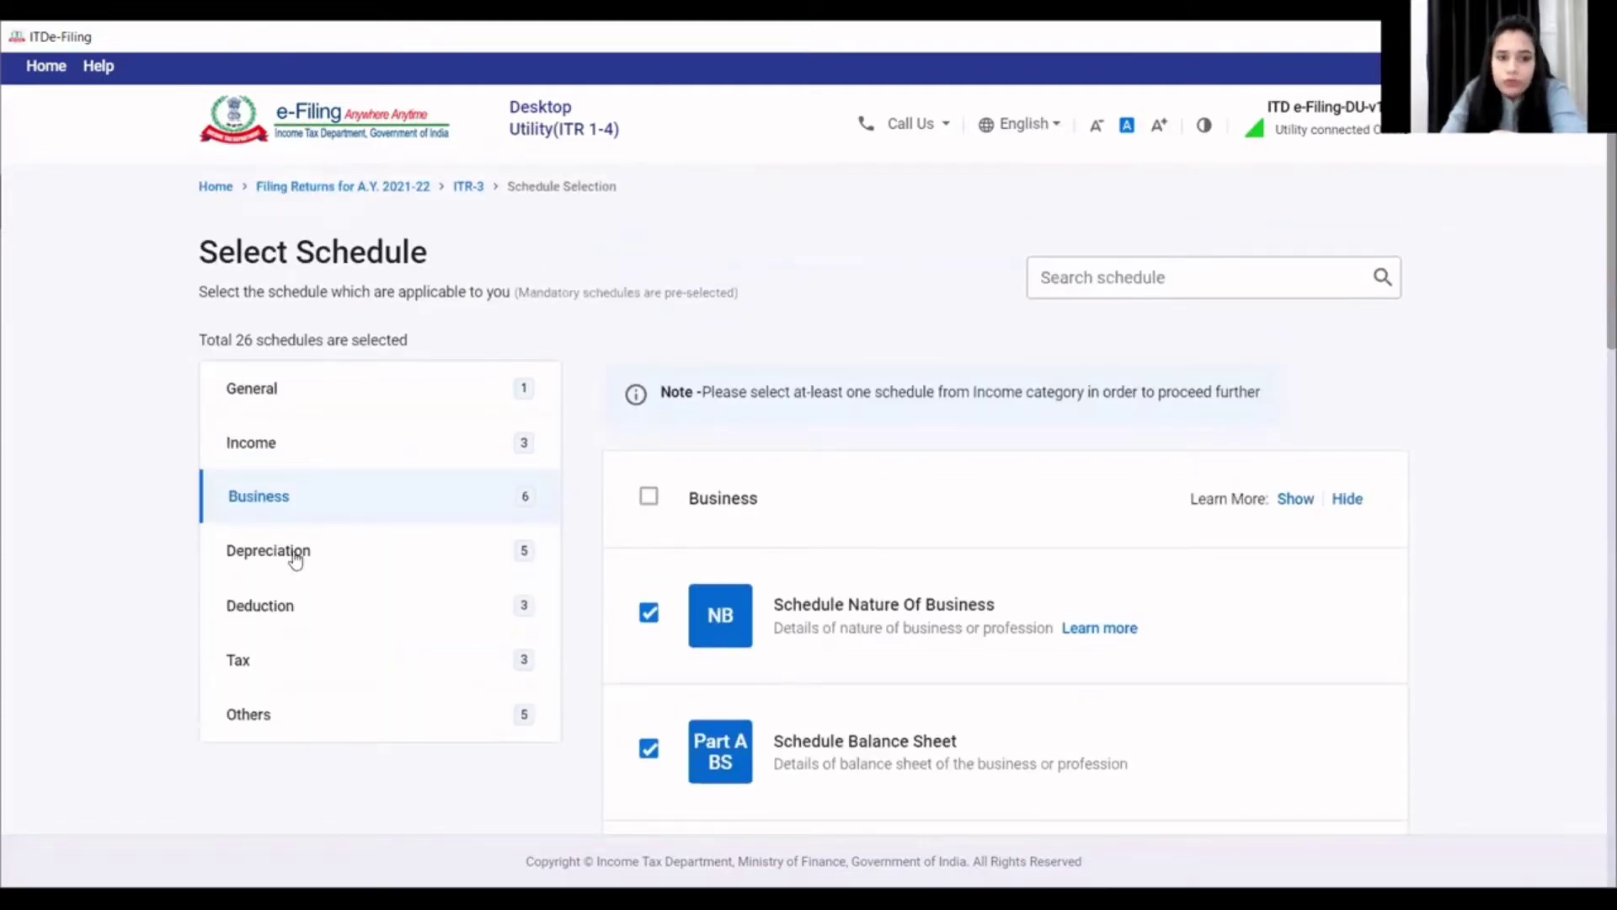
# - Deselect the depreciation schedules DPM (with DEP and DCG), DOA and UD
pyautogui.click(294, 557)
pyautogui.scroll(-4, 649, 565)
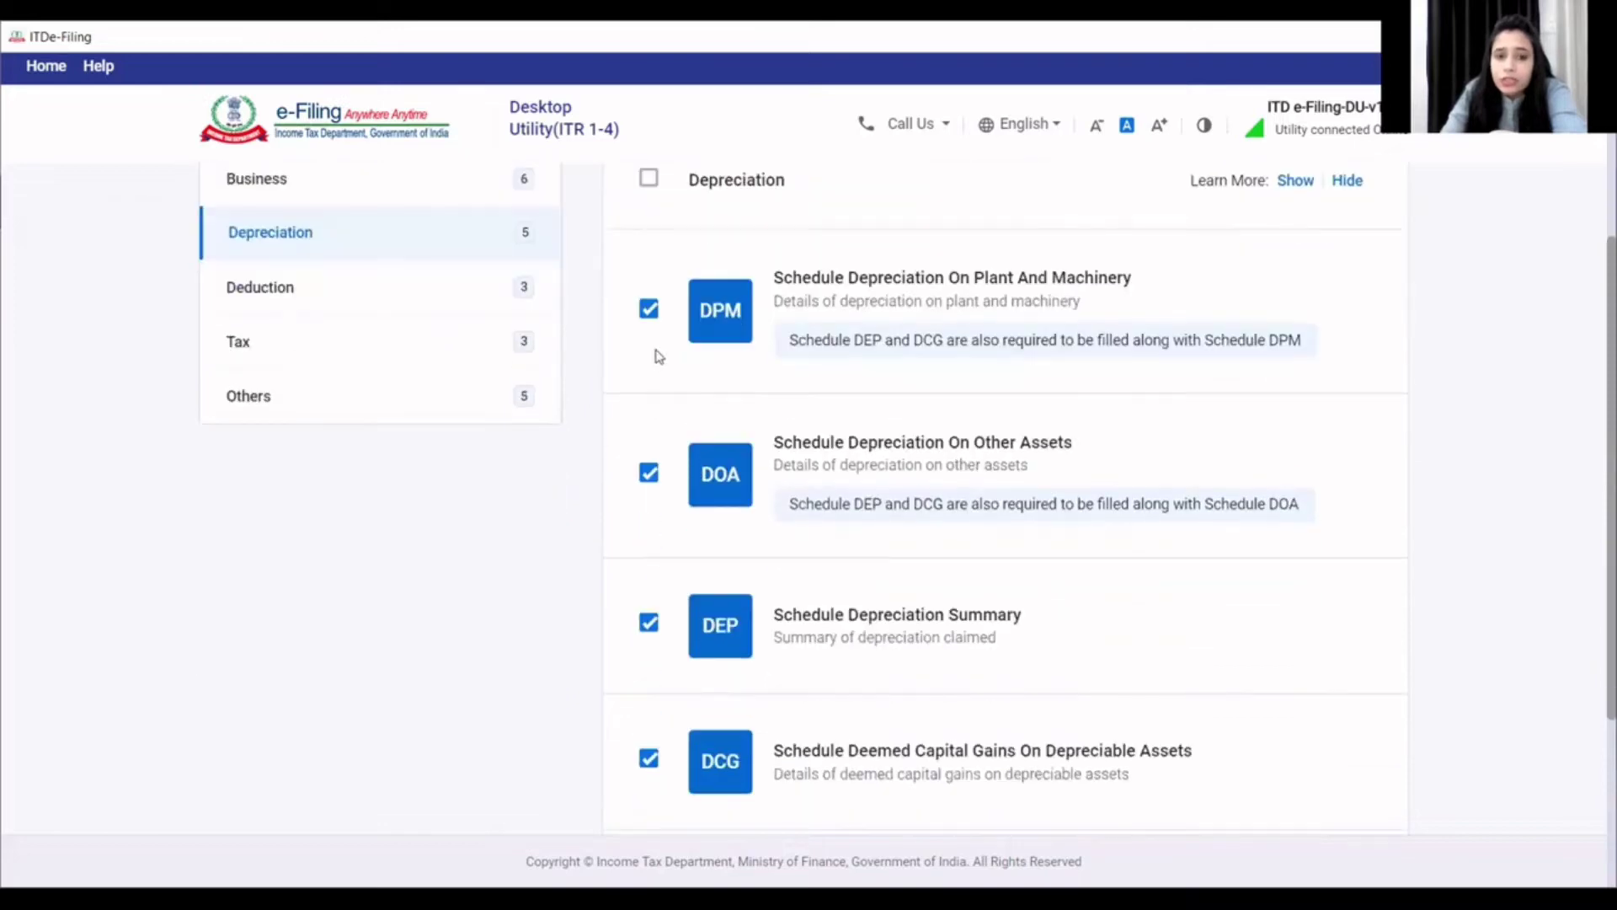
pyautogui.click(649, 308)
pyautogui.click(648, 475)
pyautogui.scroll(-4, 654, 517)
pyautogui.click(649, 607)
pyautogui.scroll(7, 649, 613)
pyautogui.scroll(-1, 560, 617)
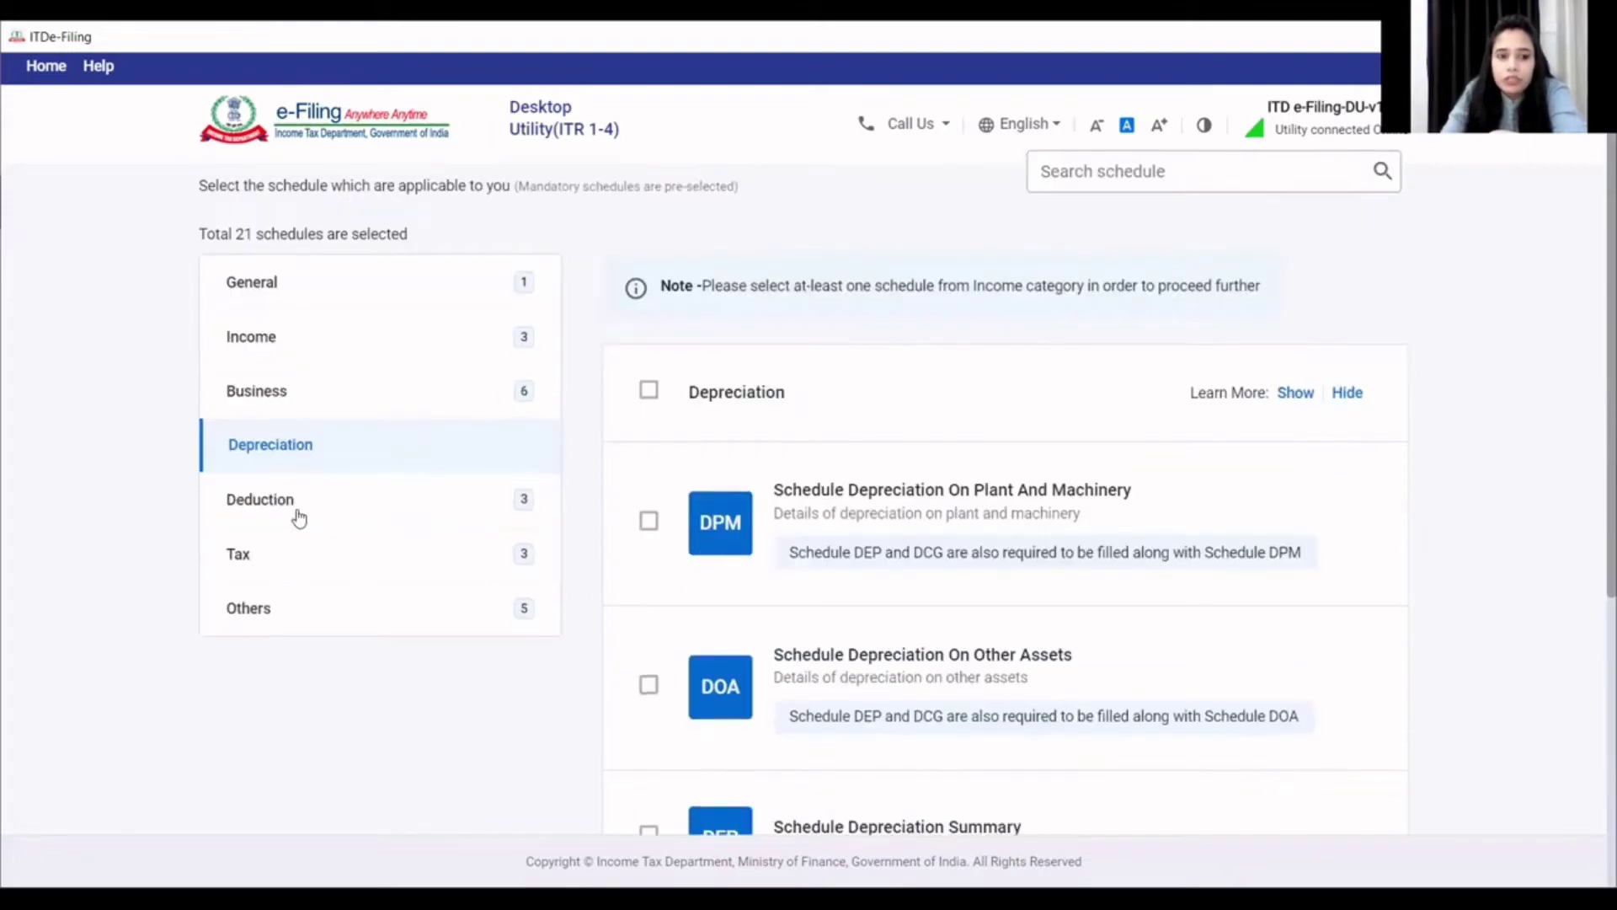
# - Deselect the 80D and Section 80IA/80IB/80IC/80IE deduction schedules, keeping Chapter VI-A
pyautogui.click(298, 511)
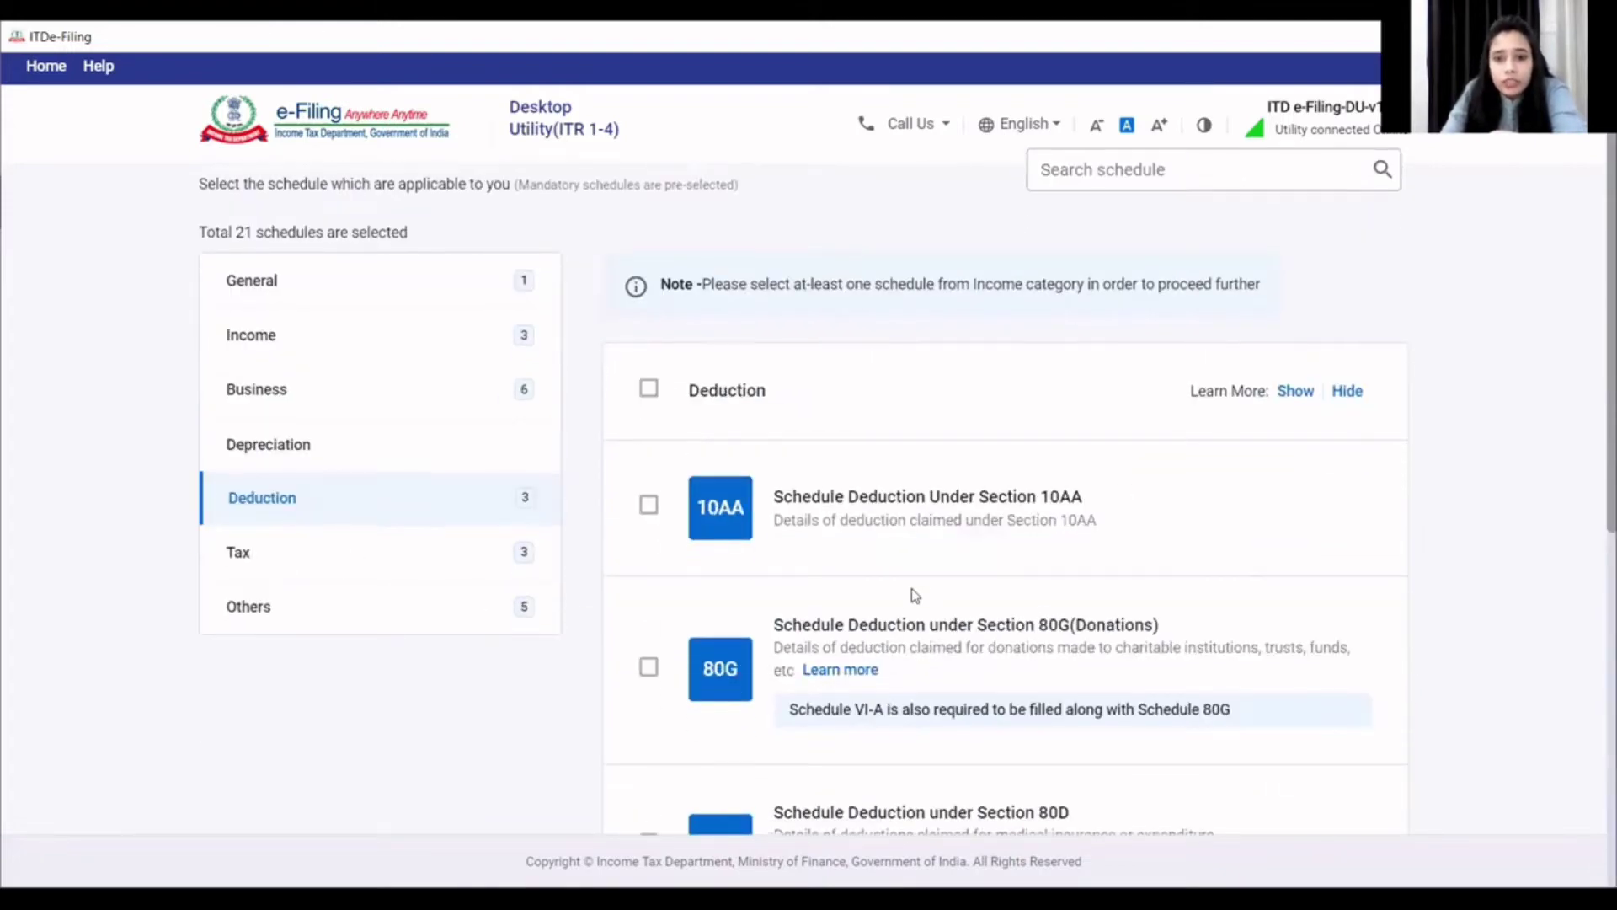
pyautogui.scroll(-1, 728, 512)
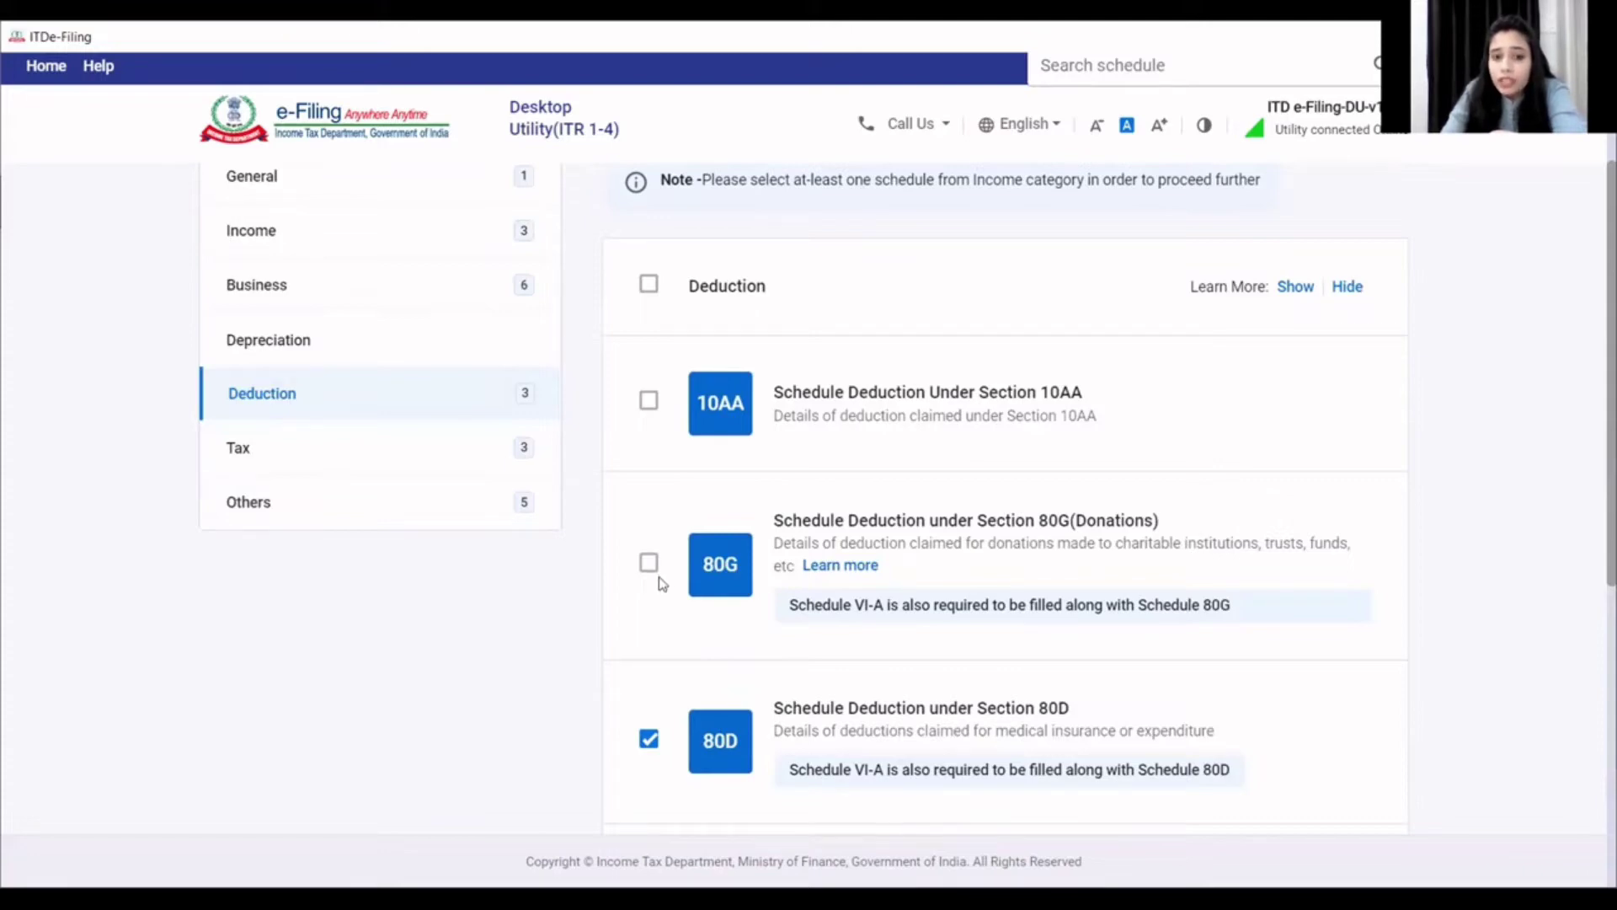
pyautogui.scroll(-3, 661, 583)
pyautogui.click(649, 526)
pyautogui.scroll(-3, 654, 607)
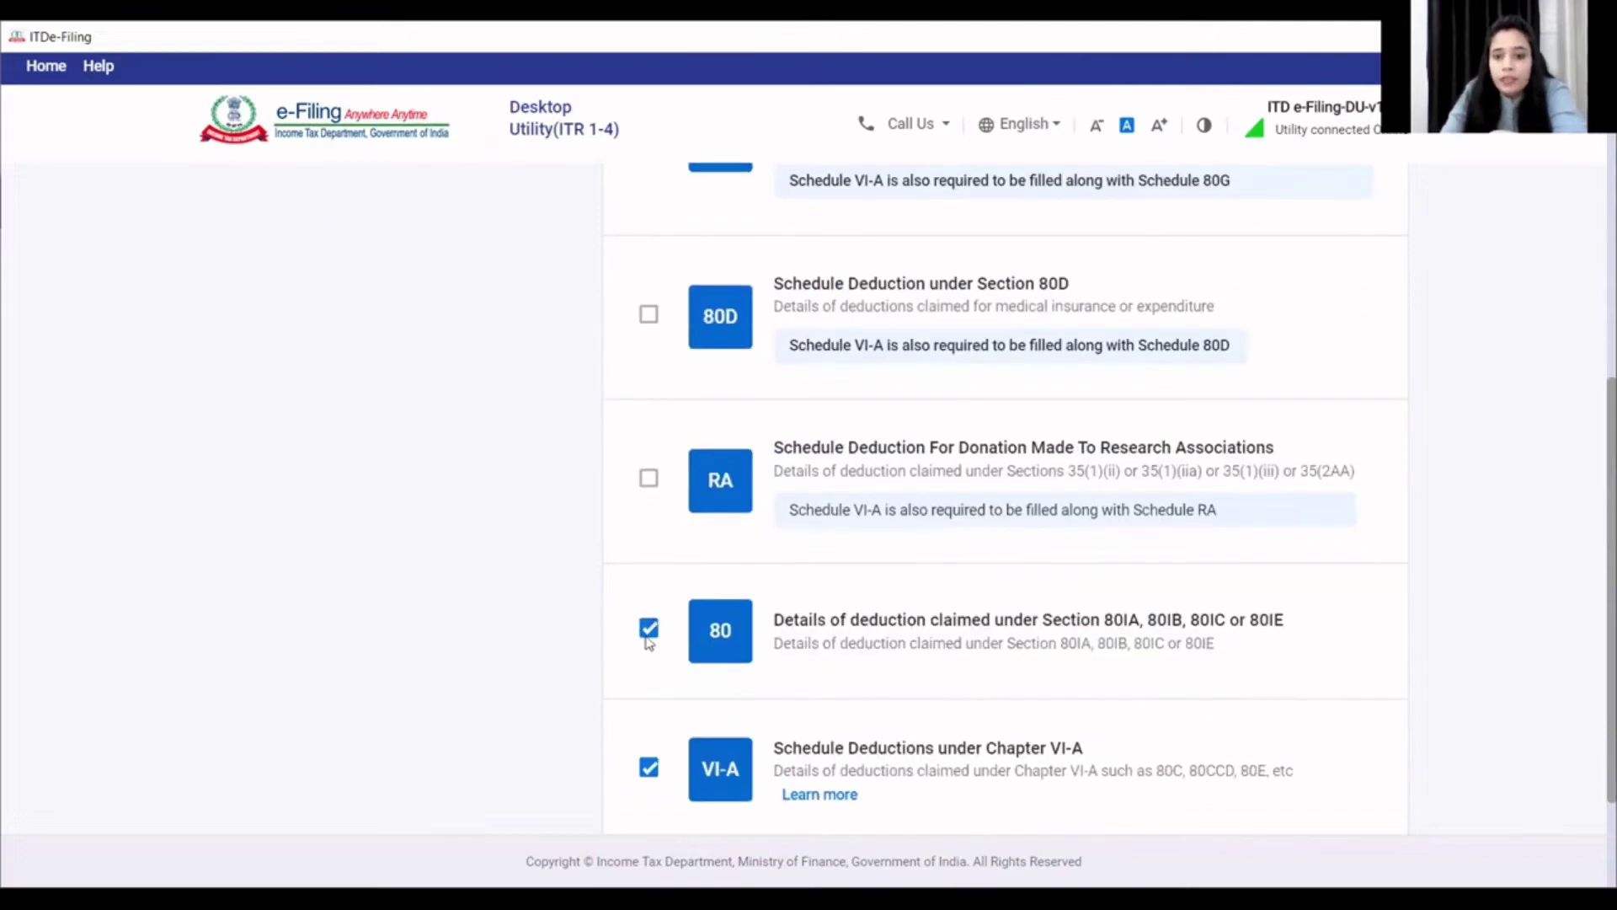
pyautogui.scroll(-3, 648, 642)
pyautogui.click(648, 465)
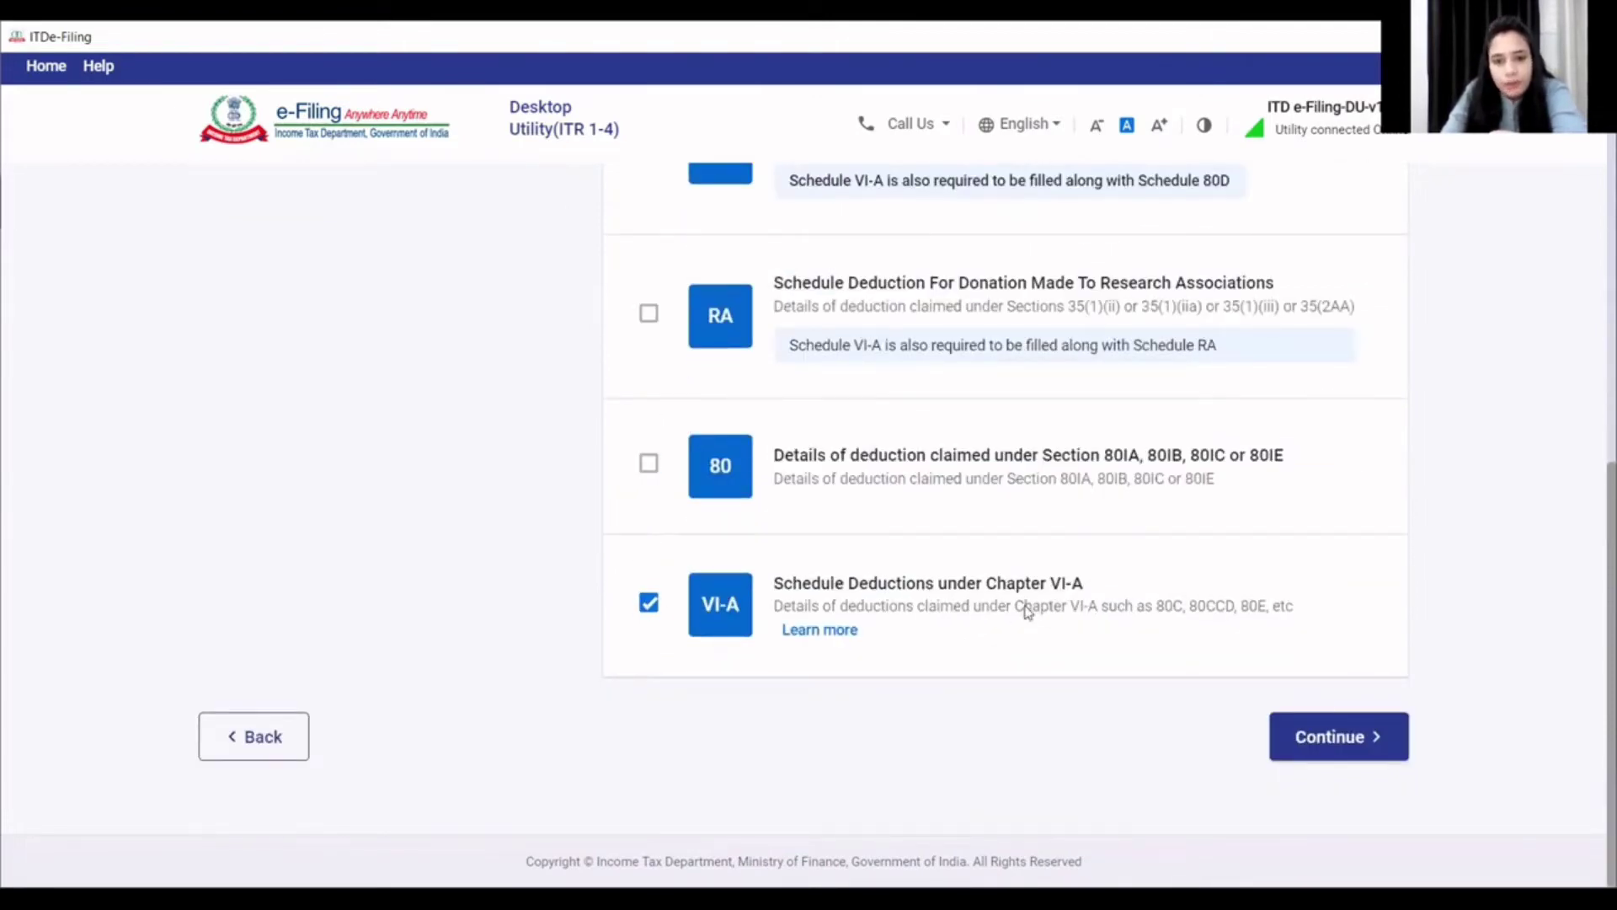
pyautogui.scroll(10, 1014, 595)
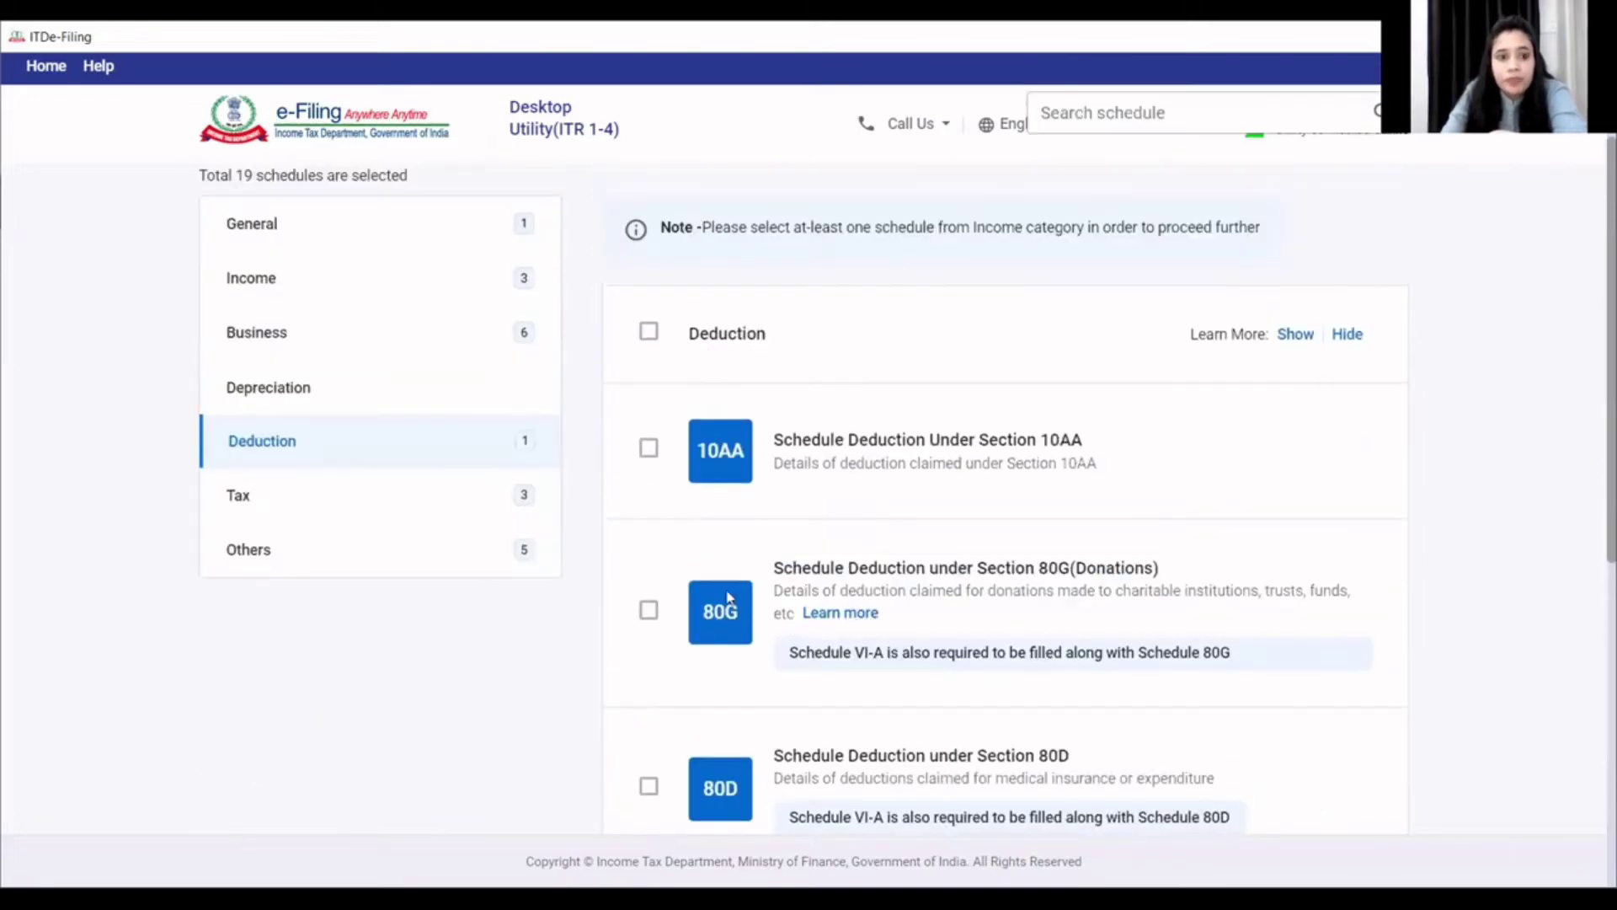
pyautogui.click(336, 507)
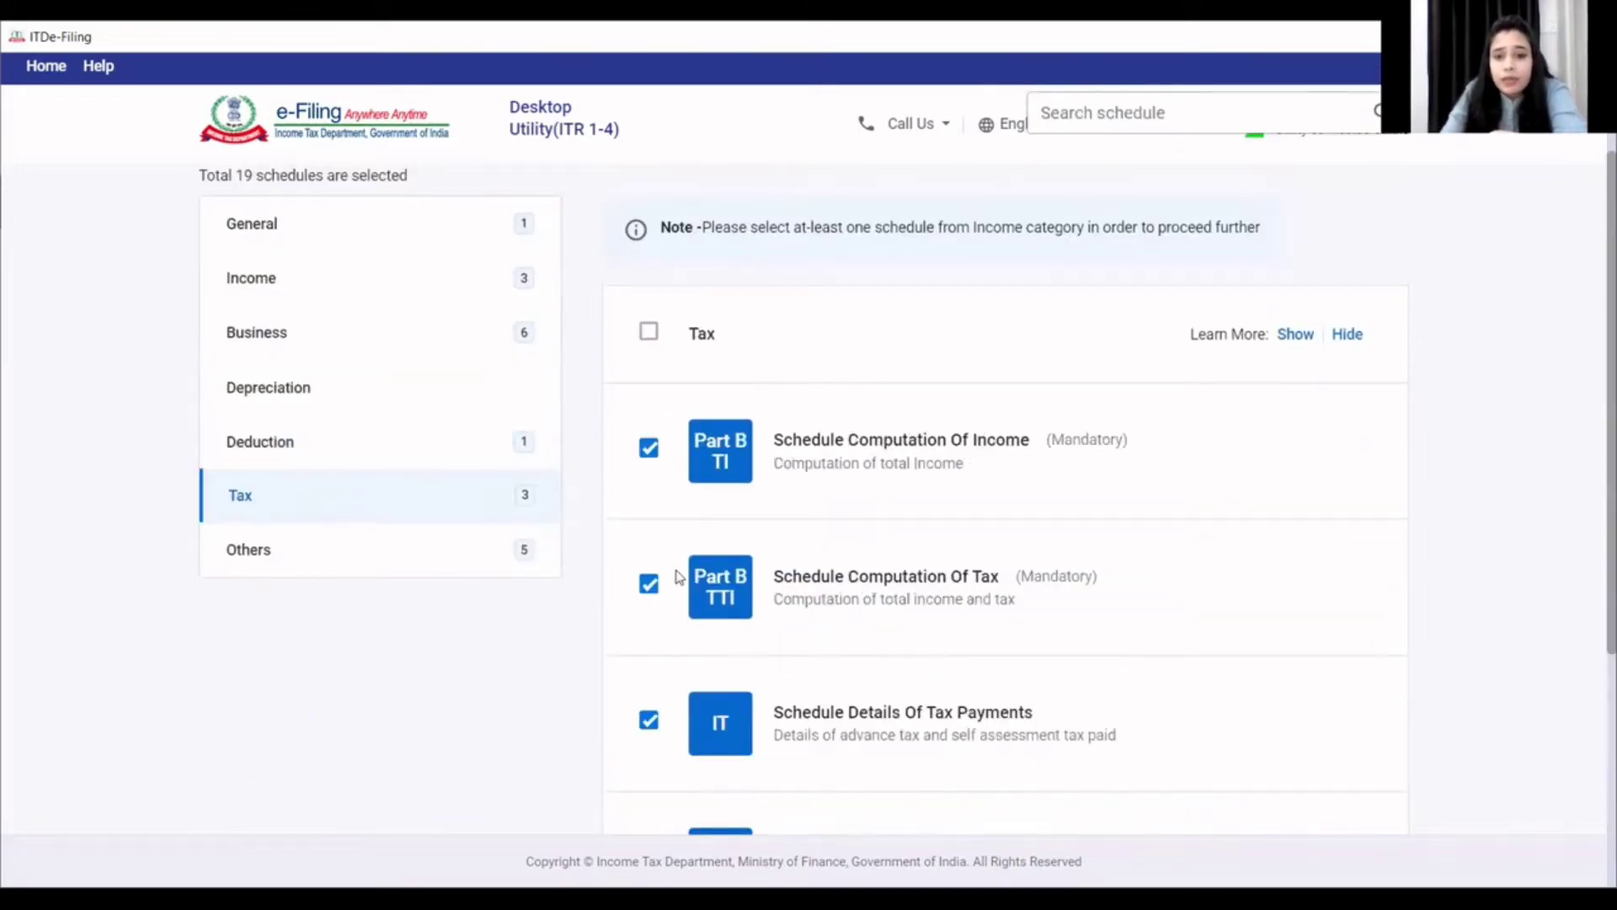
# - Review the Tax schedule list
pyautogui.scroll(-3, 679, 577)
pyautogui.scroll(-2, 686, 639)
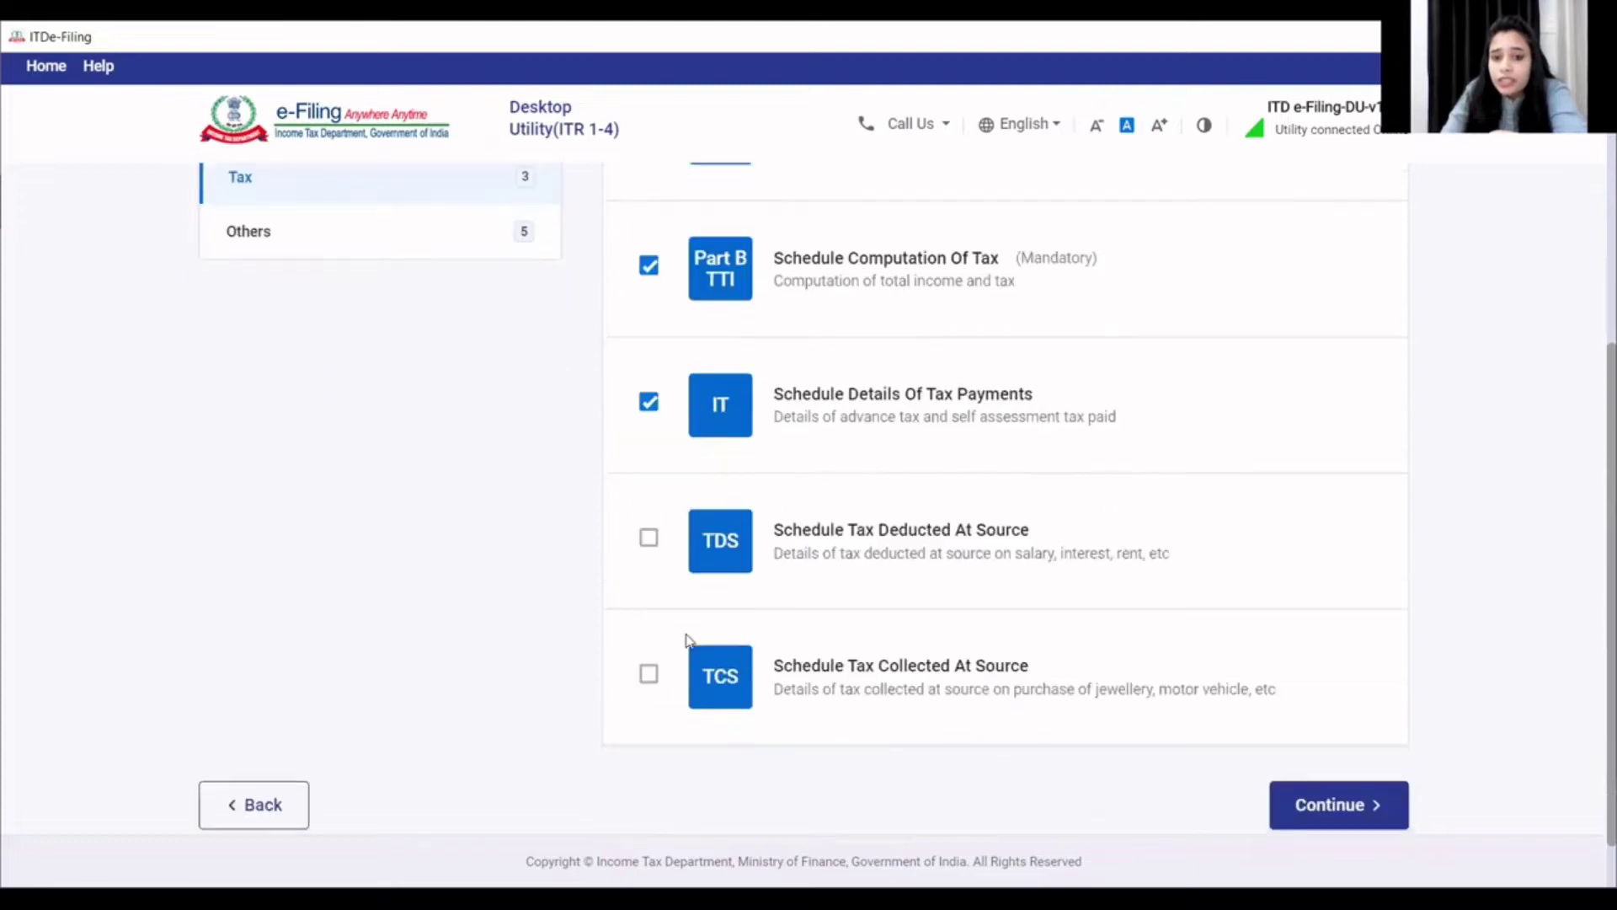
pyautogui.scroll(2, 654, 539)
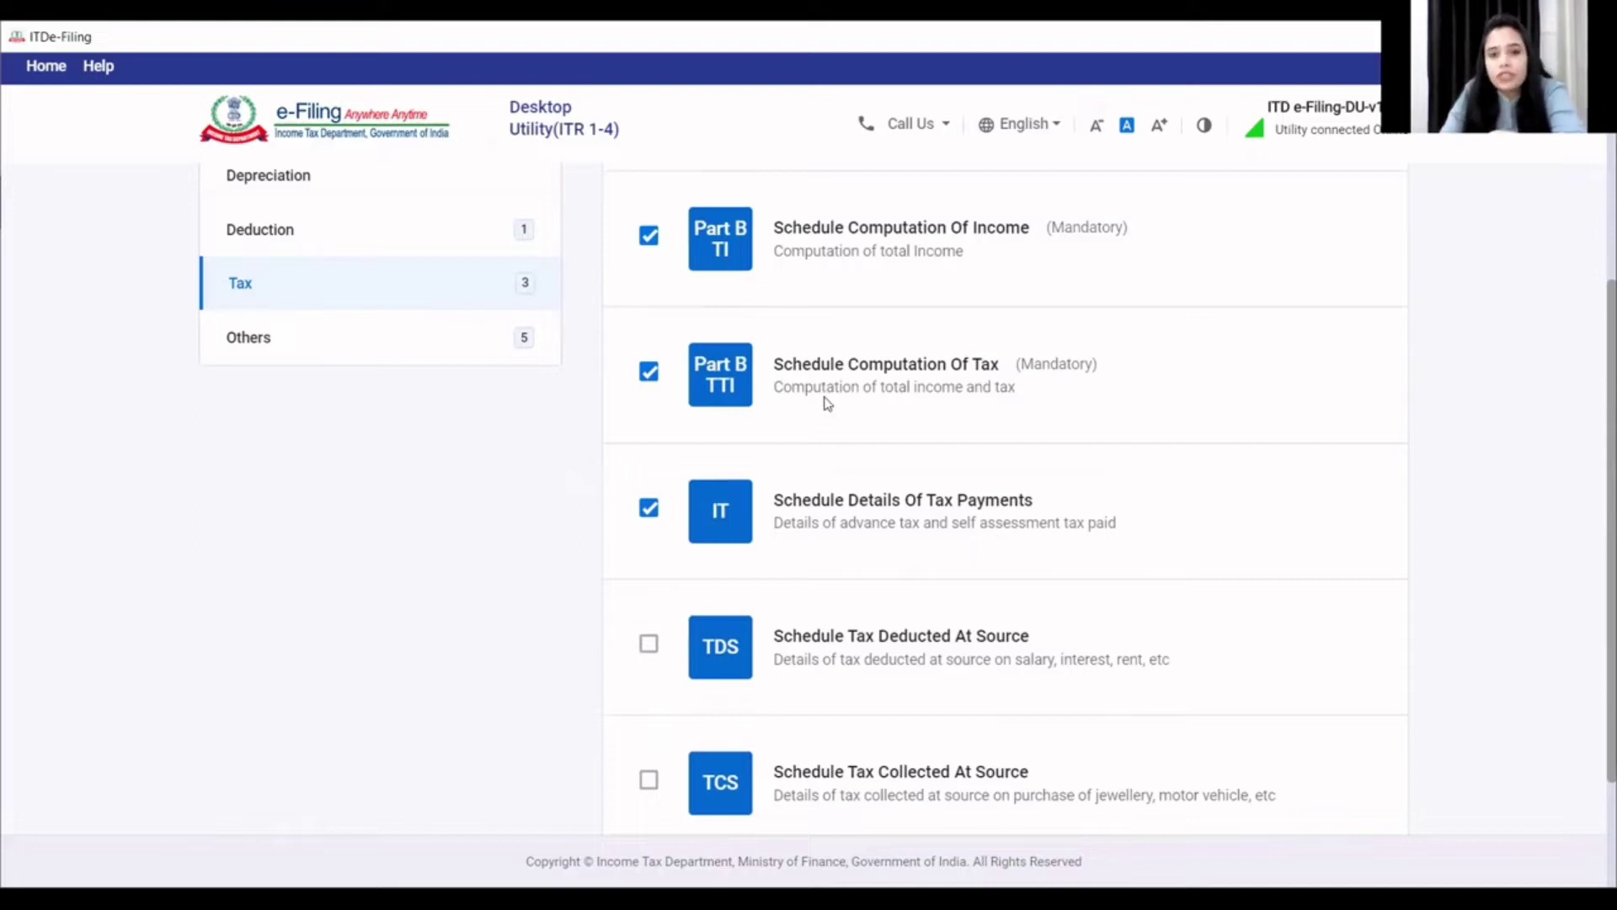
pyautogui.scroll(4, 823, 400)
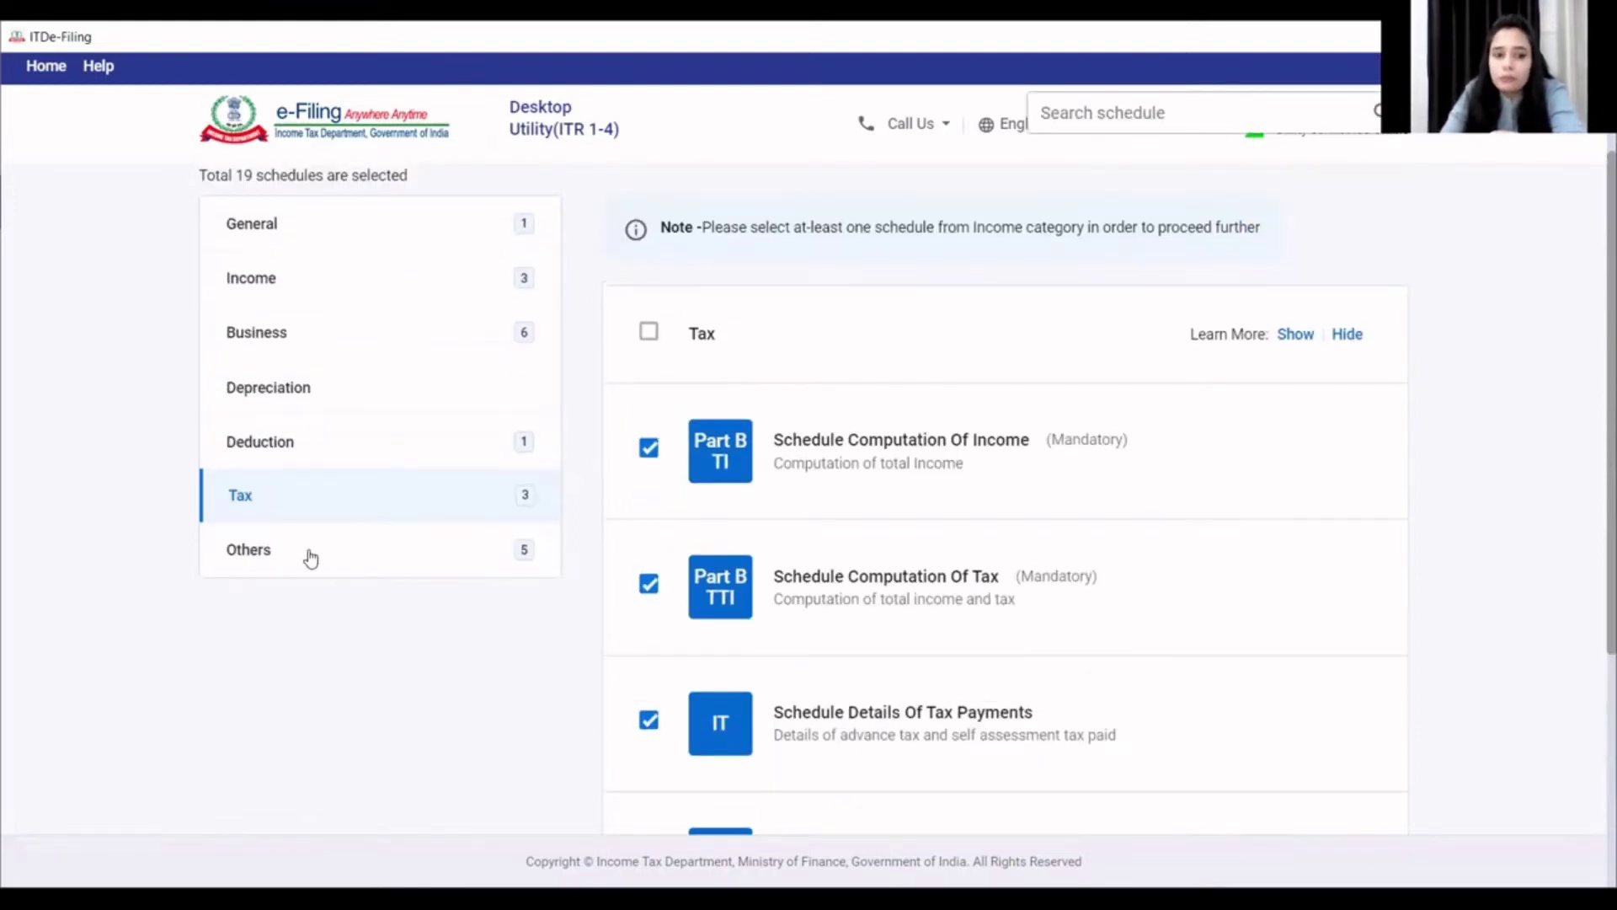
# - Review the Others schedules, then confirm the 19-schedule selection and accept the disclaimer
pyautogui.click(310, 558)
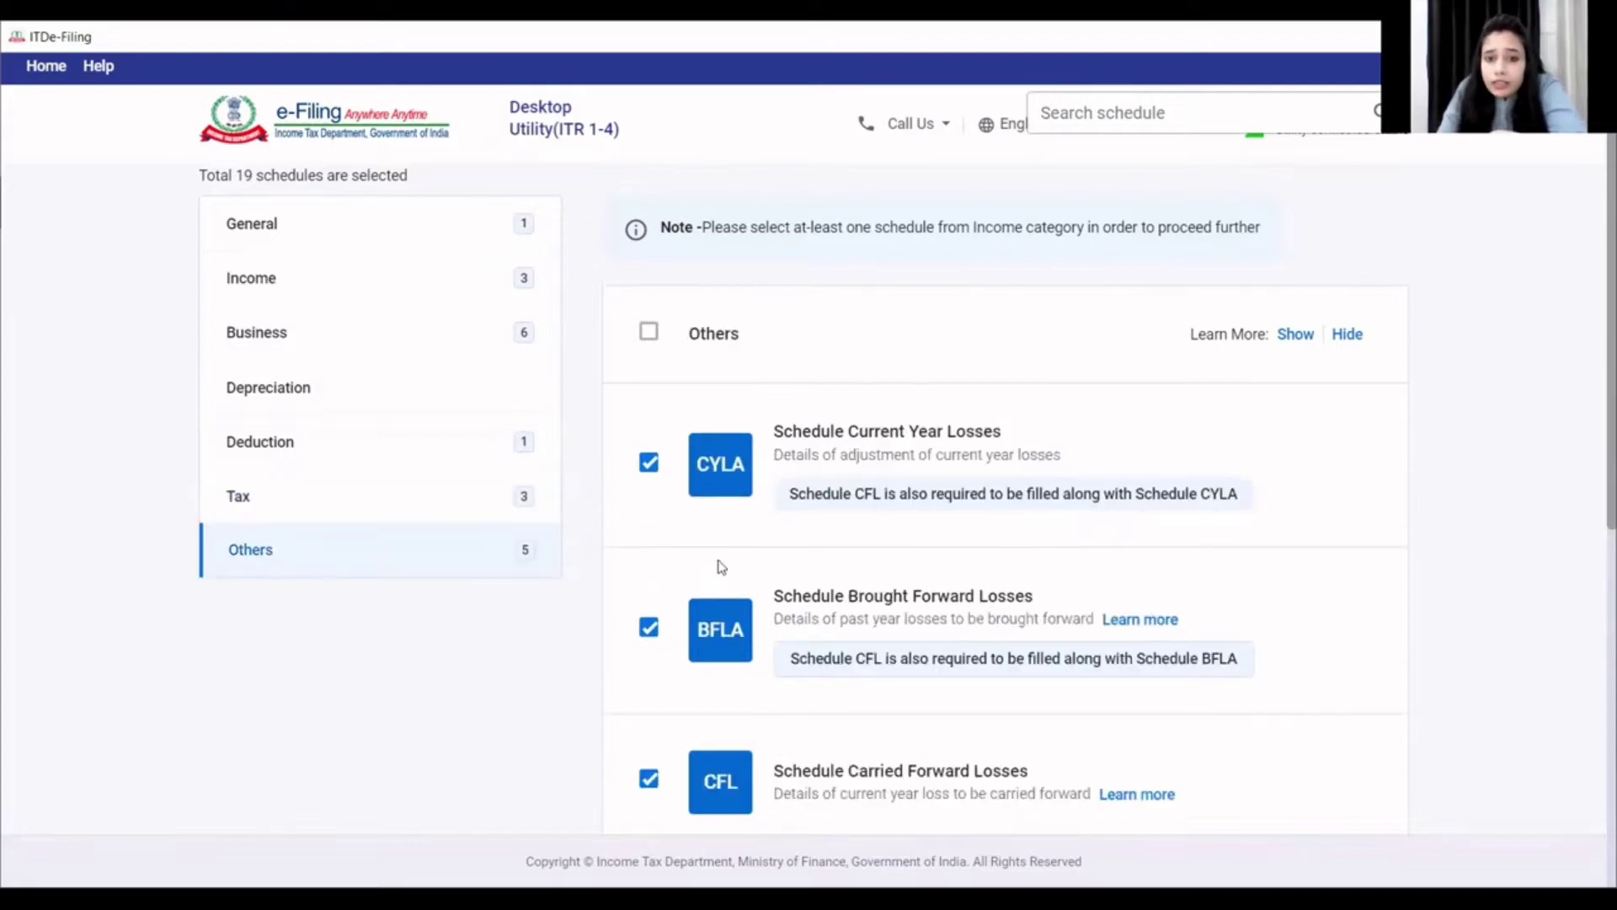
pyautogui.scroll(-2, 722, 567)
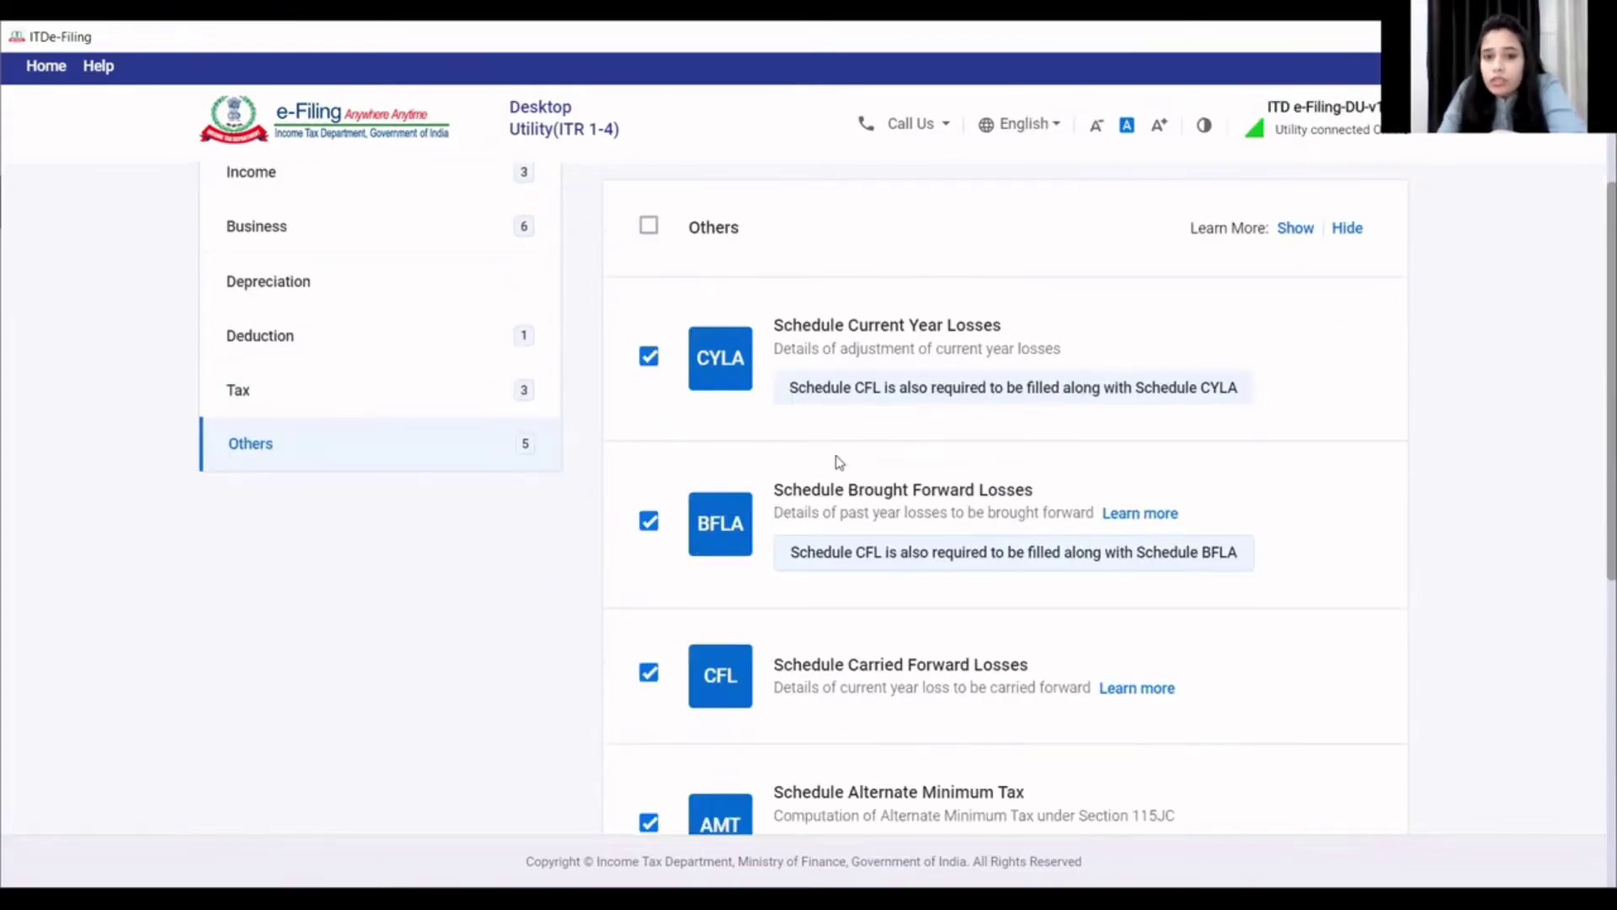
pyautogui.scroll(-4, 842, 557)
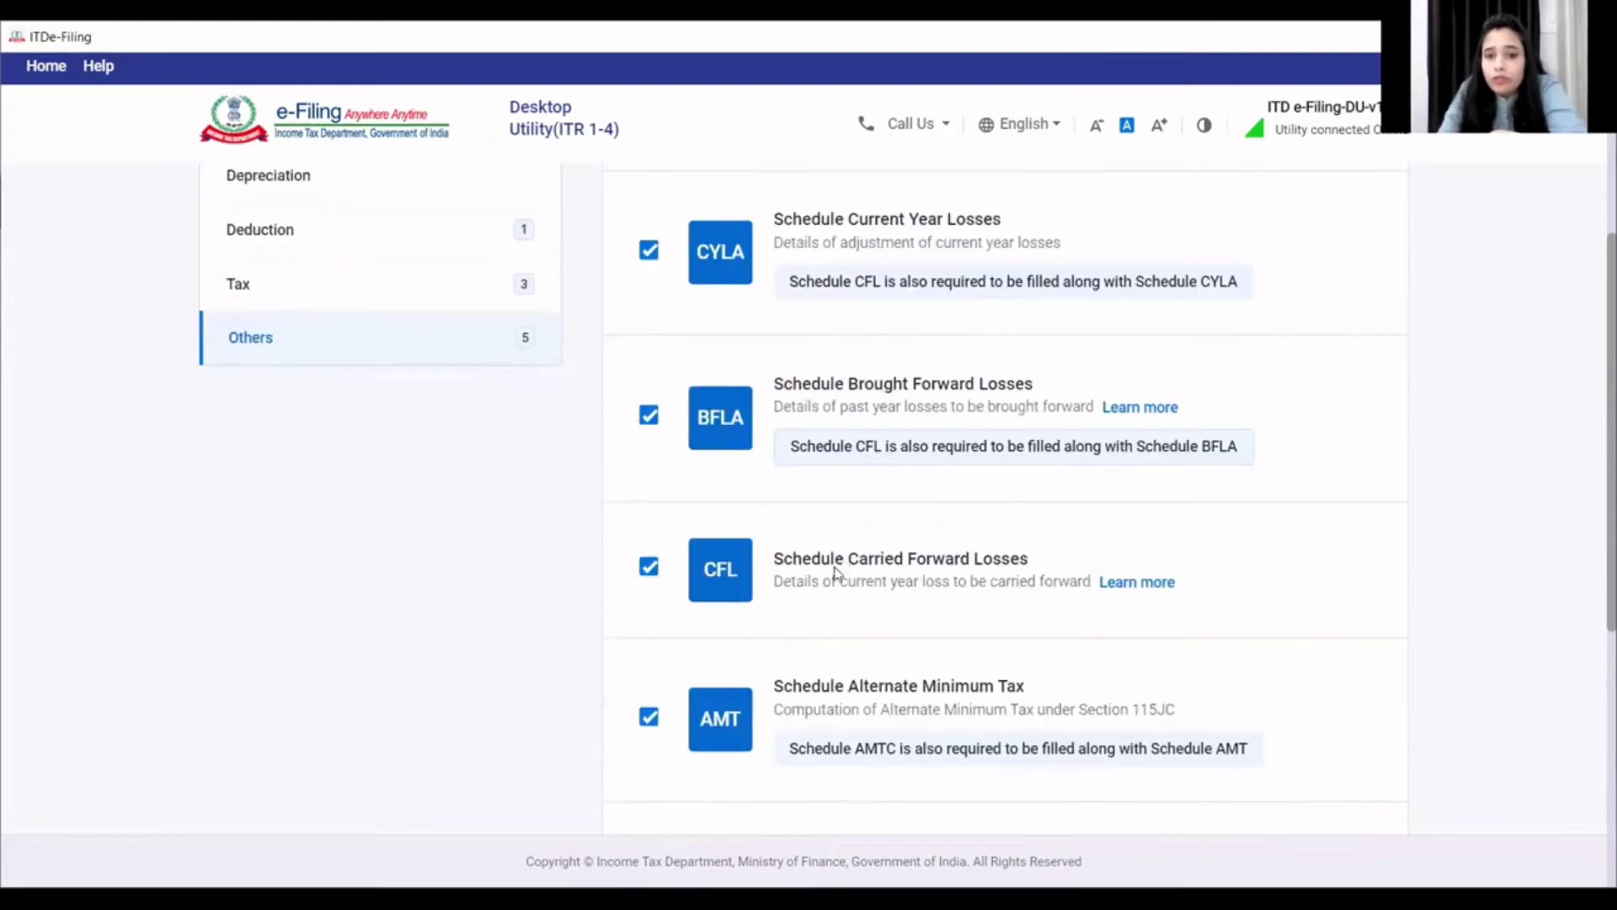
pyautogui.scroll(-2, 809, 625)
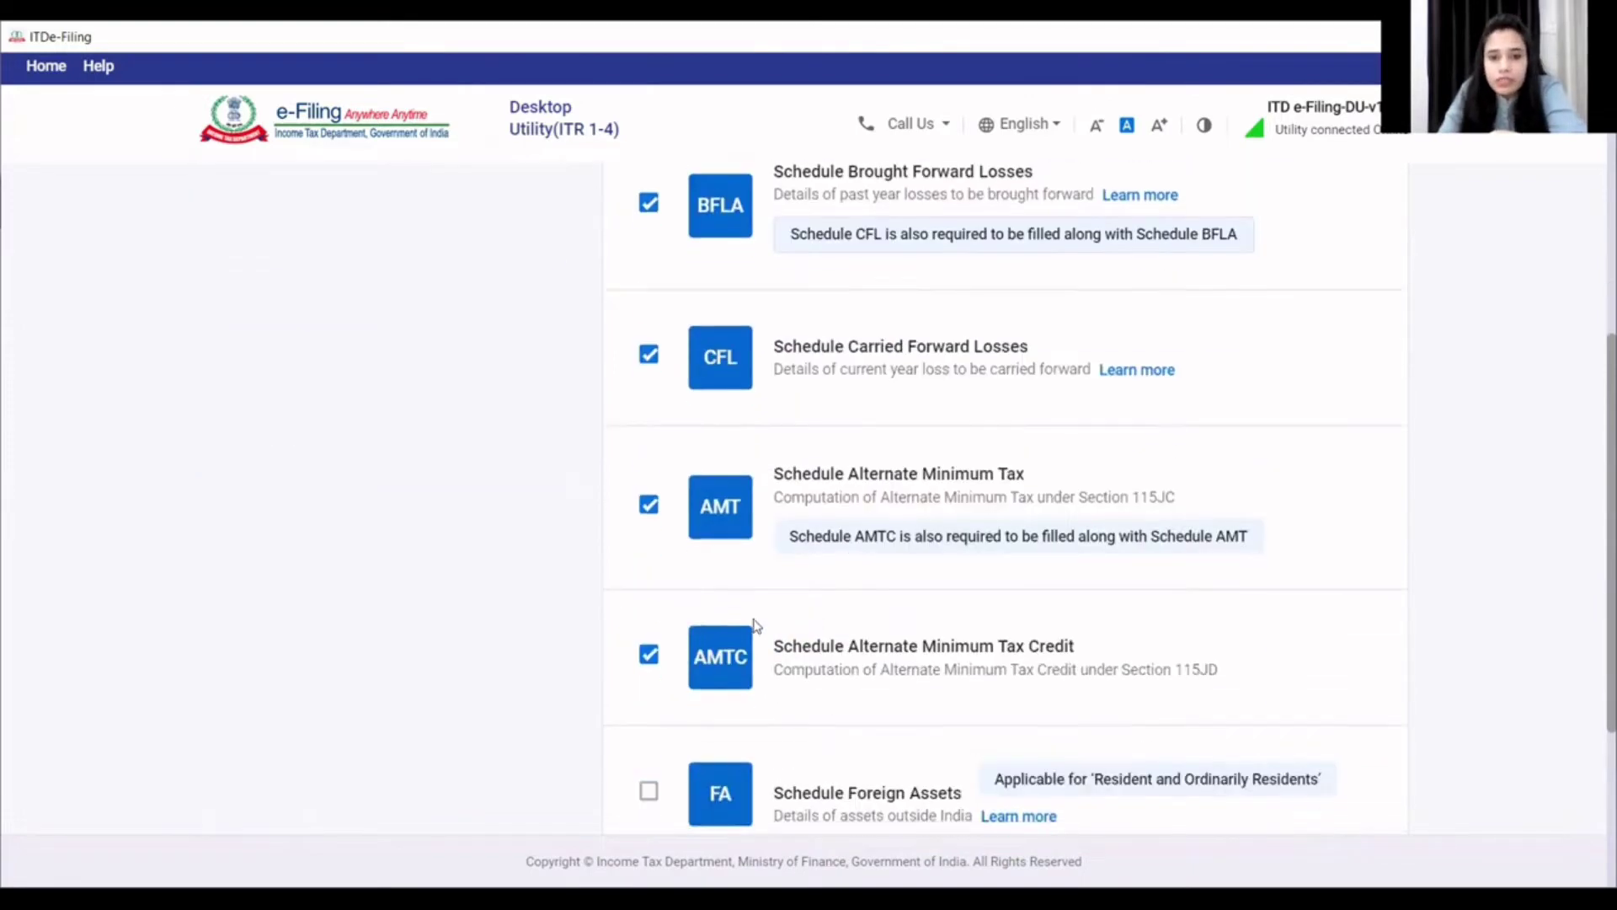
pyautogui.scroll(-2, 657, 620)
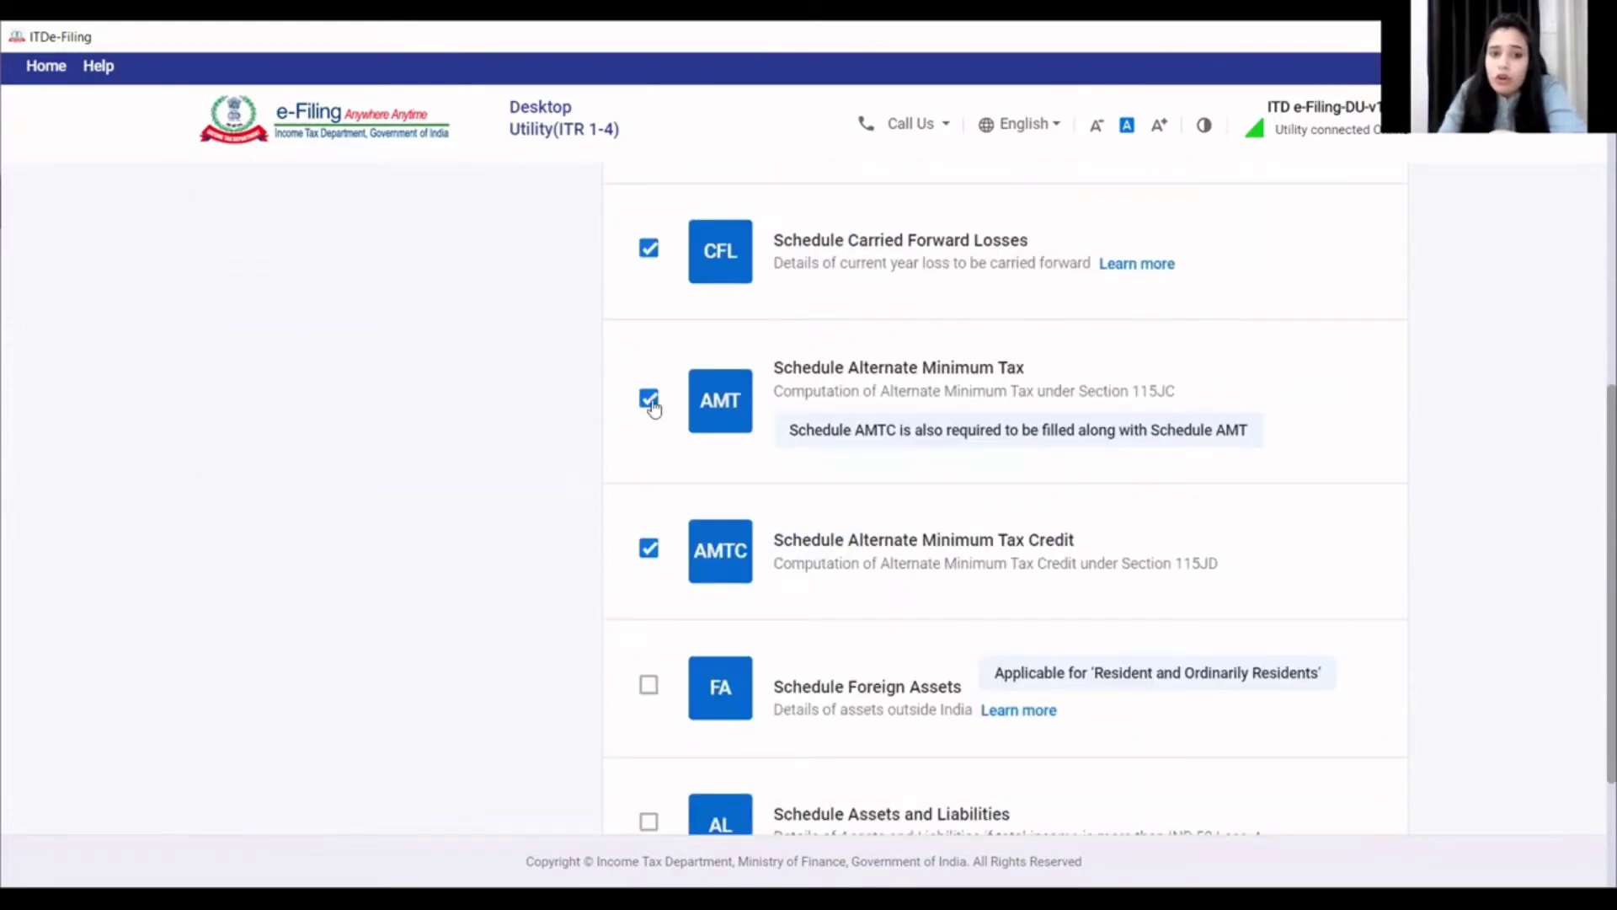
pyautogui.scroll(-3, 661, 621)
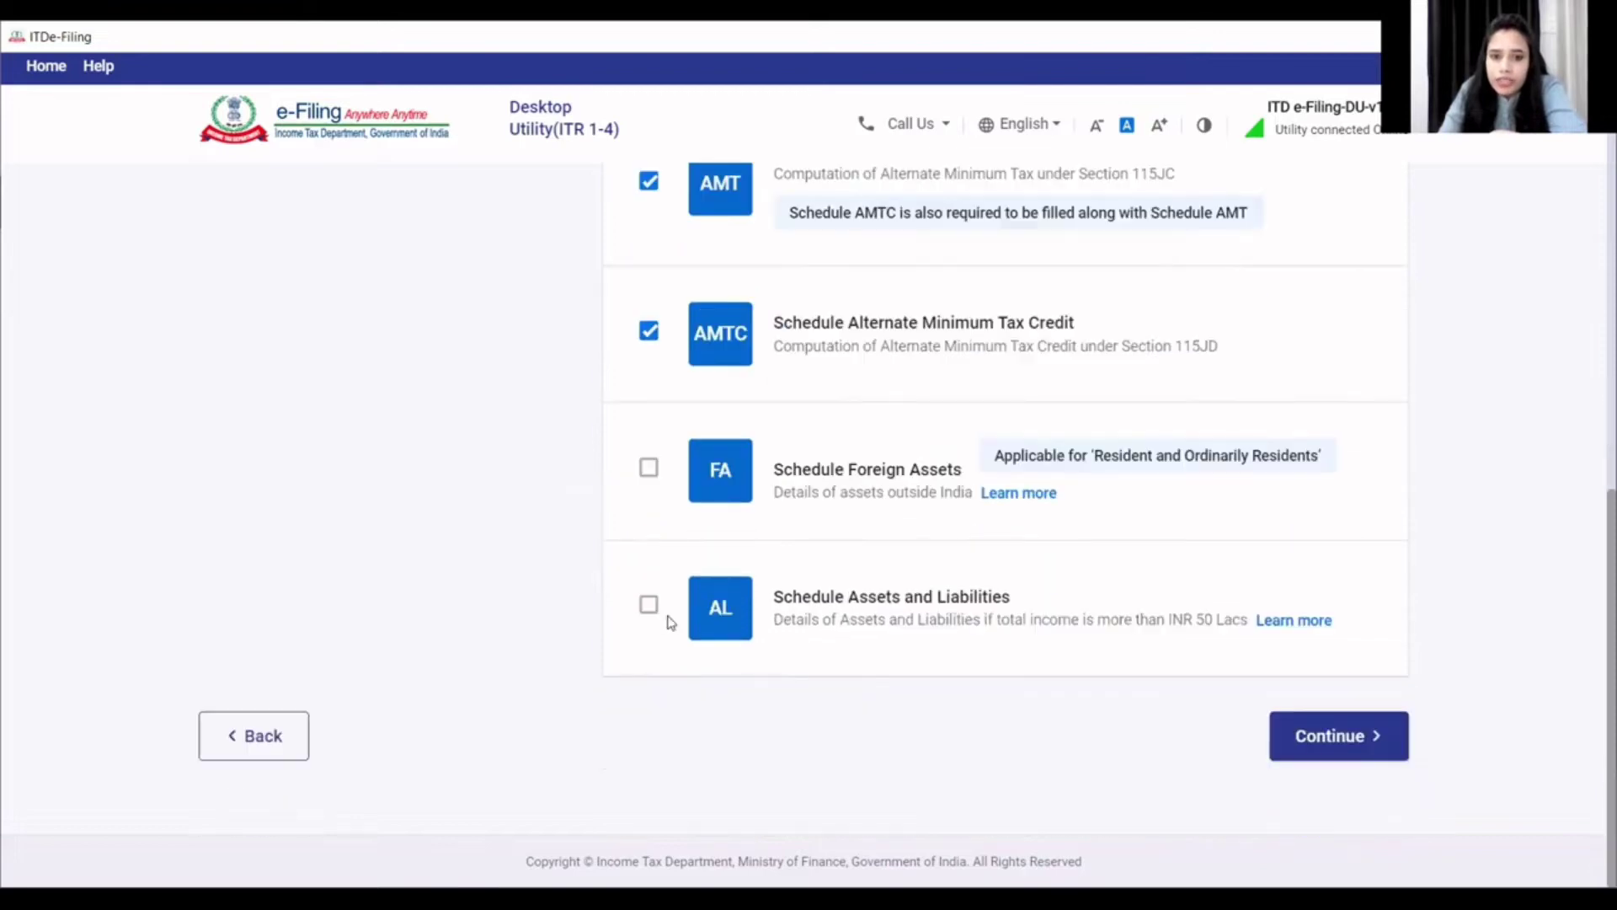
pyautogui.scroll(12, 654, 614)
pyautogui.scroll(1, 633, 617)
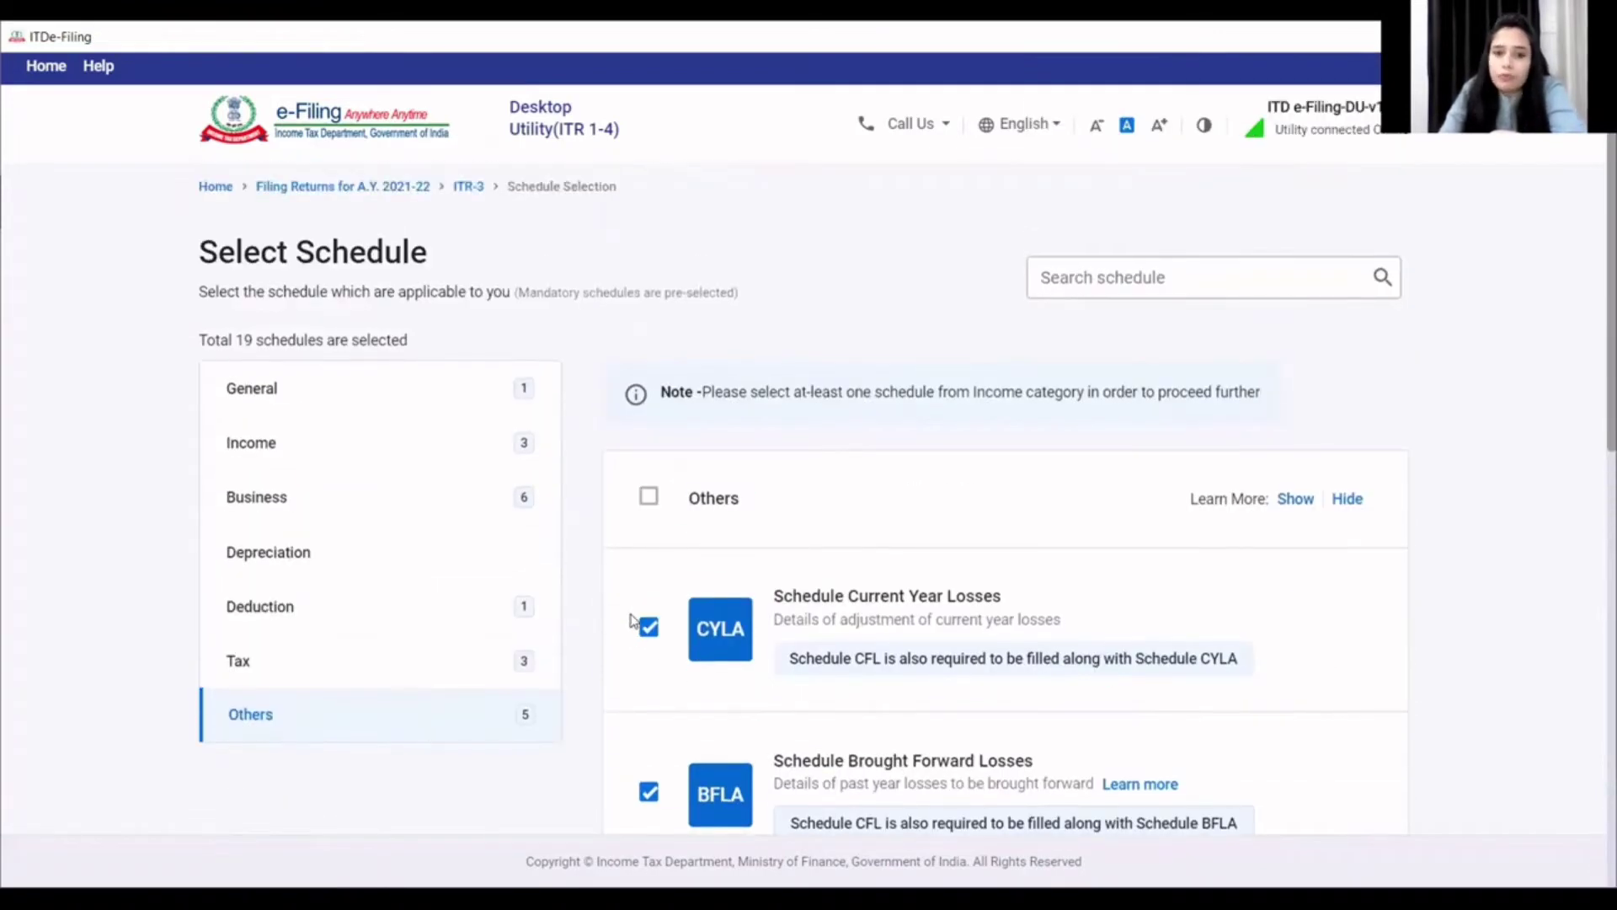
pyautogui.scroll(-10, 633, 619)
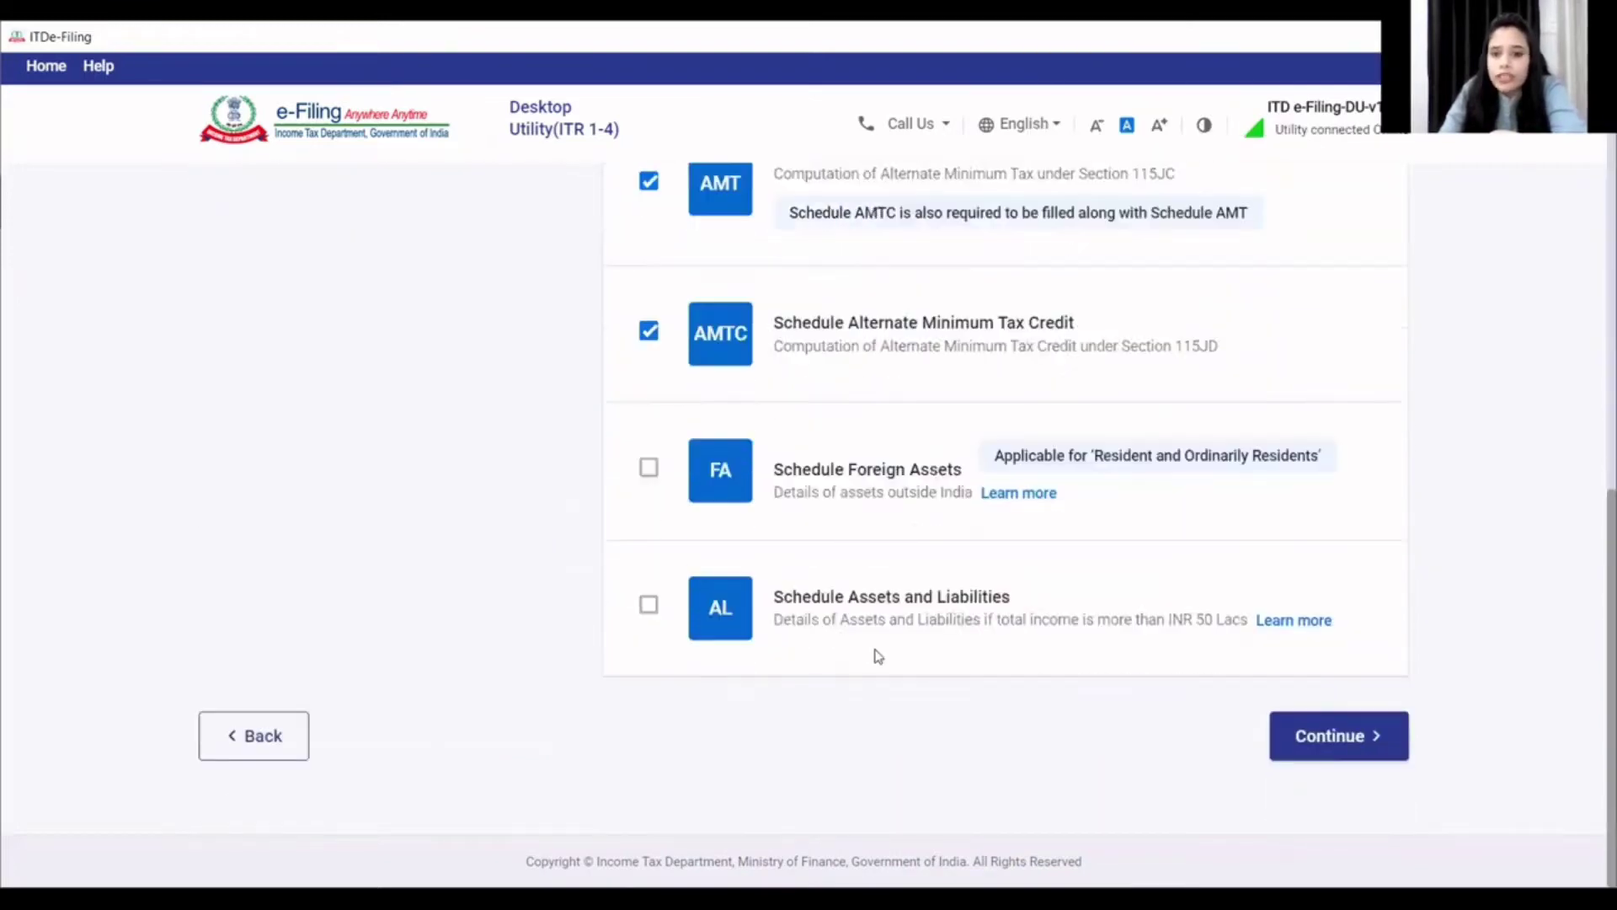
pyautogui.click(1300, 733)
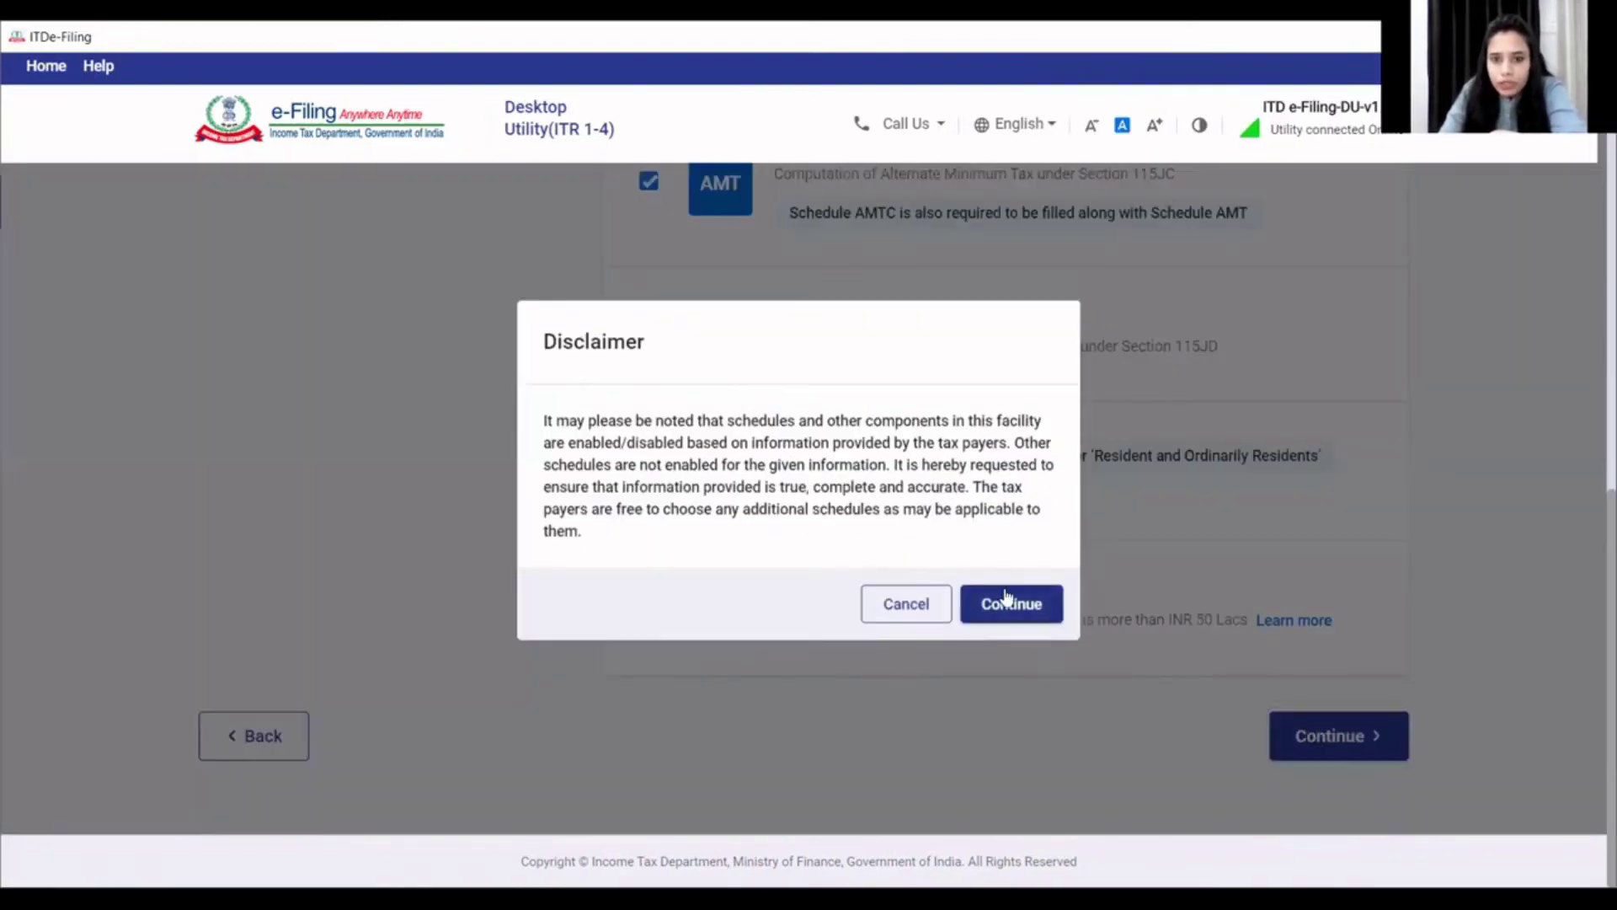
pyautogui.click(1006, 607)
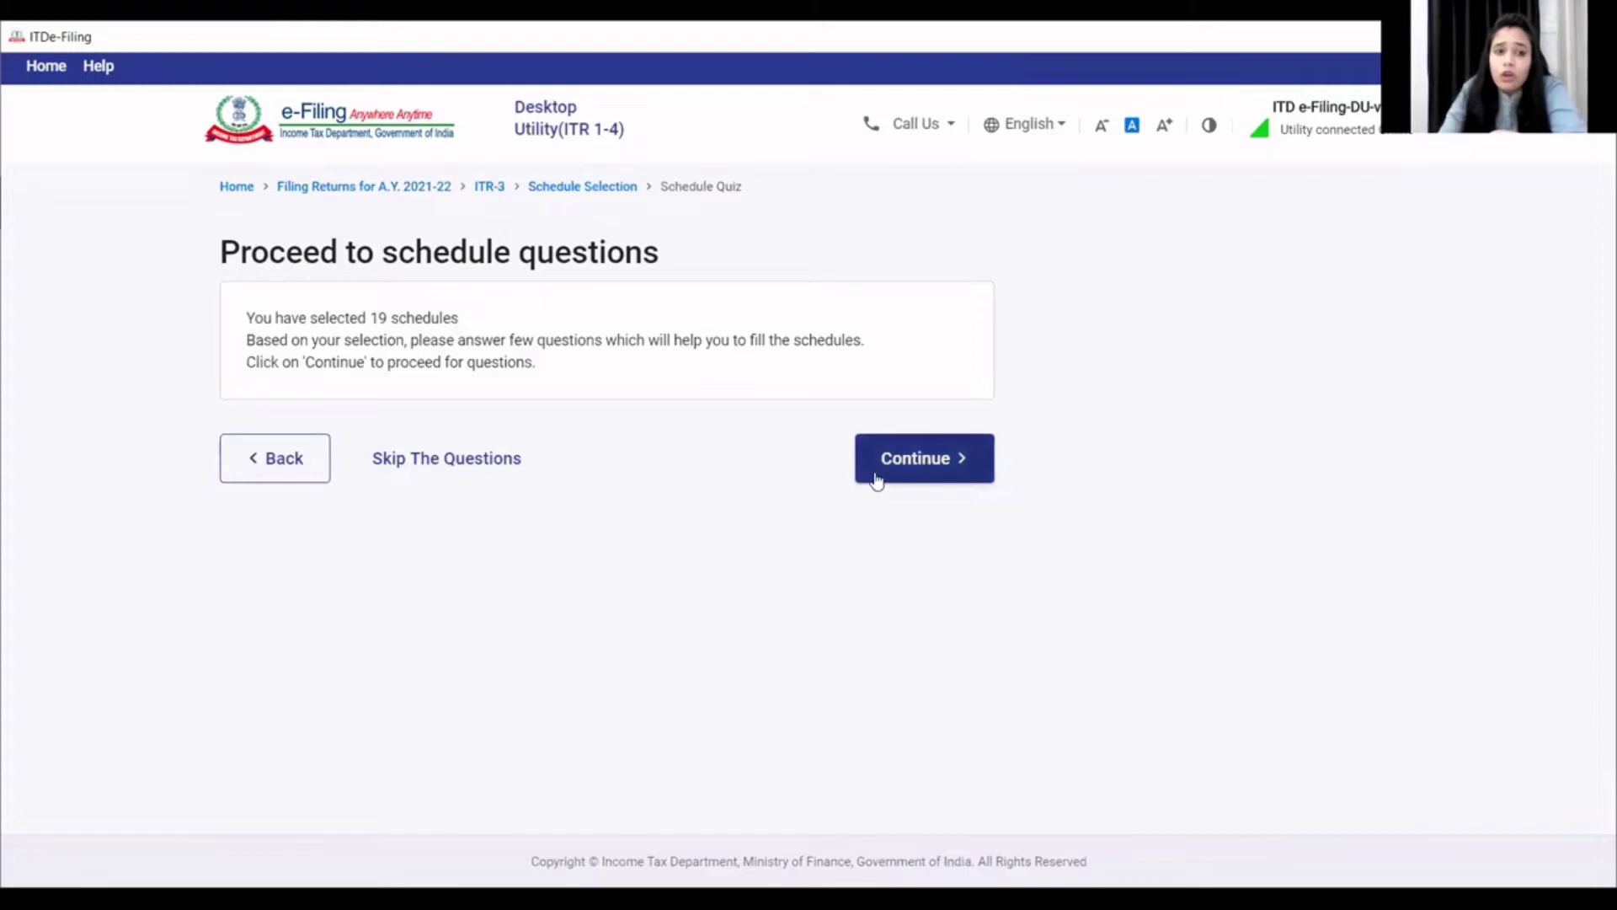
# - Answer No to opting for the new tax regime under section 115BAC
pyautogui.click(949, 465)
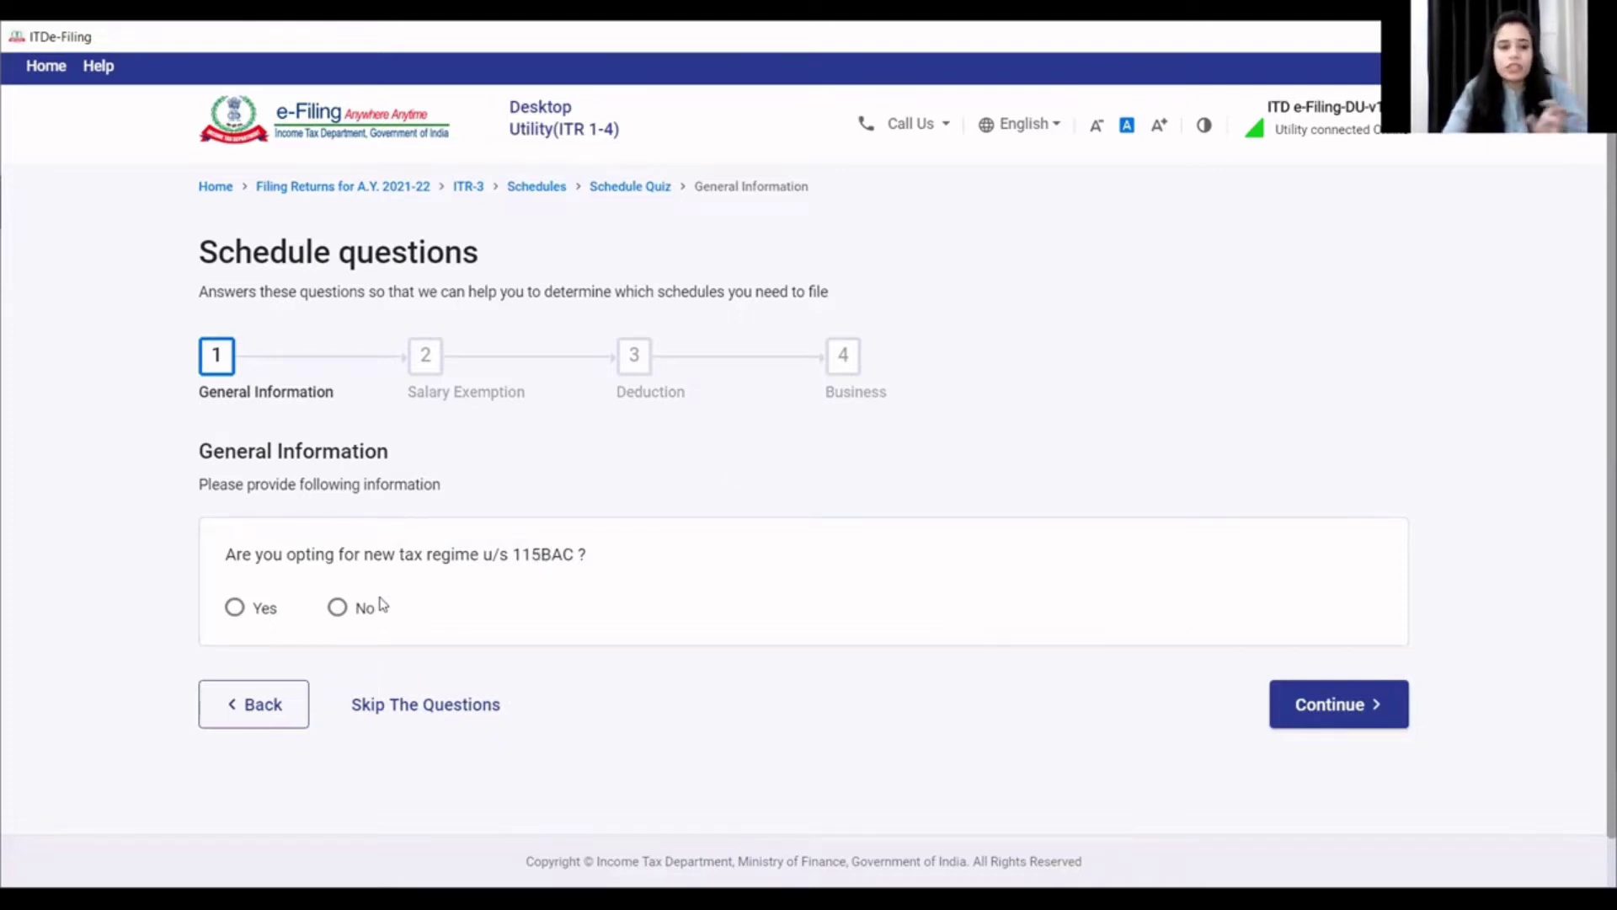
pyautogui.click(336, 609)
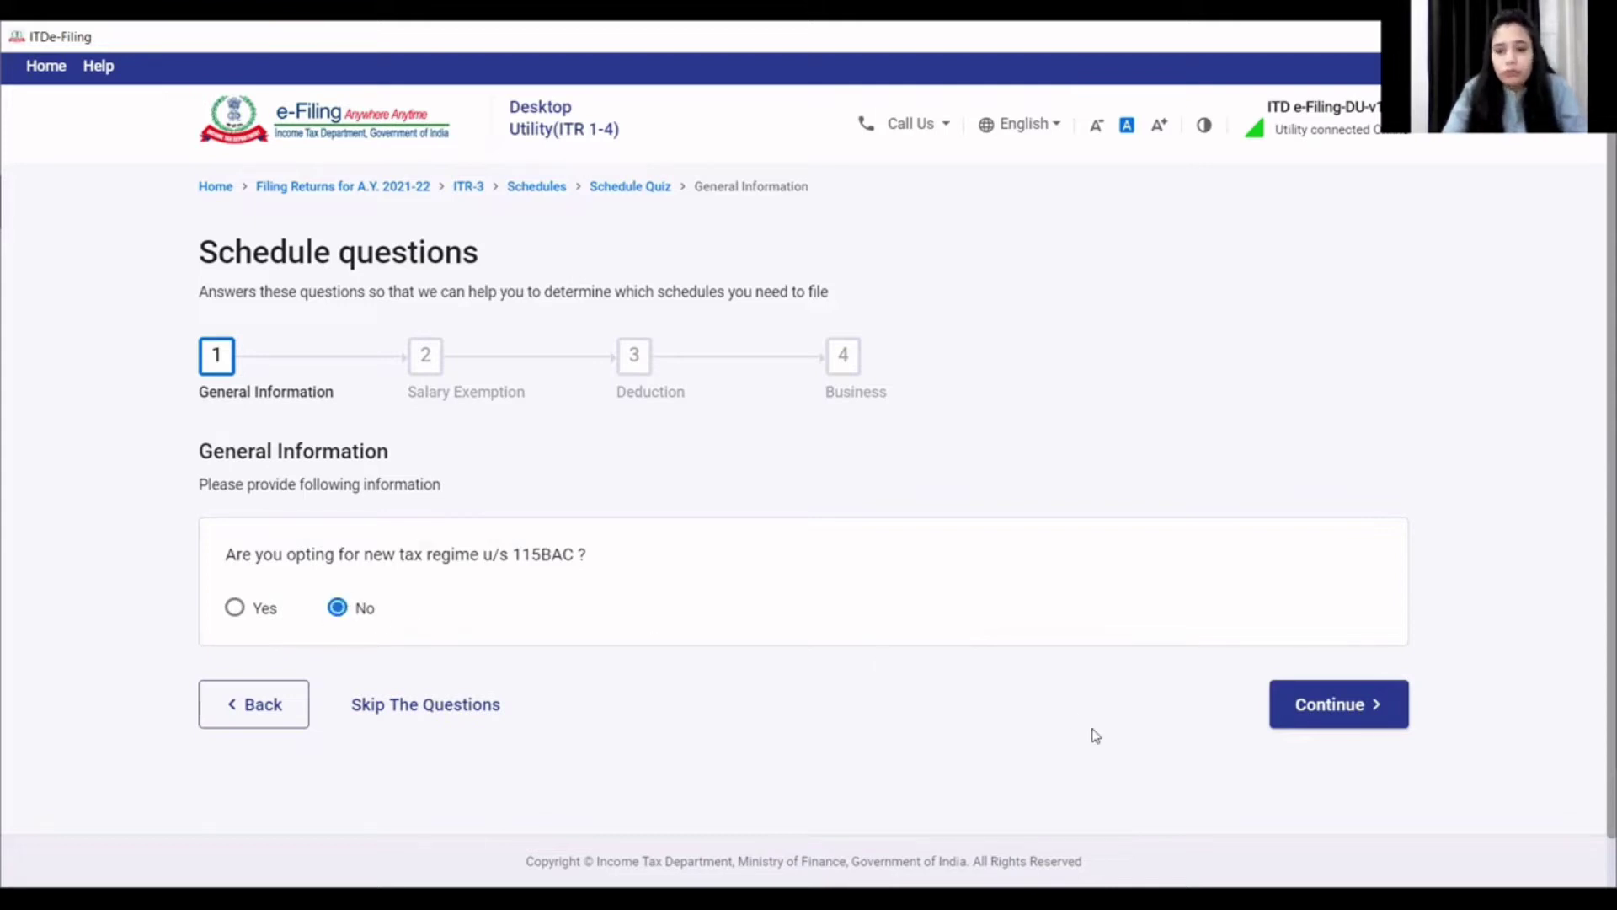
pyautogui.click(1284, 706)
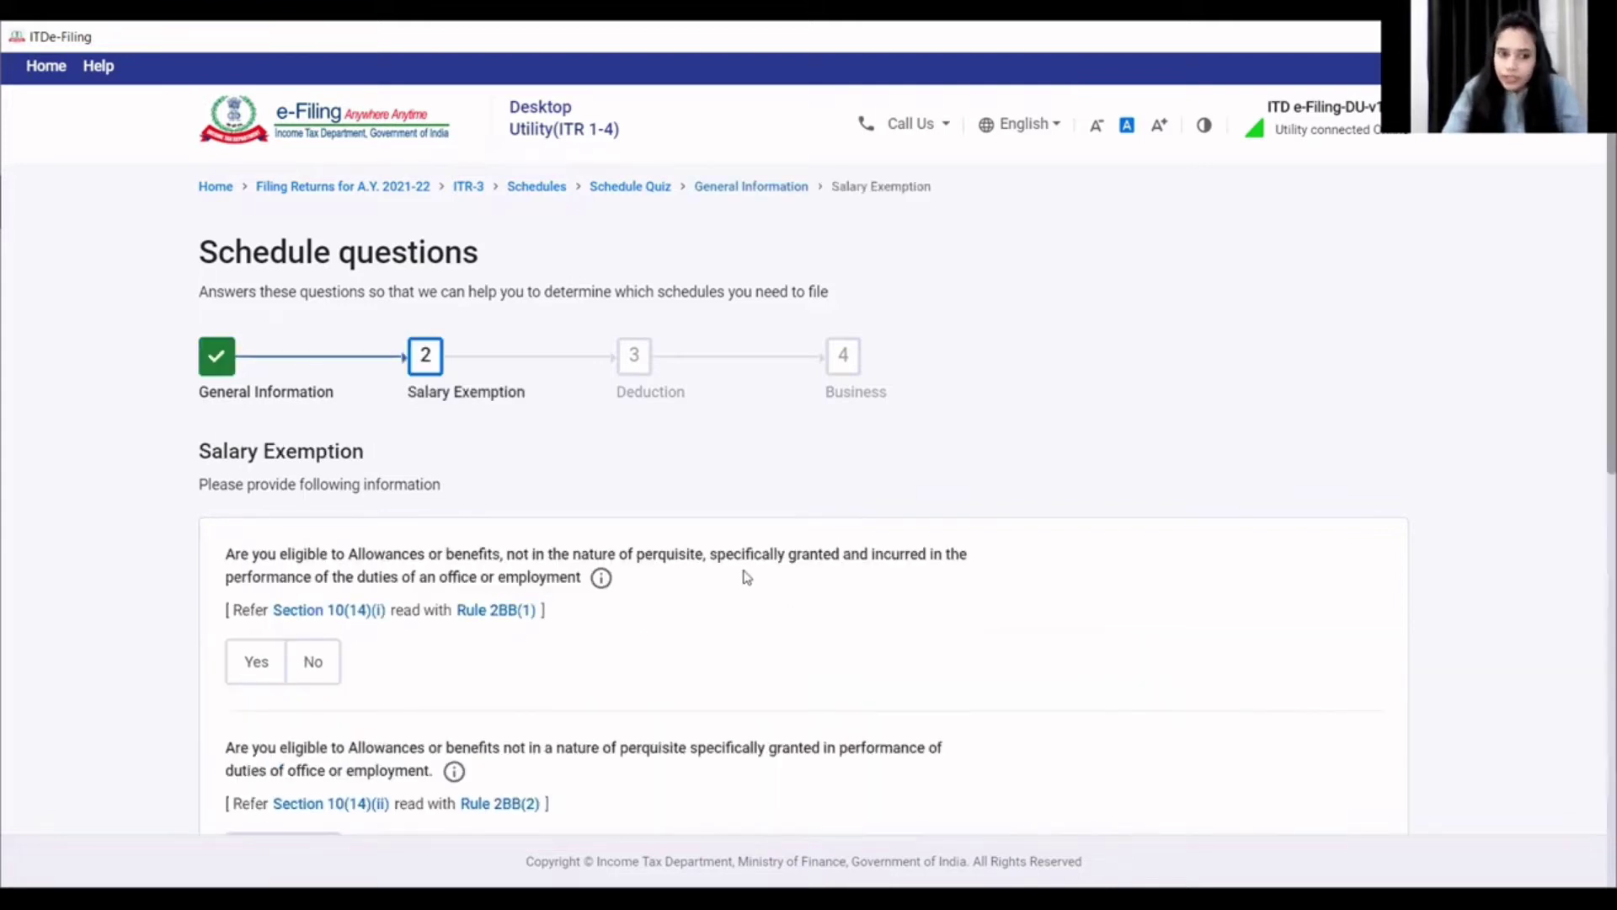
# - Answer No to the 10(14)(i), 10(14)(ii), House Rent, Leave Travel and other salary exemptions
pyautogui.scroll(-3, 691, 572)
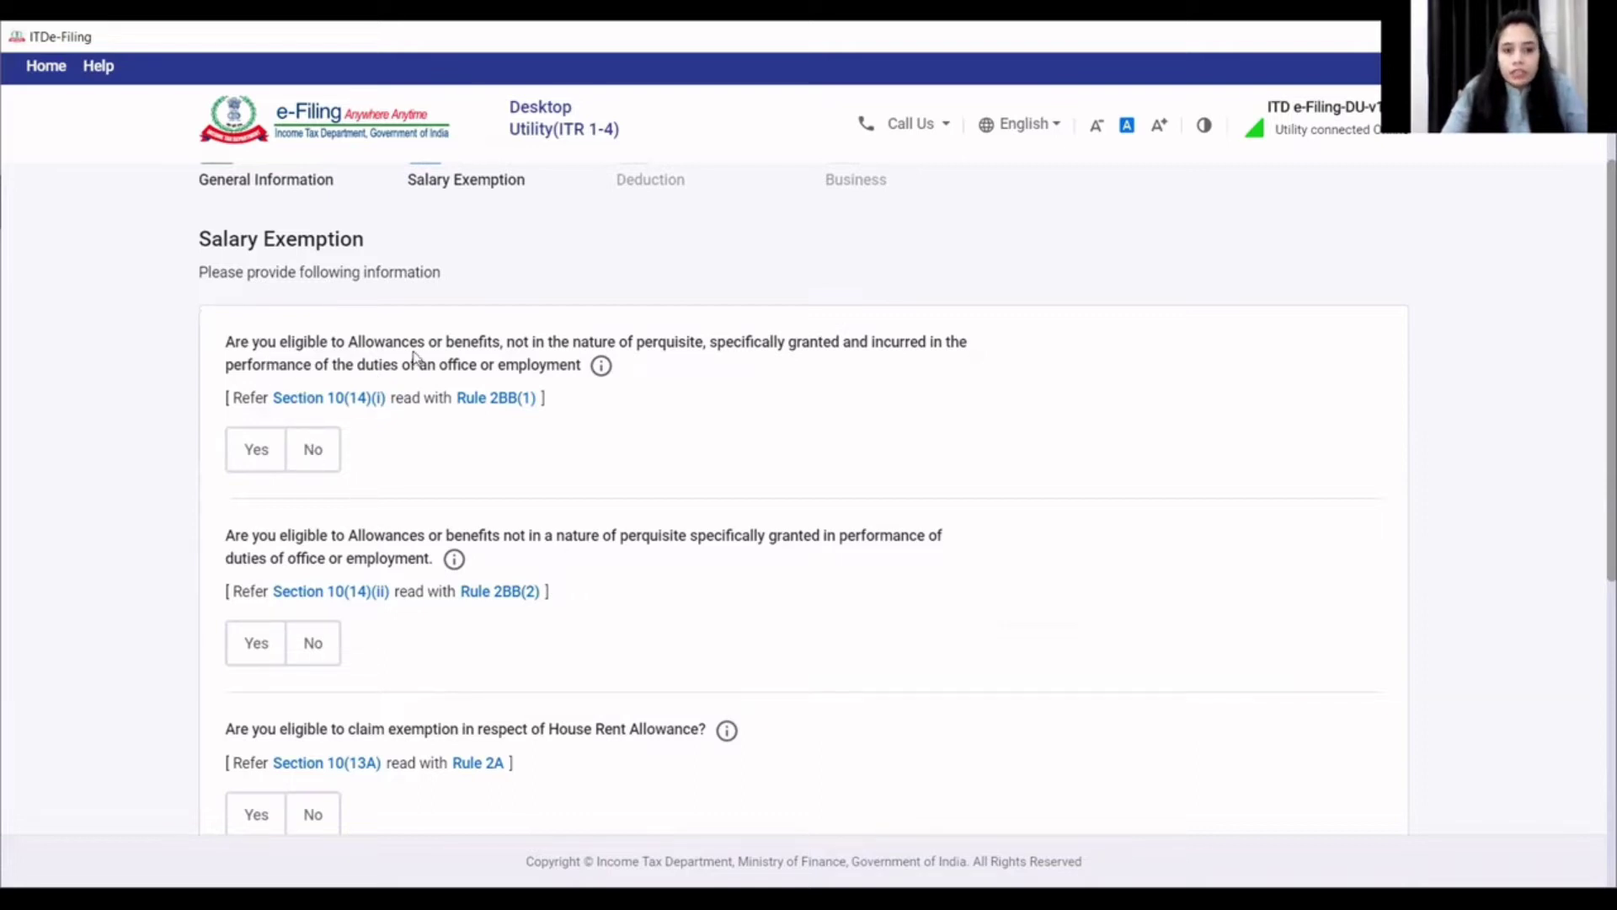
pyautogui.click(314, 455)
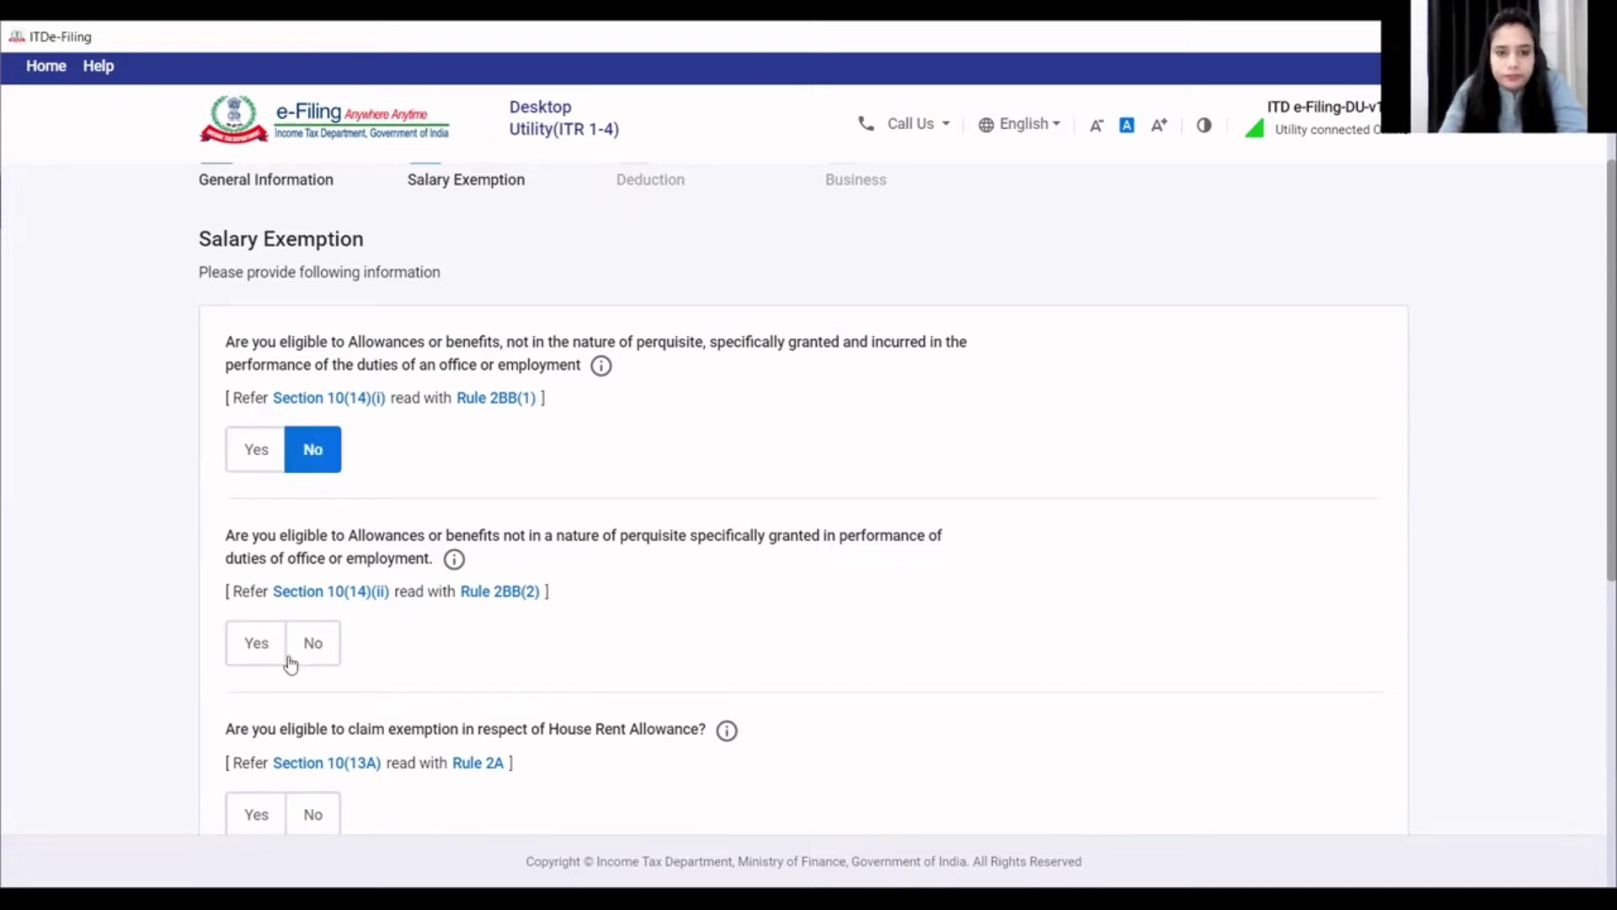
pyautogui.click(314, 653)
pyautogui.scroll(-2, 368, 668)
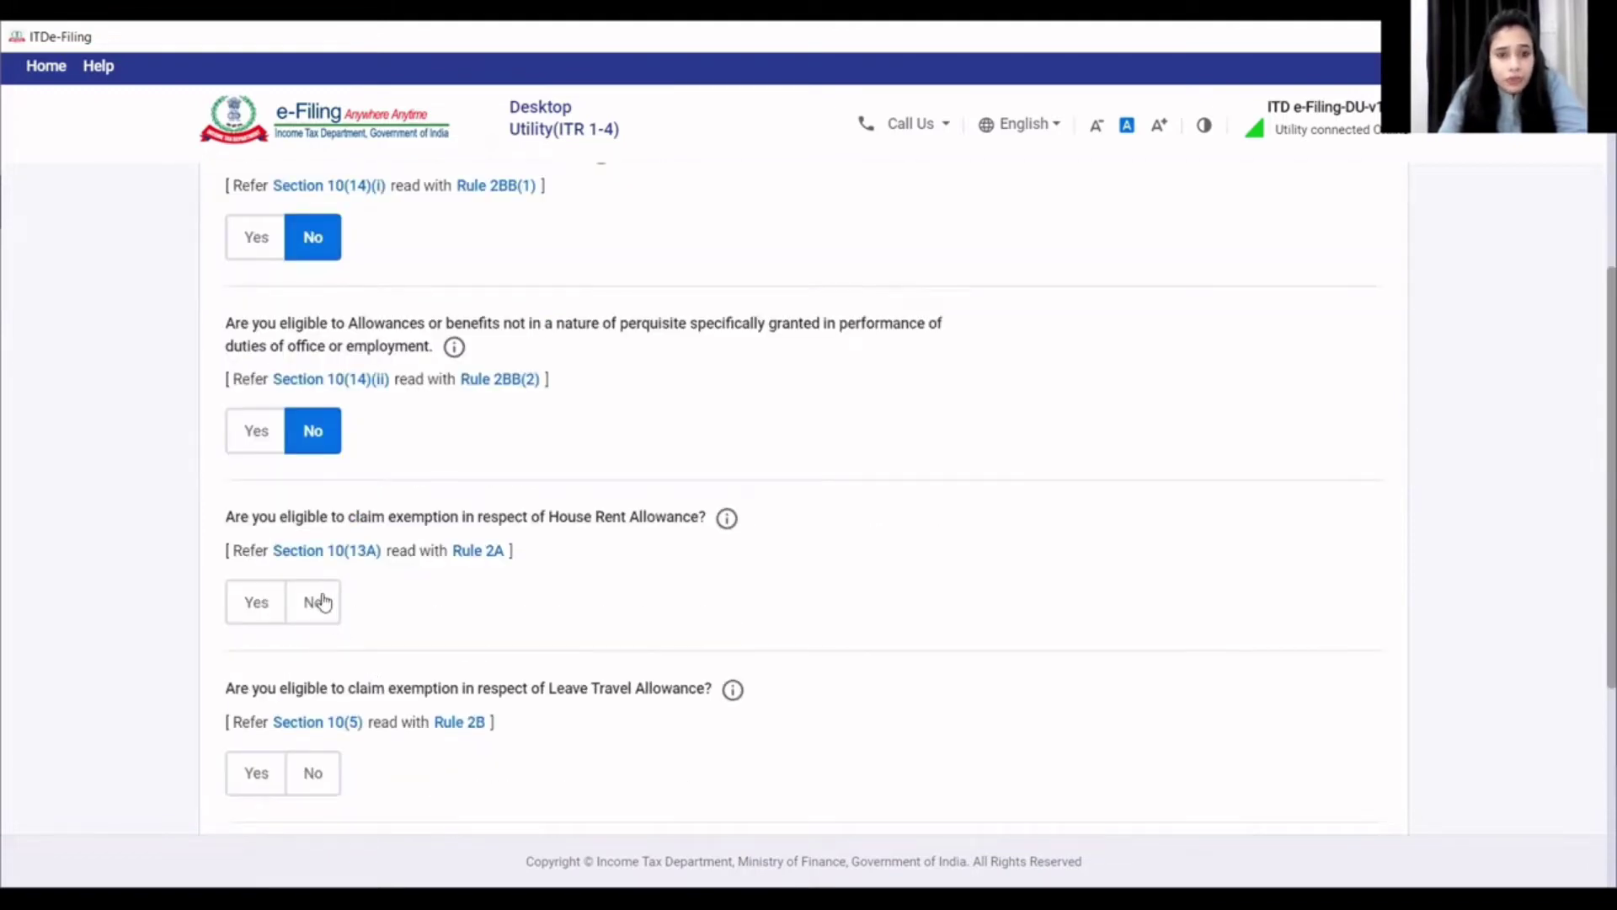
pyautogui.scroll(2, 322, 602)
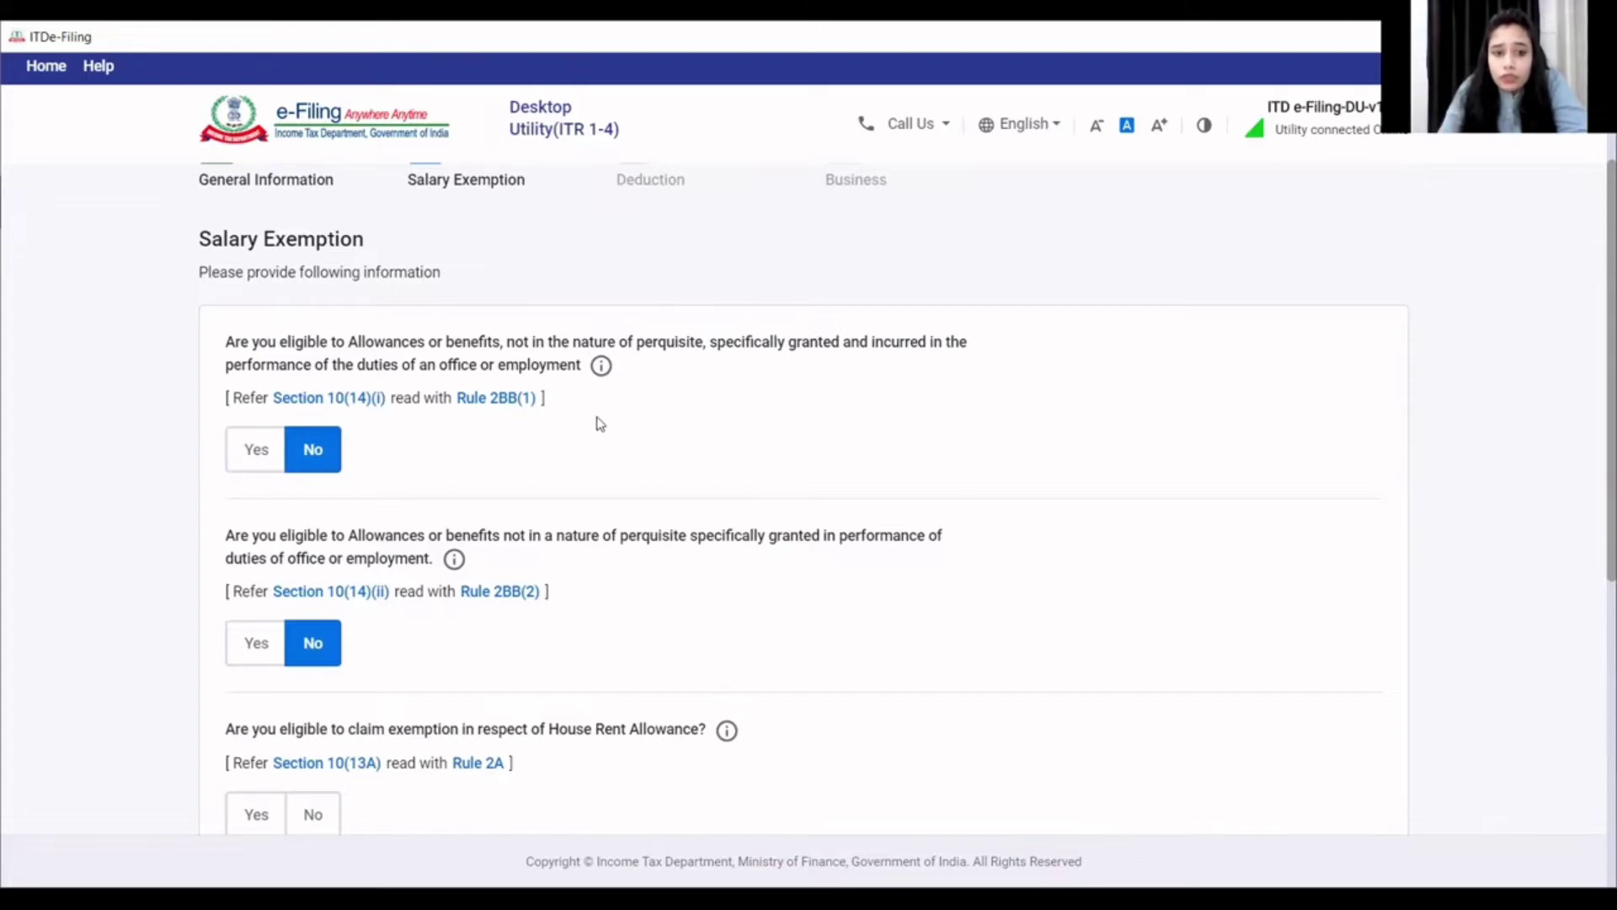
pyautogui.scroll(-1, 421, 588)
pyautogui.scroll(-1, 418, 588)
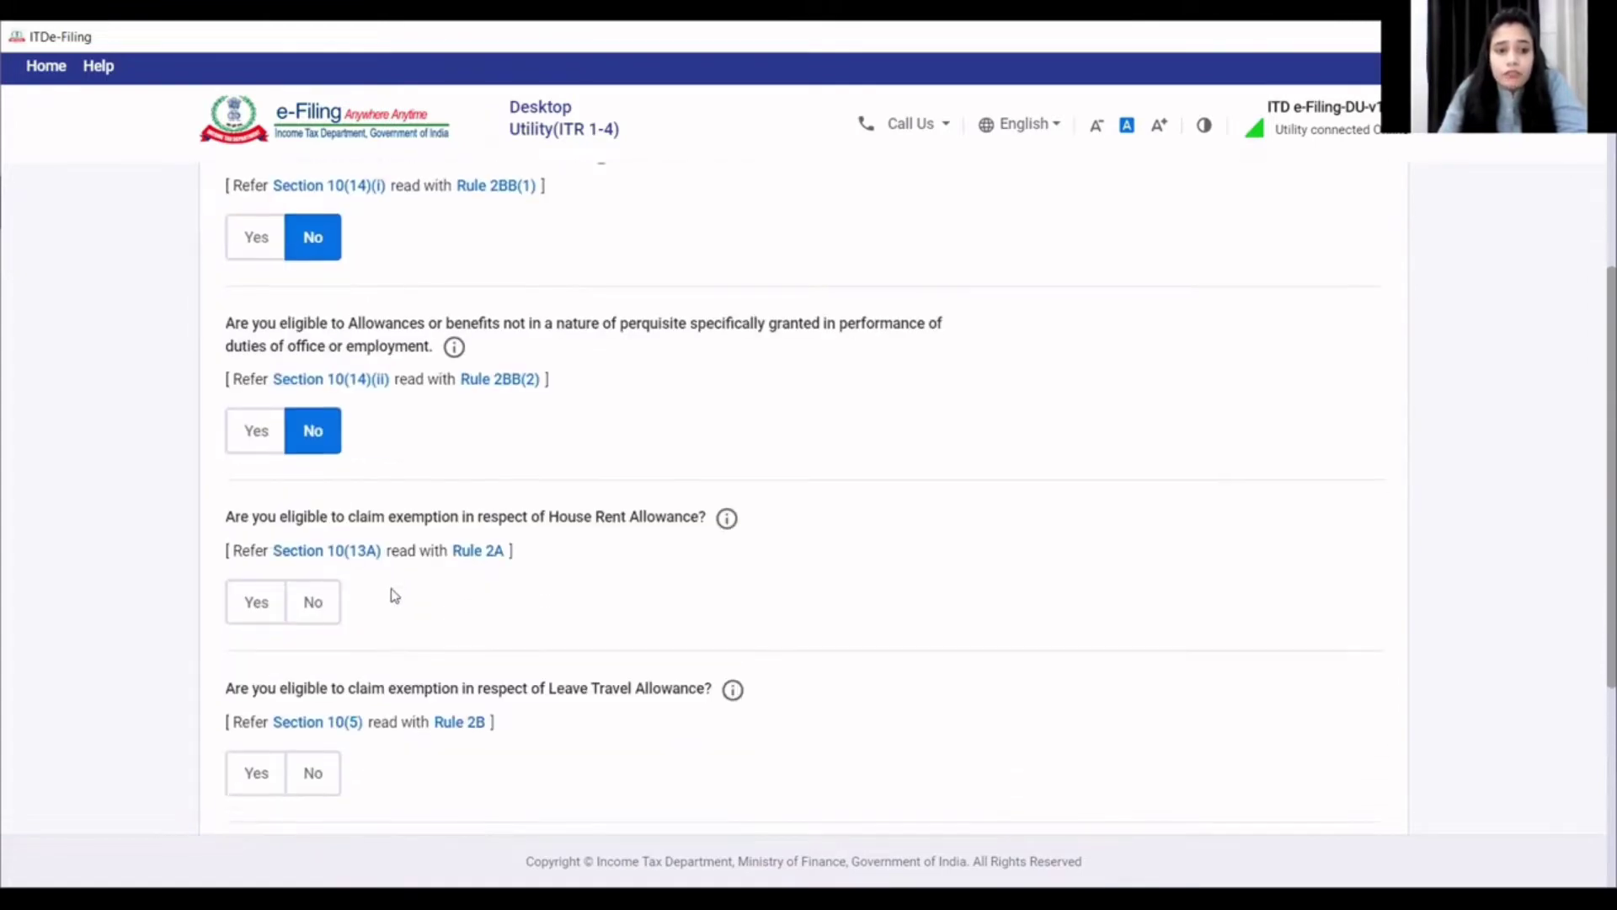
pyautogui.click(325, 613)
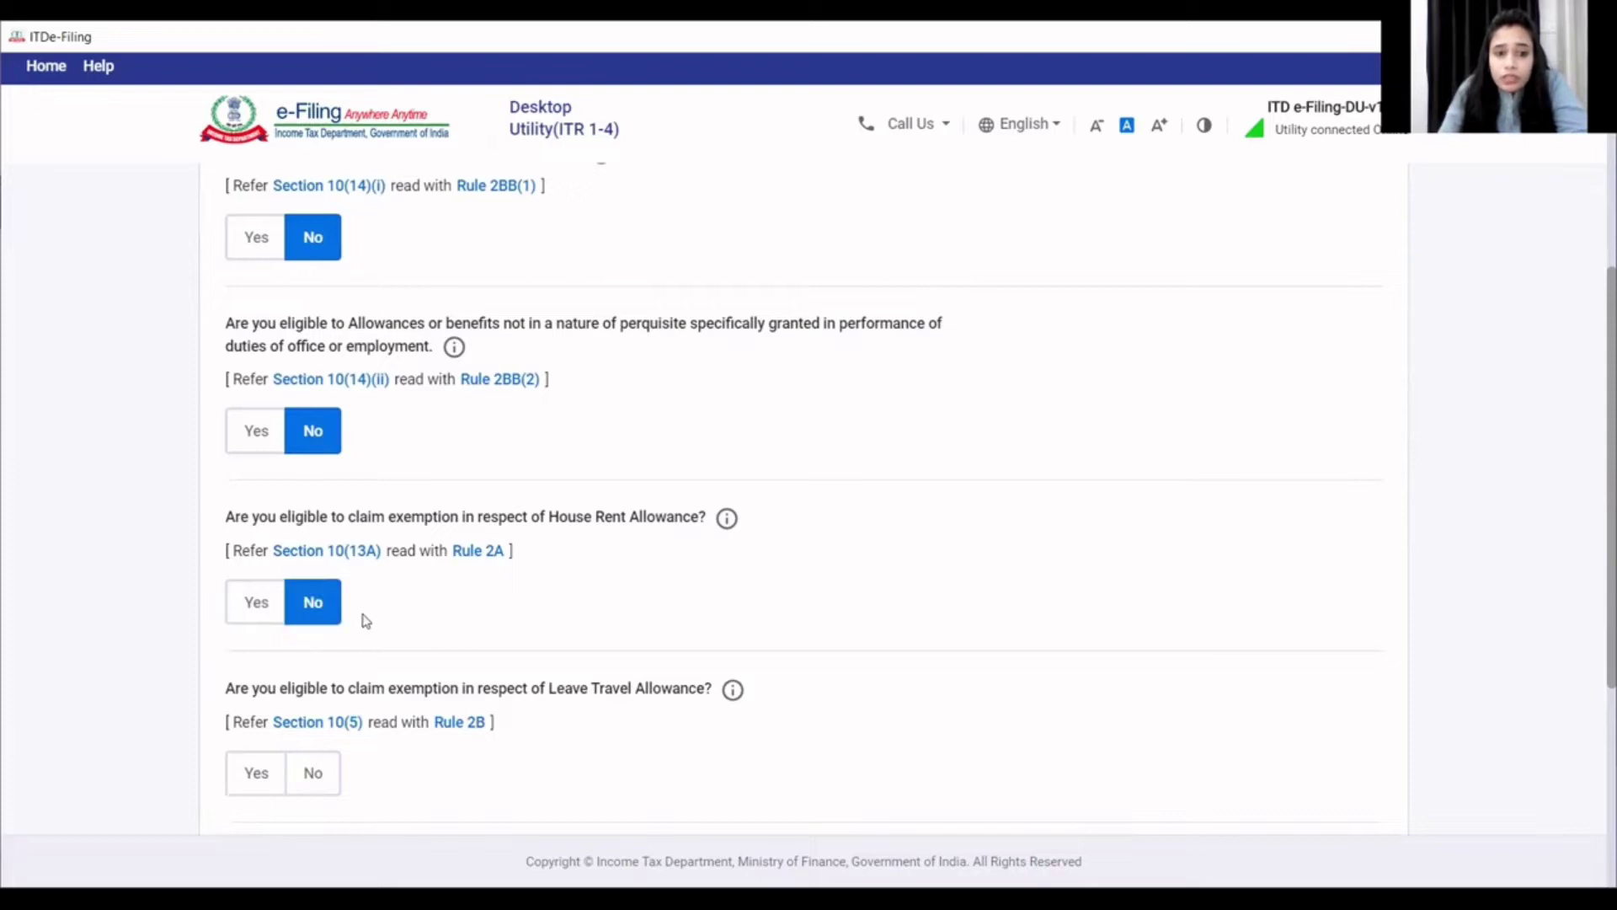
pyautogui.scroll(-2, 361, 619)
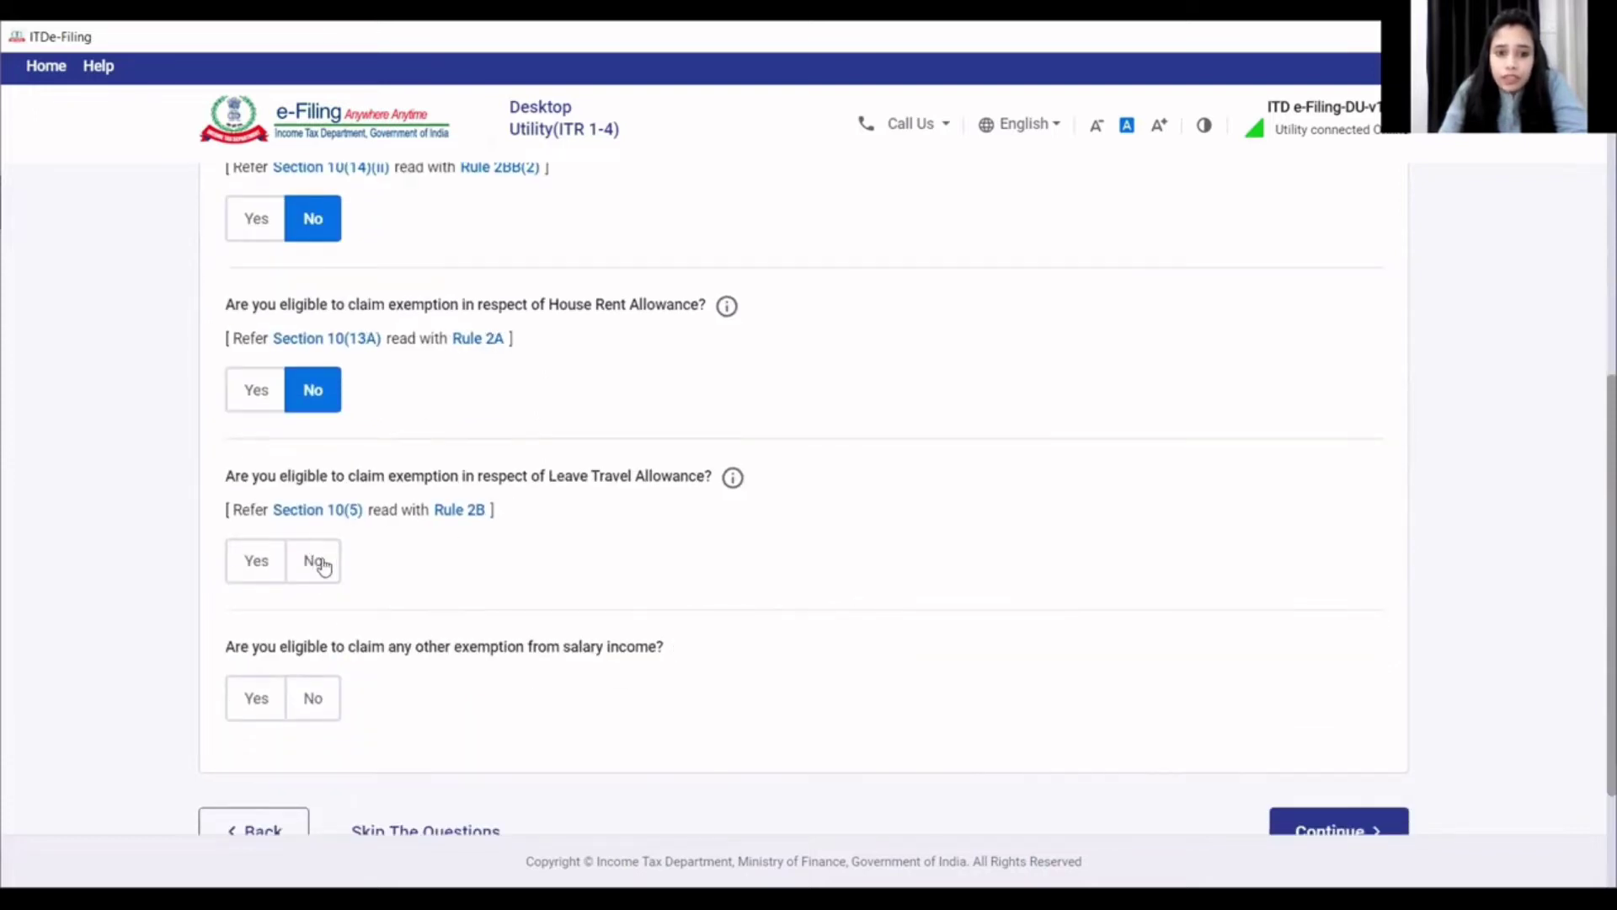
pyautogui.click(320, 567)
pyautogui.scroll(-1, 318, 573)
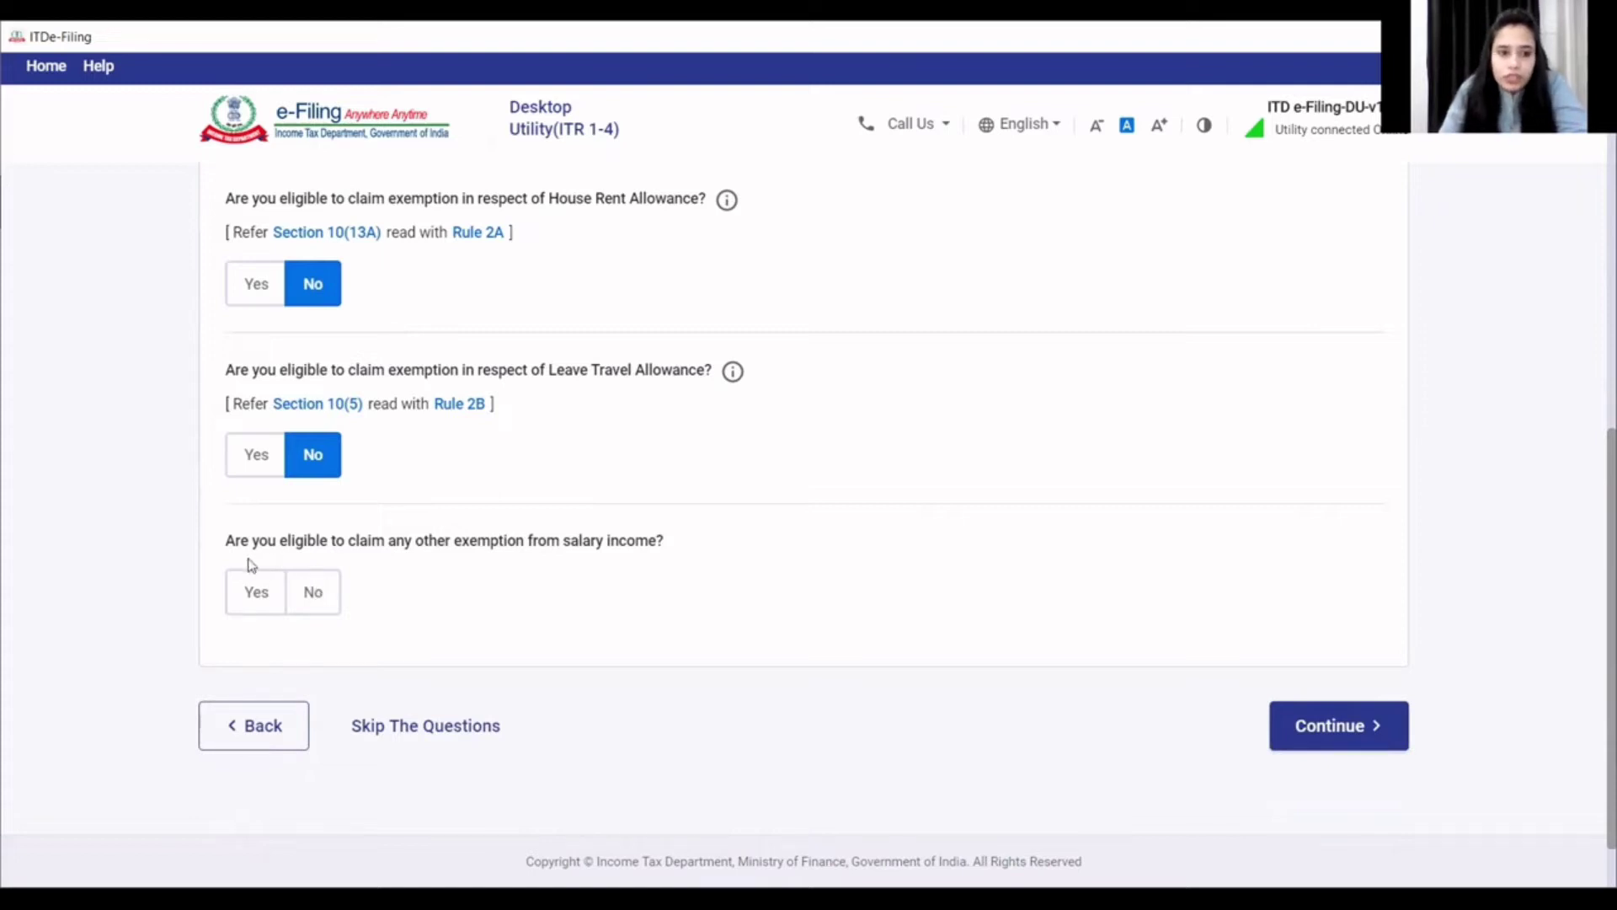
pyautogui.click(322, 596)
# - Answer No to the donation, scientific research/rural development and 80GG deduction questions
pyautogui.click(1344, 727)
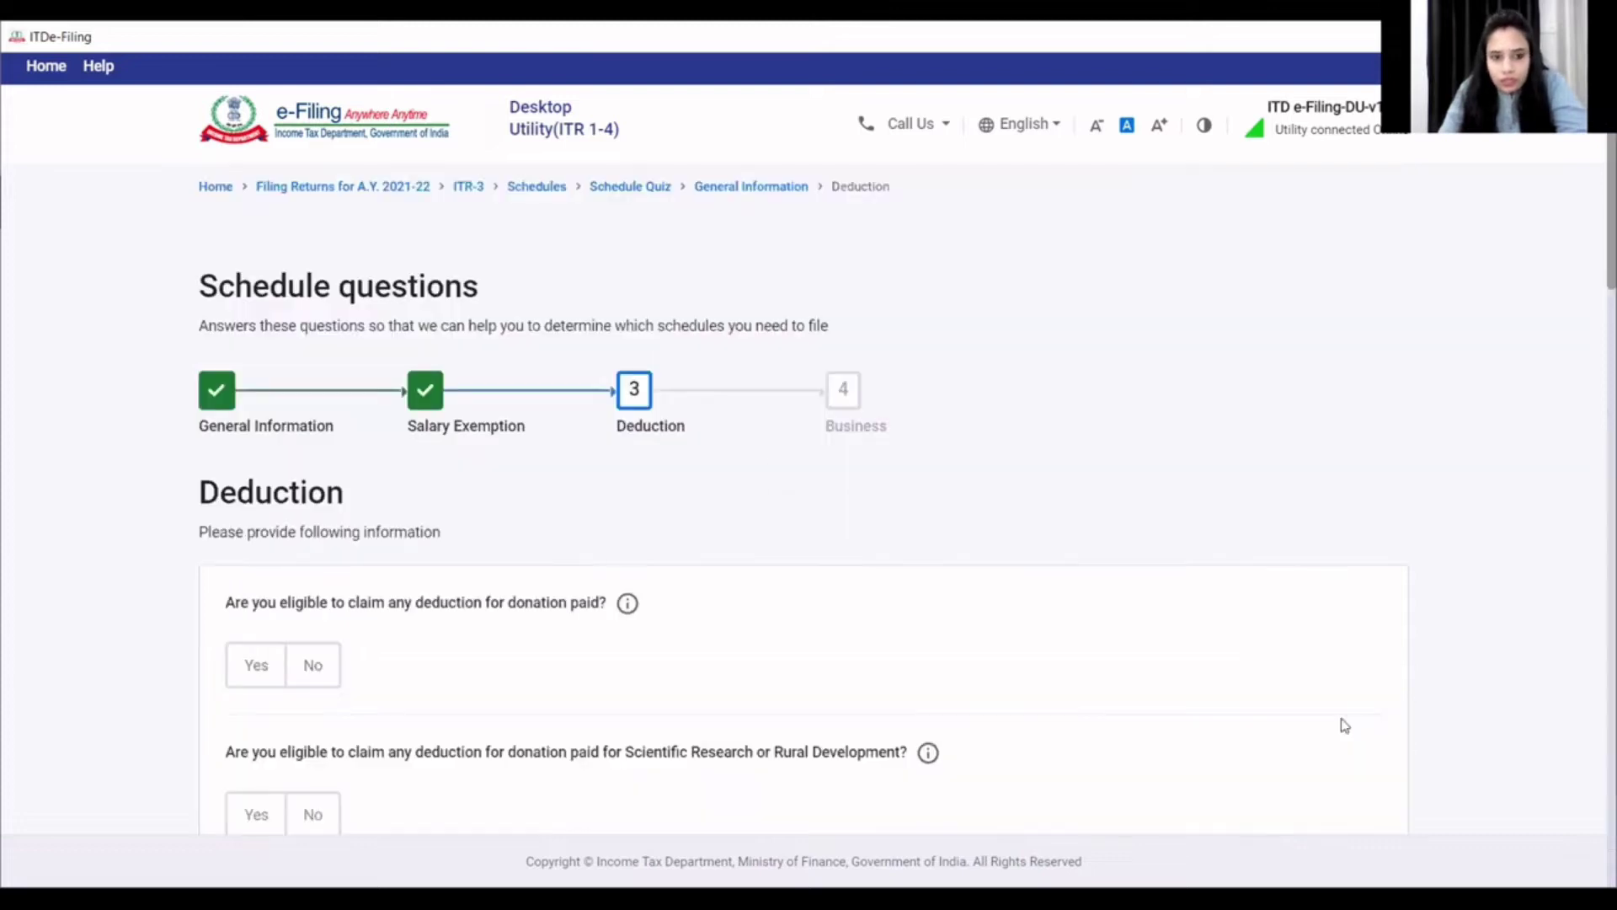
pyautogui.scroll(-3, 791, 649)
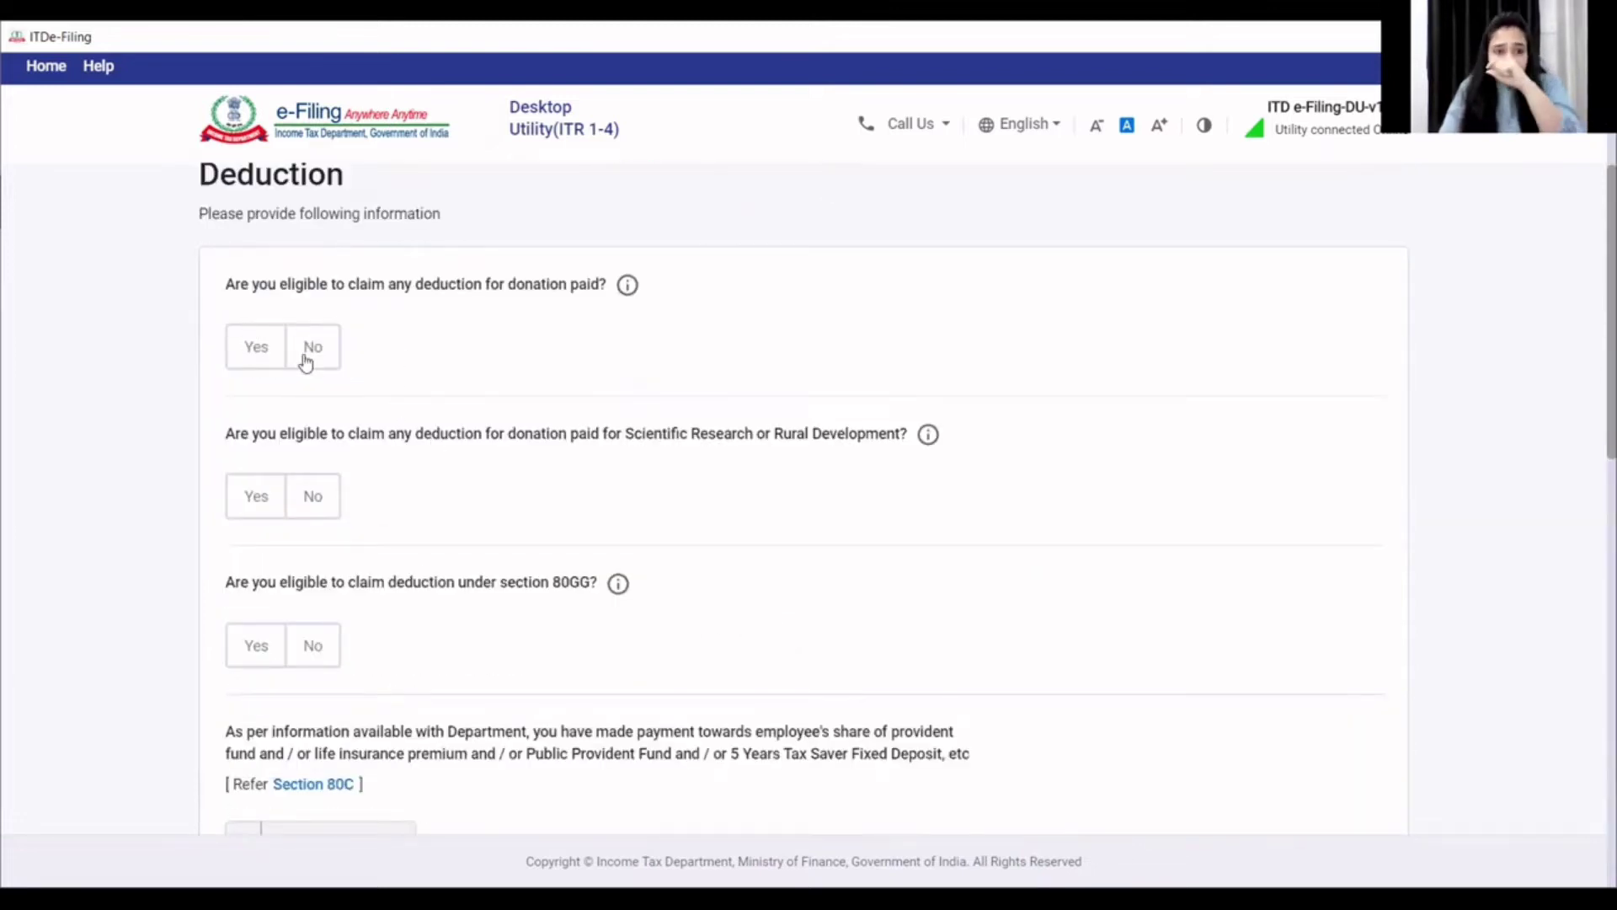
pyautogui.click(313, 355)
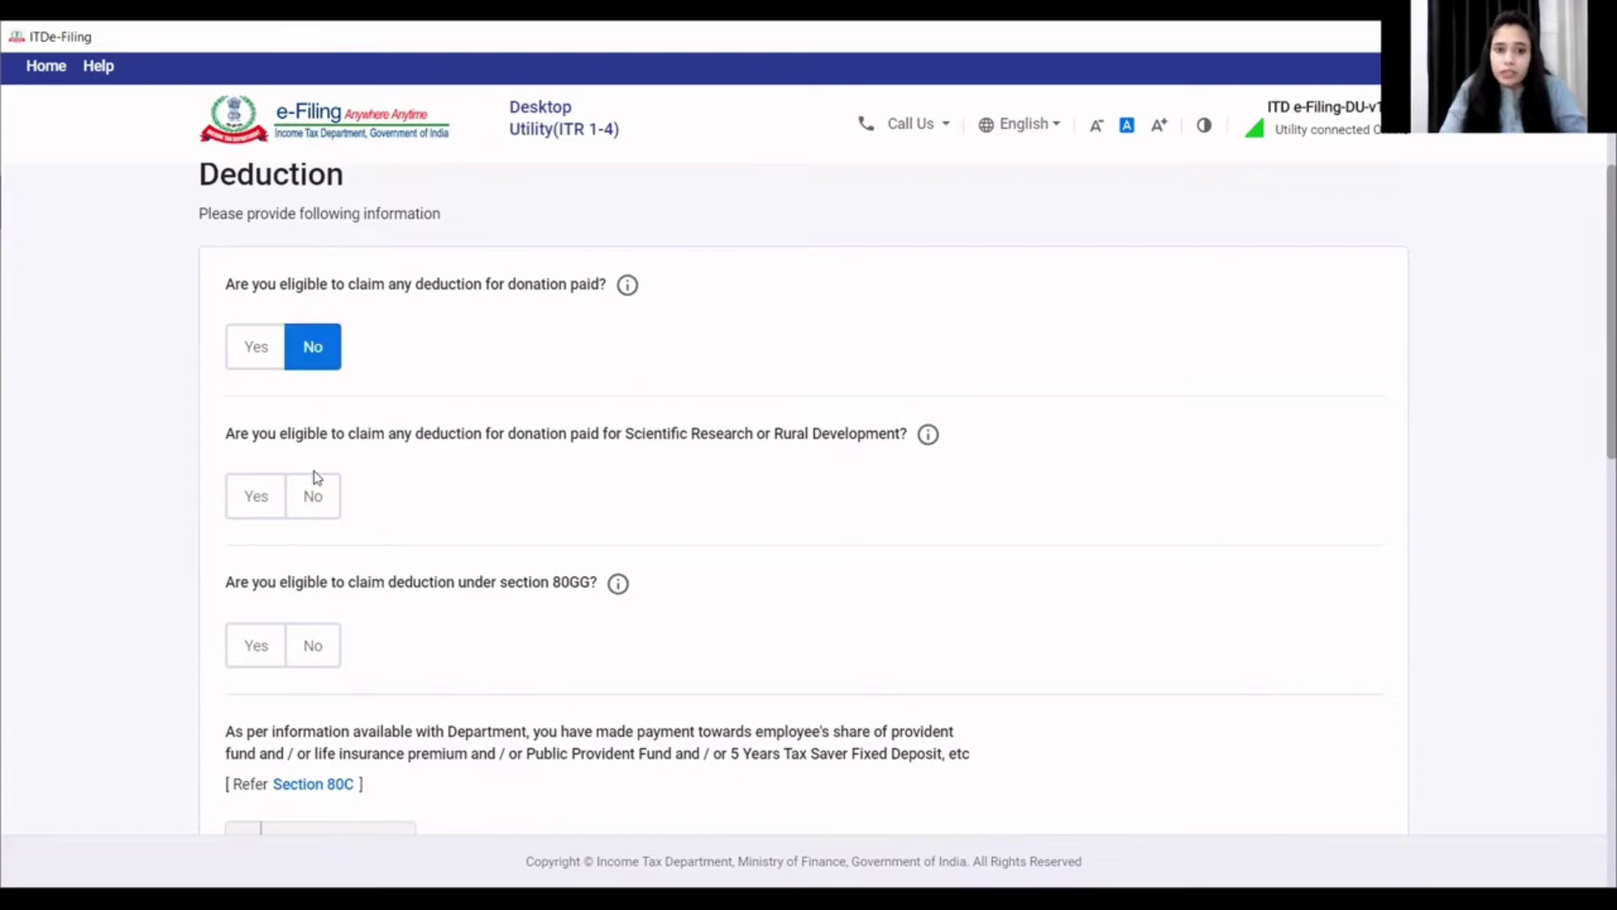
pyautogui.click(314, 499)
pyautogui.scroll(-1, 416, 517)
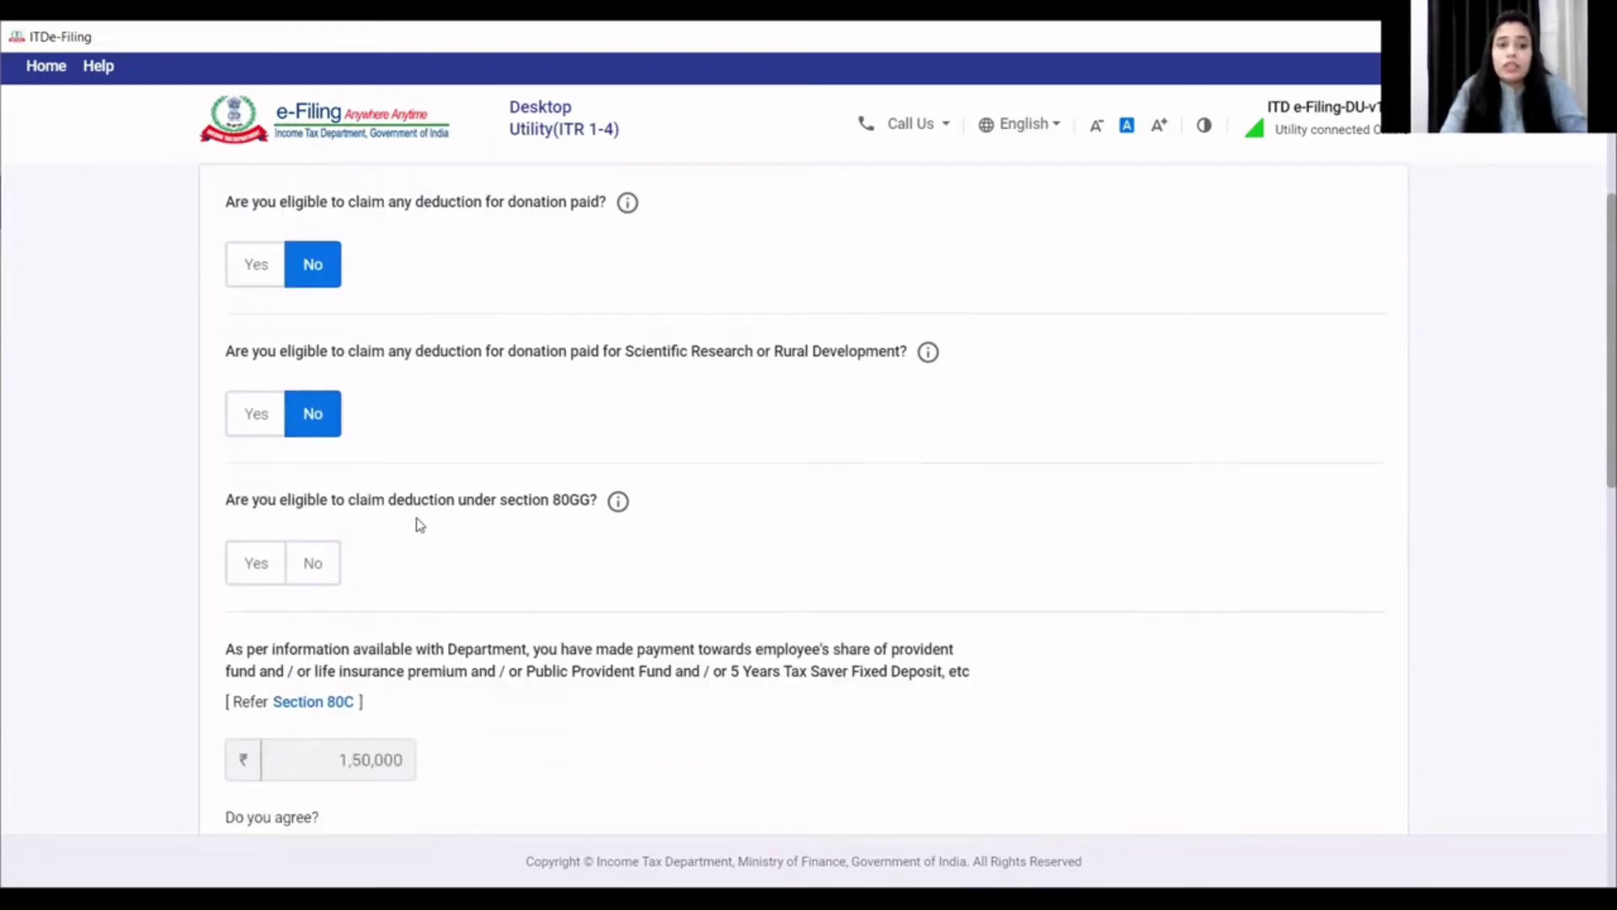
pyautogui.click(325, 545)
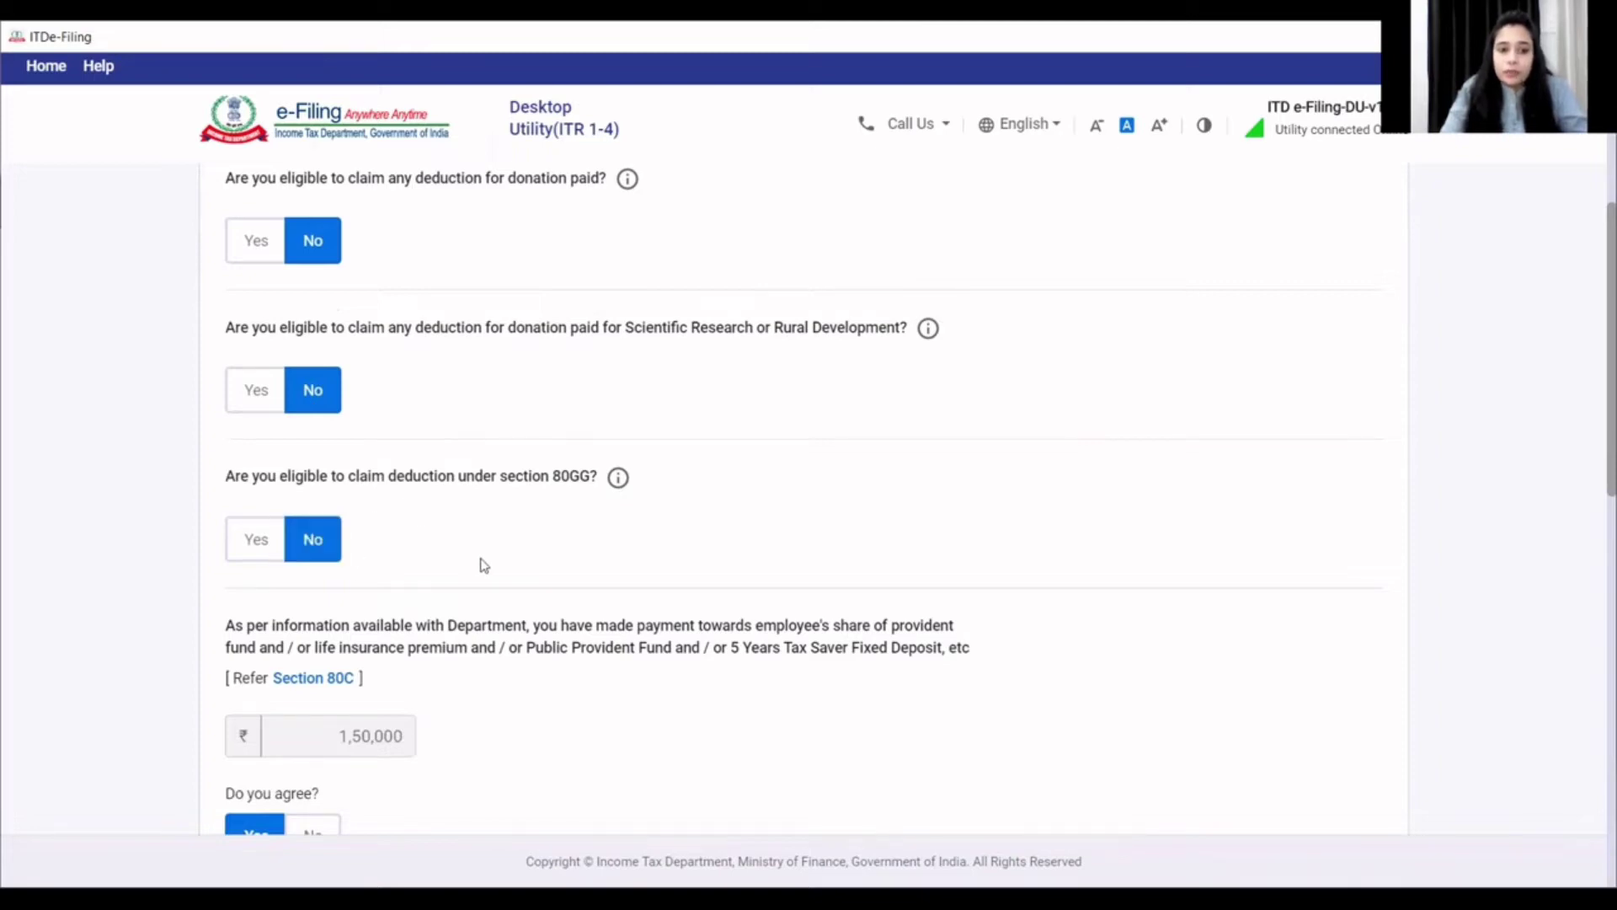
# - Answer No to 80CCD(2) and 80D, and disagree with the pre-filled 80E interest
pyautogui.scroll(-2, 482, 564)
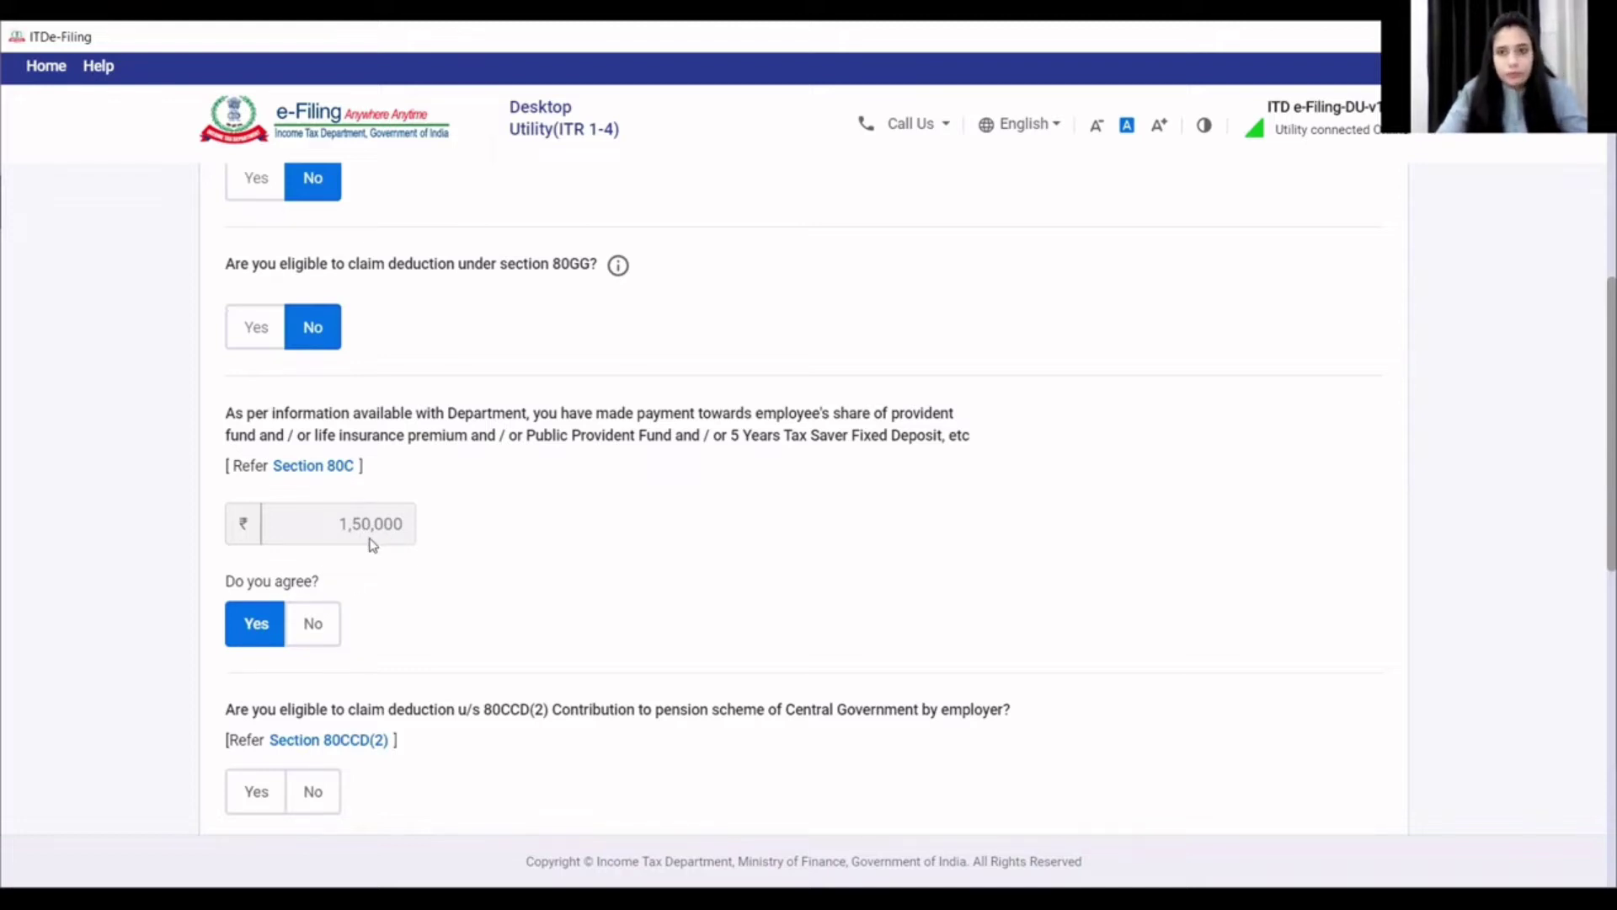
pyautogui.scroll(-4, 317, 671)
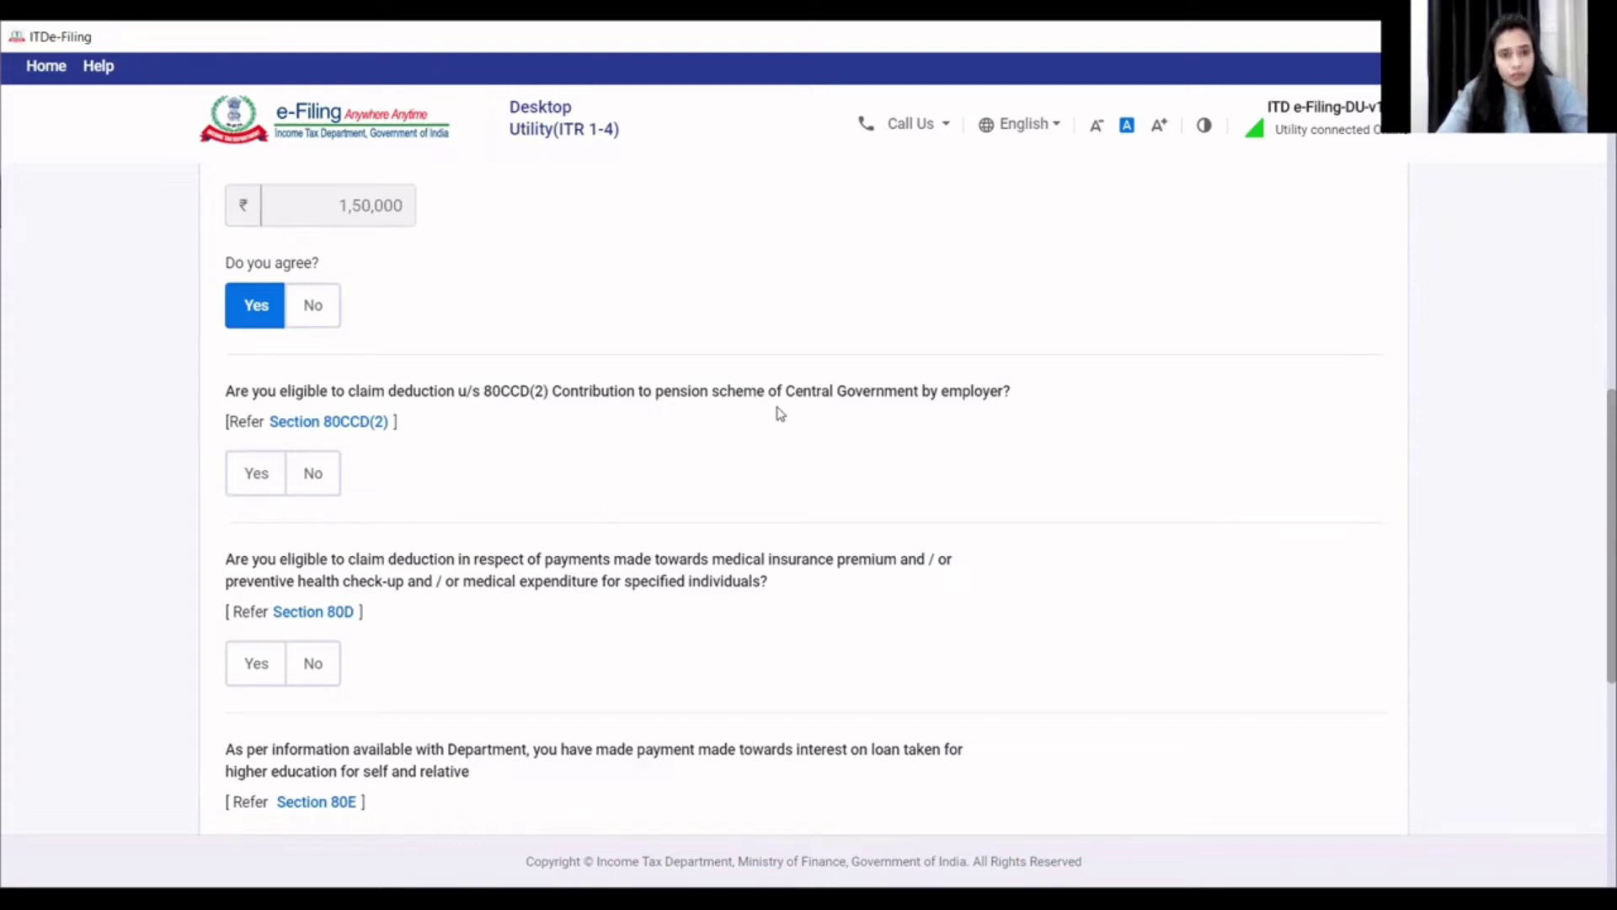
pyautogui.click(325, 480)
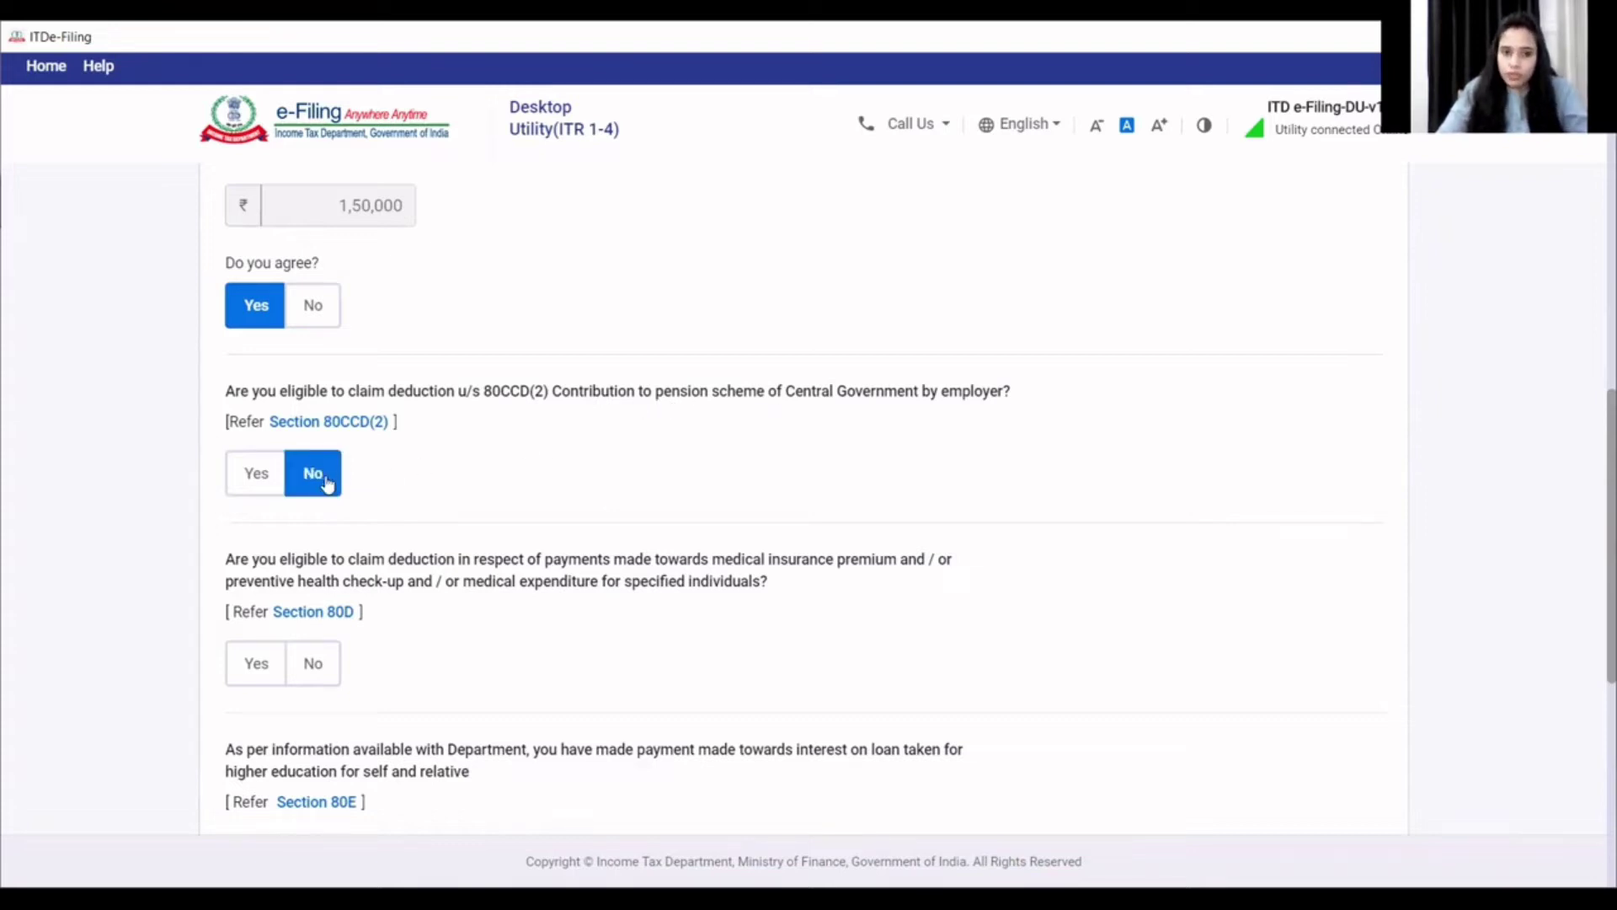
pyautogui.scroll(-2, 365, 516)
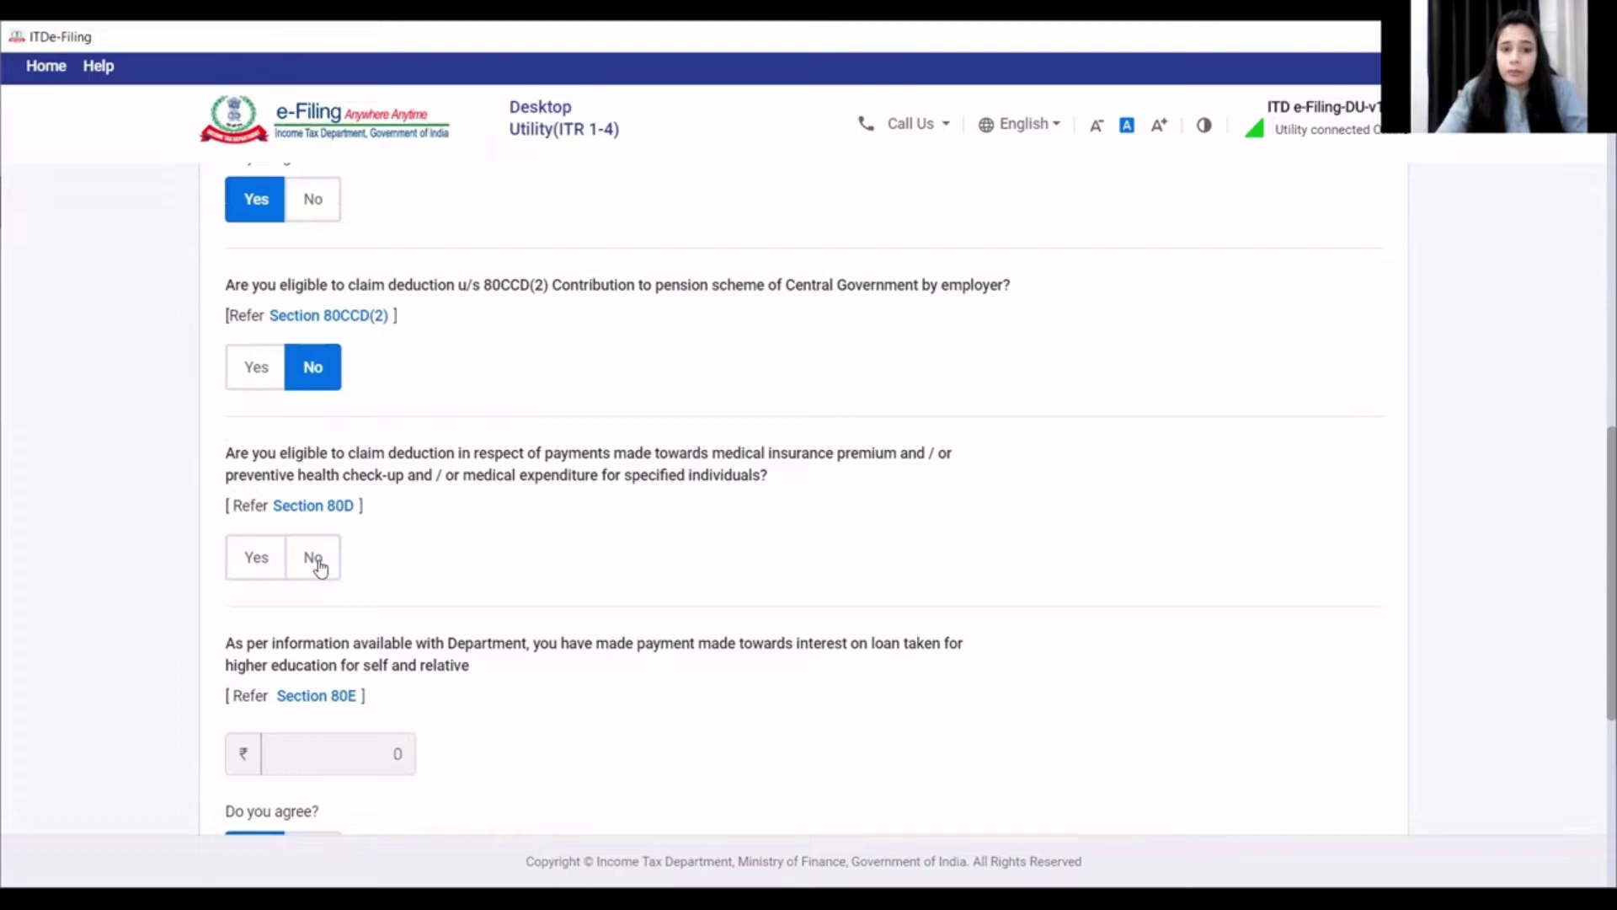
pyautogui.click(318, 563)
pyautogui.scroll(-4, 365, 581)
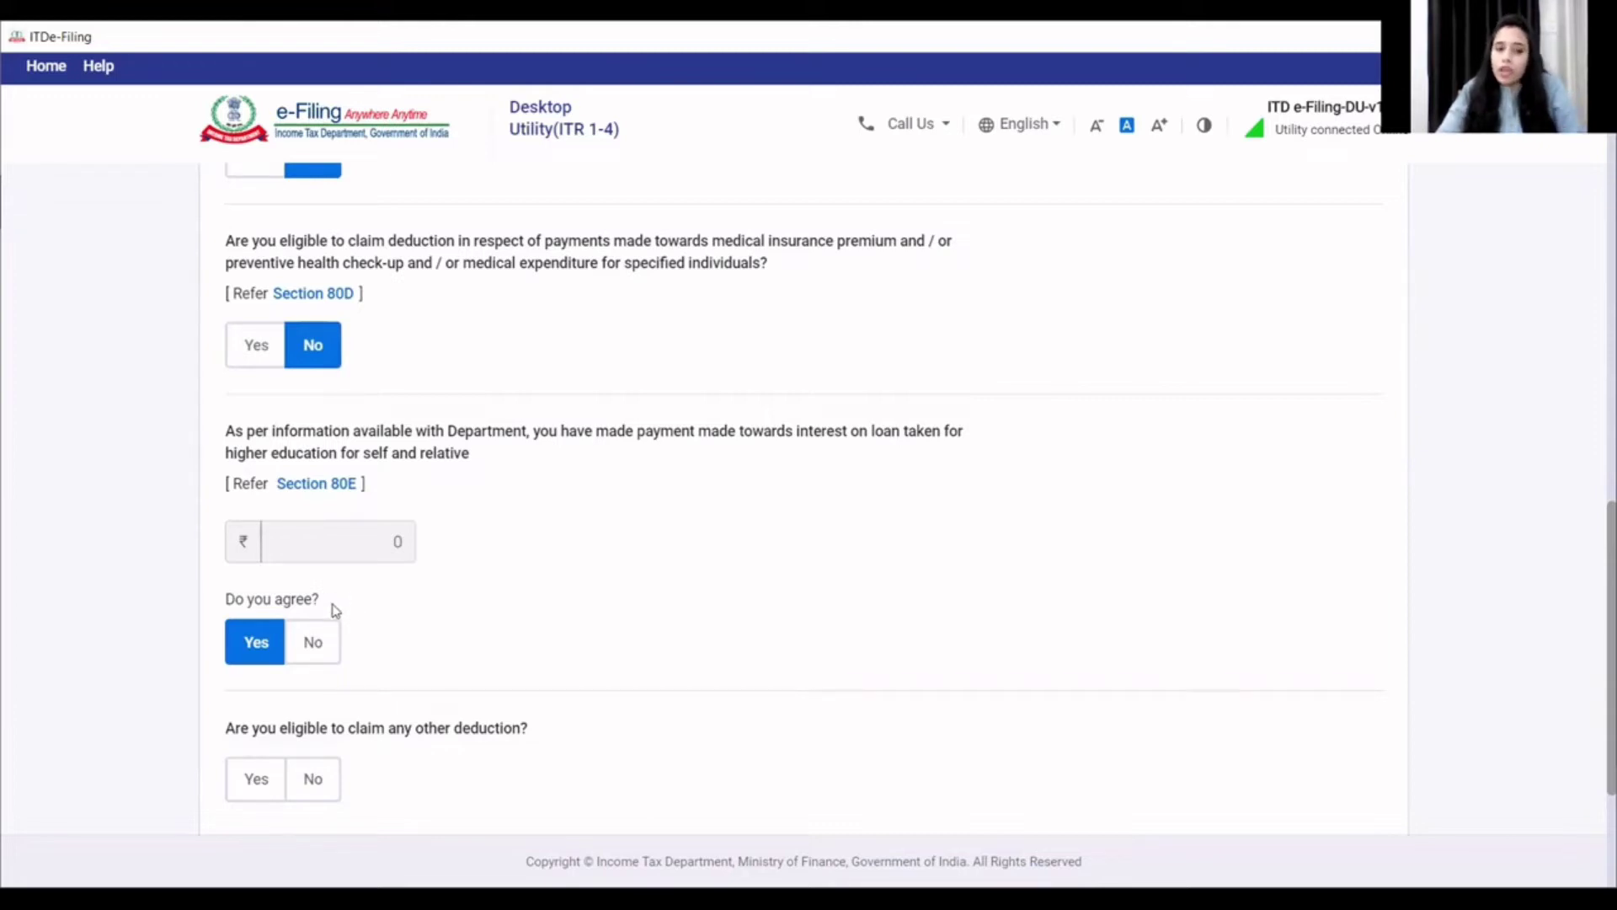
pyautogui.click(312, 647)
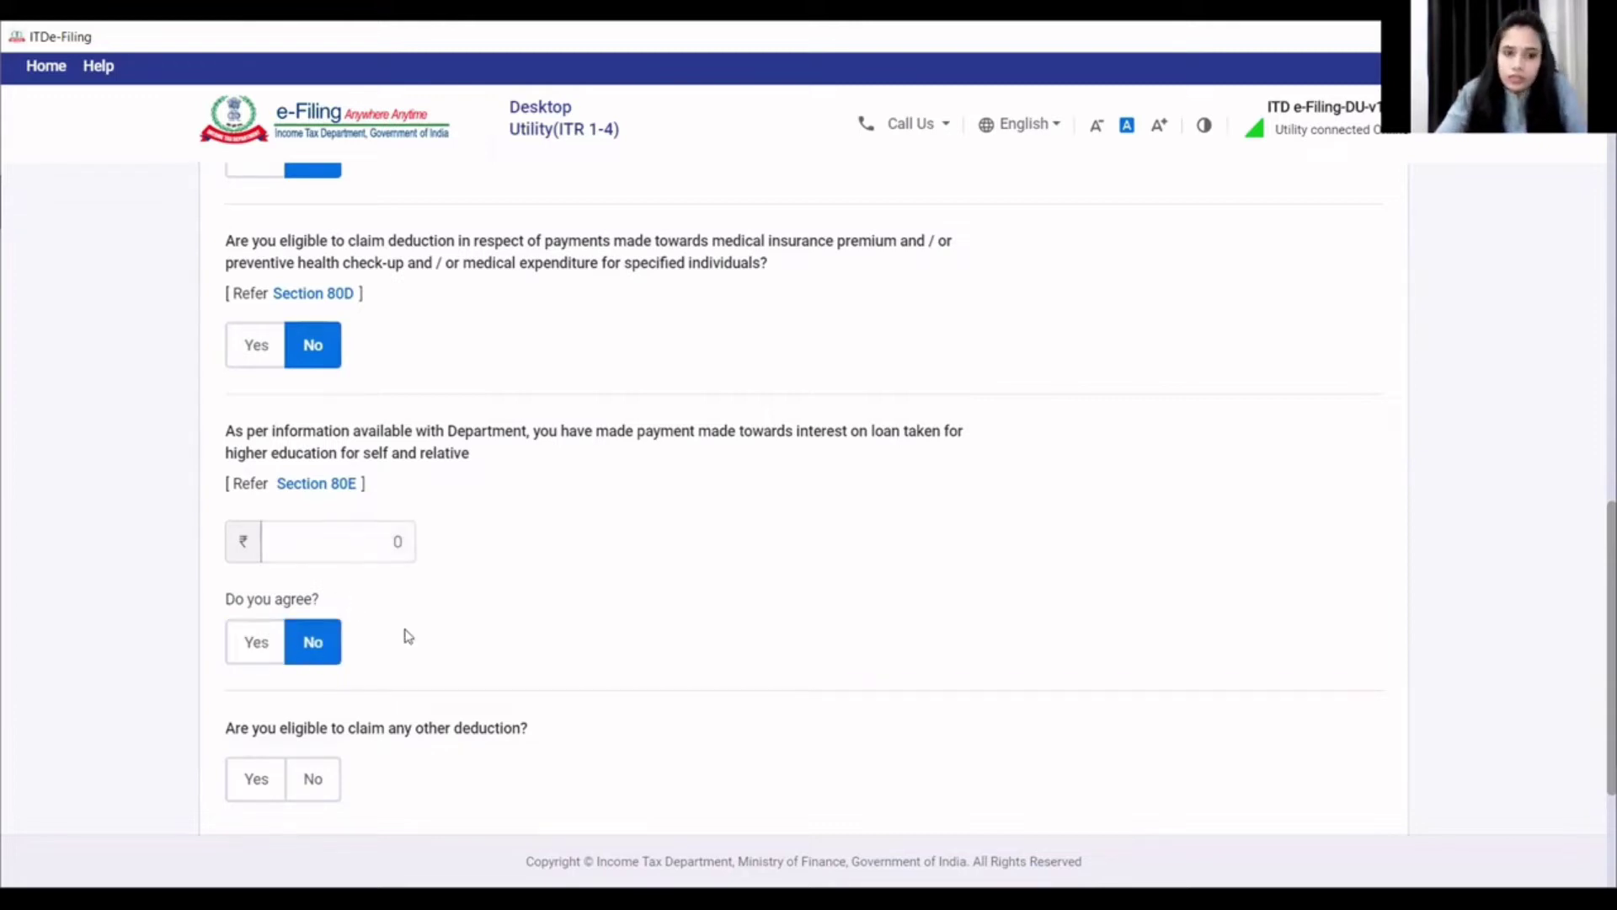
pyautogui.scroll(-2, 375, 643)
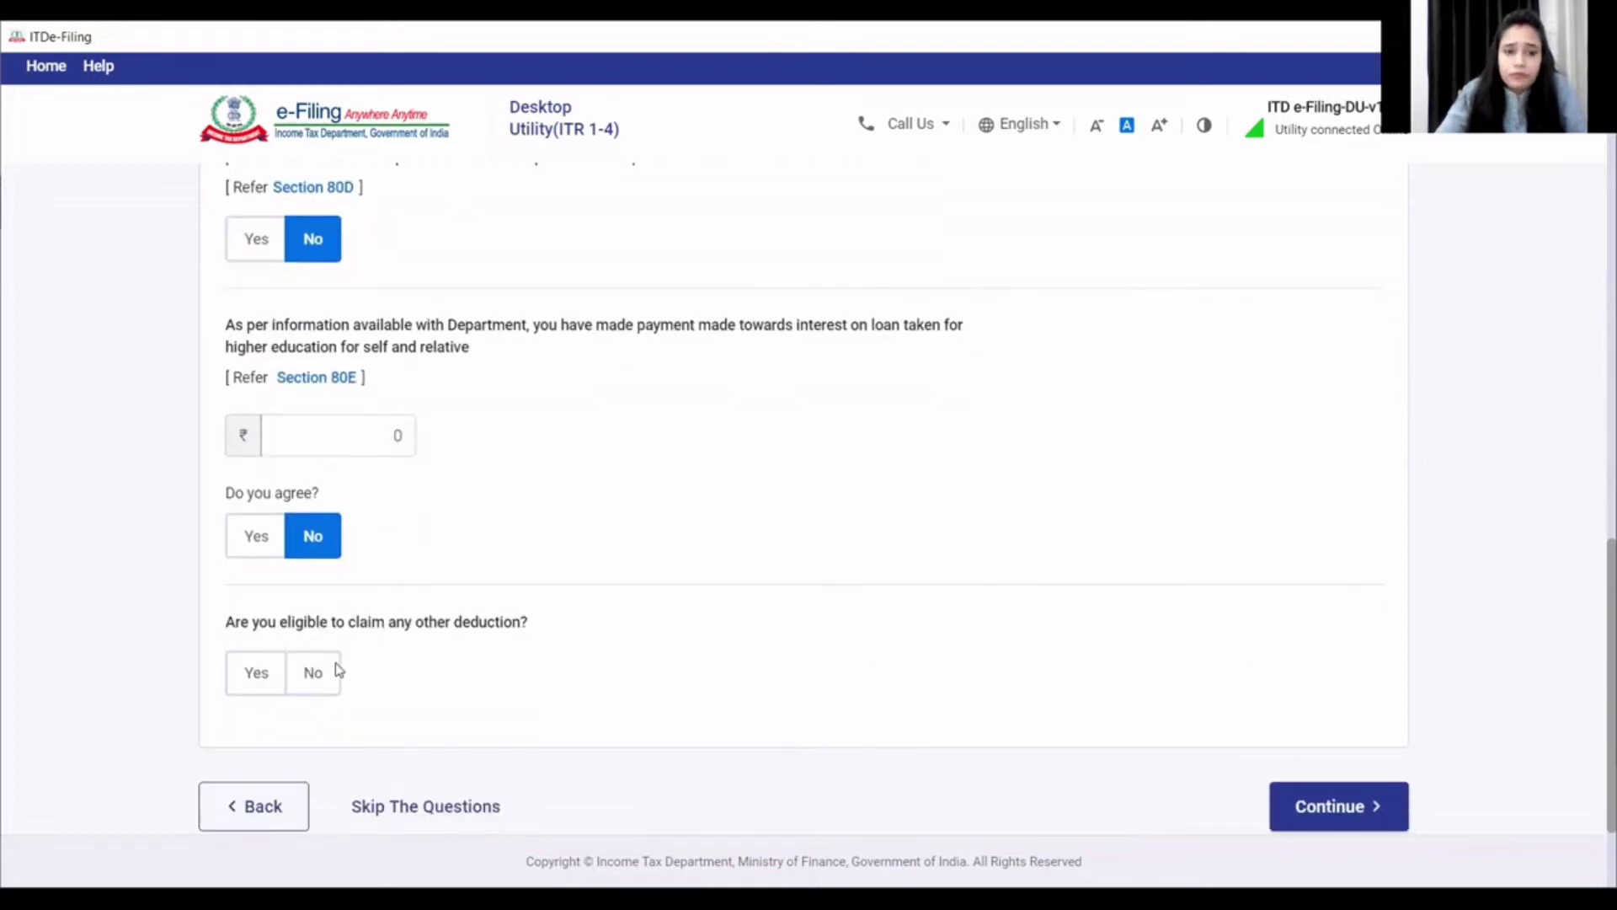
# - Claim other deductions: tick 80TTB with 250 as the amount, leaving 80TTA unticked
pyautogui.click(259, 674)
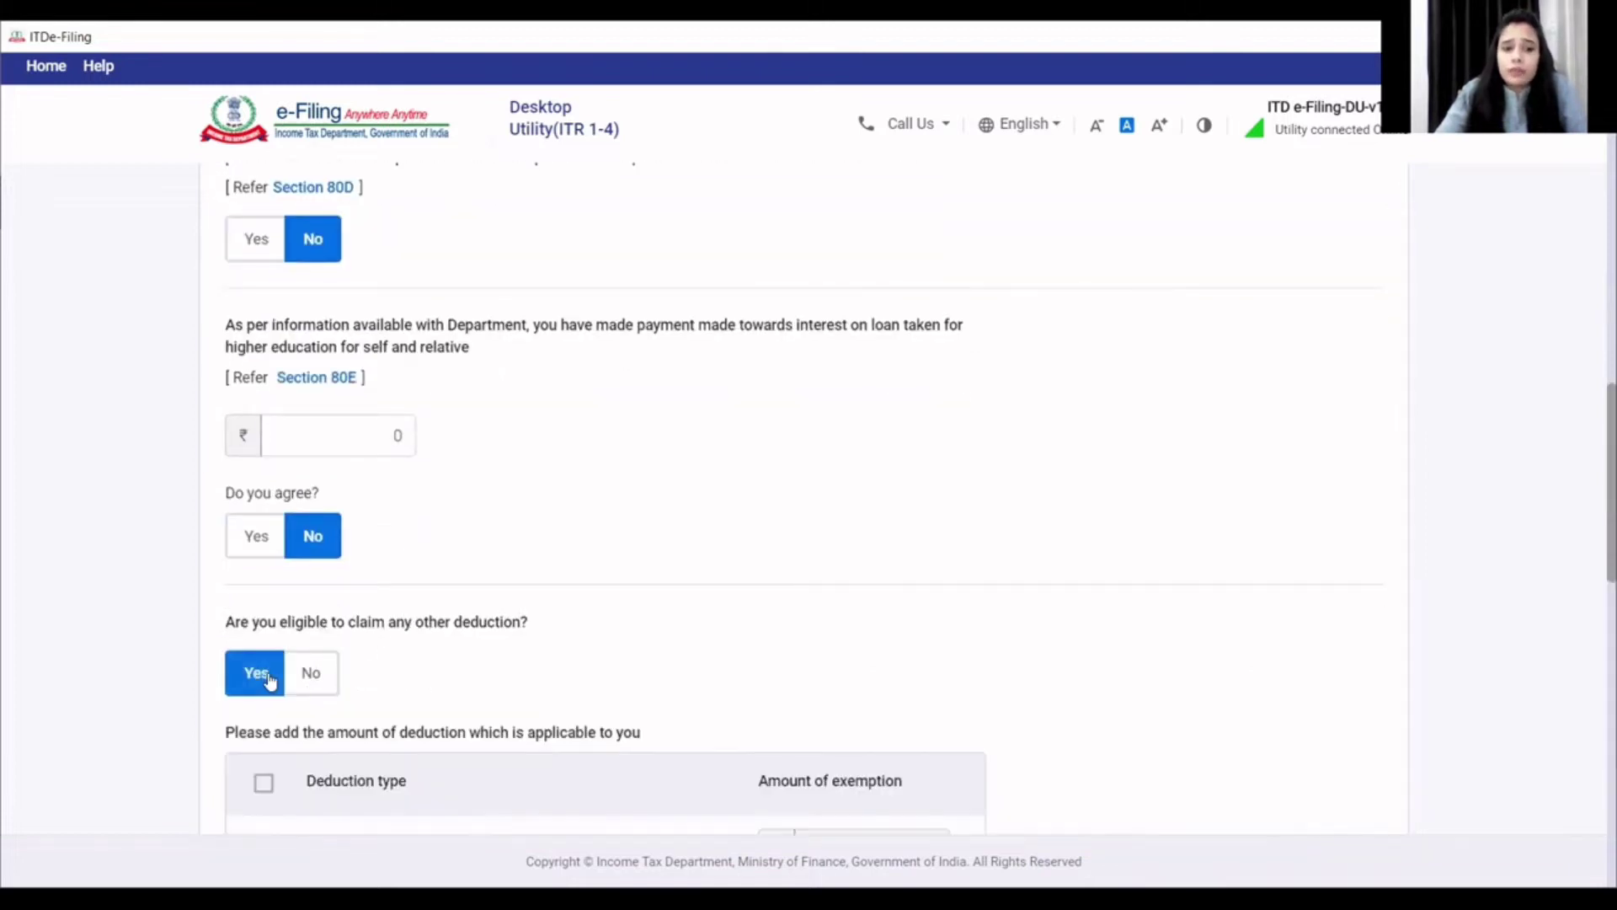
pyautogui.scroll(-6, 346, 678)
pyautogui.scroll(-2, 349, 681)
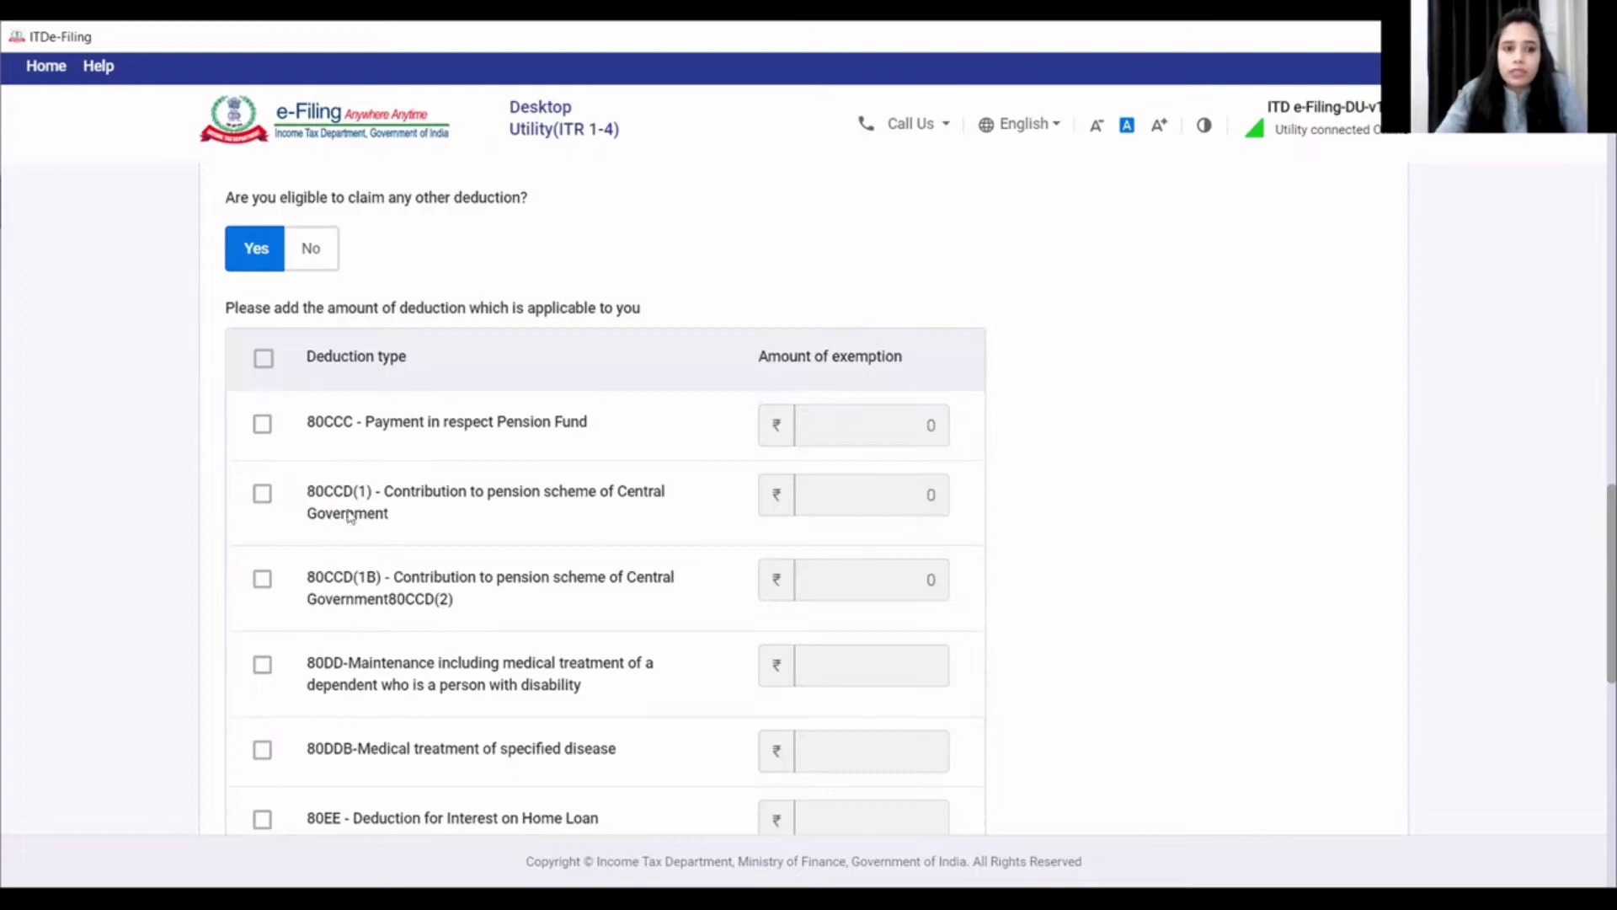
pyautogui.scroll(-10, 349, 573)
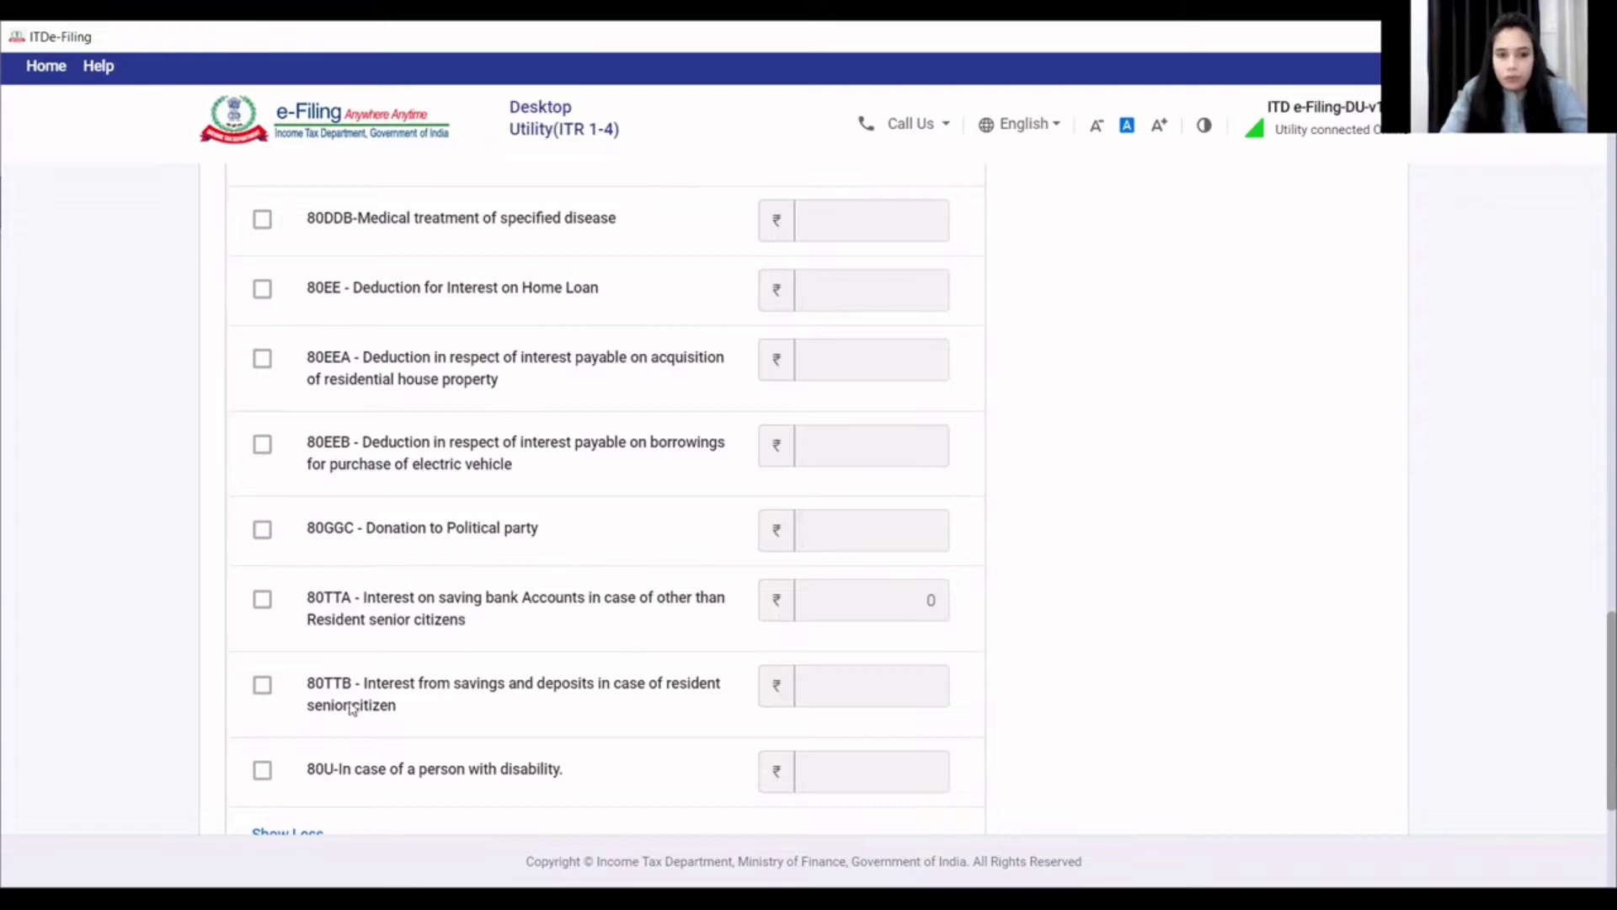
pyautogui.scroll(-3, 350, 706)
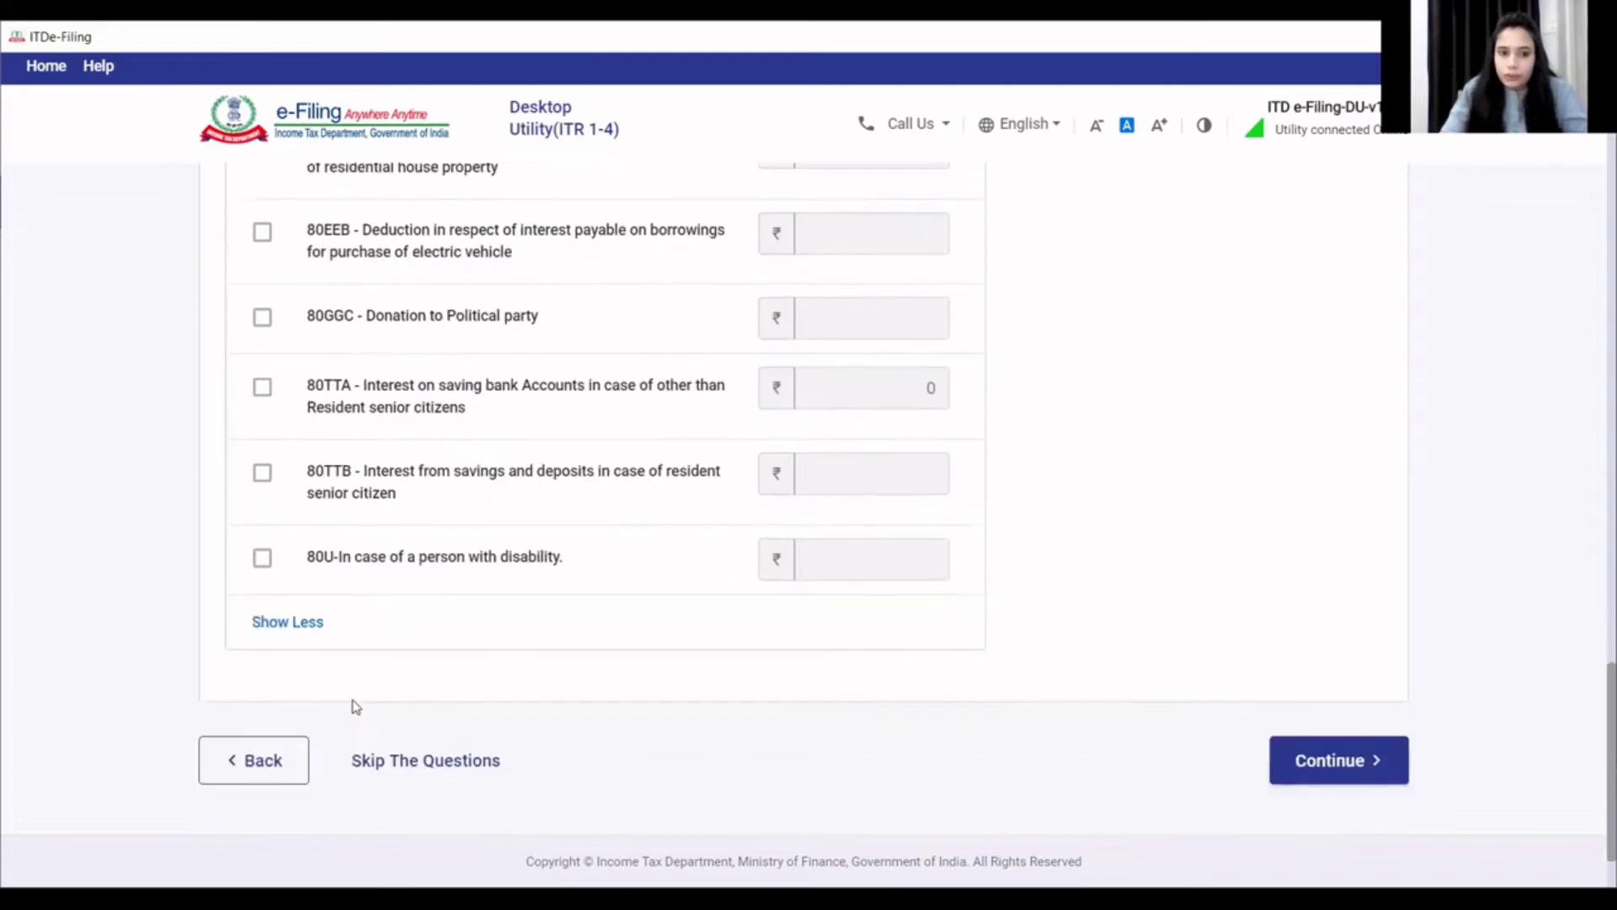
pyautogui.click(262, 389)
pyautogui.click(262, 389)
pyautogui.click(262, 473)
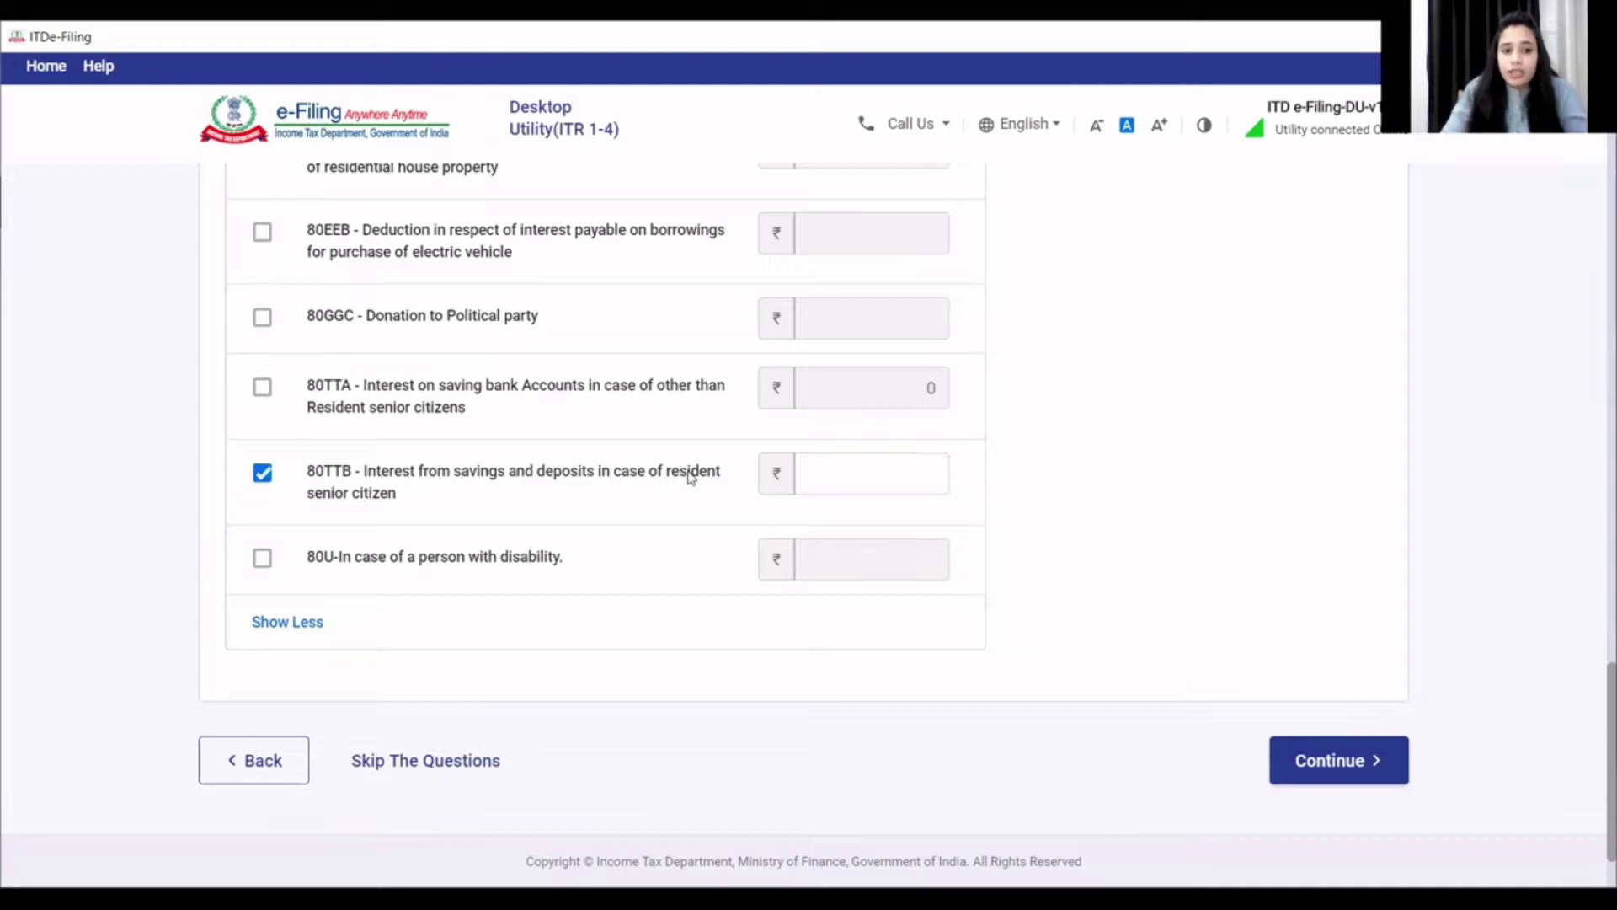
pyautogui.click(866, 473)
pyautogui.write('250')
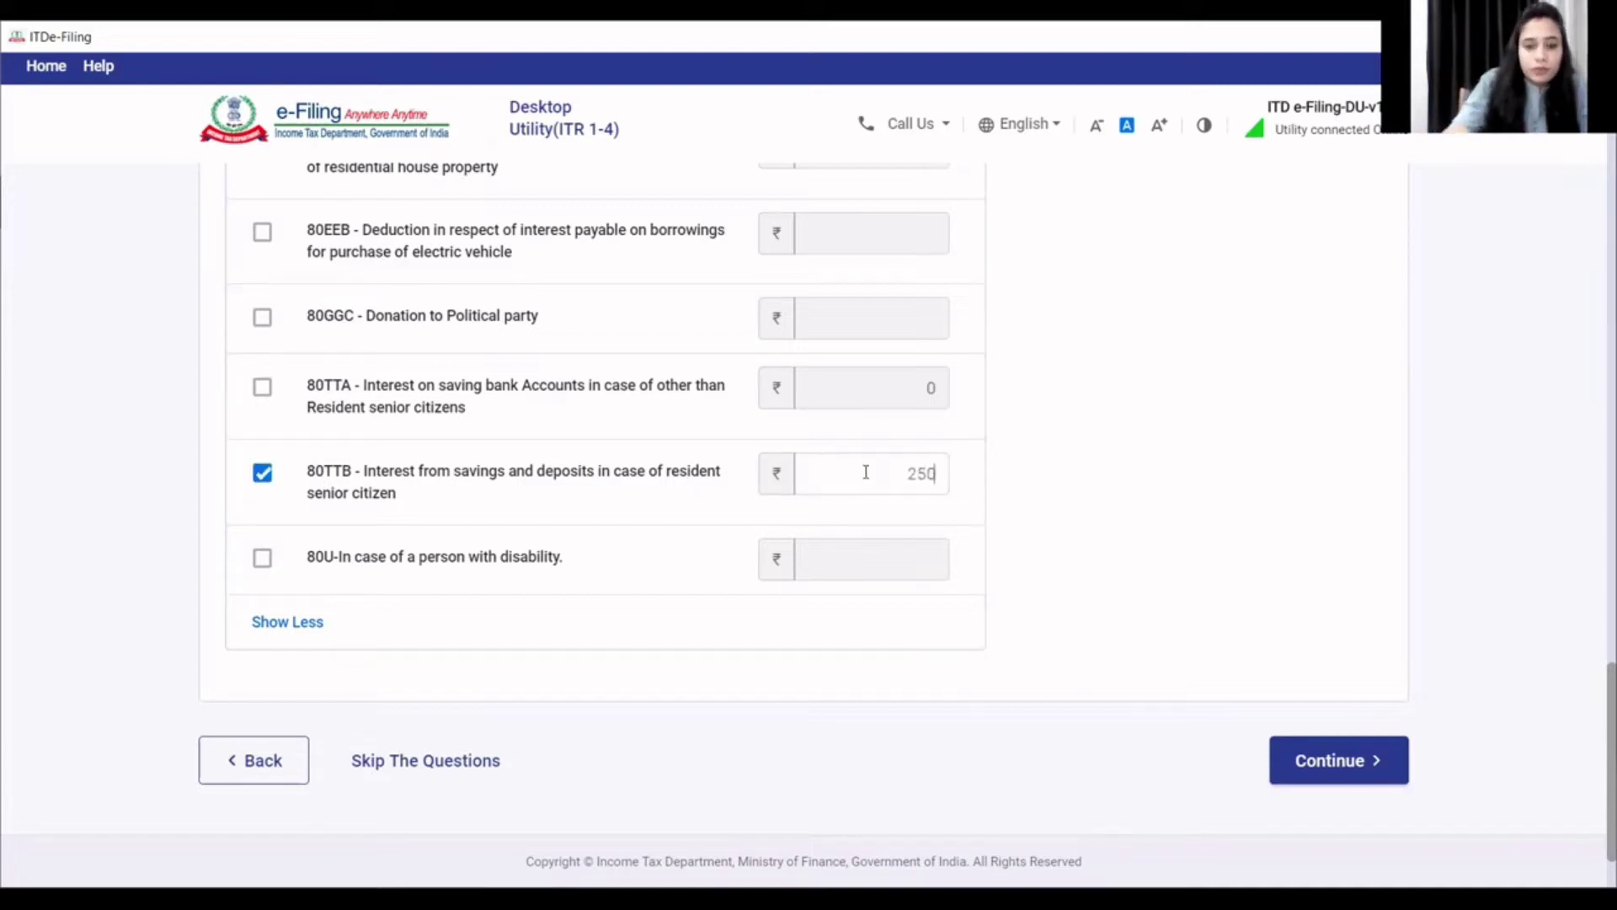
# - Answer the business questions: Yes for 44ADA; No for 44AD, 44AE and 35AD
pyautogui.click(1327, 755)
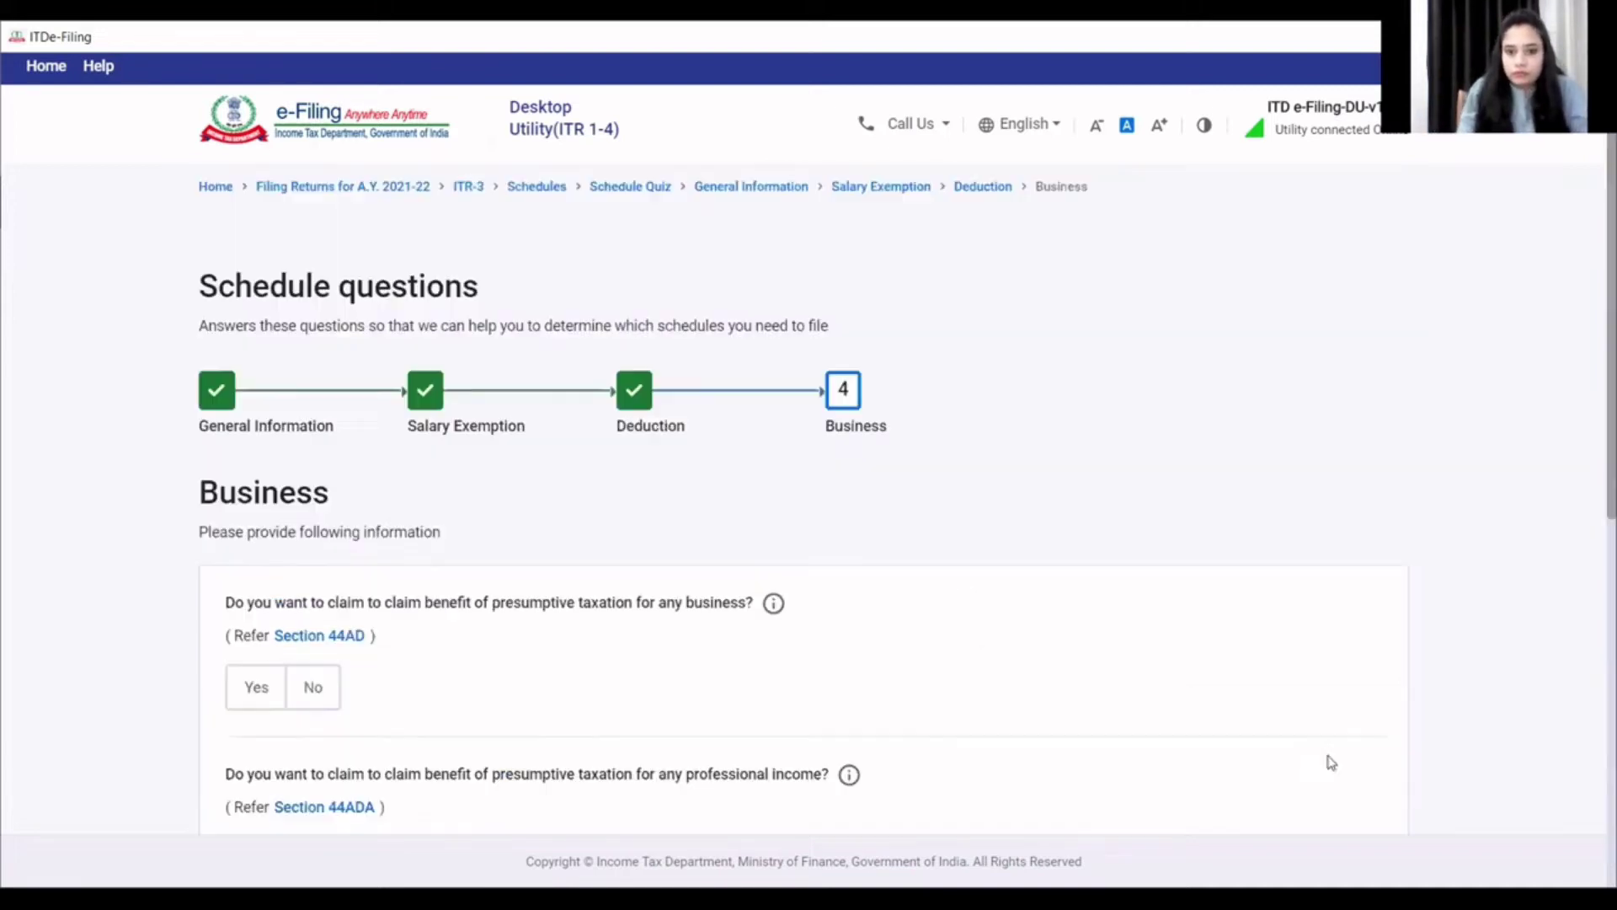
pyautogui.scroll(-3, 434, 464)
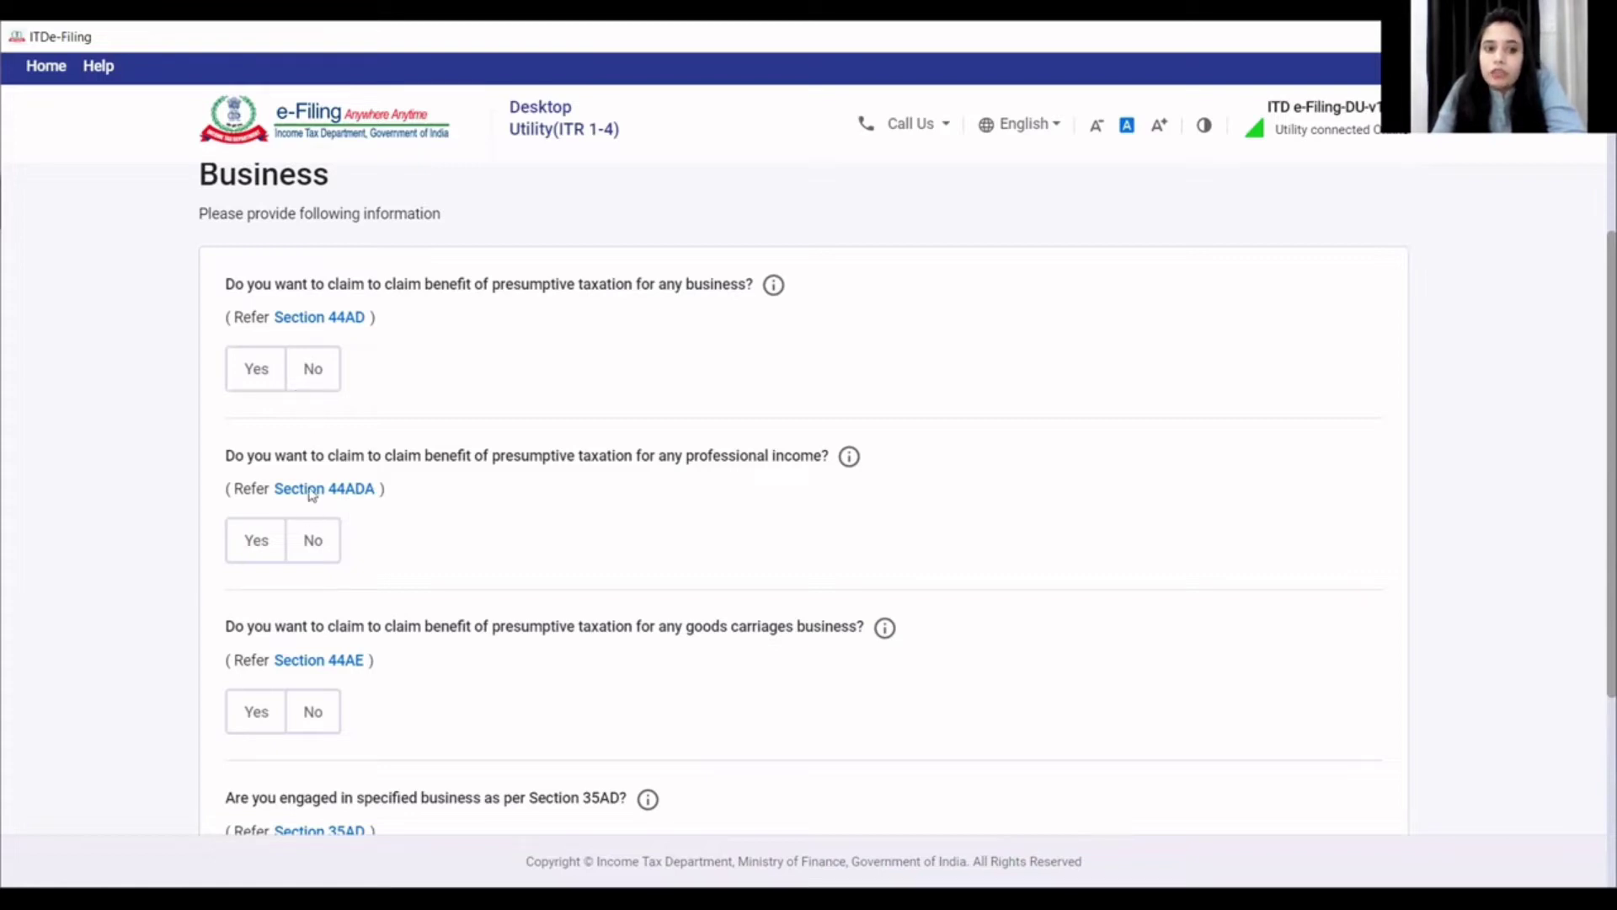
pyautogui.click(311, 375)
pyautogui.click(262, 549)
pyautogui.scroll(-1, 264, 552)
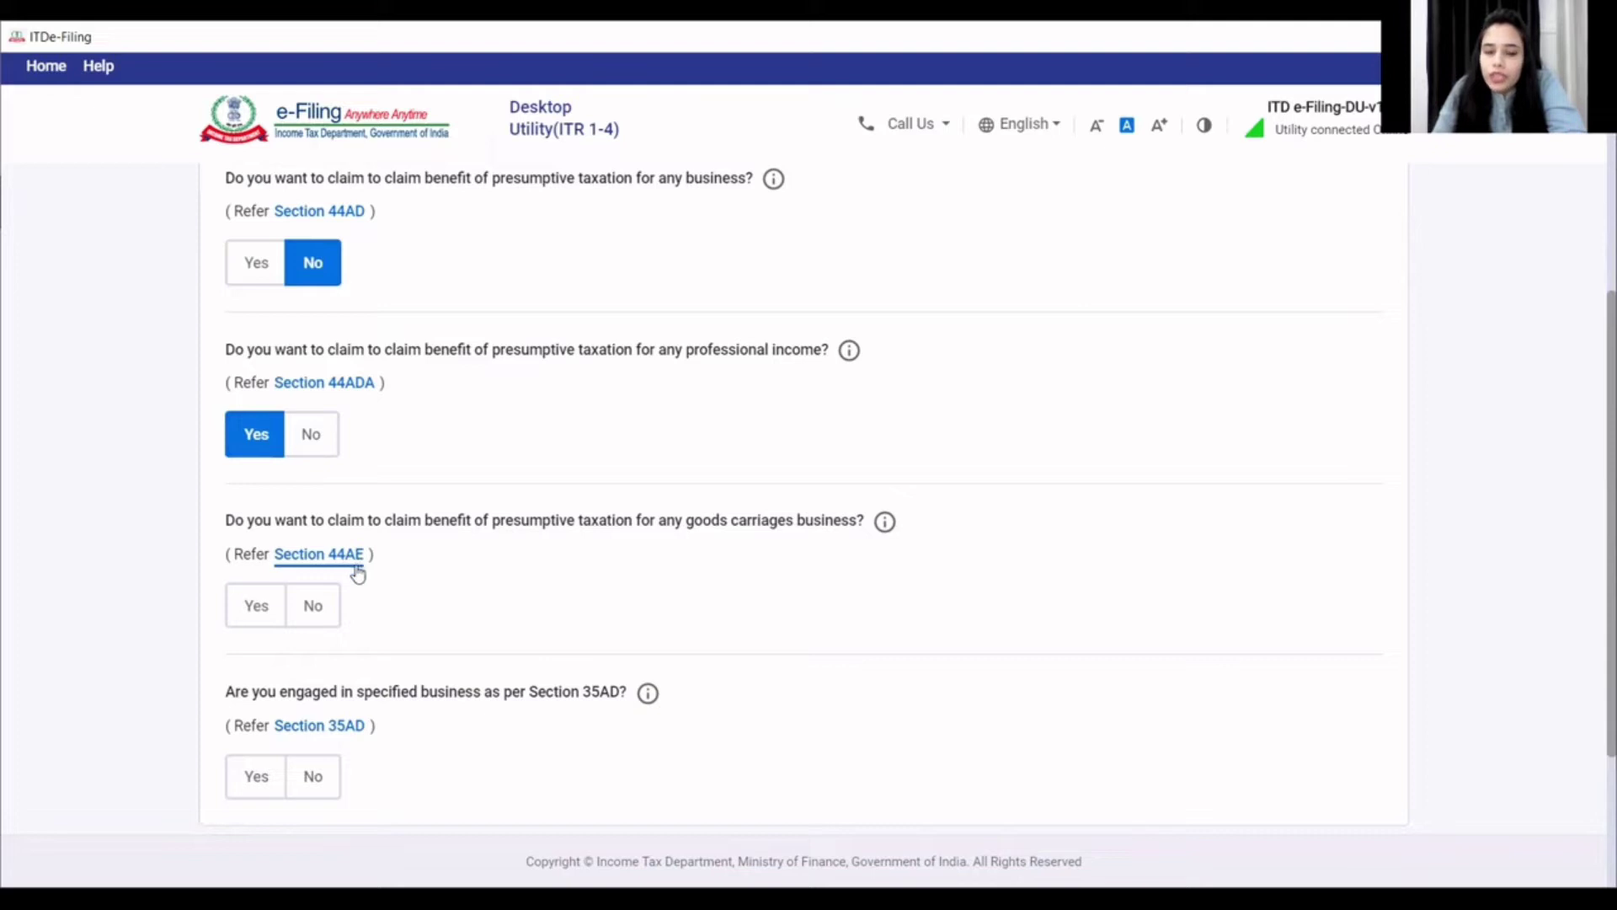
pyautogui.click(314, 606)
pyautogui.scroll(-2, 314, 613)
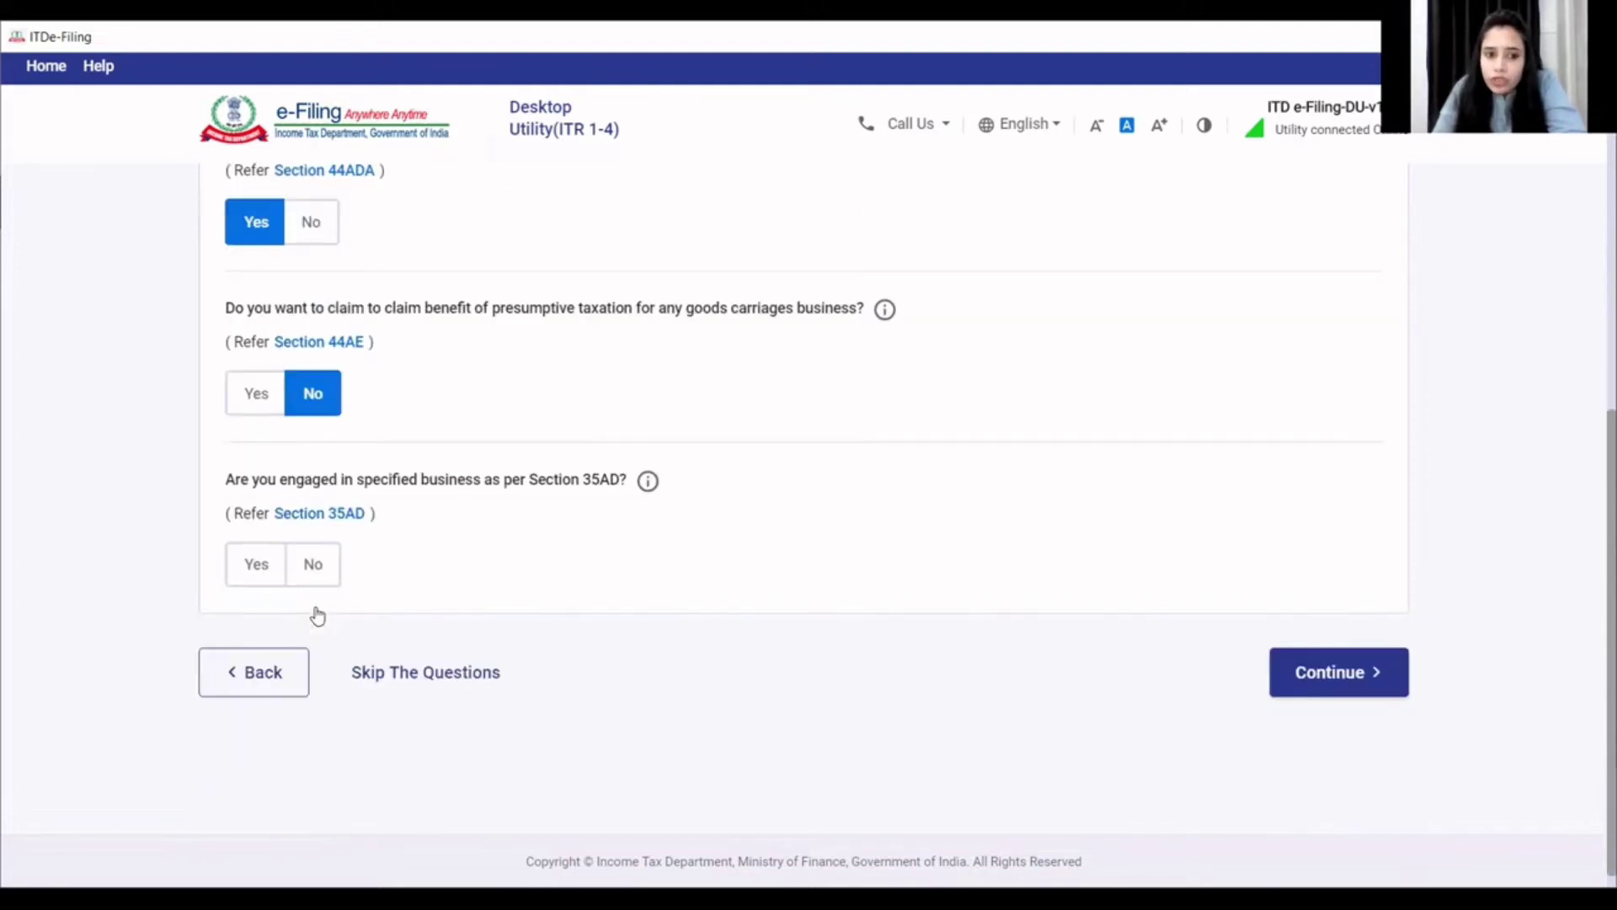
pyautogui.click(322, 563)
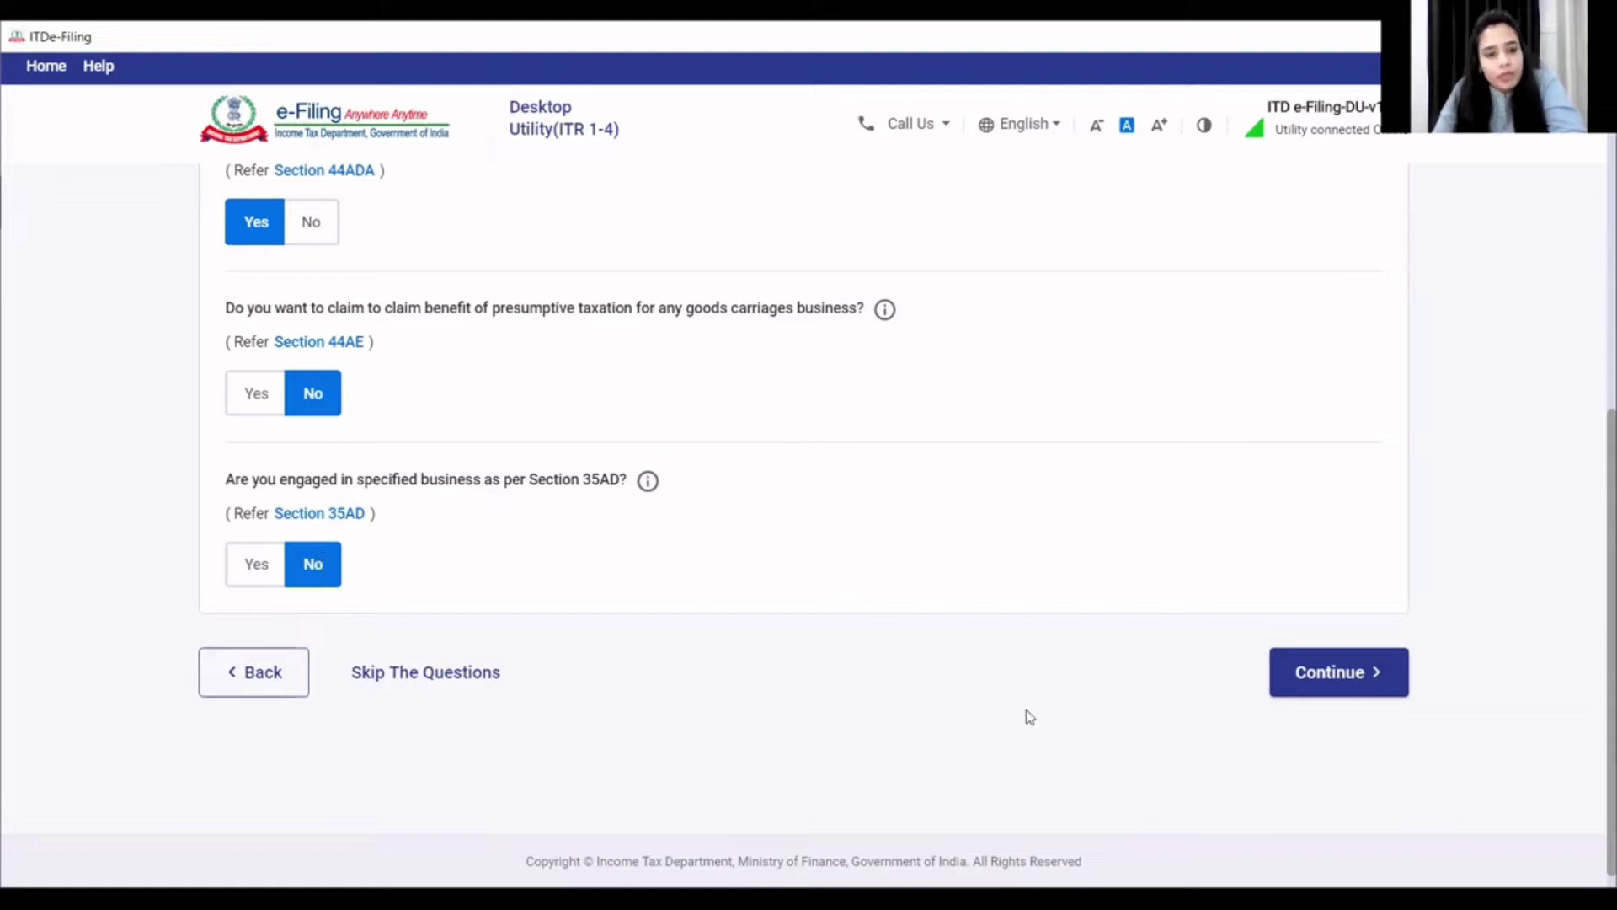
pyautogui.click(1314, 671)
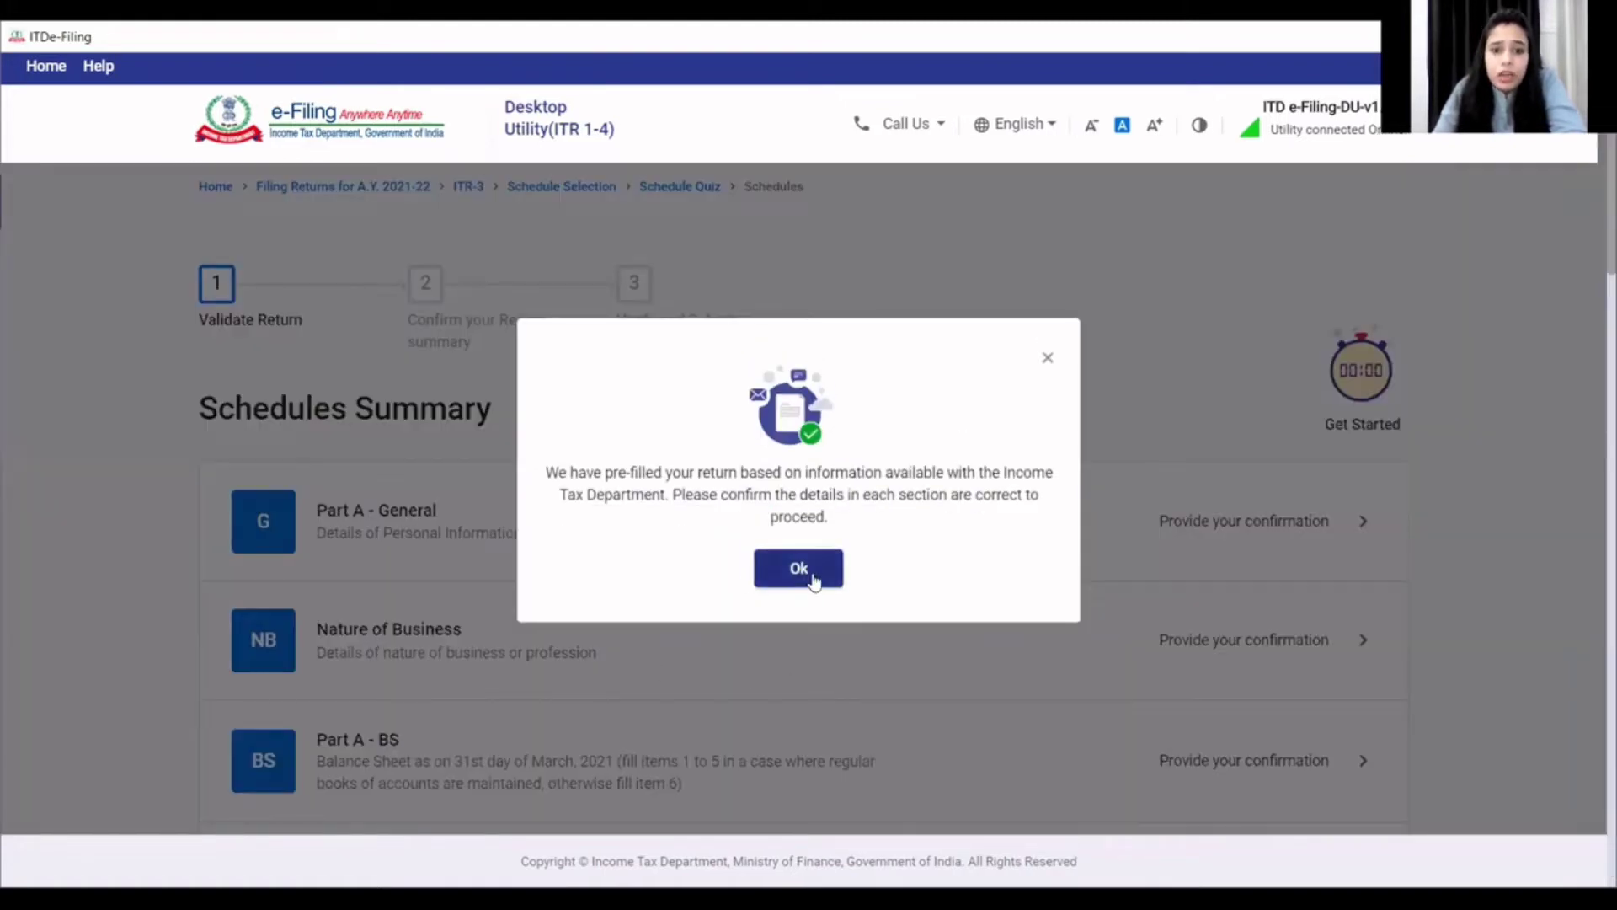
# - In Part A - General, set residential status to Resident under the 182-days condition
pyautogui.click(798, 567)
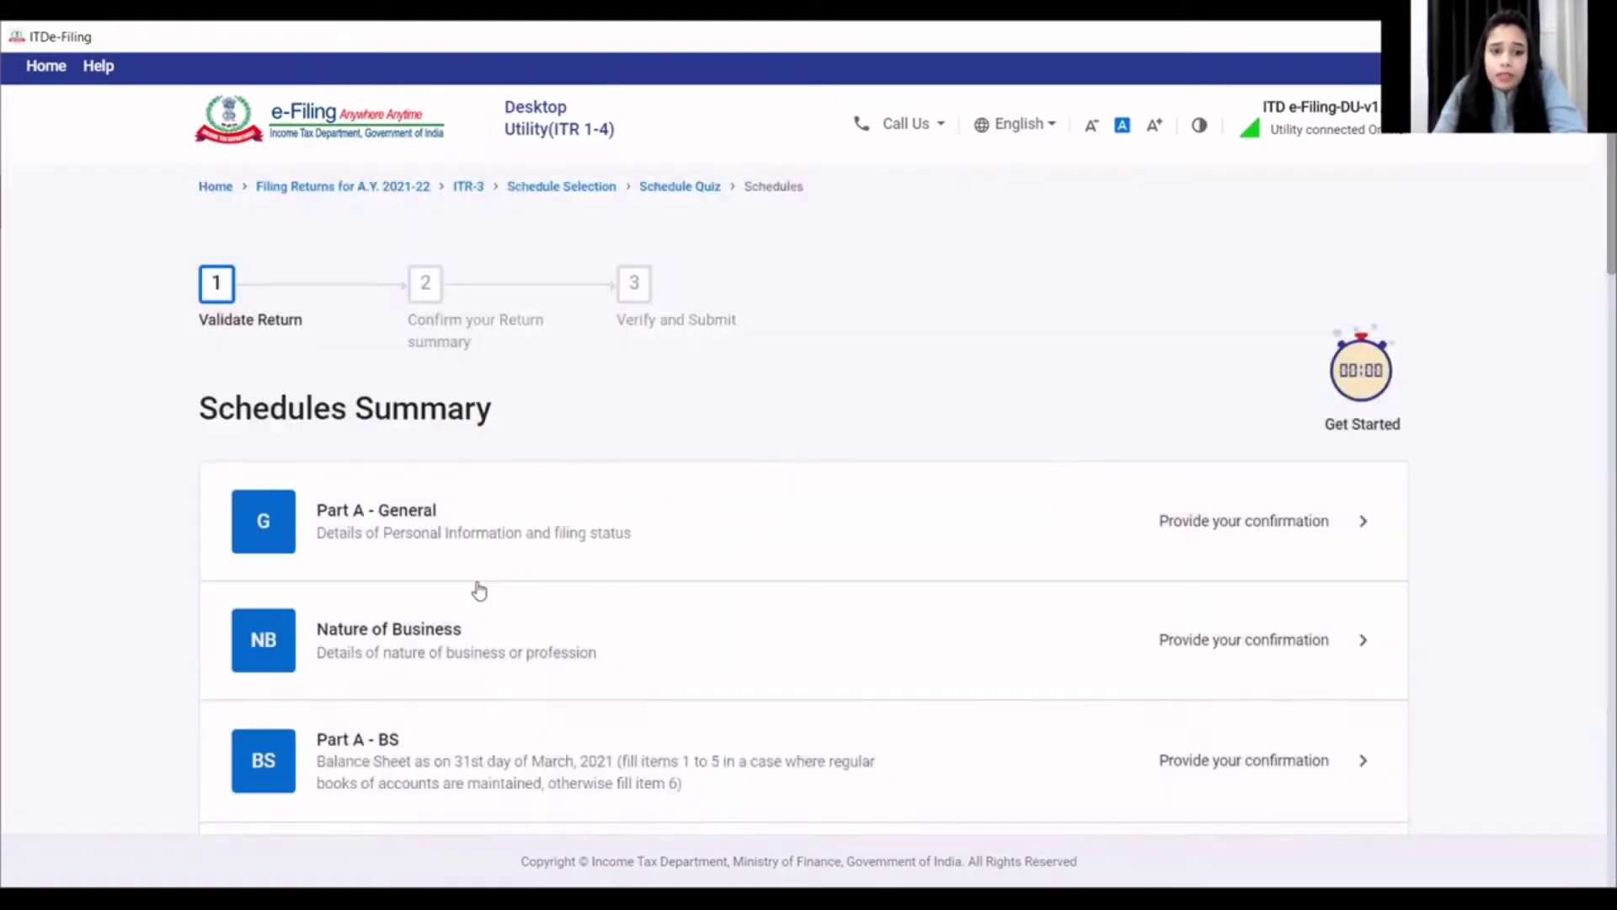
pyautogui.scroll(-1, 459, 588)
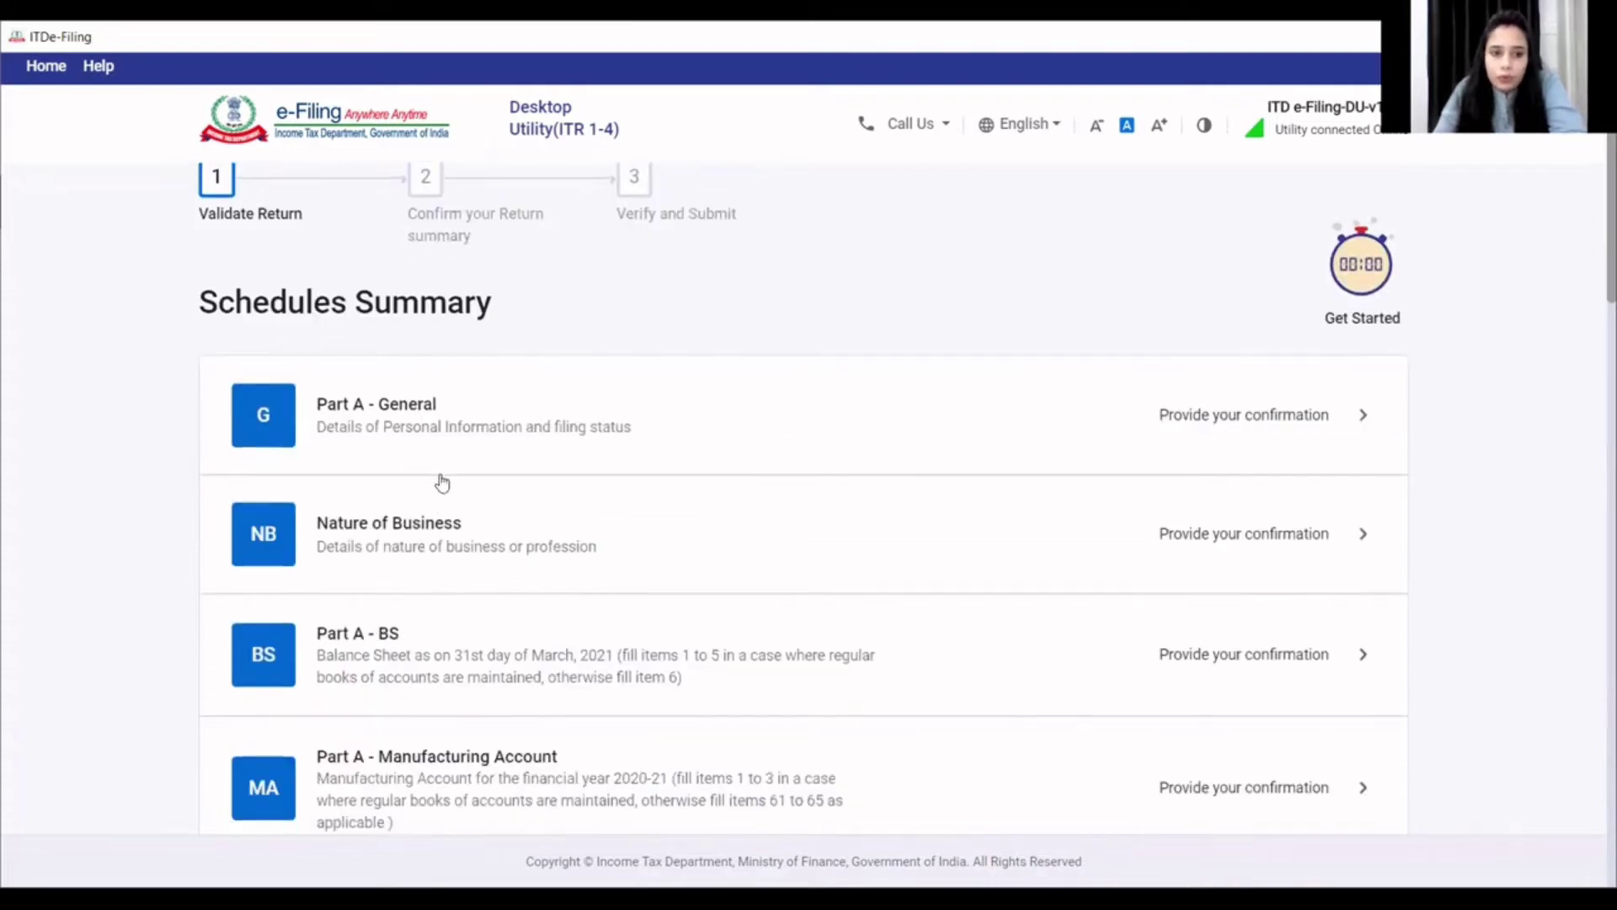
pyautogui.click(461, 434)
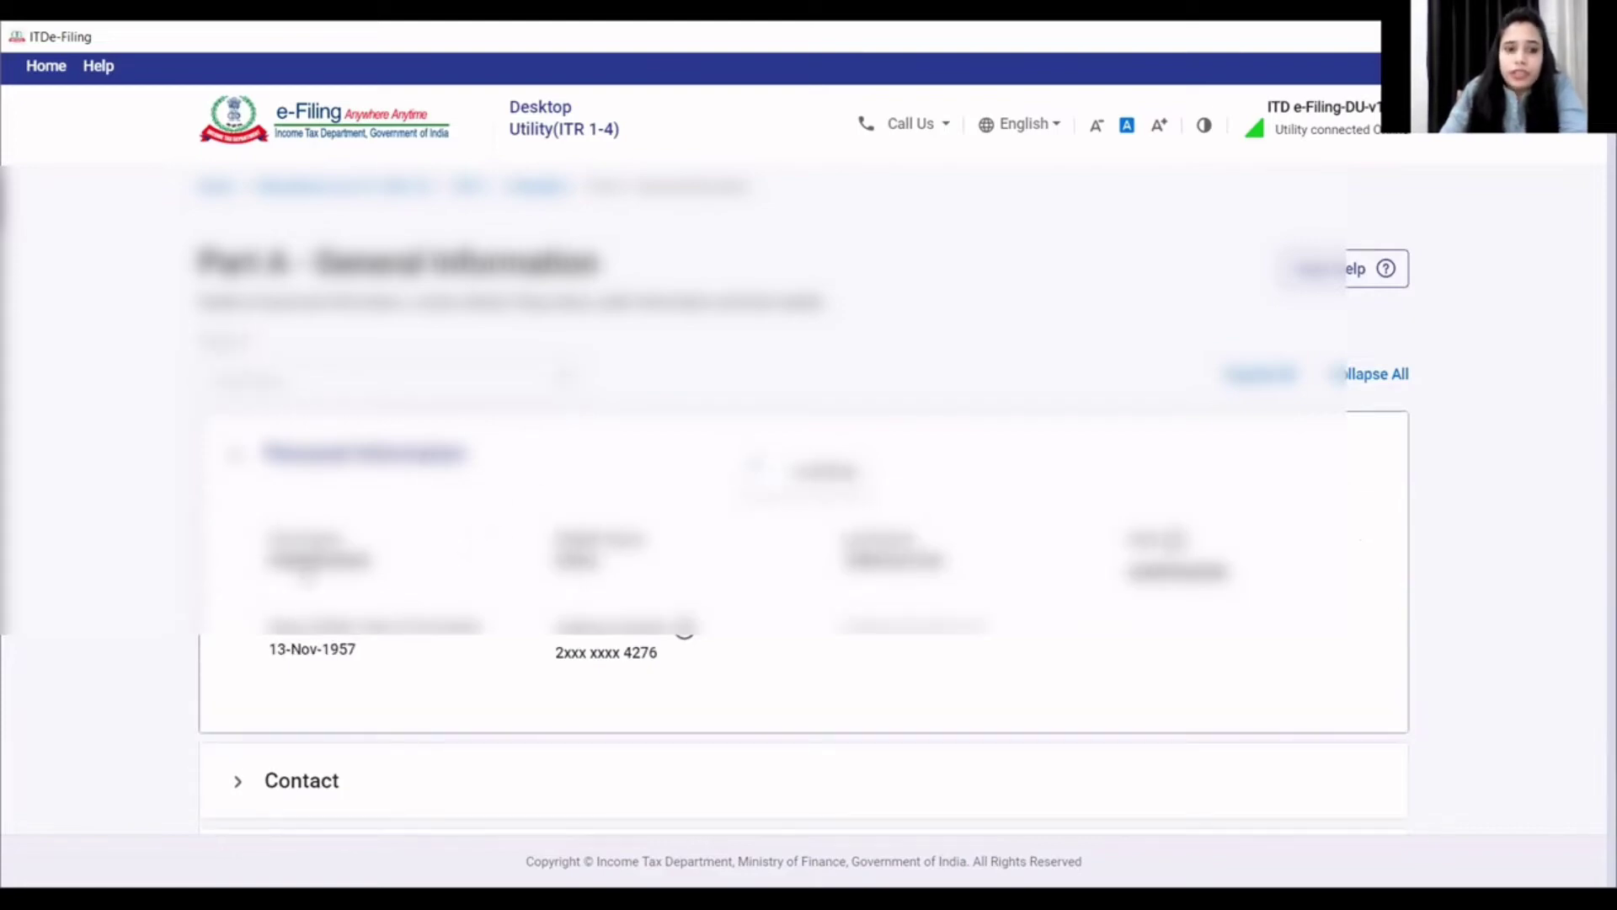
pyautogui.scroll(-5, 513, 598)
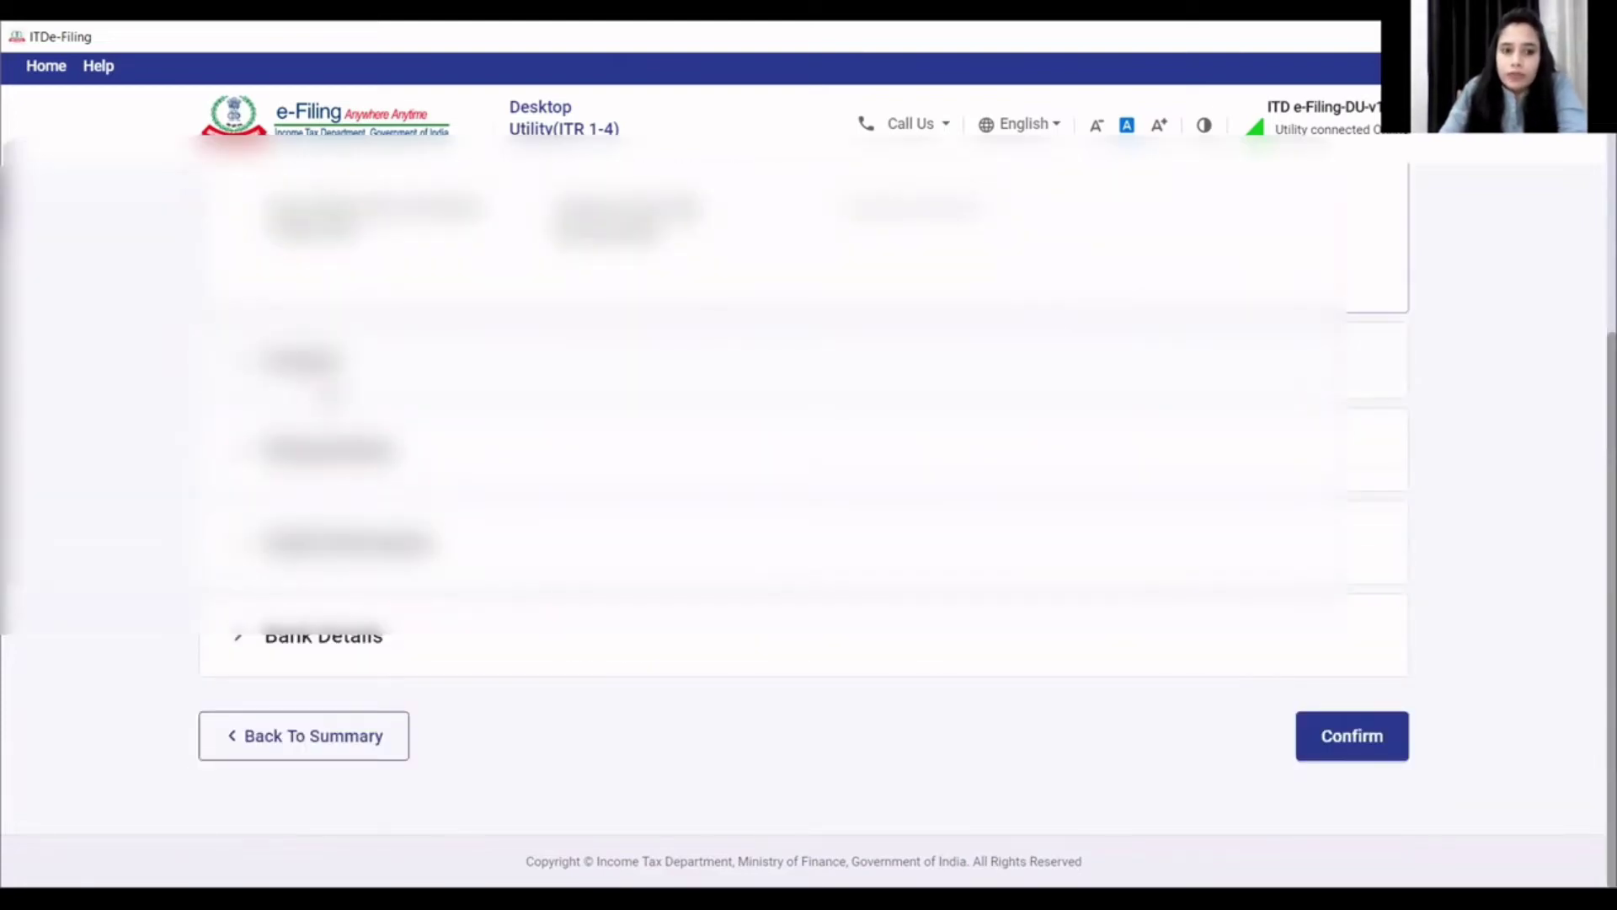
pyautogui.click(312, 459)
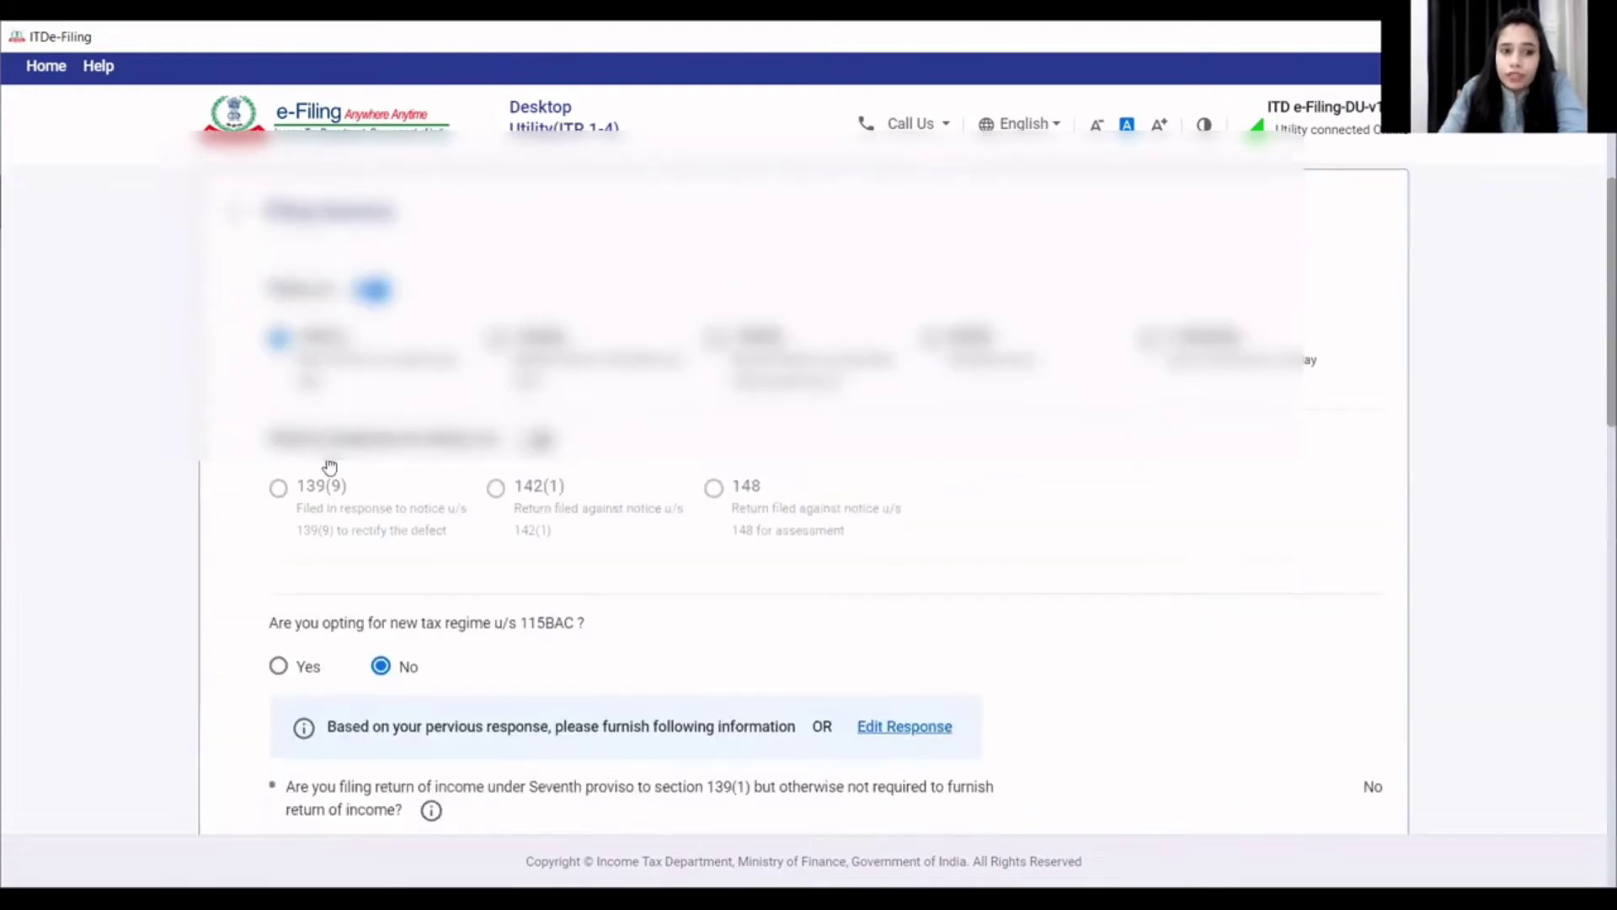
pyautogui.scroll(-3, 336, 531)
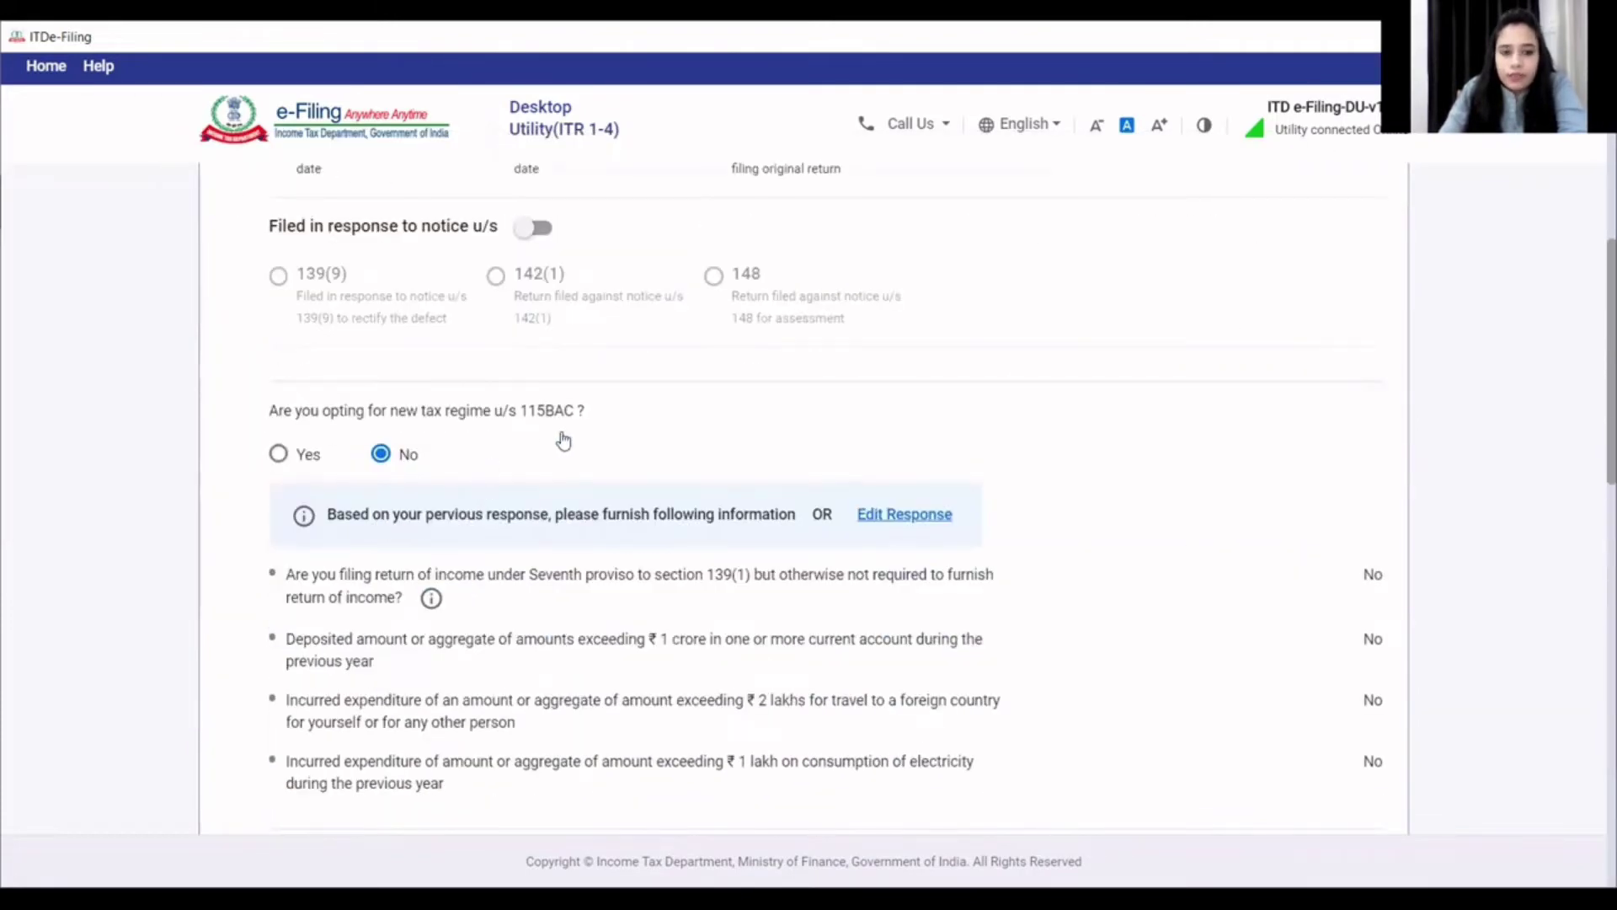
pyautogui.scroll(-4, 426, 497)
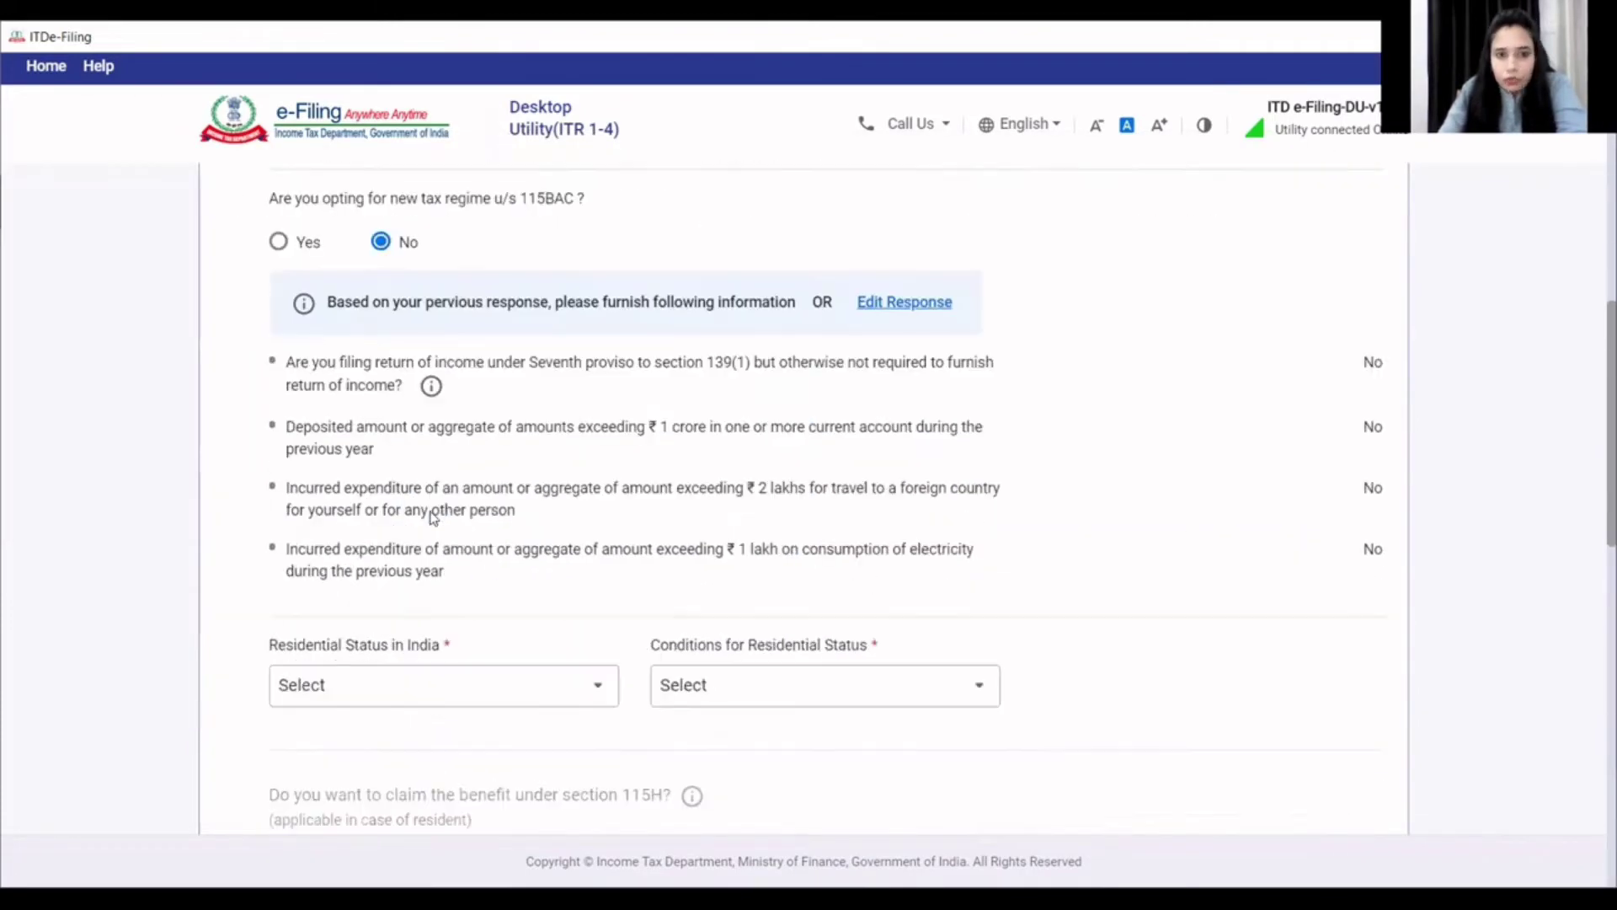
pyautogui.click(455, 593)
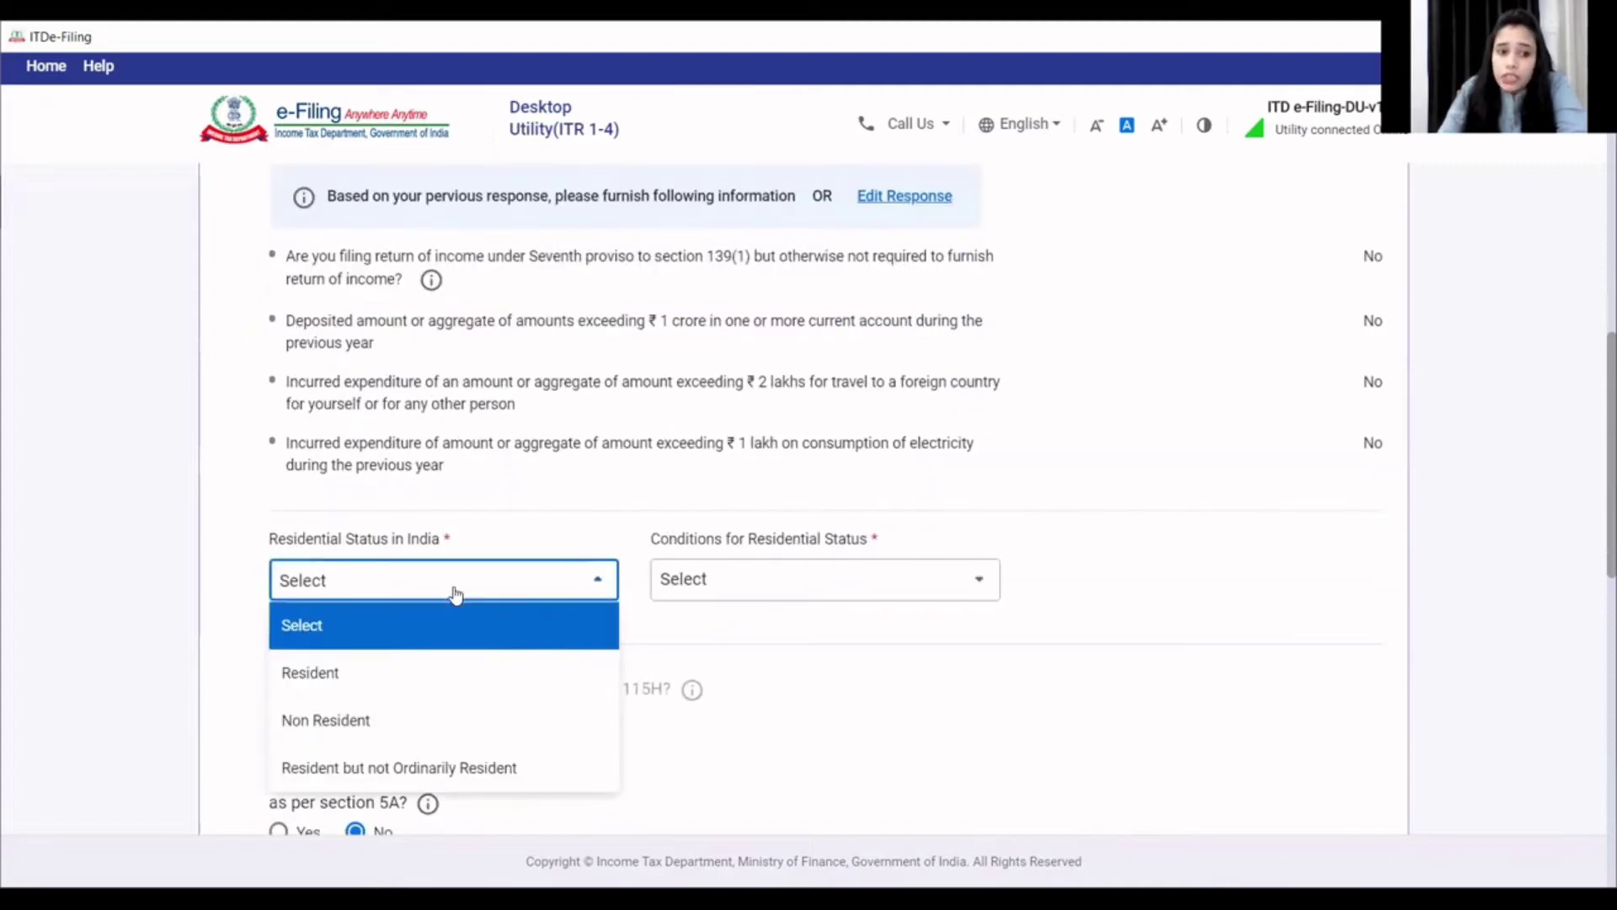
pyautogui.click(426, 671)
pyautogui.click(752, 590)
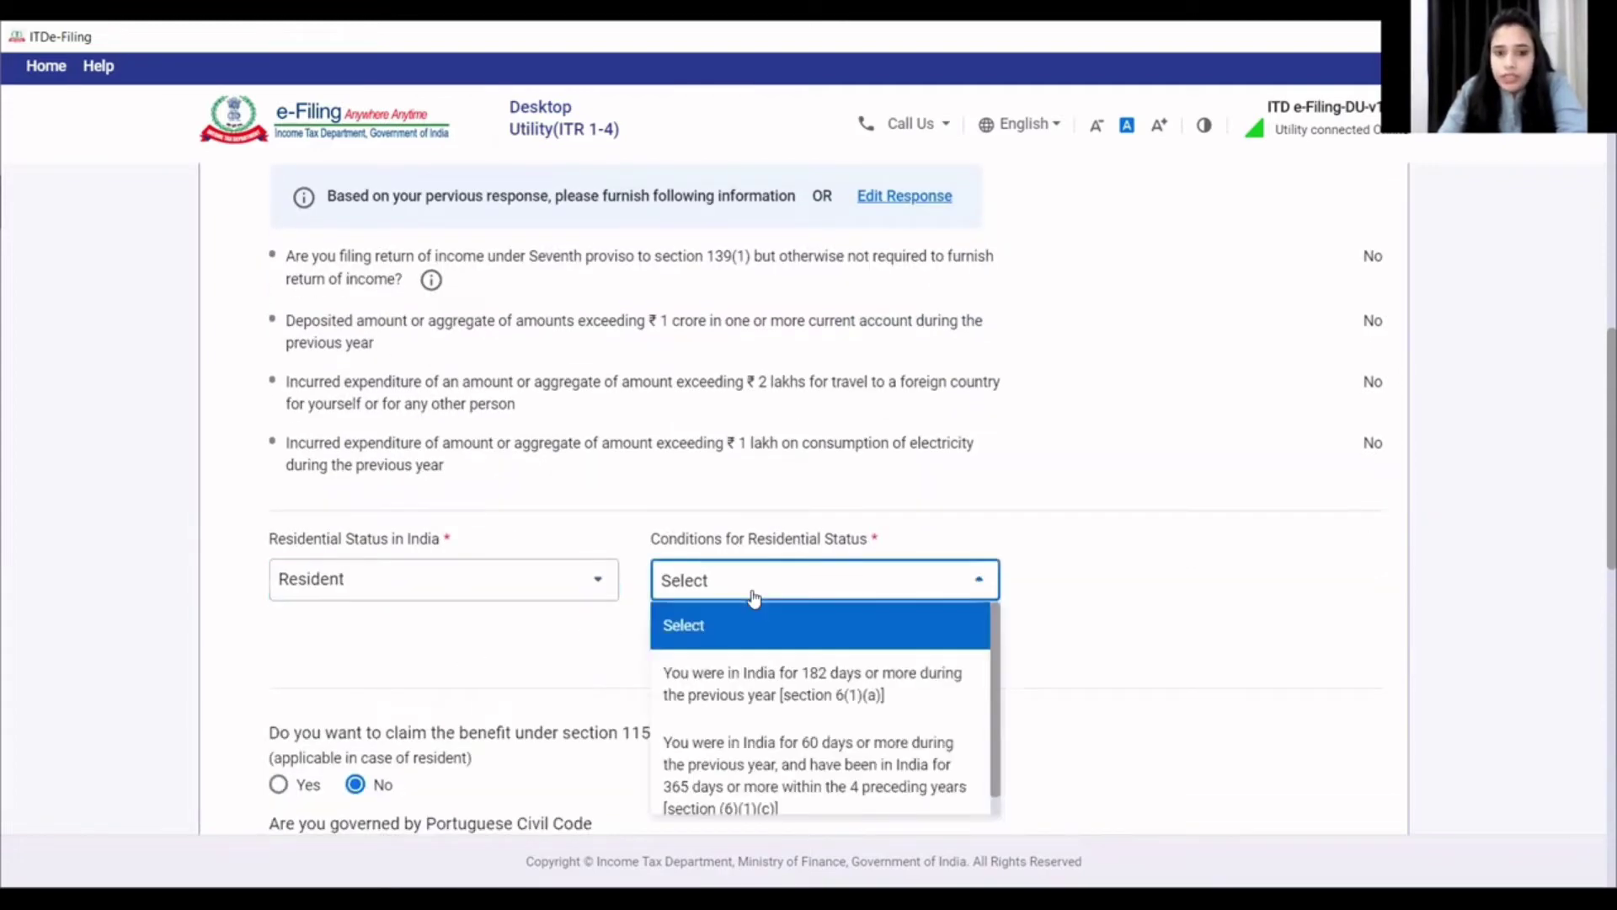
pyautogui.click(746, 692)
# - Answer No to being a firm partner and save the Filing Section
pyautogui.scroll(-6, 699, 674)
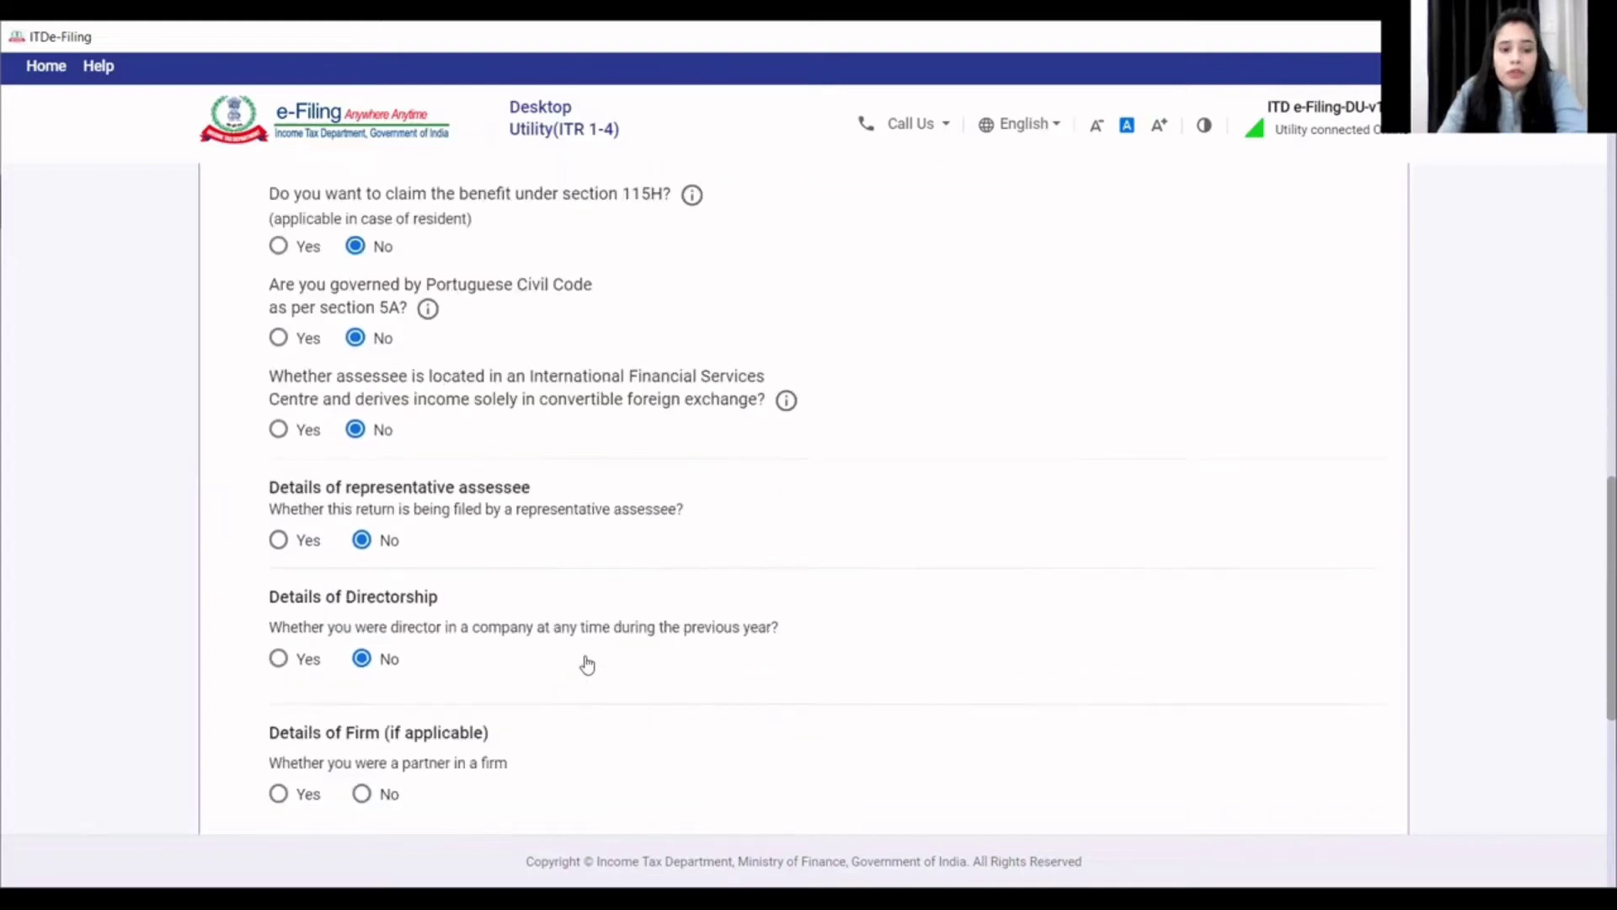
pyautogui.scroll(1, 396, 422)
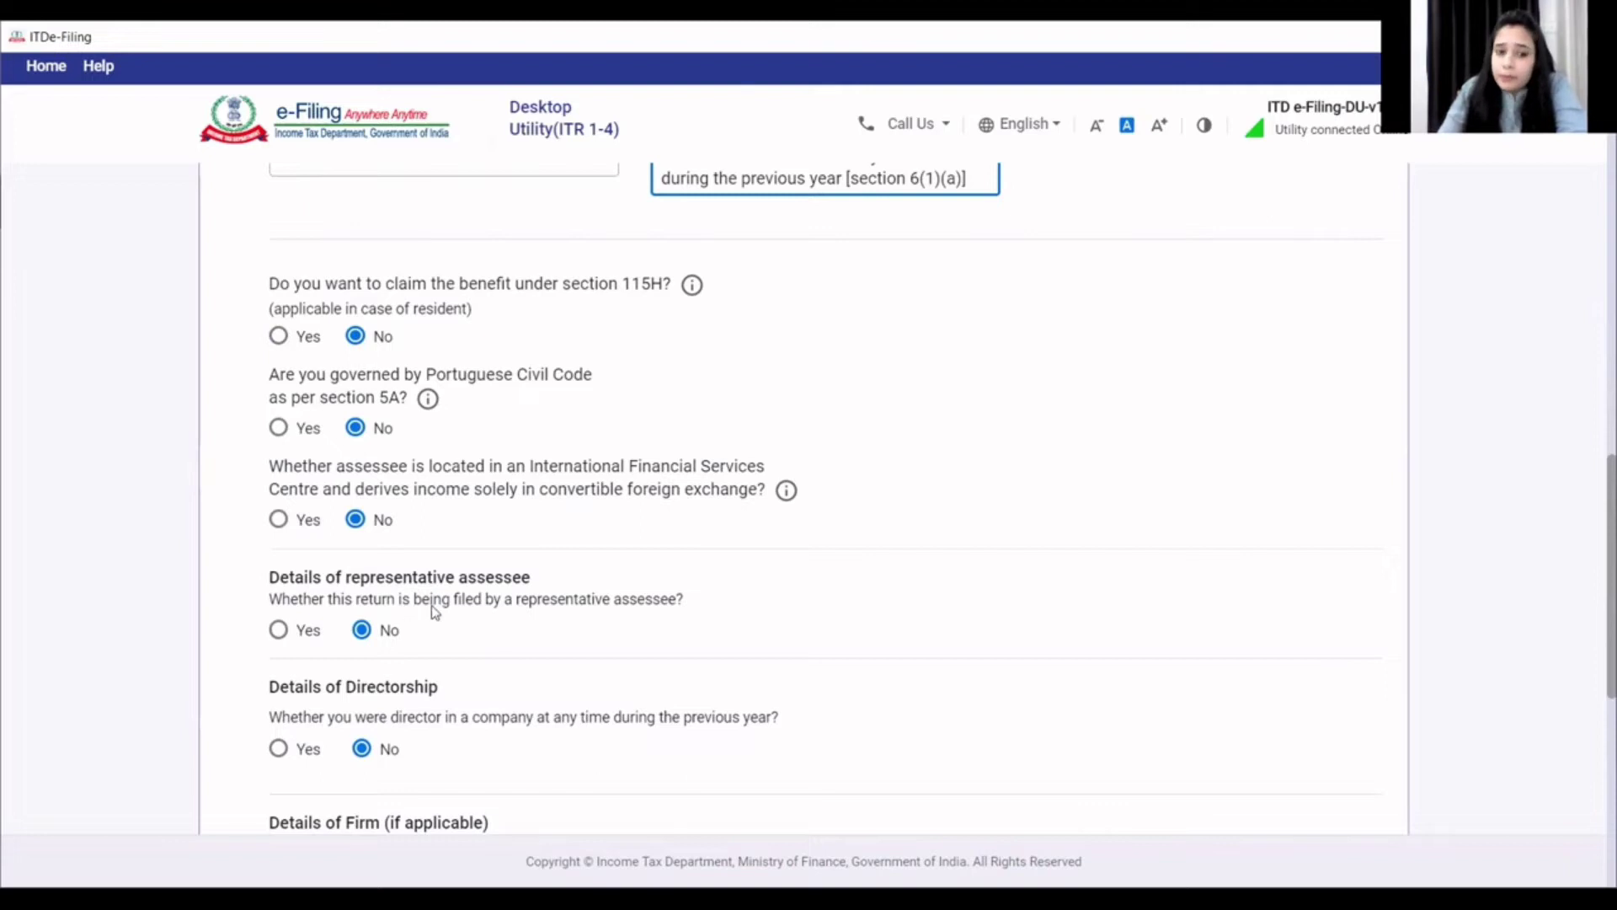
pyautogui.scroll(-2, 434, 623)
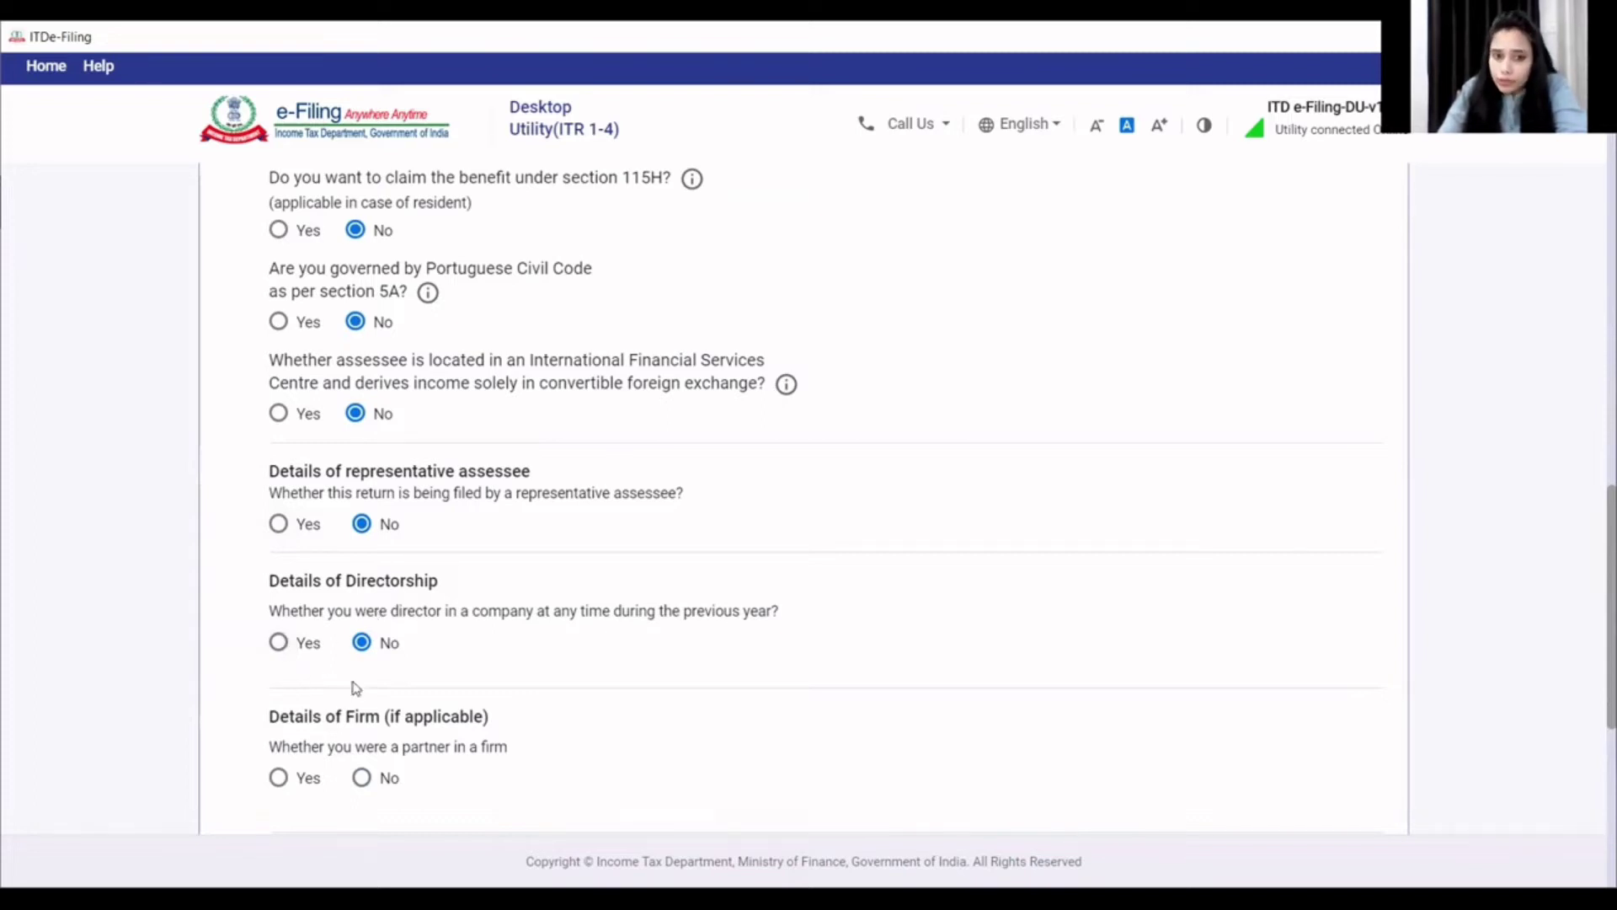
pyautogui.scroll(-1, 352, 688)
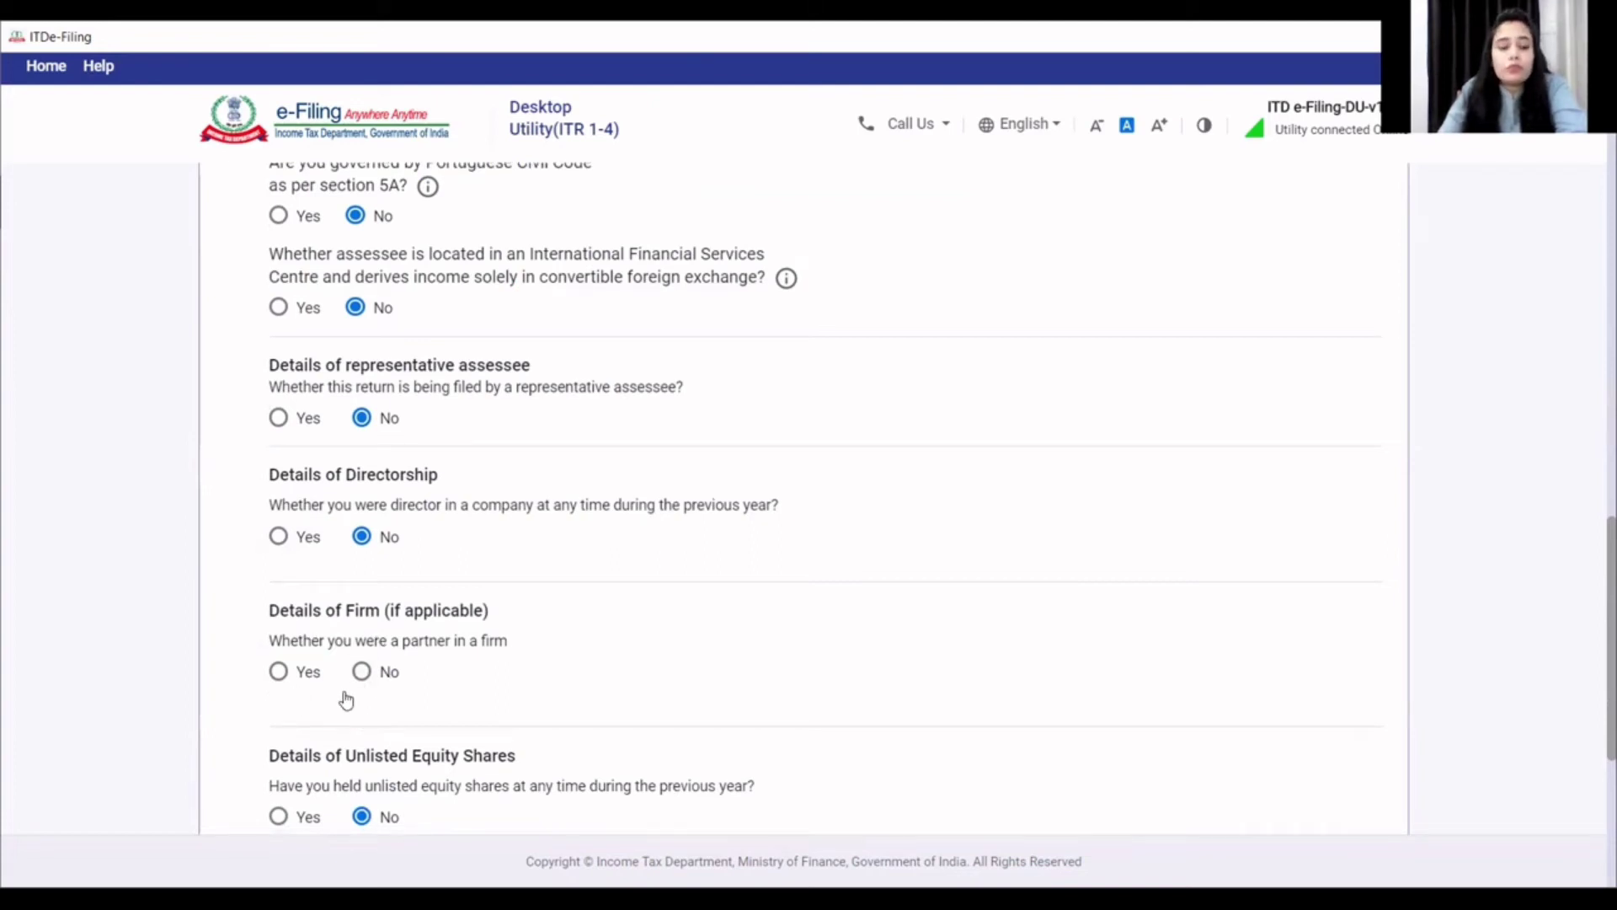
pyautogui.click(376, 672)
pyautogui.scroll(-3, 375, 661)
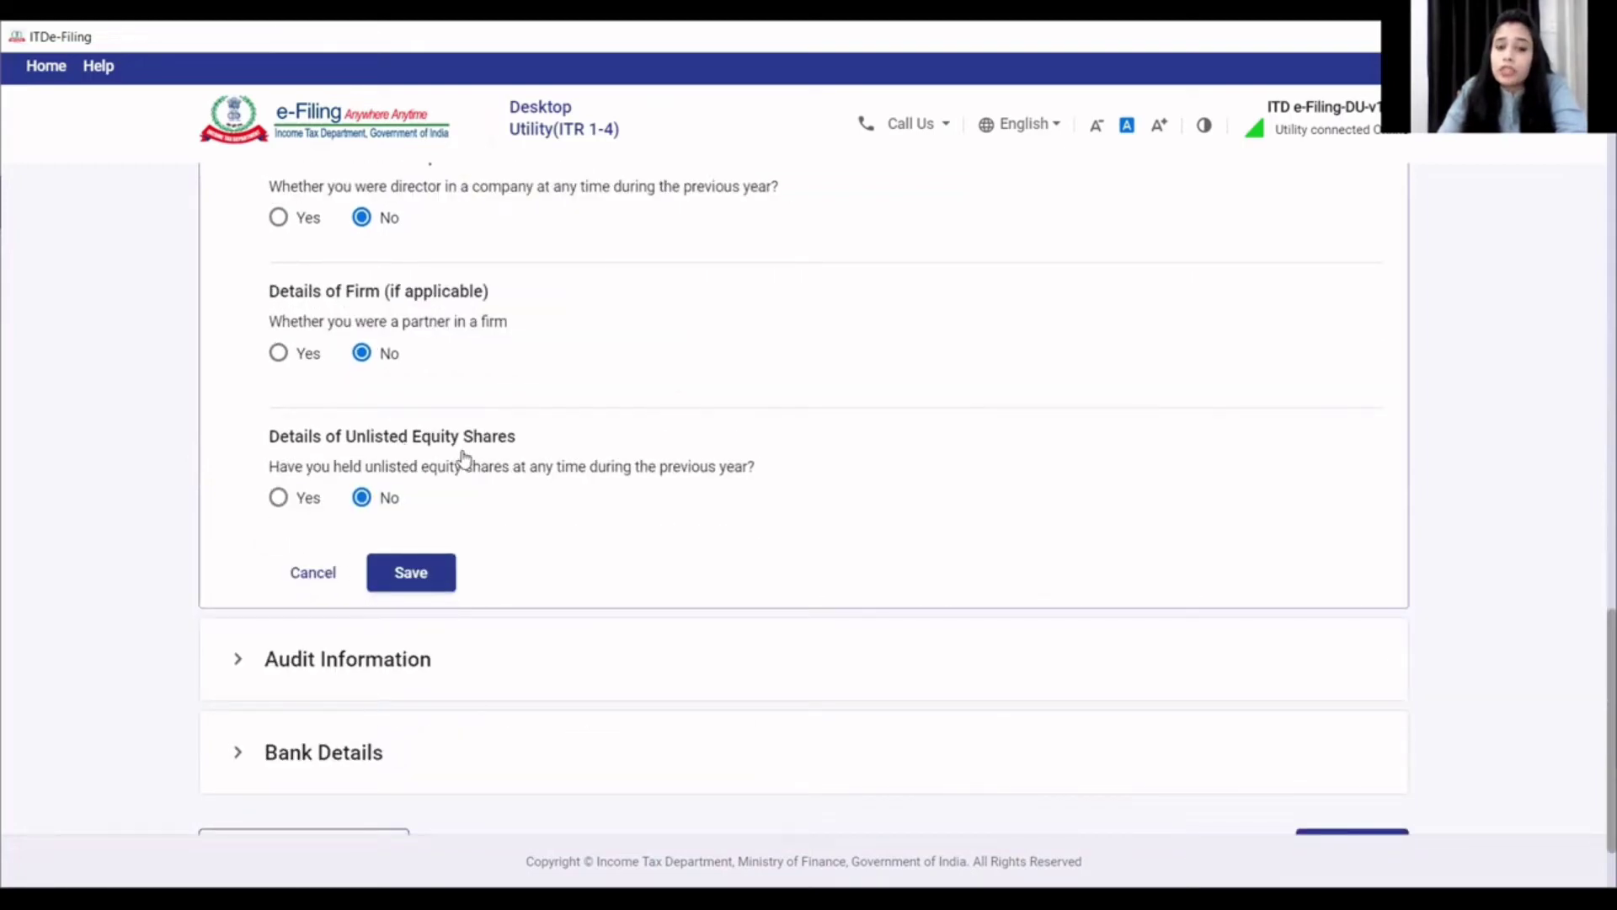
pyautogui.click(432, 587)
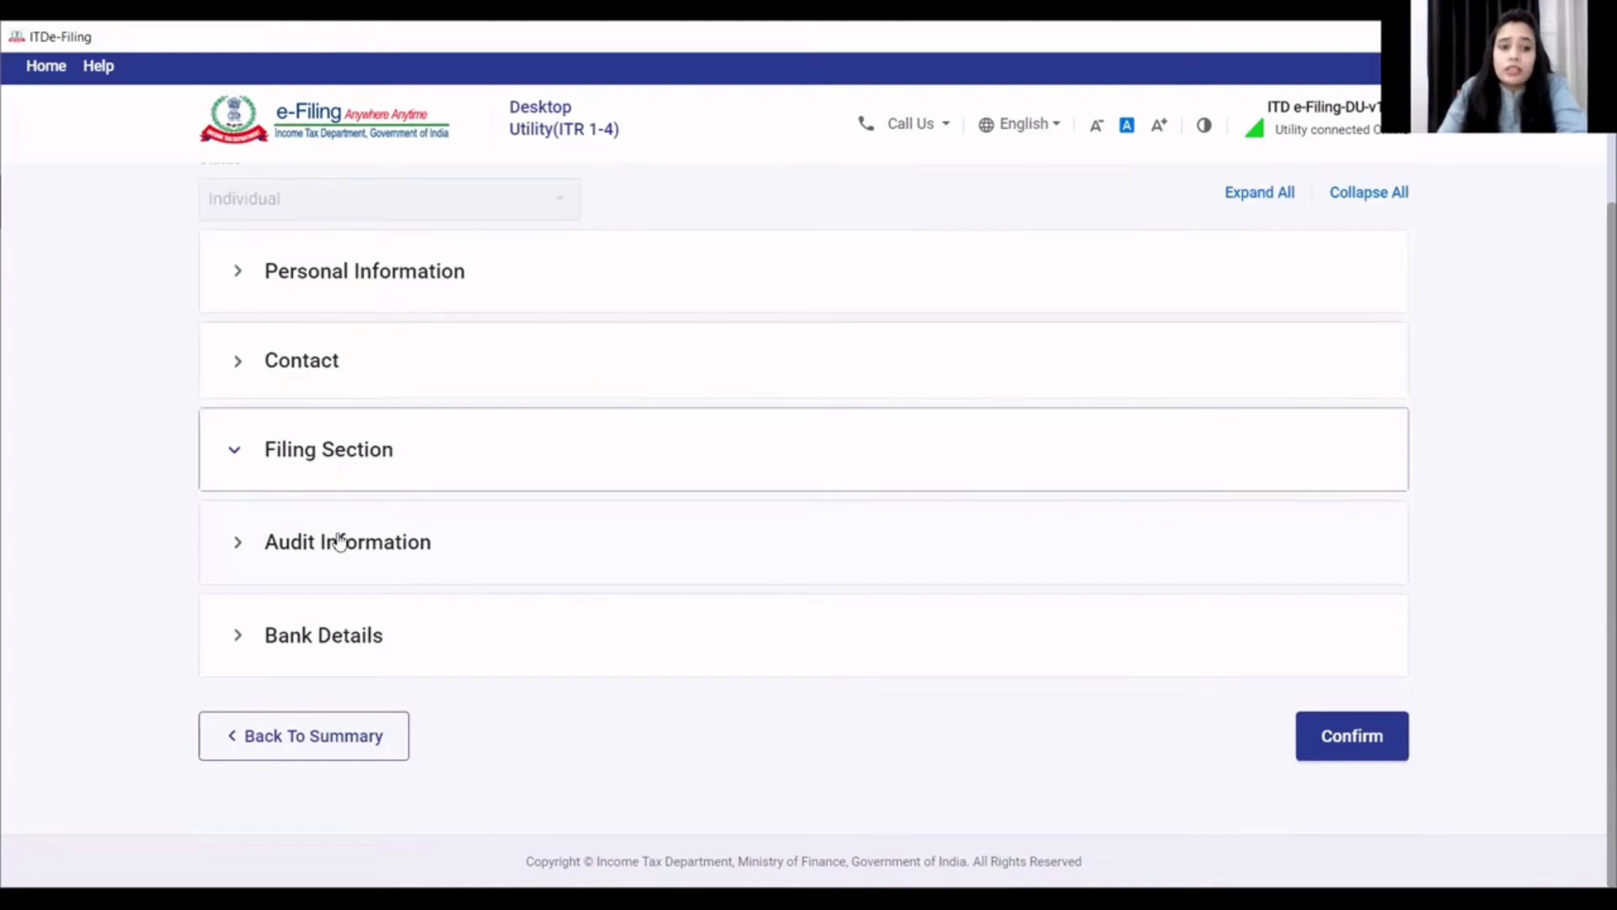
pyautogui.click(336, 542)
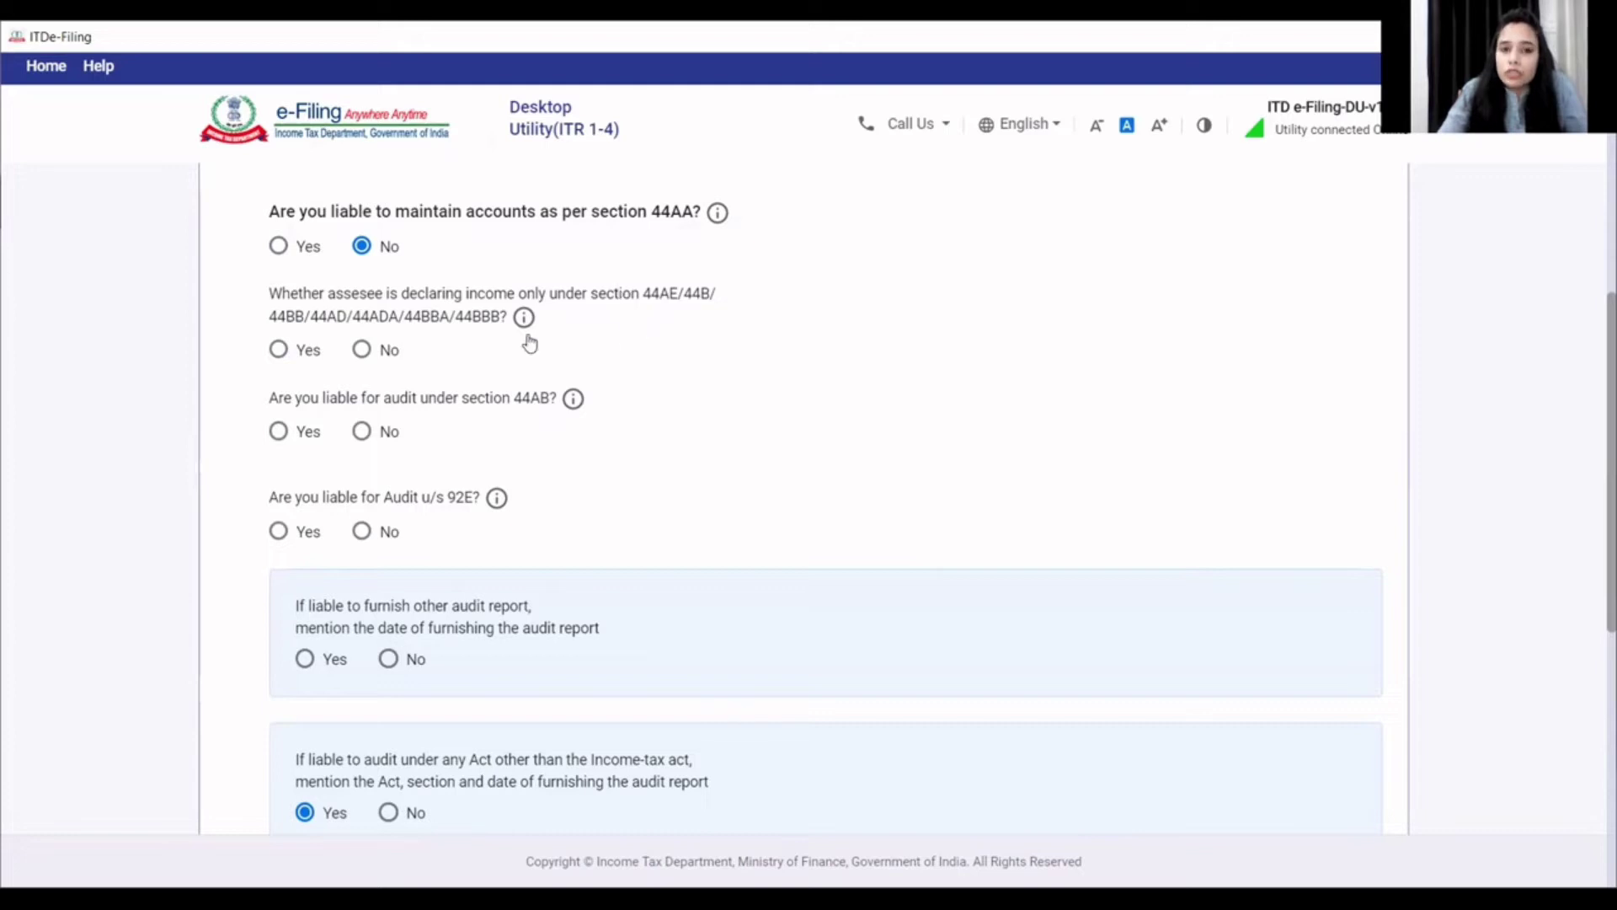
# - Declare presumptive-only income; answer No to 44AB, 92E, other audit report and other-Act audit
pyautogui.click(281, 354)
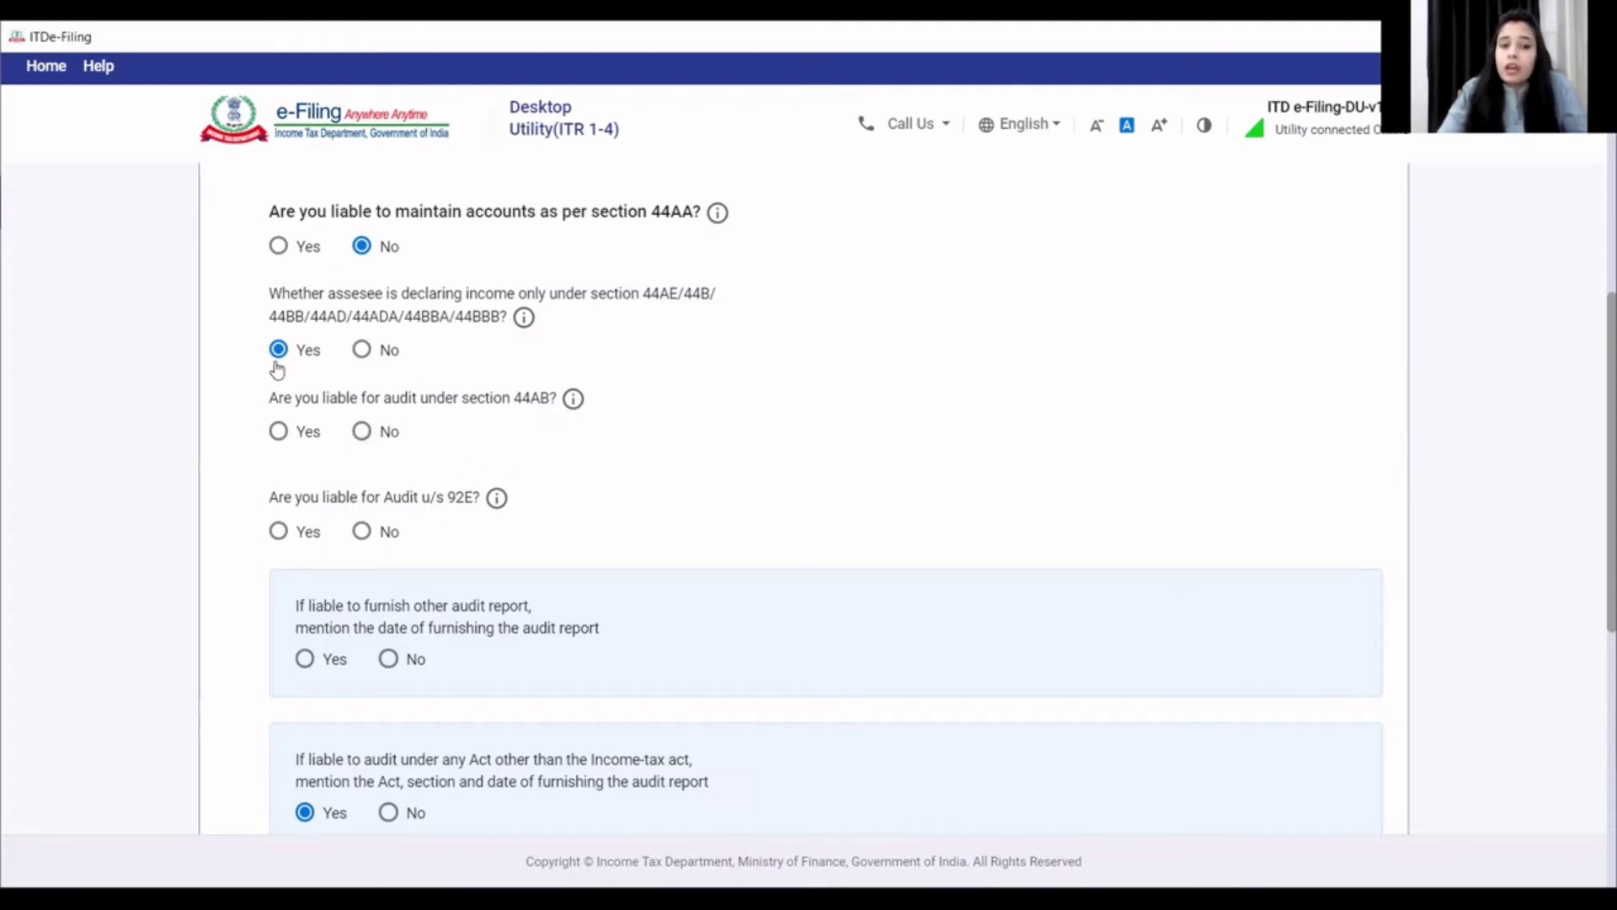
pyautogui.click(363, 432)
pyautogui.scroll(-1, 438, 467)
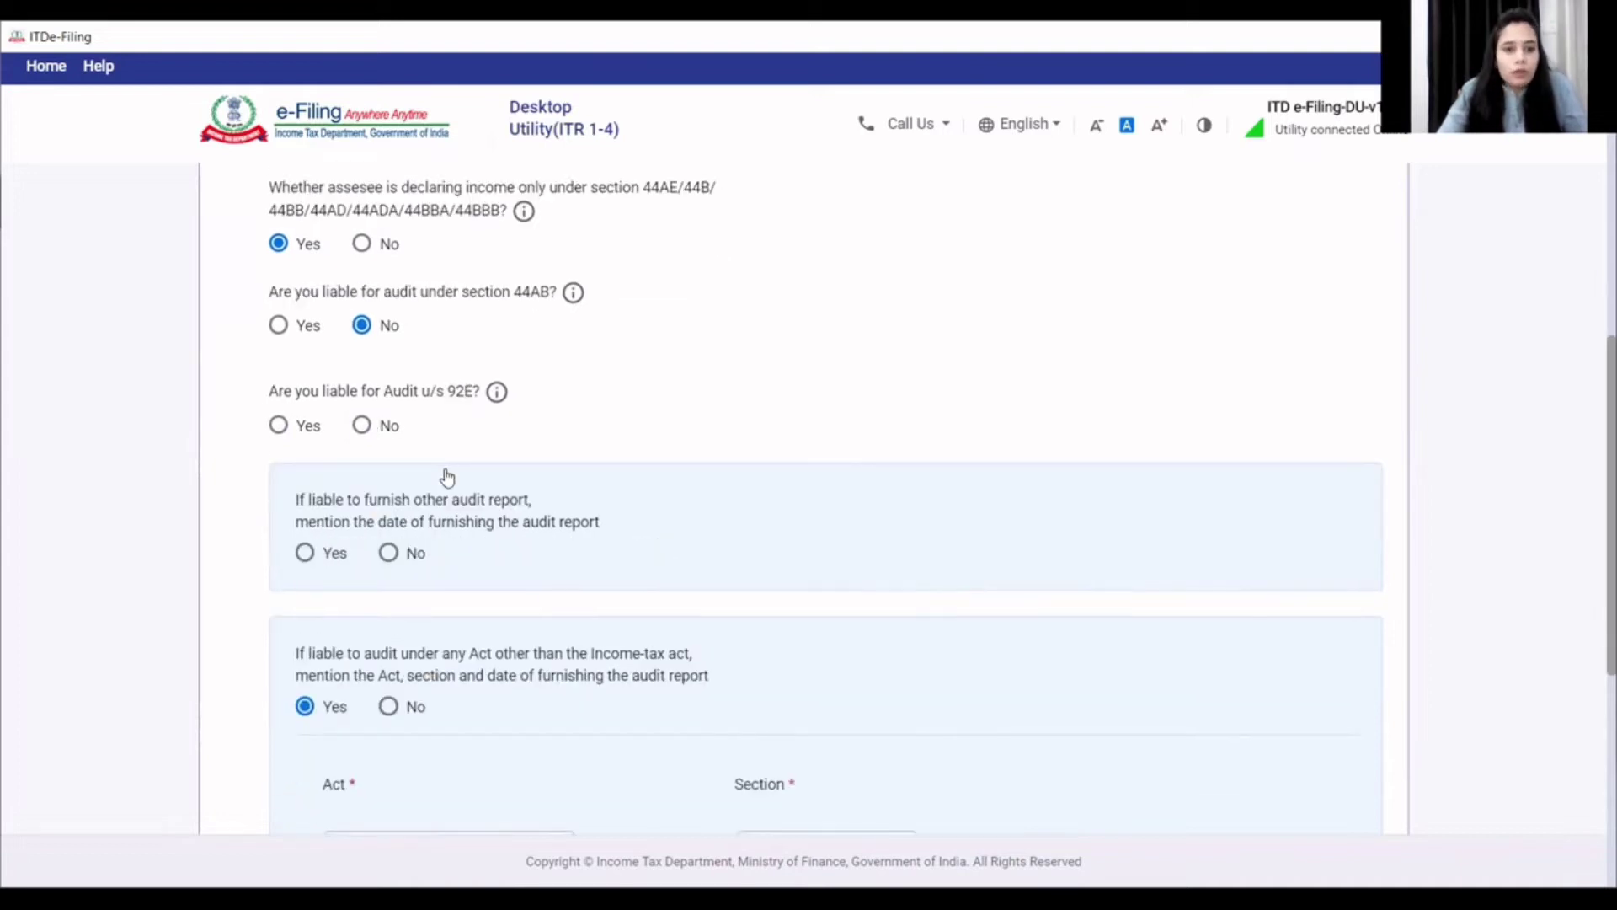
pyautogui.click(363, 426)
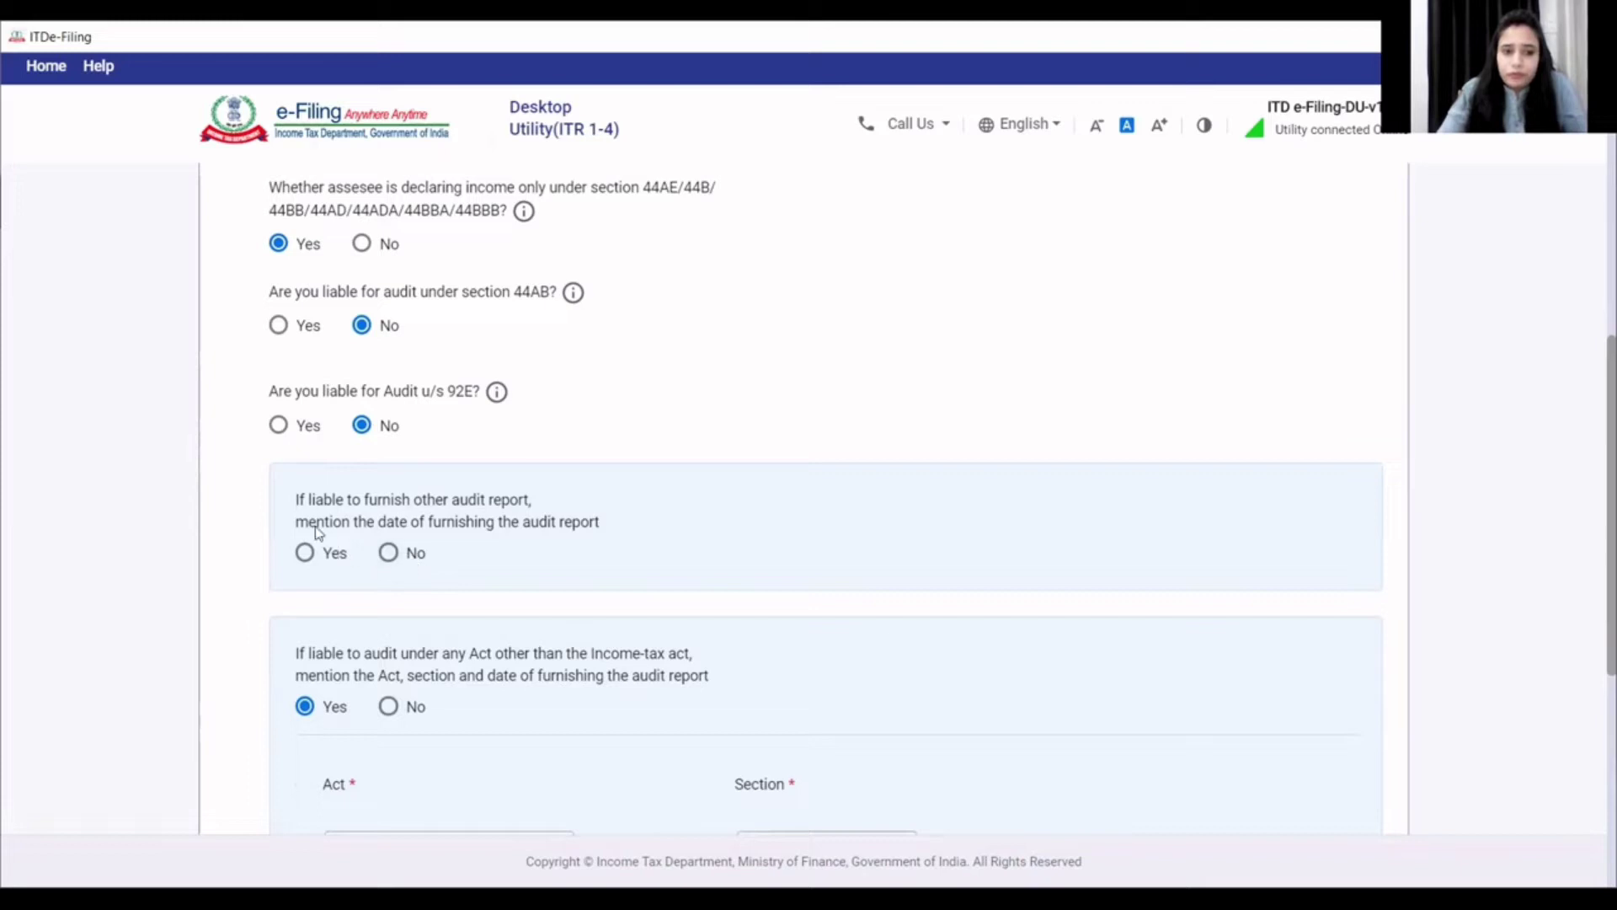
pyautogui.click(387, 554)
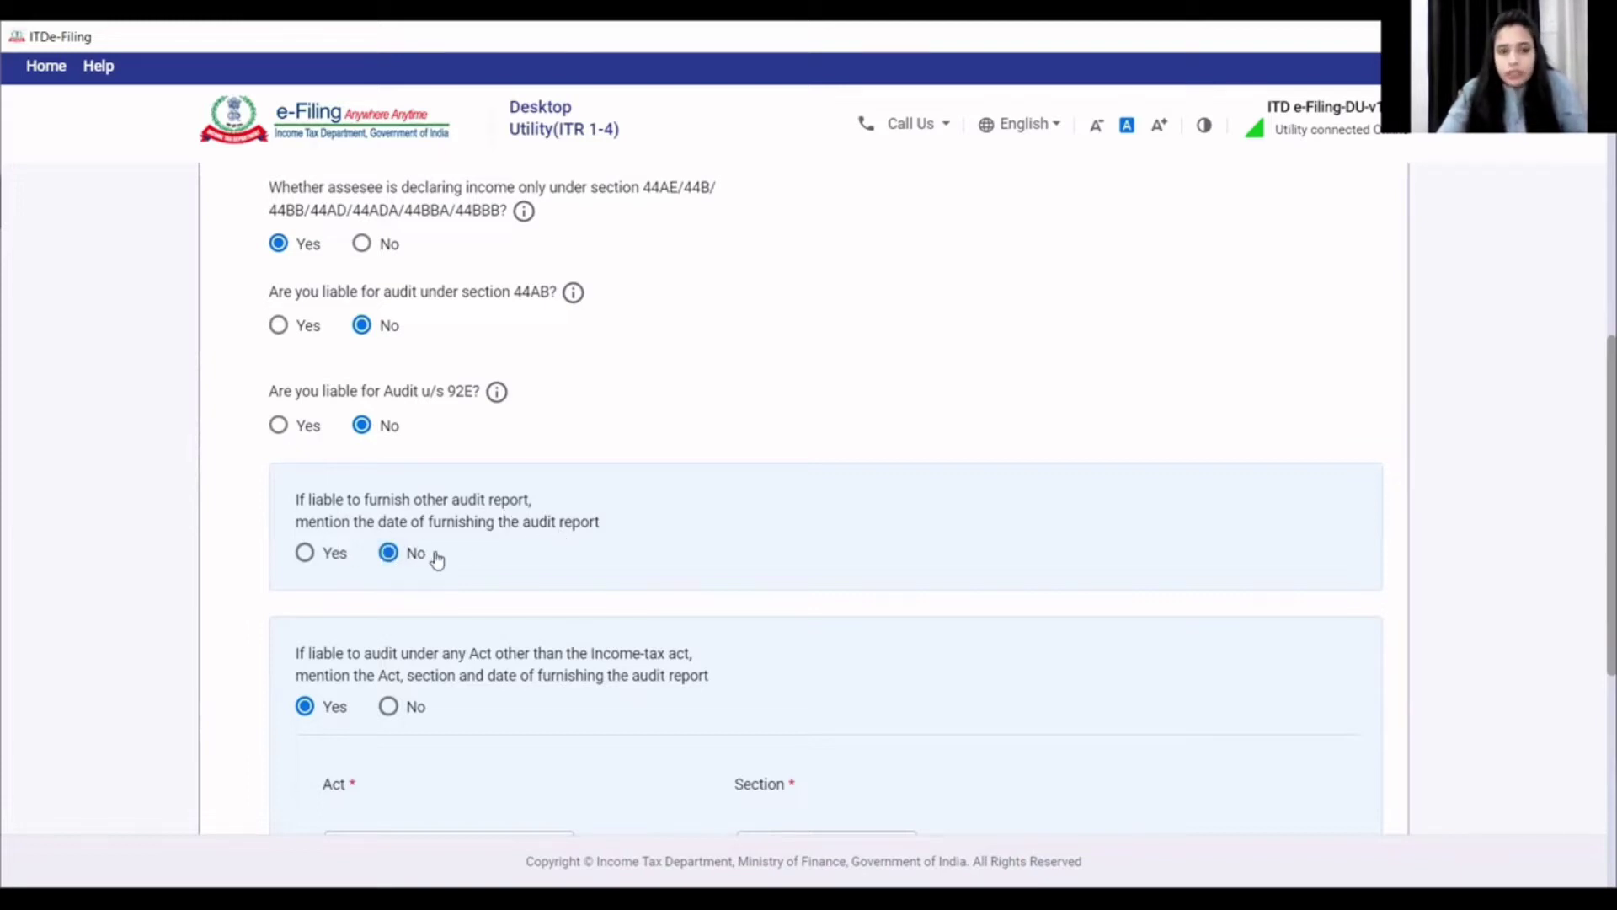
pyautogui.scroll(-3, 437, 558)
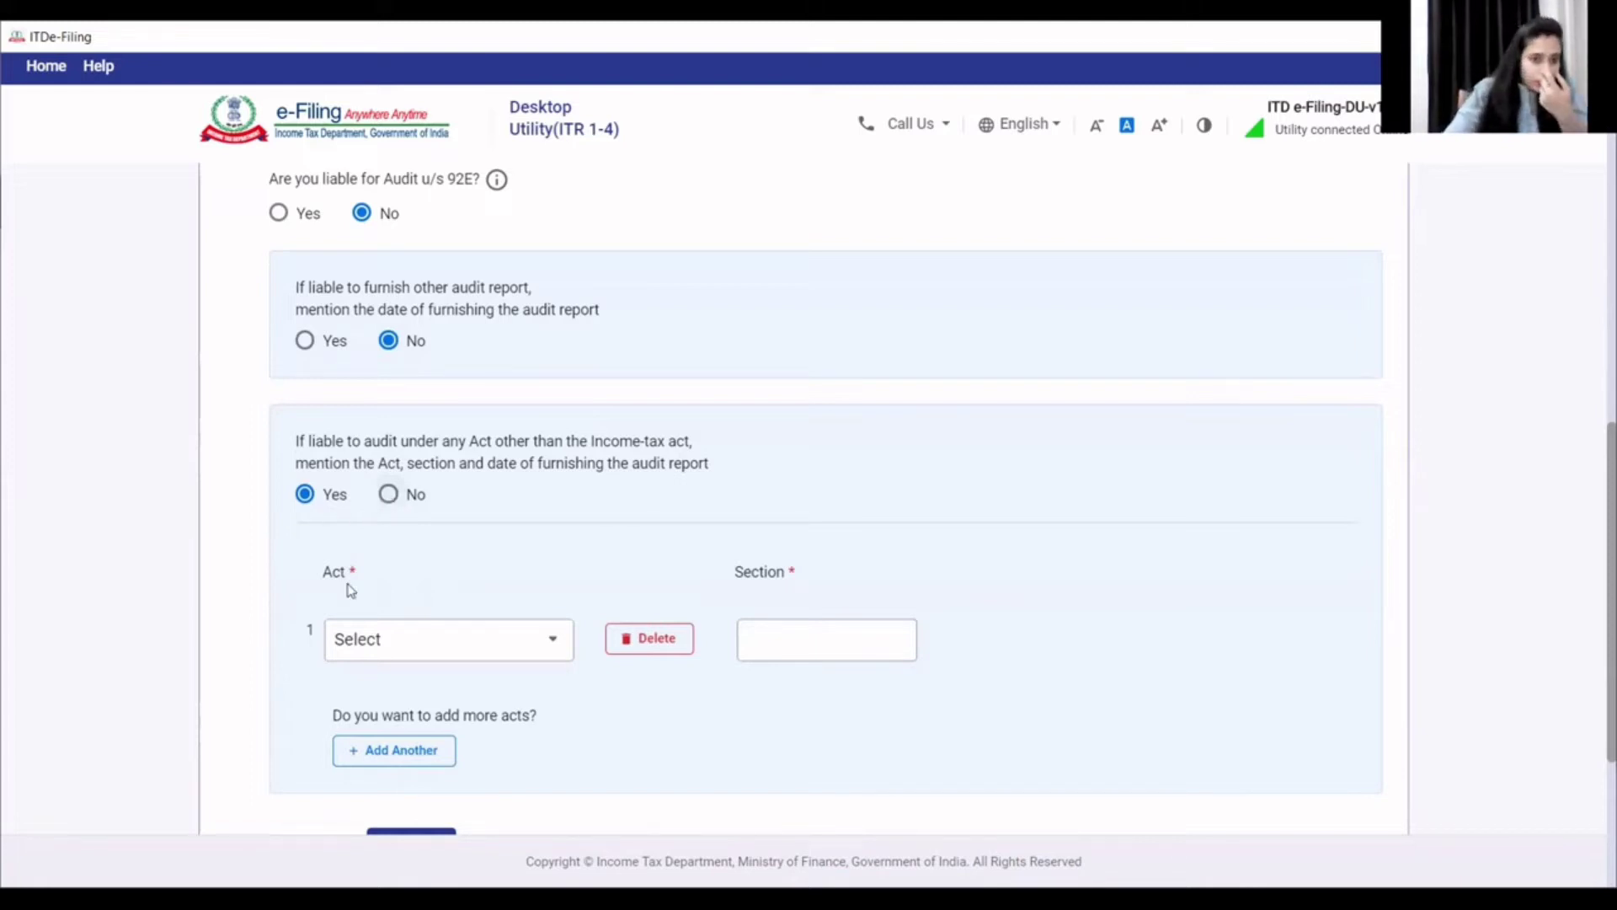
pyautogui.click(411, 654)
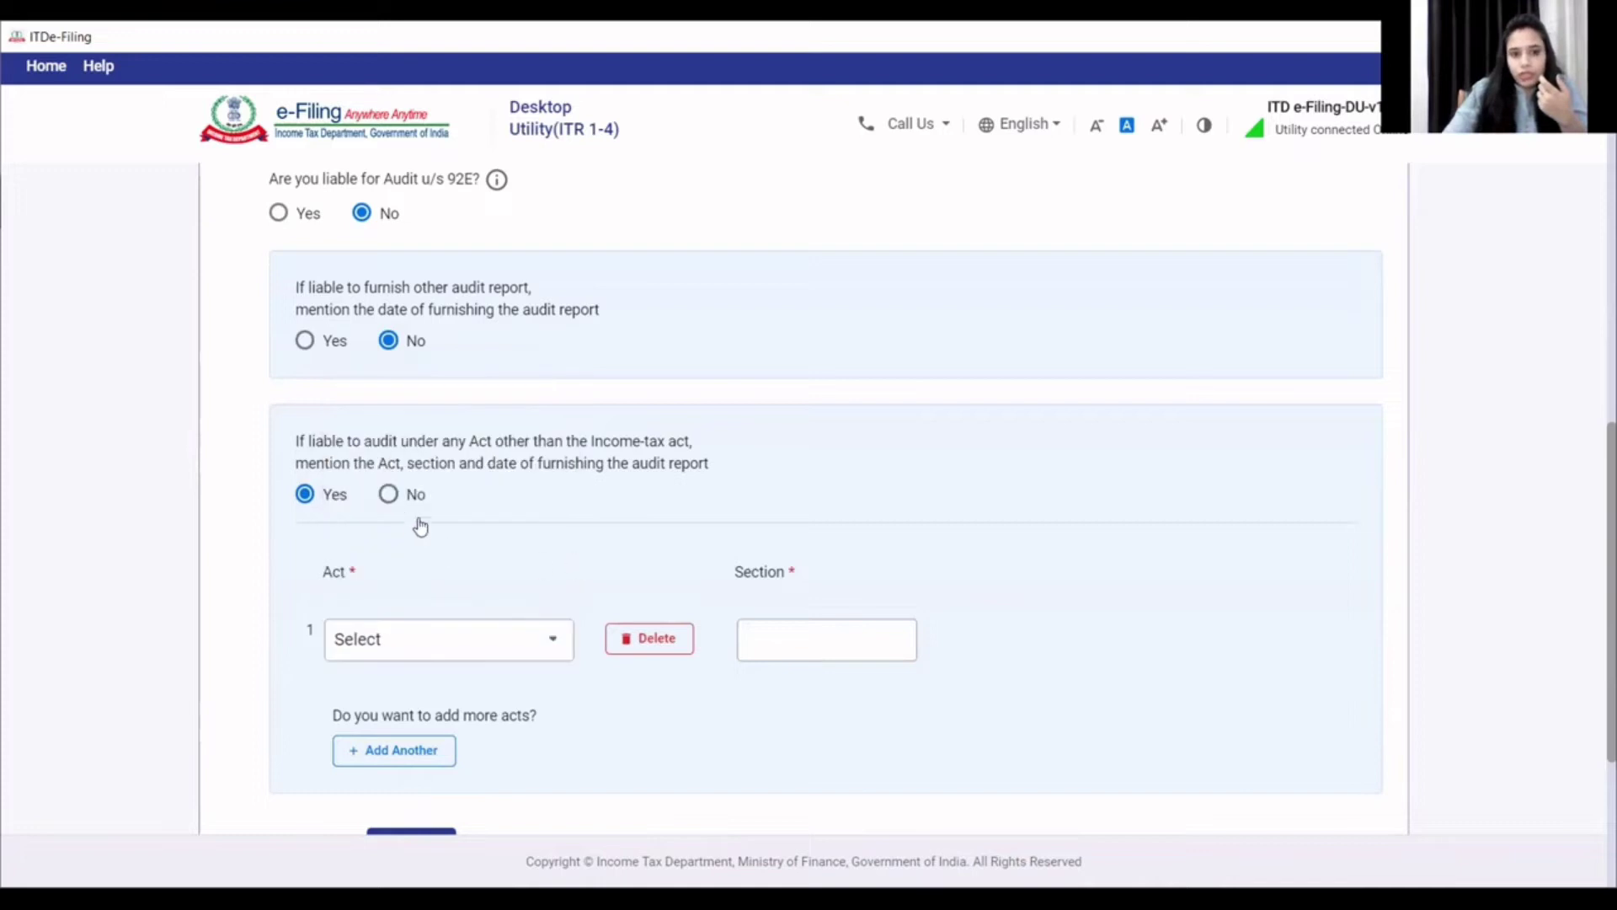
pyautogui.click(388, 493)
pyautogui.scroll(-1, 447, 573)
pyautogui.click(441, 545)
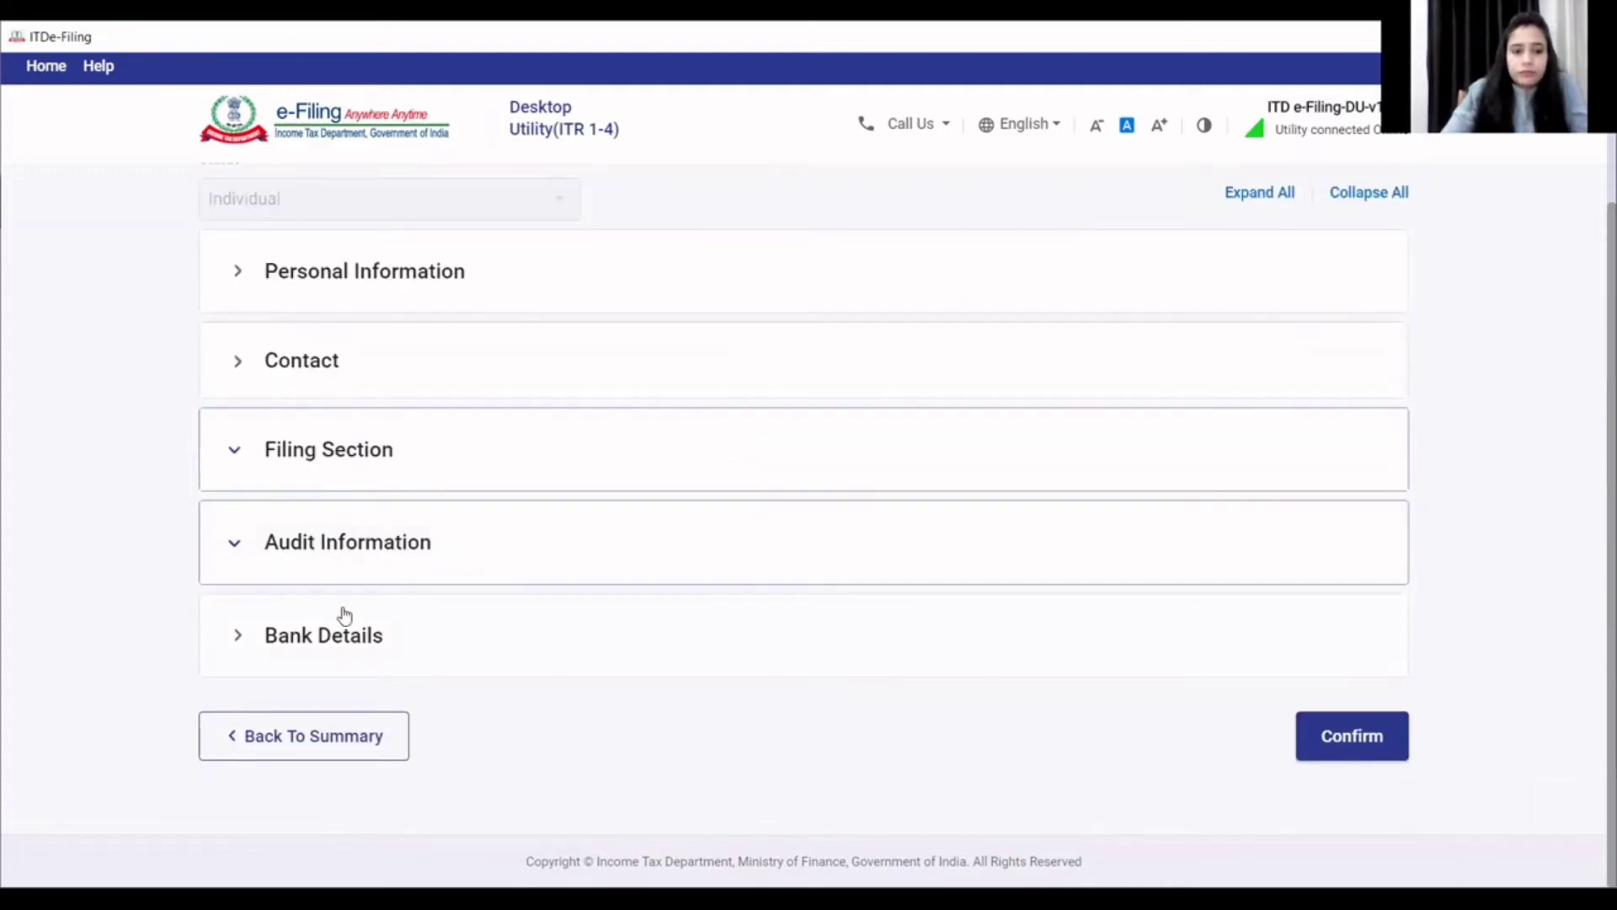
# - Check Bank Details, confirm Part A - General, and go to Nature of Business
pyautogui.click(361, 637)
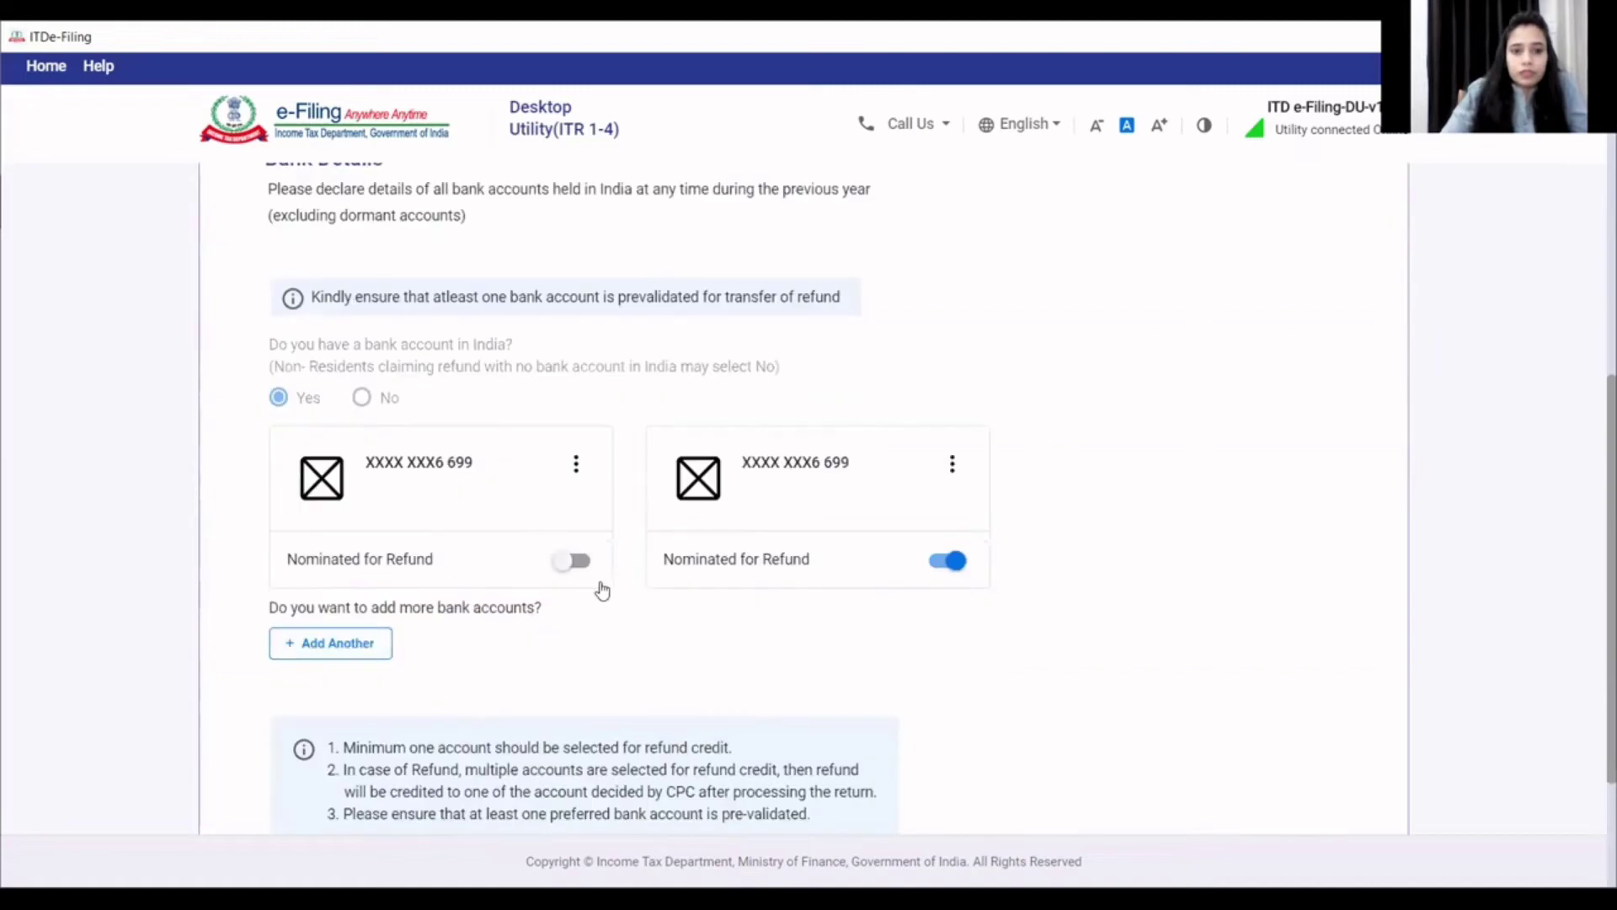
pyautogui.scroll(-3, 674, 623)
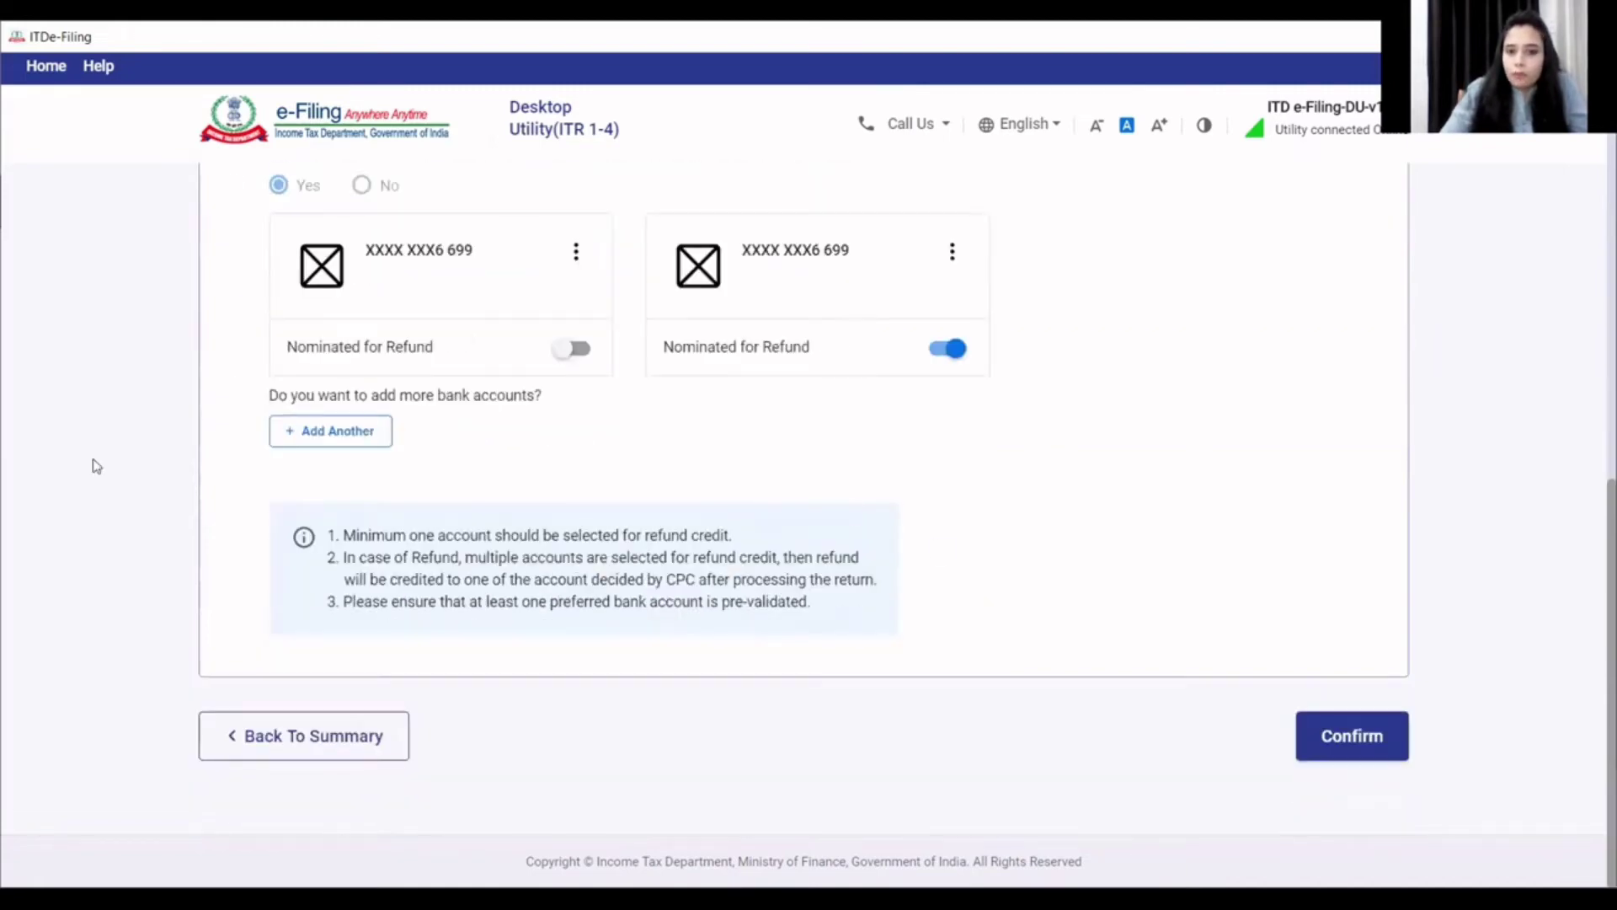
pyautogui.click(1389, 741)
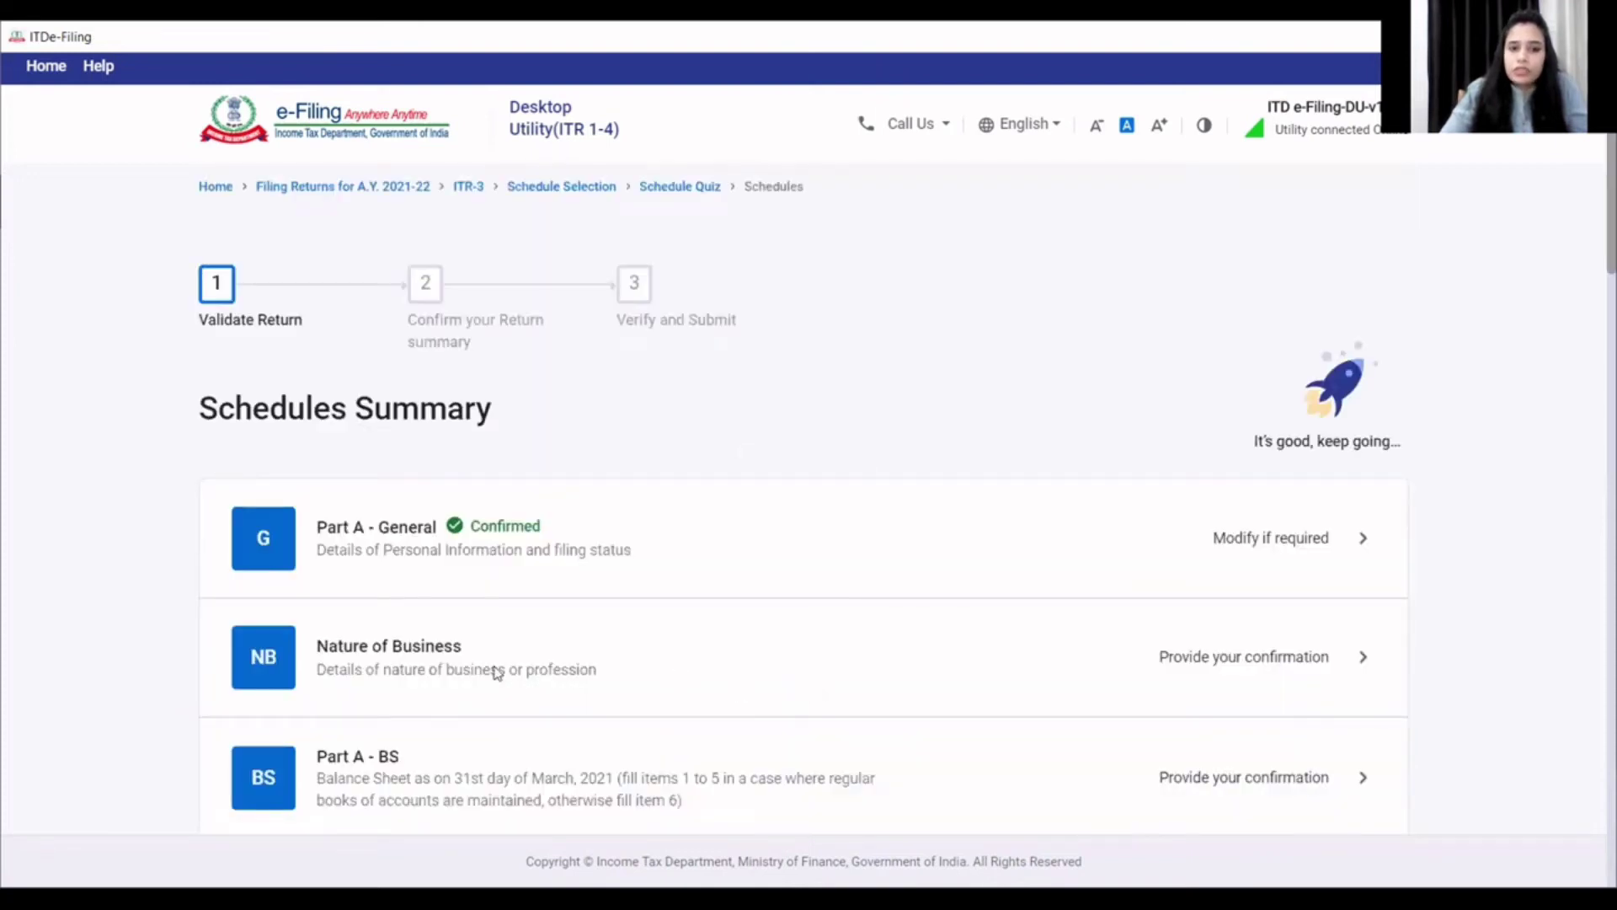
pyautogui.click(411, 656)
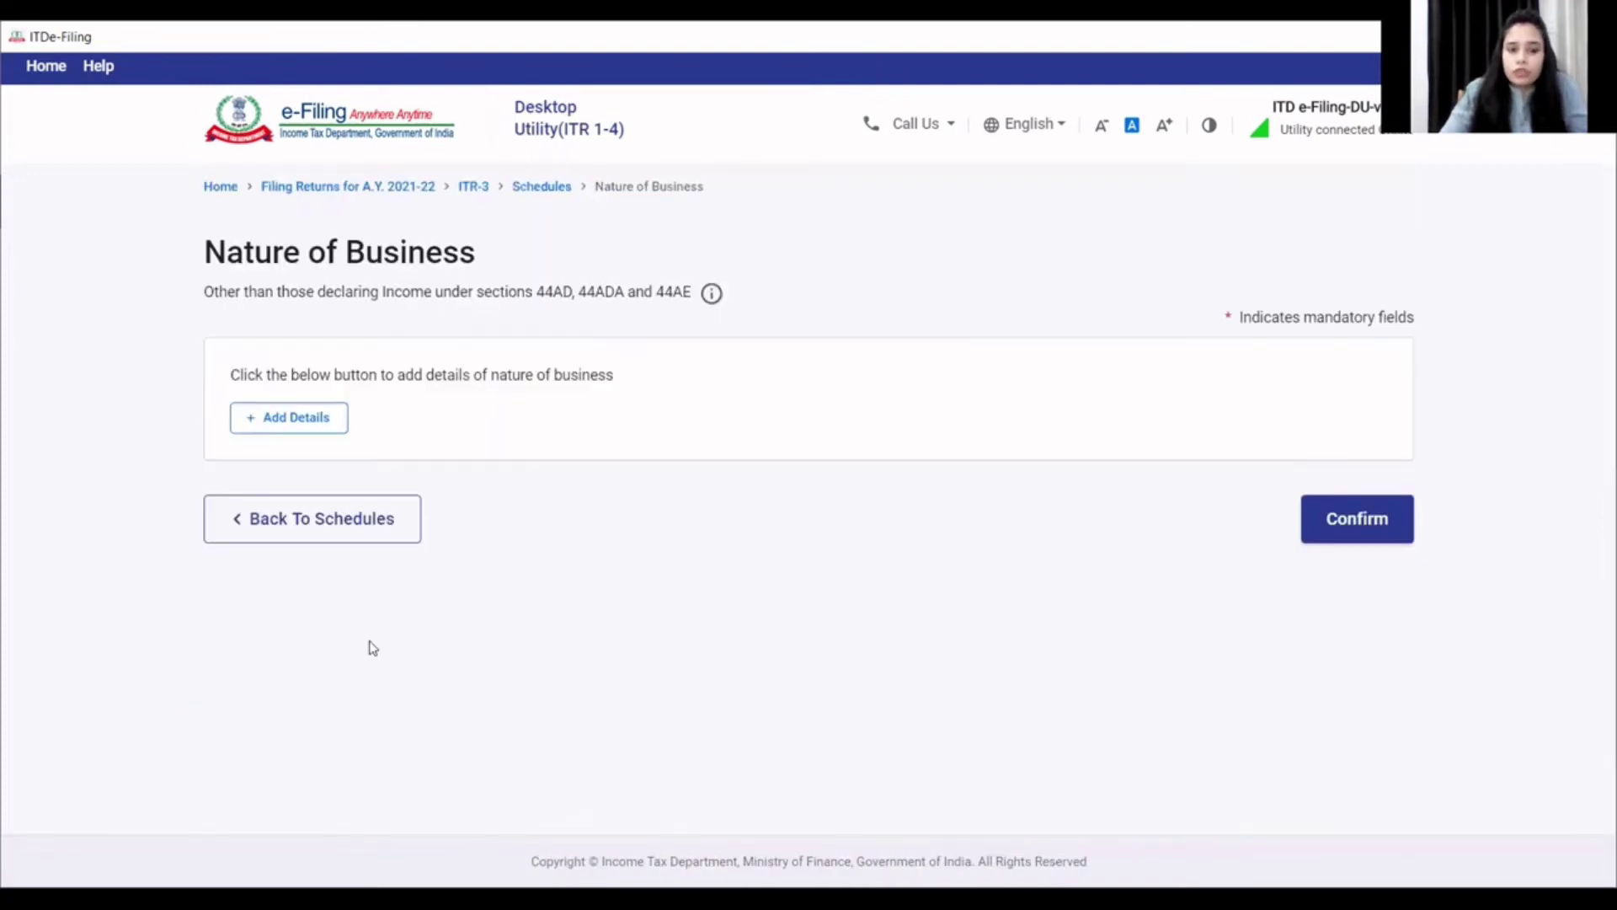
# - Add a Nature of Business row with code 16019 -Other professional services n.e.c., then confirm
pyautogui.click(309, 423)
pyautogui.click(354, 430)
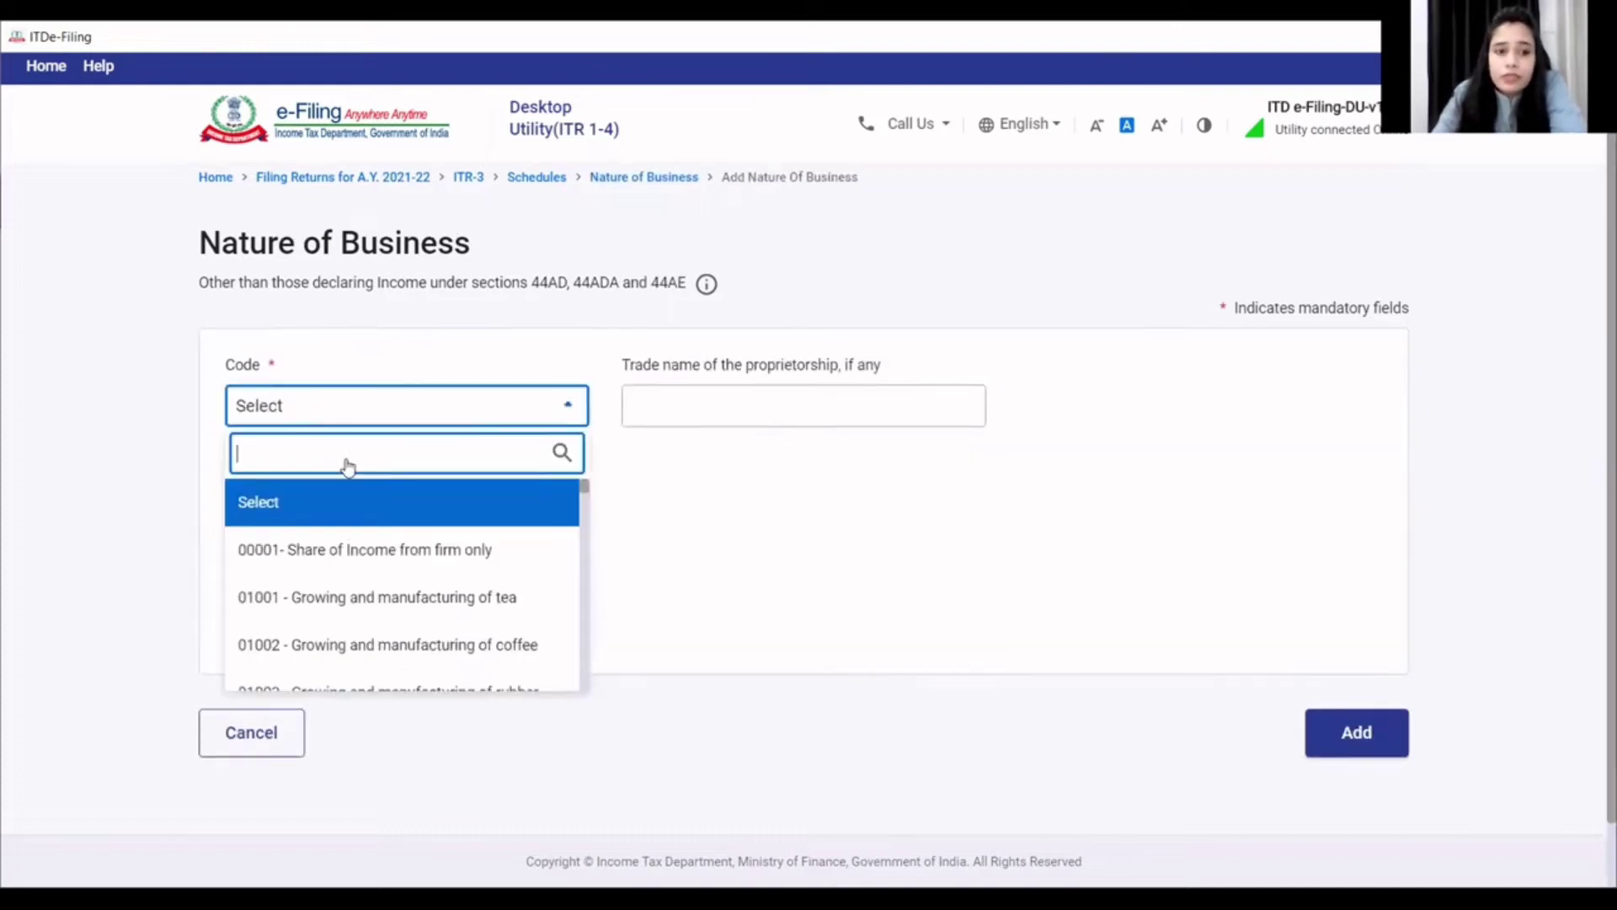
pyautogui.scroll(-5, 421, 556)
pyautogui.scroll(-4, 425, 551)
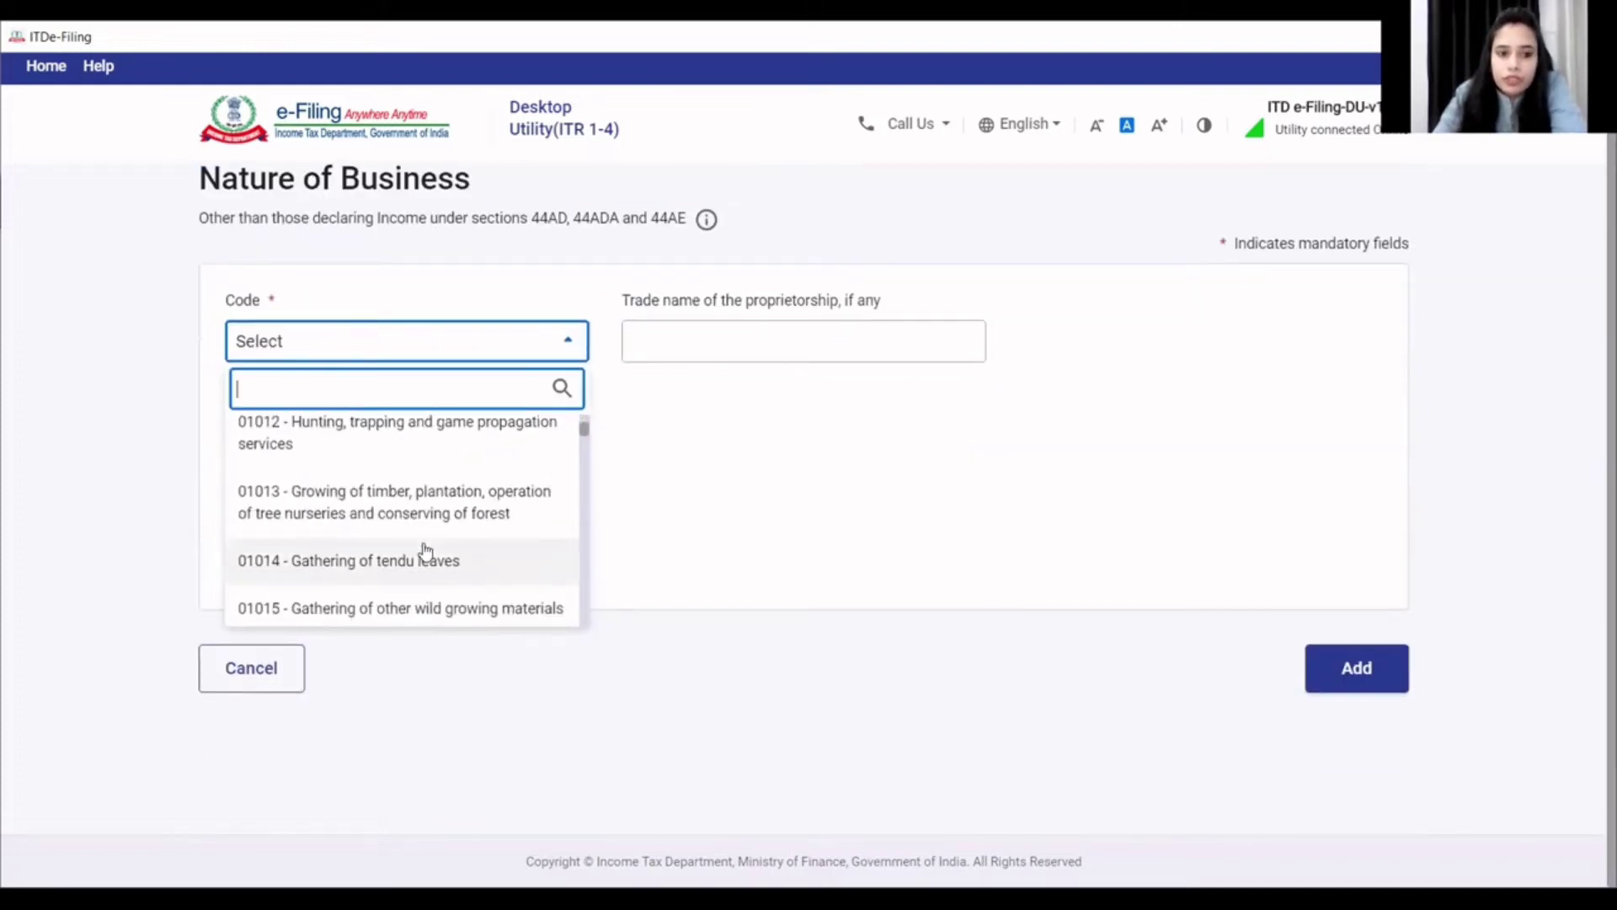
pyautogui.scroll(-4, 427, 548)
pyautogui.scroll(-2, 427, 548)
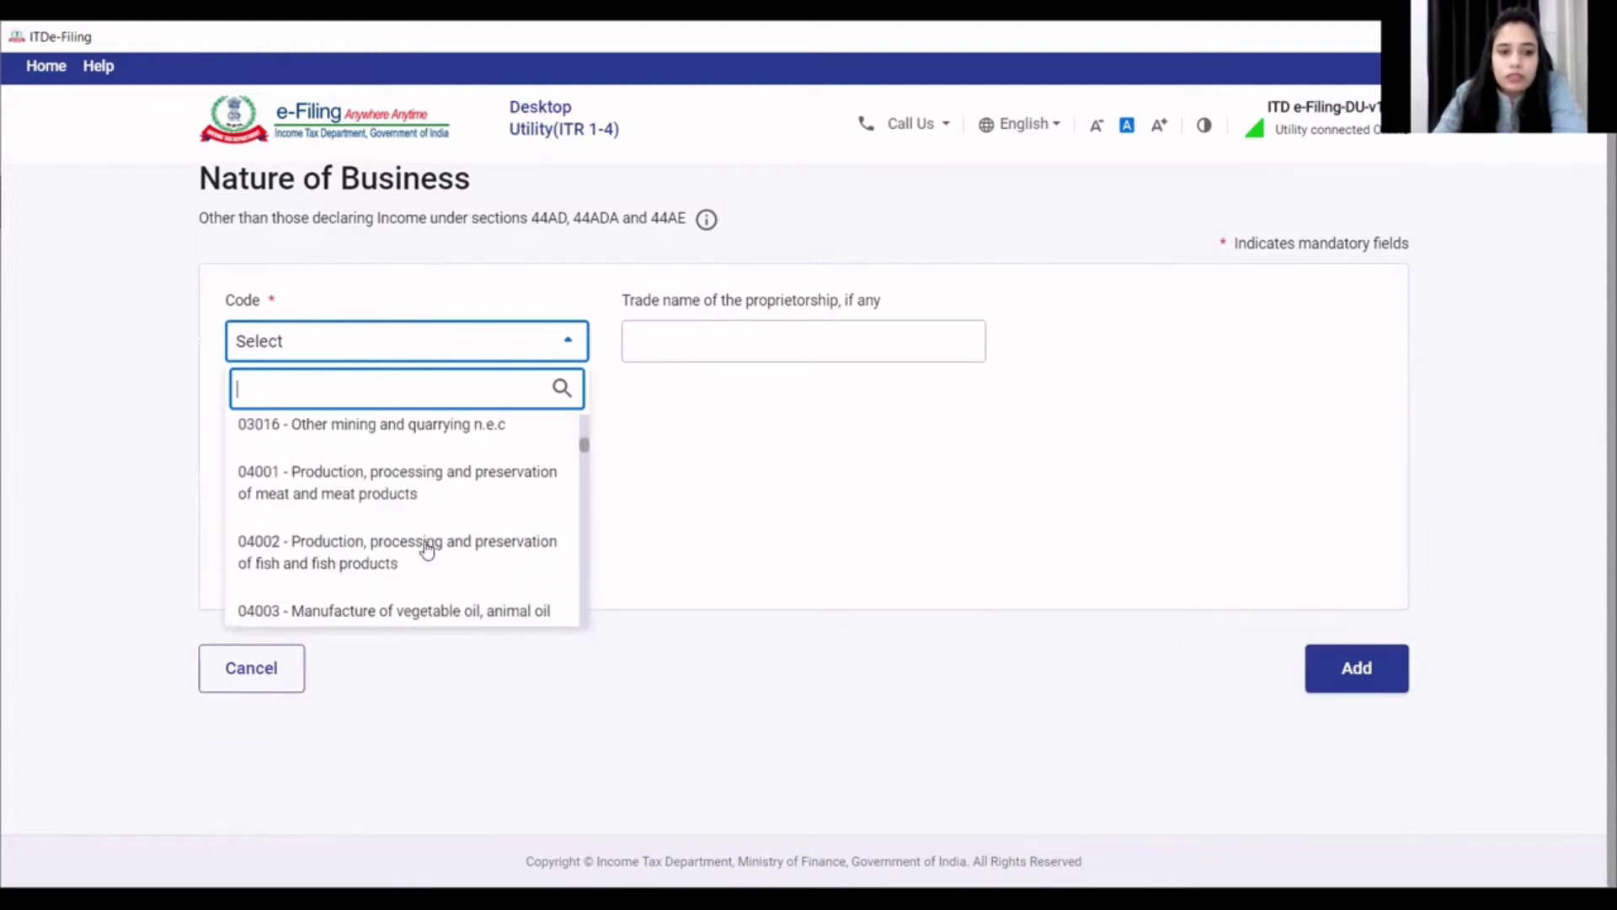
pyautogui.scroll(-8, 427, 549)
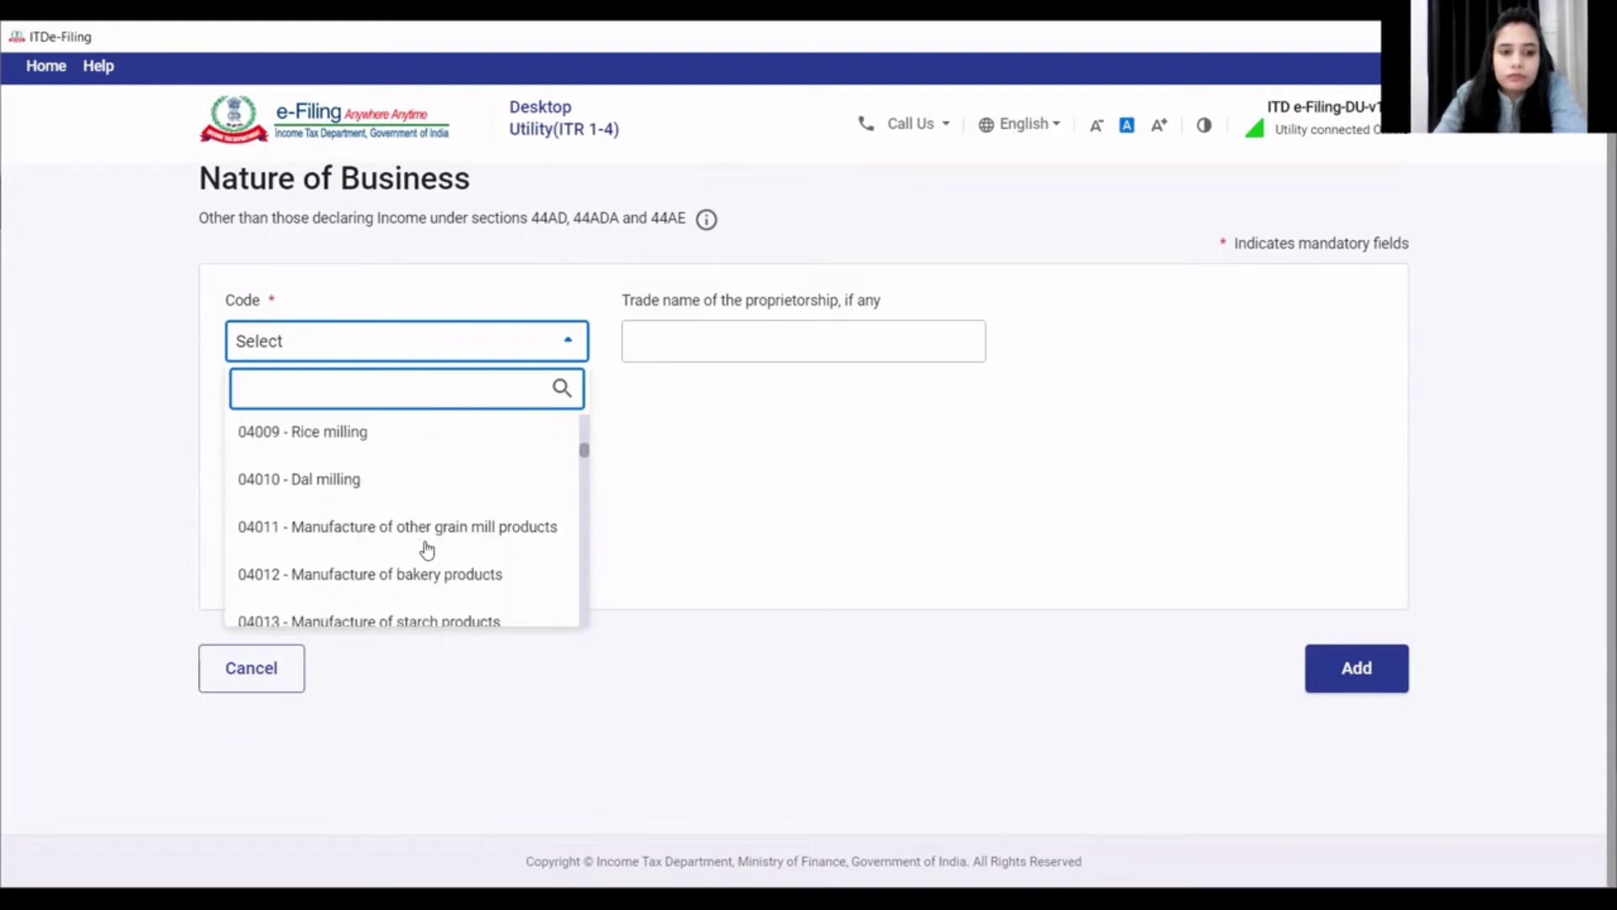
pyautogui.scroll(-3, 427, 550)
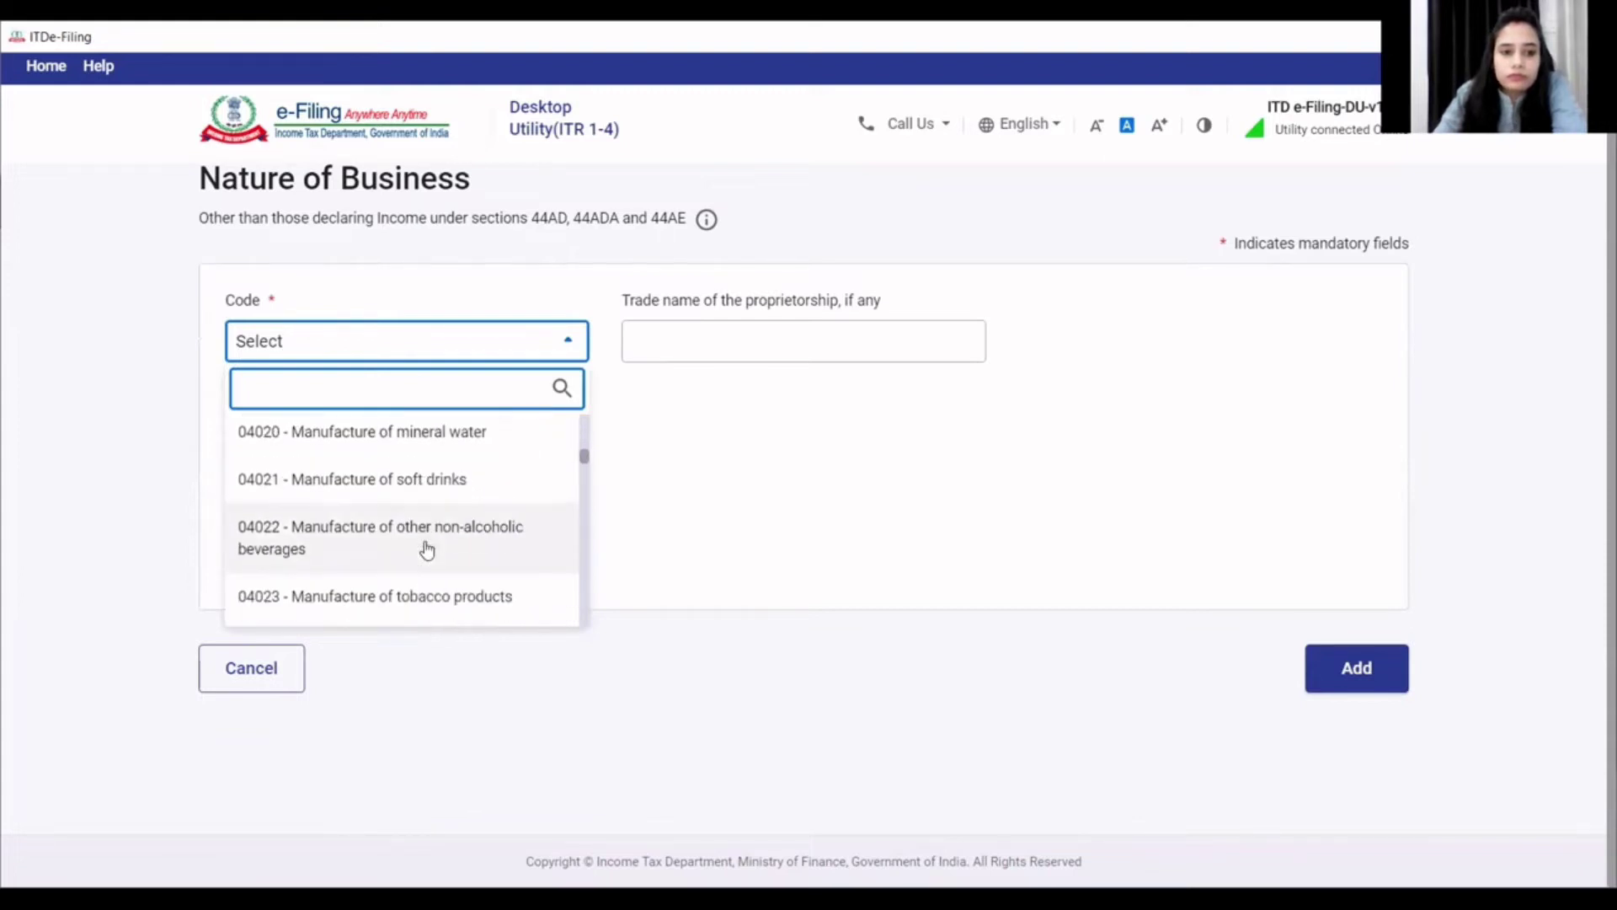
pyautogui.scroll(-4, 427, 549)
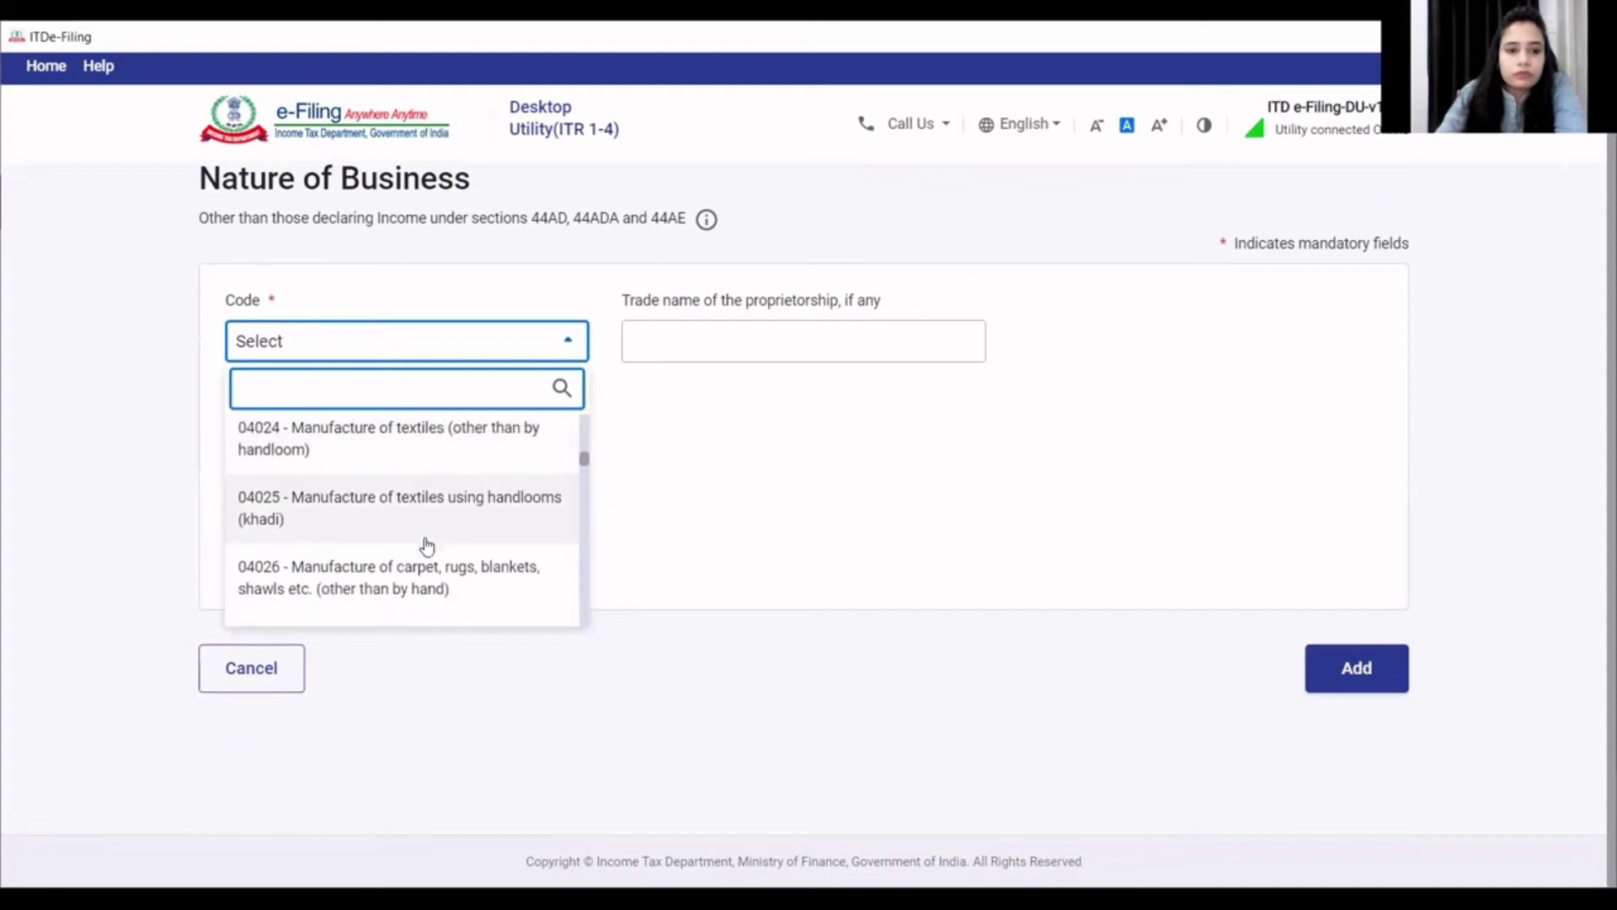
pyautogui.scroll(-5, 427, 547)
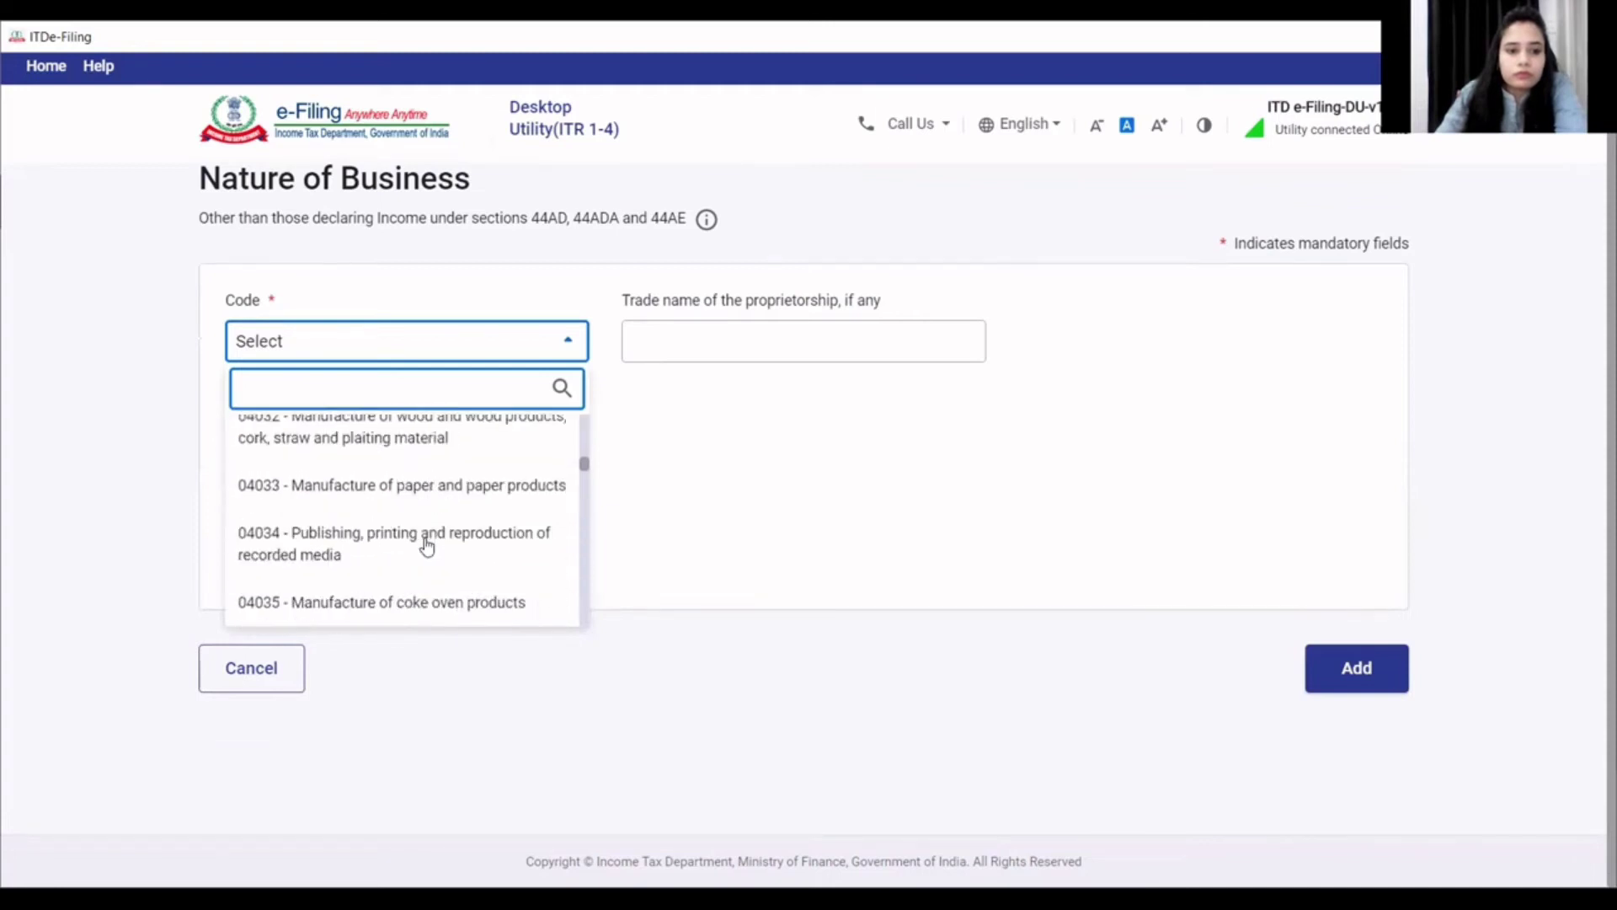
pyautogui.scroll(-8, 427, 548)
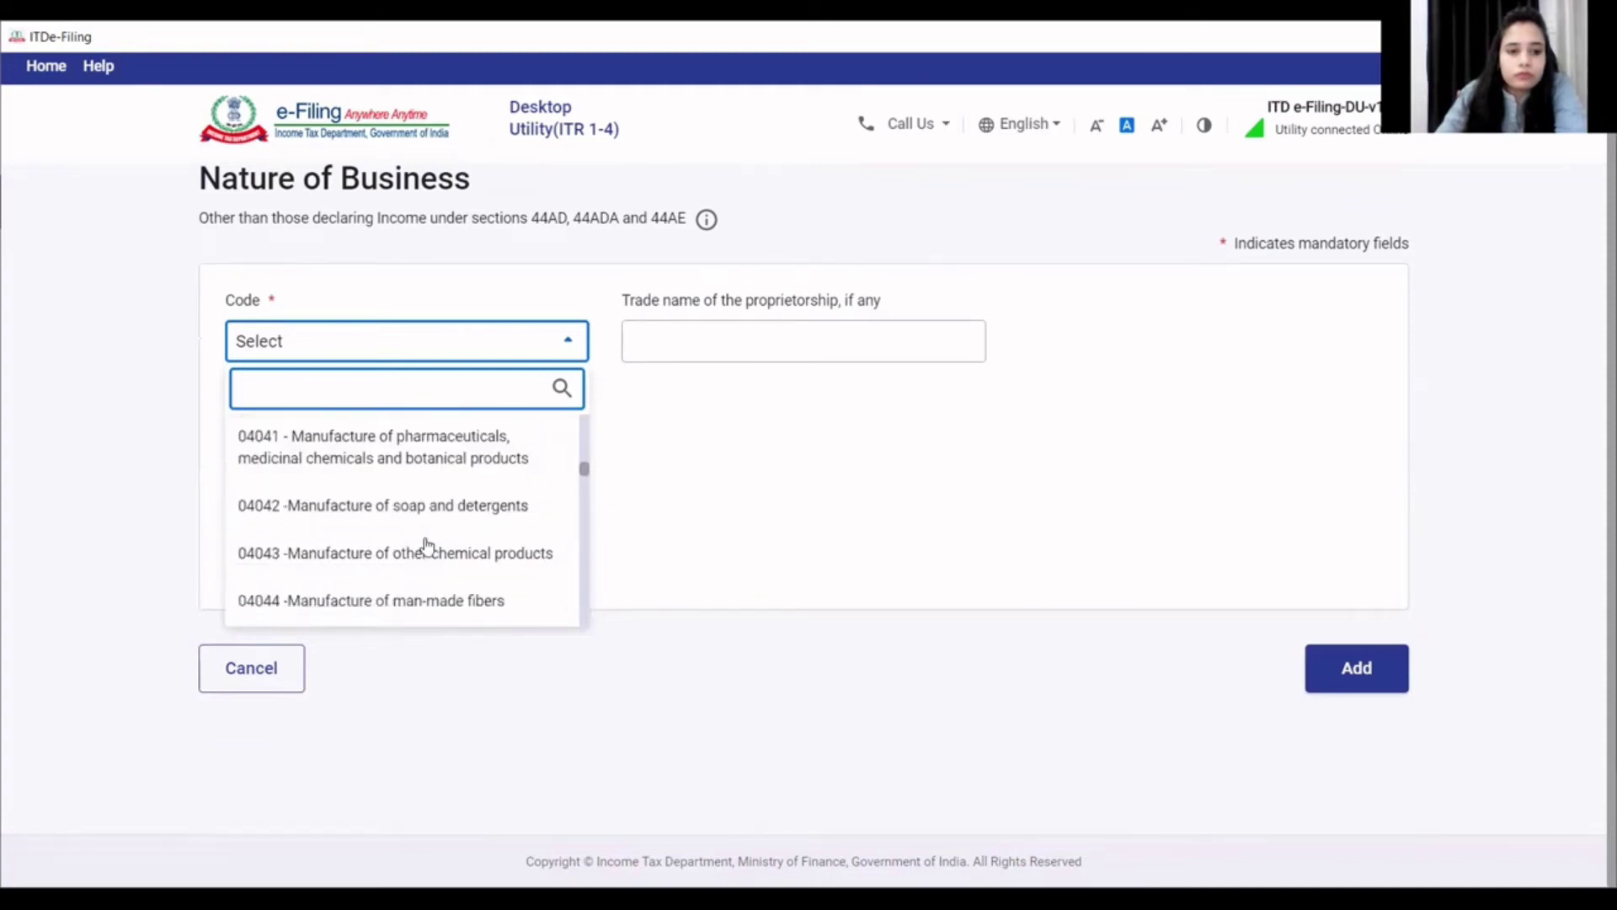
pyautogui.scroll(-7, 427, 547)
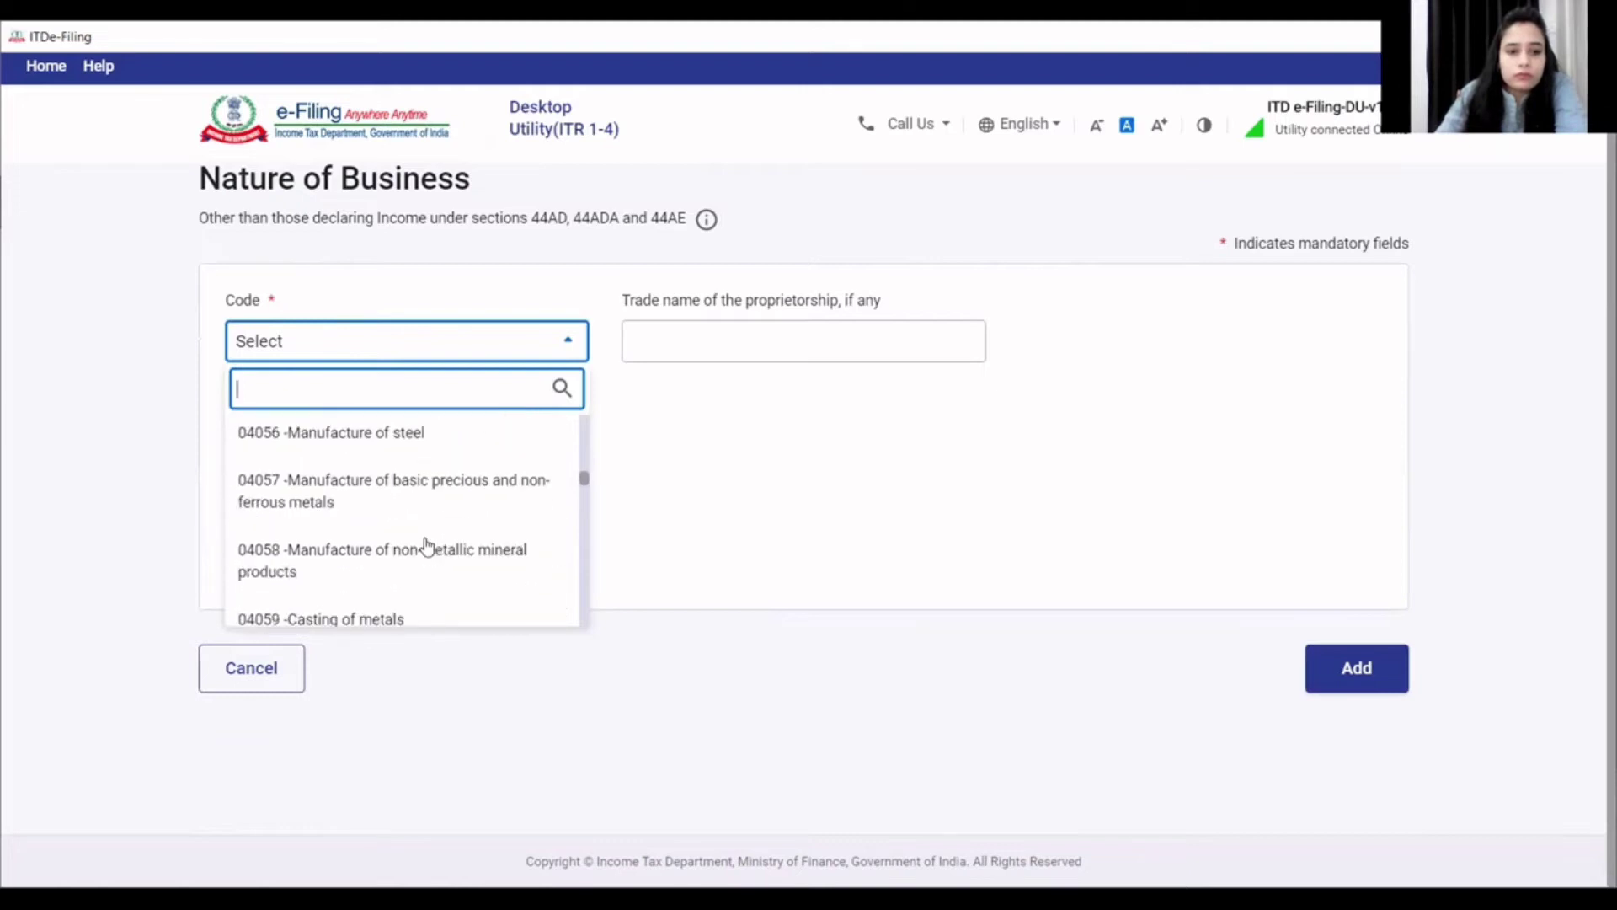
pyautogui.scroll(-8, 427, 548)
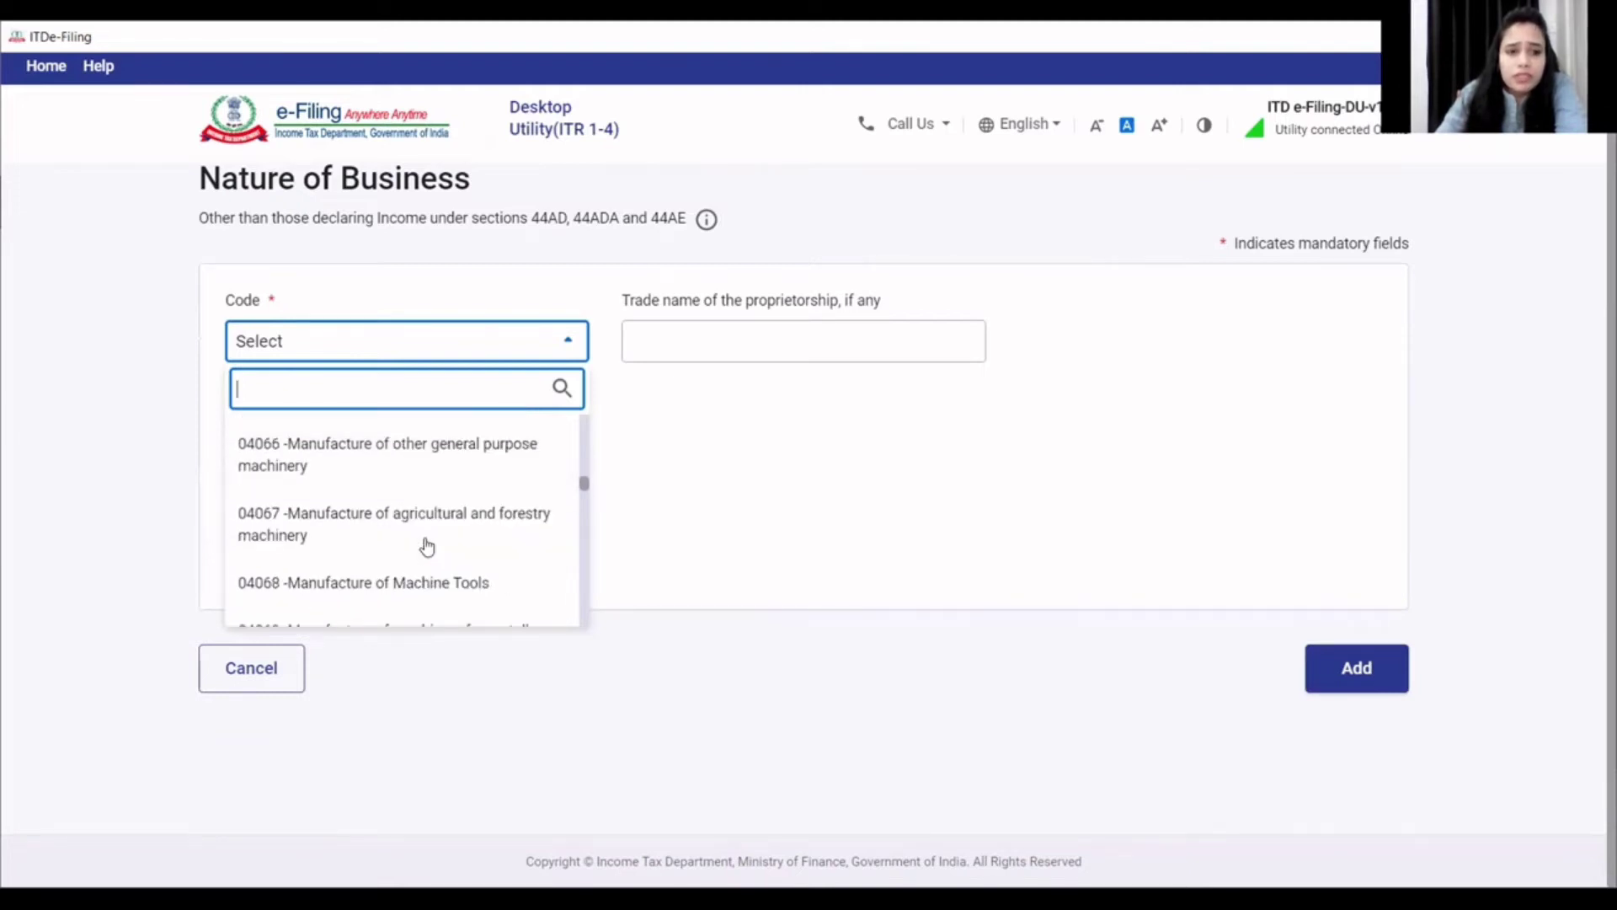
pyautogui.scroll(-8, 427, 547)
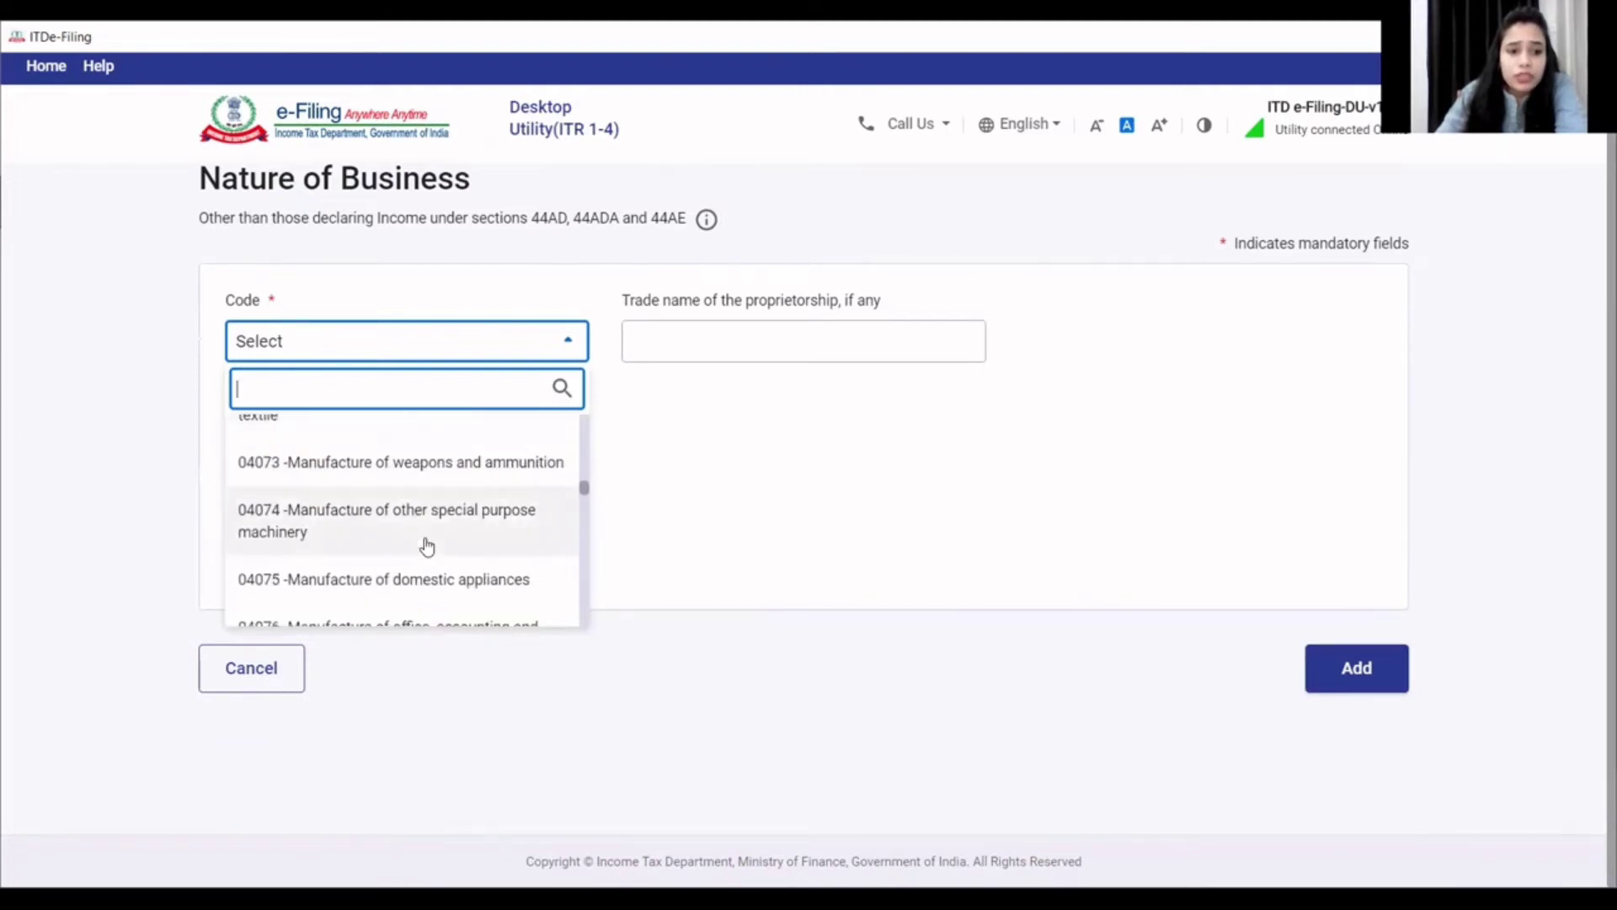
pyautogui.scroll(-10, 427, 547)
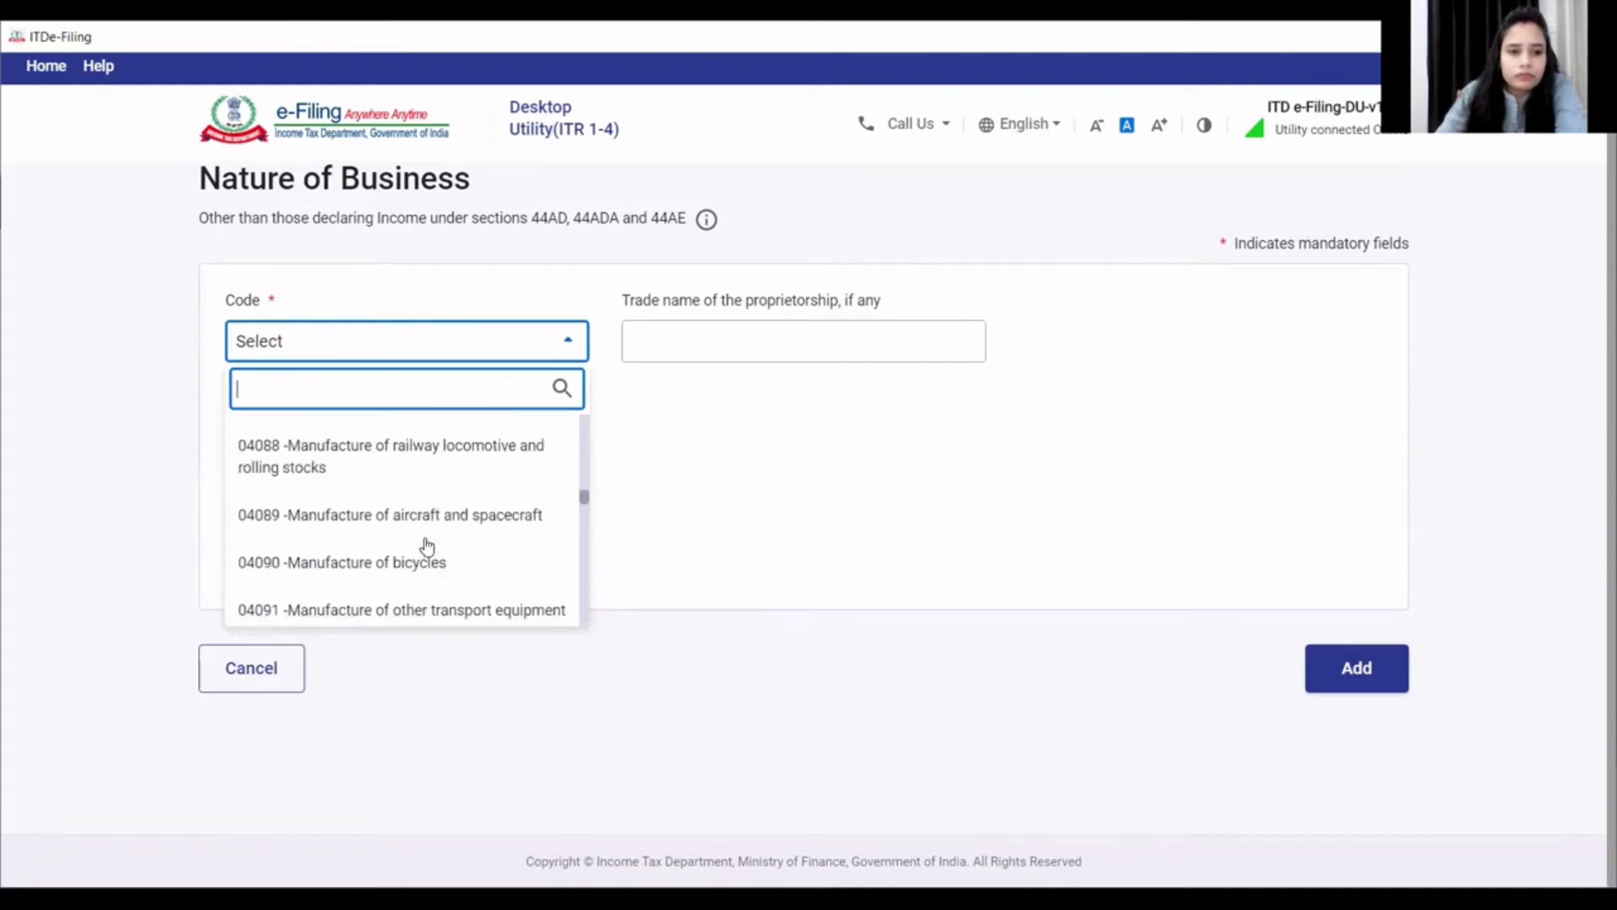
pyautogui.scroll(-10, 427, 548)
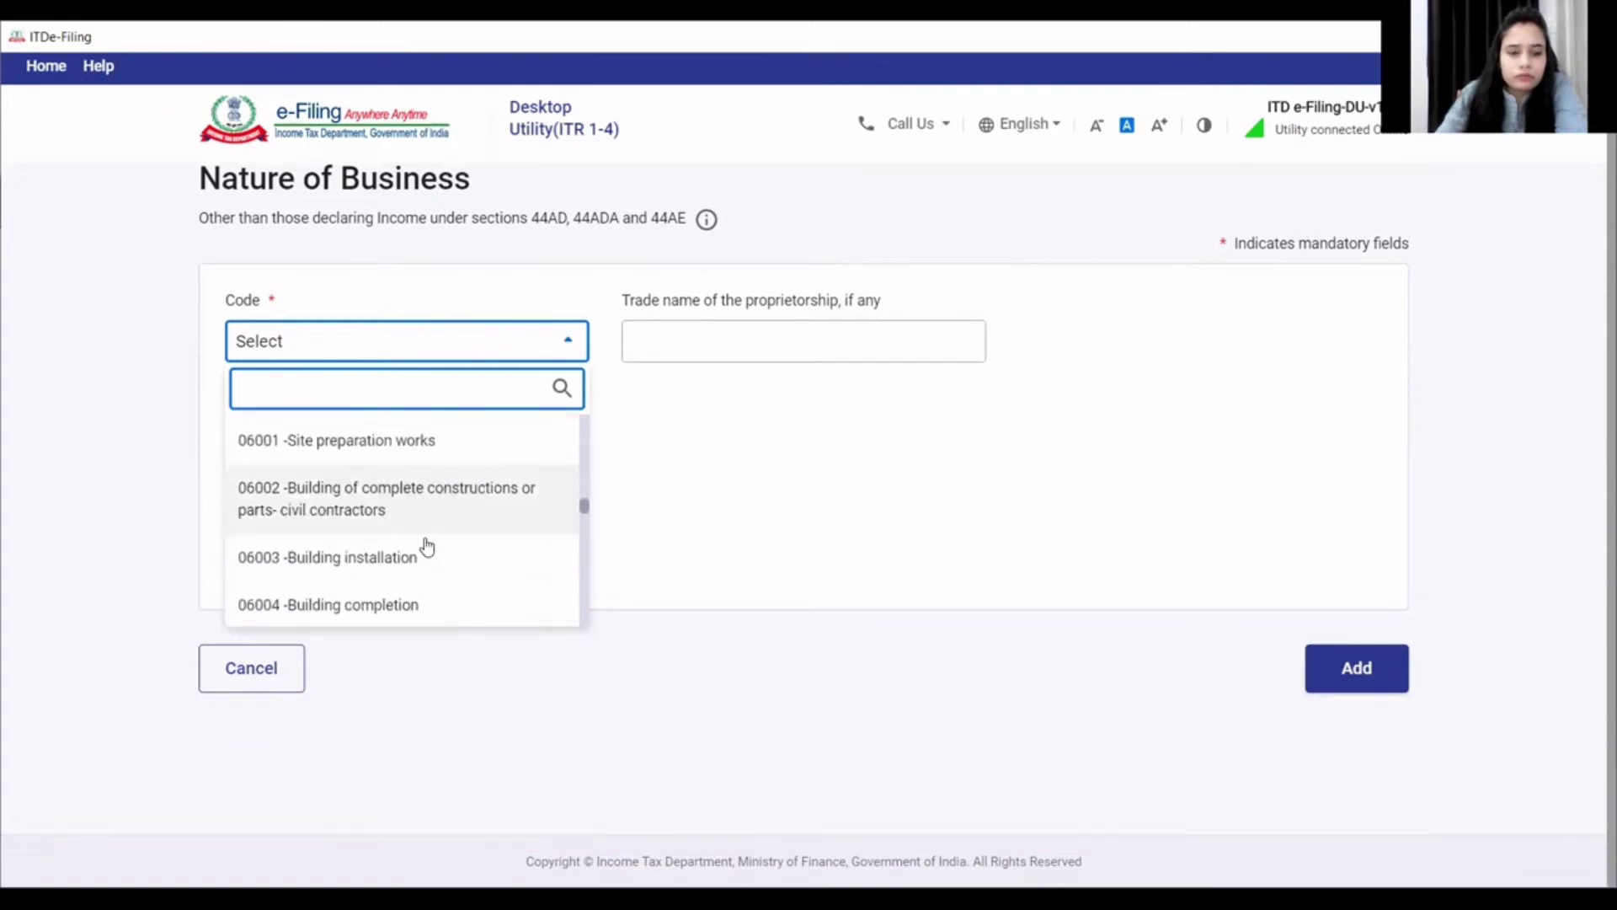
pyautogui.scroll(-10, 427, 548)
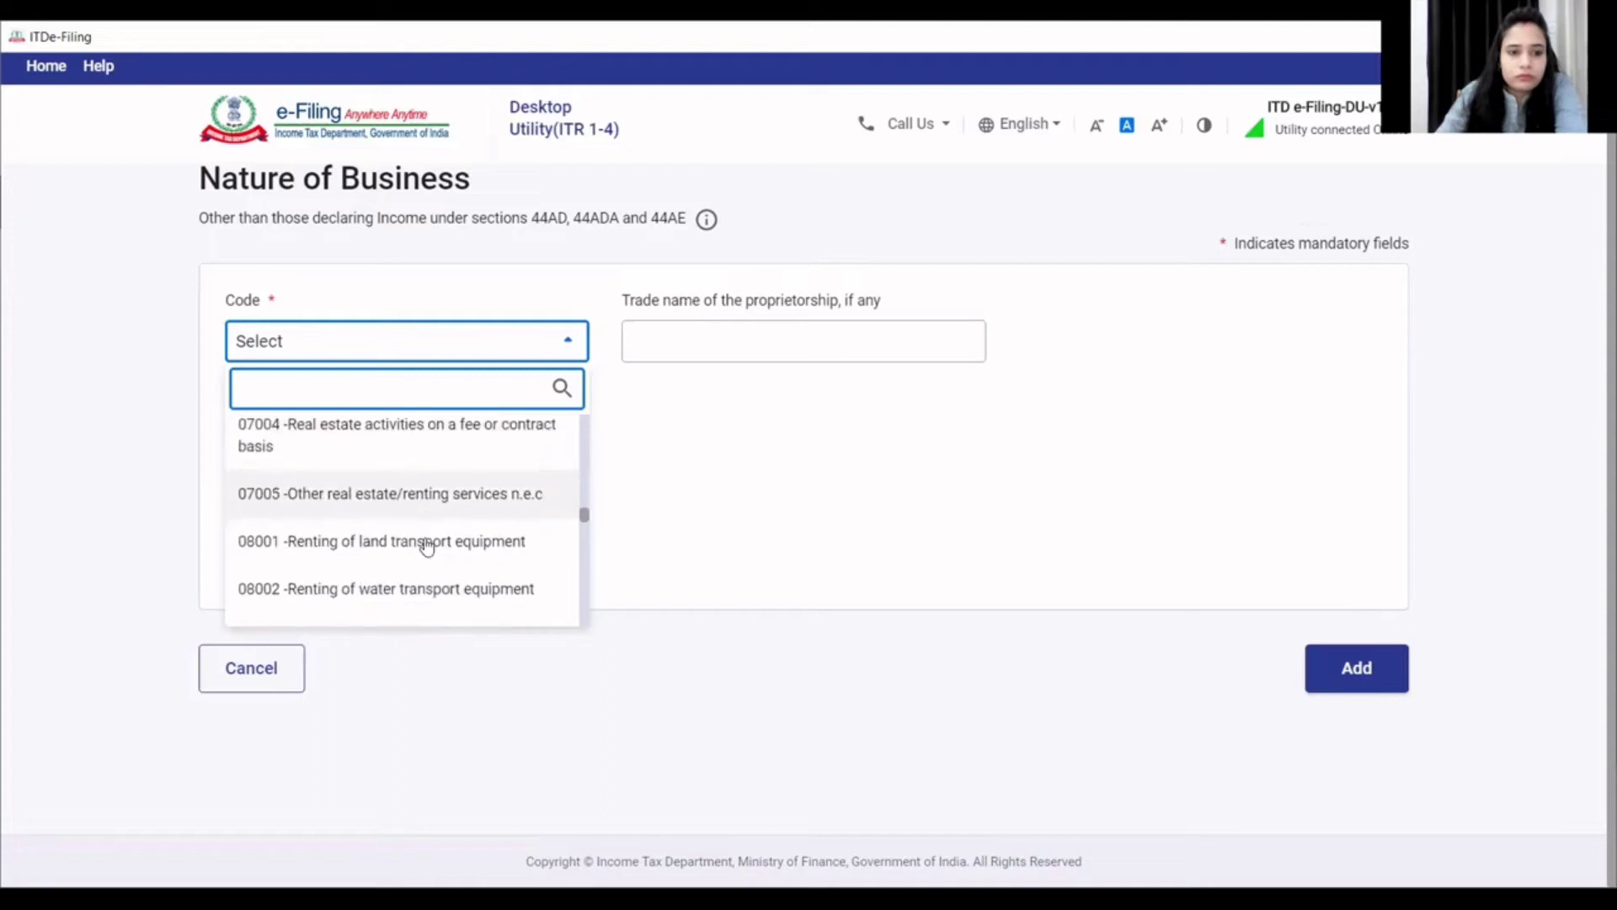
pyautogui.scroll(-10, 427, 547)
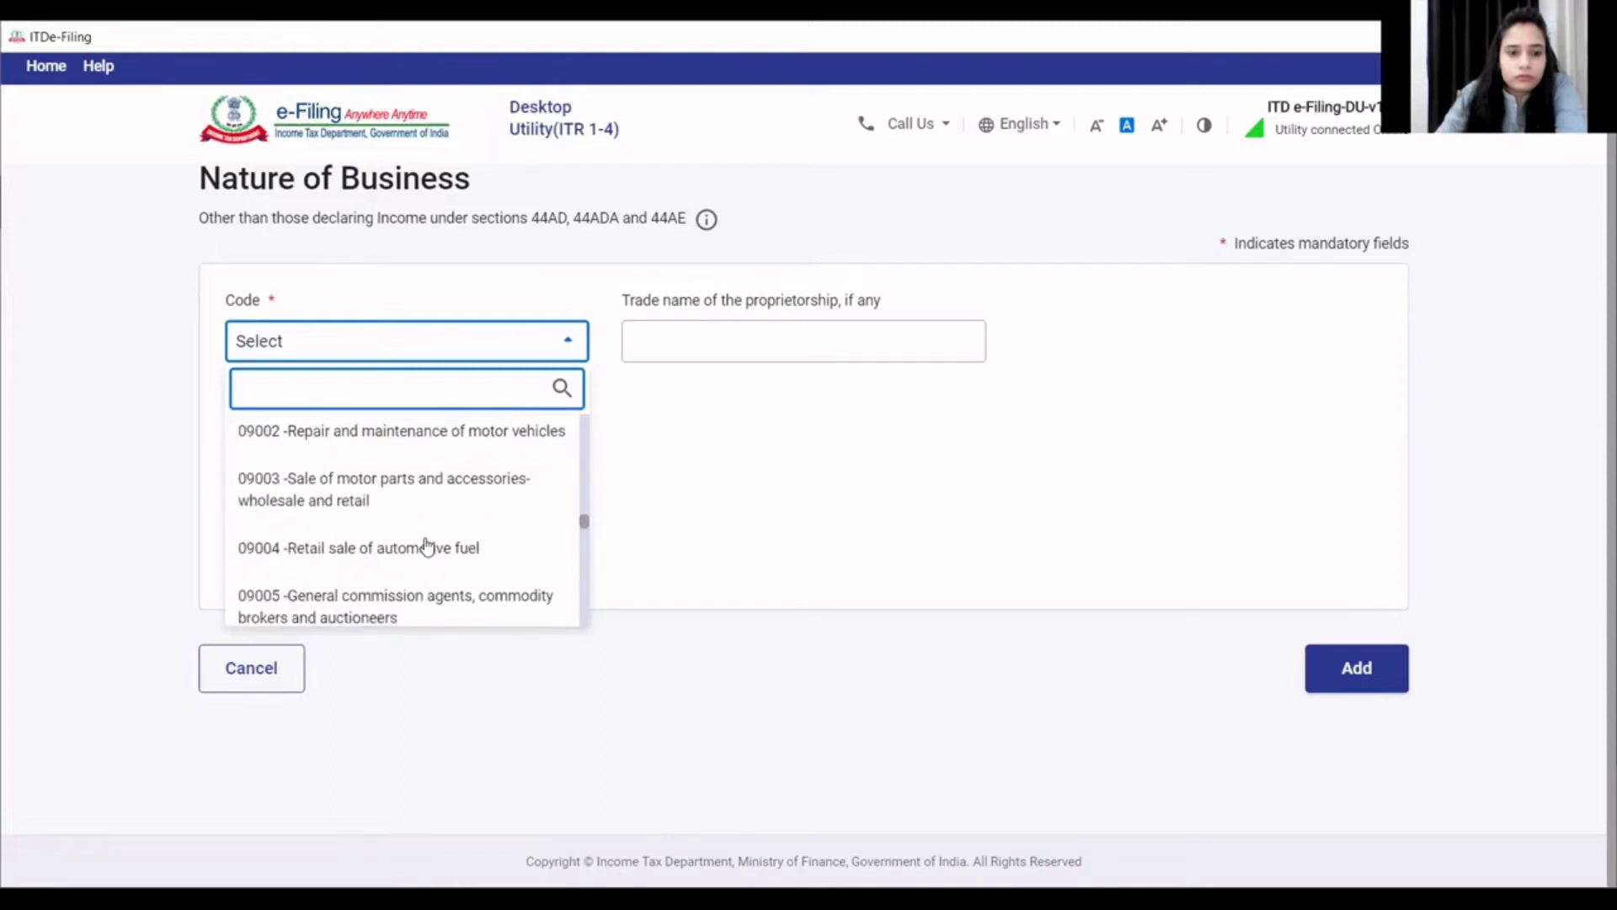
pyautogui.scroll(-10, 427, 547)
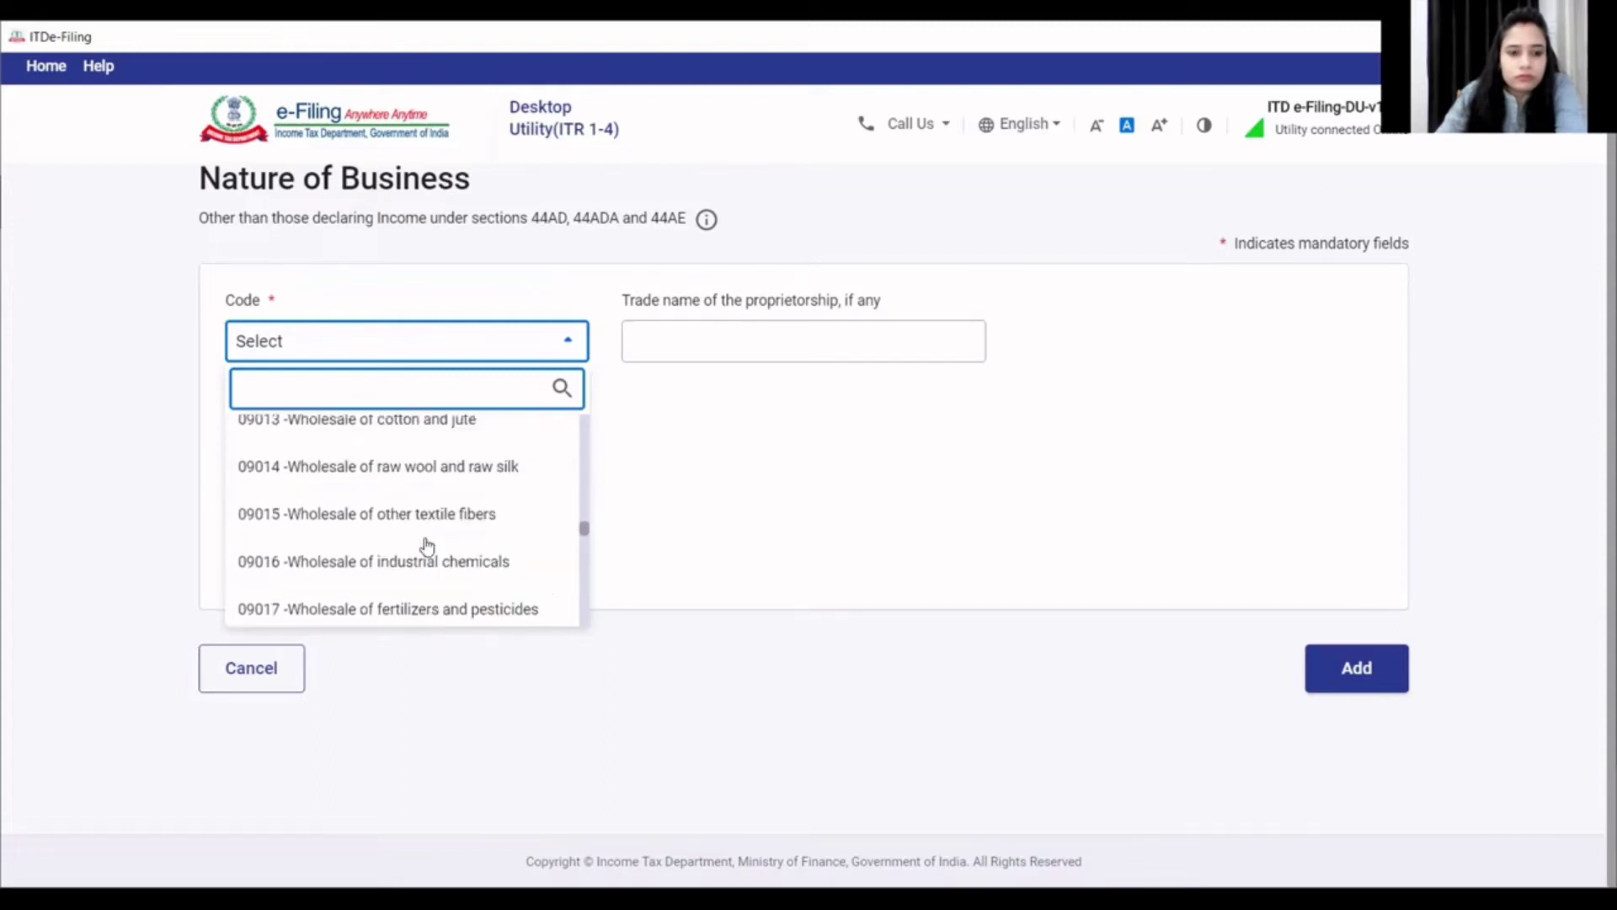
pyautogui.scroll(-10, 428, 547)
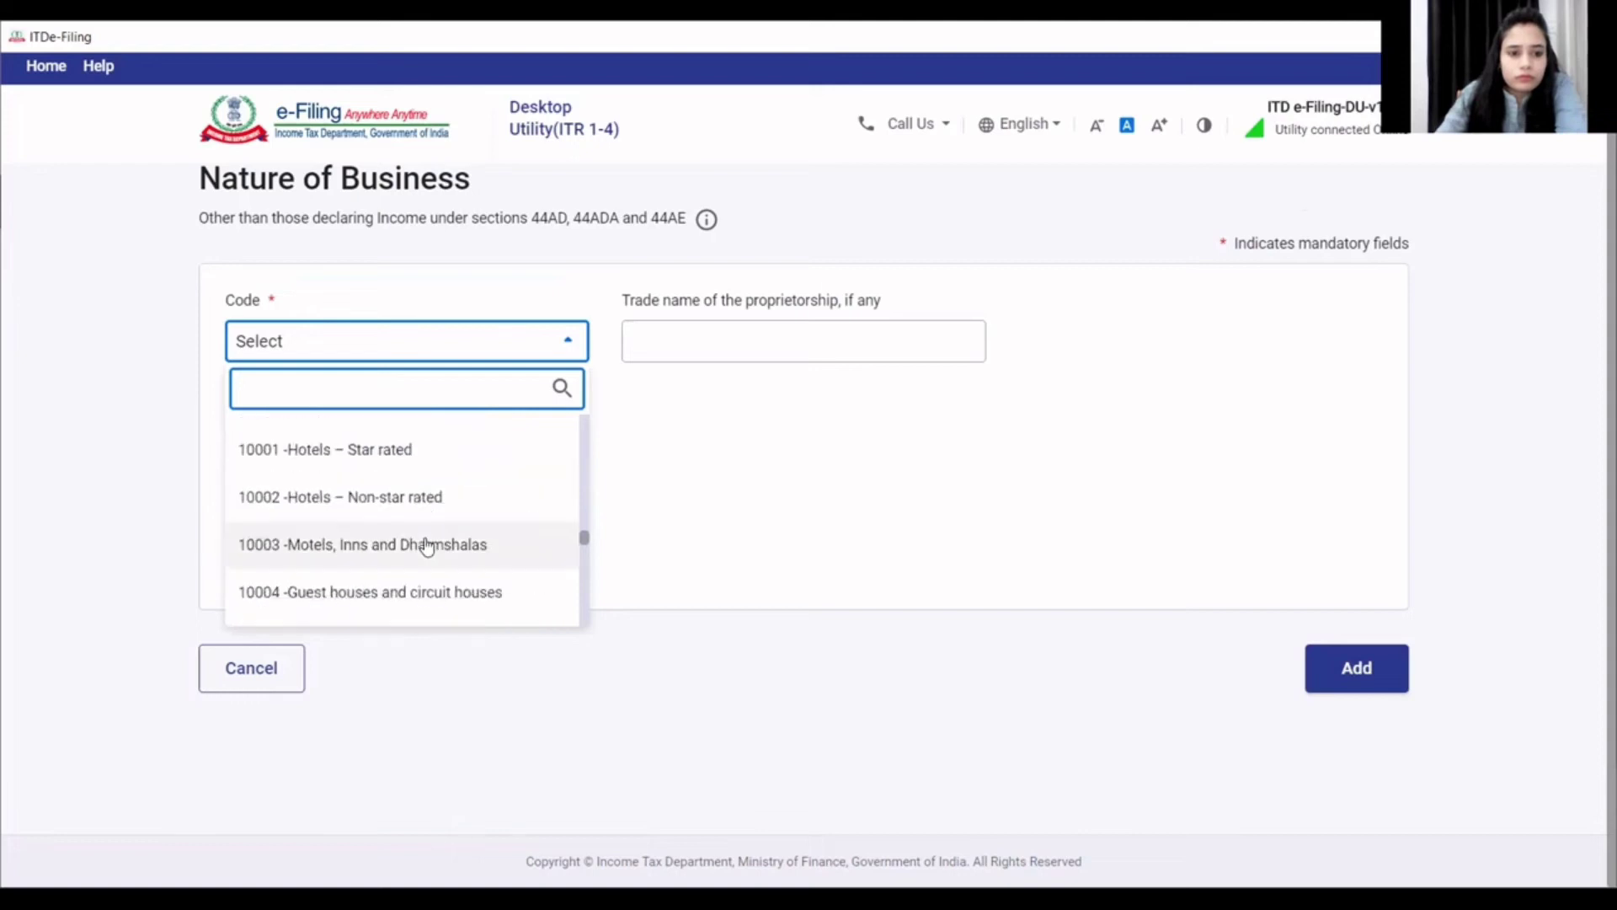
pyautogui.scroll(-10, 427, 547)
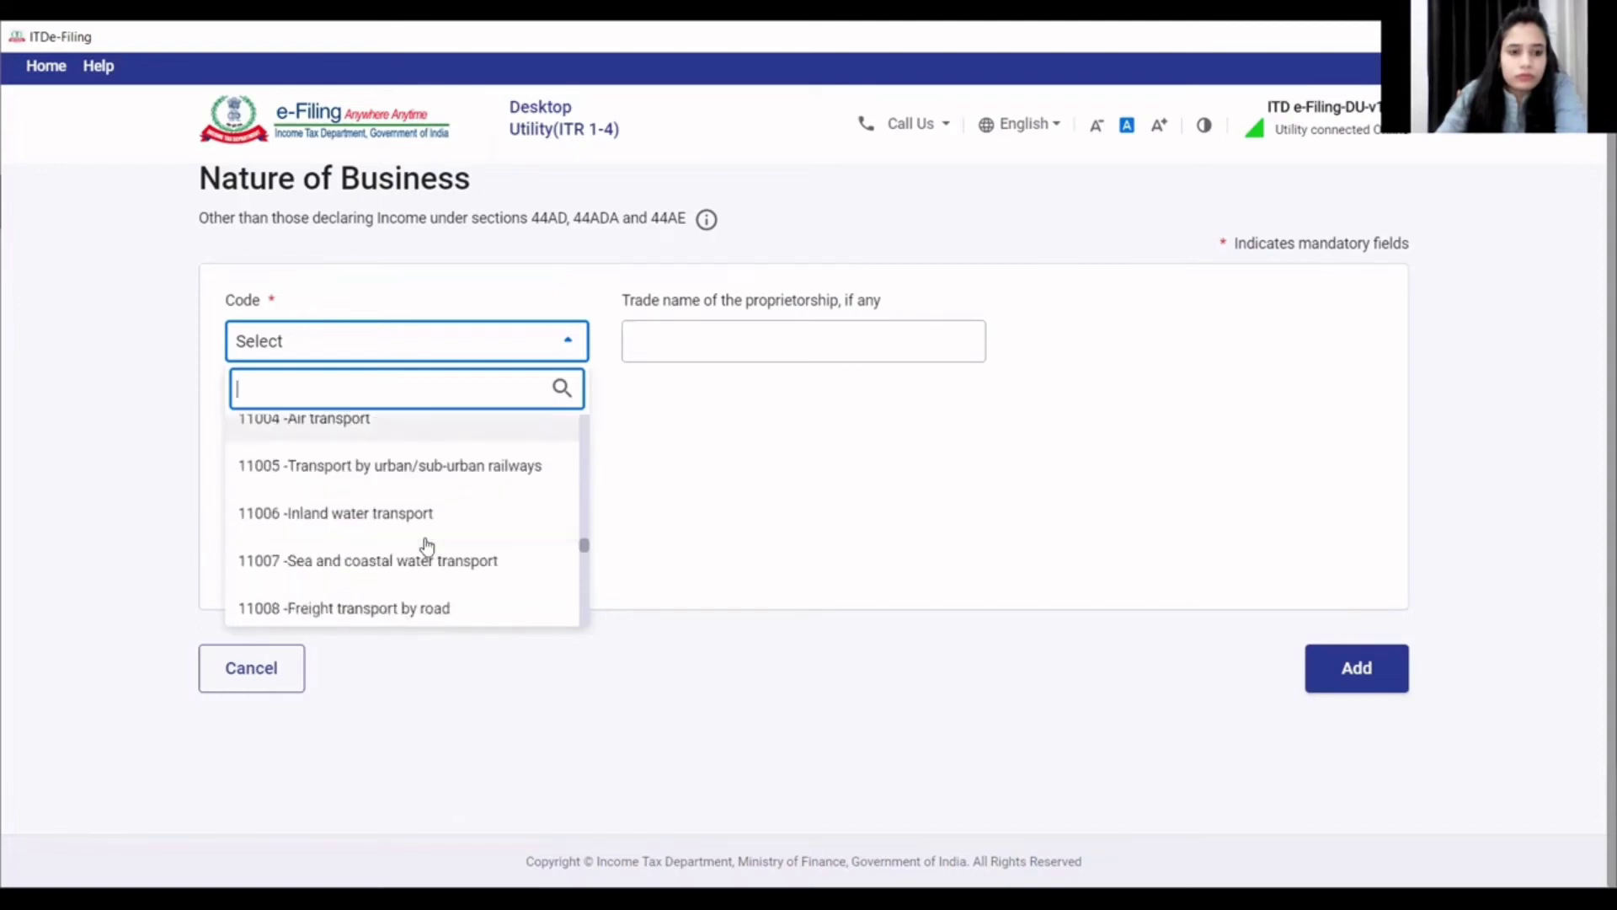
pyautogui.scroll(-3, 427, 546)
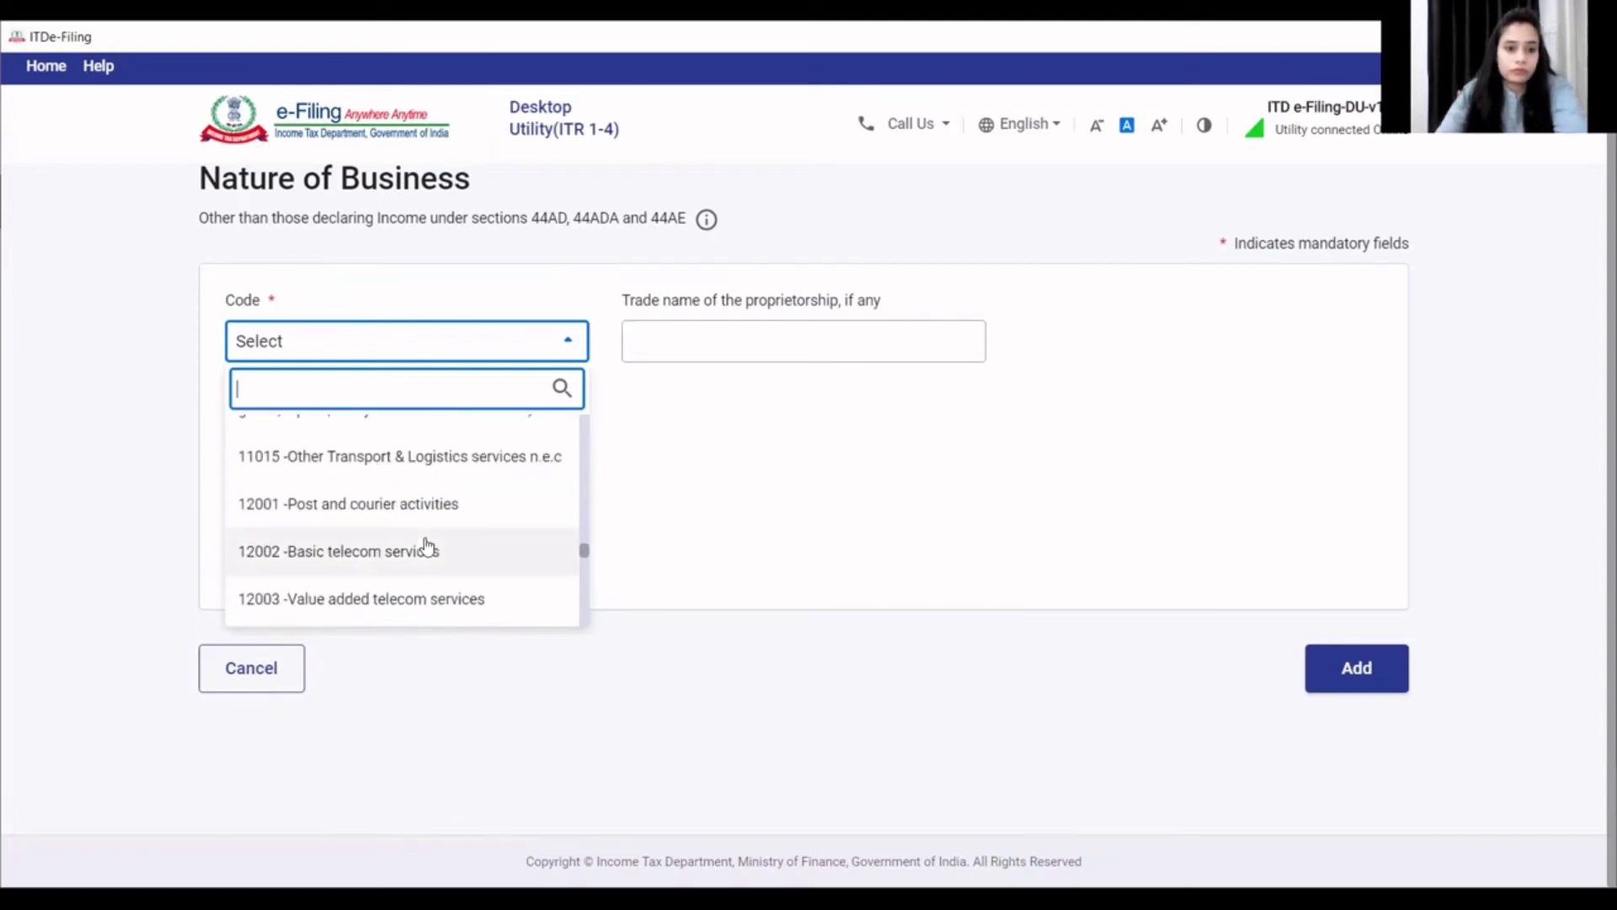
pyautogui.scroll(-10, 427, 548)
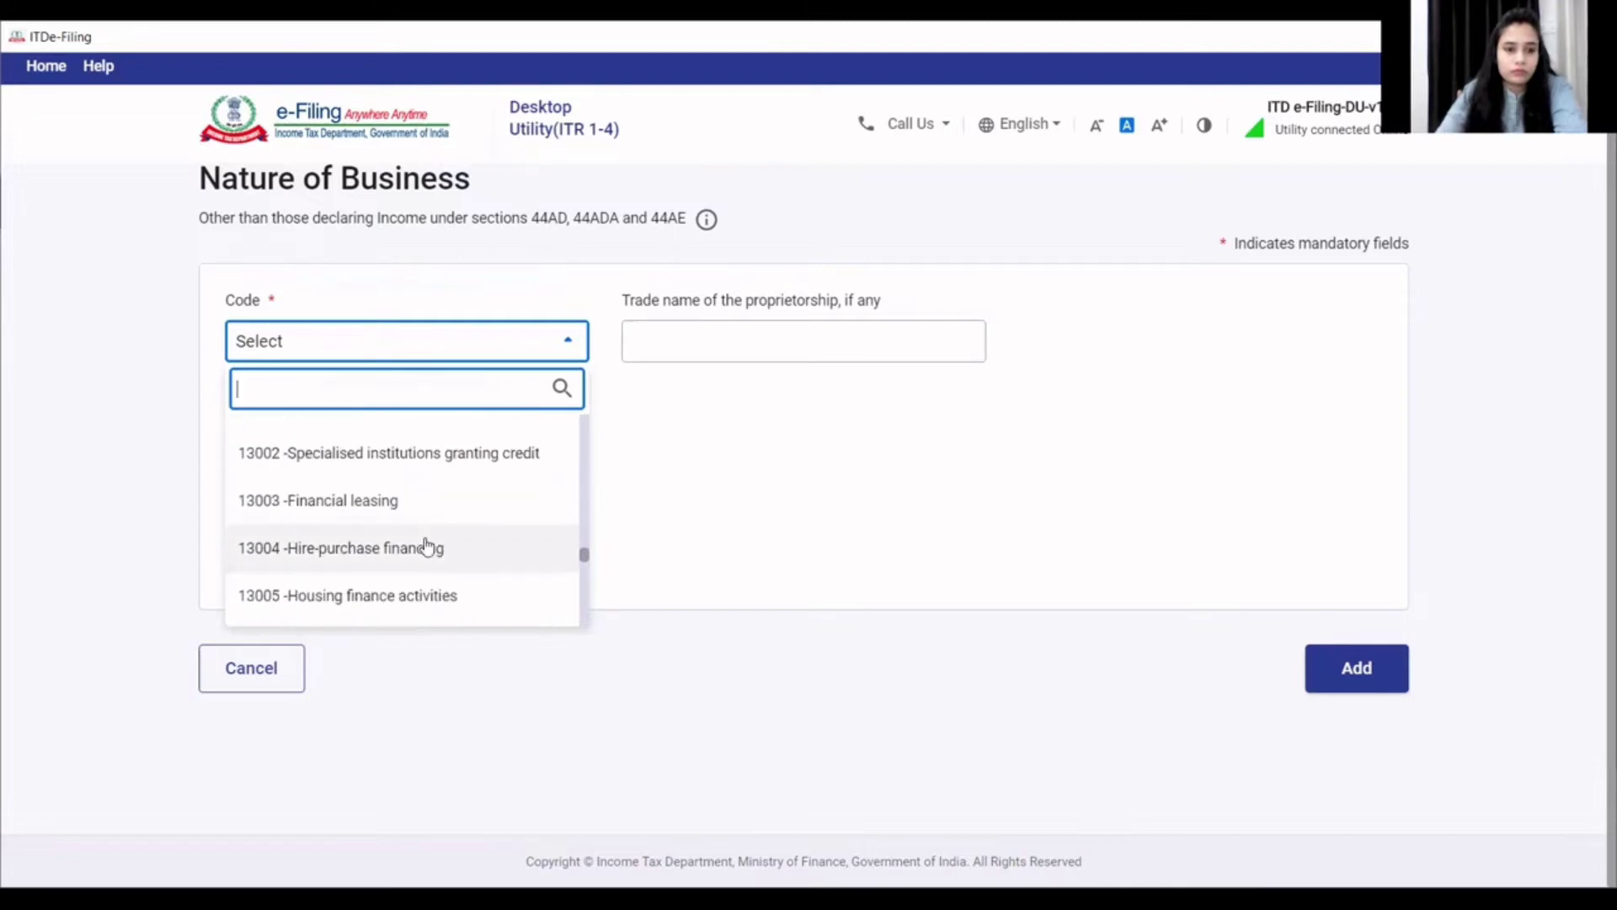
pyautogui.scroll(-5, 427, 547)
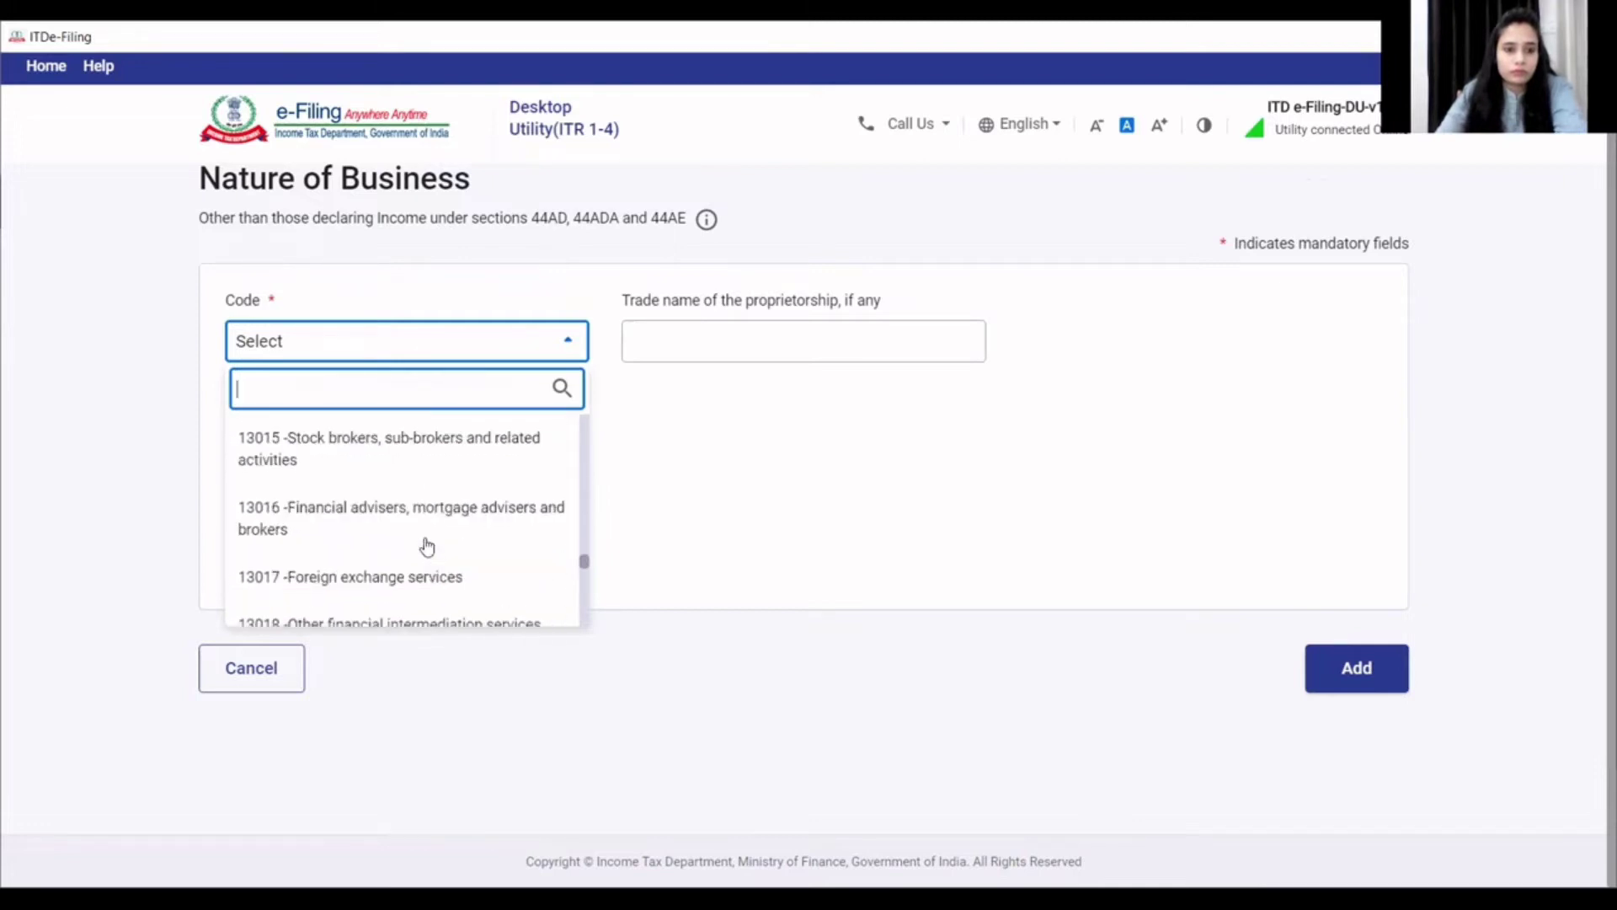
pyautogui.scroll(-5, 427, 546)
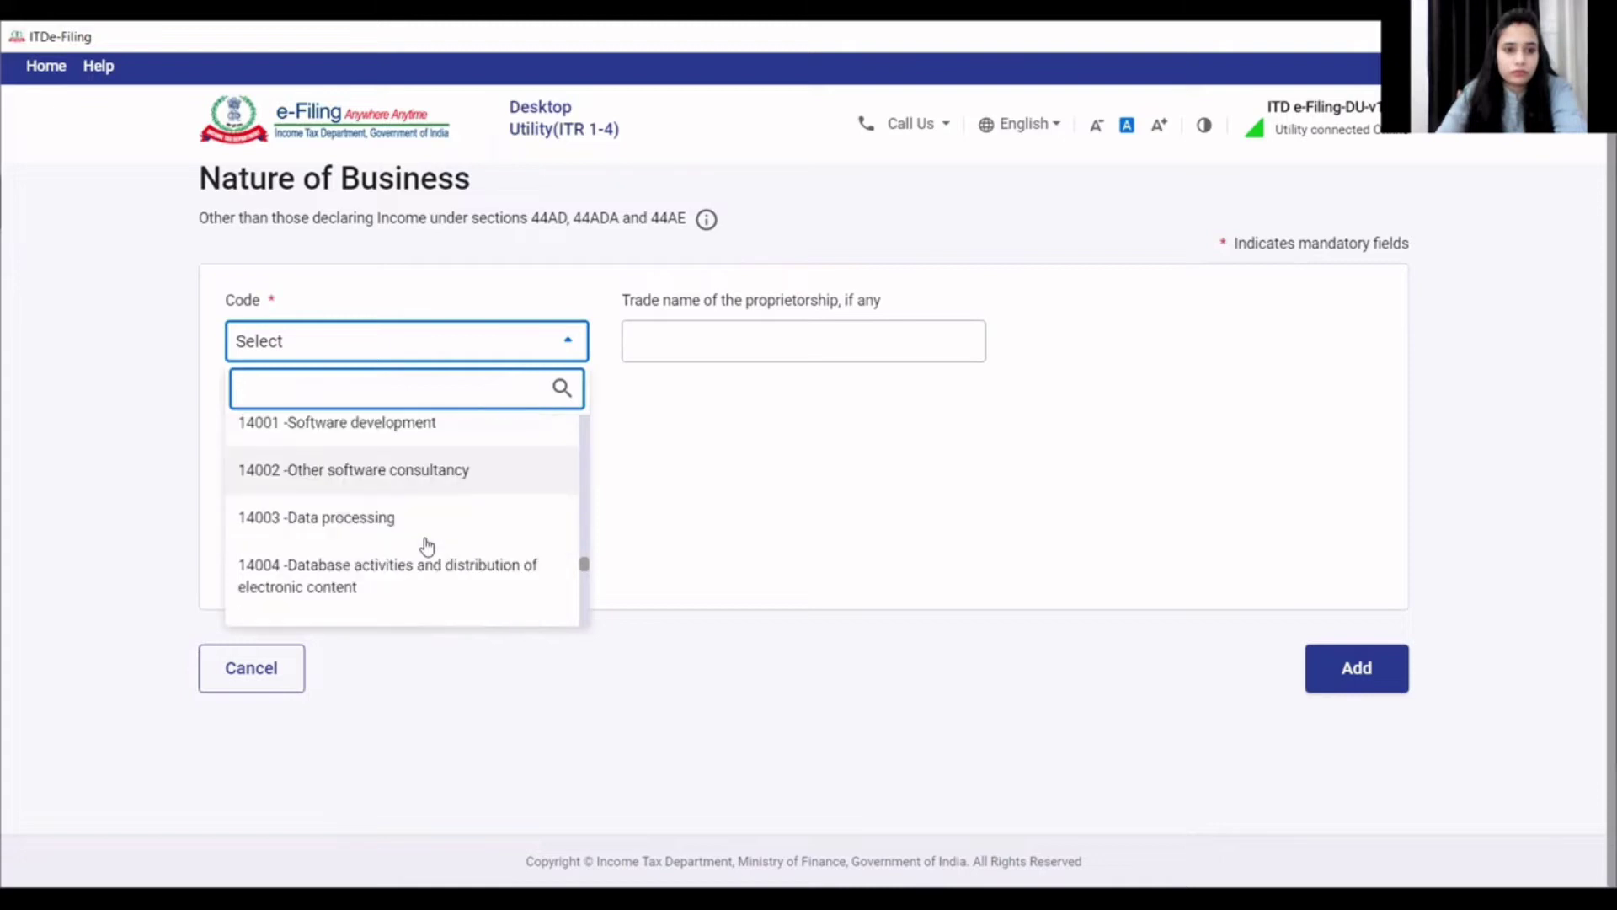
pyautogui.scroll(-5, 427, 547)
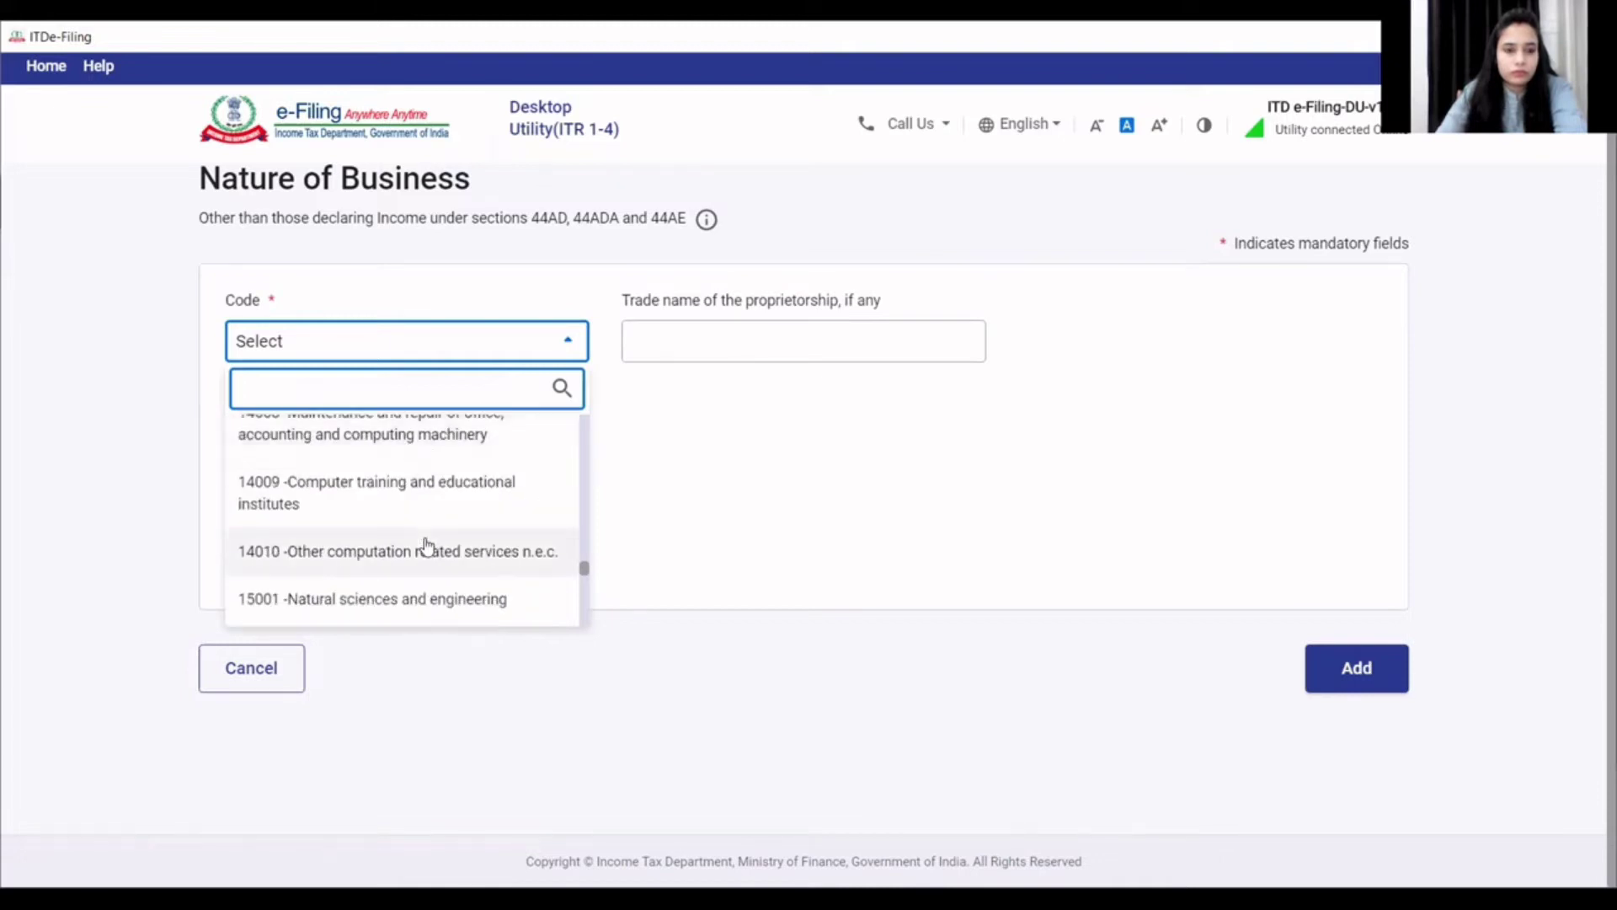
pyautogui.scroll(-5, 427, 547)
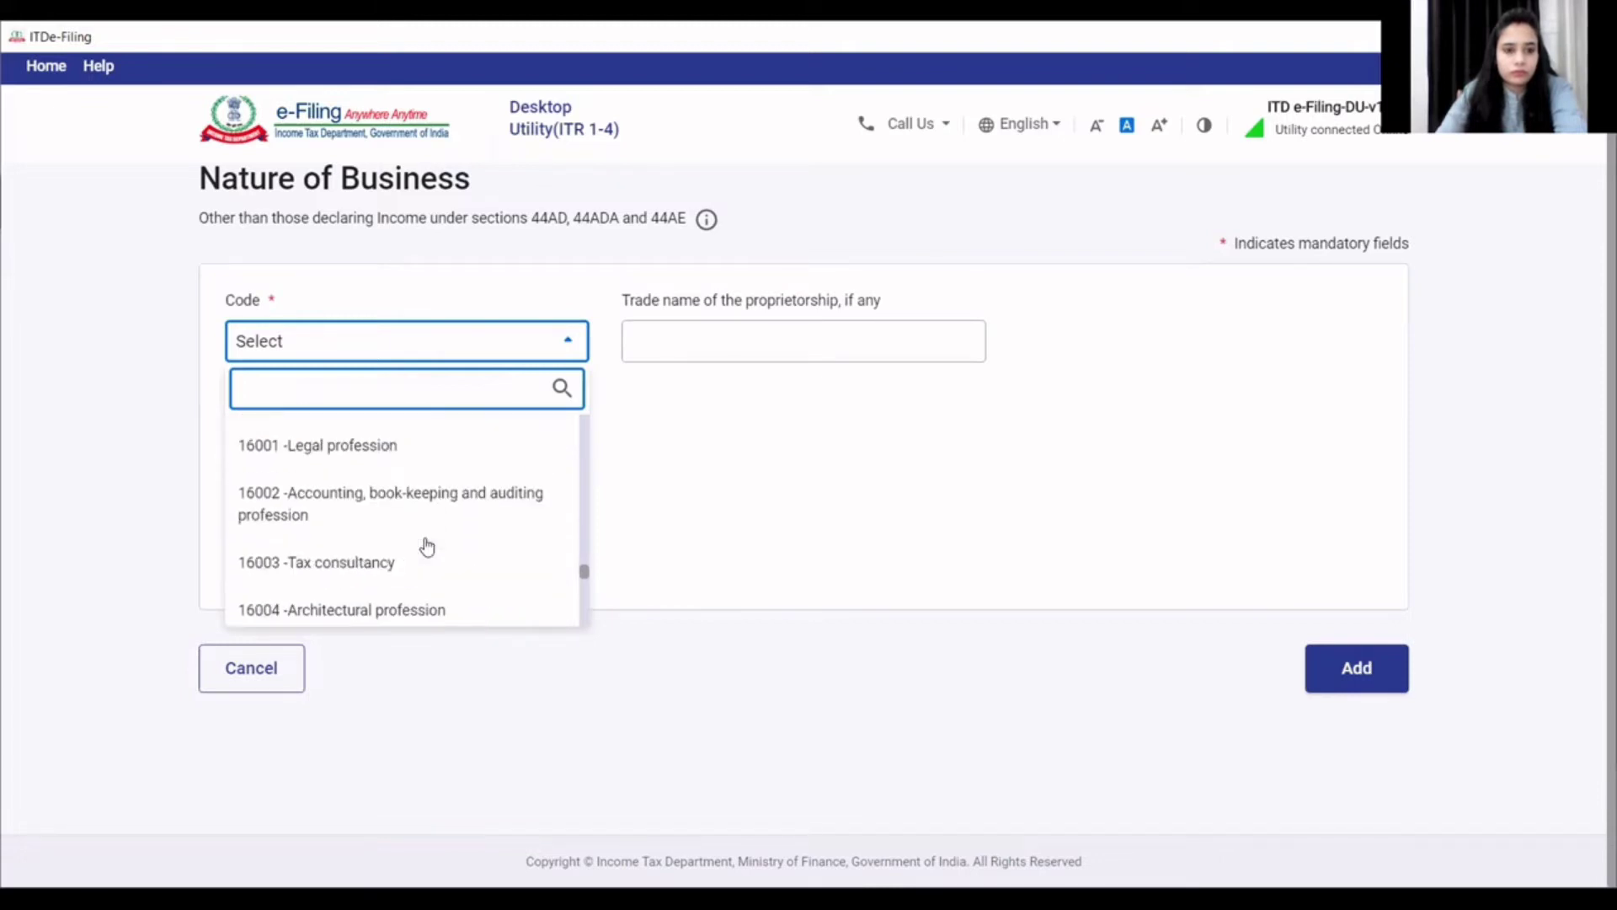
pyautogui.scroll(-4, 427, 548)
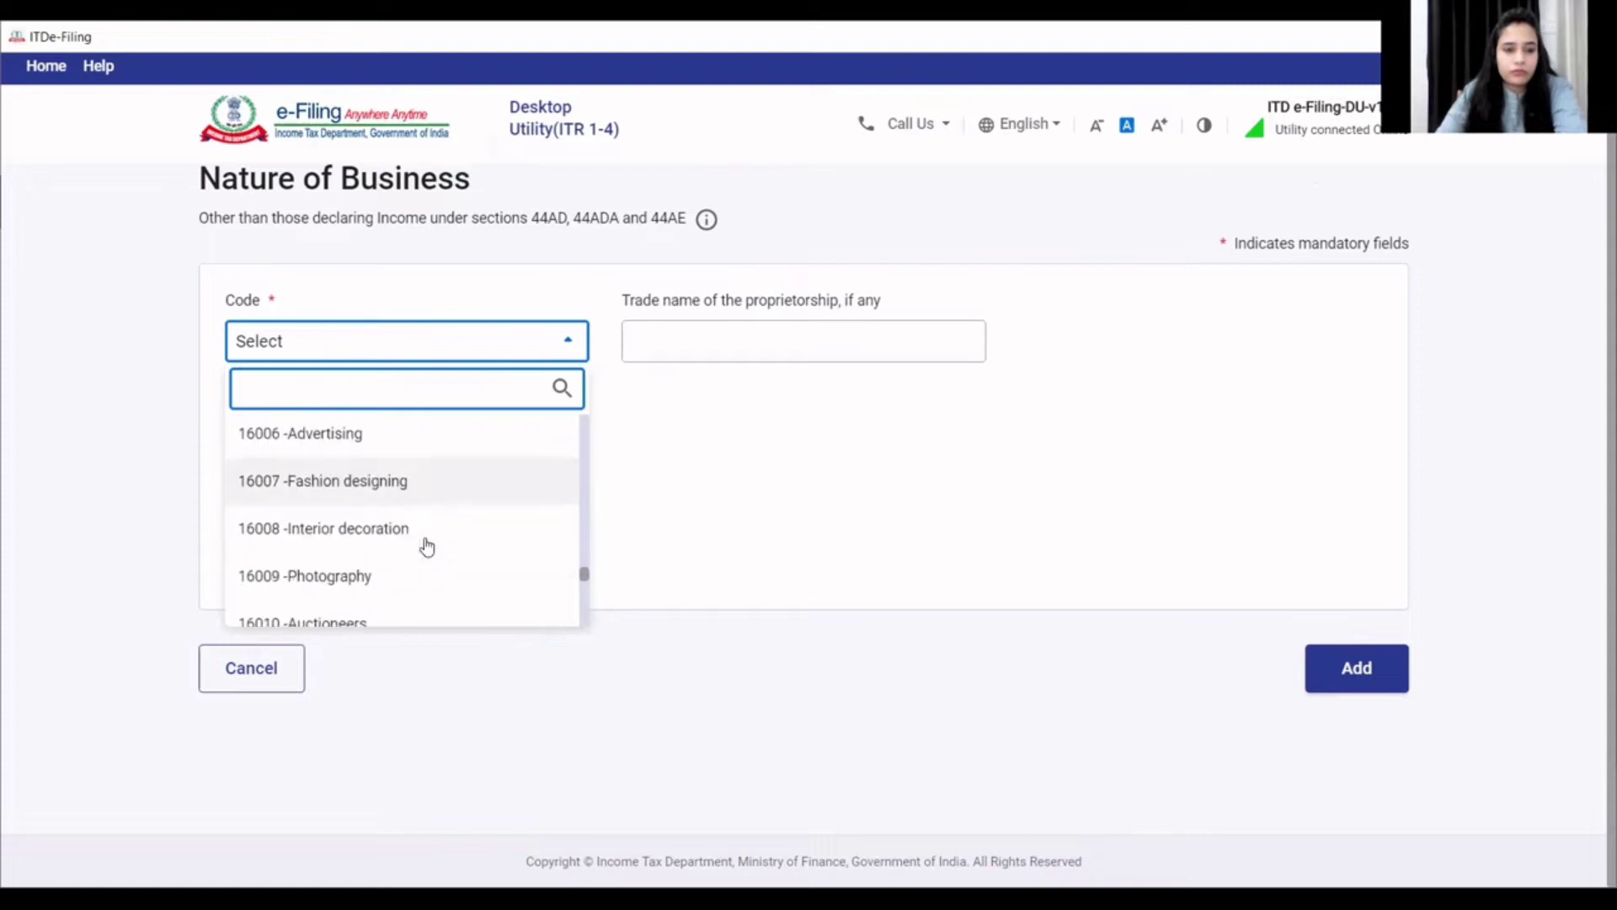
pyautogui.scroll(-4, 428, 548)
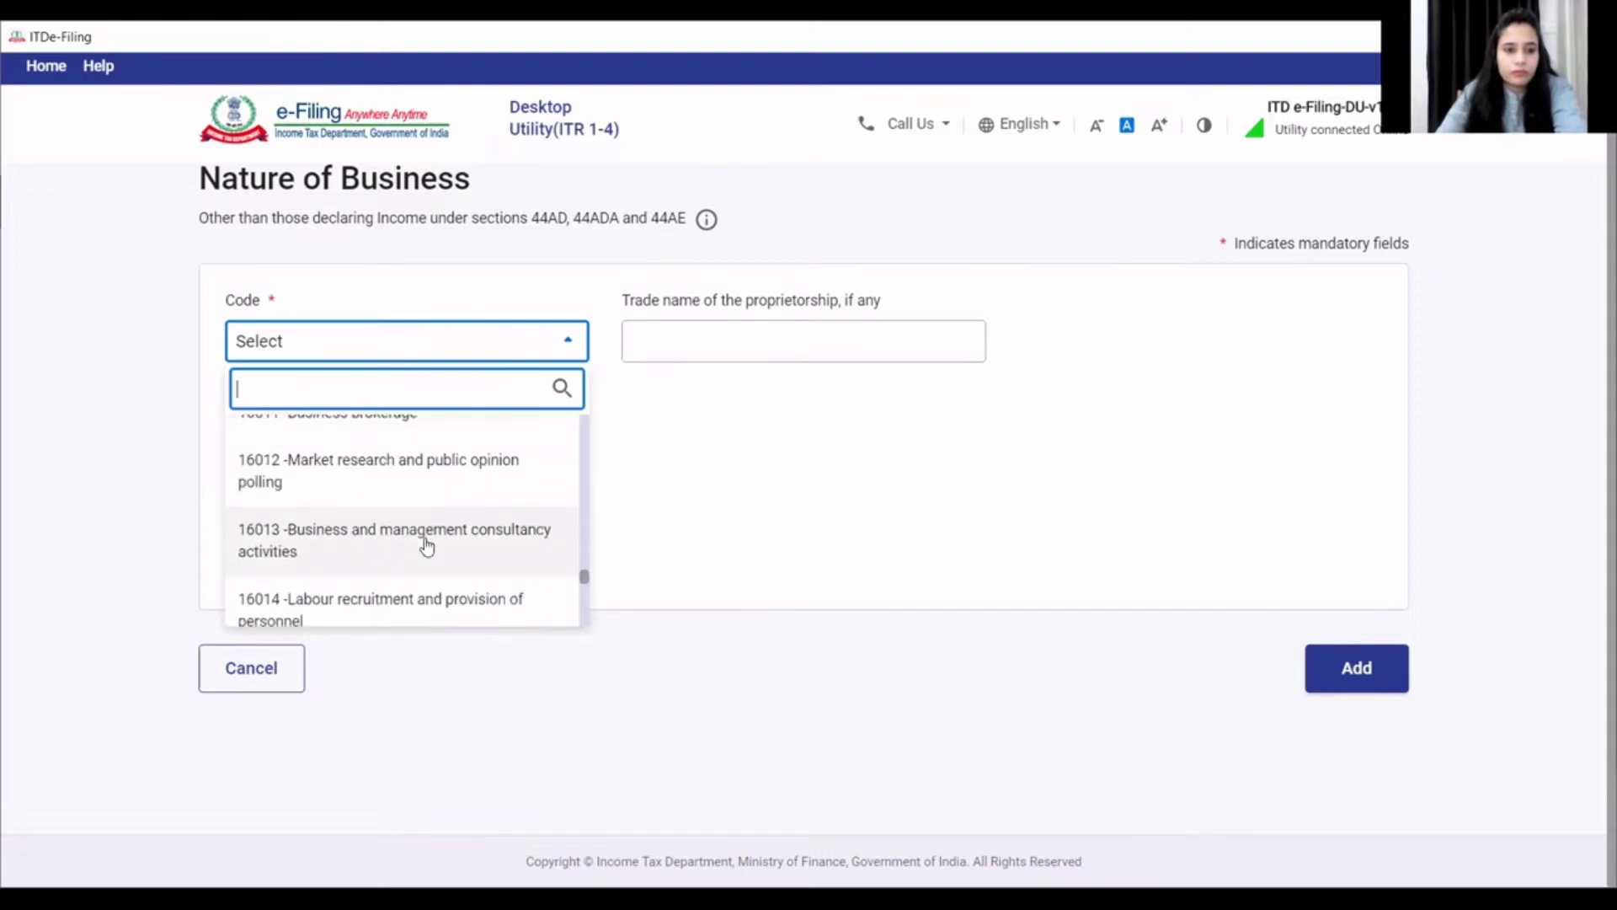
pyautogui.scroll(-5, 427, 548)
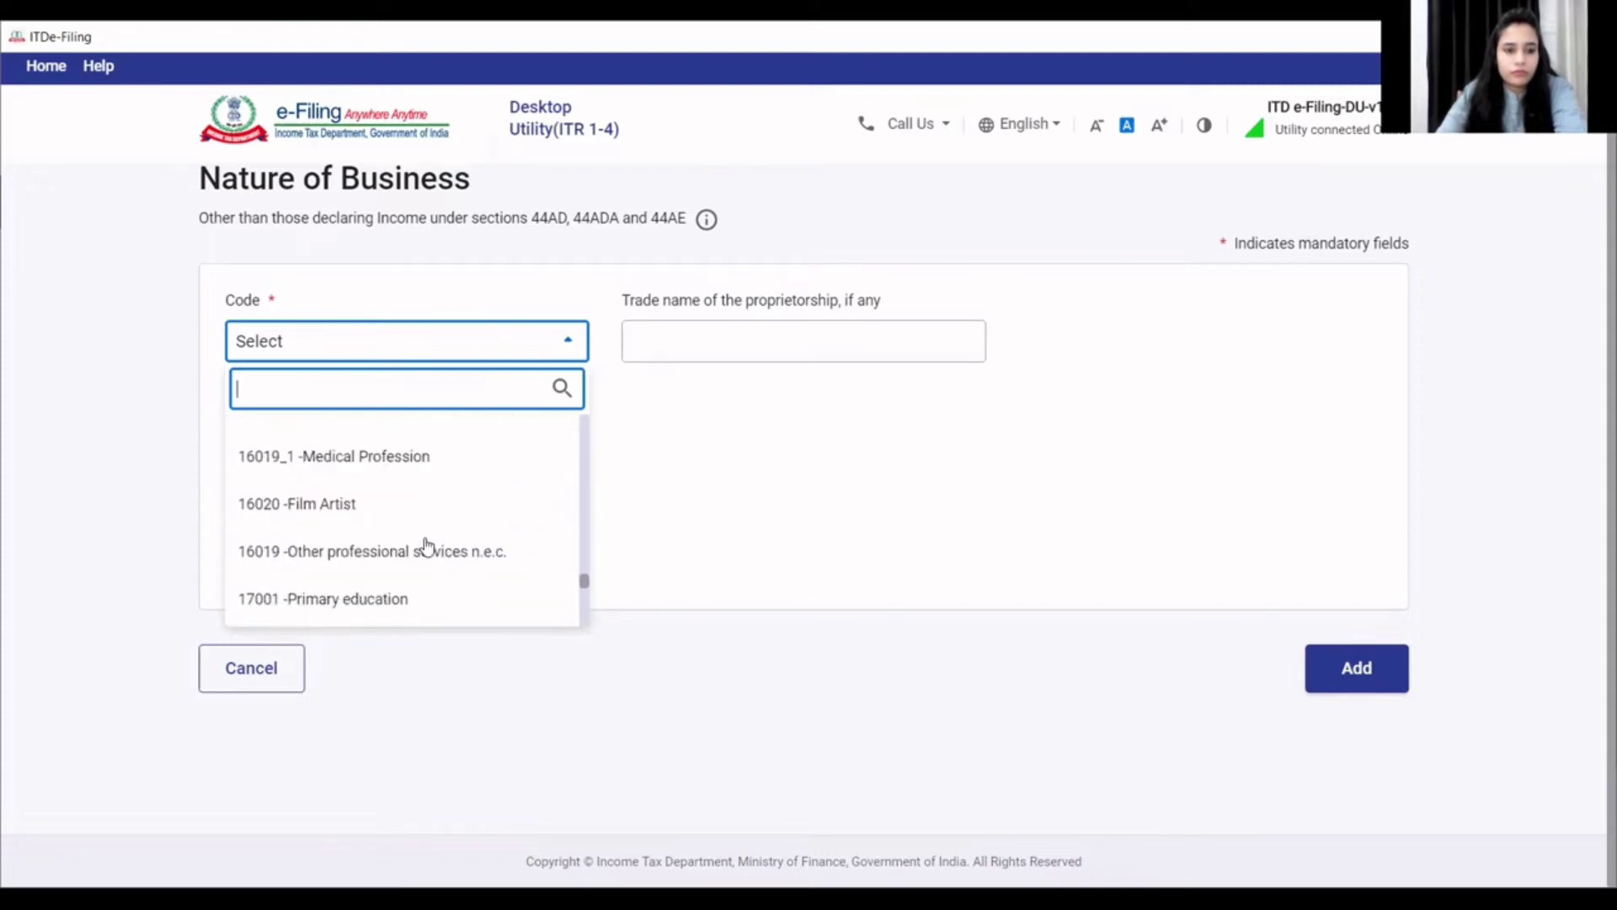
pyautogui.click(427, 548)
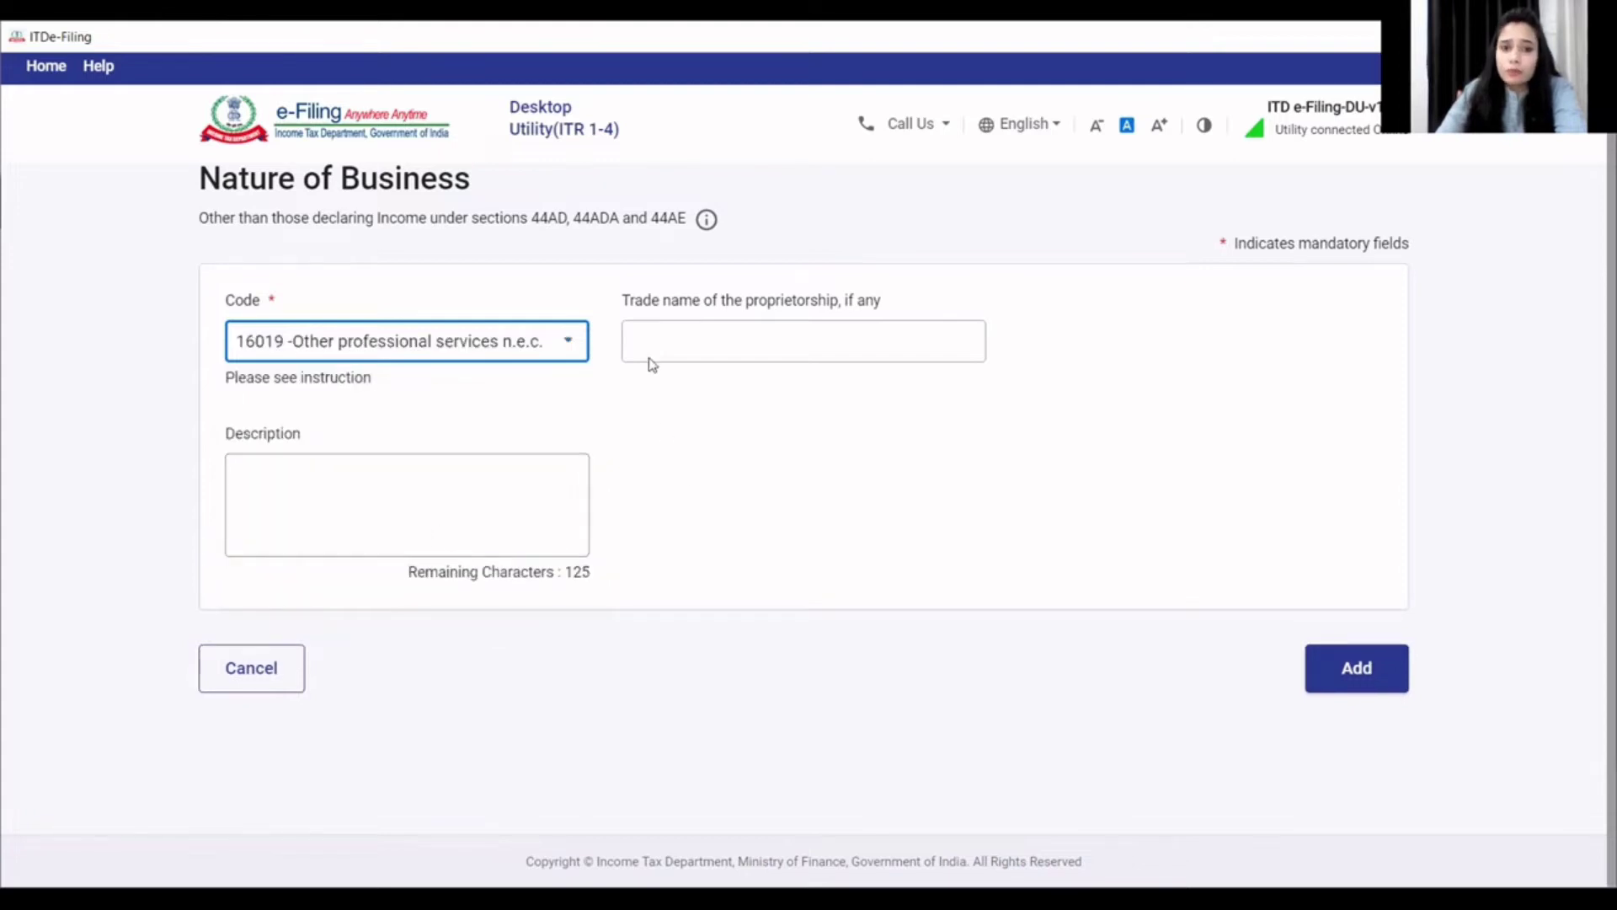
pyautogui.click(1339, 678)
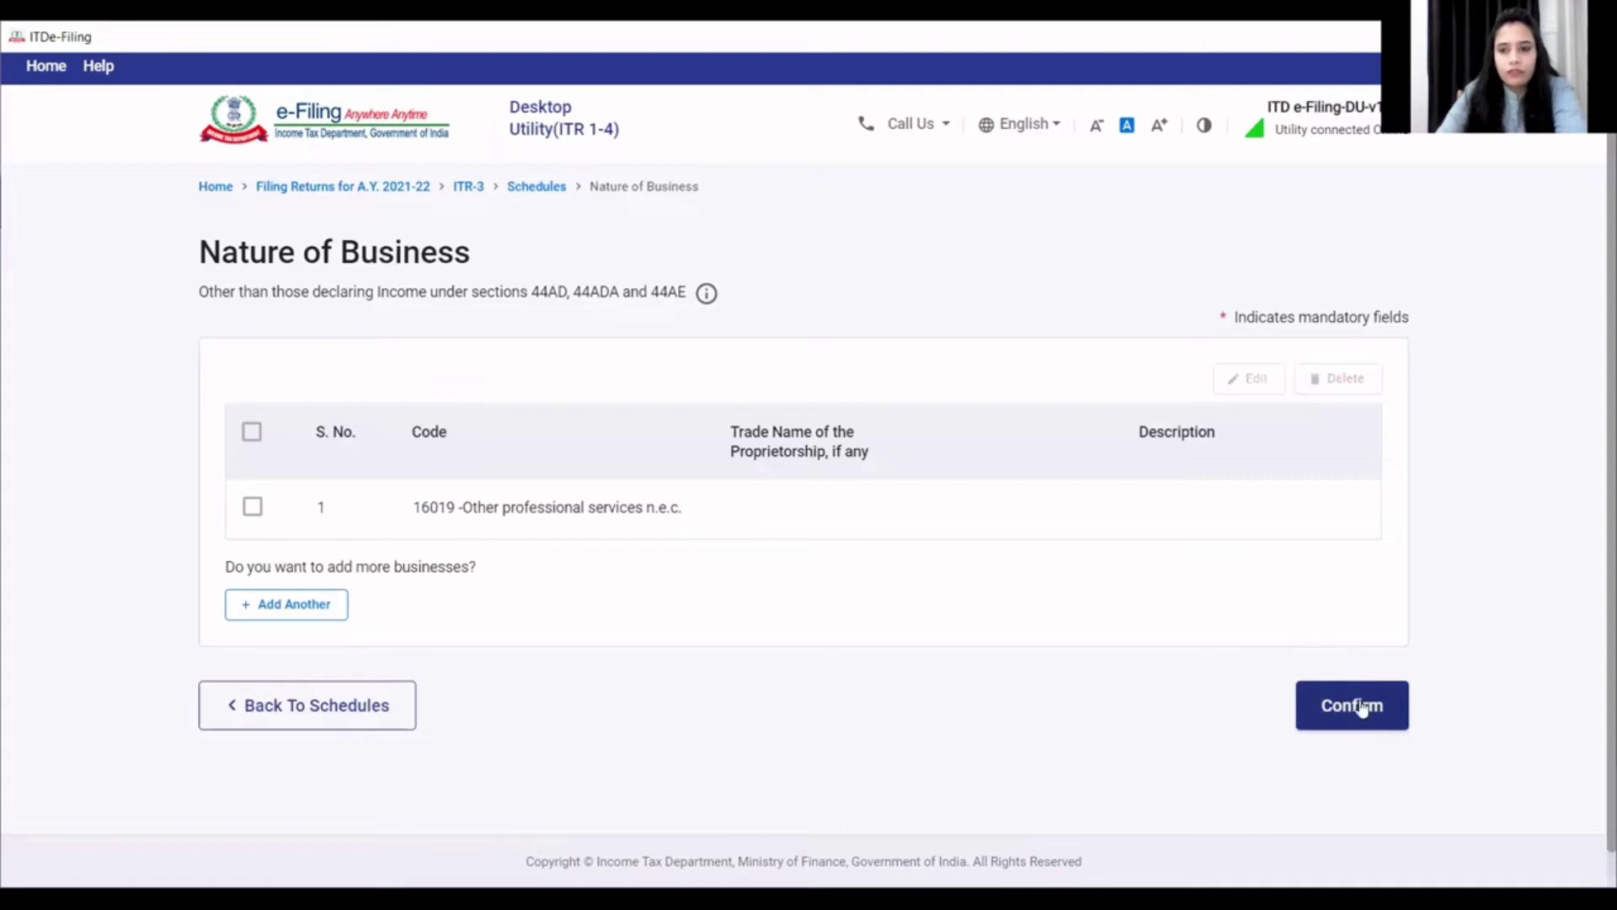
pyautogui.click(1354, 704)
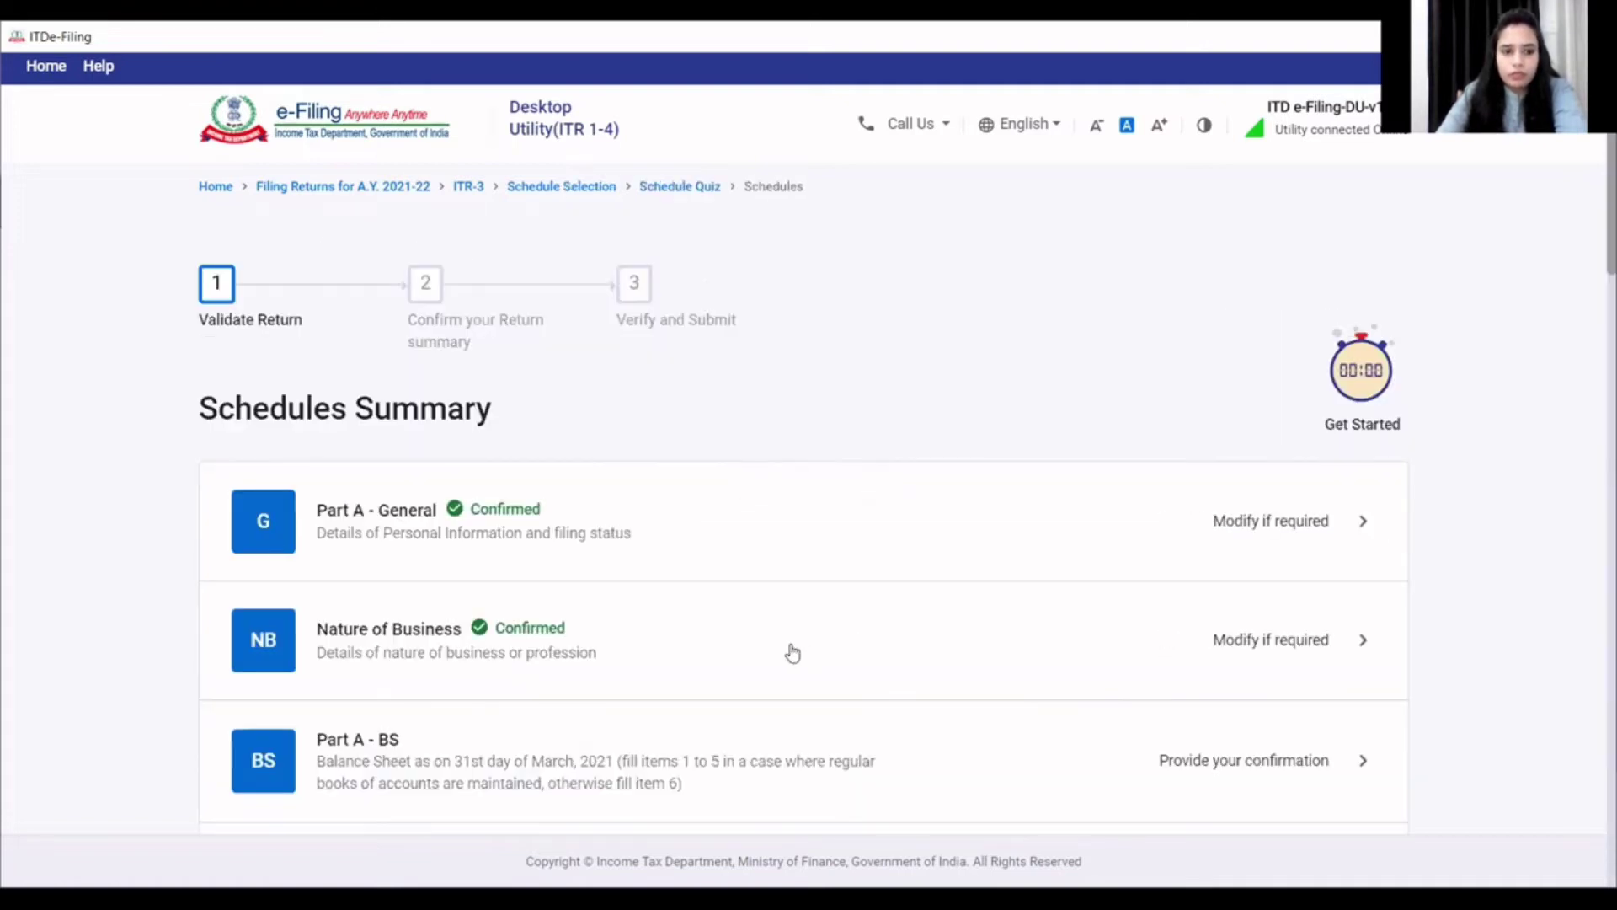
# - In Part A - BS, save a 5,000 No Account Cases cash balance and confirm the schedule
pyautogui.scroll(-3, 635, 690)
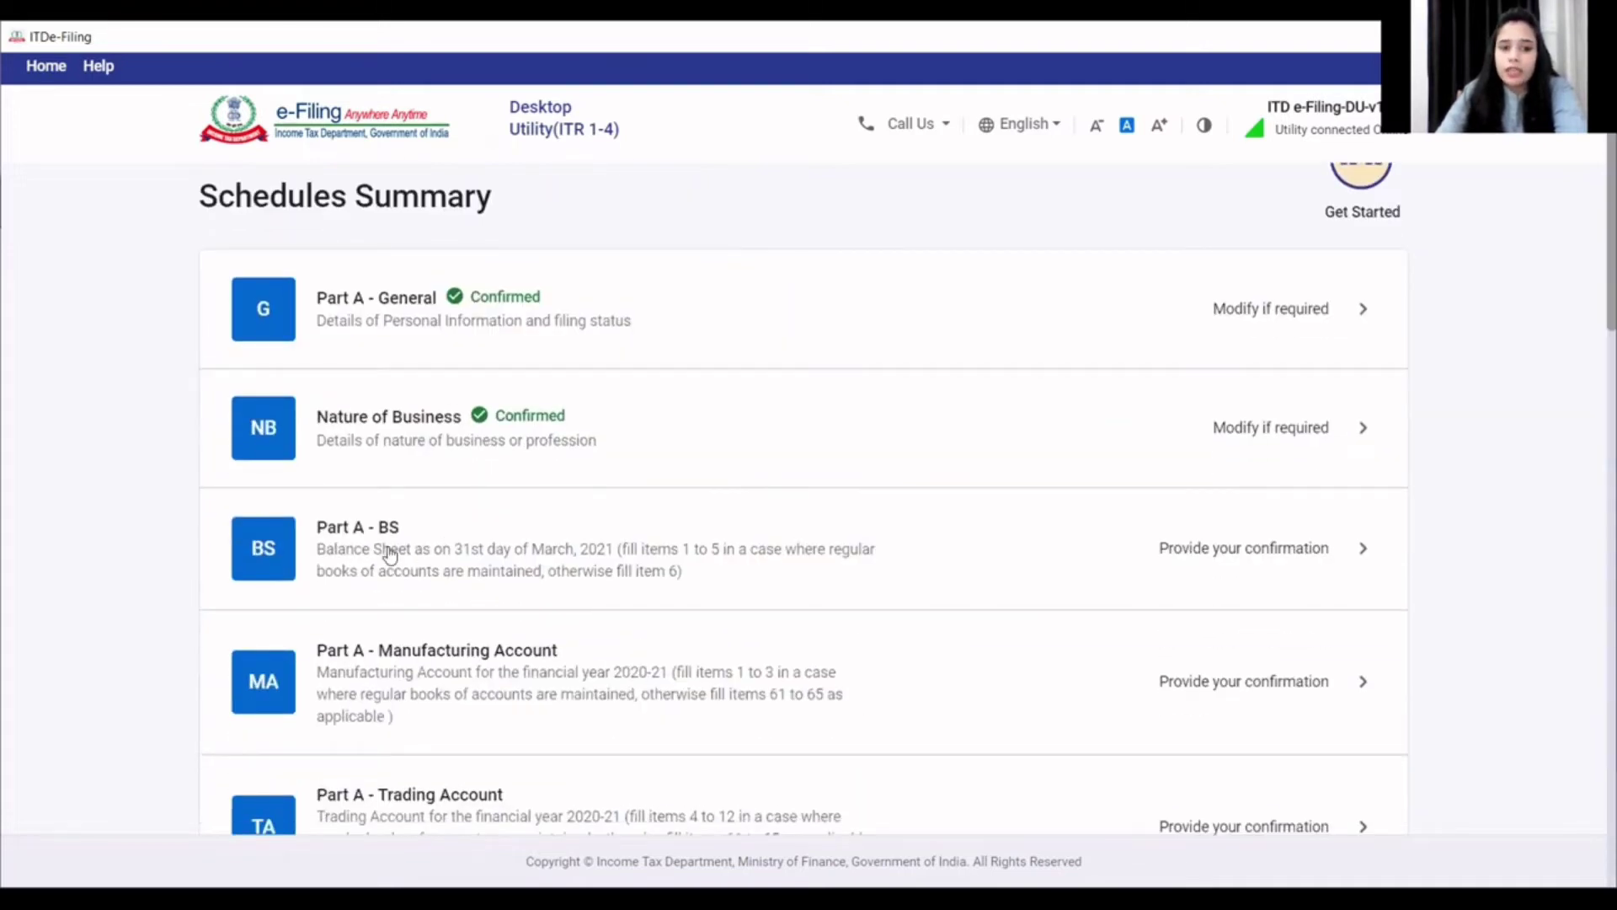
pyautogui.click(390, 553)
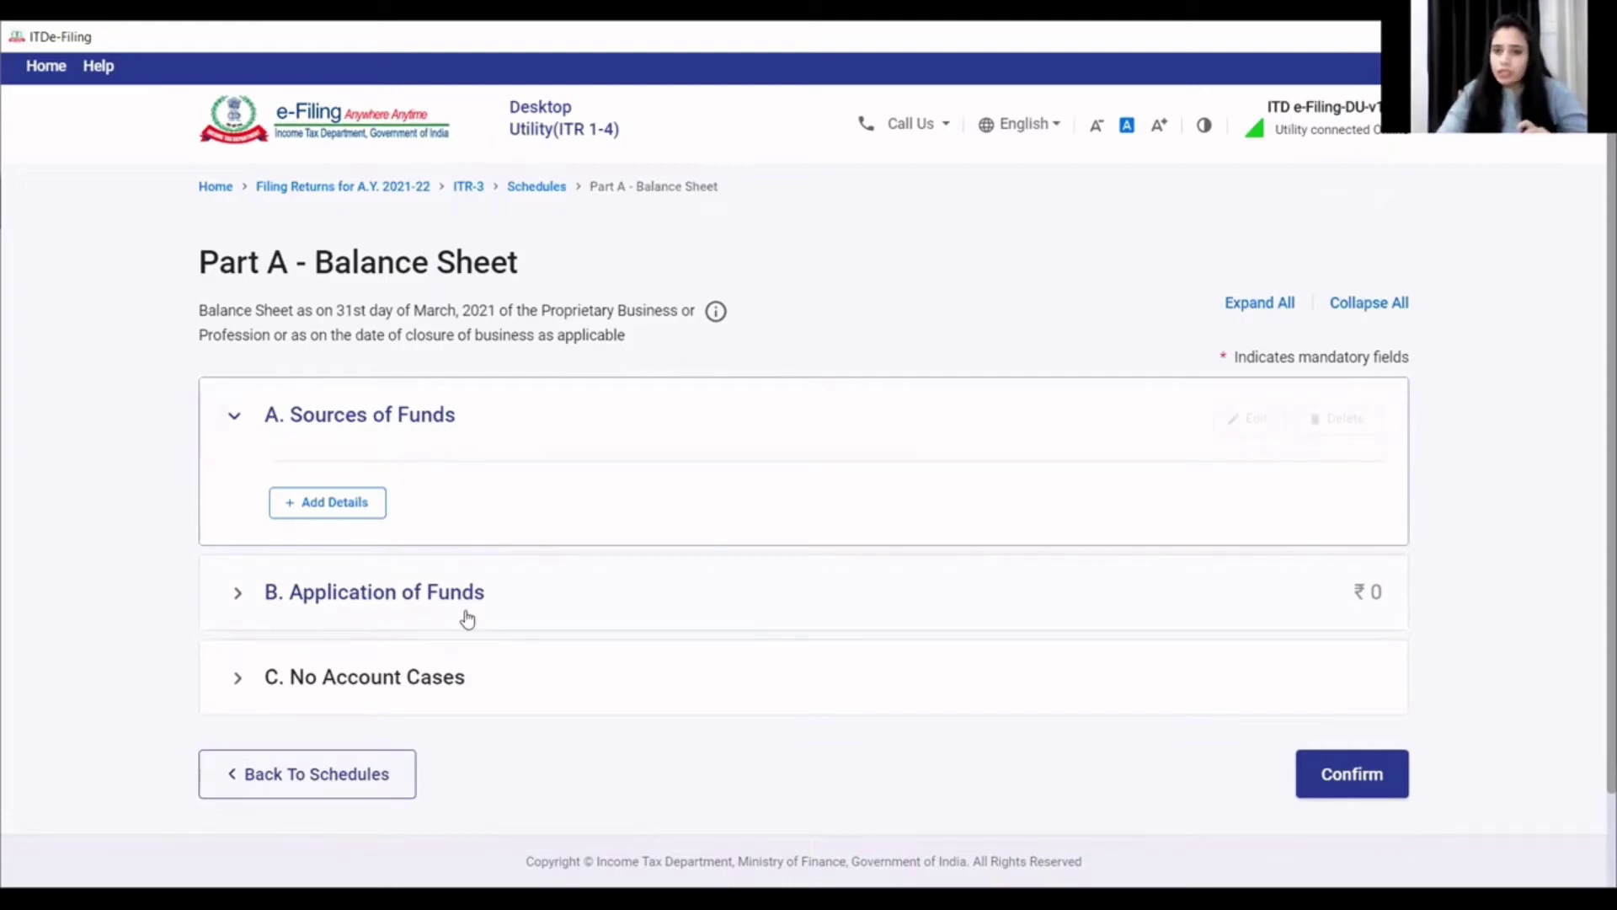
pyautogui.click(403, 689)
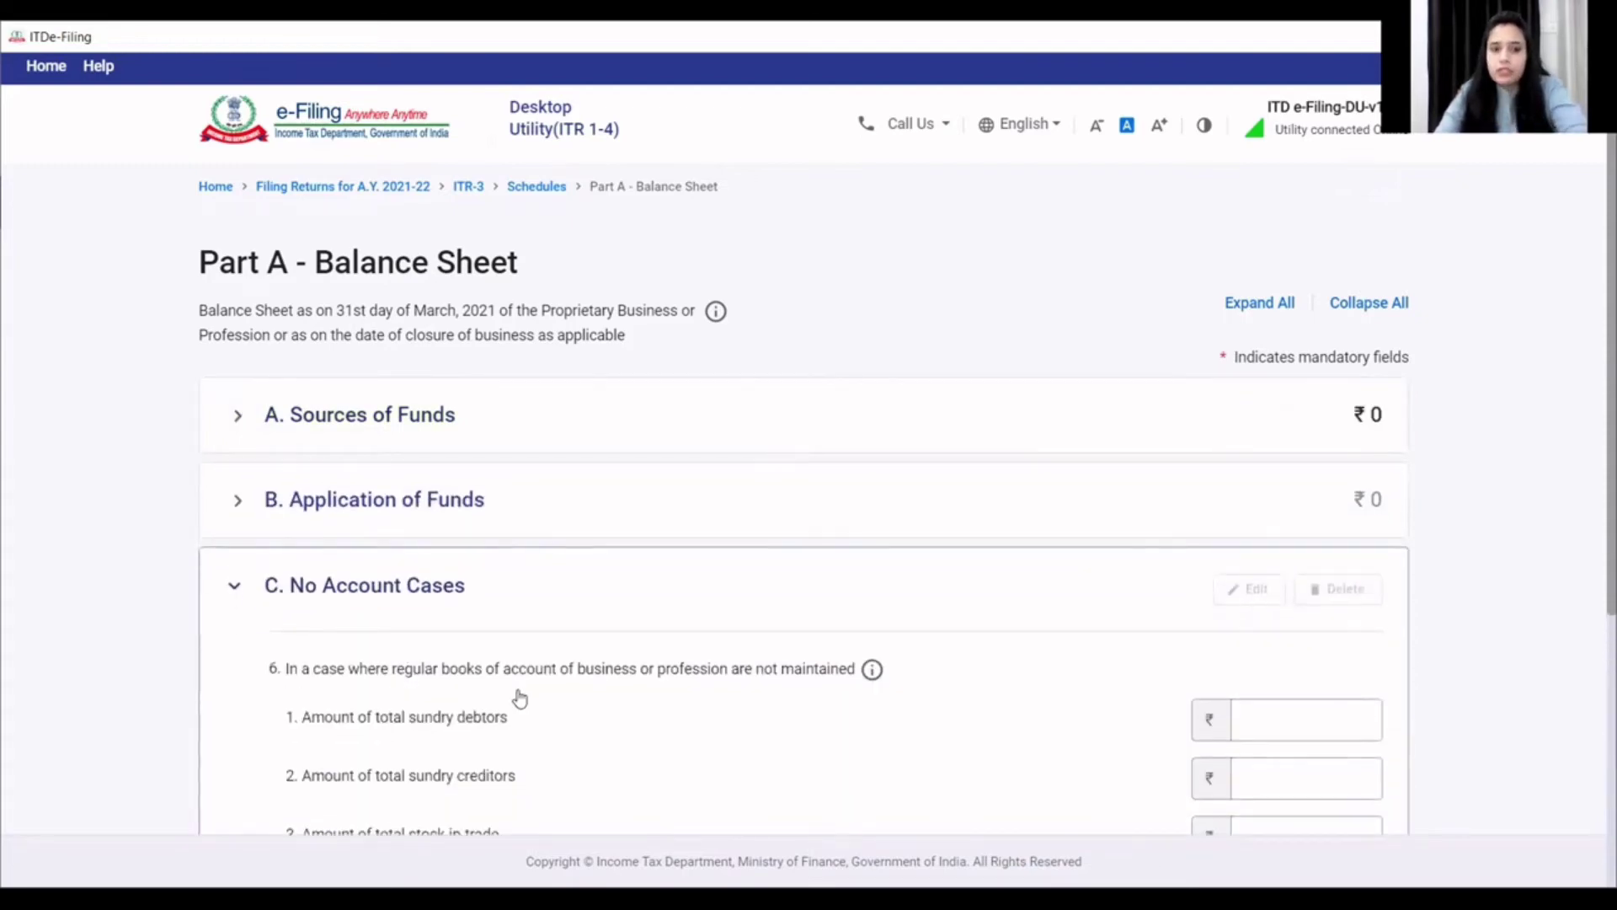
pyautogui.scroll(-3, 519, 695)
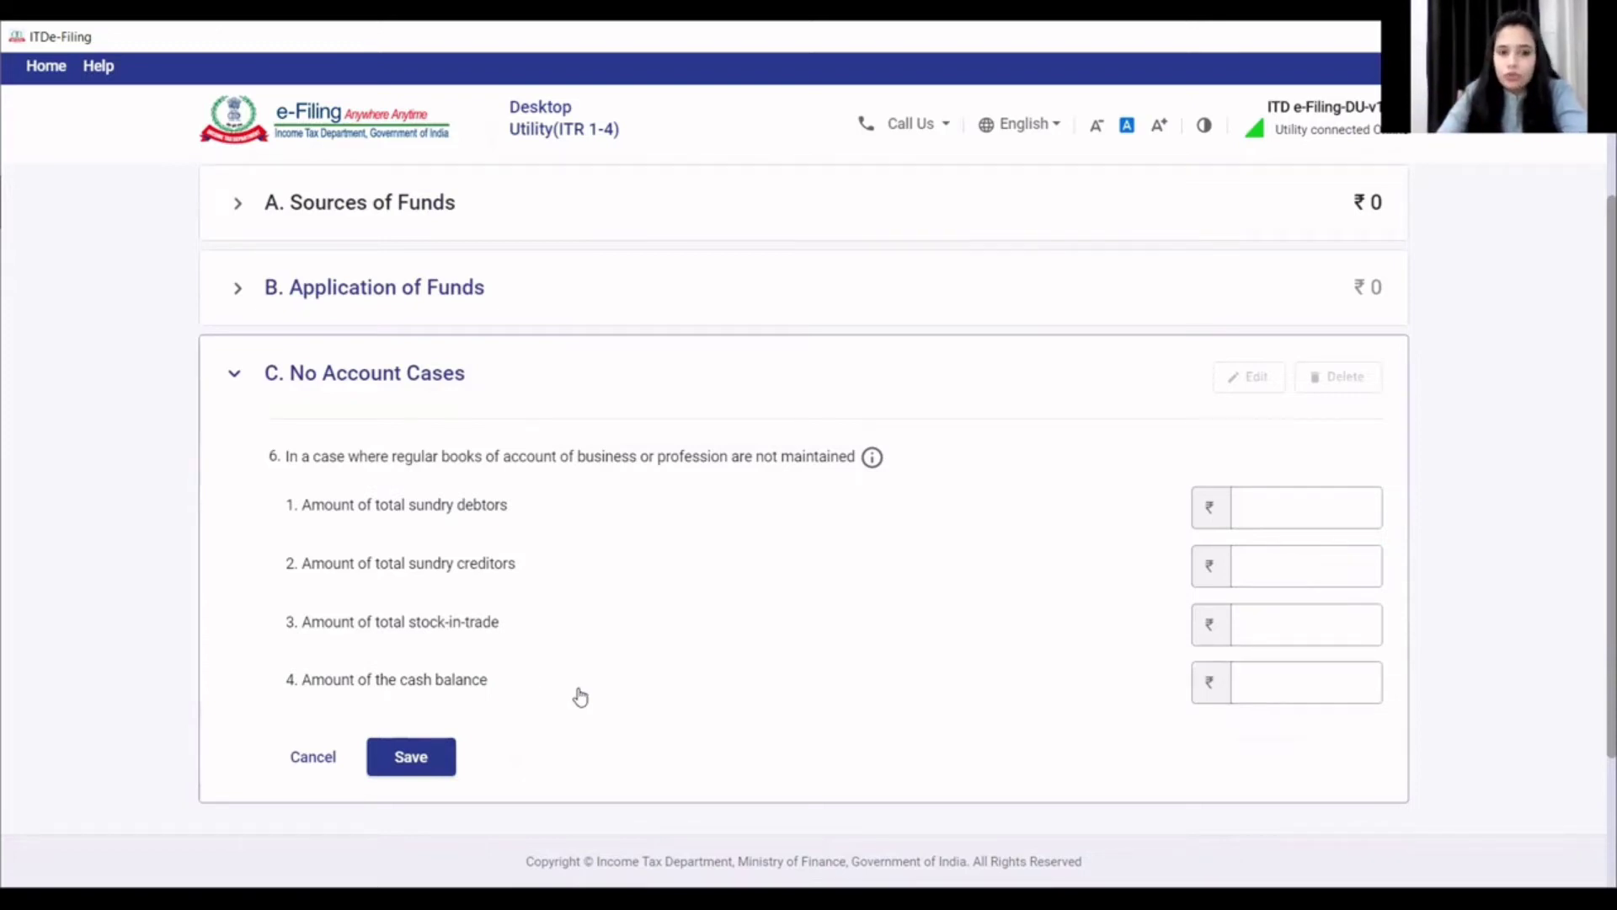
pyautogui.click(1286, 678)
pyautogui.click(1287, 676)
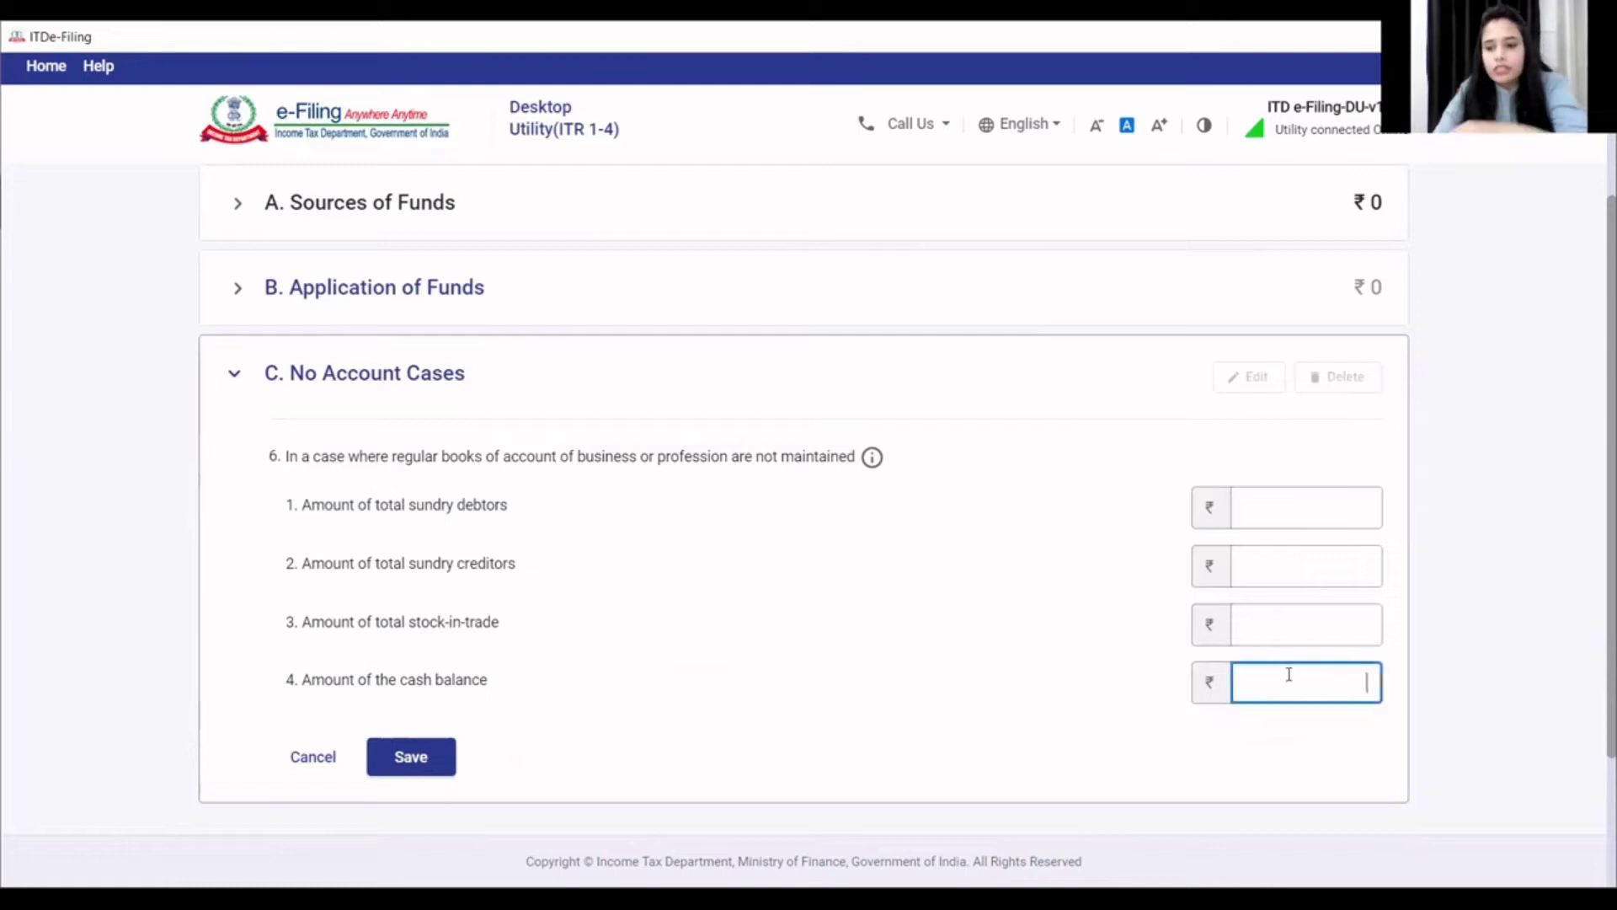
pyautogui.write('5,000')
pyautogui.click(676, 640)
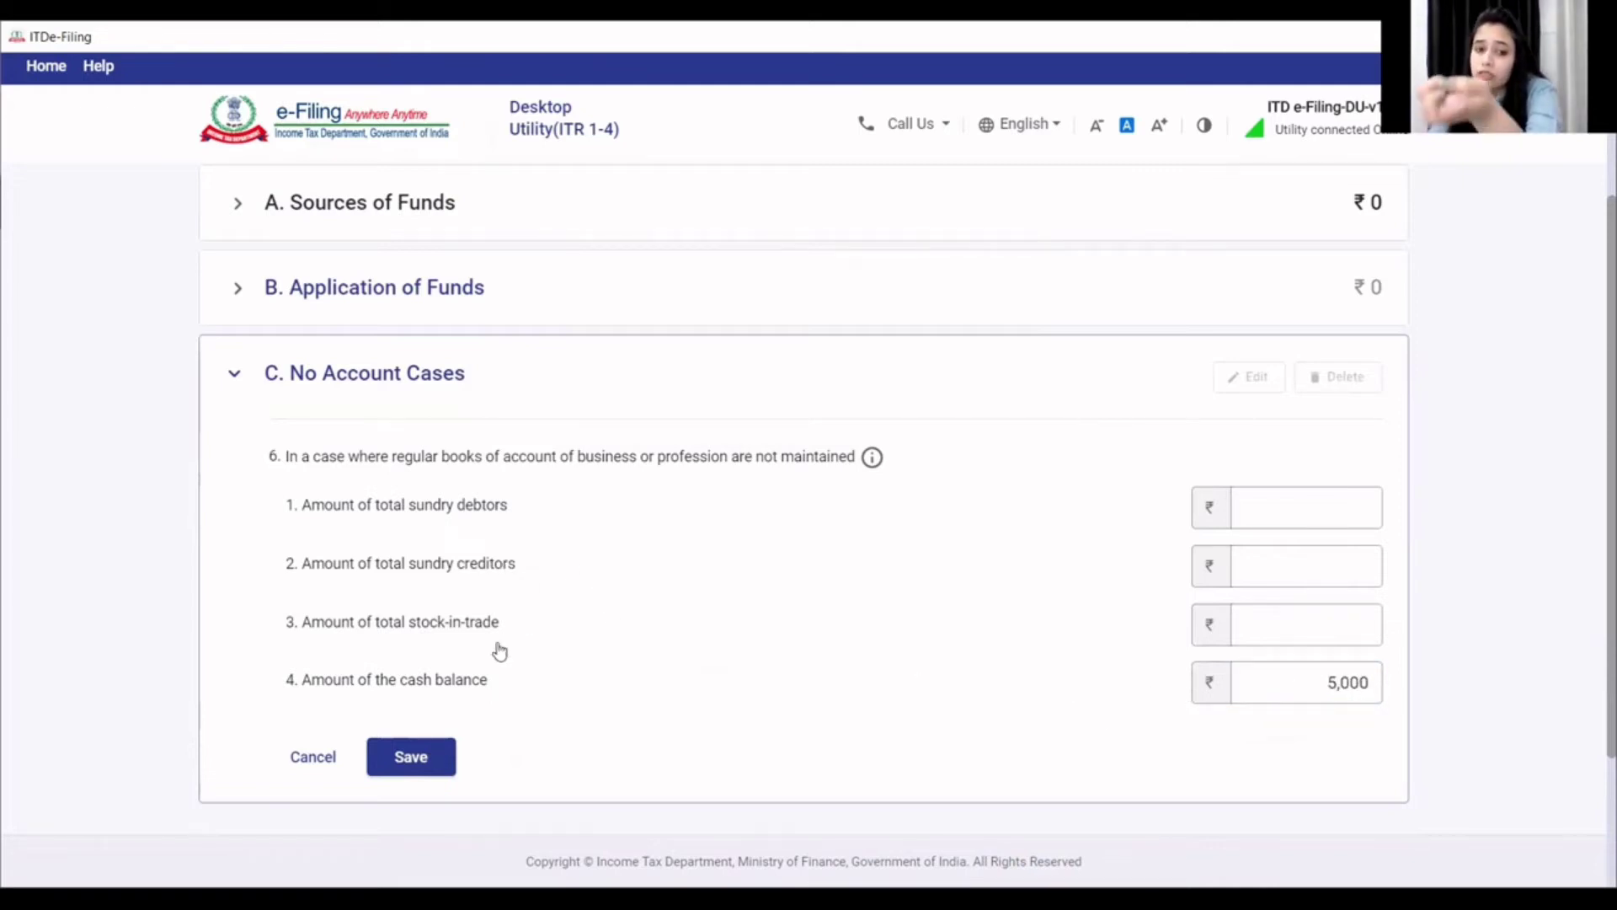
pyautogui.click(417, 763)
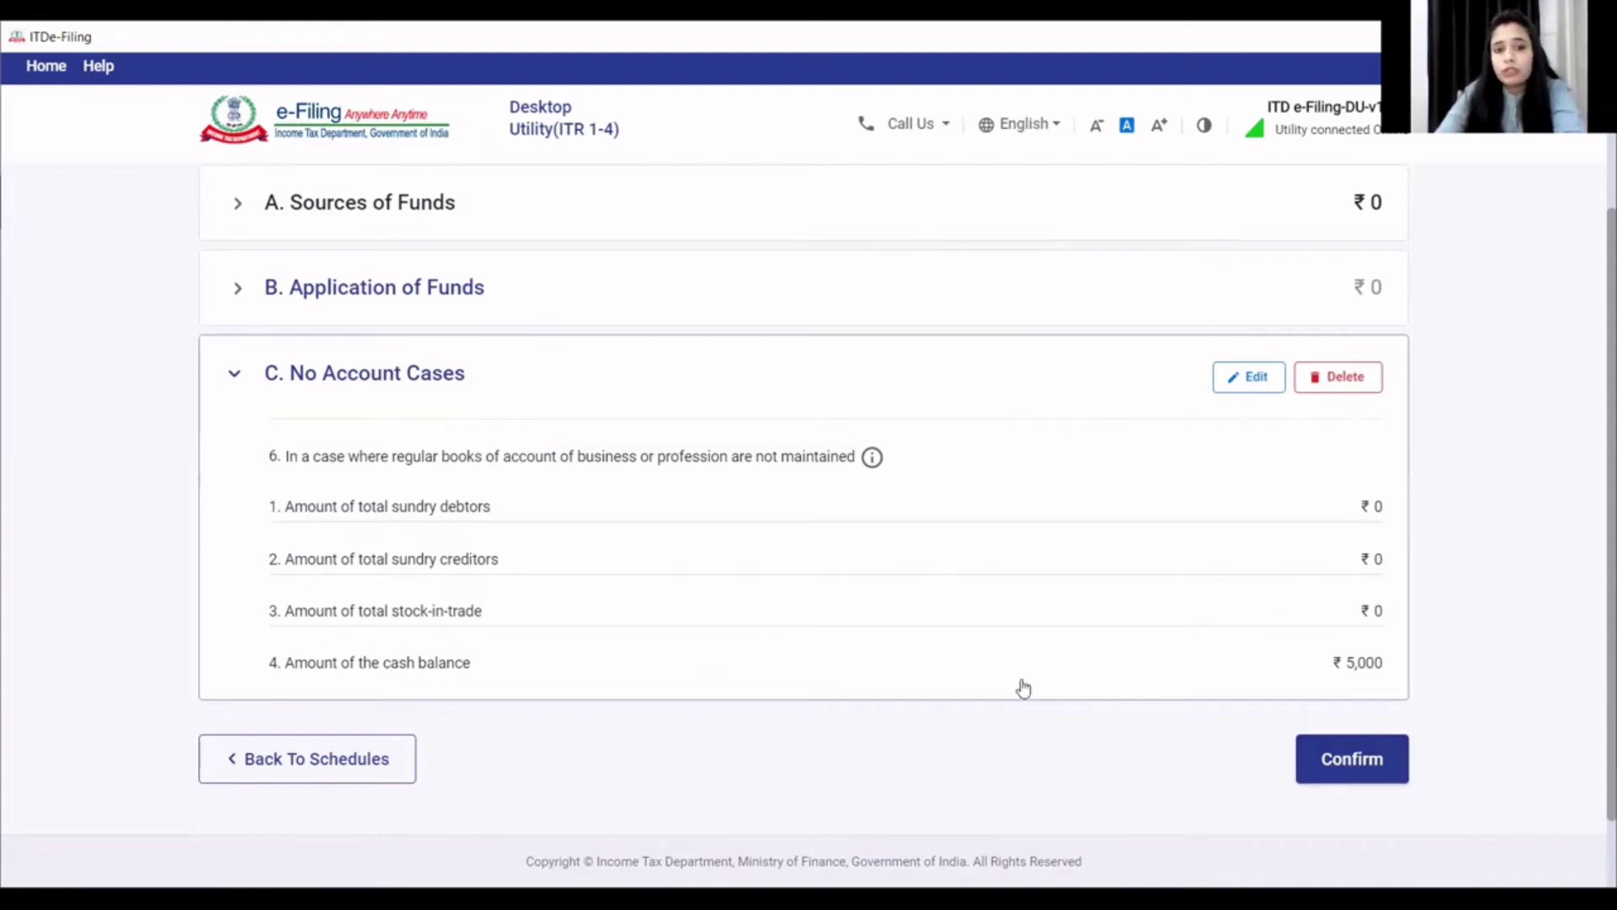
pyautogui.click(1361, 763)
pyautogui.click(1019, 564)
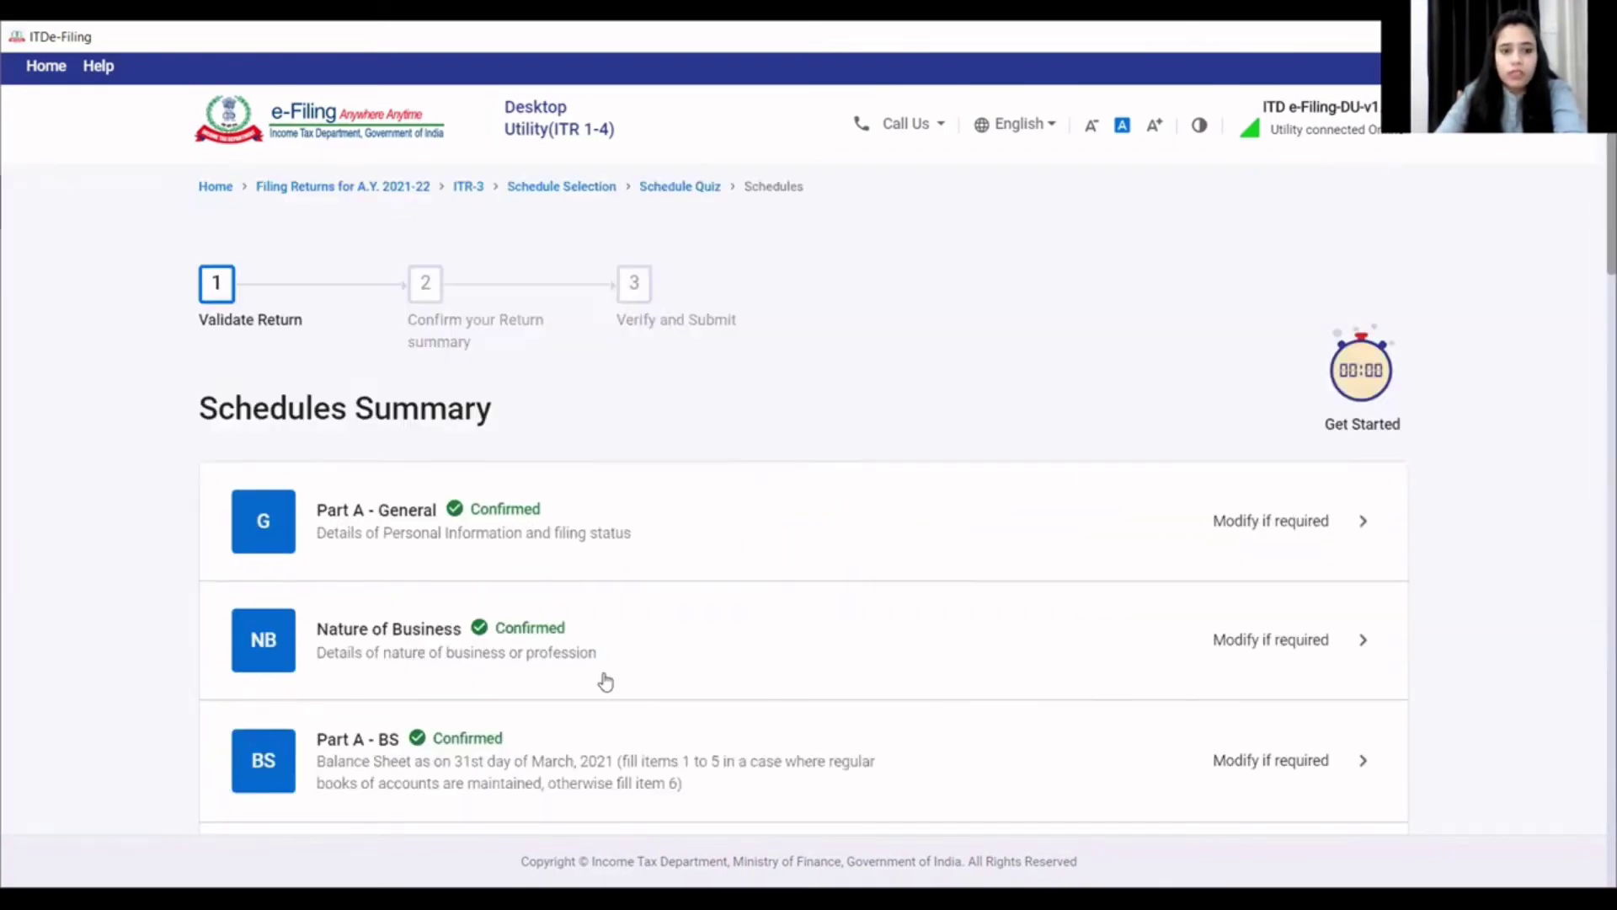
# - Confirm the empty Manufacturing Account schedule
pyautogui.scroll(-3, 612, 661)
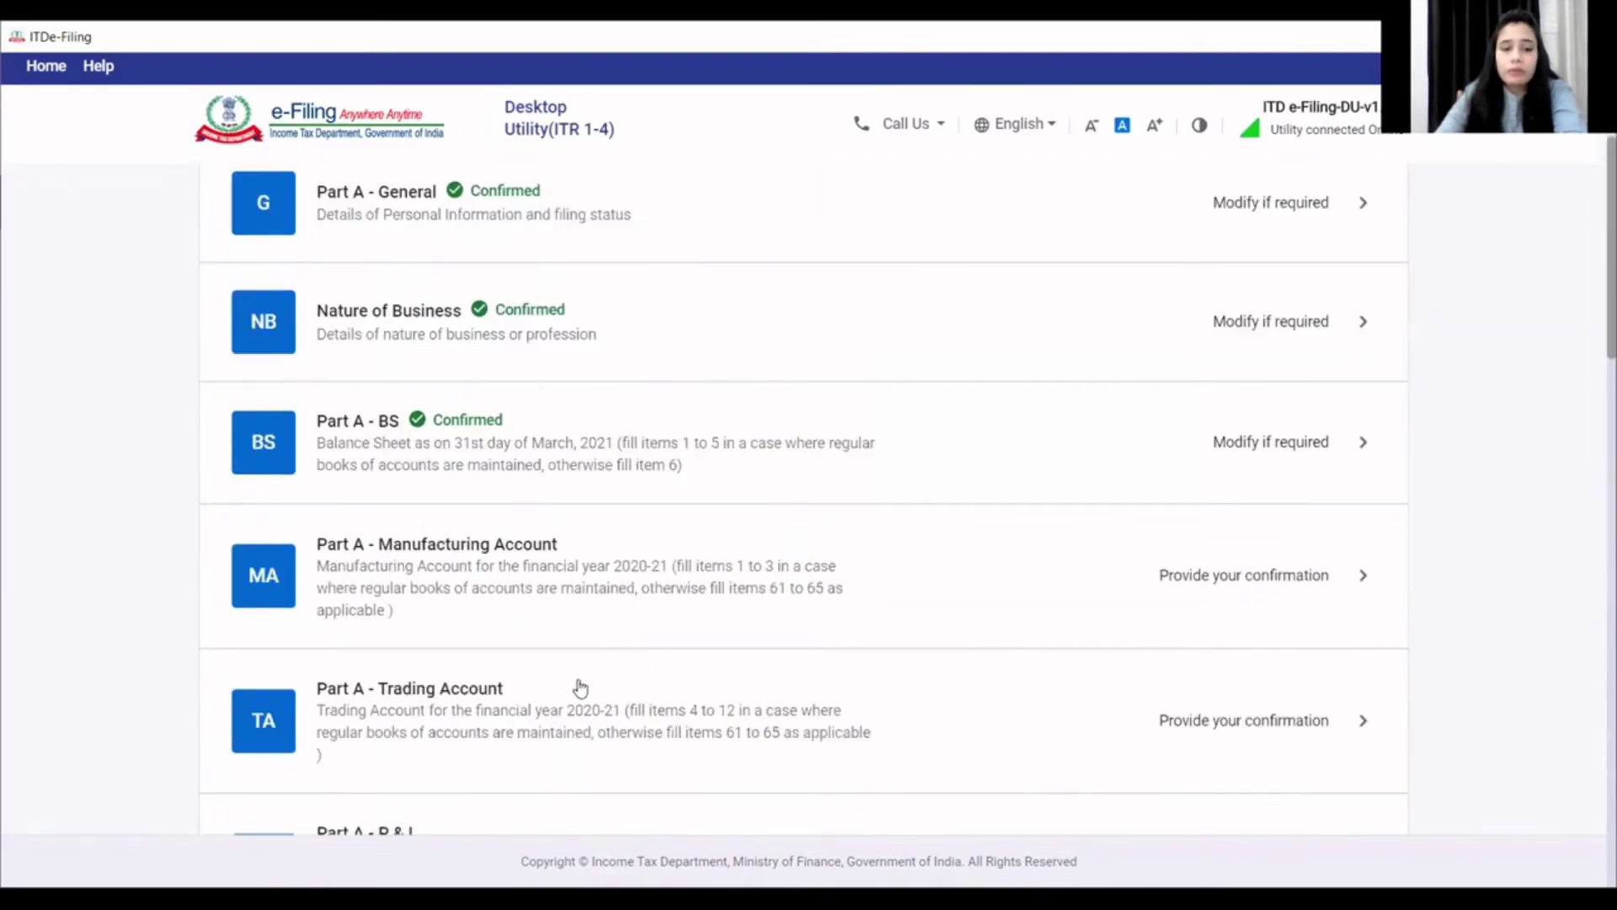
pyautogui.click(492, 548)
pyautogui.scroll(-3, 475, 577)
pyautogui.scroll(-10, 640, 615)
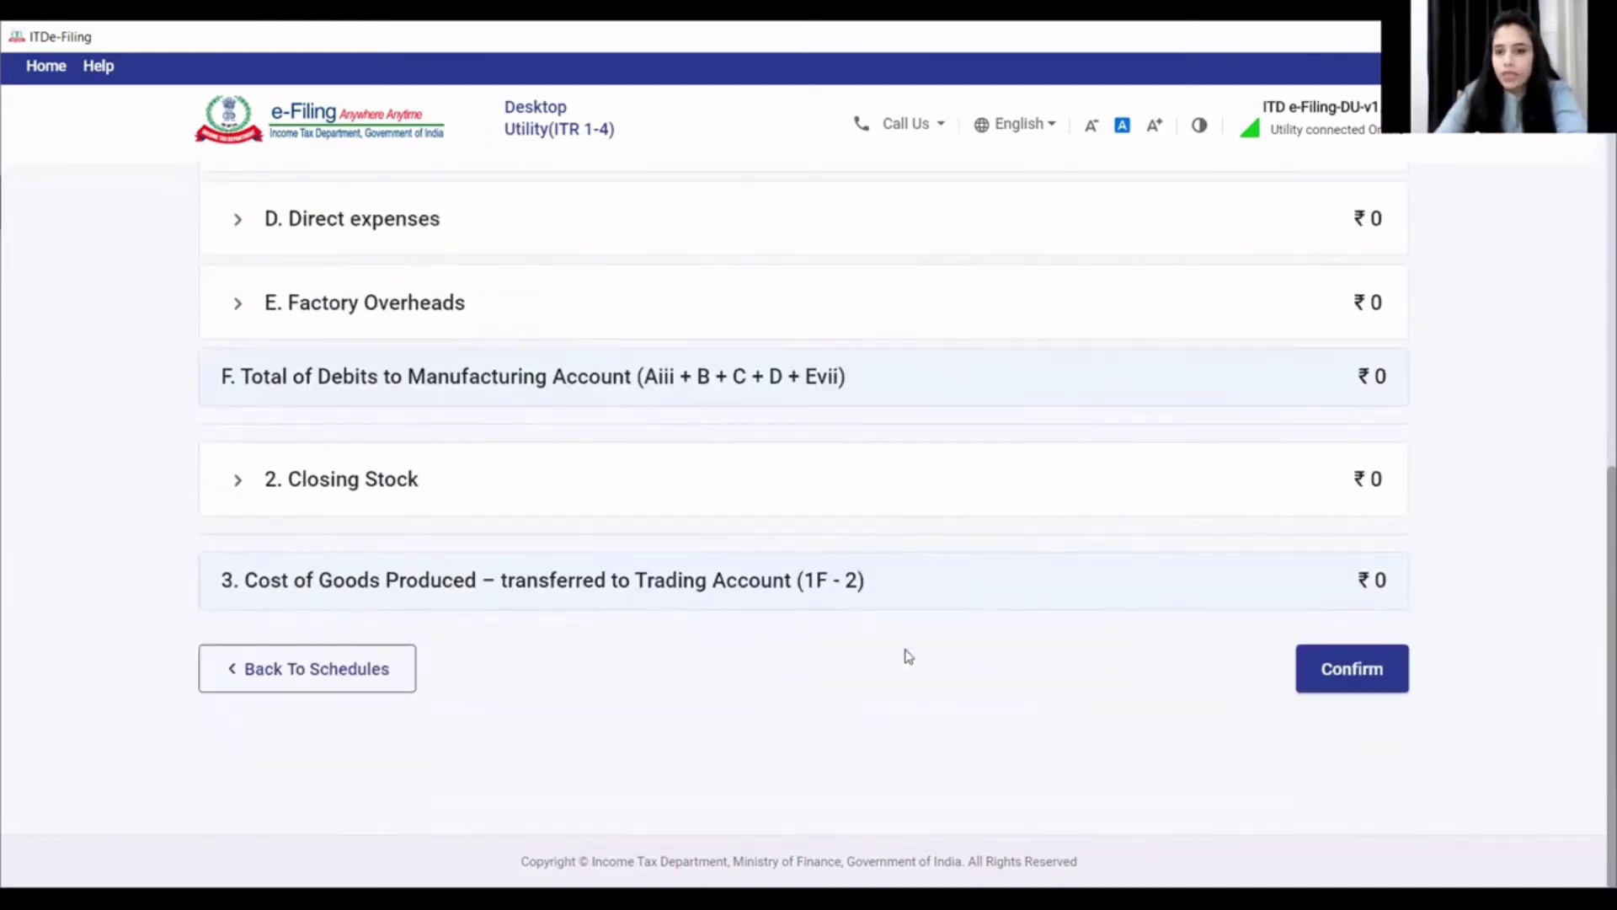
pyautogui.click(1330, 673)
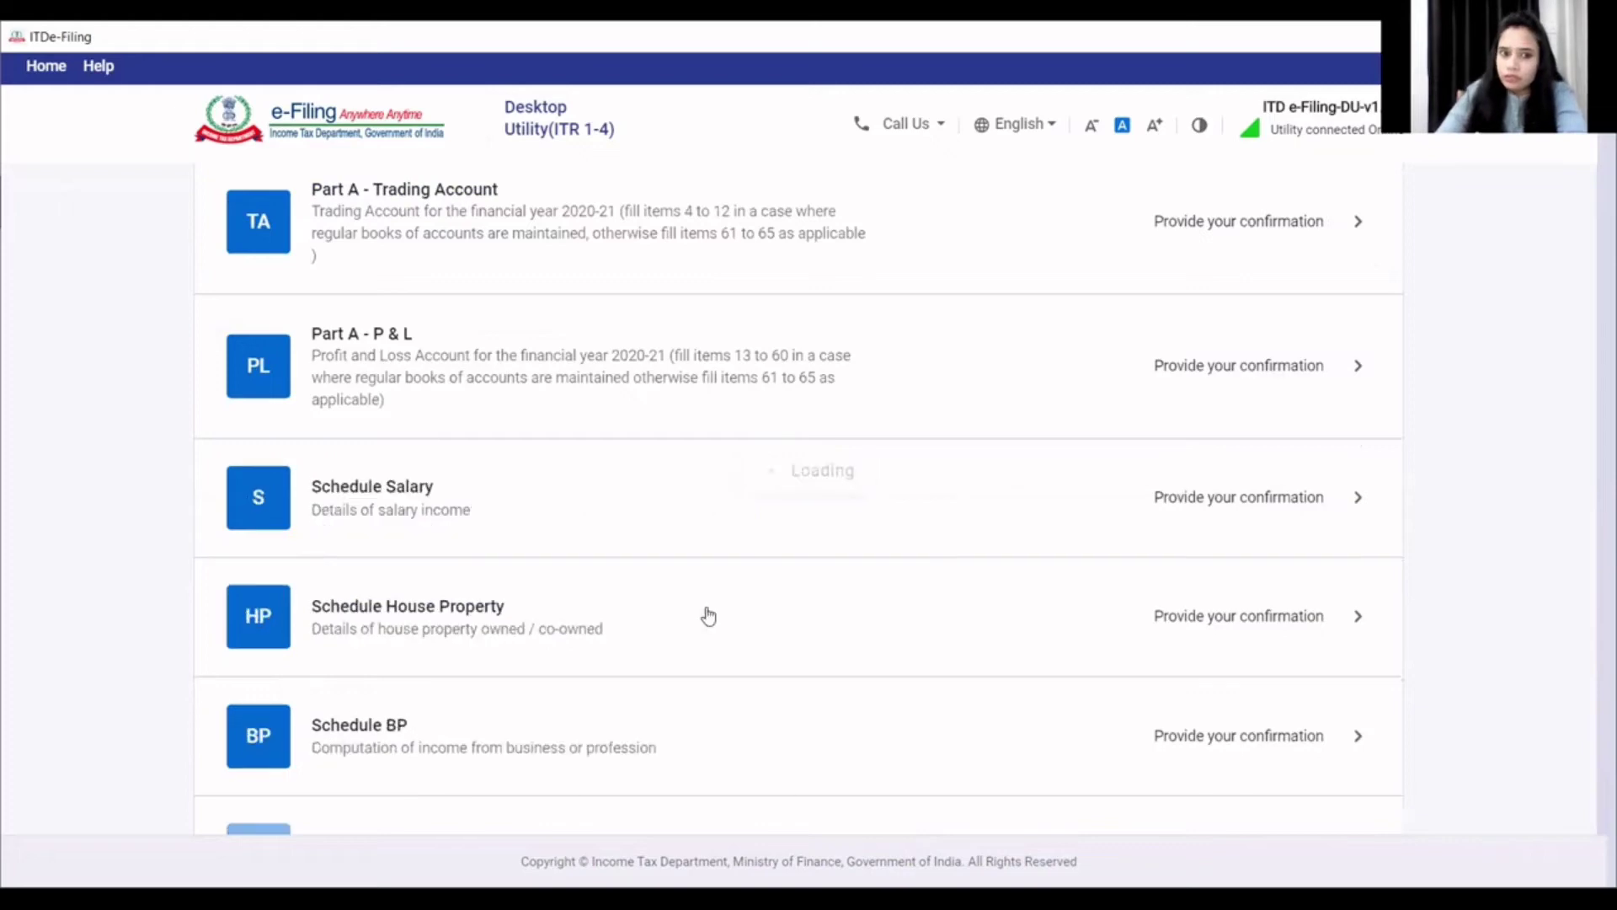
# - Confirm the completed Trading Account schedule and open Part A - P & L
pyautogui.scroll(-5, 515, 619)
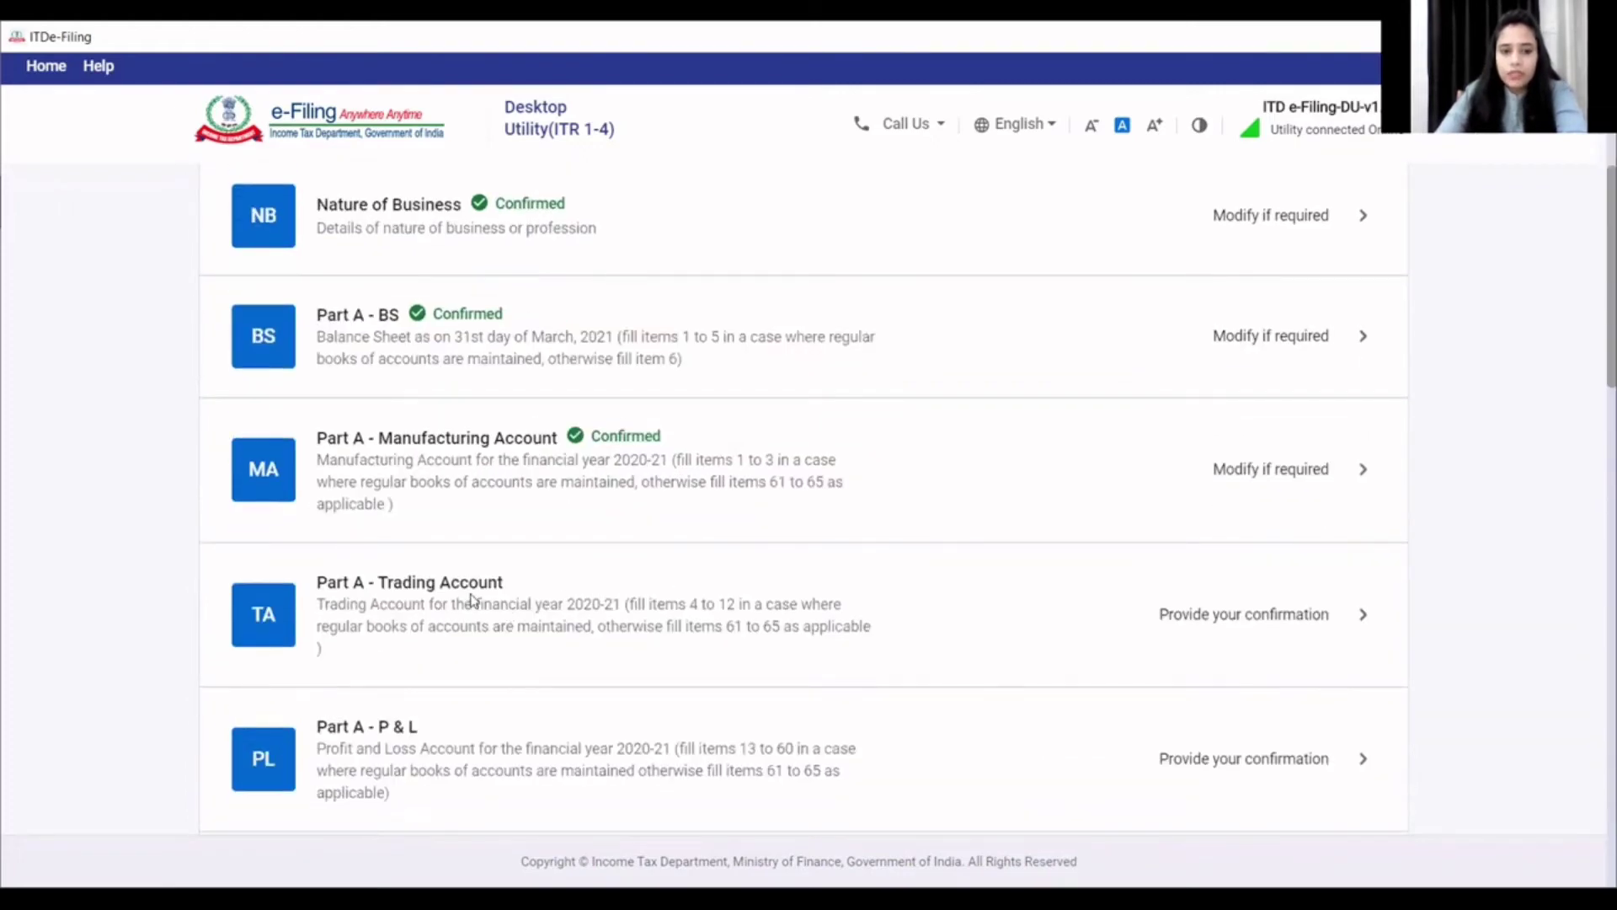
pyautogui.click(472, 598)
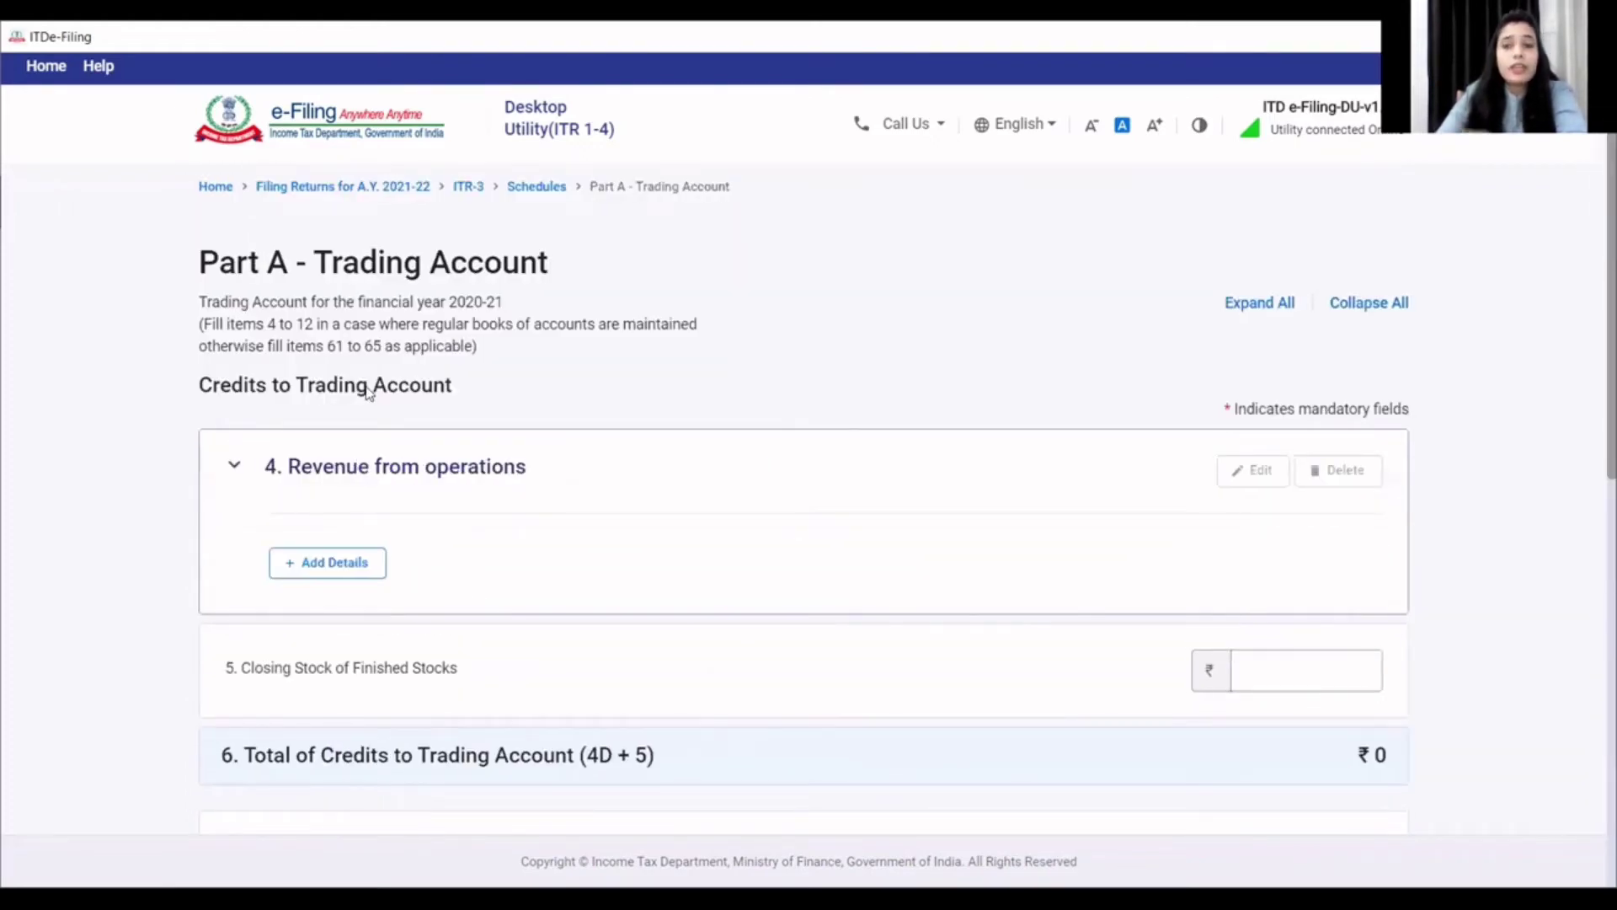
pyautogui.scroll(-9, 415, 436)
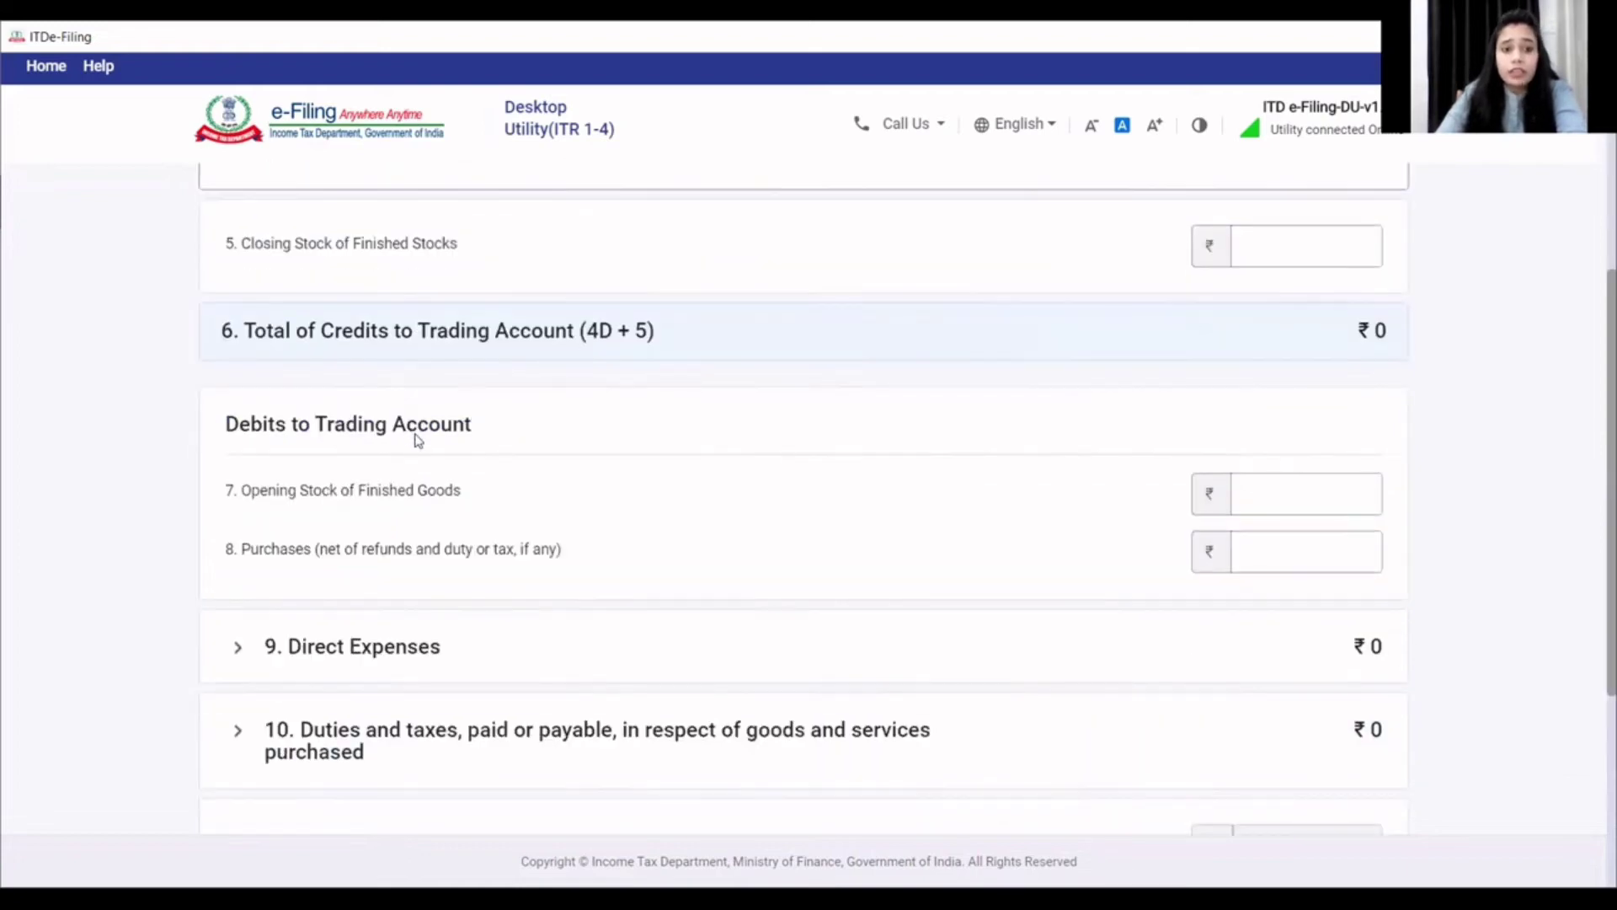
pyautogui.click(1352, 667)
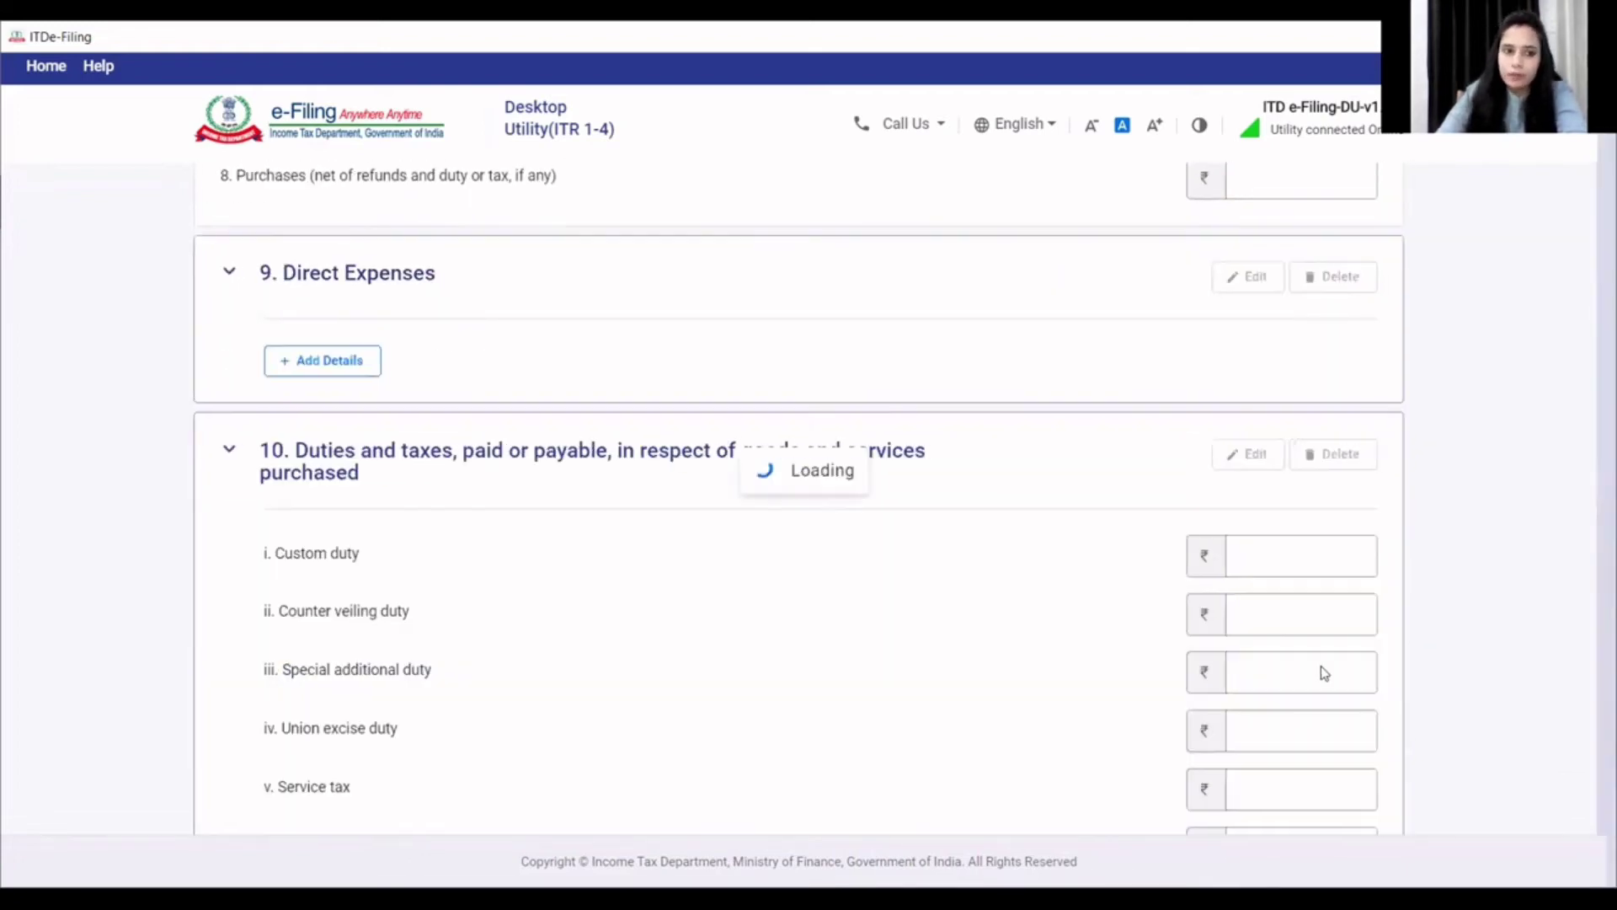
pyautogui.scroll(-5, 522, 587)
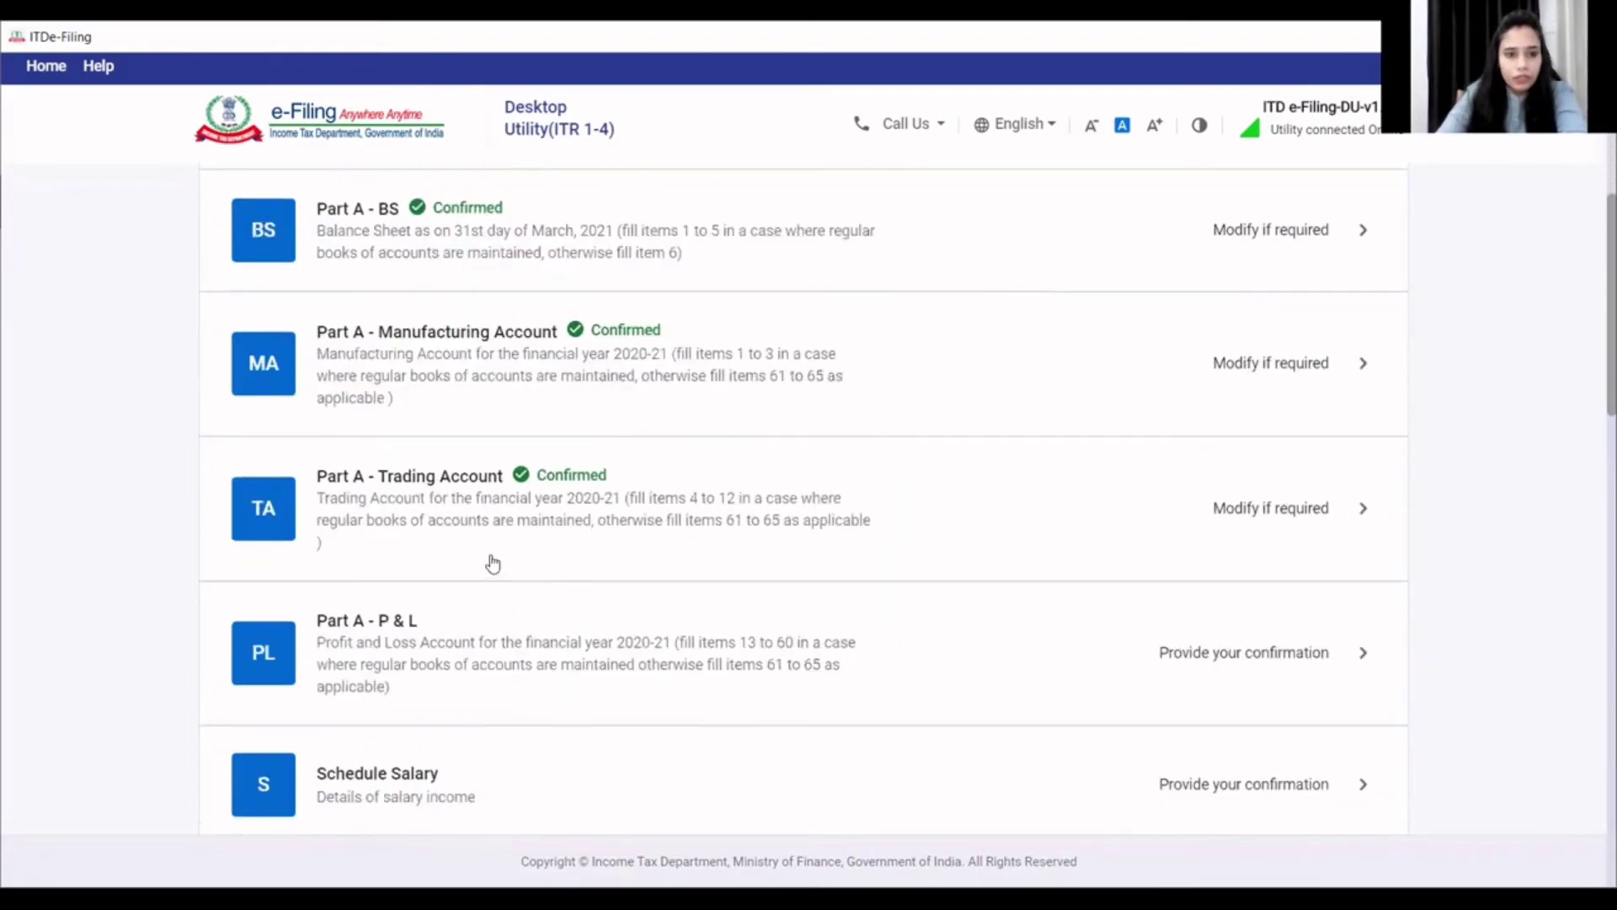
pyautogui.click(432, 638)
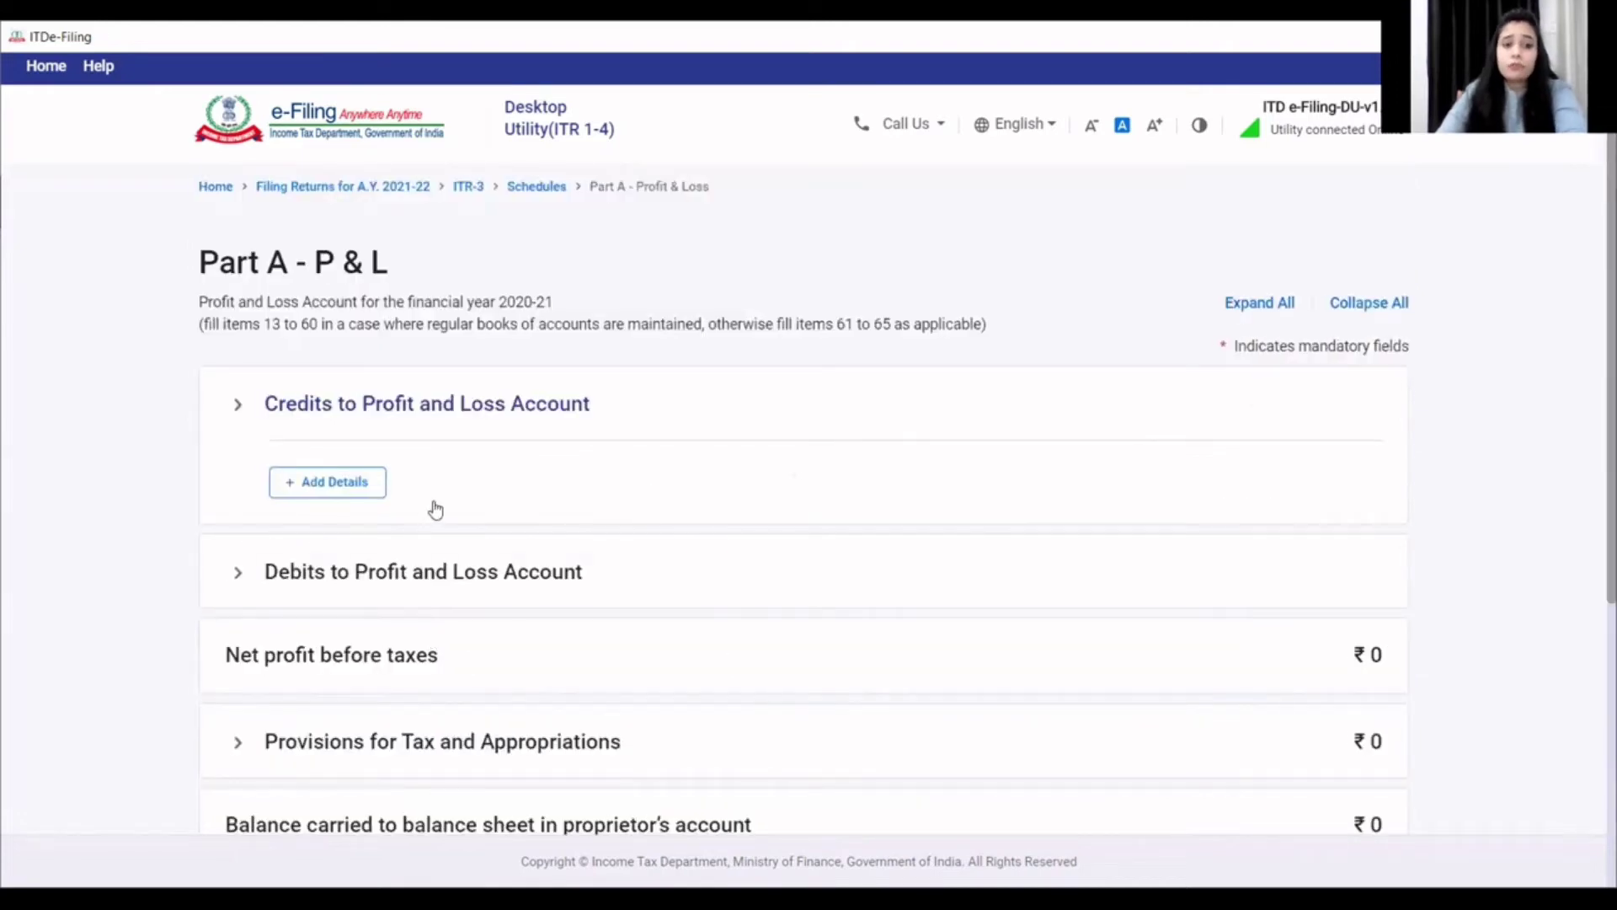
# - Expand Presumptive Income at the bottom of the P&L to show its 44AD, 44ADA and 44AE rows
pyautogui.scroll(-5, 433, 447)
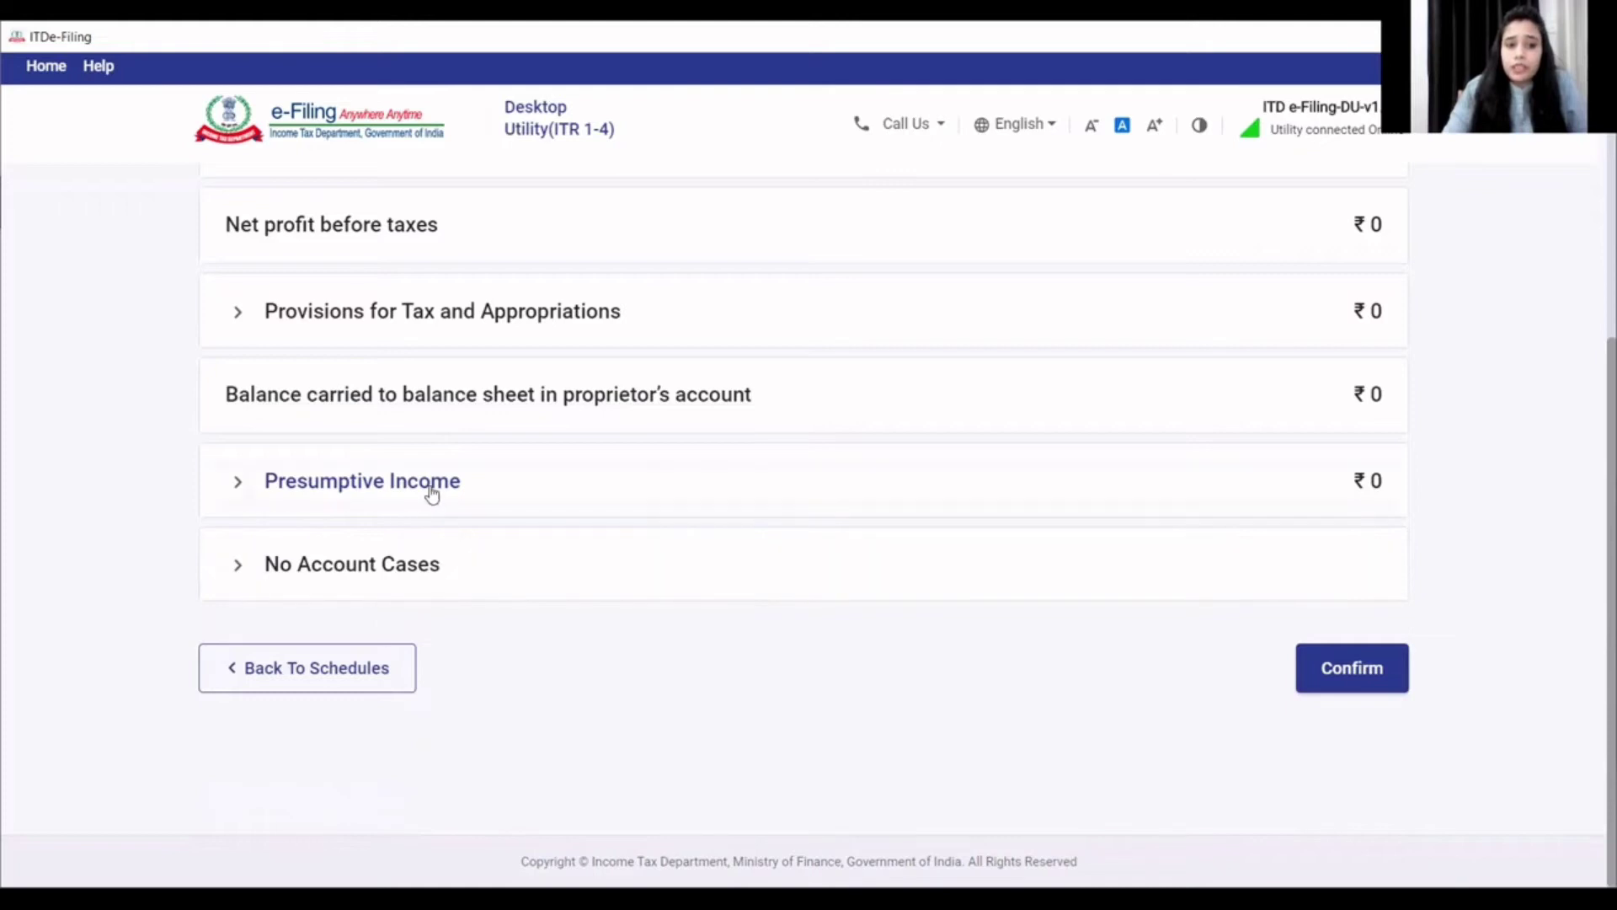
pyautogui.click(398, 485)
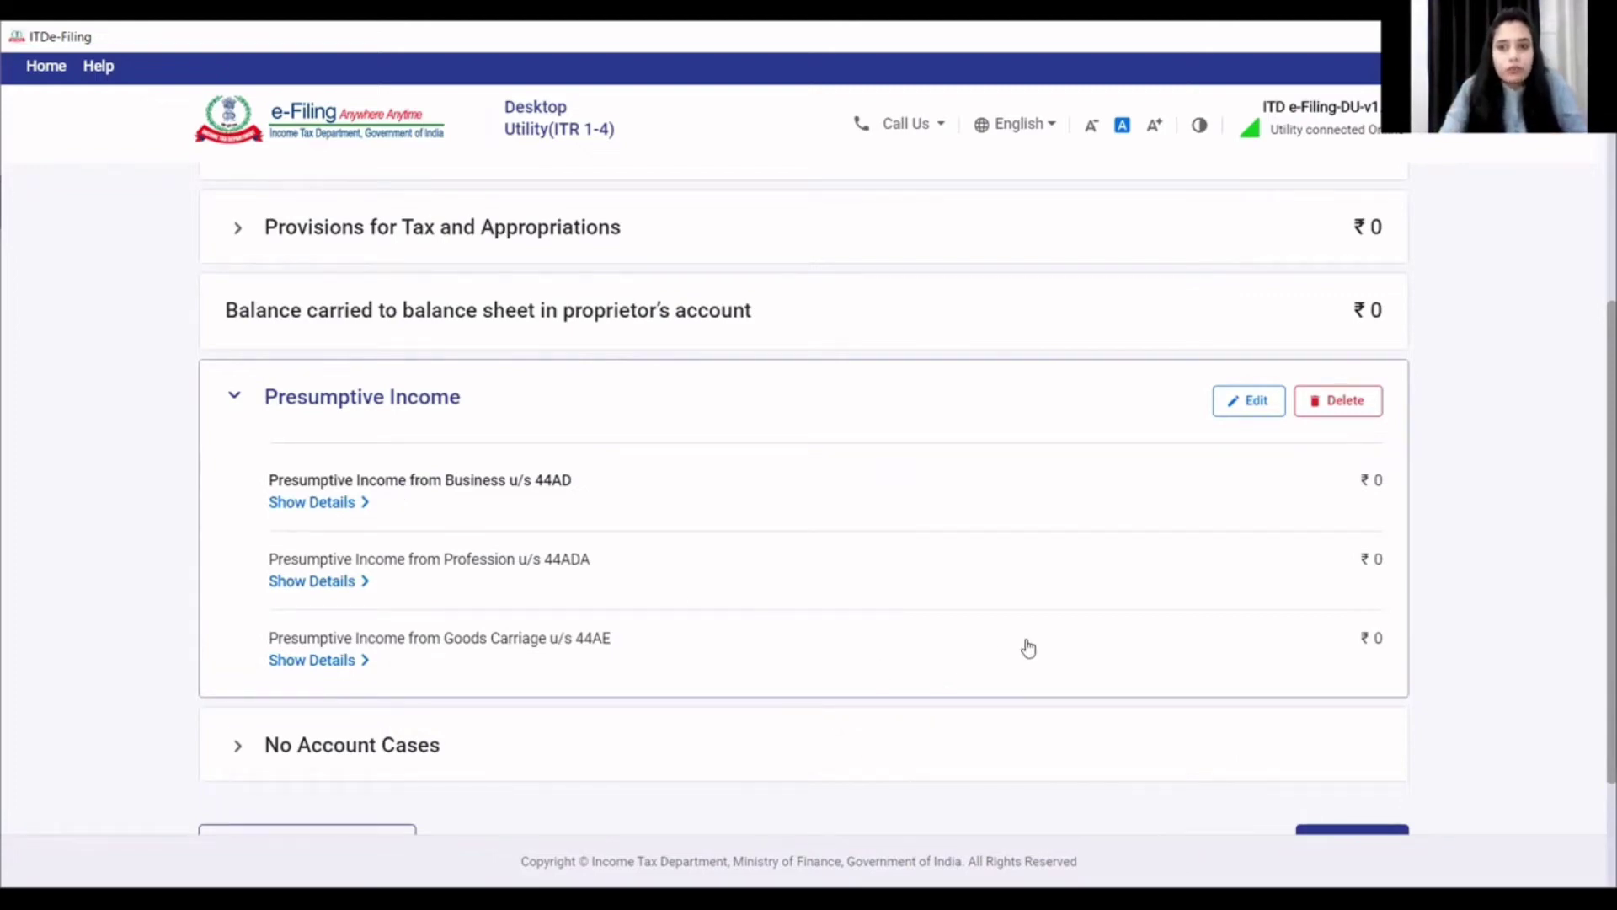
# - Open the Presumptive Income editor and view the 44ADA profession computation
pyautogui.click(1255, 404)
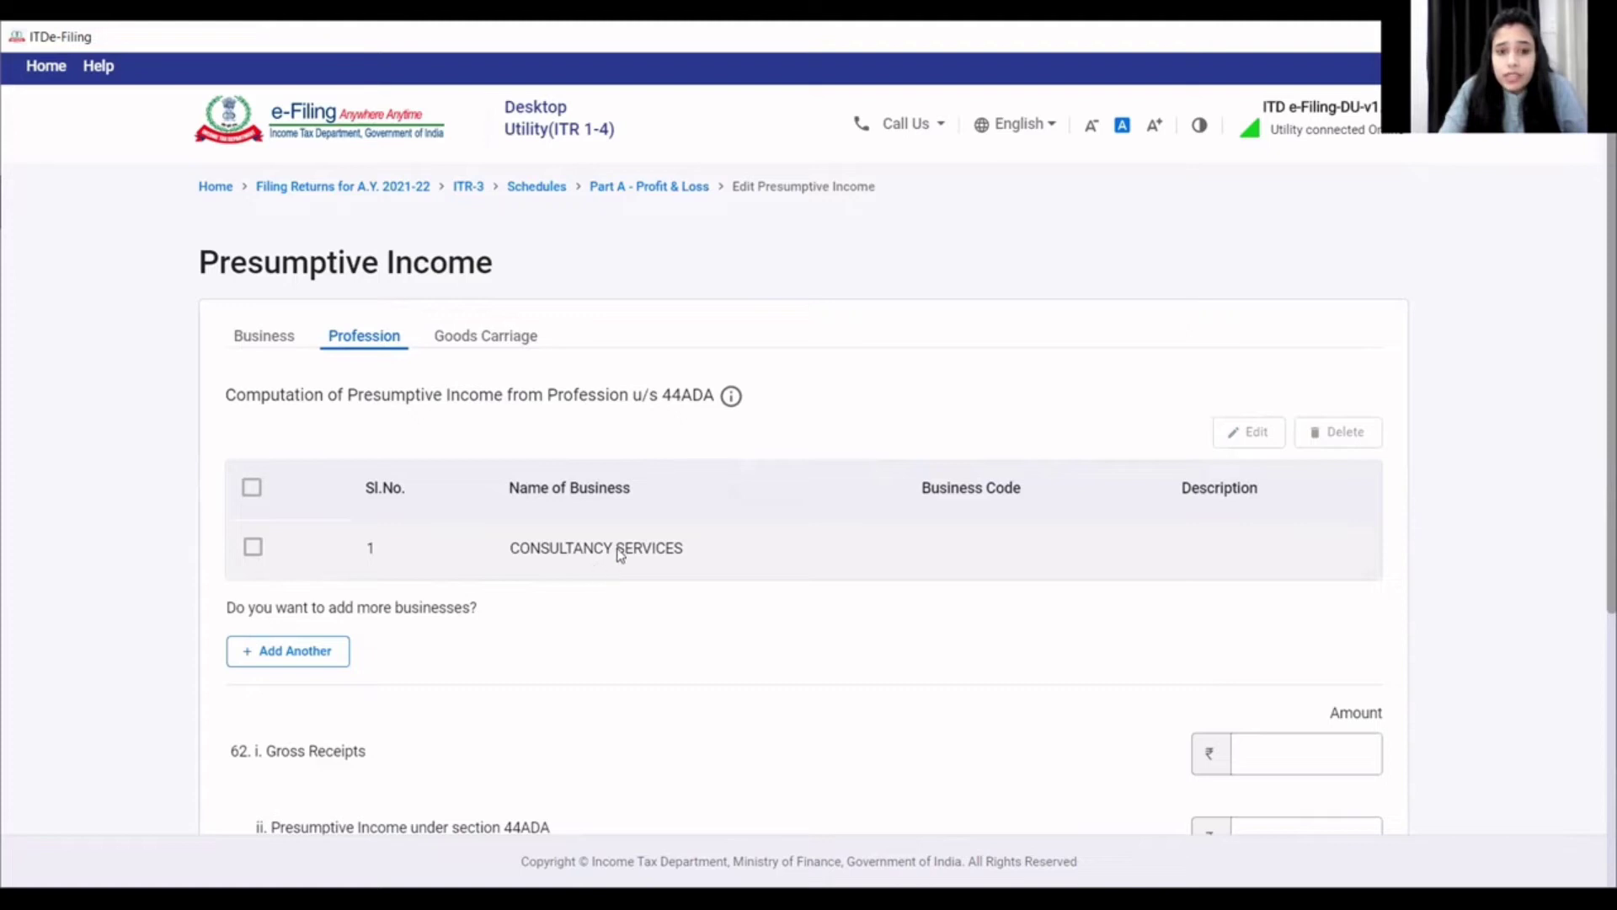
pyautogui.scroll(-2, 502, 582)
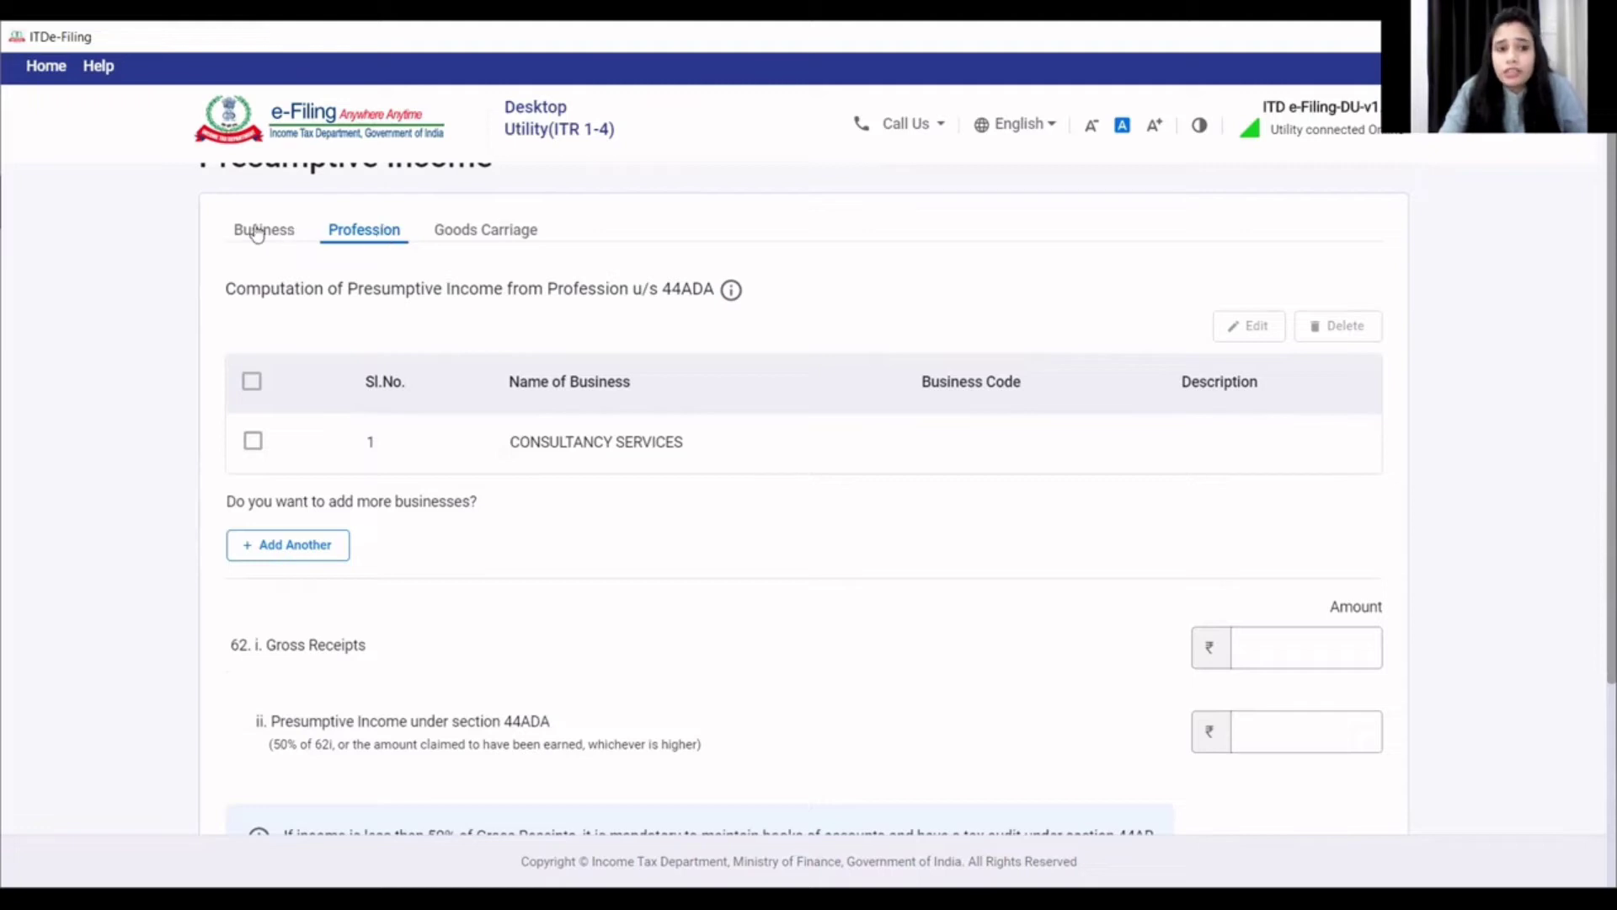
pyautogui.click(357, 233)
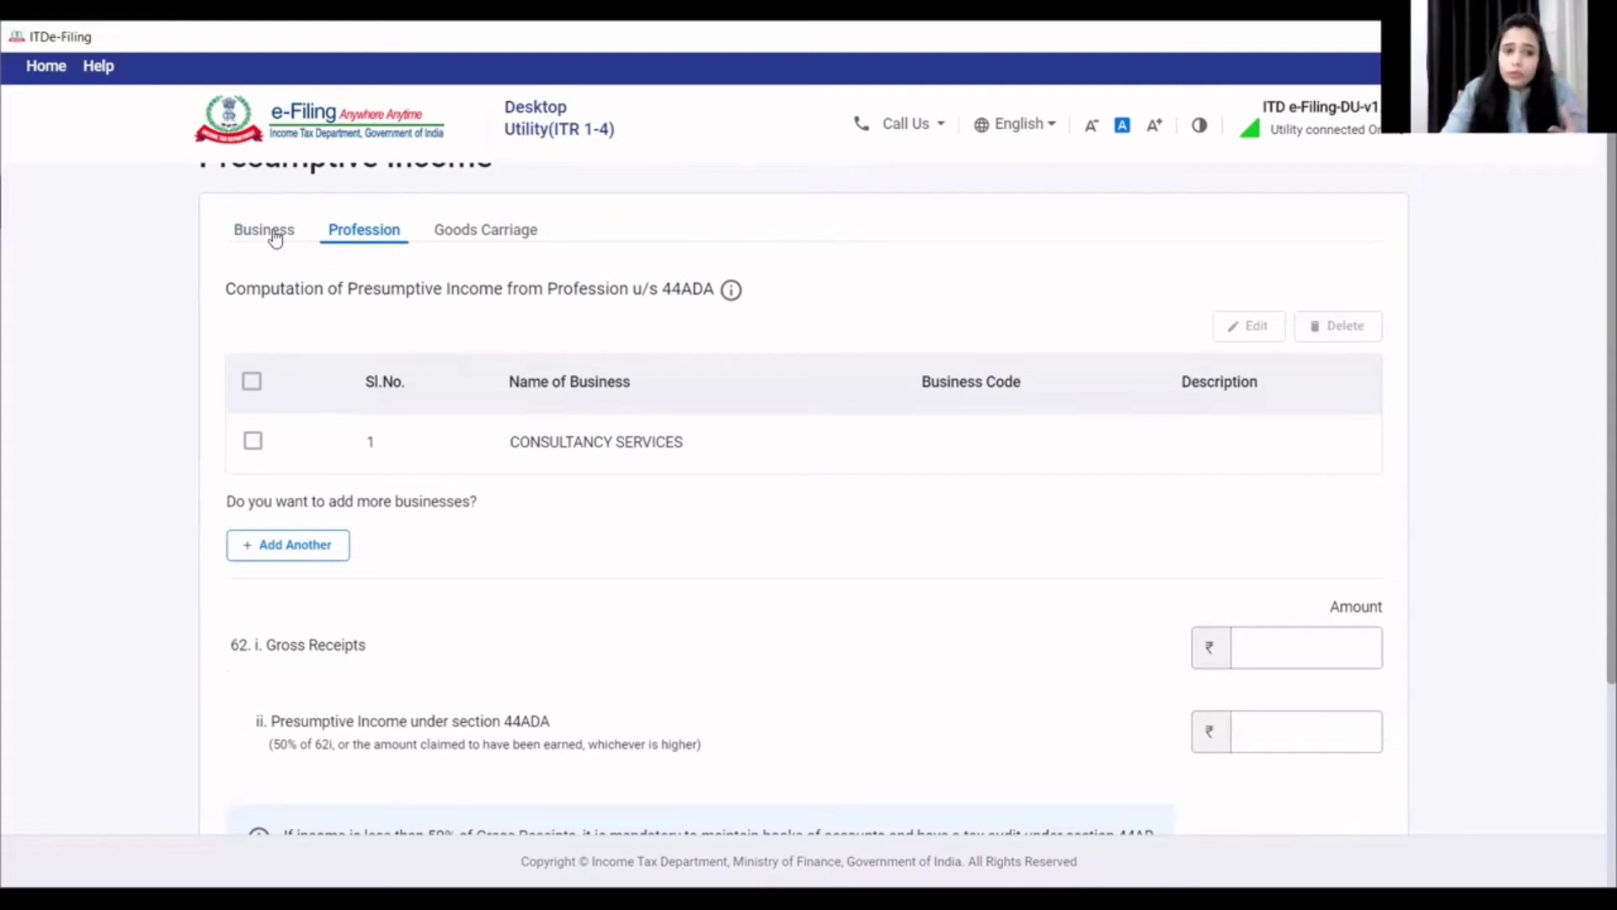
pyautogui.scroll(-1, 396, 598)
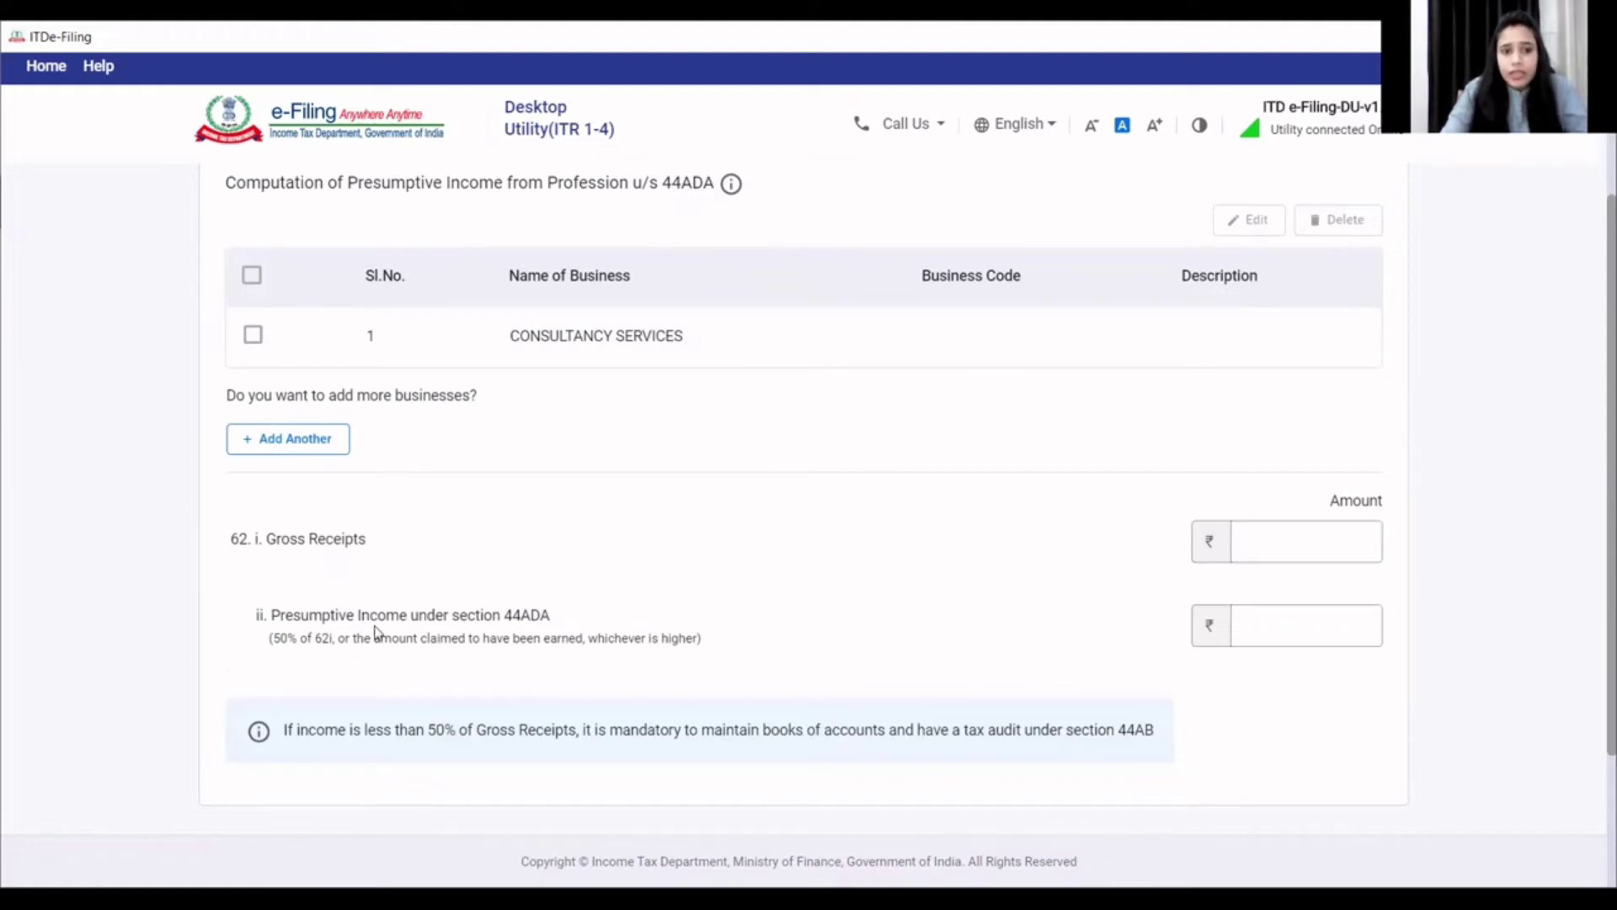
pyautogui.scroll(-1, 375, 634)
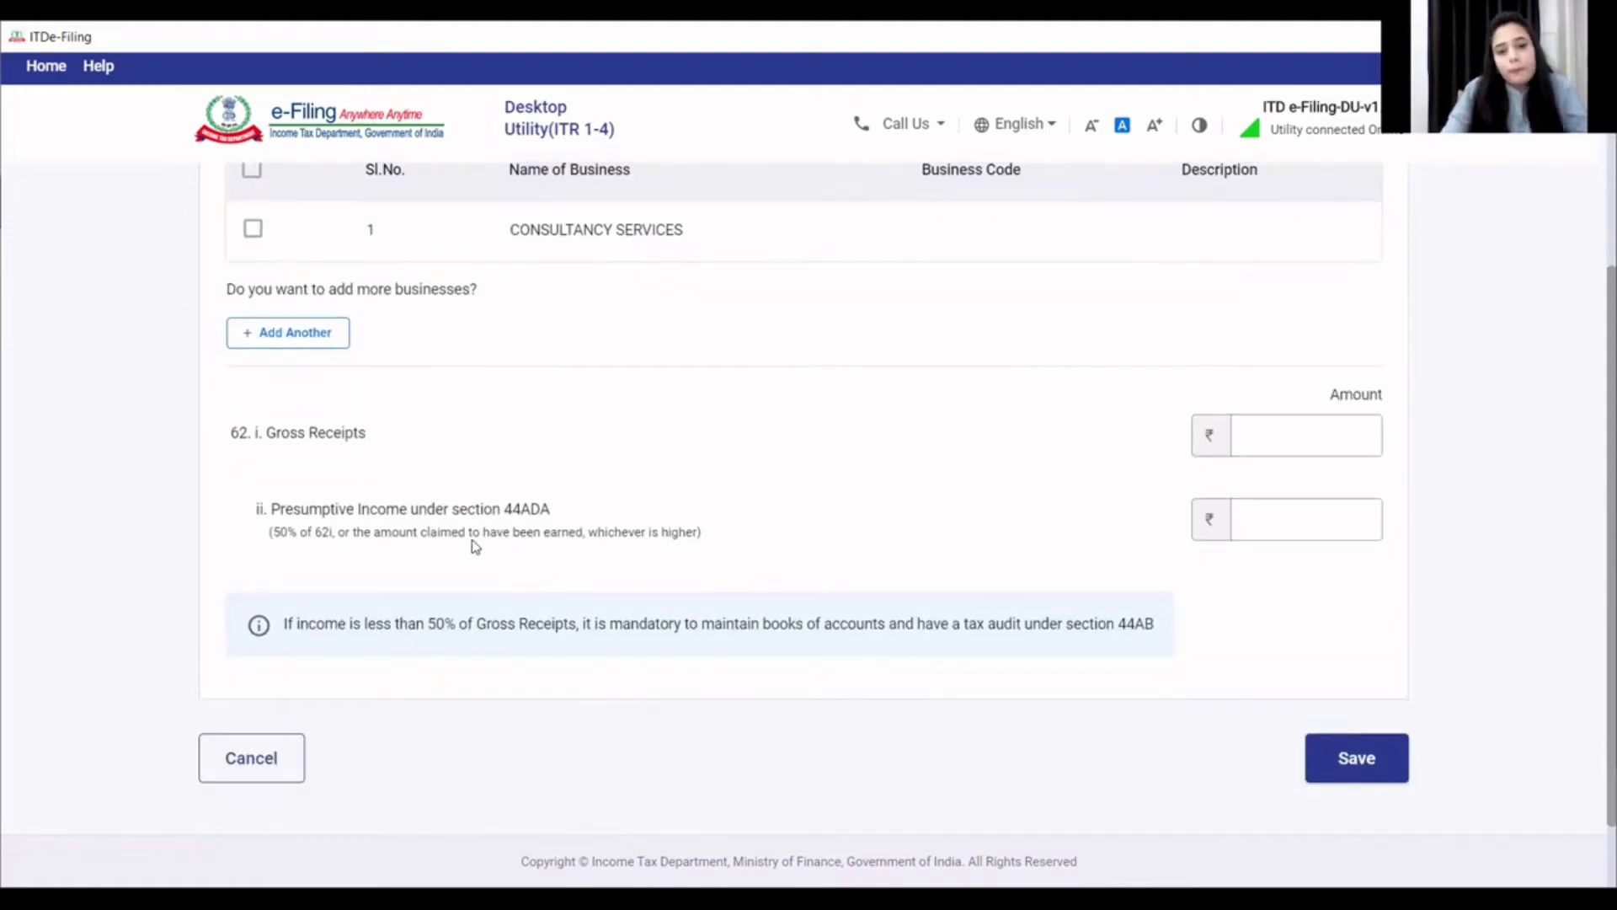
pyautogui.scroll(3, 314, 419)
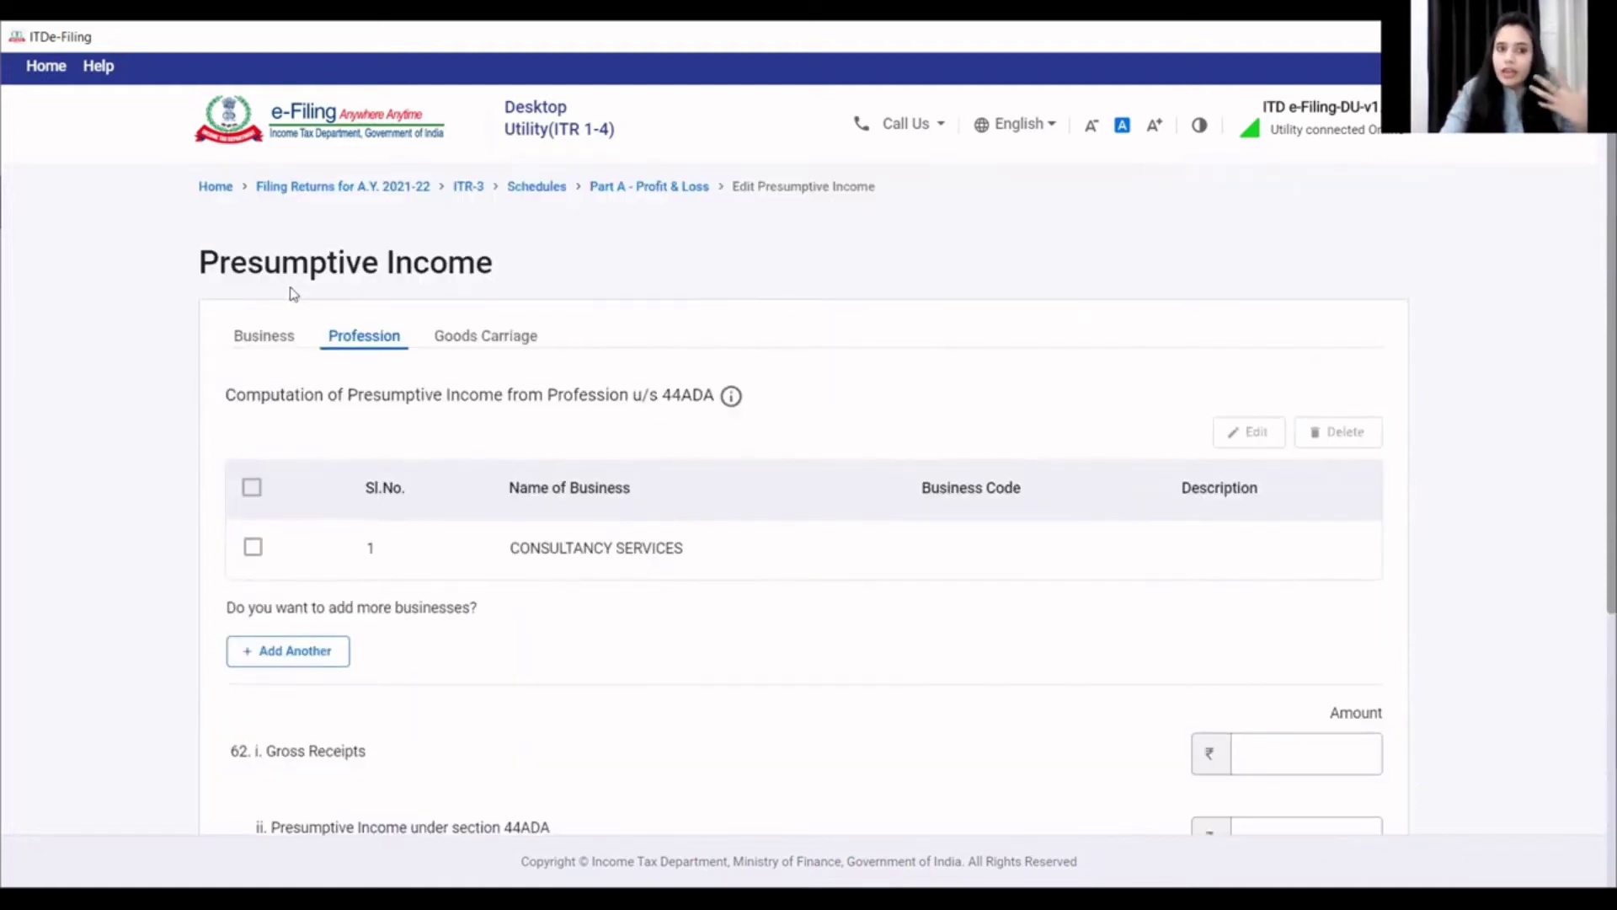
# - Review the 44AD business computation section
pyautogui.click(263, 339)
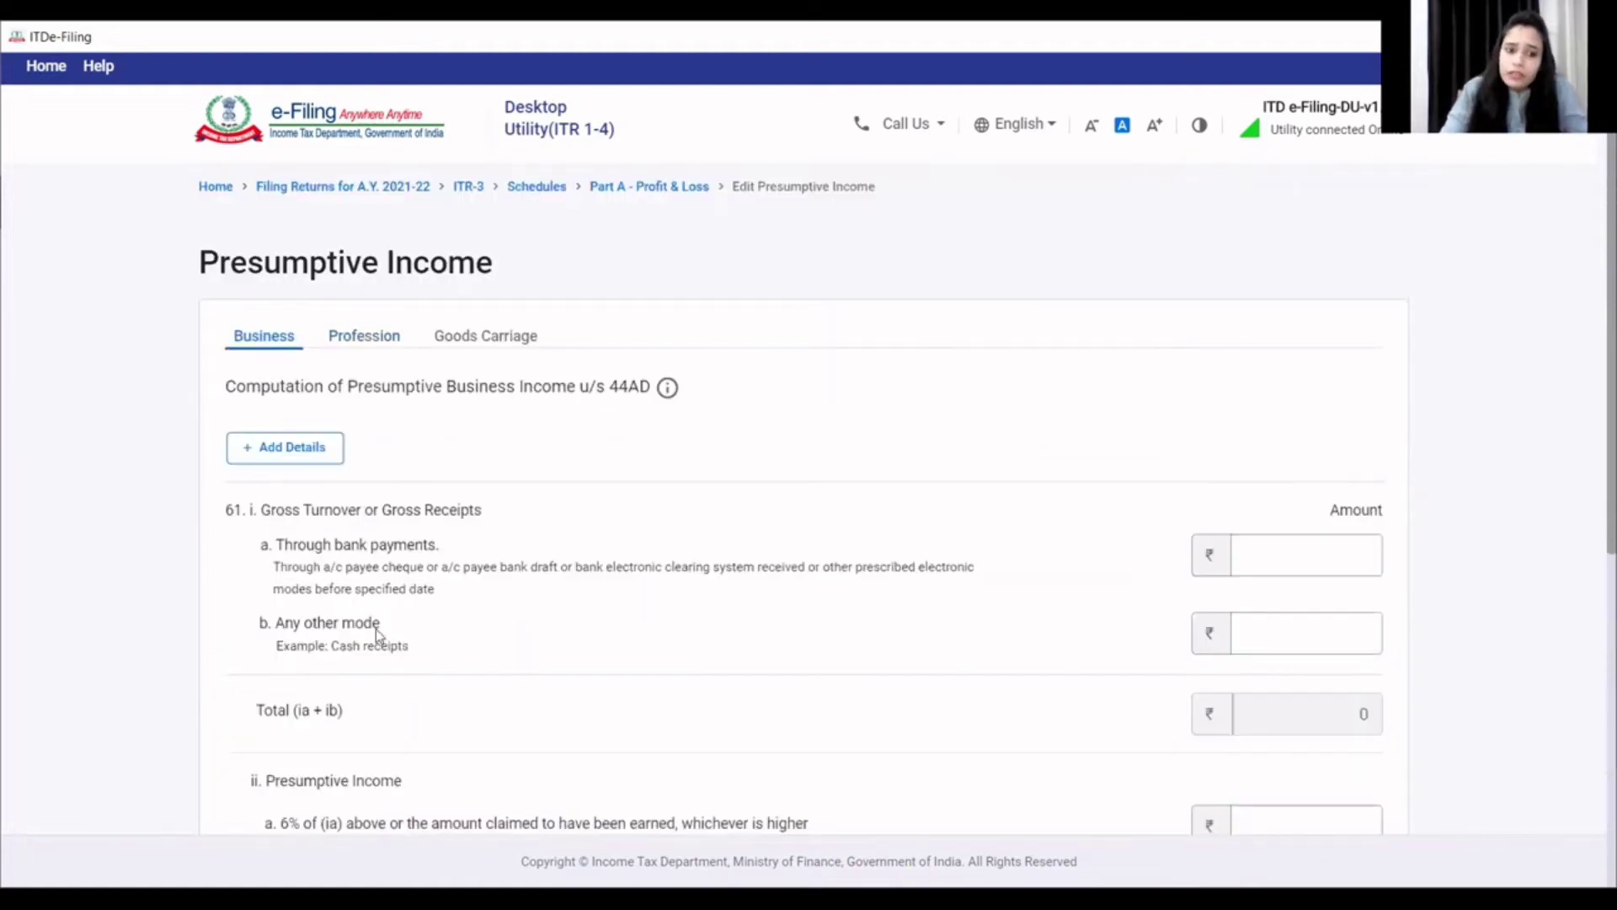
pyautogui.scroll(-1, 376, 636)
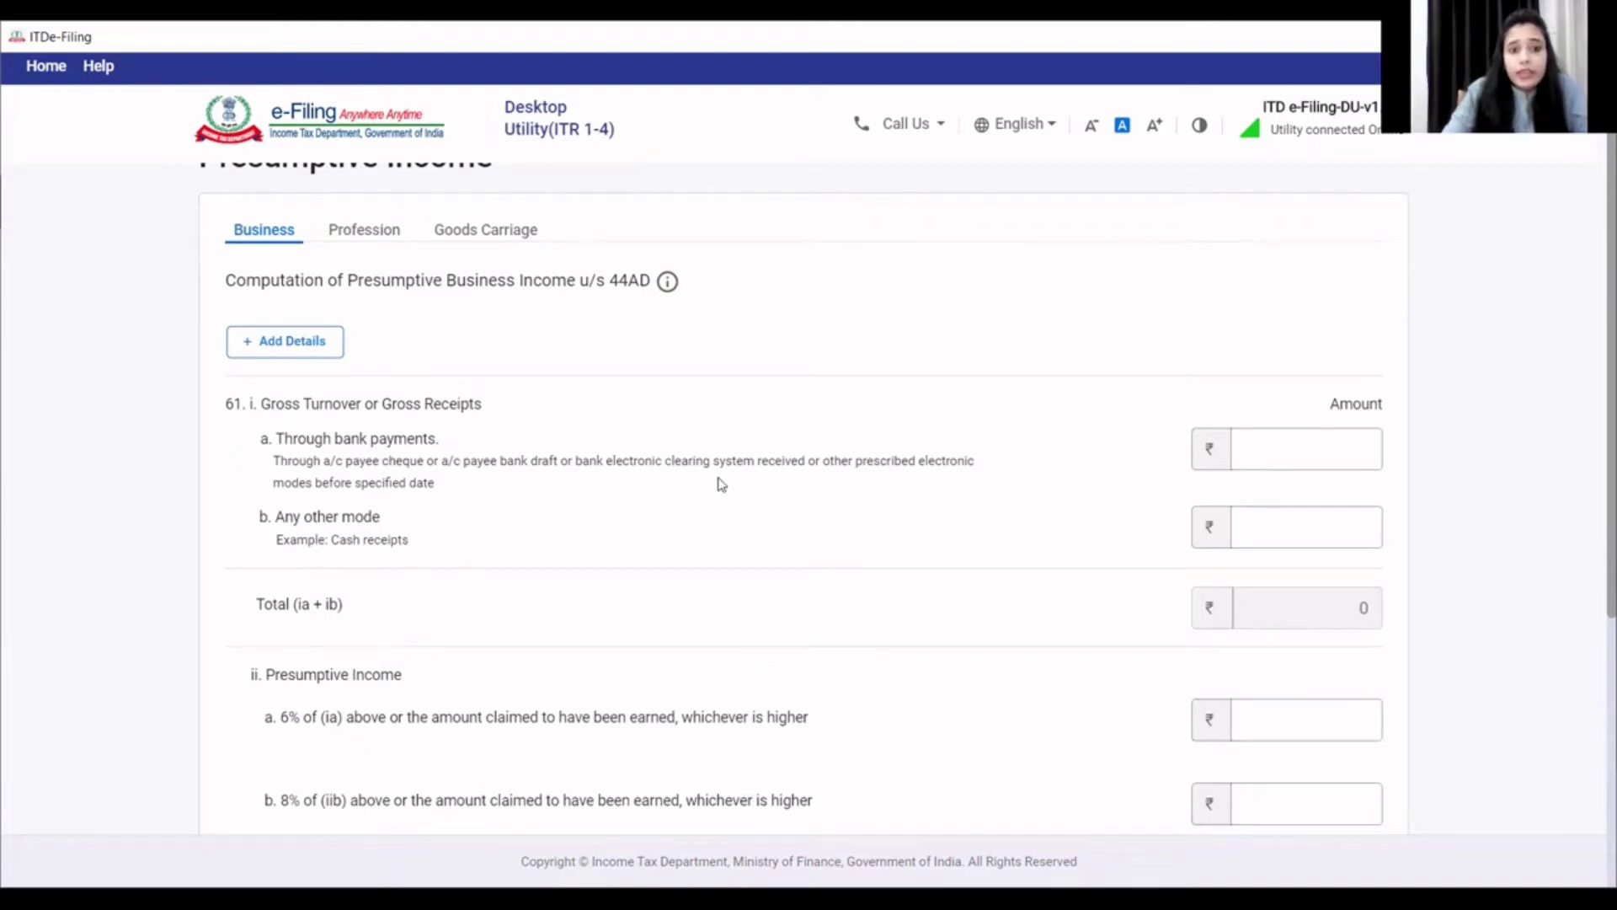
pyautogui.click(1314, 537)
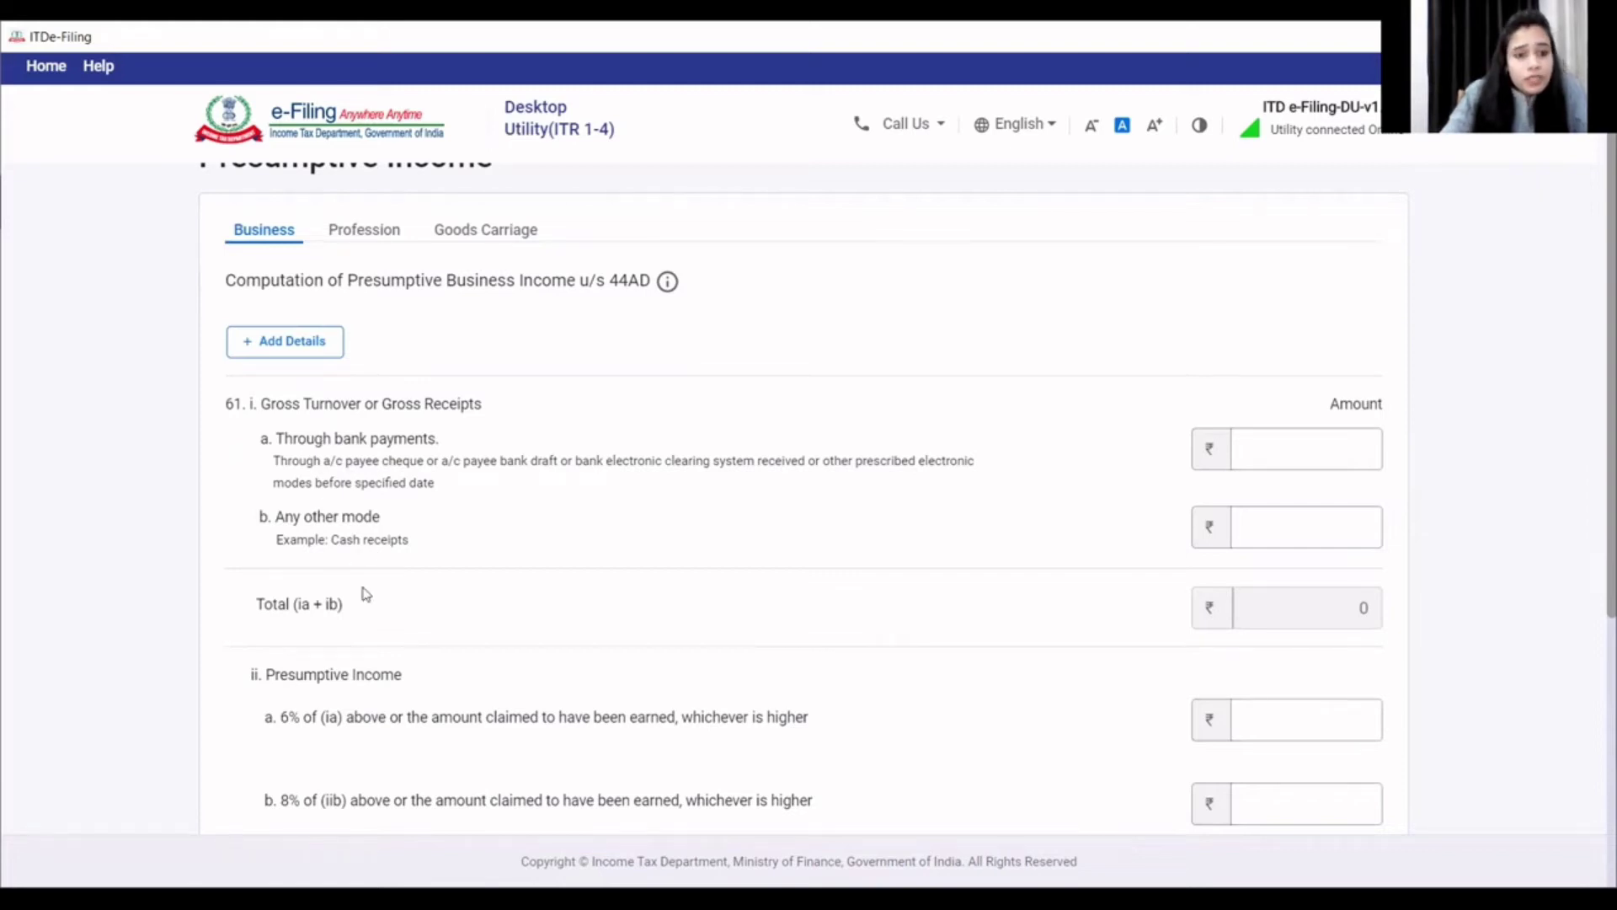
pyautogui.scroll(-1, 354, 590)
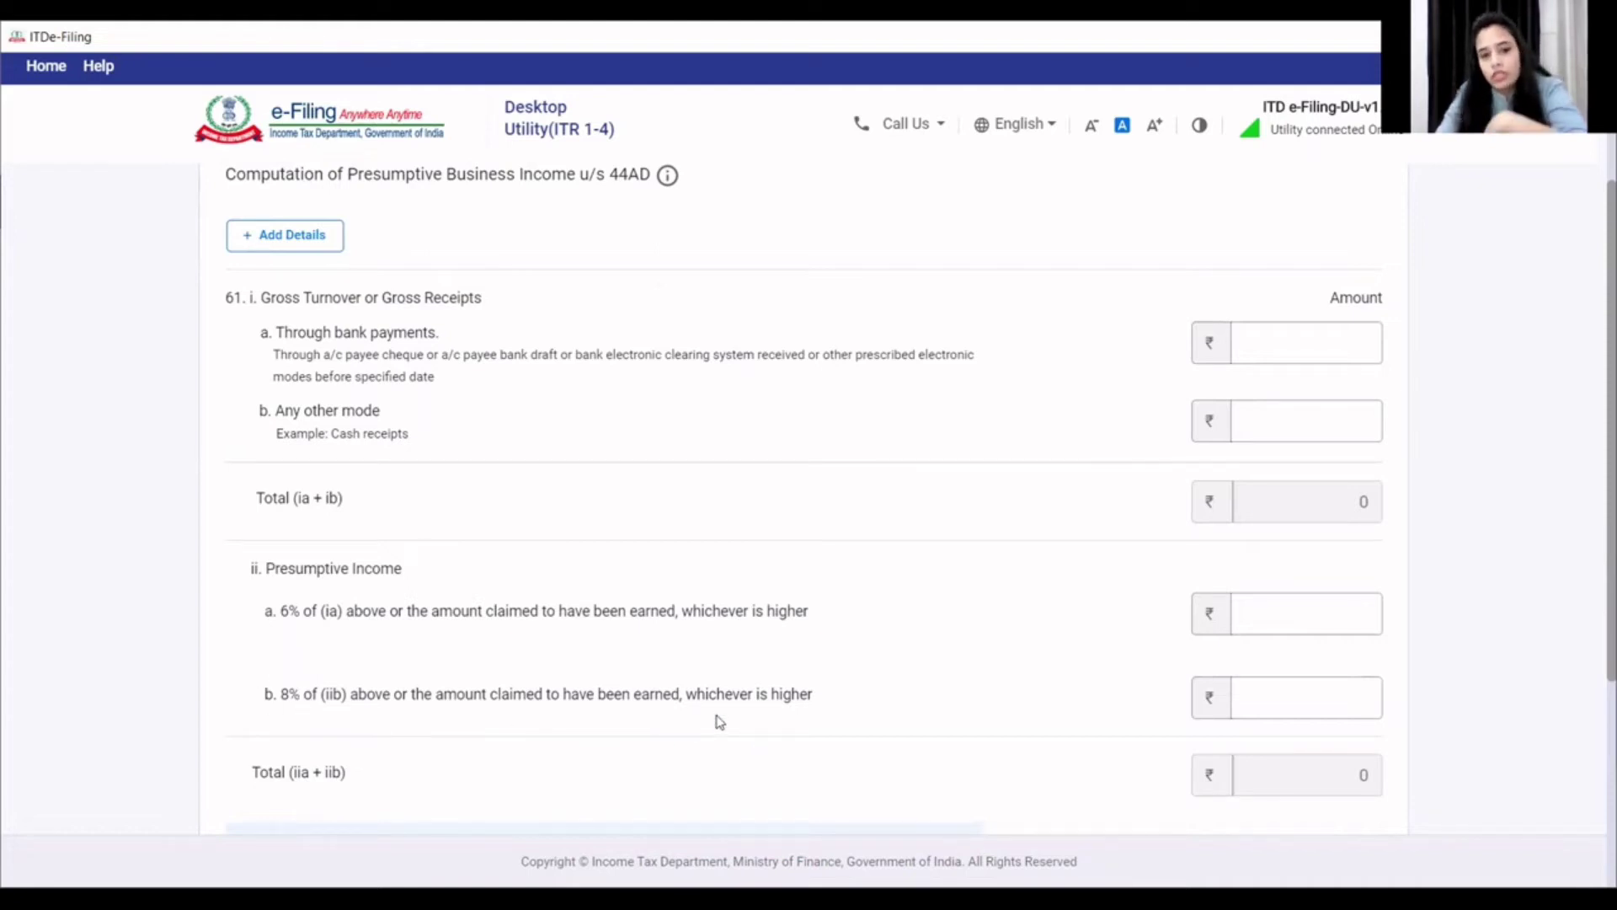
pyautogui.scroll(-2, 556, 726)
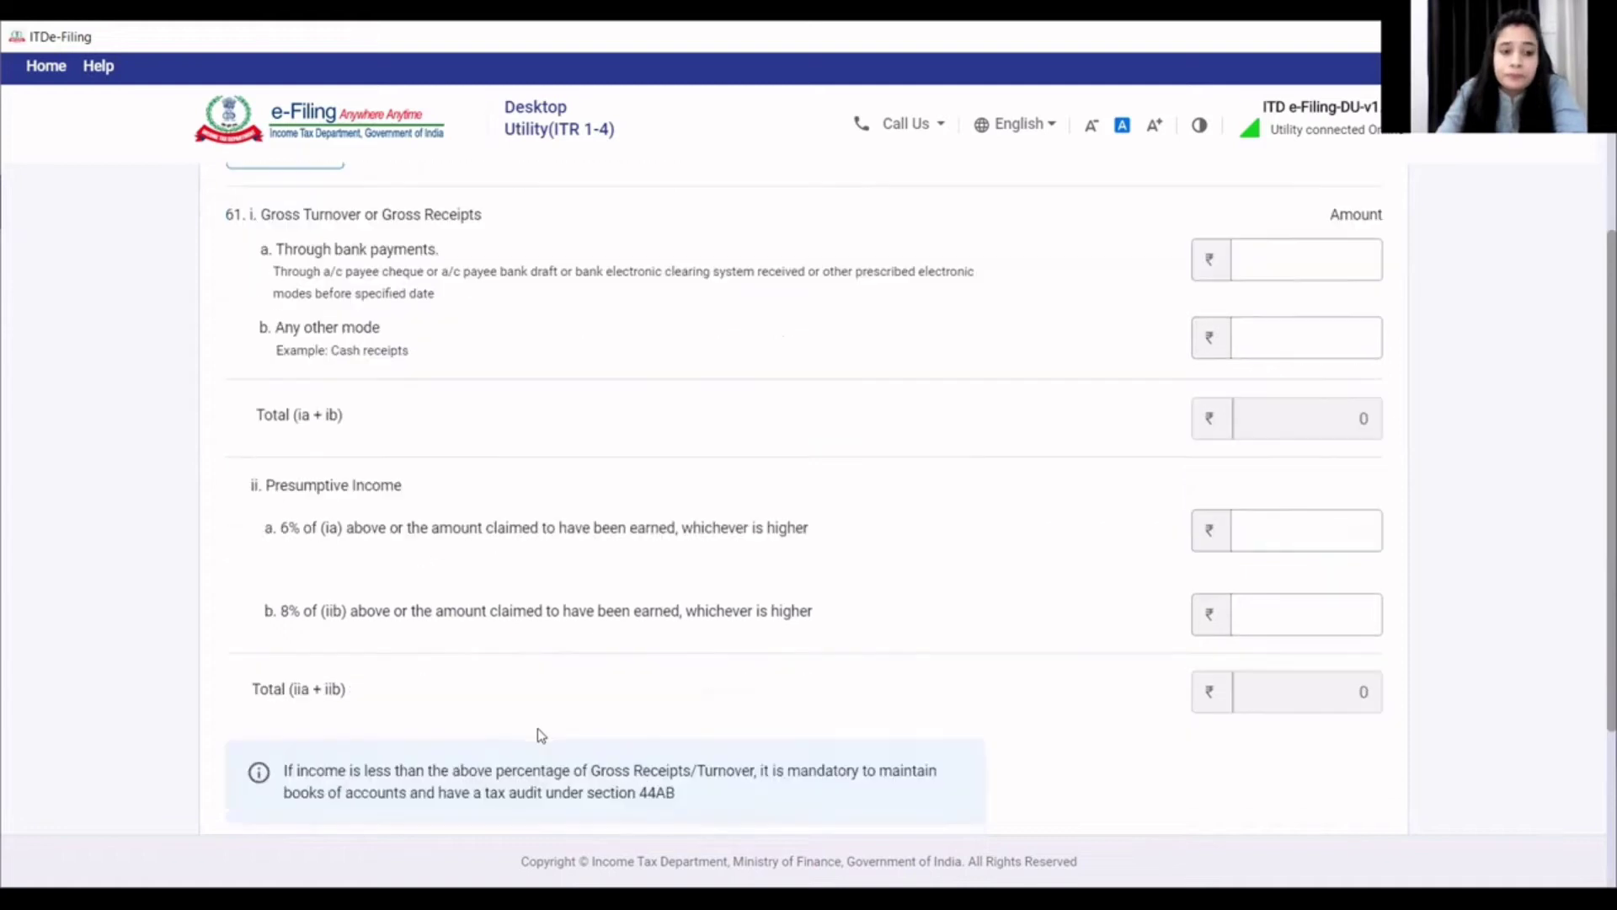
pyautogui.scroll(-2, 443, 651)
pyautogui.scroll(6, 444, 651)
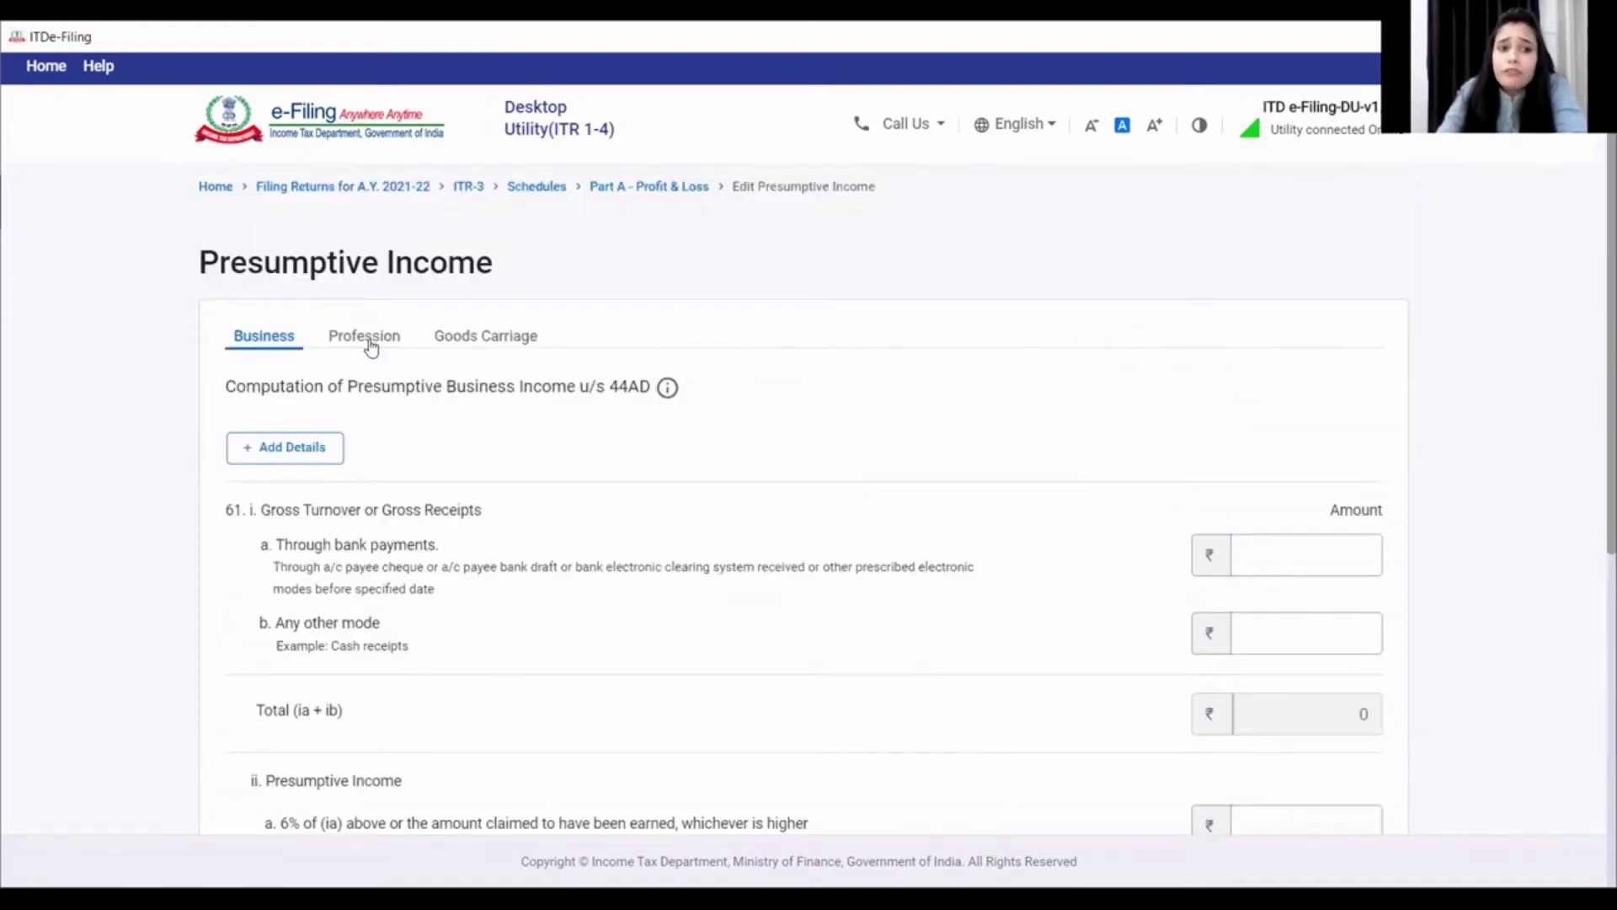
# - Return to the 44ADA profession computation and select its Gross Receipts field
pyautogui.click(371, 347)
pyautogui.scroll(-3, 469, 615)
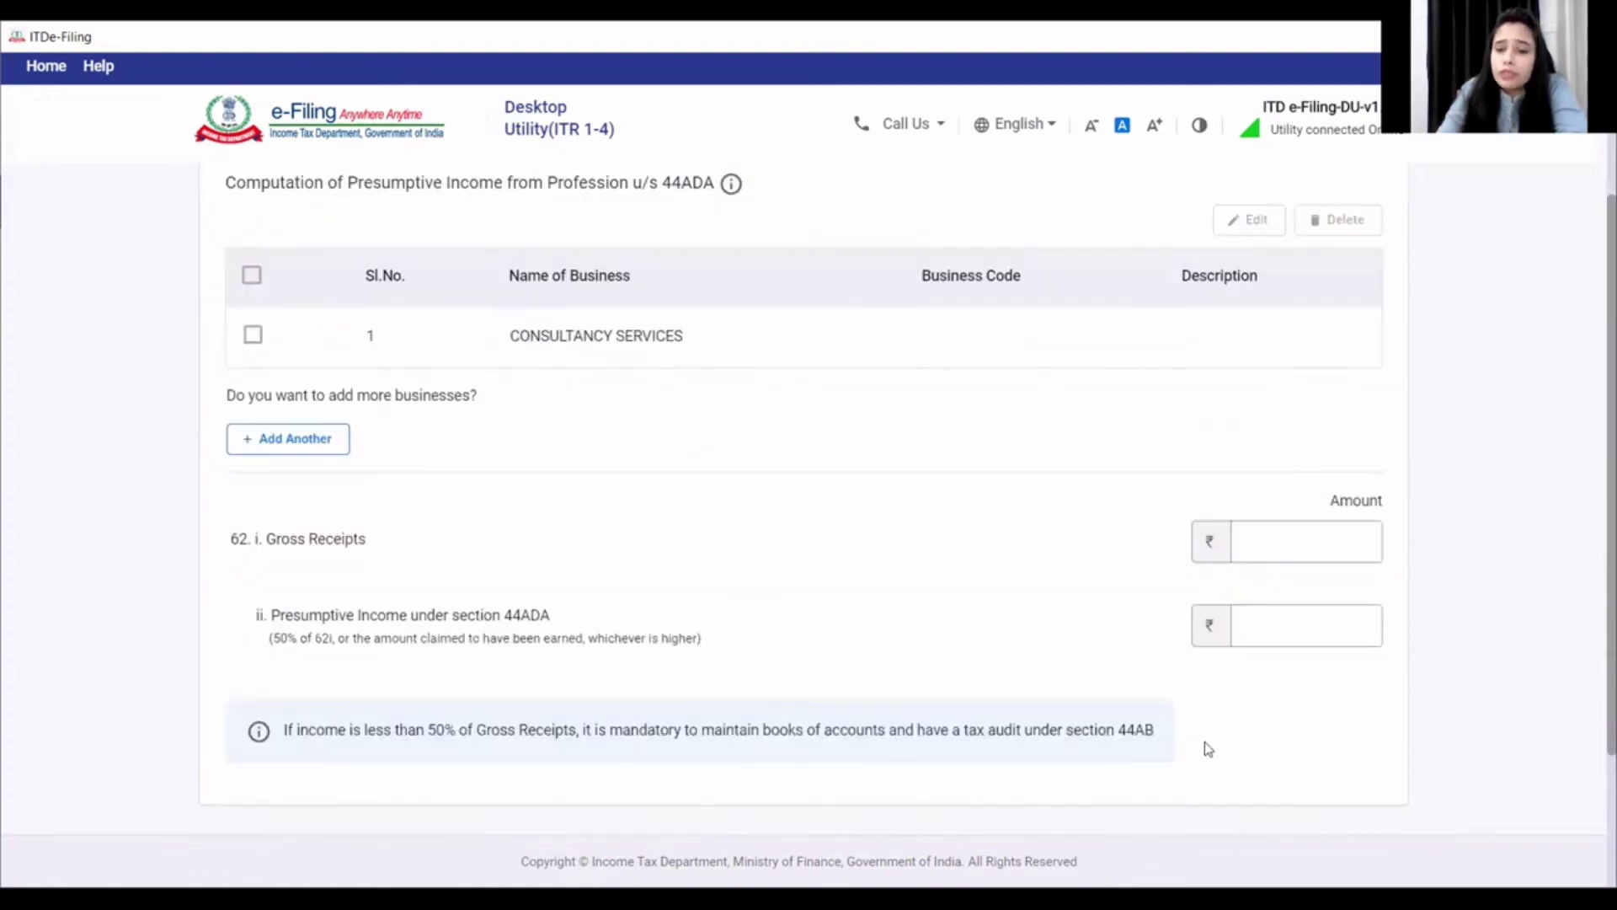
pyautogui.click(1264, 533)
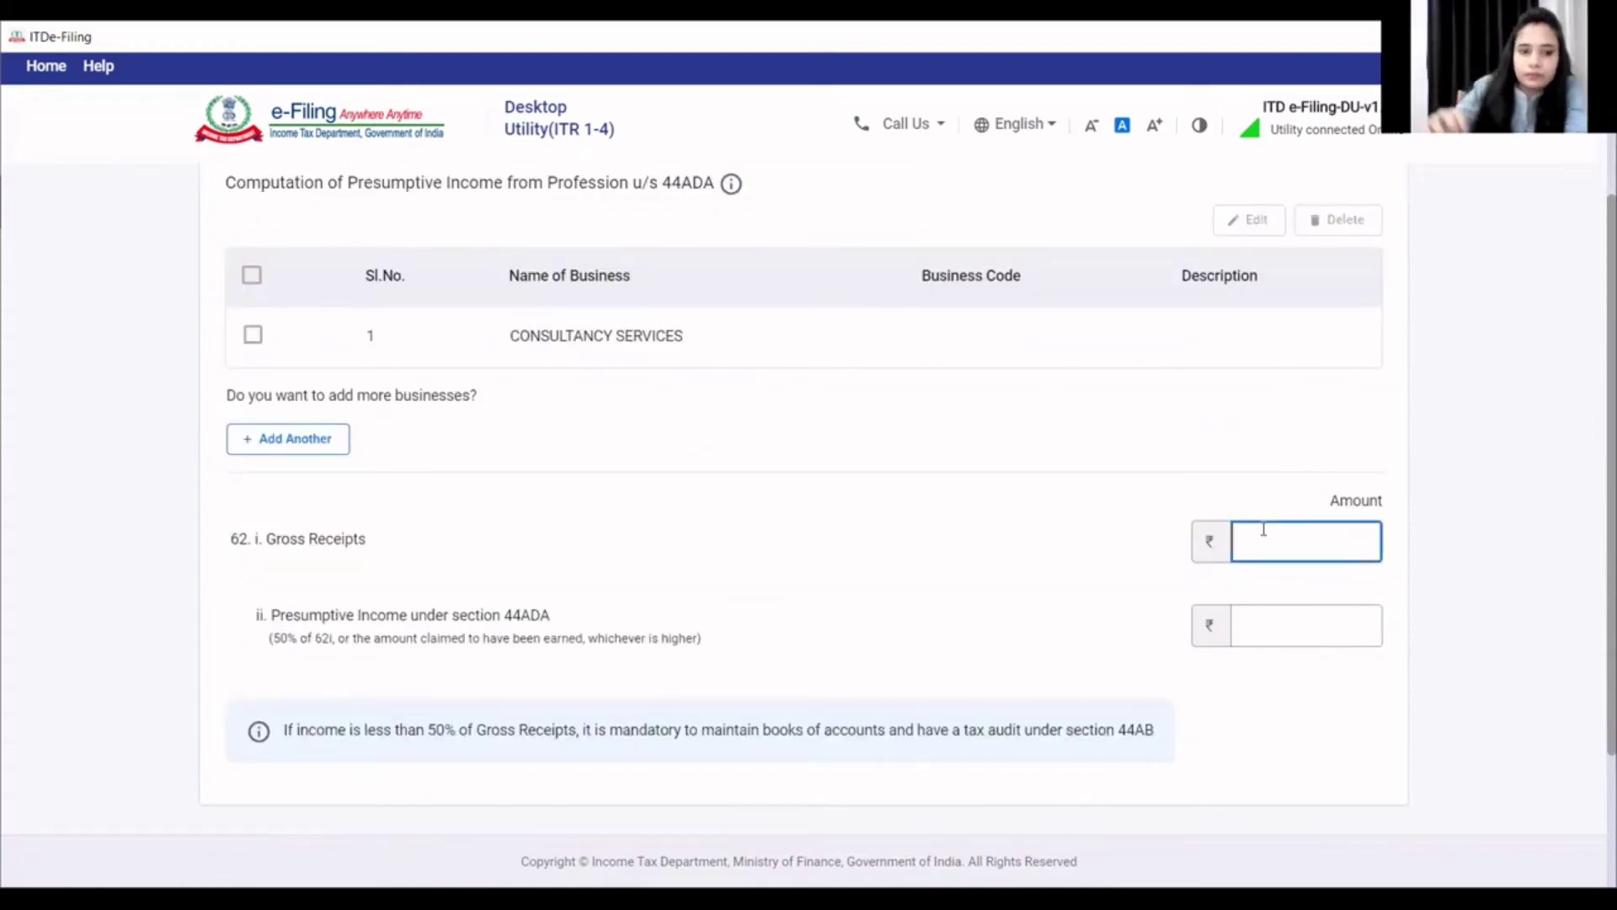
# - Enter 44ADA gross receipts of 242000 and presumptive income of 121000, then save
pyautogui.write('242000')
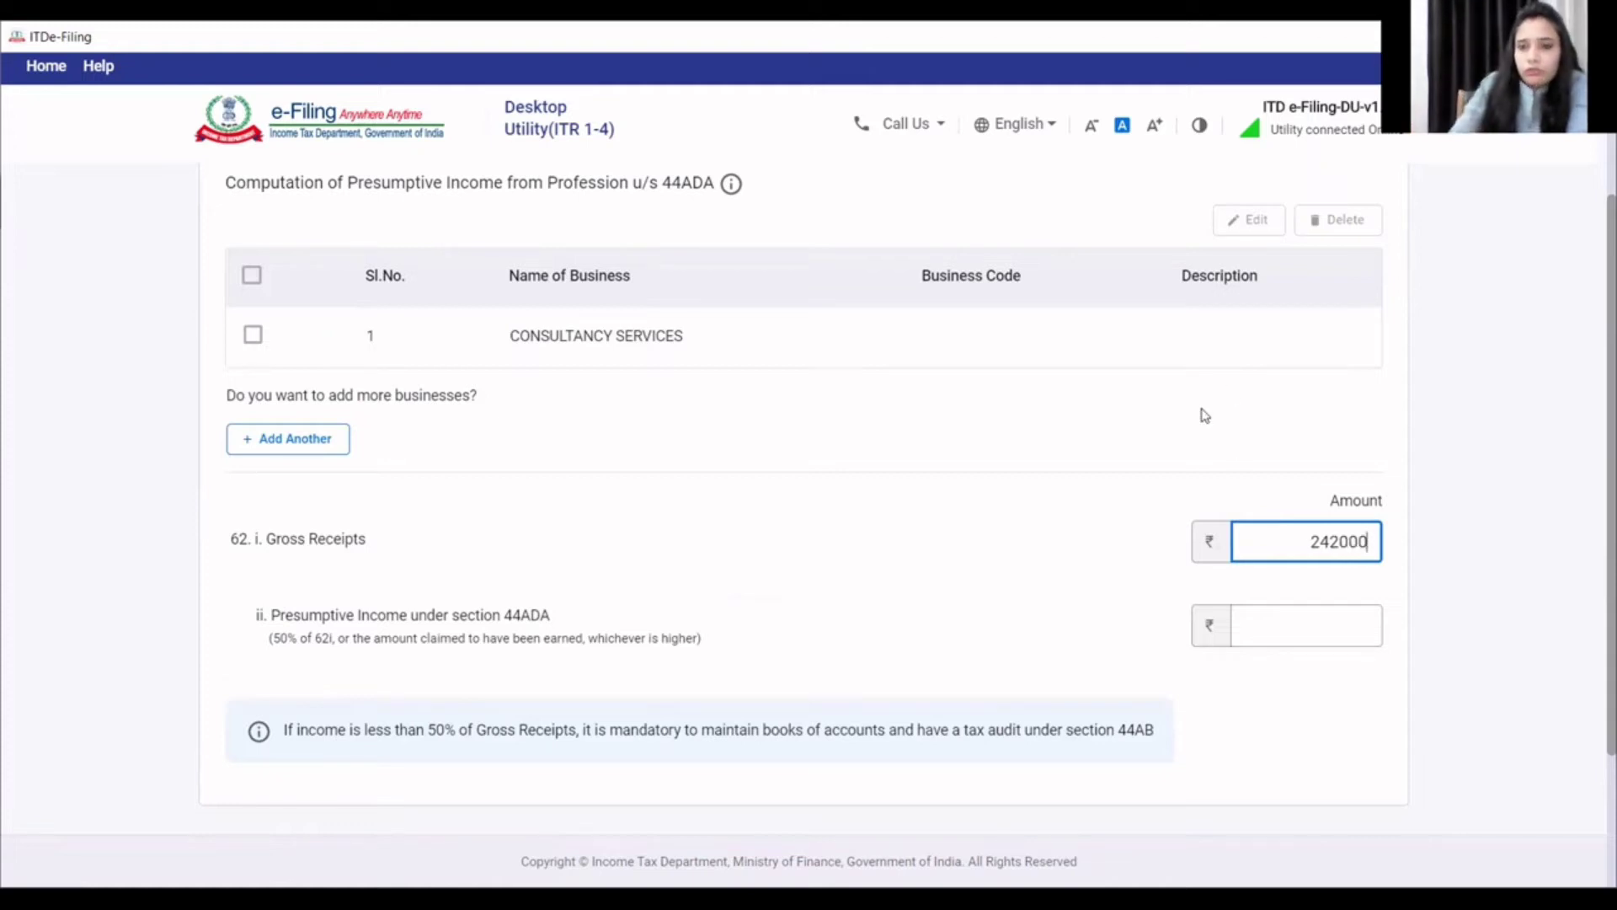
pyautogui.click(1348, 634)
pyautogui.write('121000')
pyautogui.click(1289, 672)
pyautogui.scroll(-3, 1293, 700)
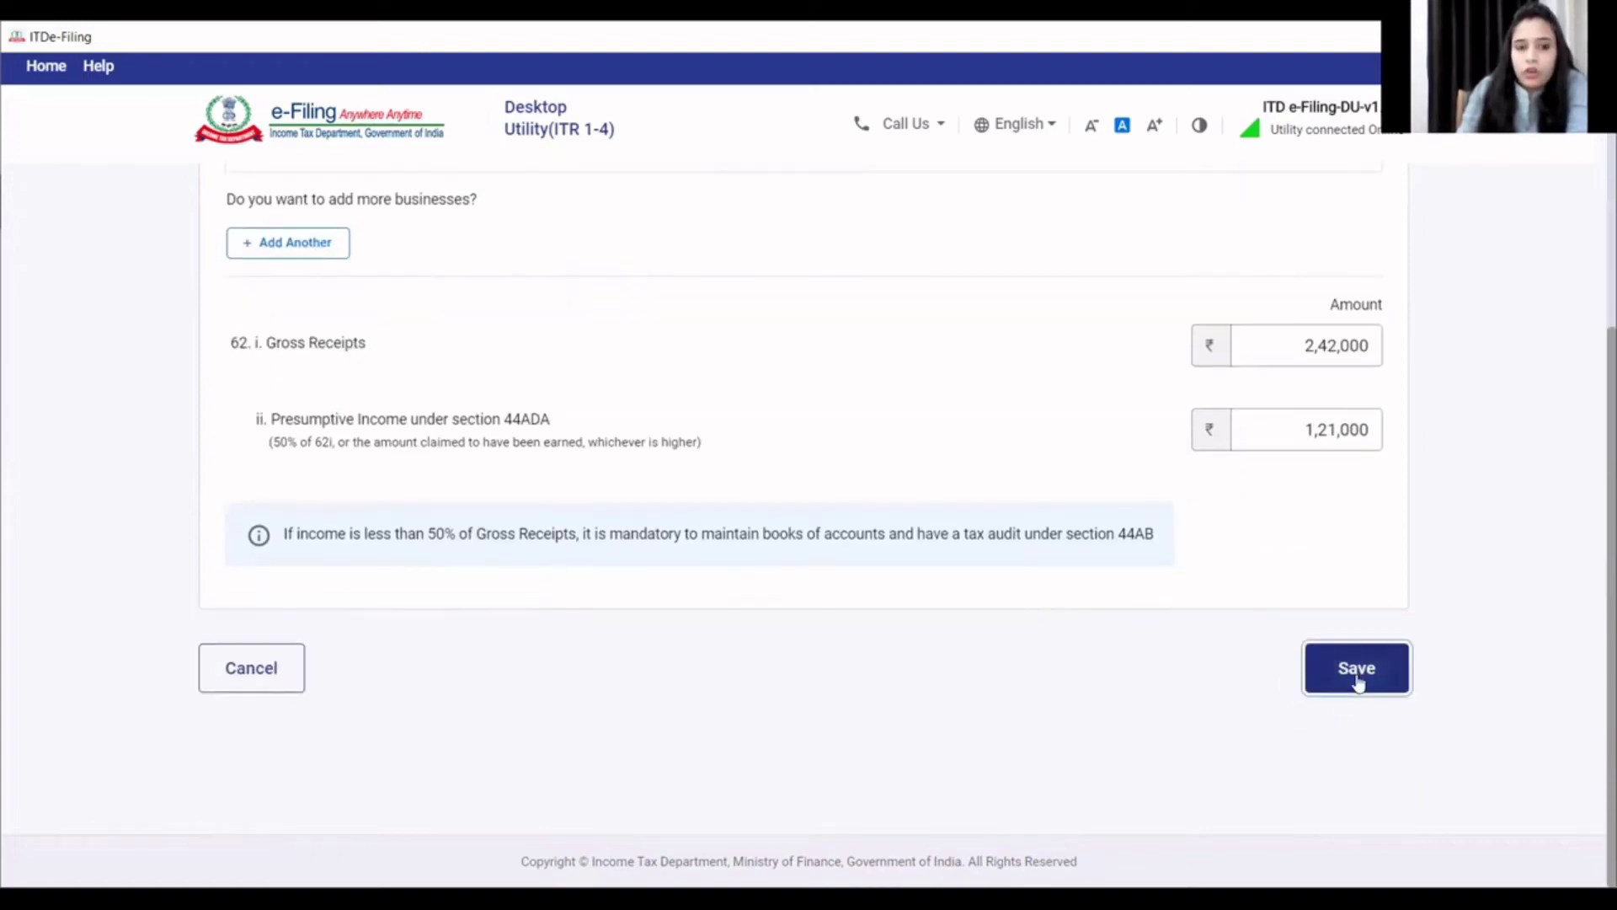
pyautogui.click(1357, 675)
# - Expand the P&L's No Account Cases section
pyautogui.scroll(-3, 1175, 706)
pyautogui.scroll(-1, 1166, 706)
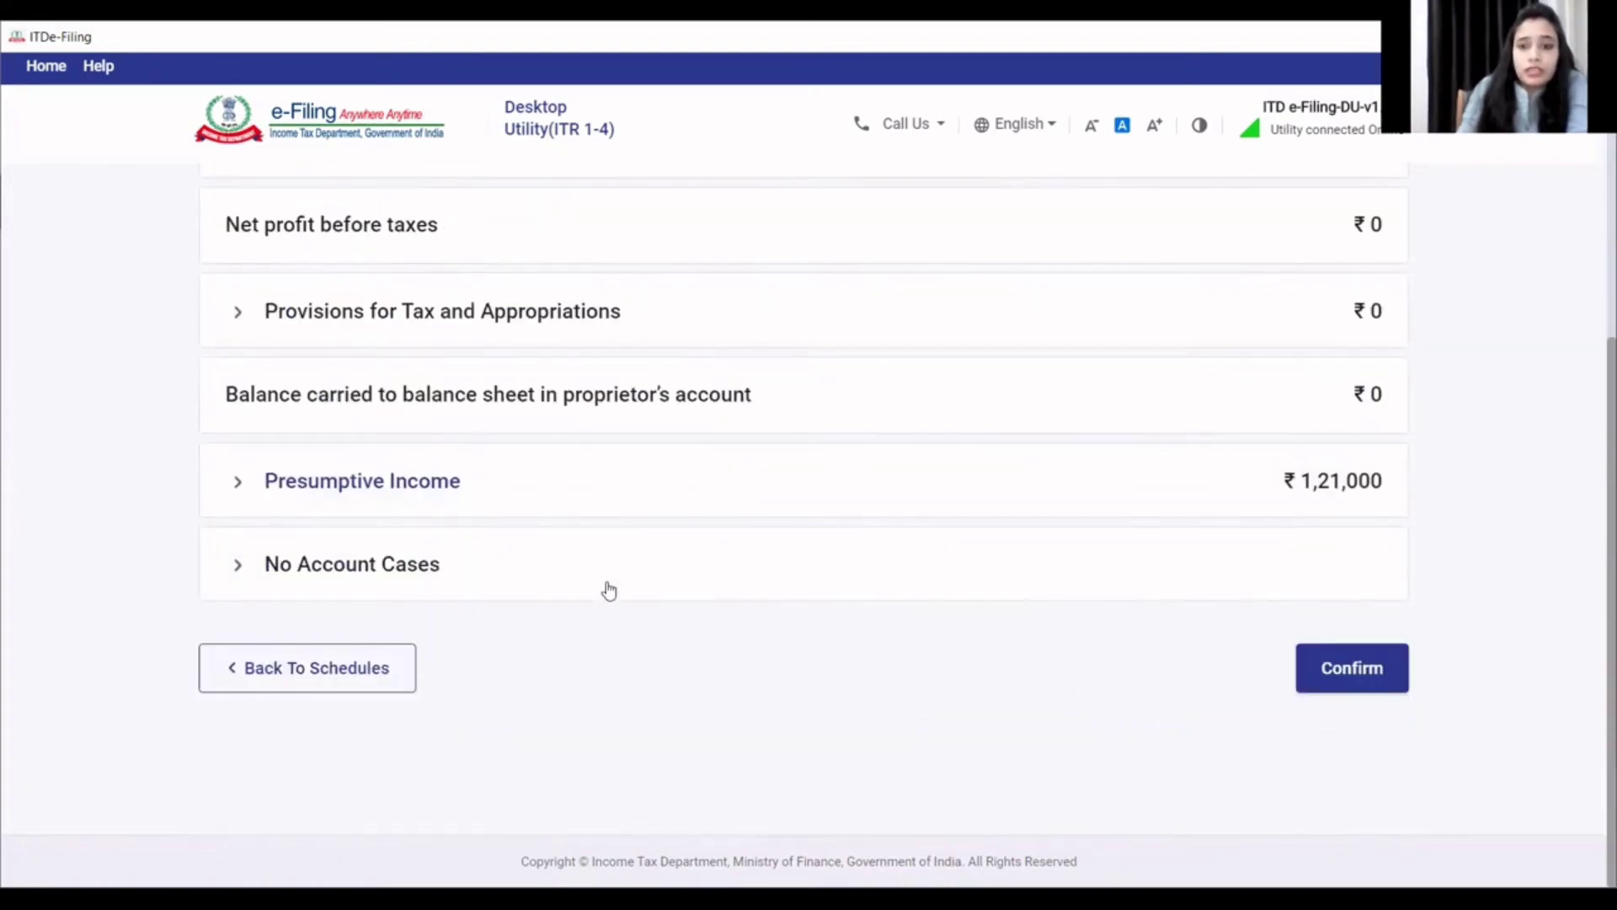
pyautogui.click(446, 584)
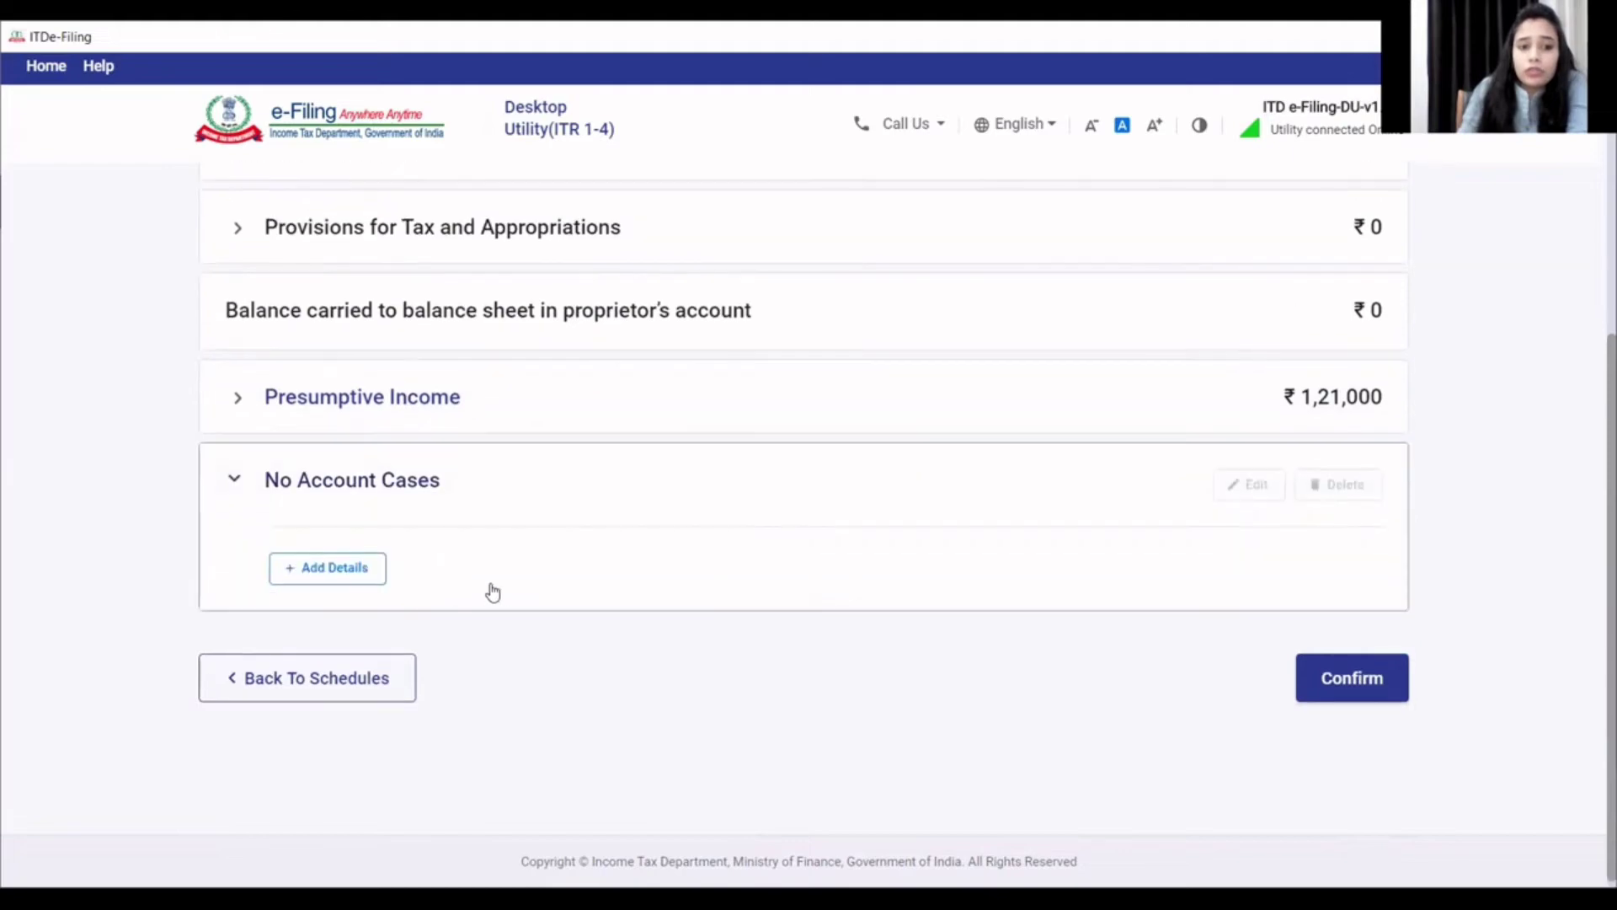
# - Add a no-account profession entry with 242000 receipts via bank and 0 via other modes
pyautogui.click(354, 572)
pyautogui.scroll(-2, 549, 595)
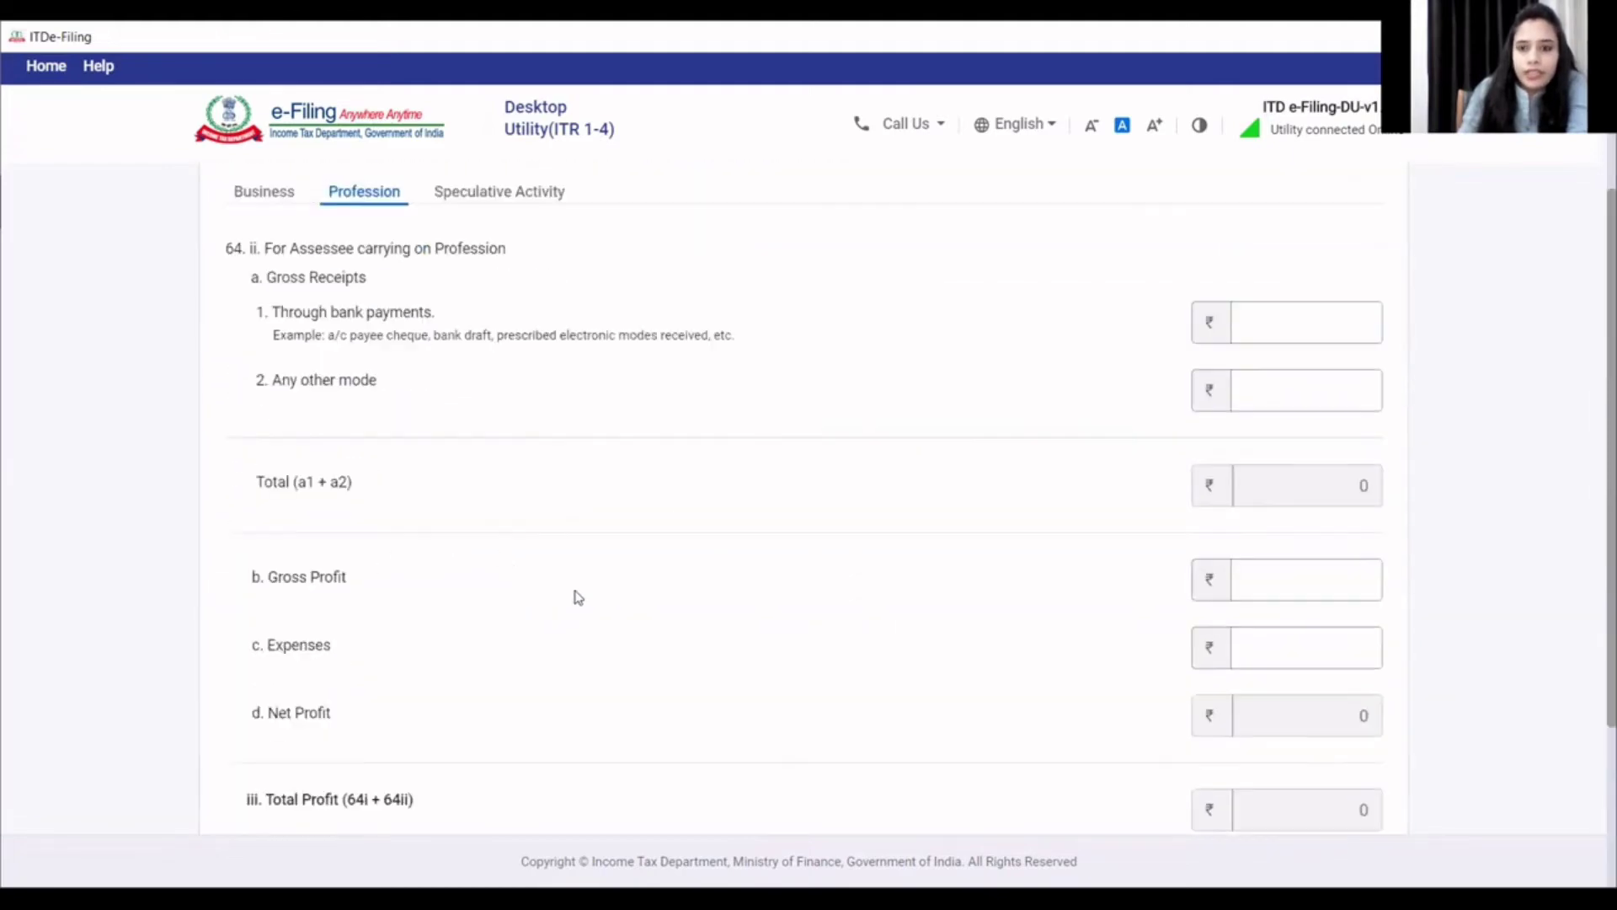
pyautogui.scroll(2, 564, 595)
pyautogui.scroll(-2, 555, 600)
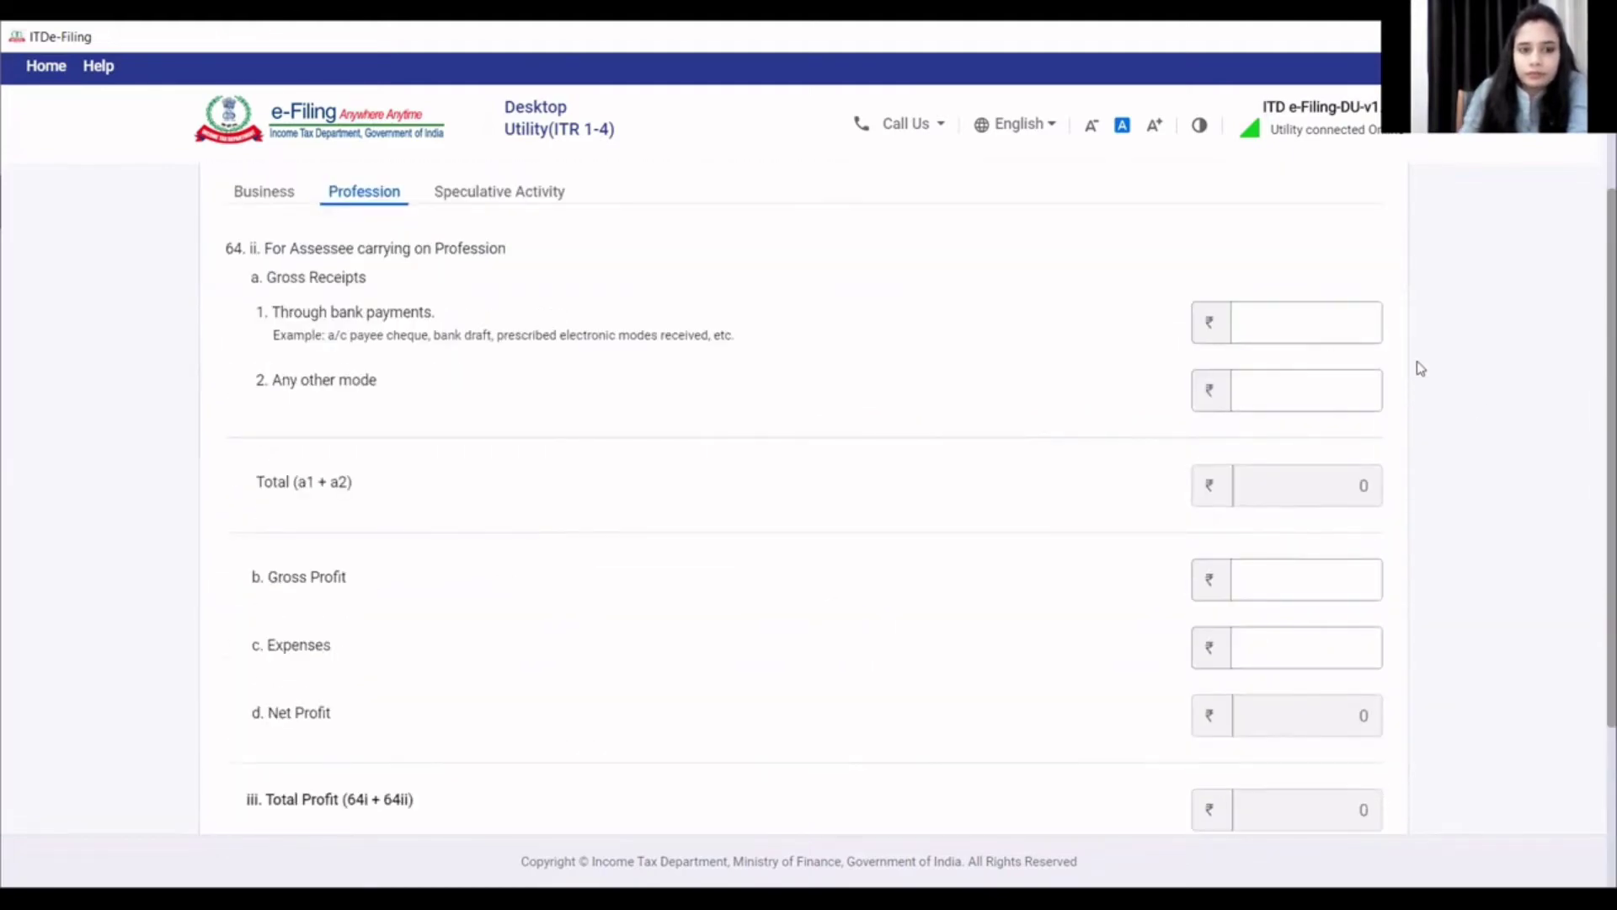
pyautogui.click(1319, 331)
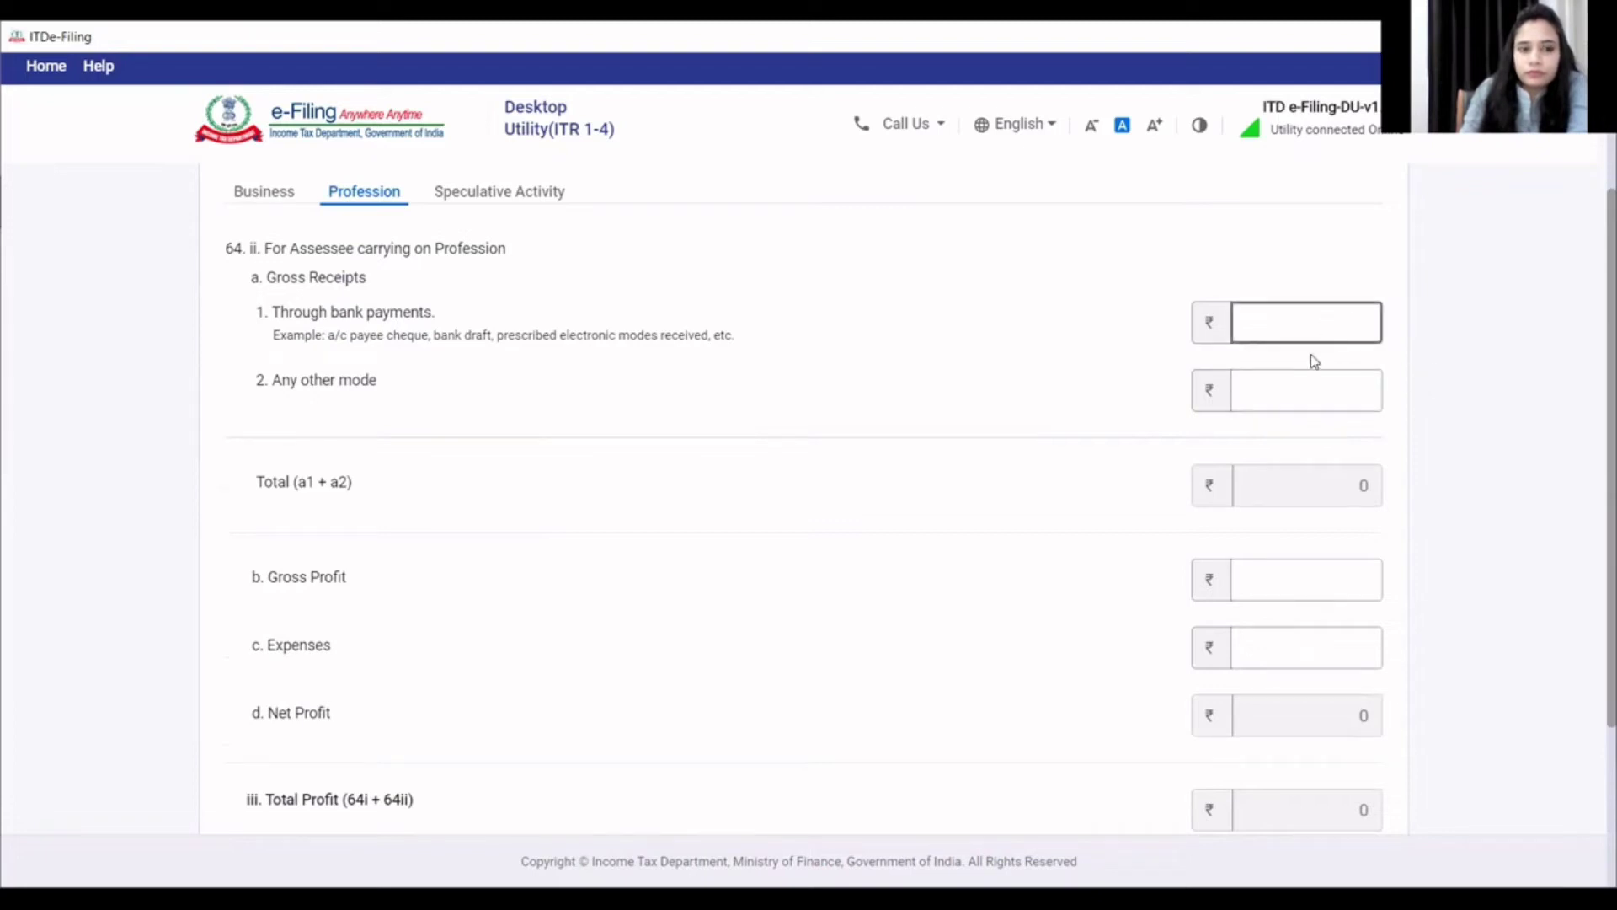
pyautogui.click(1306, 332)
pyautogui.write('242000')
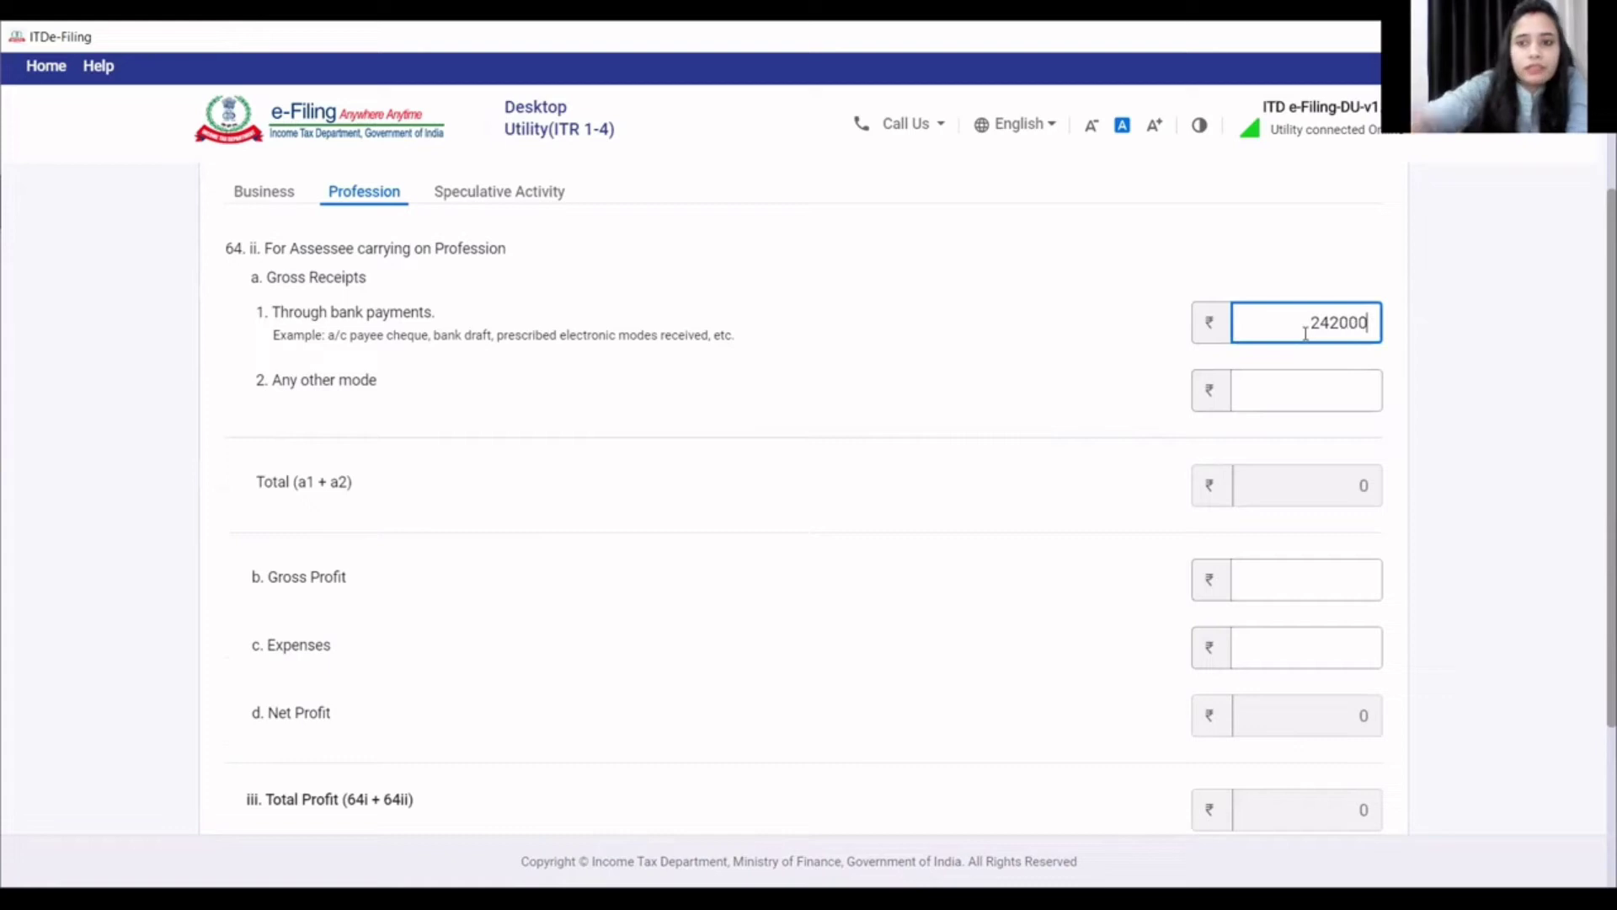
pyautogui.click(1343, 396)
pyautogui.write('0')
pyautogui.click(1081, 480)
pyautogui.scroll(-3, 1090, 505)
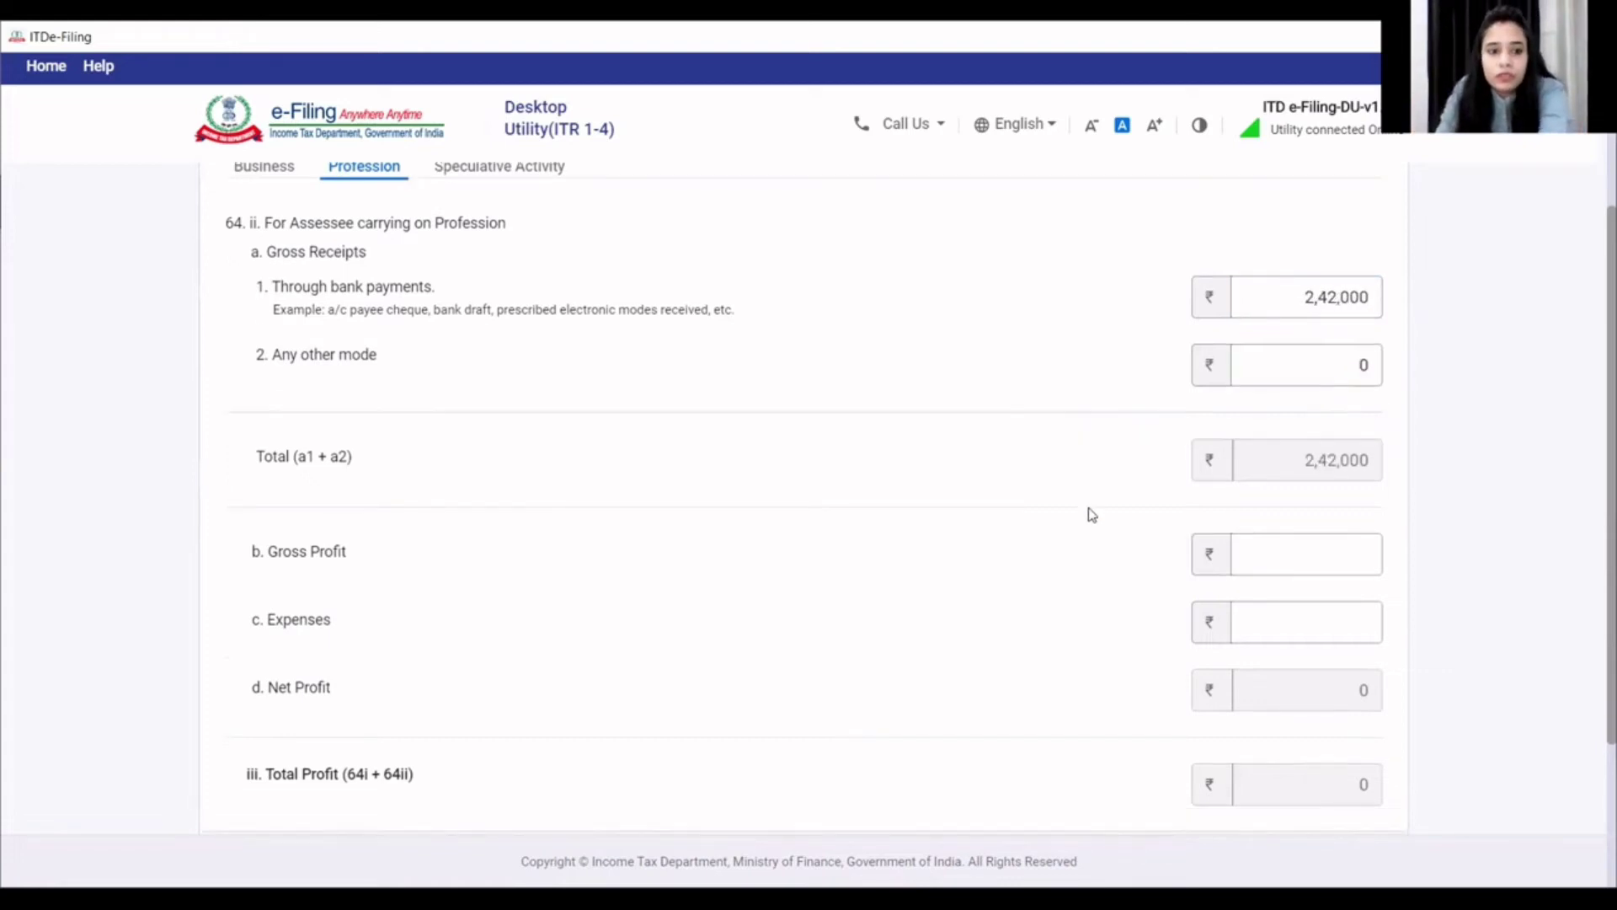
# - Enter gross profit 1,21,000 and expenses 0, then save the entry
pyautogui.click(1337, 372)
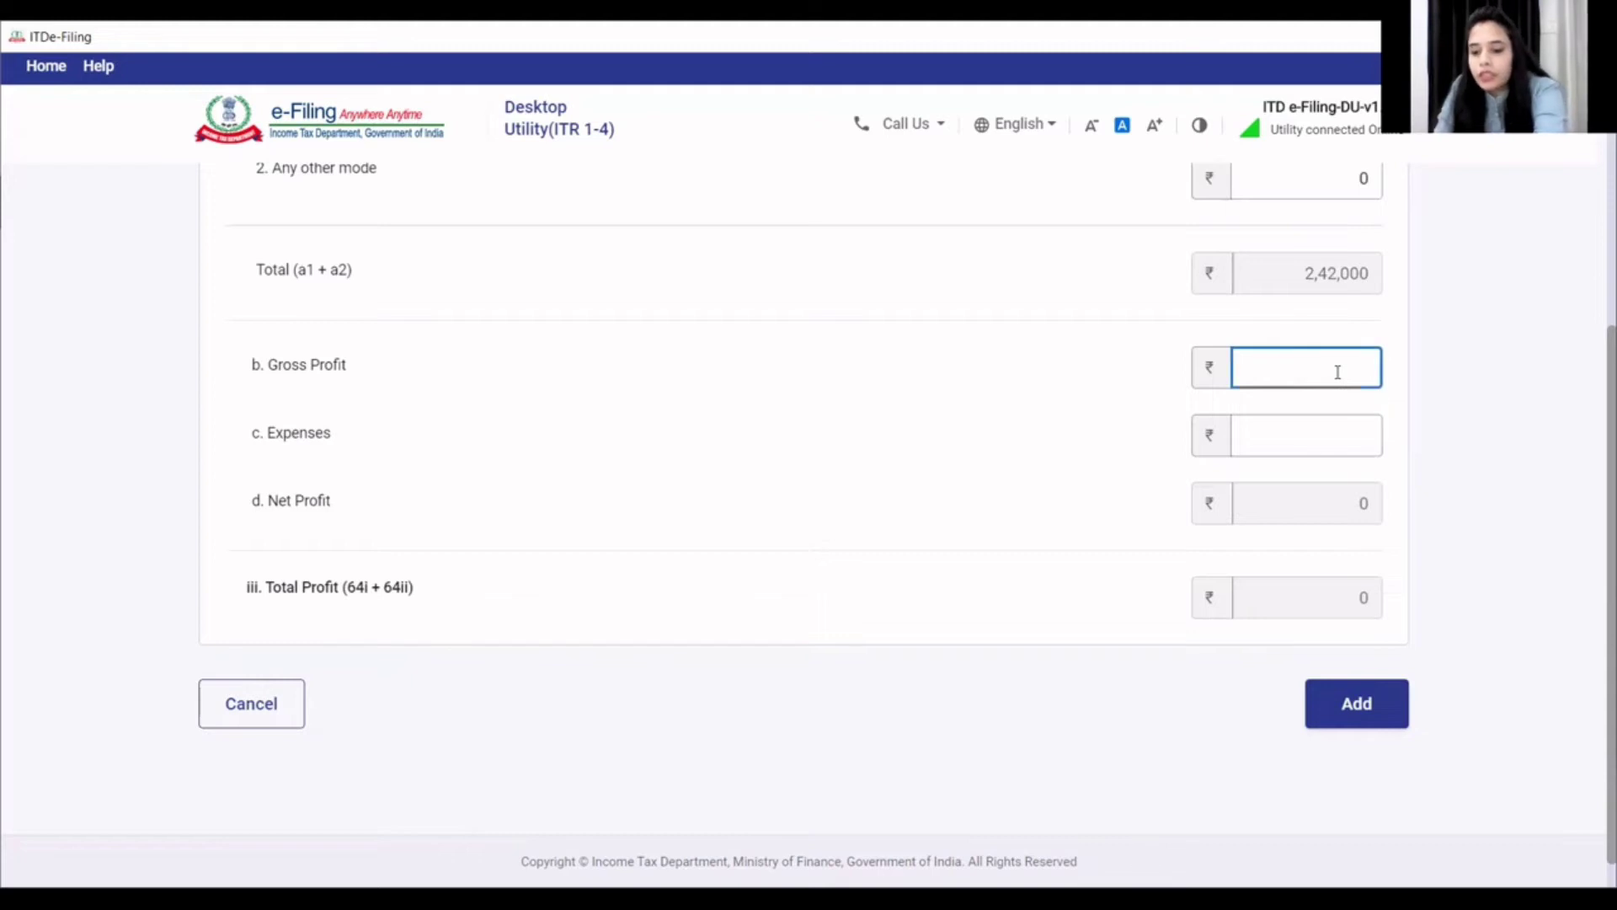
pyautogui.write('1,21,000')
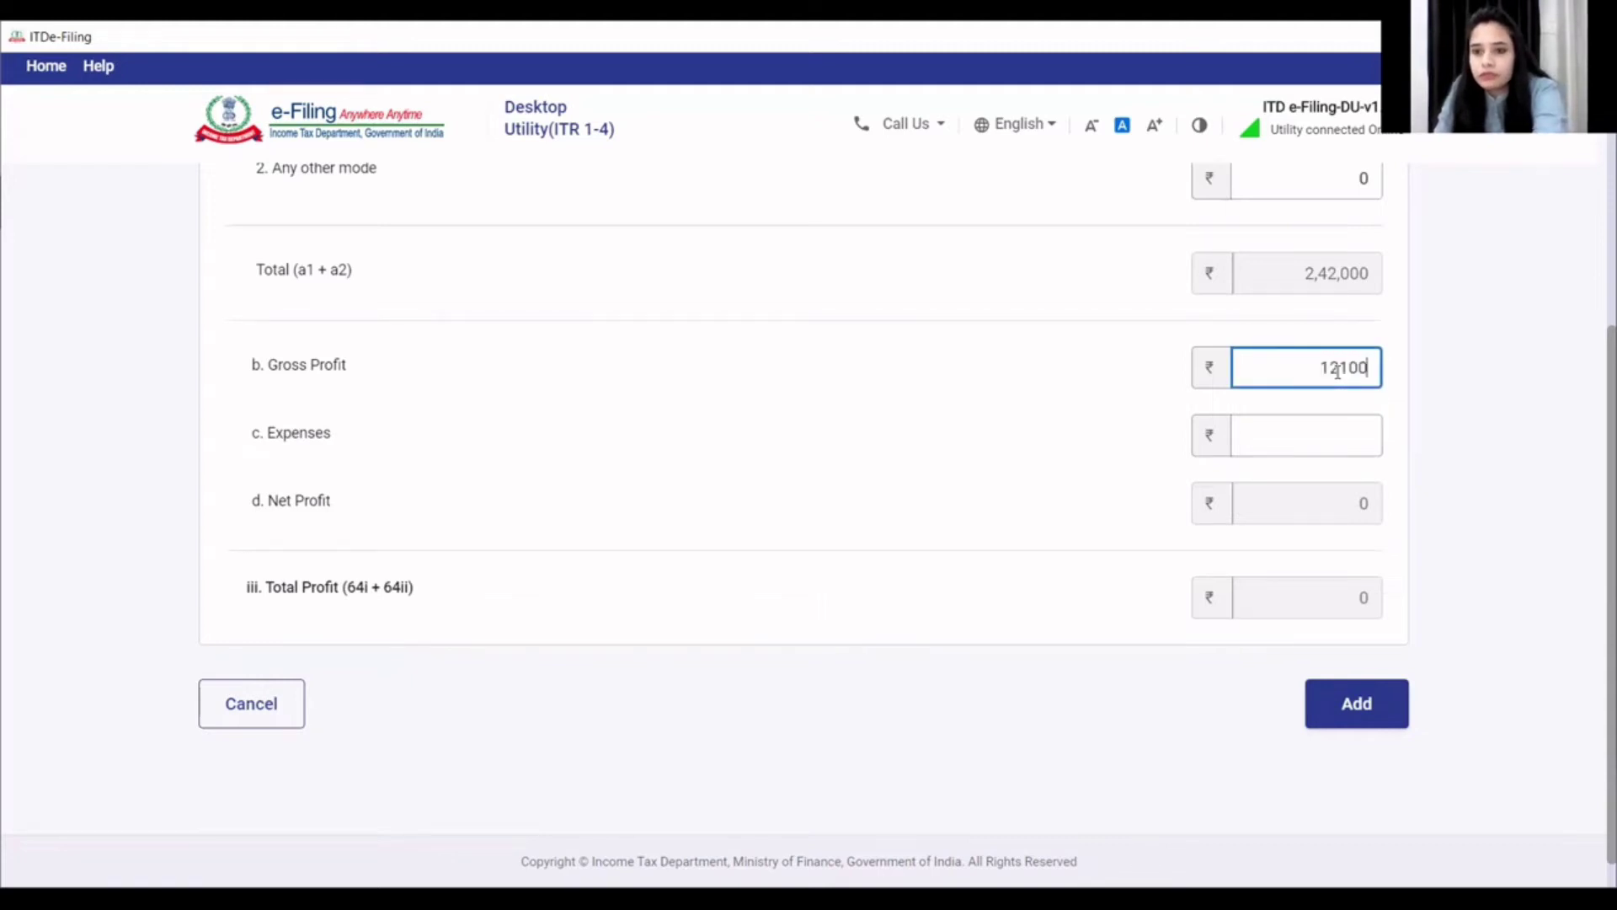
pyautogui.click(1314, 444)
pyautogui.write('0')
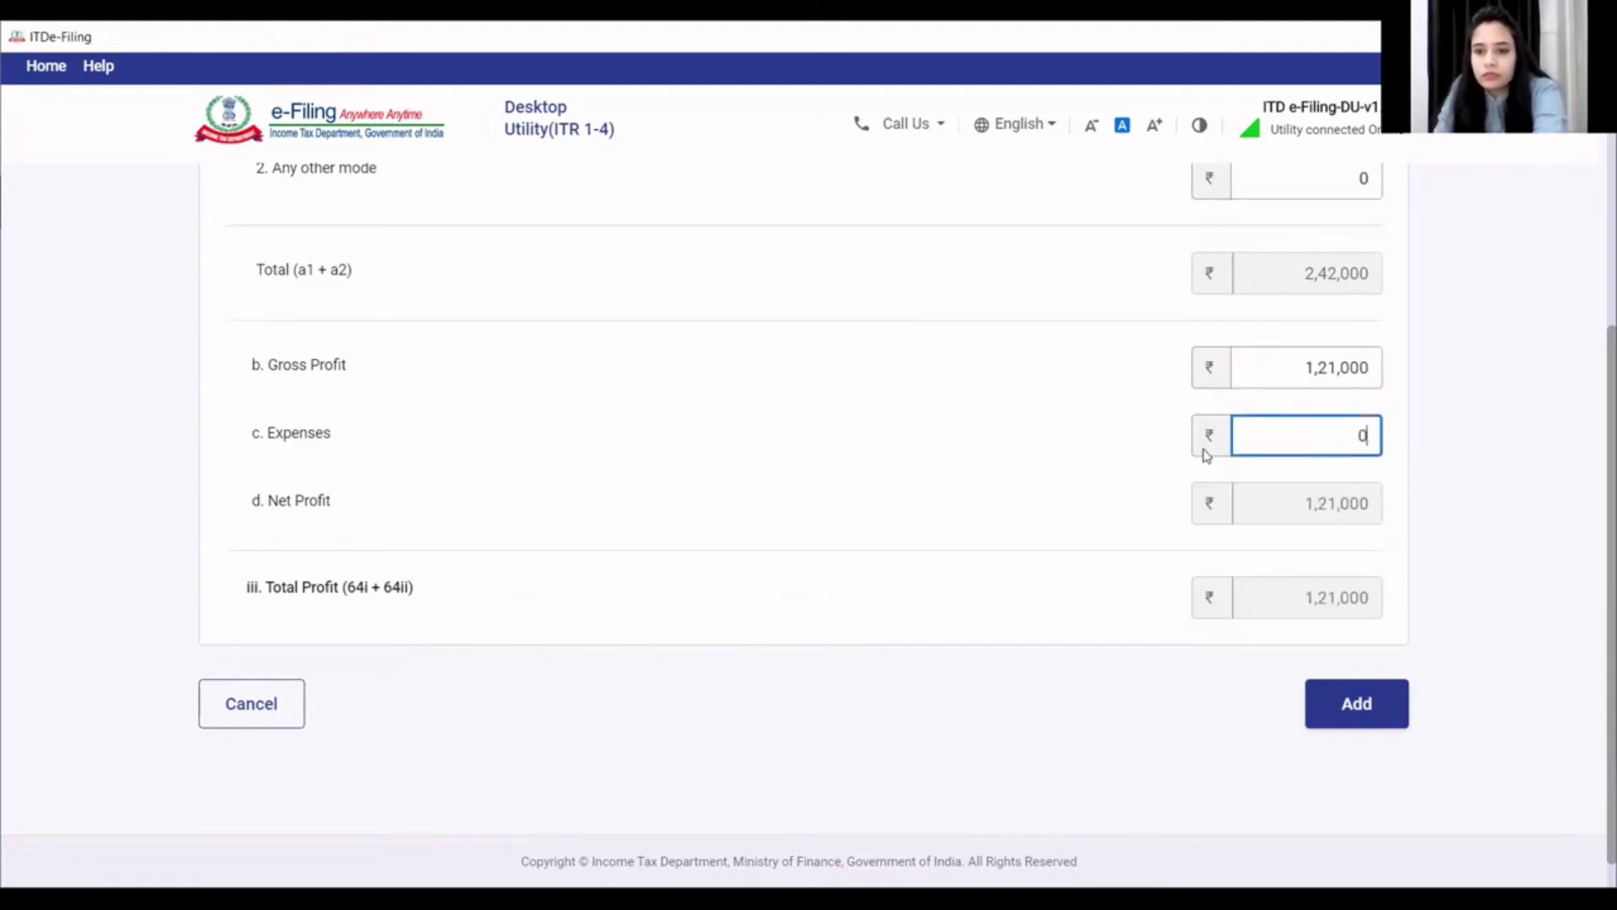
pyautogui.click(1366, 701)
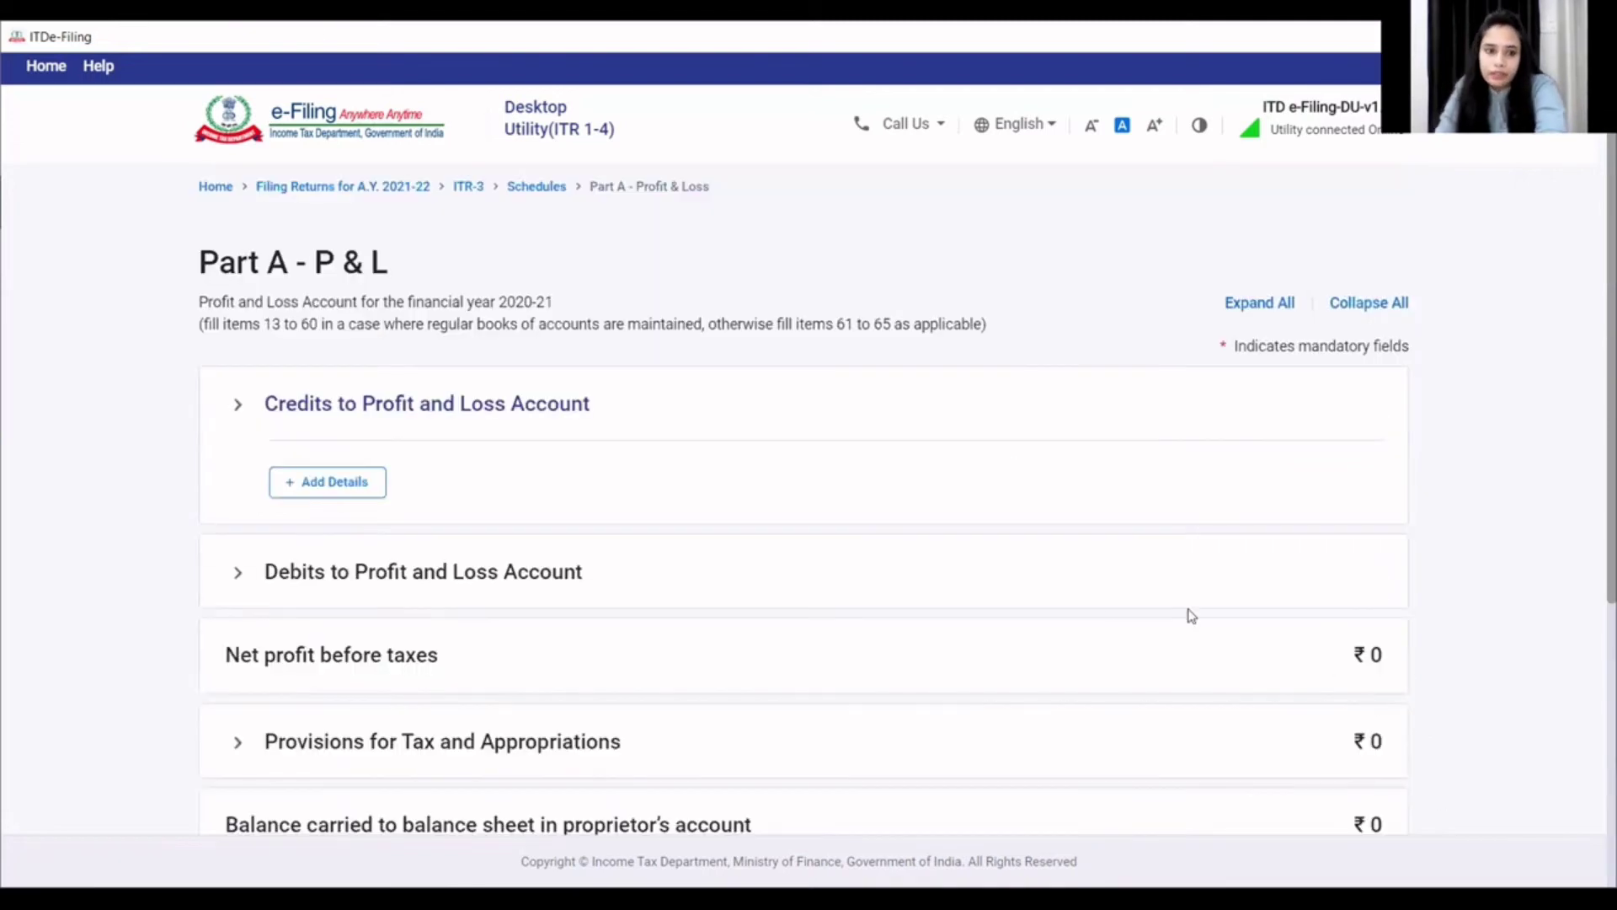
# - Confirm Part A - P & L and open Schedule Salary with Employer 1 pre-filled
pyautogui.scroll(-5, 1005, 607)
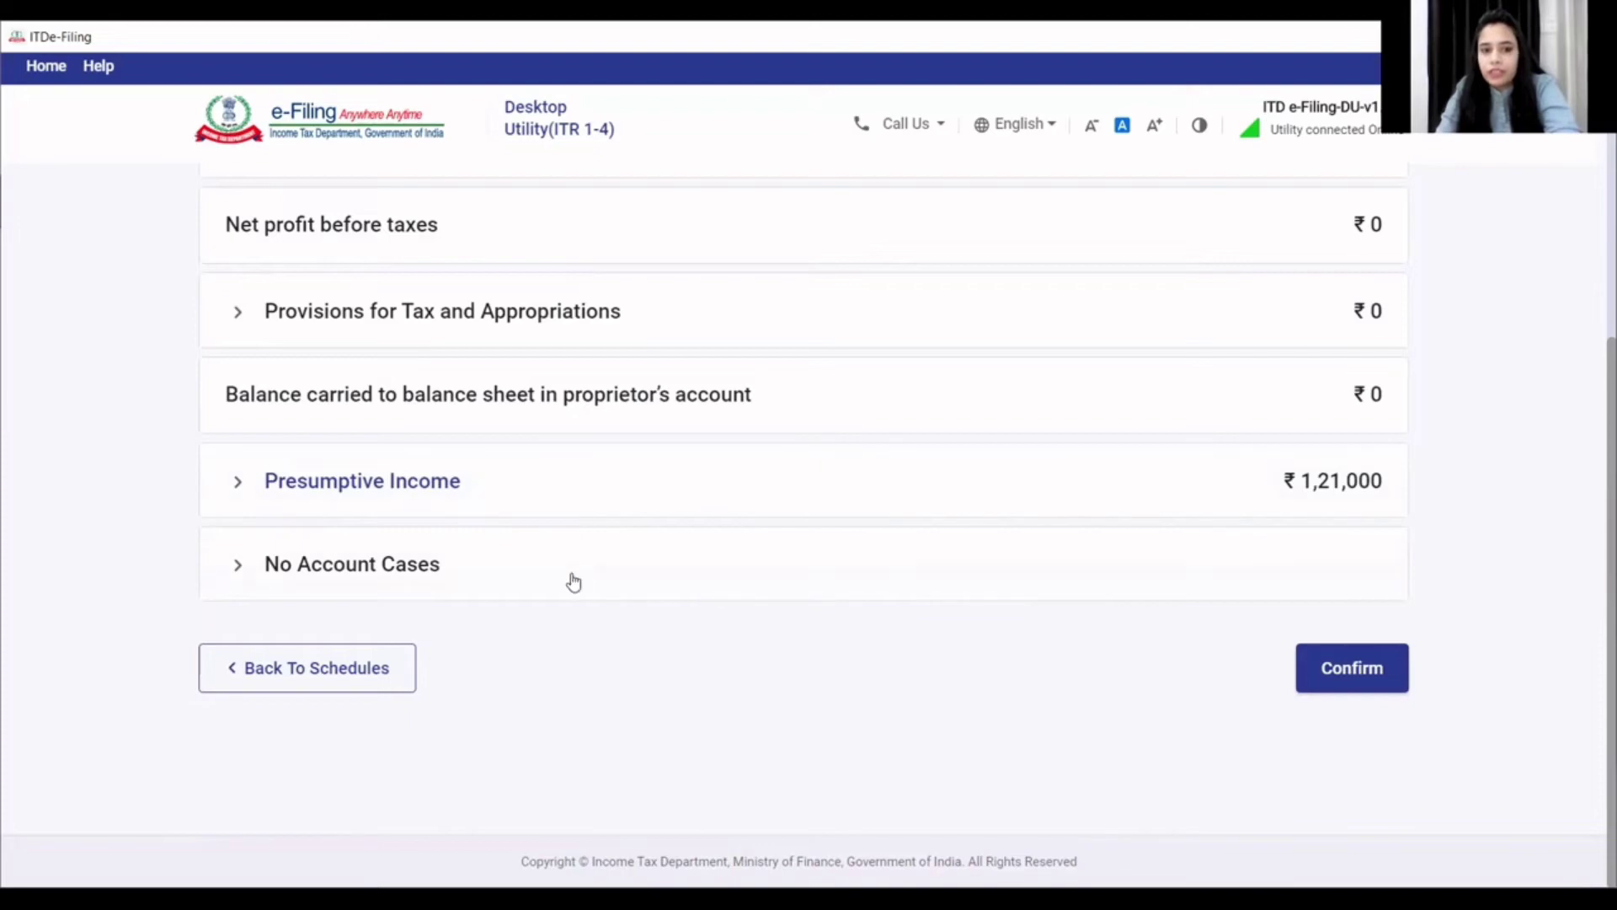
pyautogui.click(1354, 677)
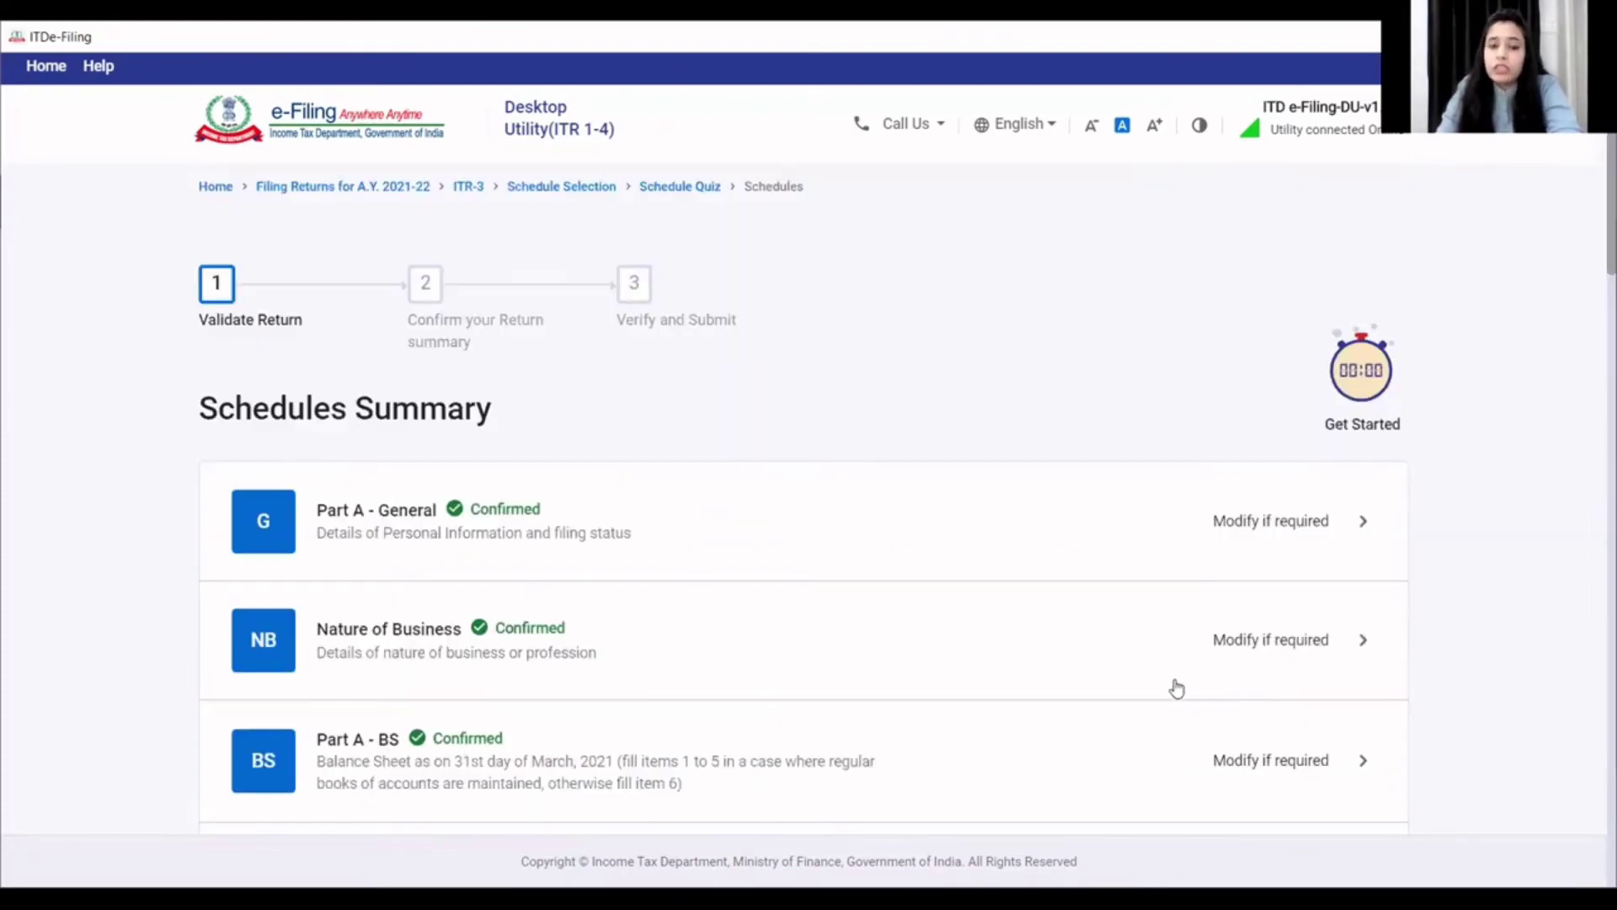
pyautogui.scroll(-3, 1147, 678)
pyautogui.scroll(-3, 1133, 674)
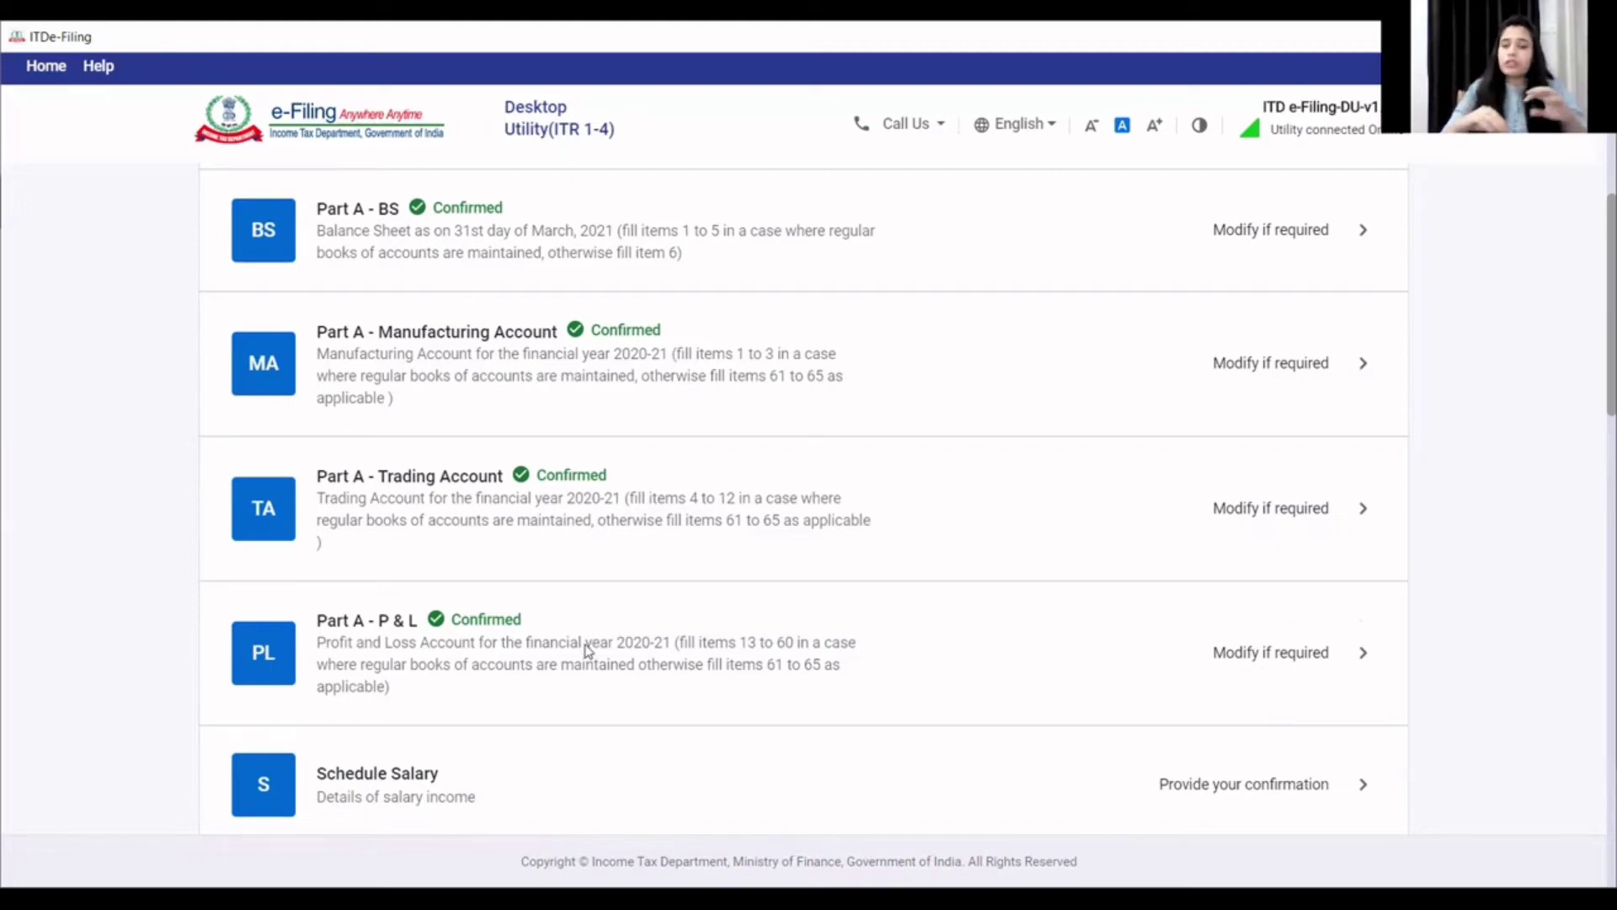
pyautogui.scroll(-3, 587, 650)
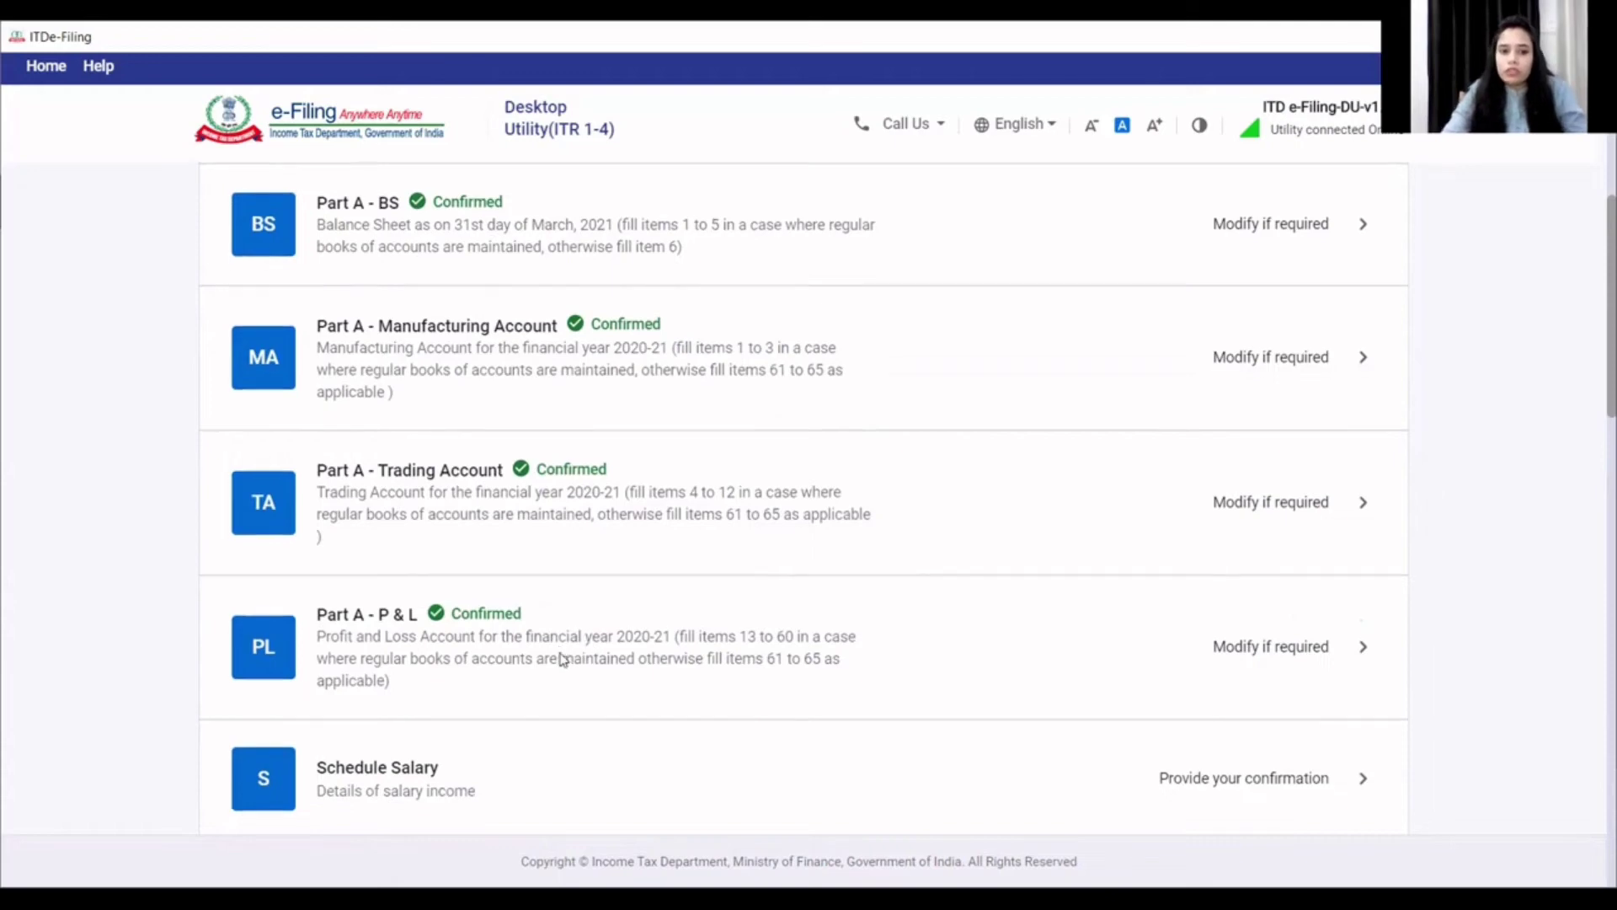
pyautogui.click(455, 576)
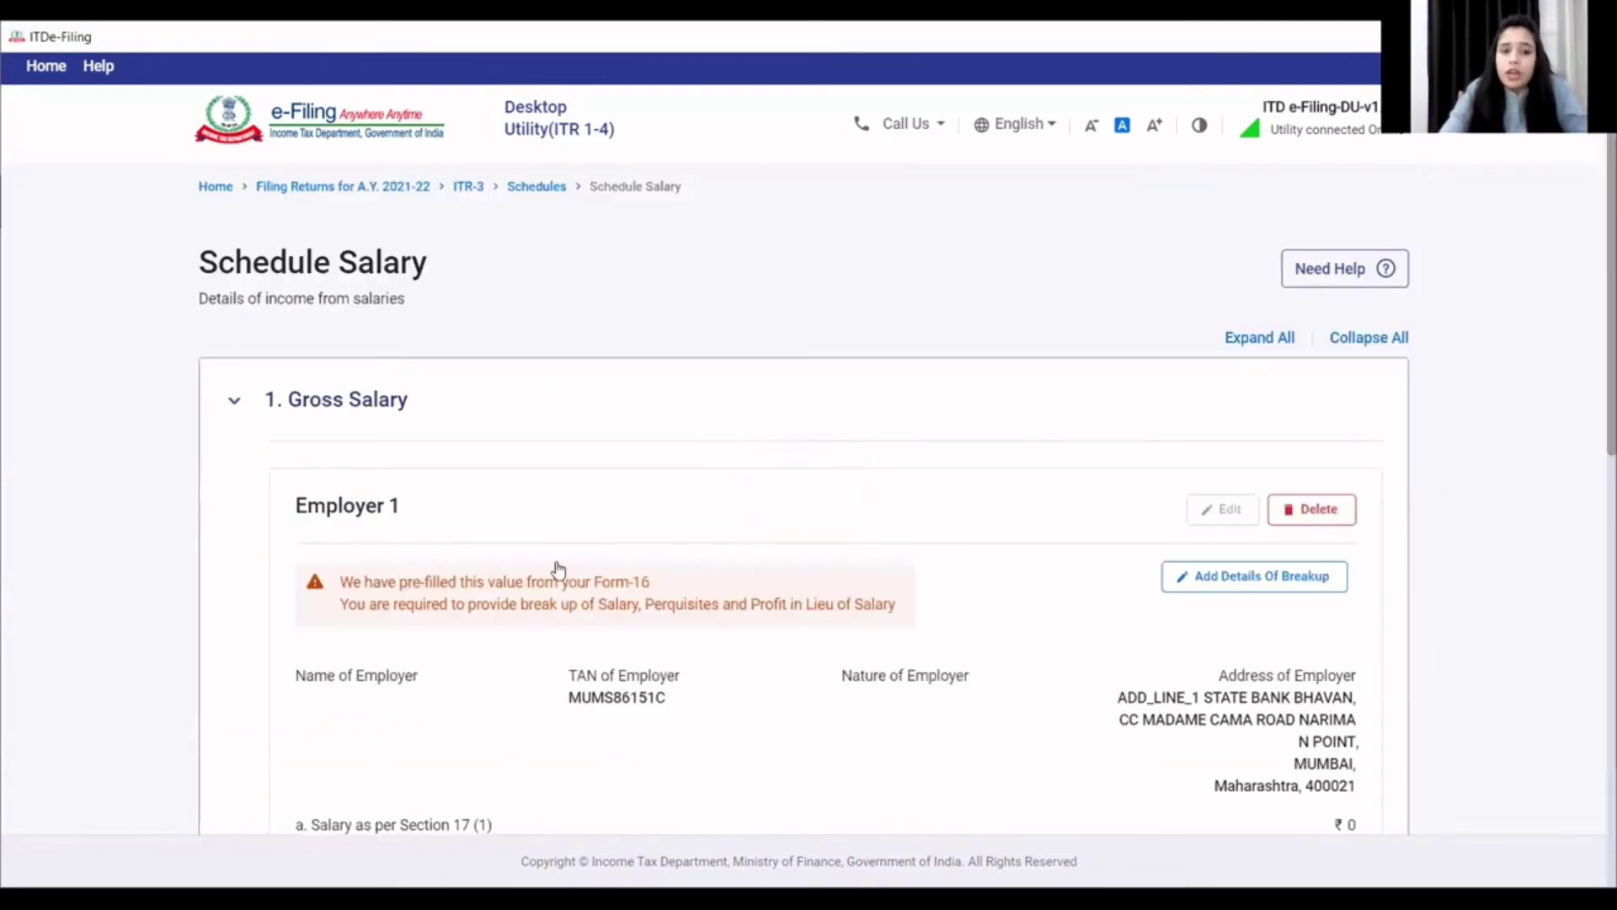
# - Start Employer 1's salary breakup with employer name 'state bank of india'
pyautogui.scroll(-3, 921, 600)
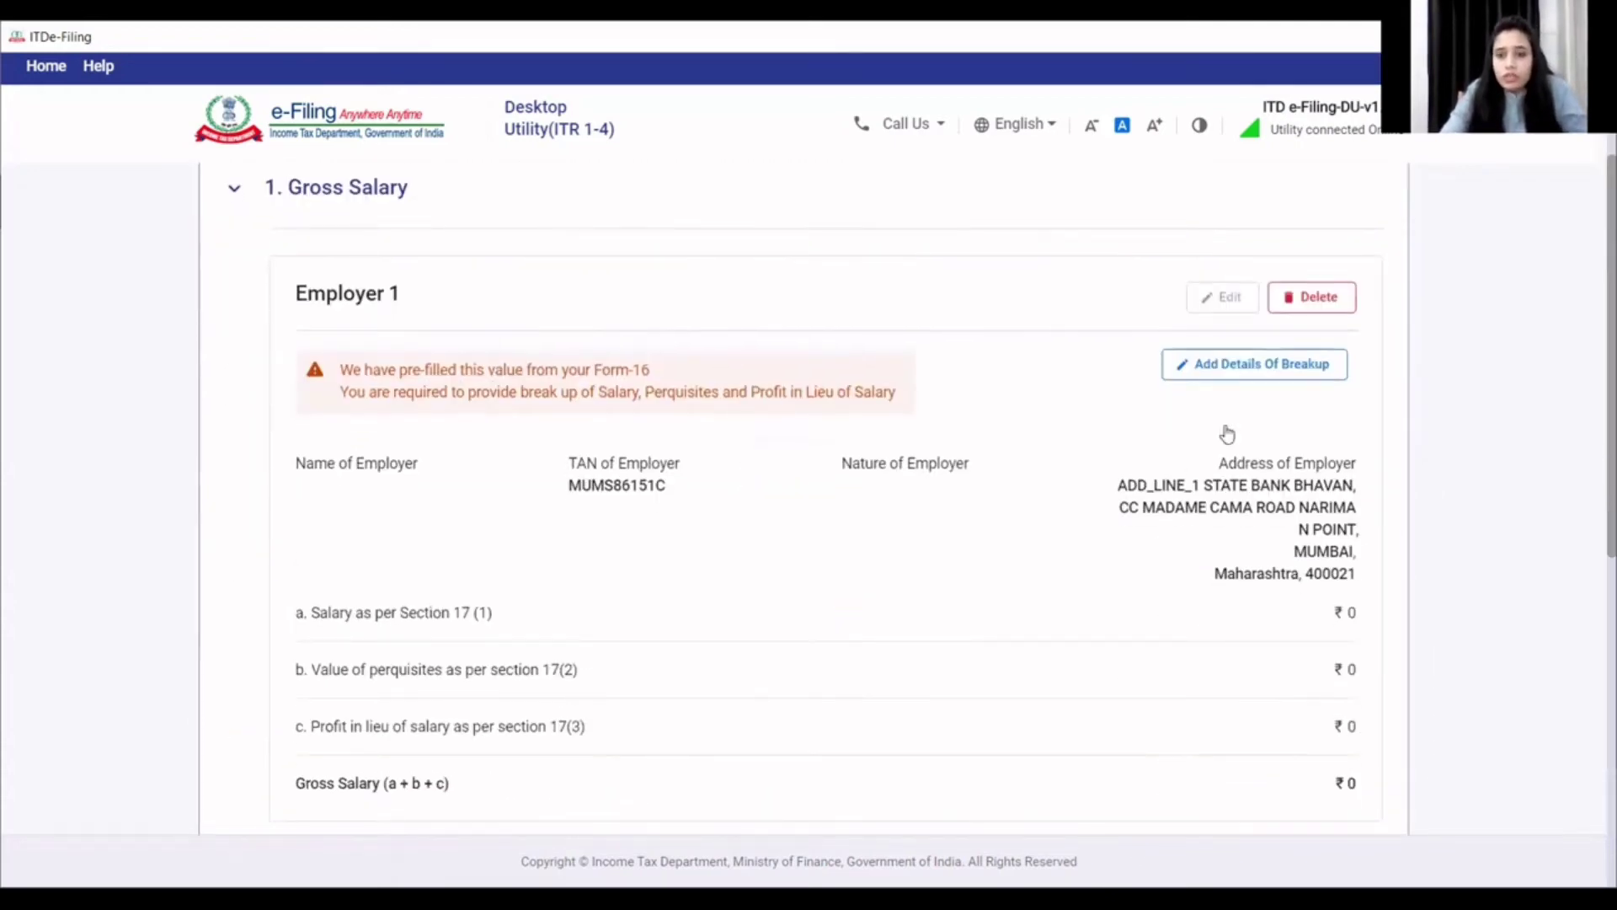
pyautogui.click(1232, 365)
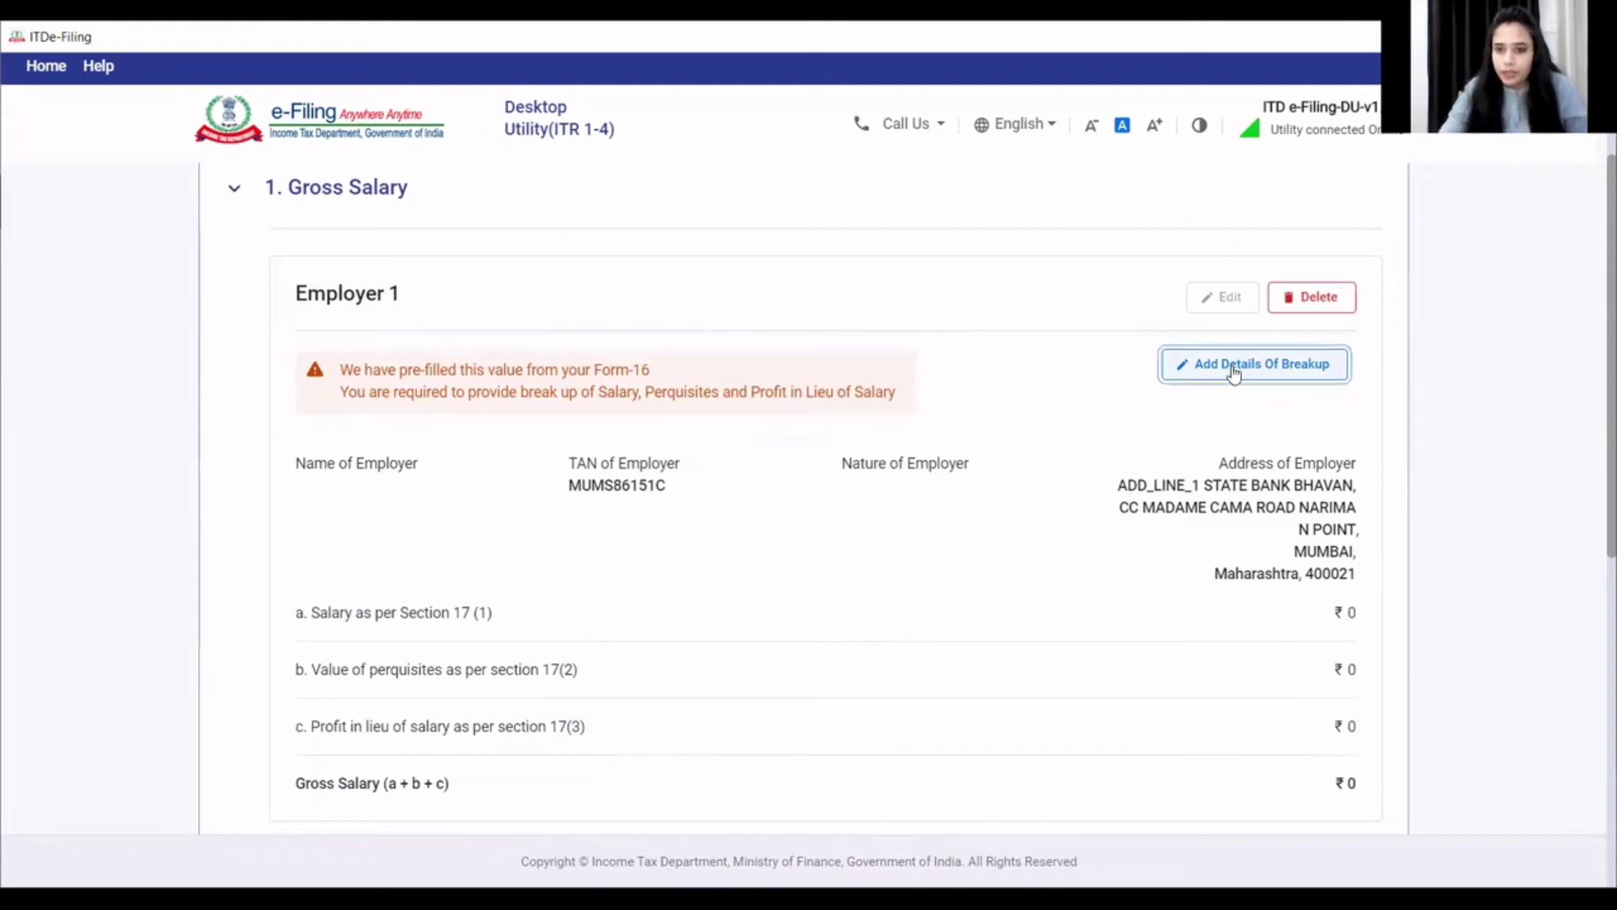
pyautogui.click(486, 371)
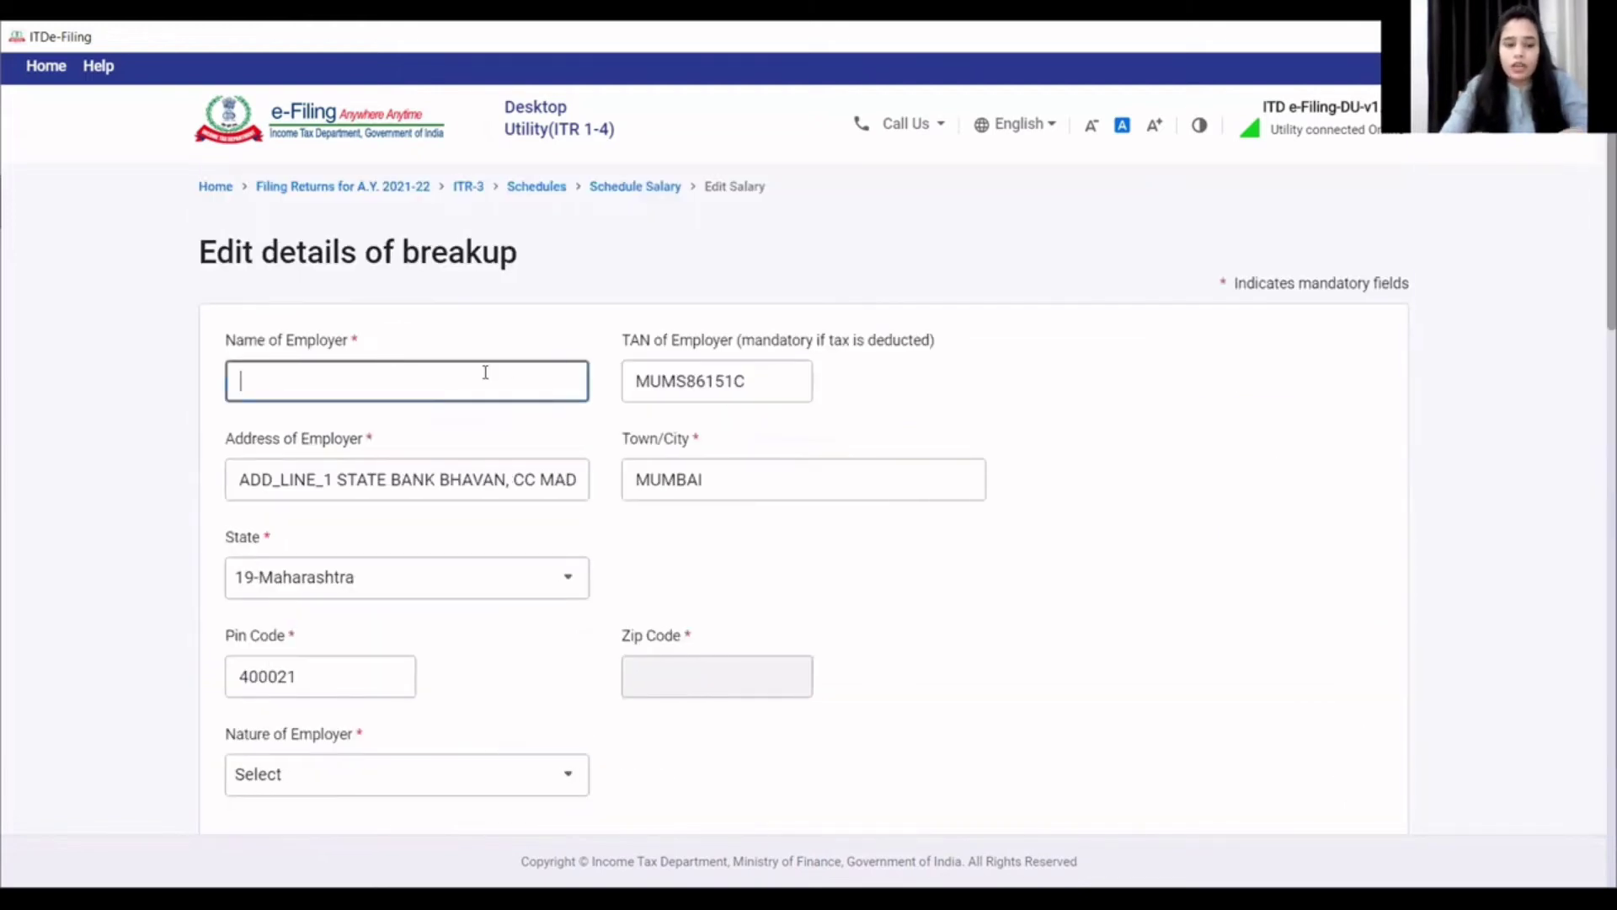
pyautogui.write('state  bank')
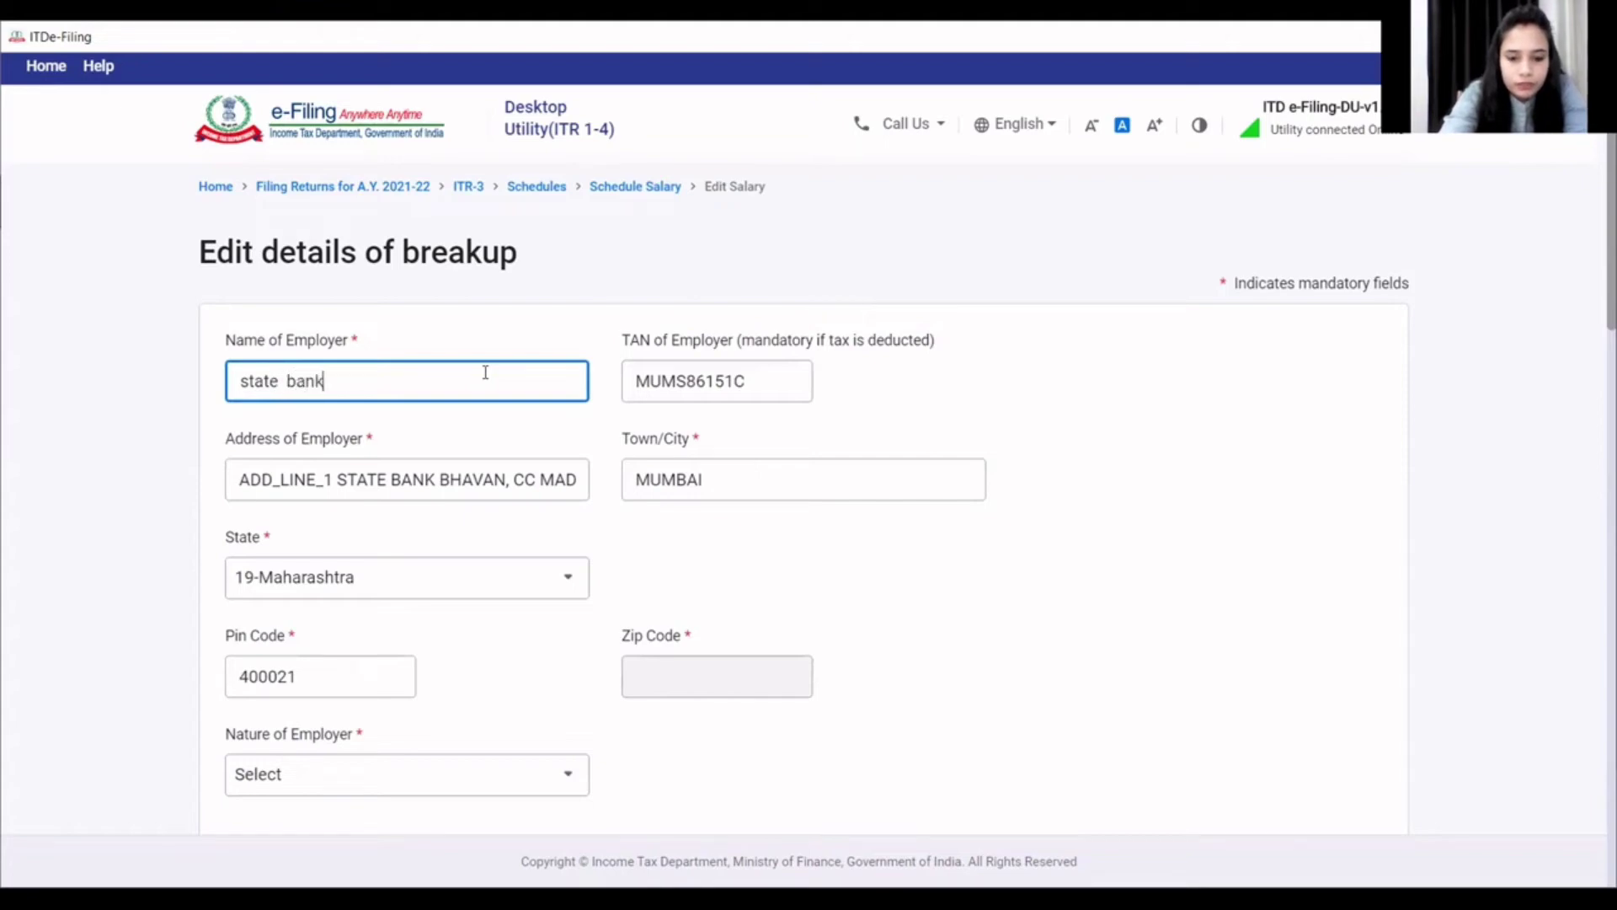
pyautogui.write(' of india')
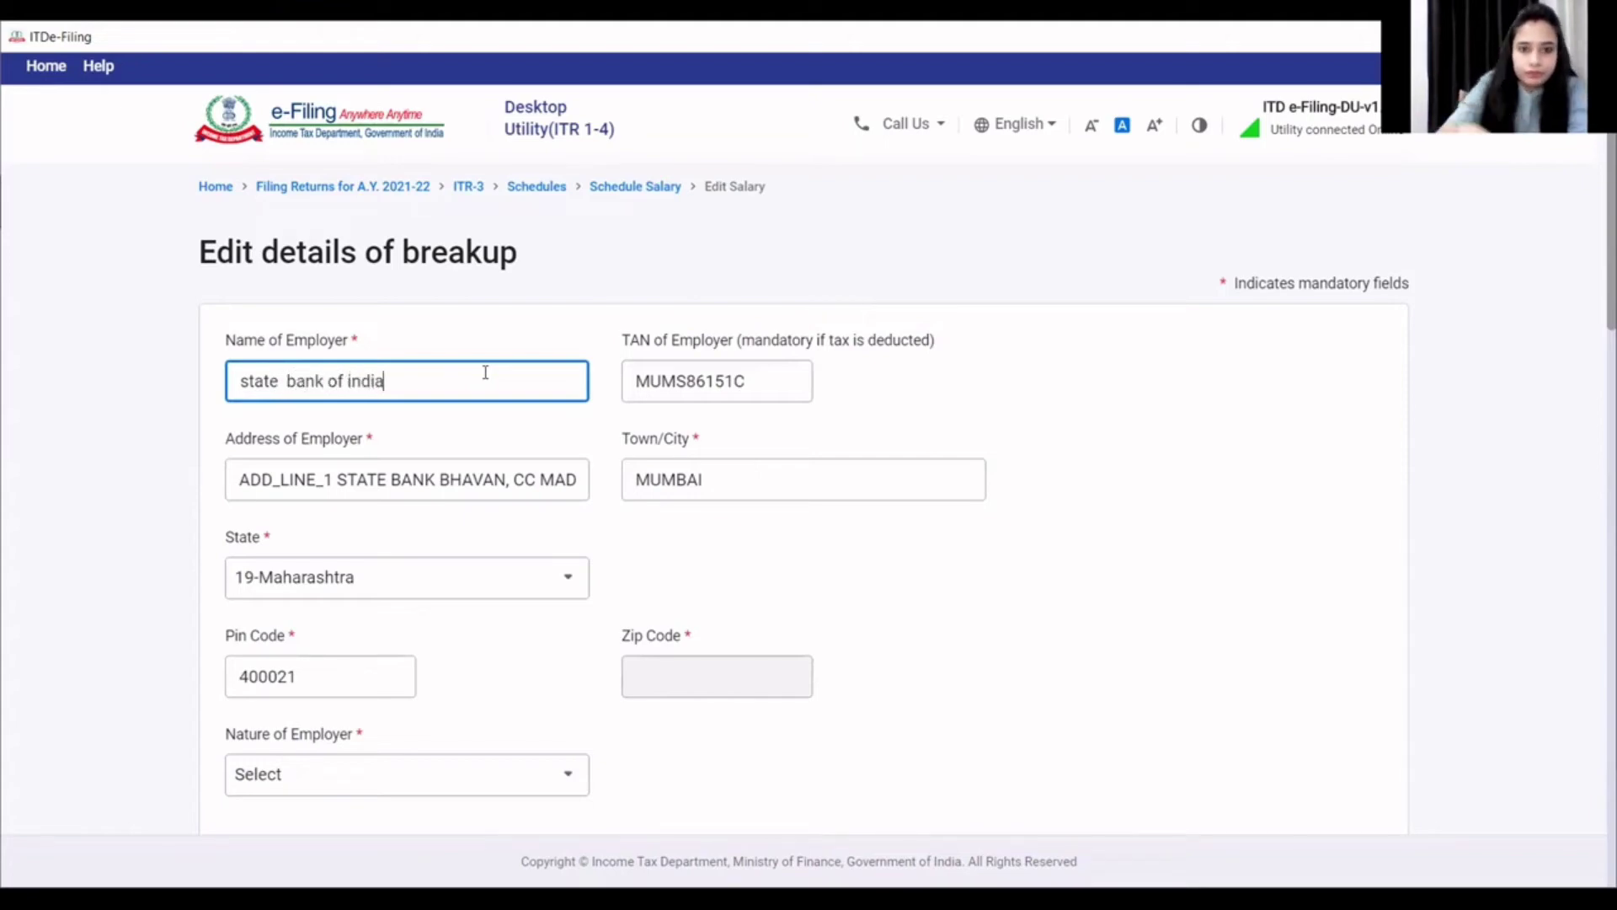
pyautogui.click(1010, 505)
pyautogui.scroll(-2, 742, 573)
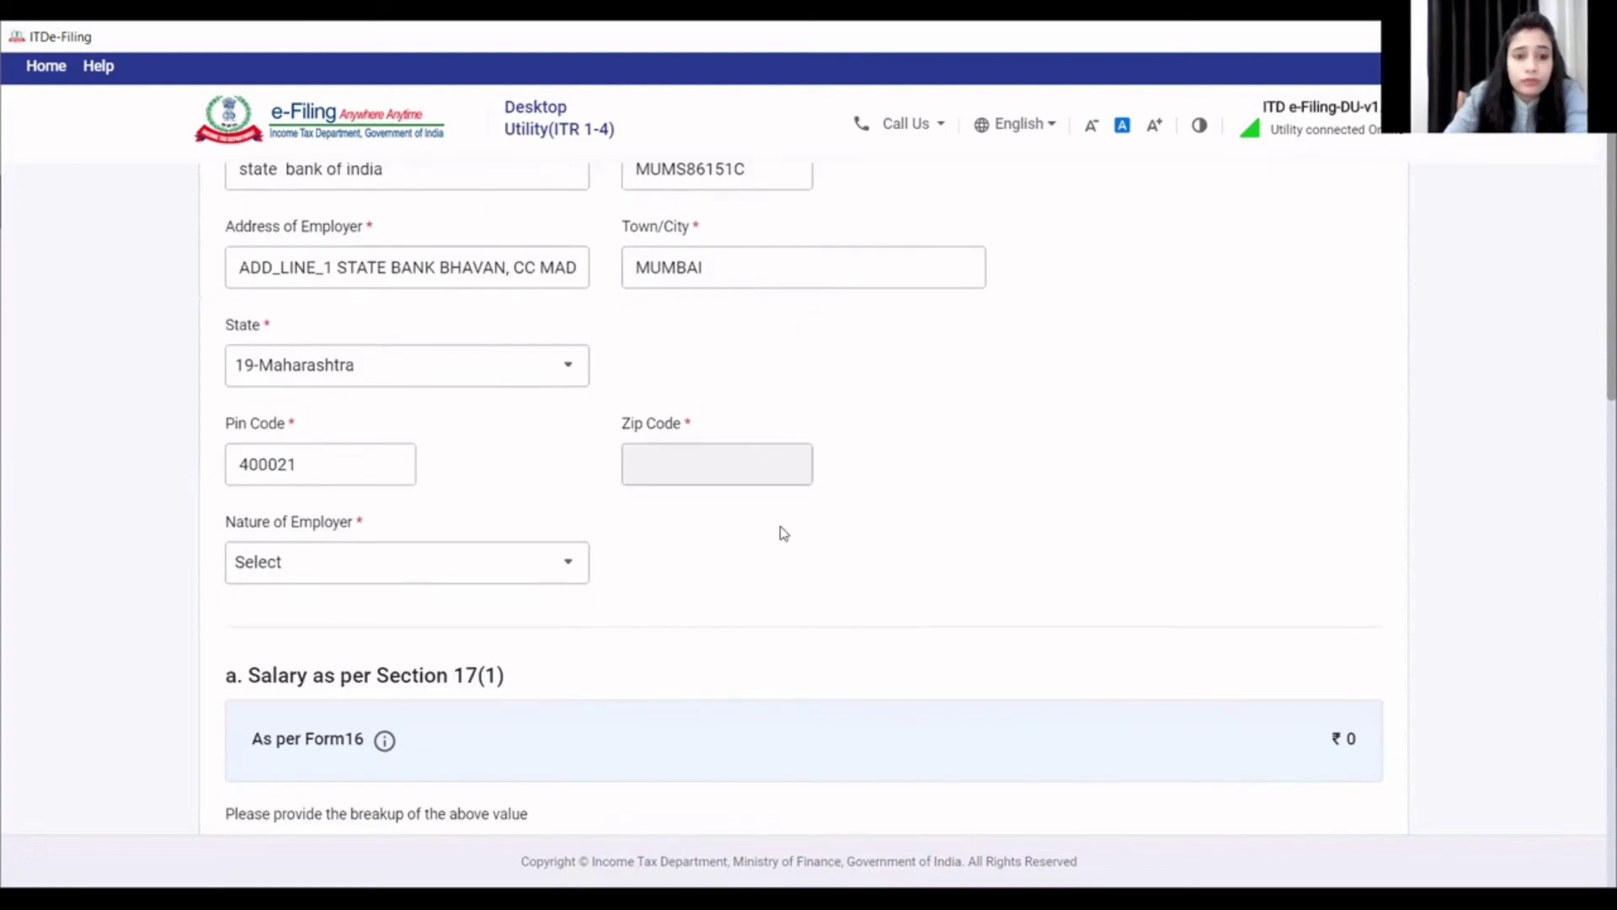
# - Set Employer 1's Nature of Employer to Pensioners
pyautogui.click(459, 578)
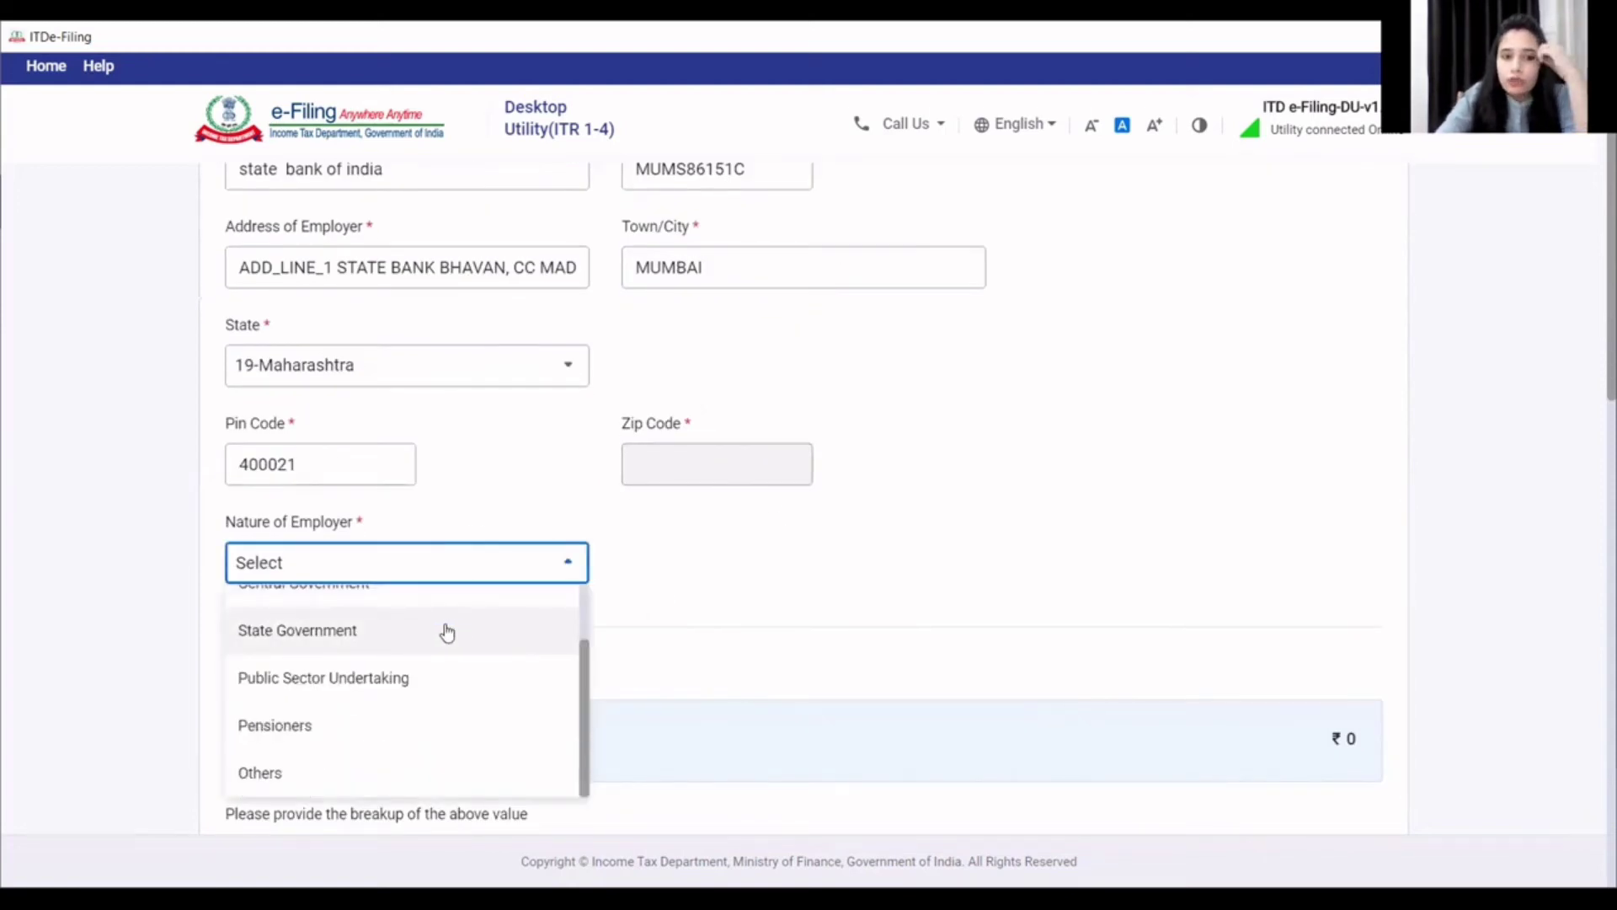
pyautogui.scroll(2, 446, 630)
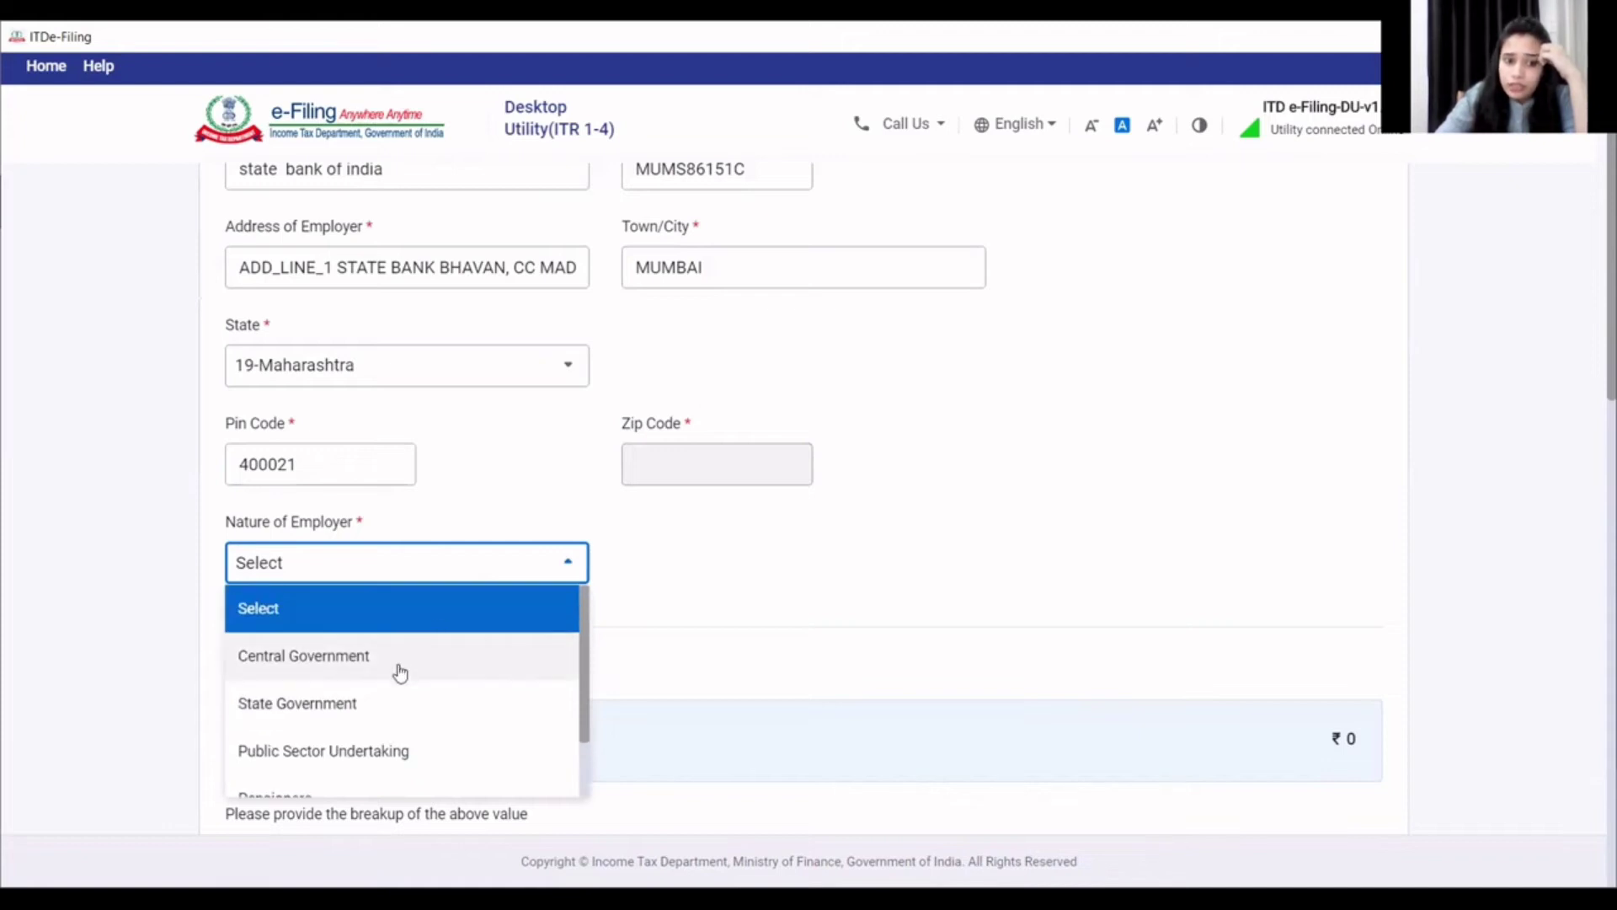
pyautogui.scroll(-1, 401, 665)
pyautogui.scroll(-3, 401, 671)
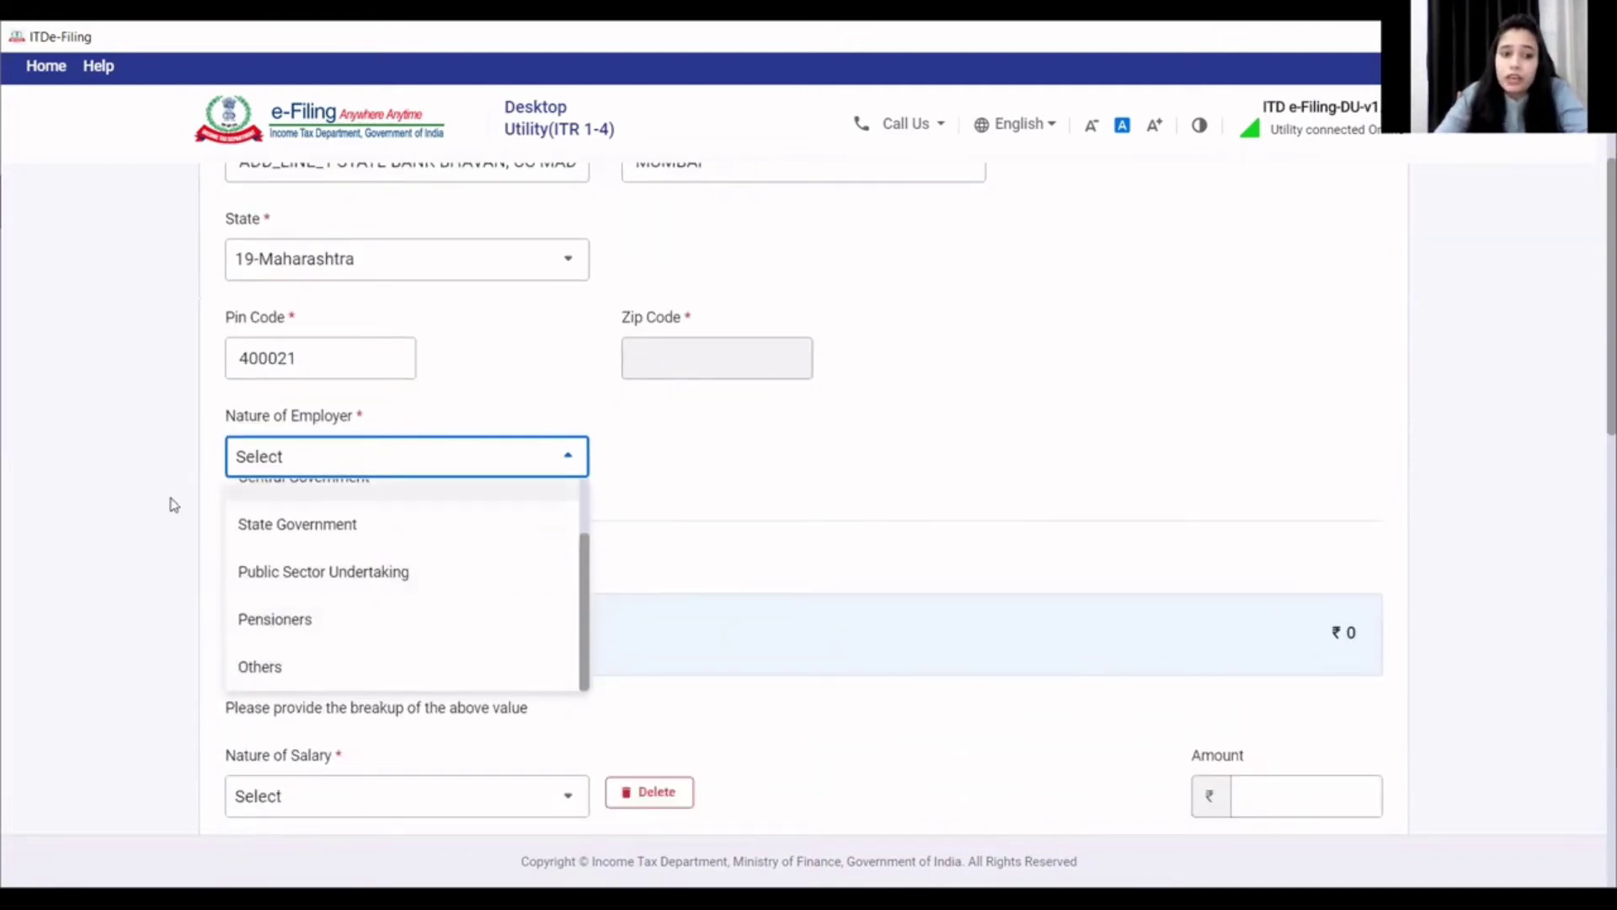
pyautogui.click(308, 631)
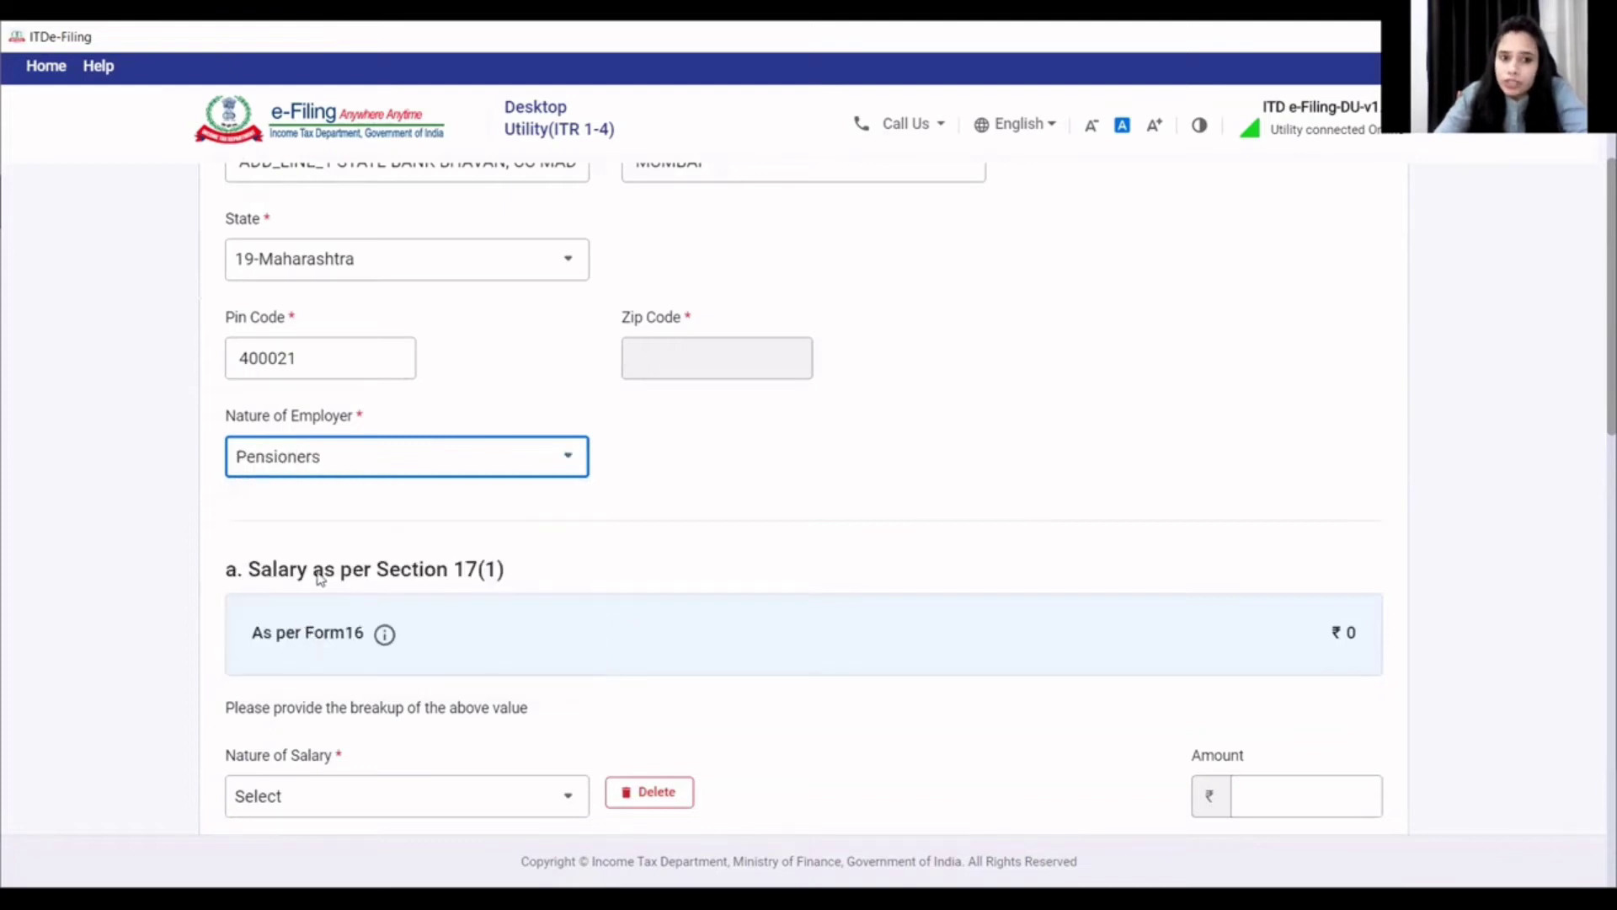
pyautogui.scroll(-1, 379, 564)
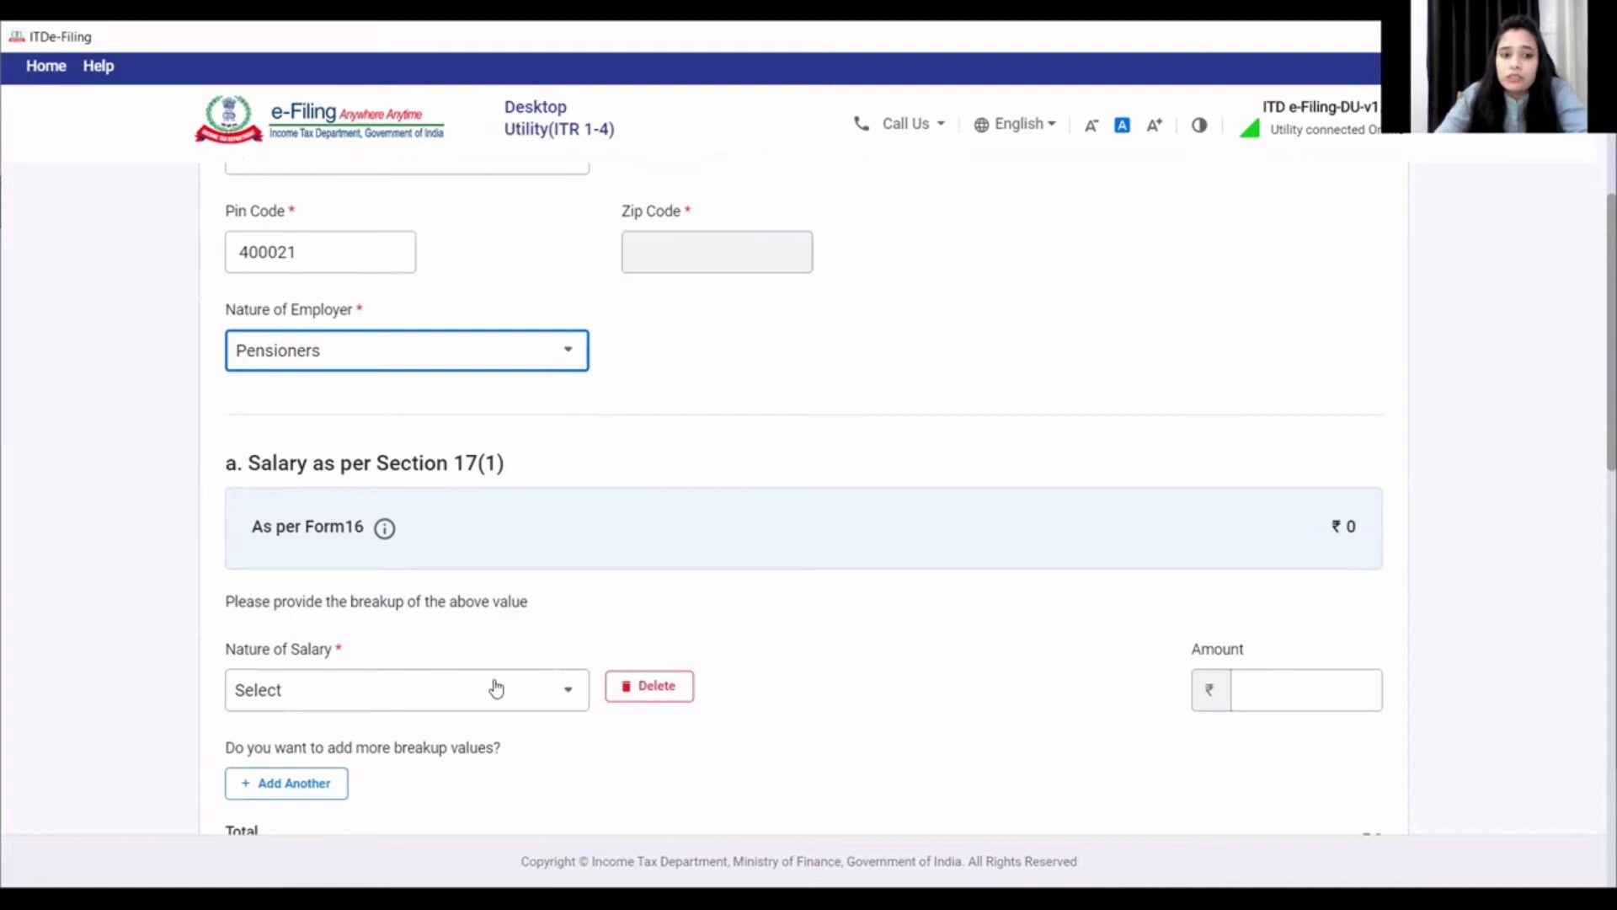
# - Choose Annuity or pension as the Nature of Salary
pyautogui.scroll(-1, 487, 693)
pyautogui.scroll(-1, 486, 693)
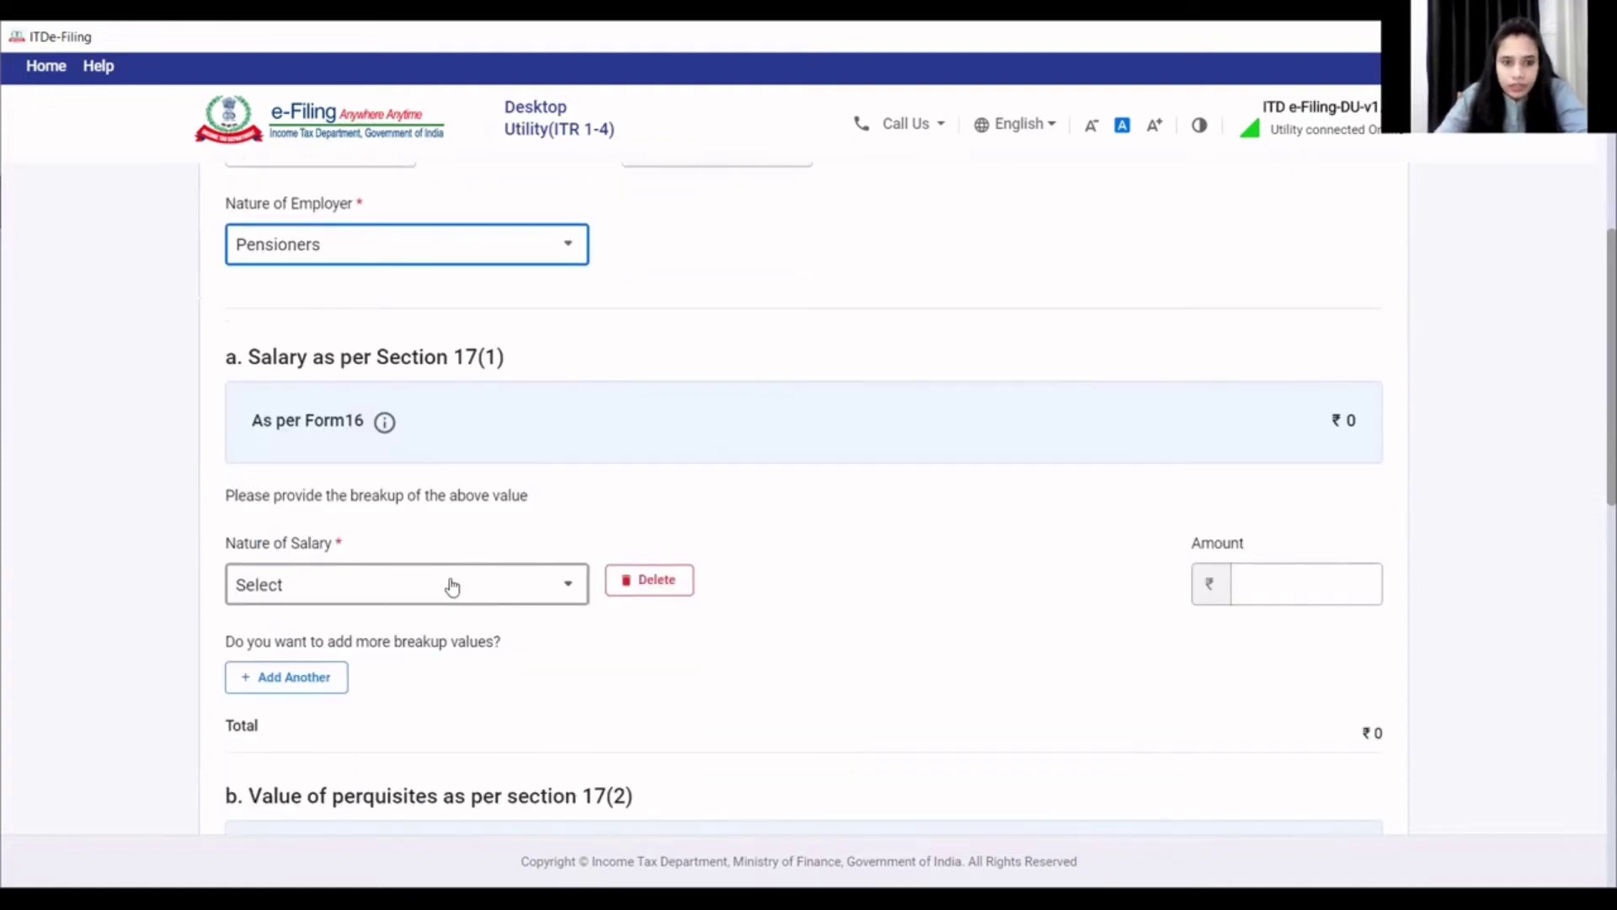
pyautogui.click(452, 587)
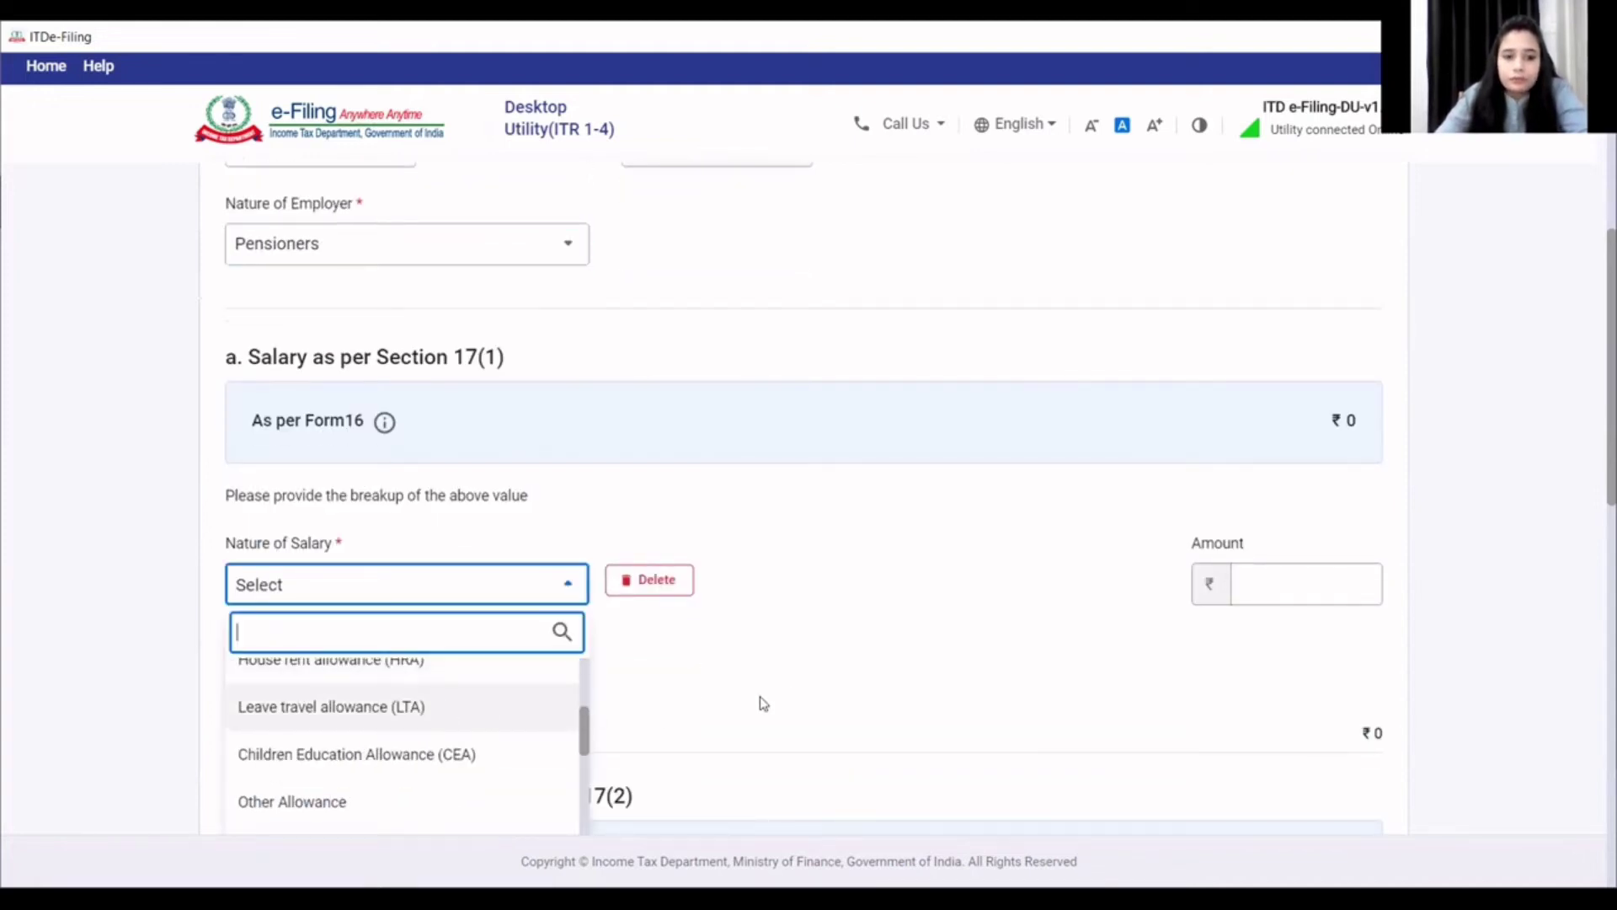
pyautogui.click(795, 695)
pyautogui.scroll(1, 741, 666)
pyautogui.scroll(-4, 674, 647)
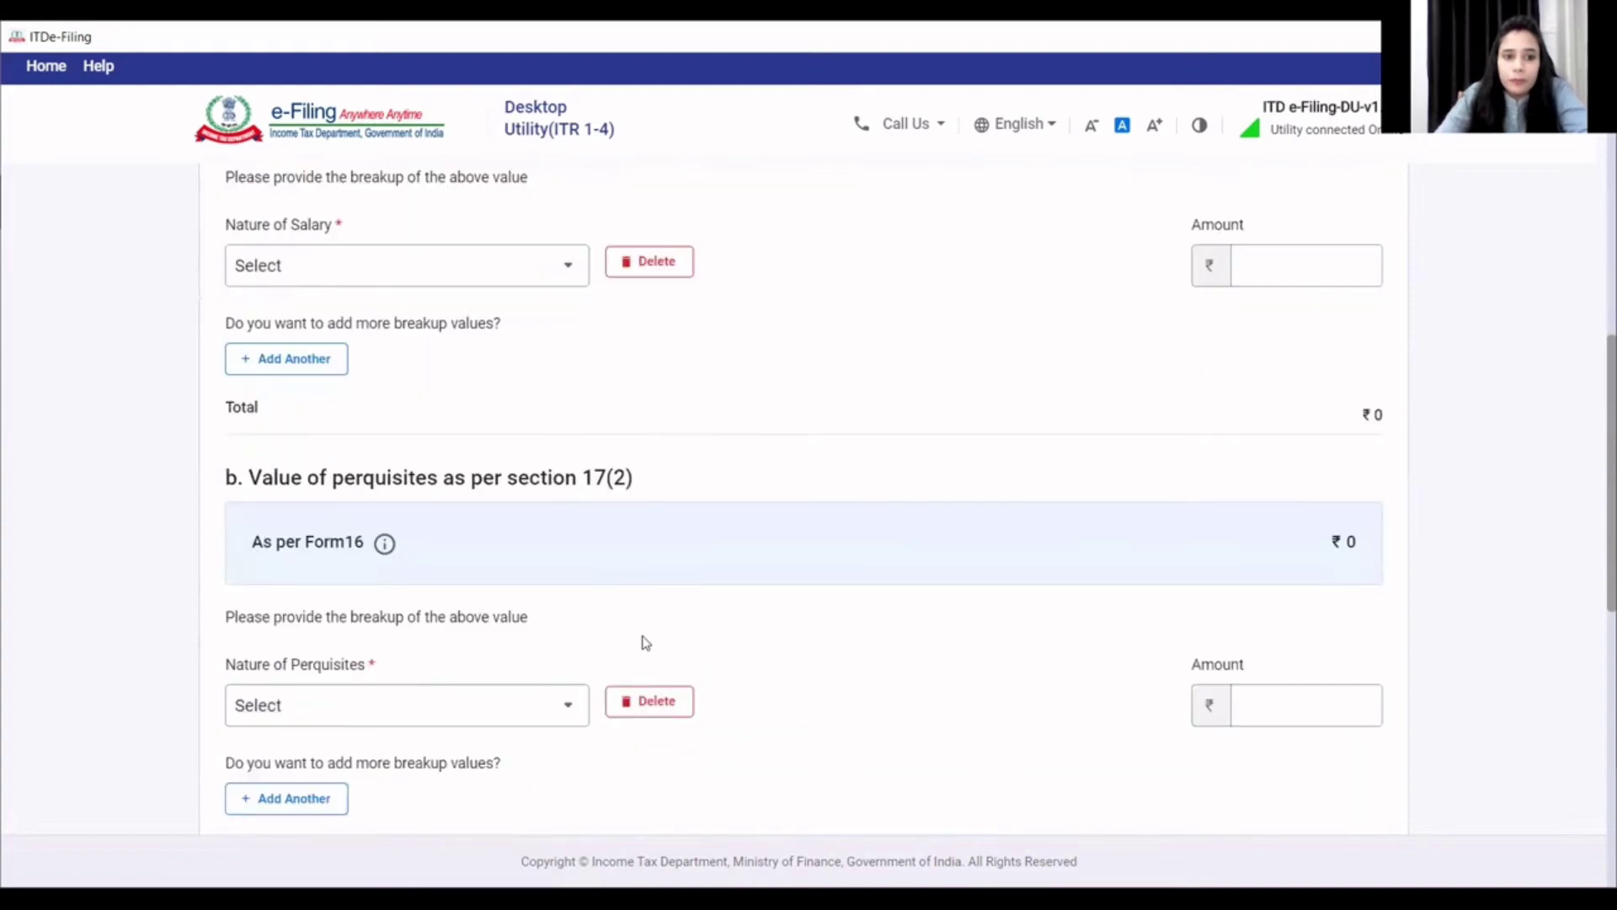
pyautogui.click(561, 266)
pyautogui.scroll(-4, 464, 472)
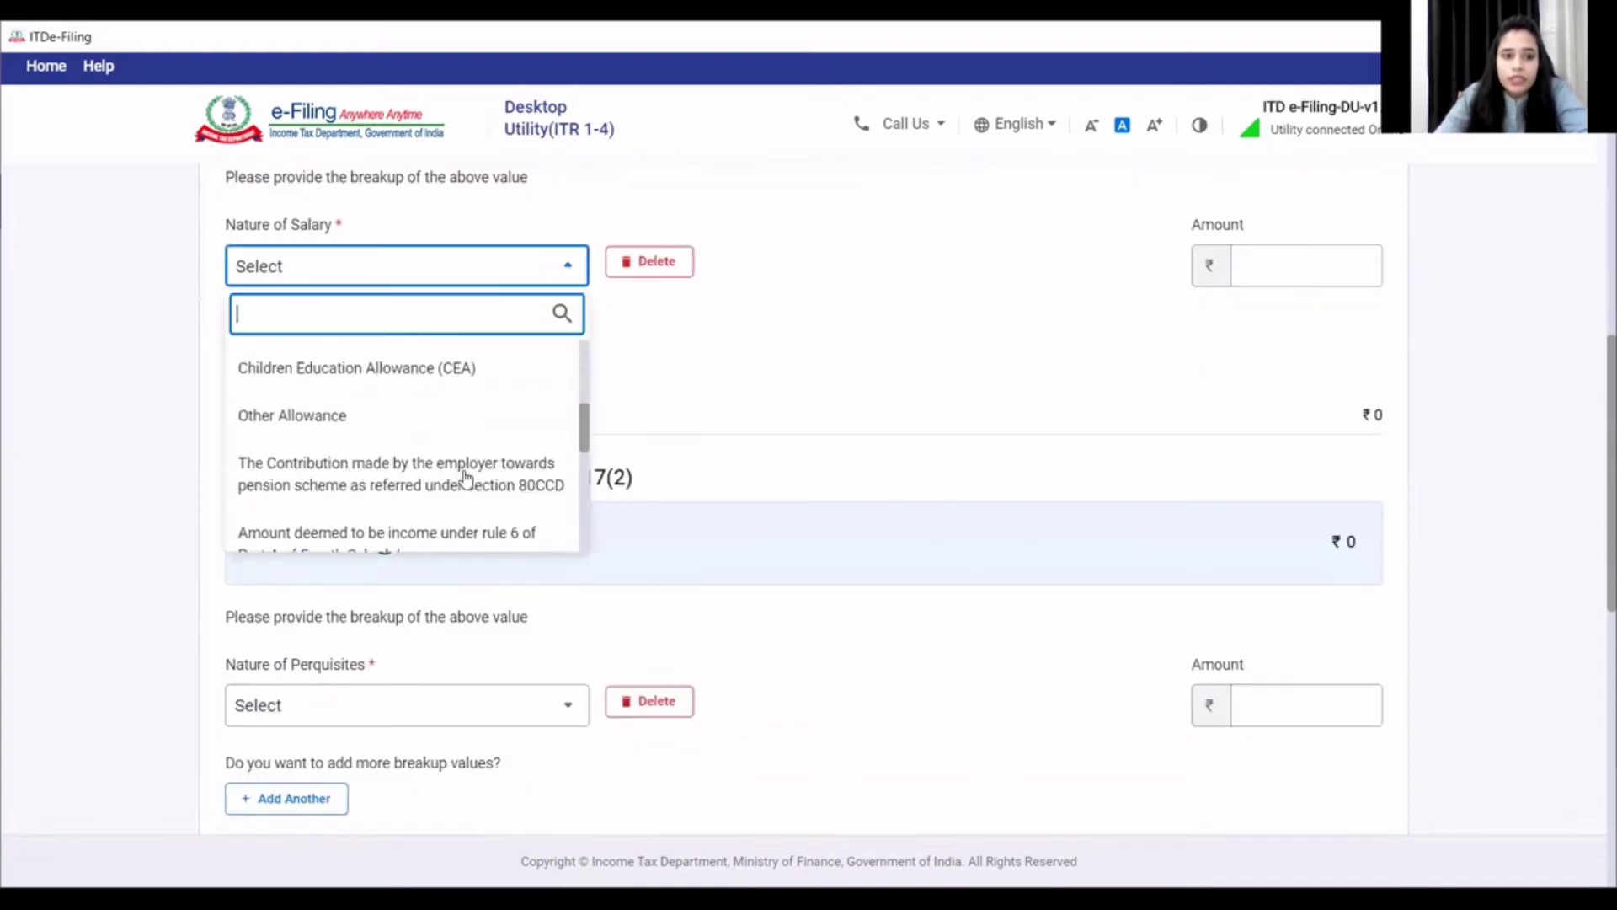
pyautogui.scroll(-3, 466, 478)
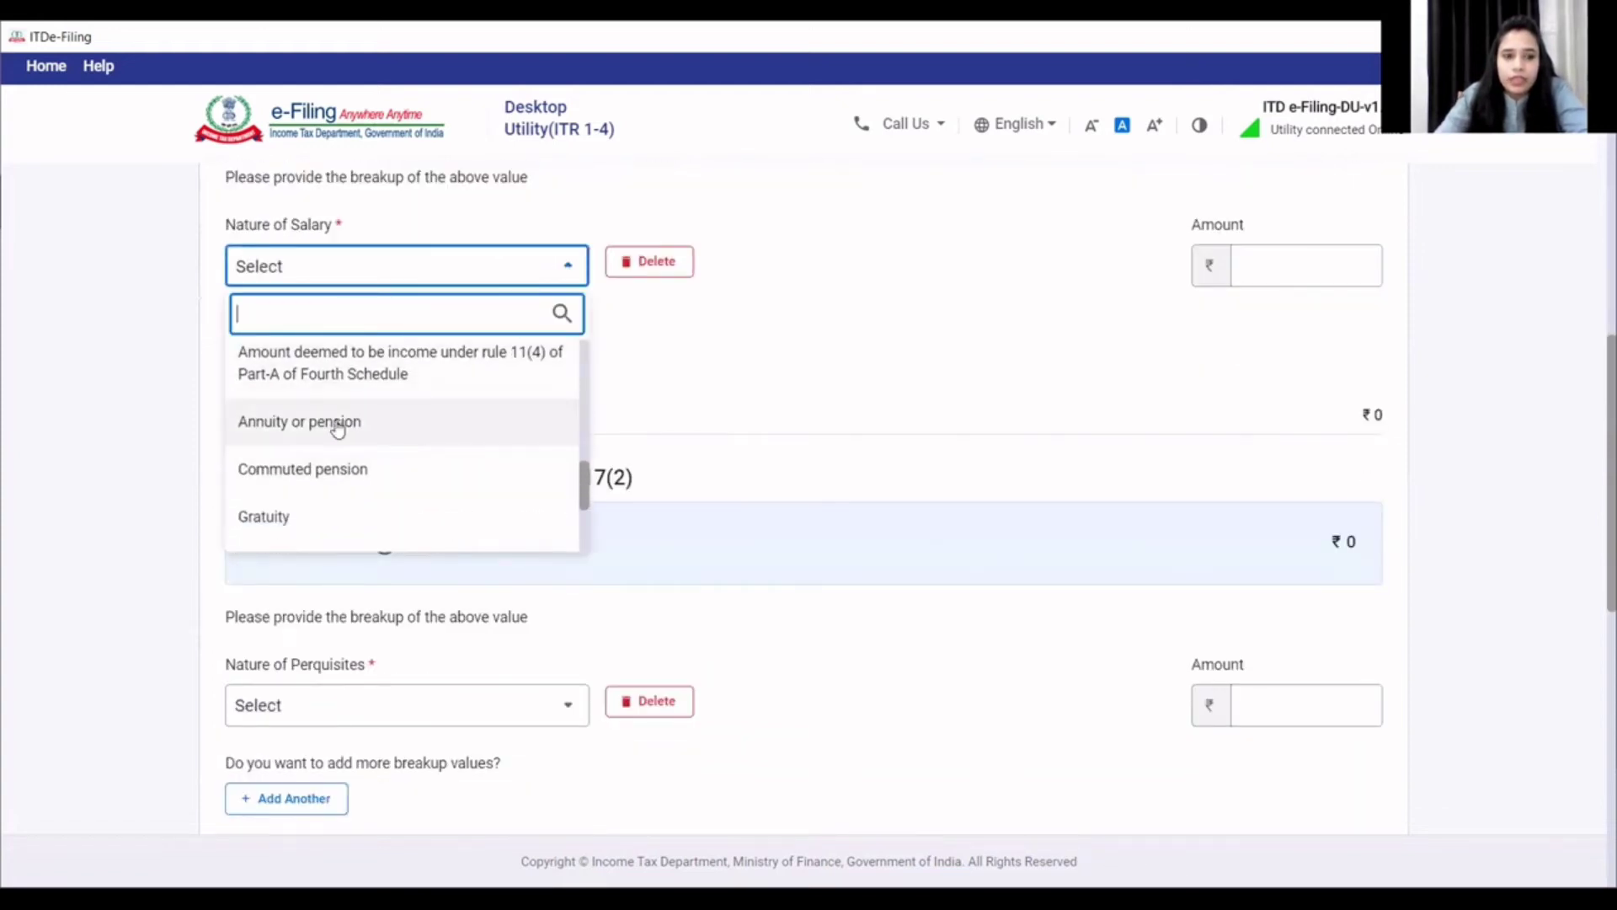
pyautogui.click(337, 426)
pyautogui.scroll(4, 1225, 570)
# - Enter 632292 as the pension amount and save Employer 1's salary breakup
pyautogui.click(1330, 583)
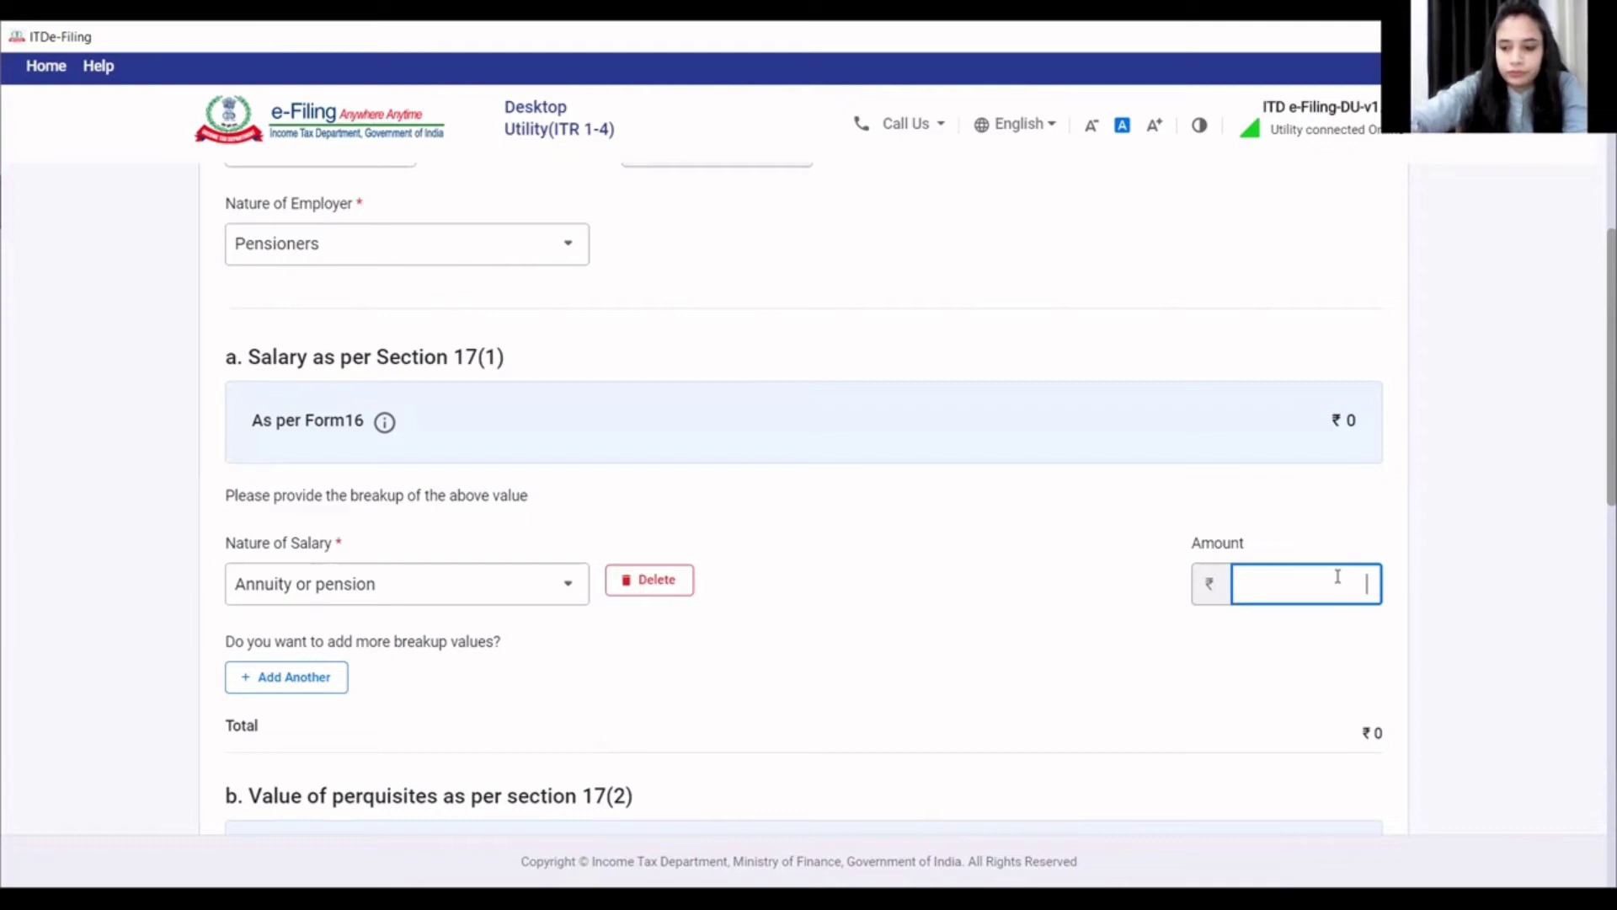
pyautogui.write('632292')
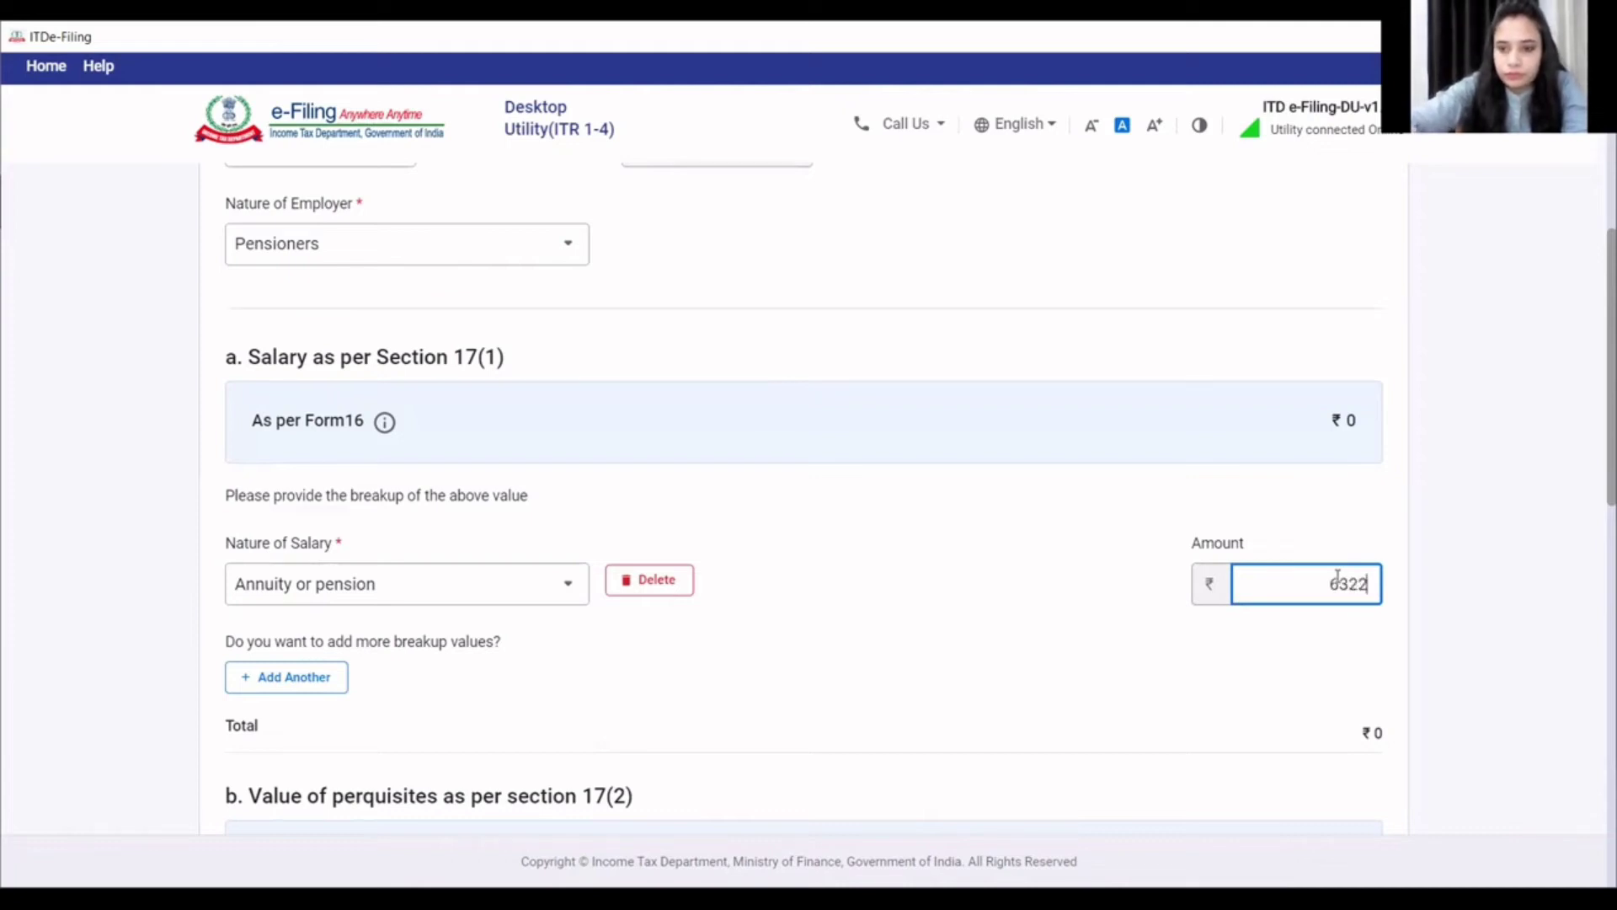
pyautogui.click(1034, 614)
pyautogui.scroll(-4, 1031, 614)
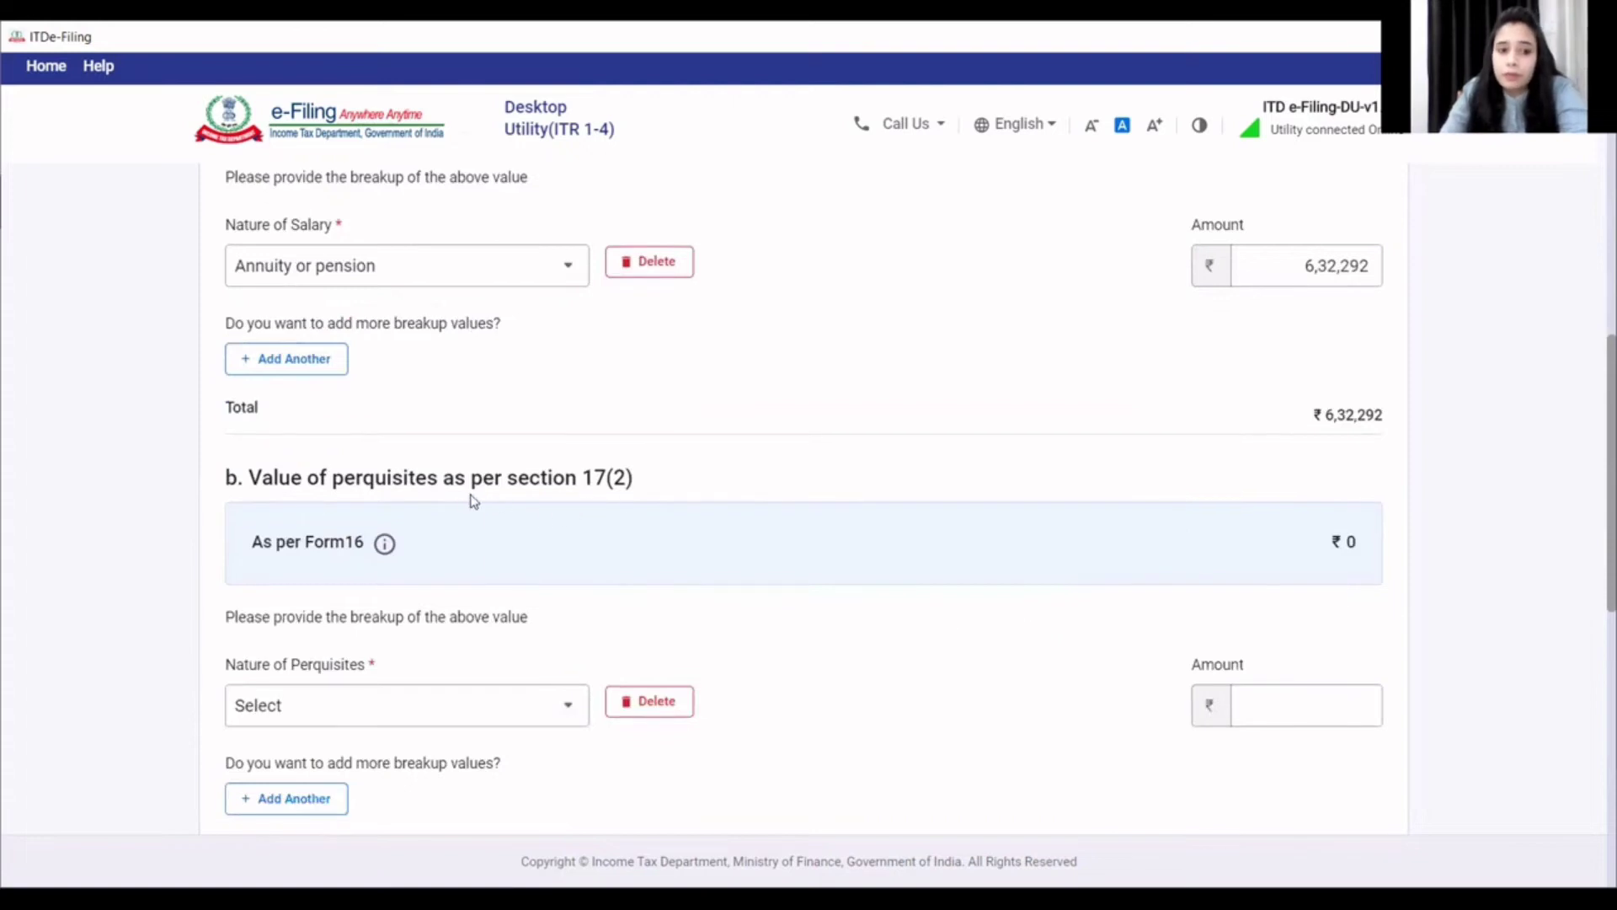
pyautogui.scroll(-7, 791, 653)
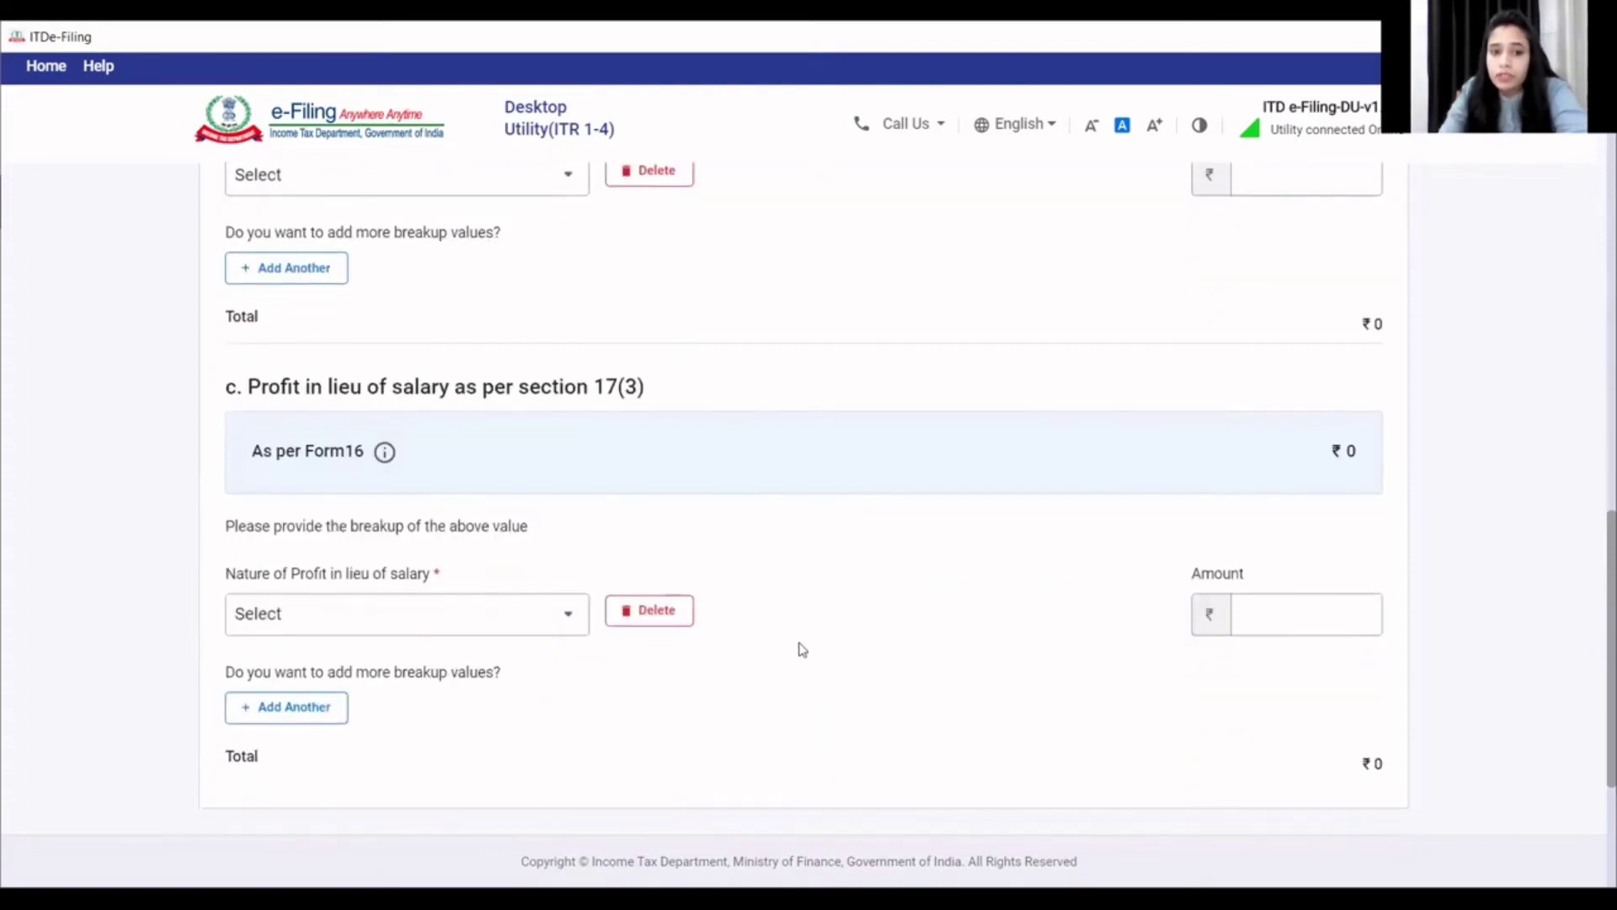
pyautogui.scroll(-3, 1003, 668)
pyautogui.click(1331, 761)
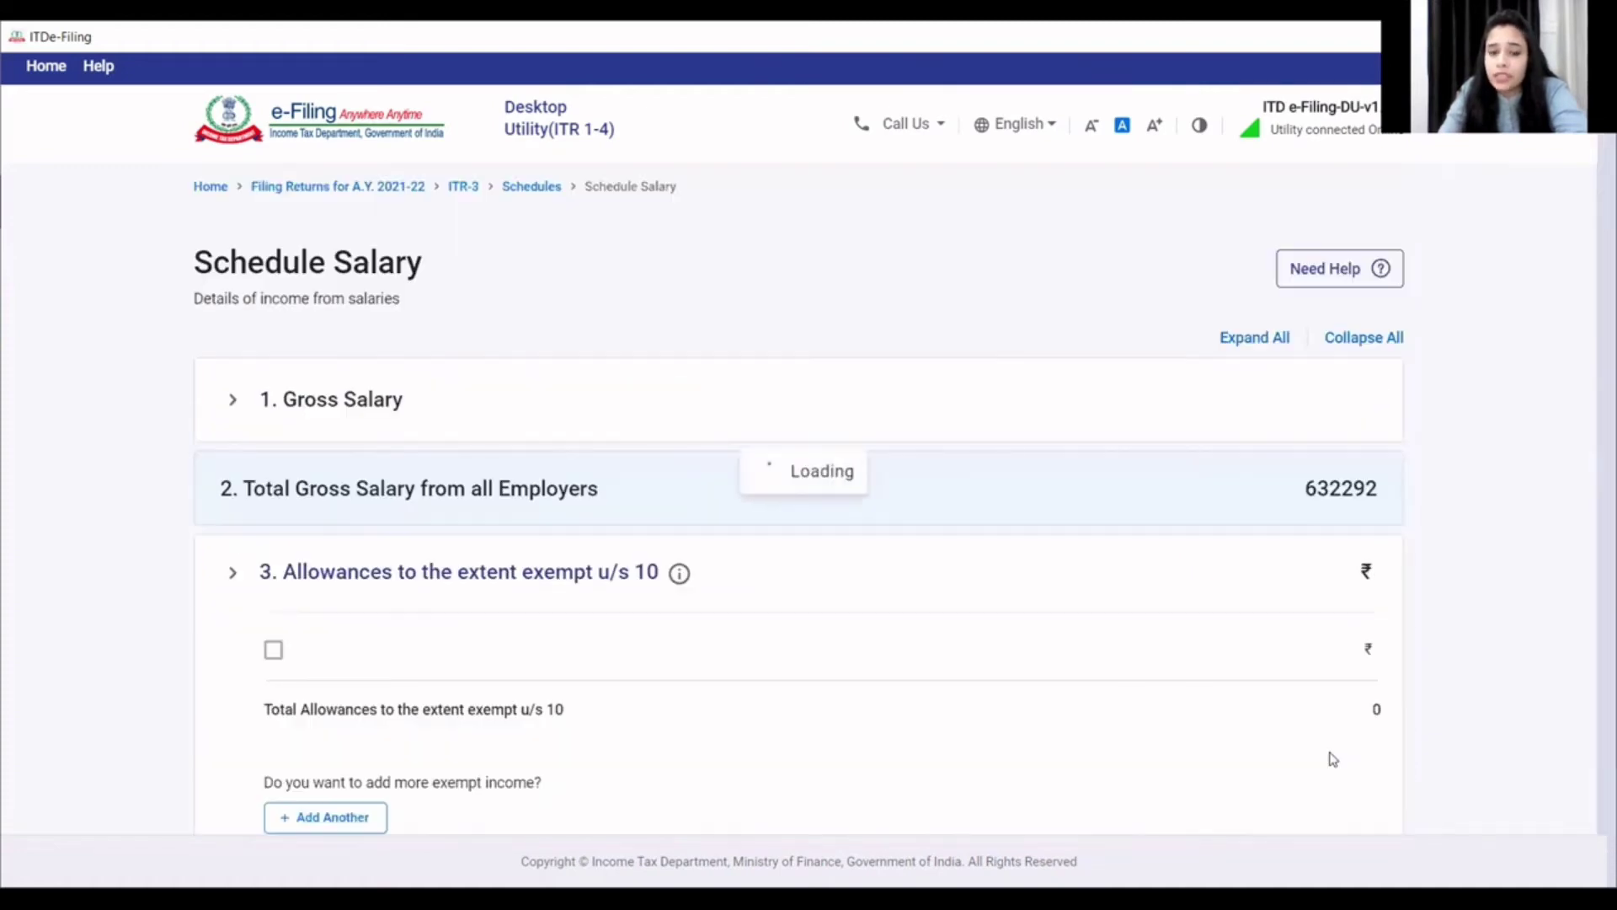
# - Select Sec 10(10AA) Earned leave encashment under exempt allowances and open its editor, leaving Amount blank
pyautogui.scroll(-3, 720, 543)
pyautogui.scroll(-4, 723, 552)
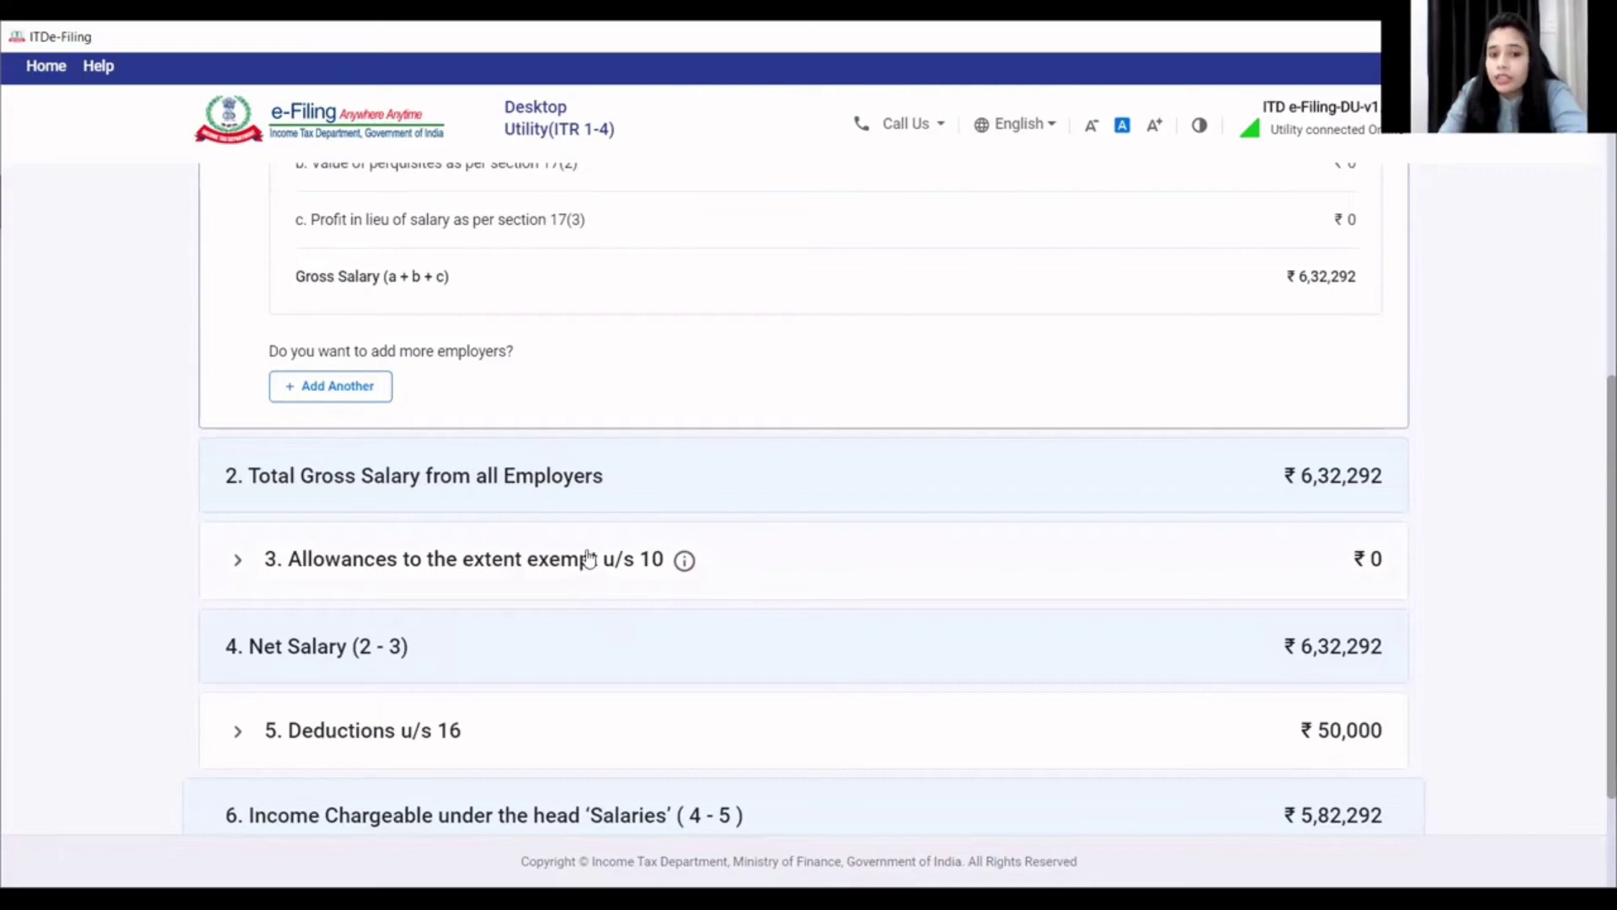
pyautogui.click(592, 570)
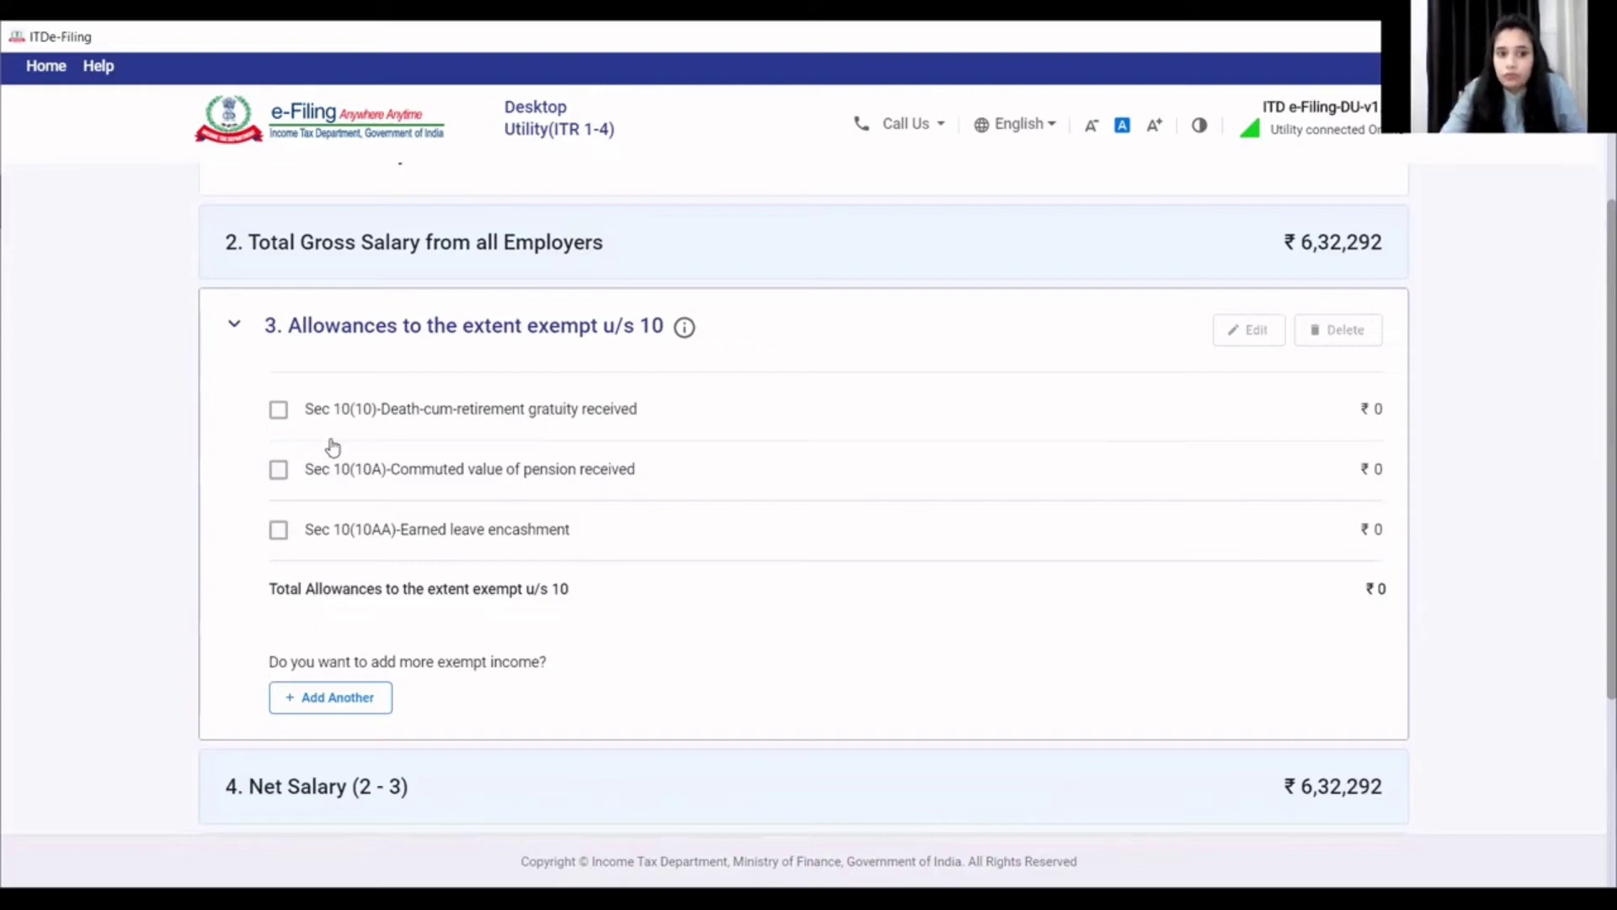
pyautogui.click(294, 544)
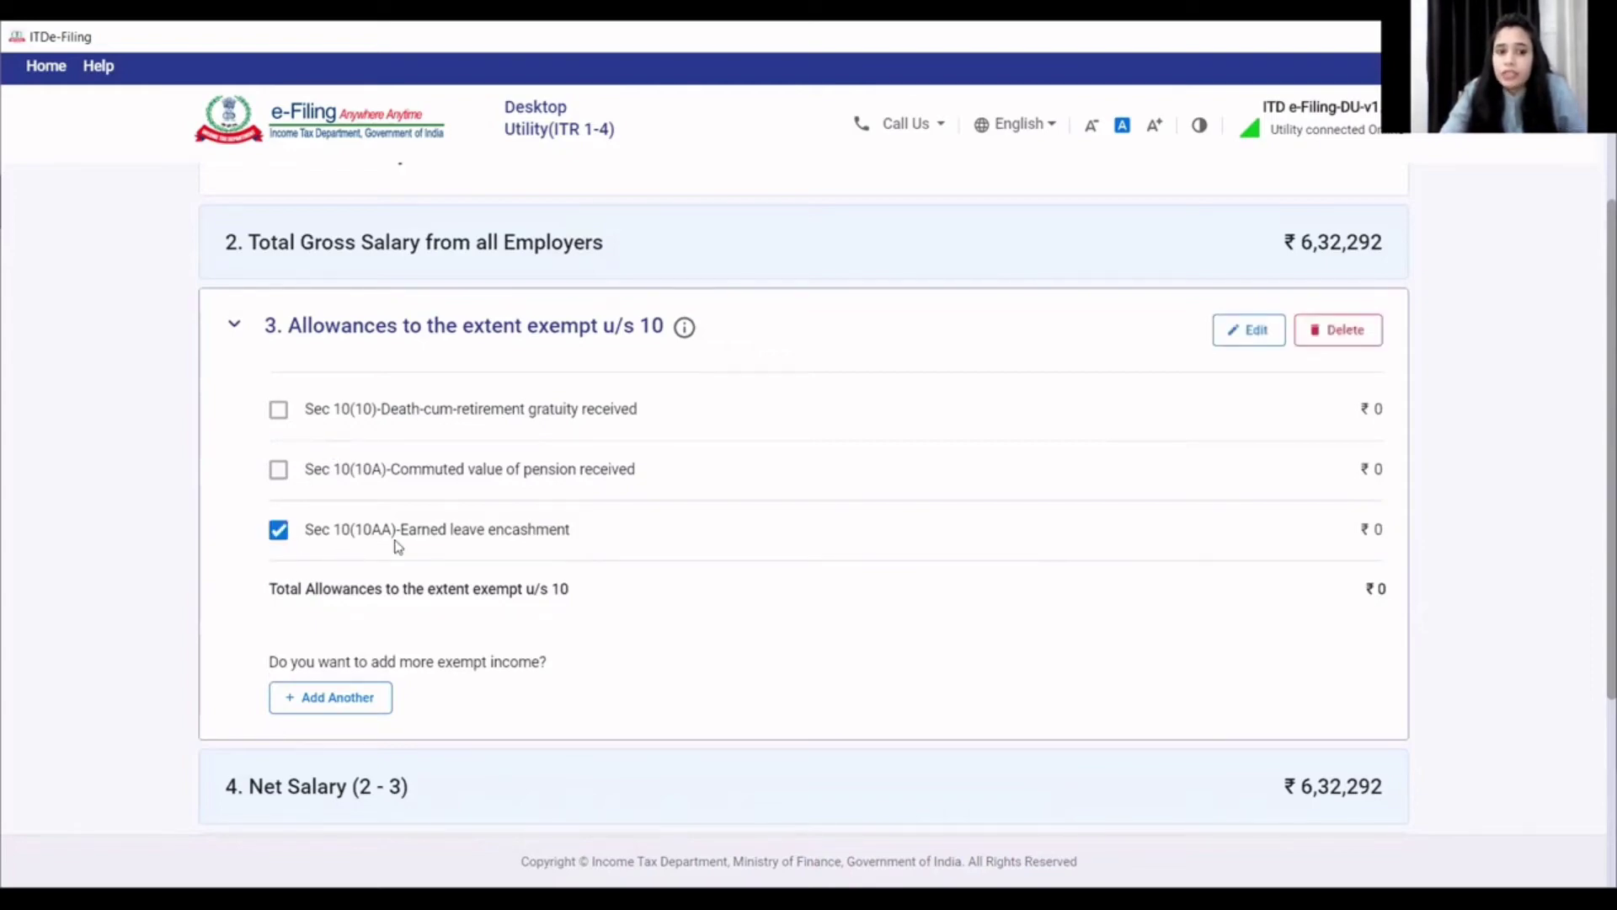
pyautogui.click(1274, 341)
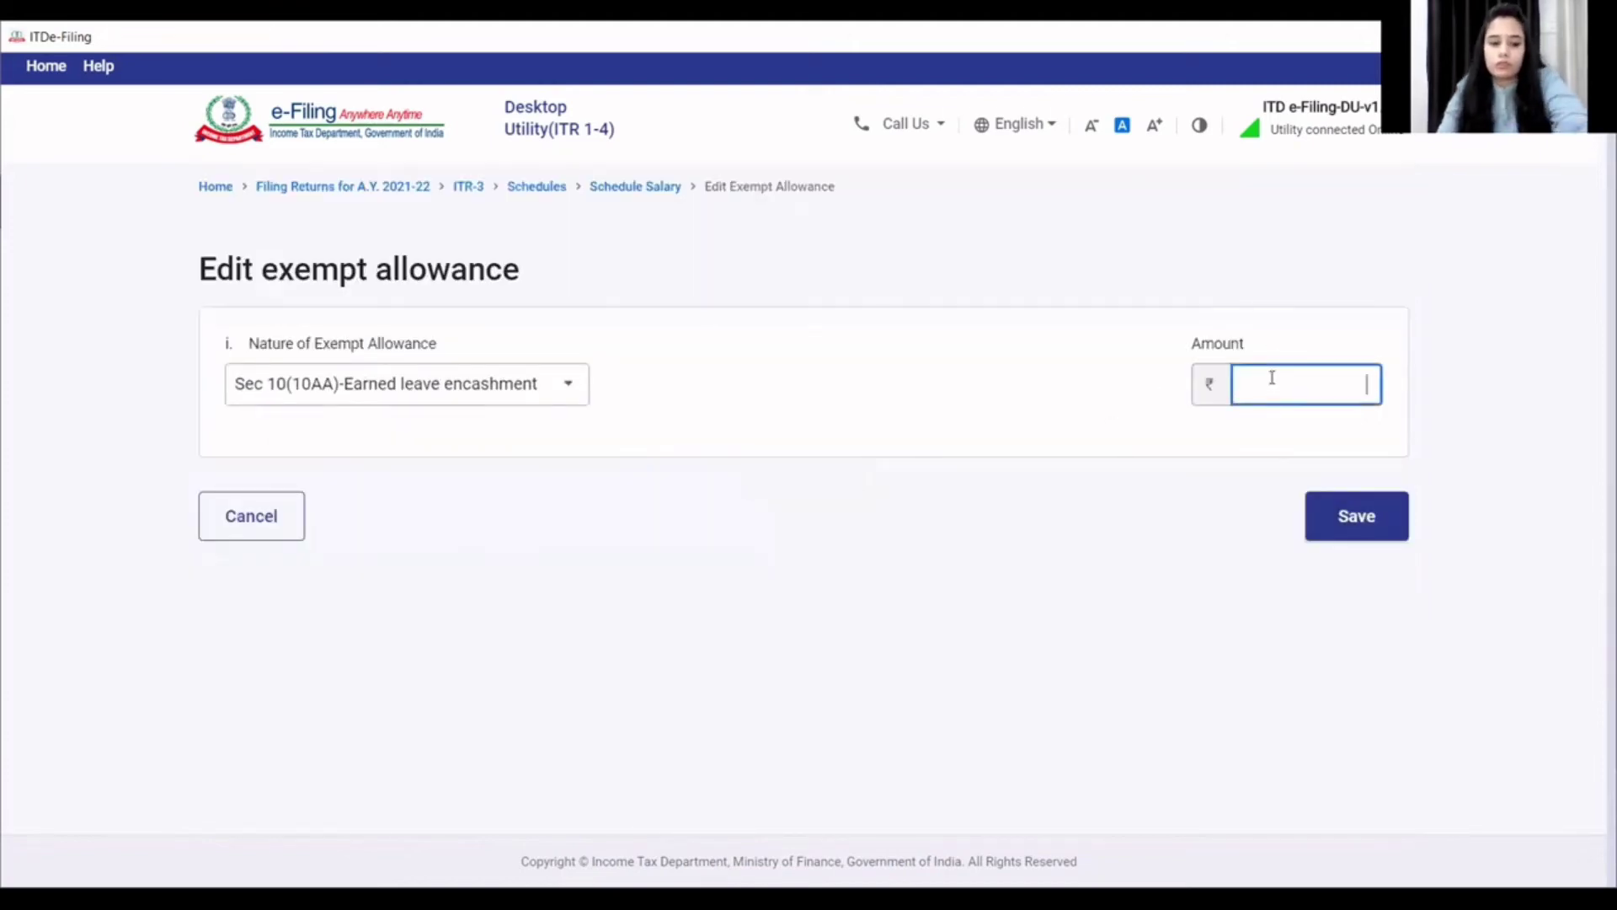
pyautogui.click(1130, 459)
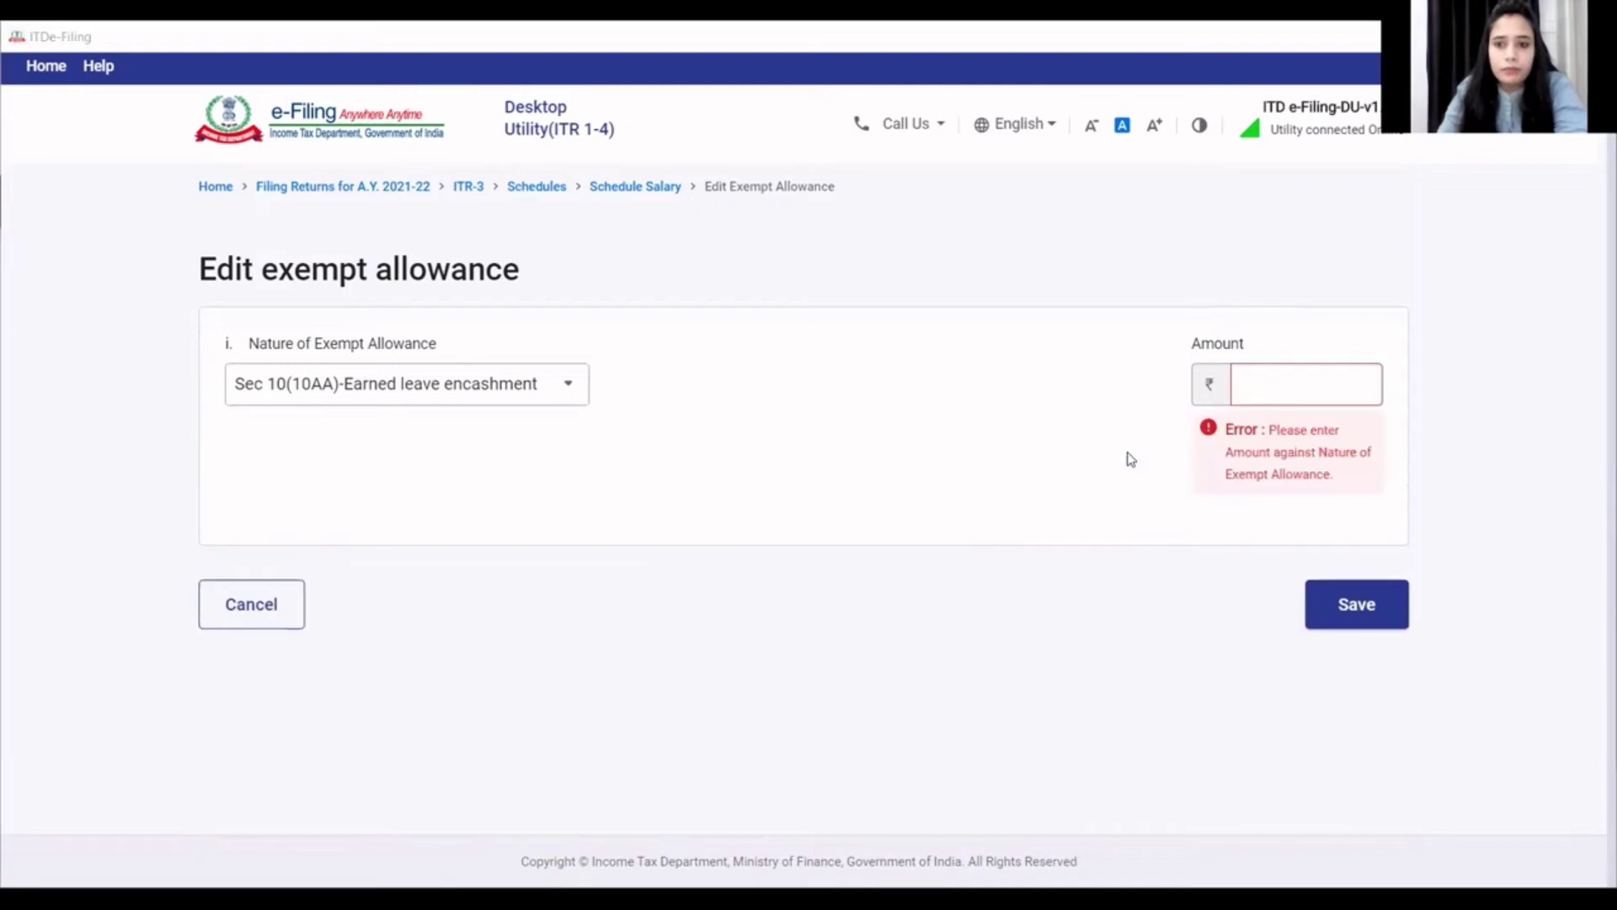
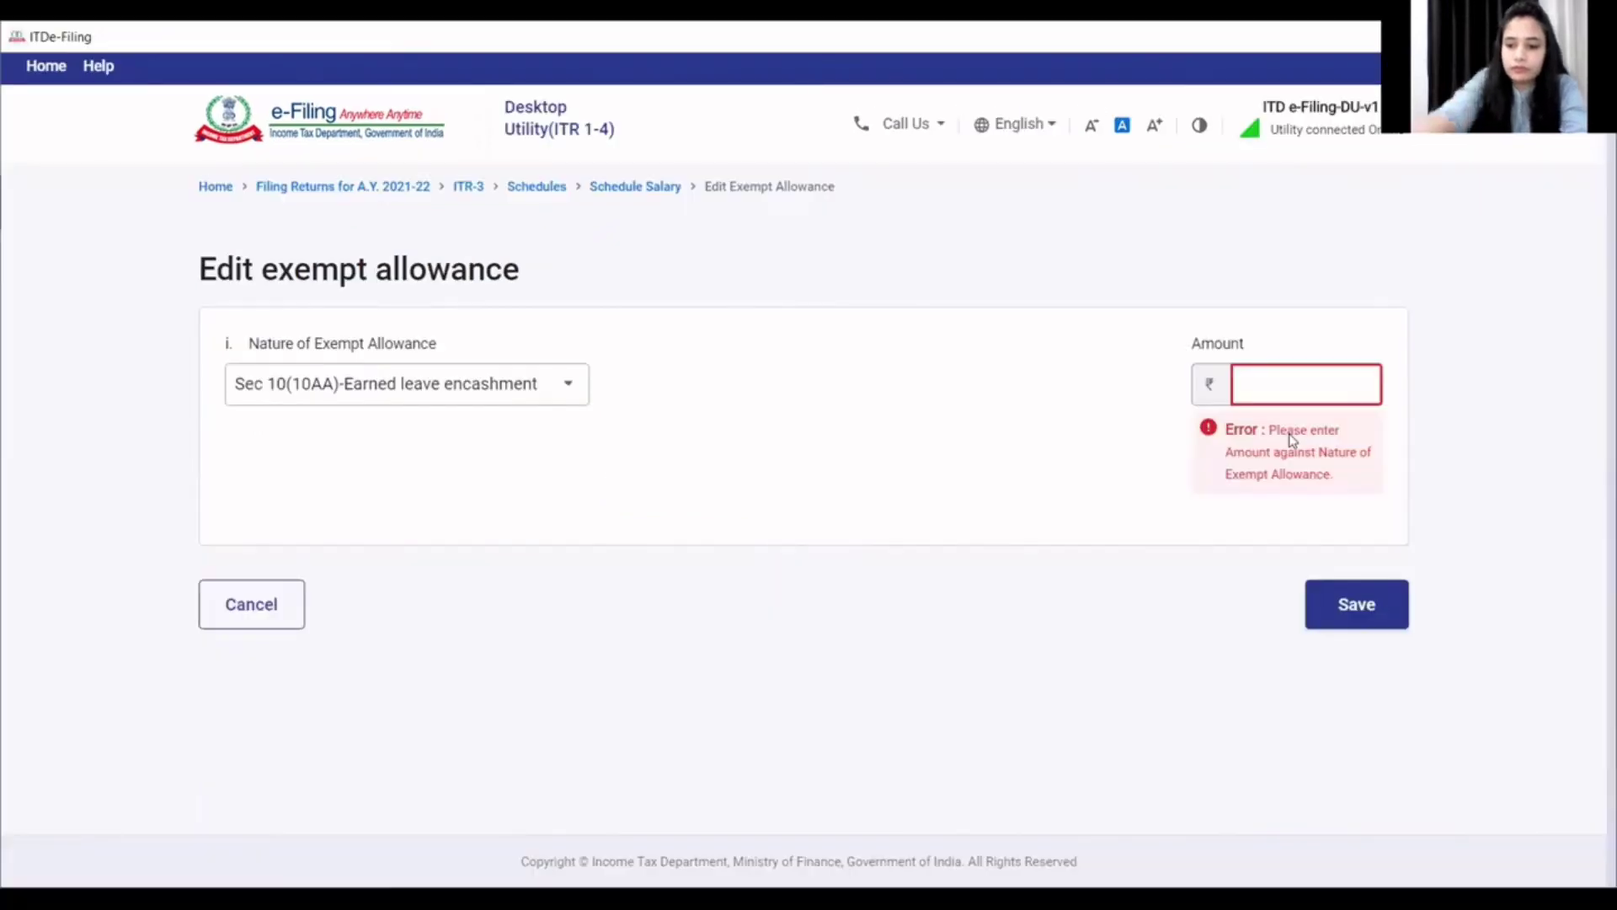
# - Record 1,38,327 as the Sec 10(10AA) earned leave encashment exemption and save it
pyautogui.write('38,32')
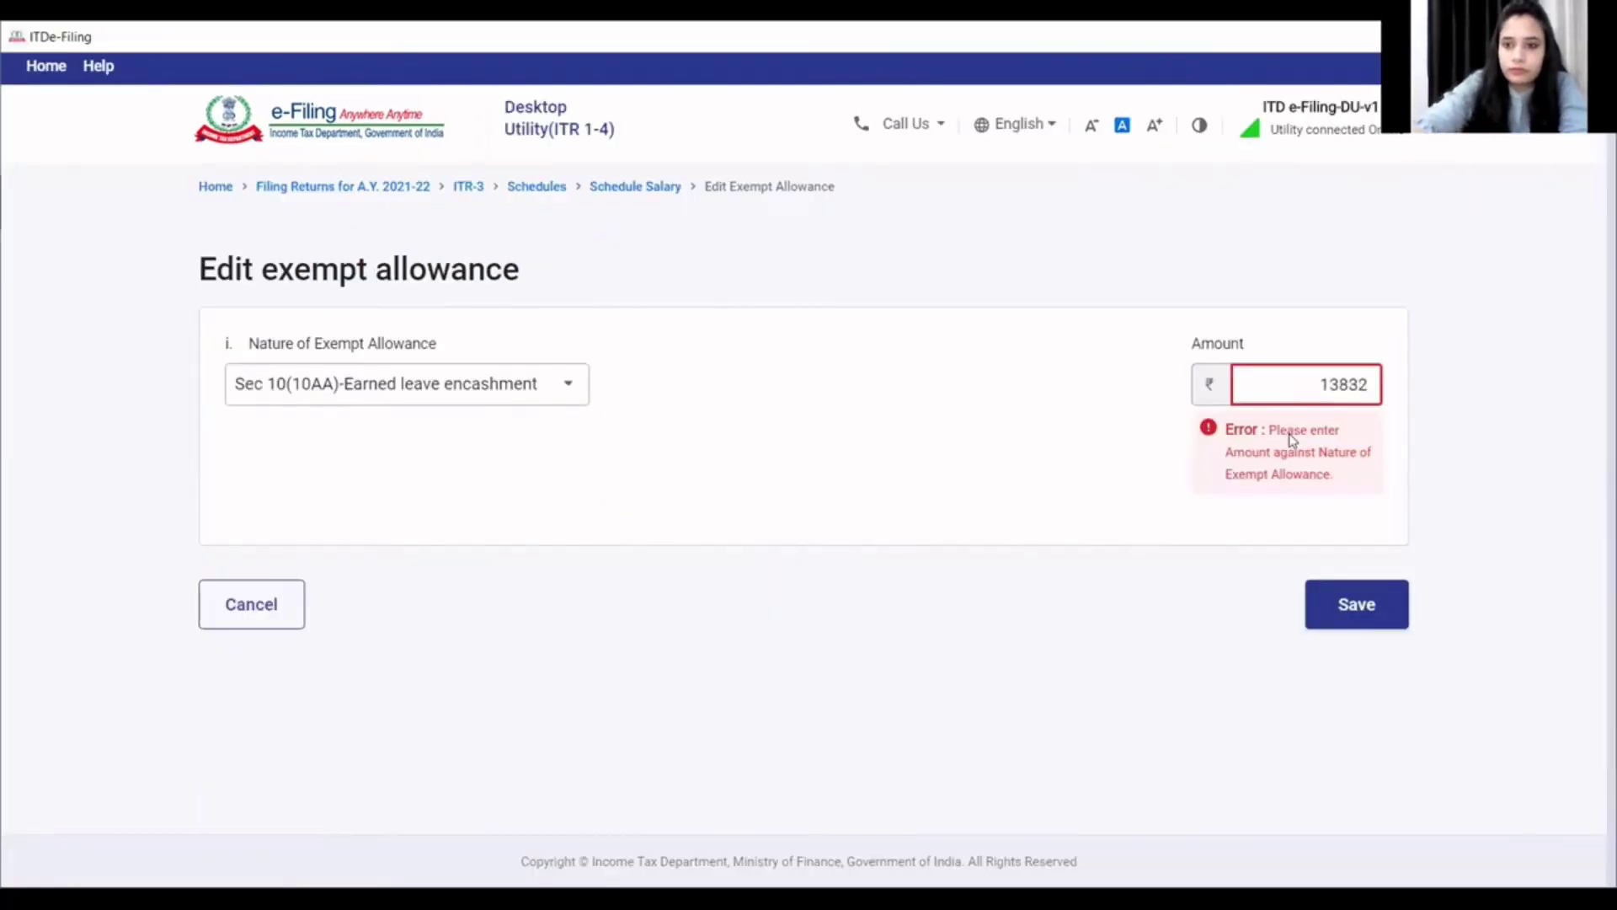
pyautogui.write('7')
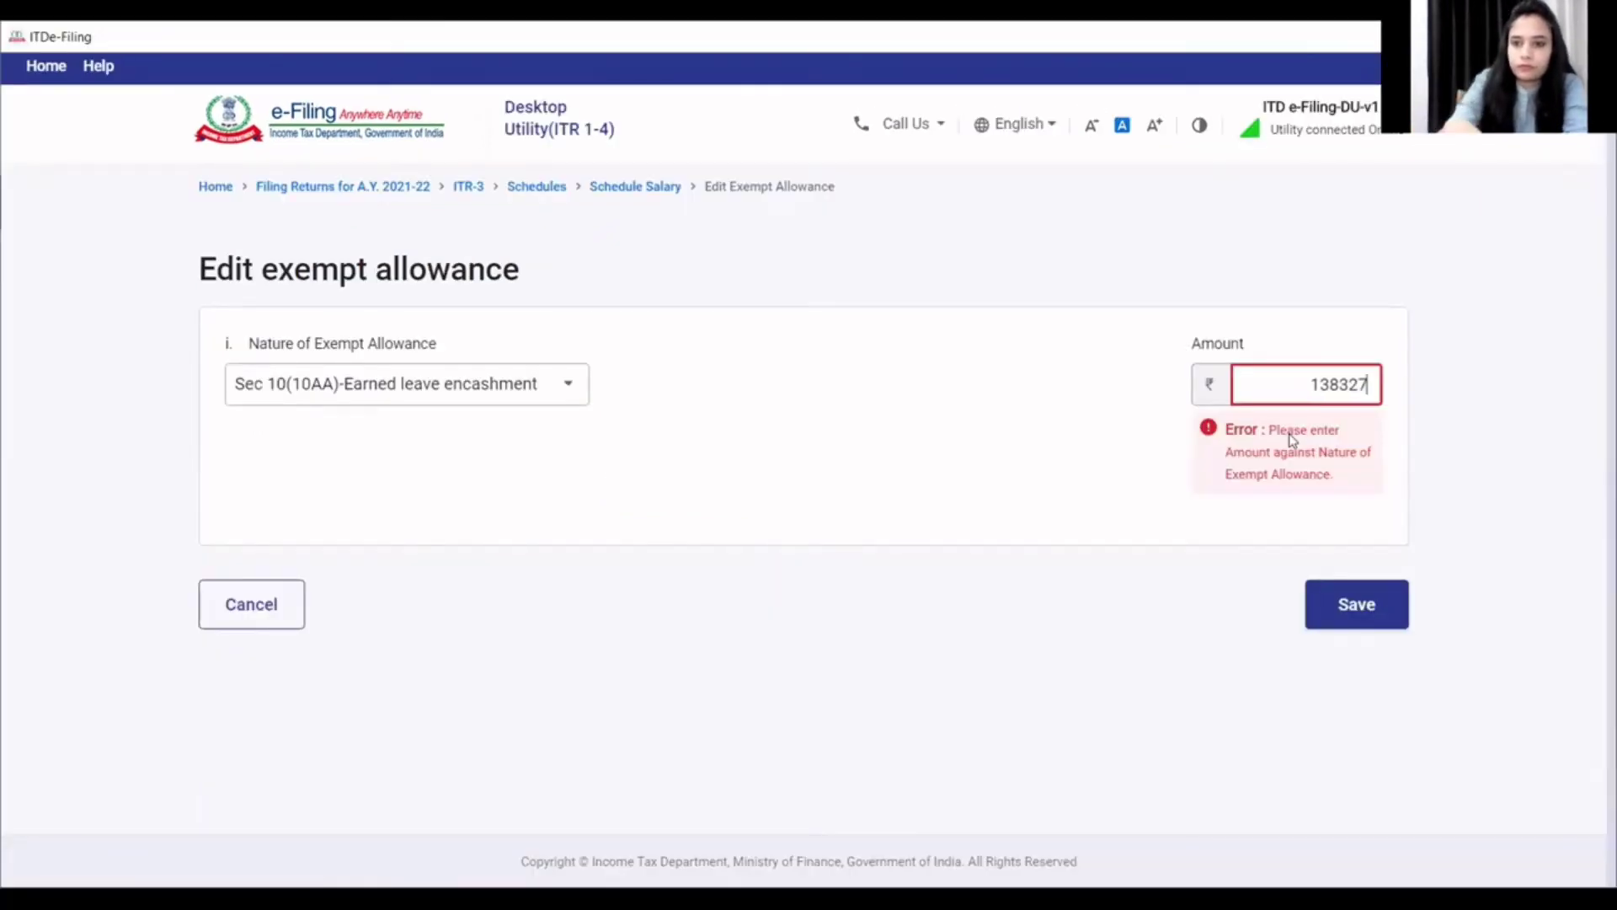
pyautogui.click(1003, 495)
pyautogui.click(1334, 518)
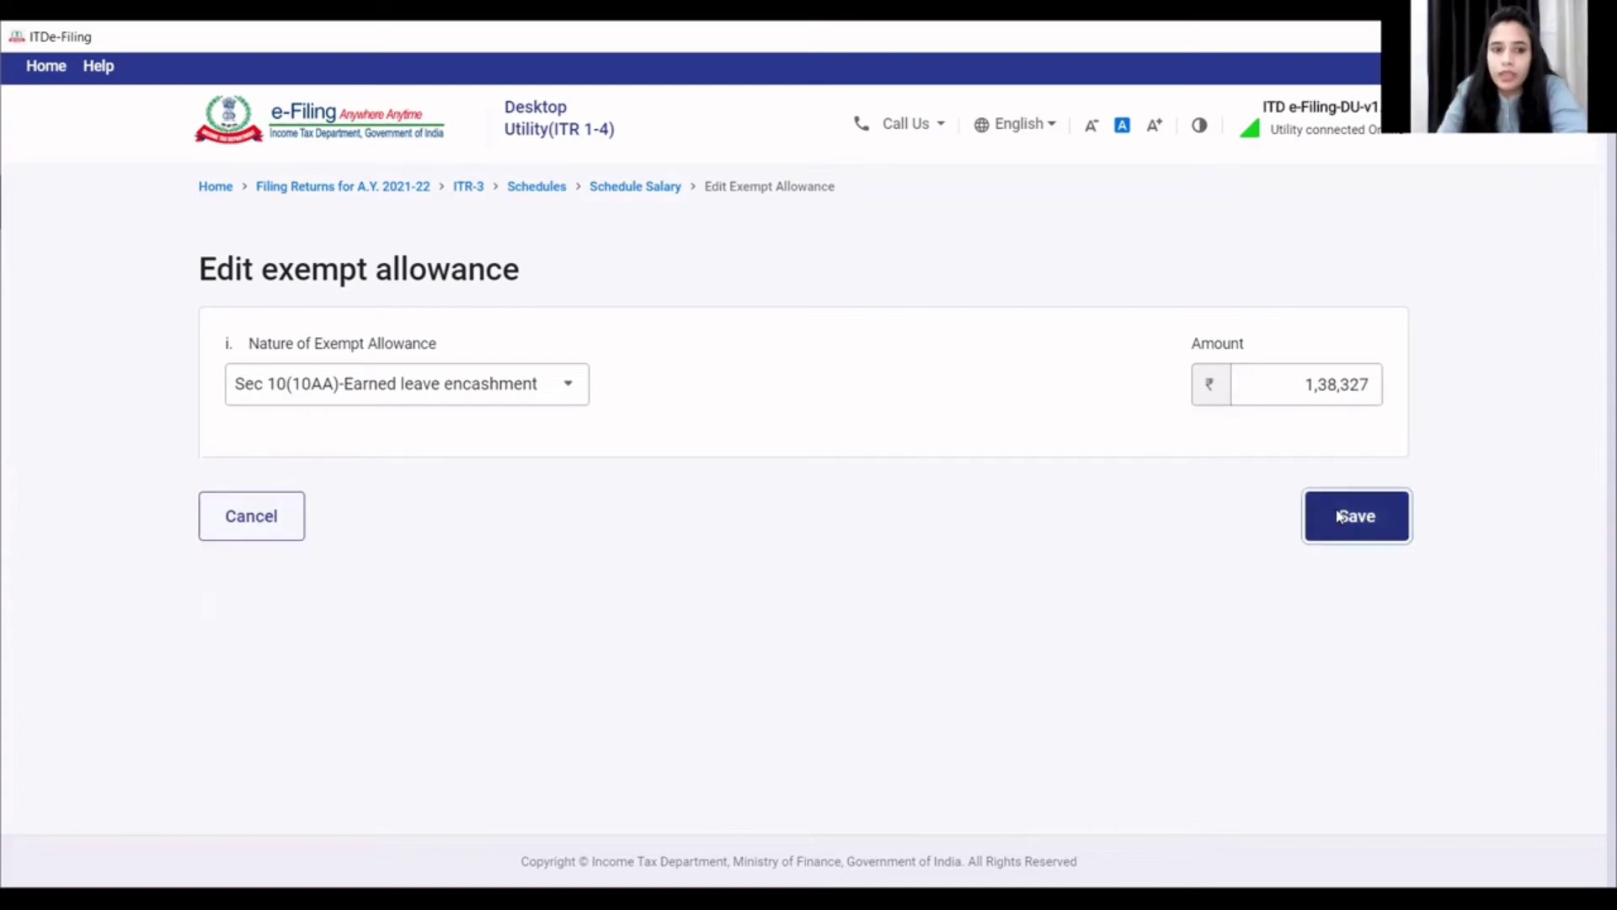
# - Confirm Schedule Salary with taxable salary of 4,43,965
pyautogui.scroll(-1, 1218, 590)
pyautogui.scroll(-10, 1217, 590)
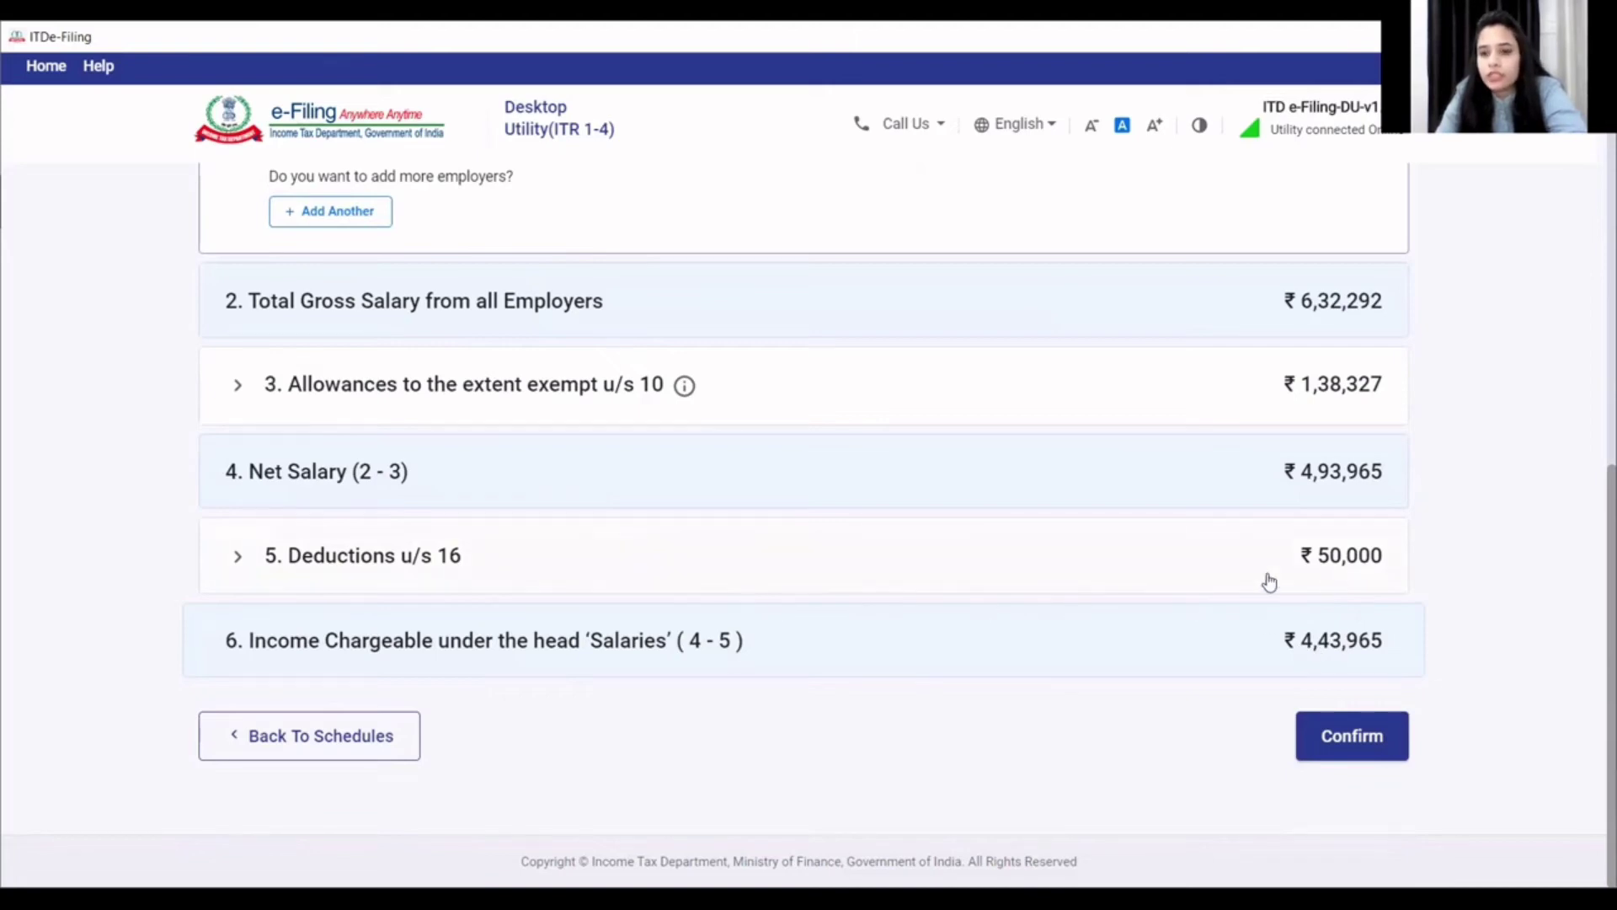
pyautogui.click(1341, 722)
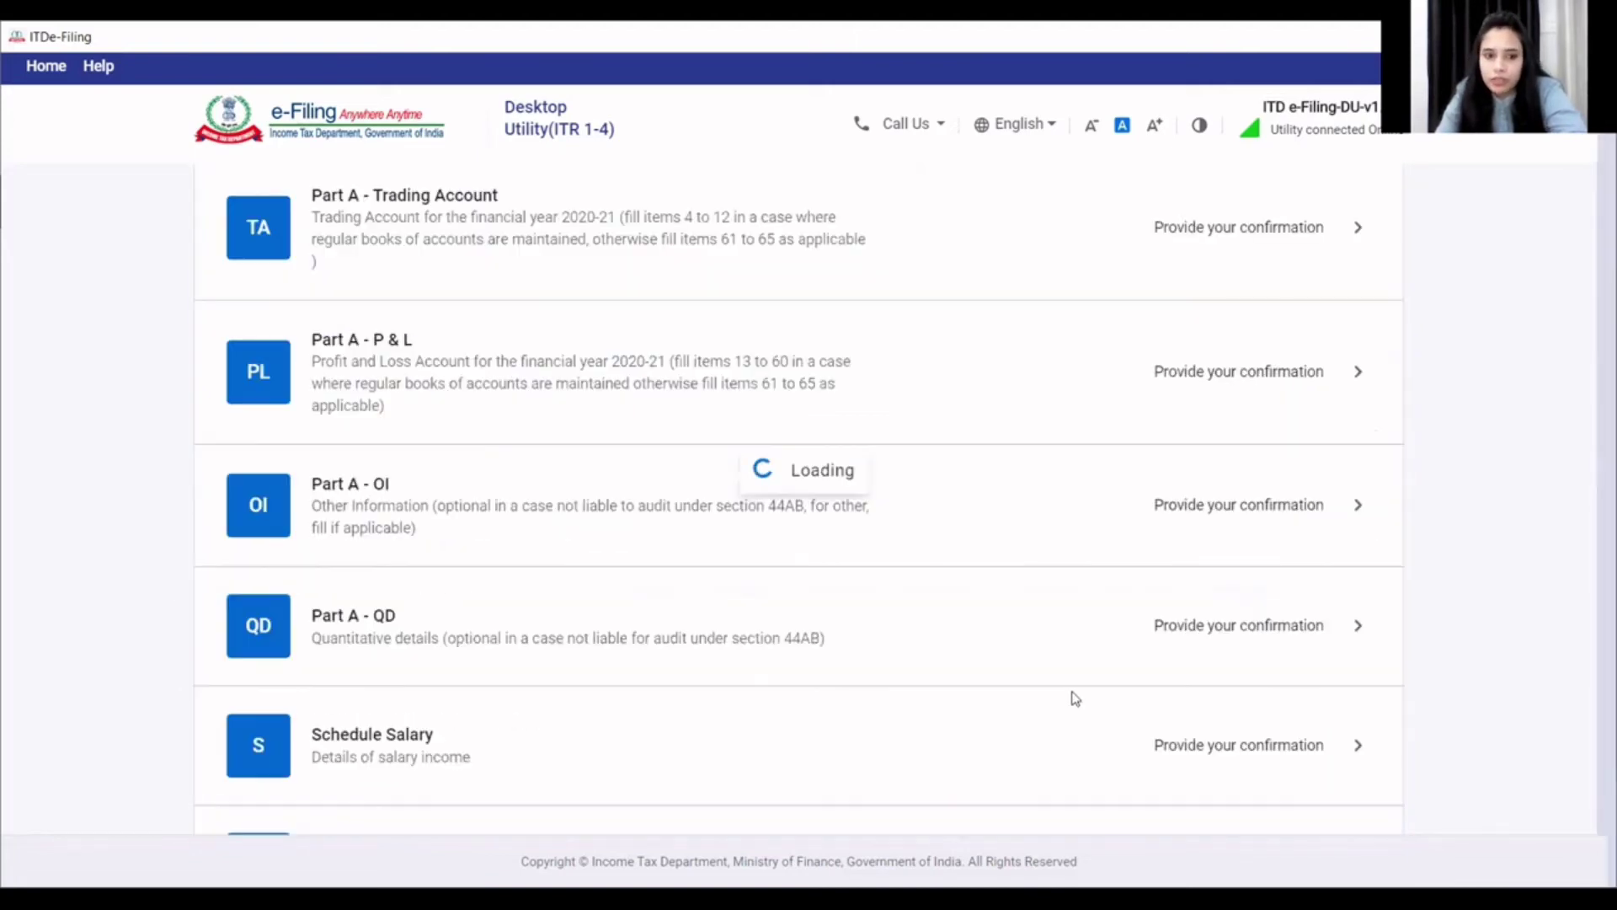
# - Add a new house property in Schedule HP and enter its address and town
pyautogui.scroll(-7, 731, 573)
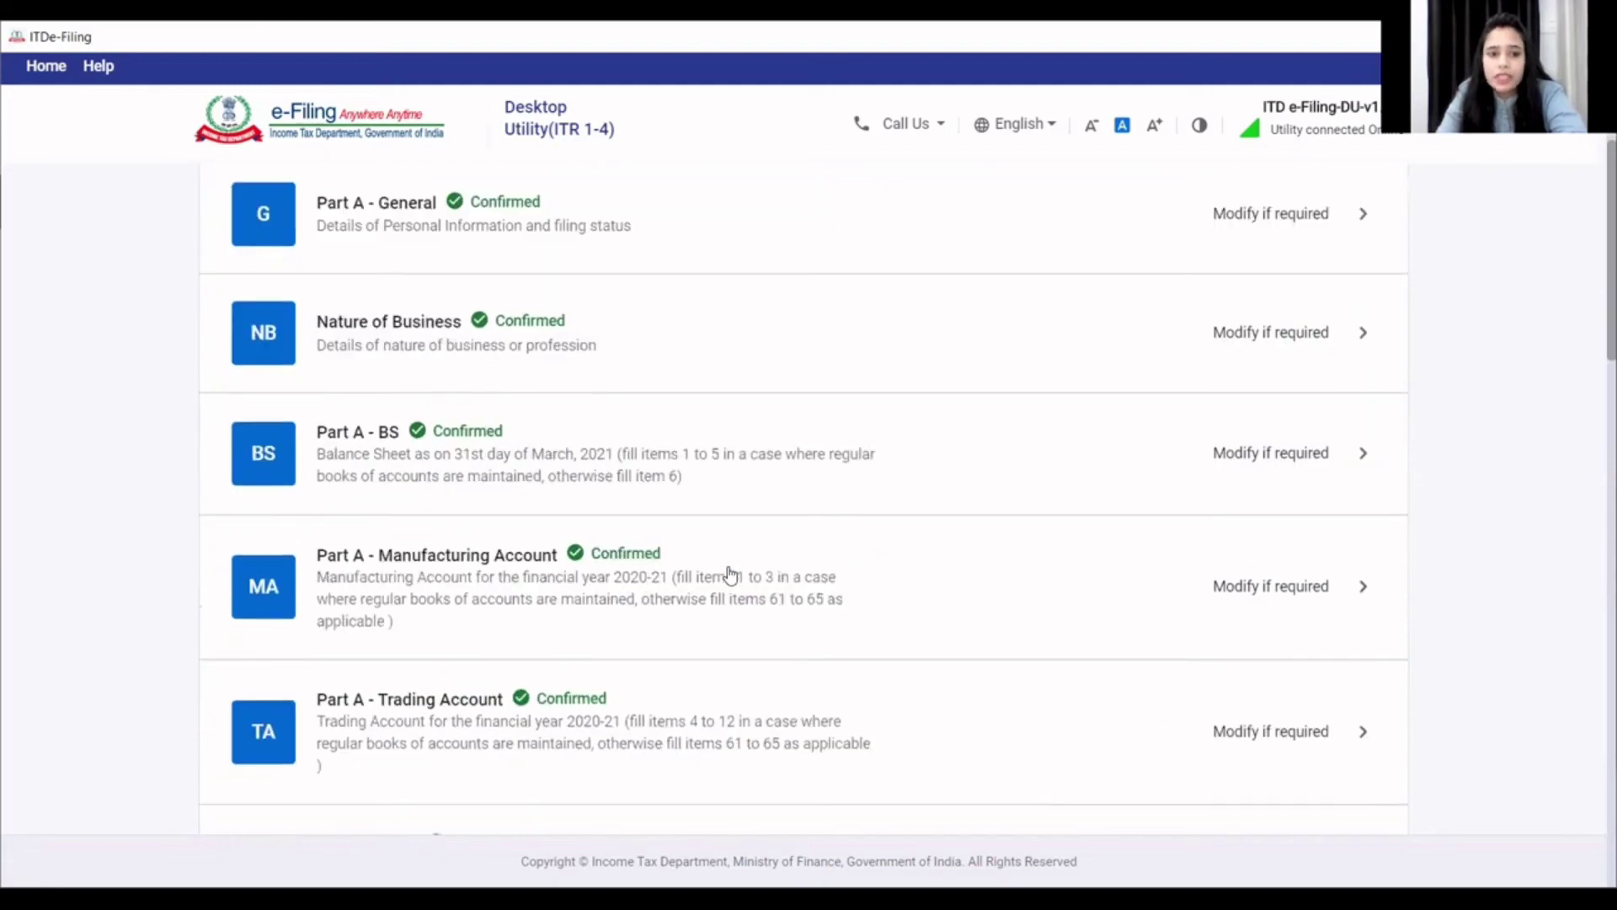
pyautogui.scroll(-4, 730, 574)
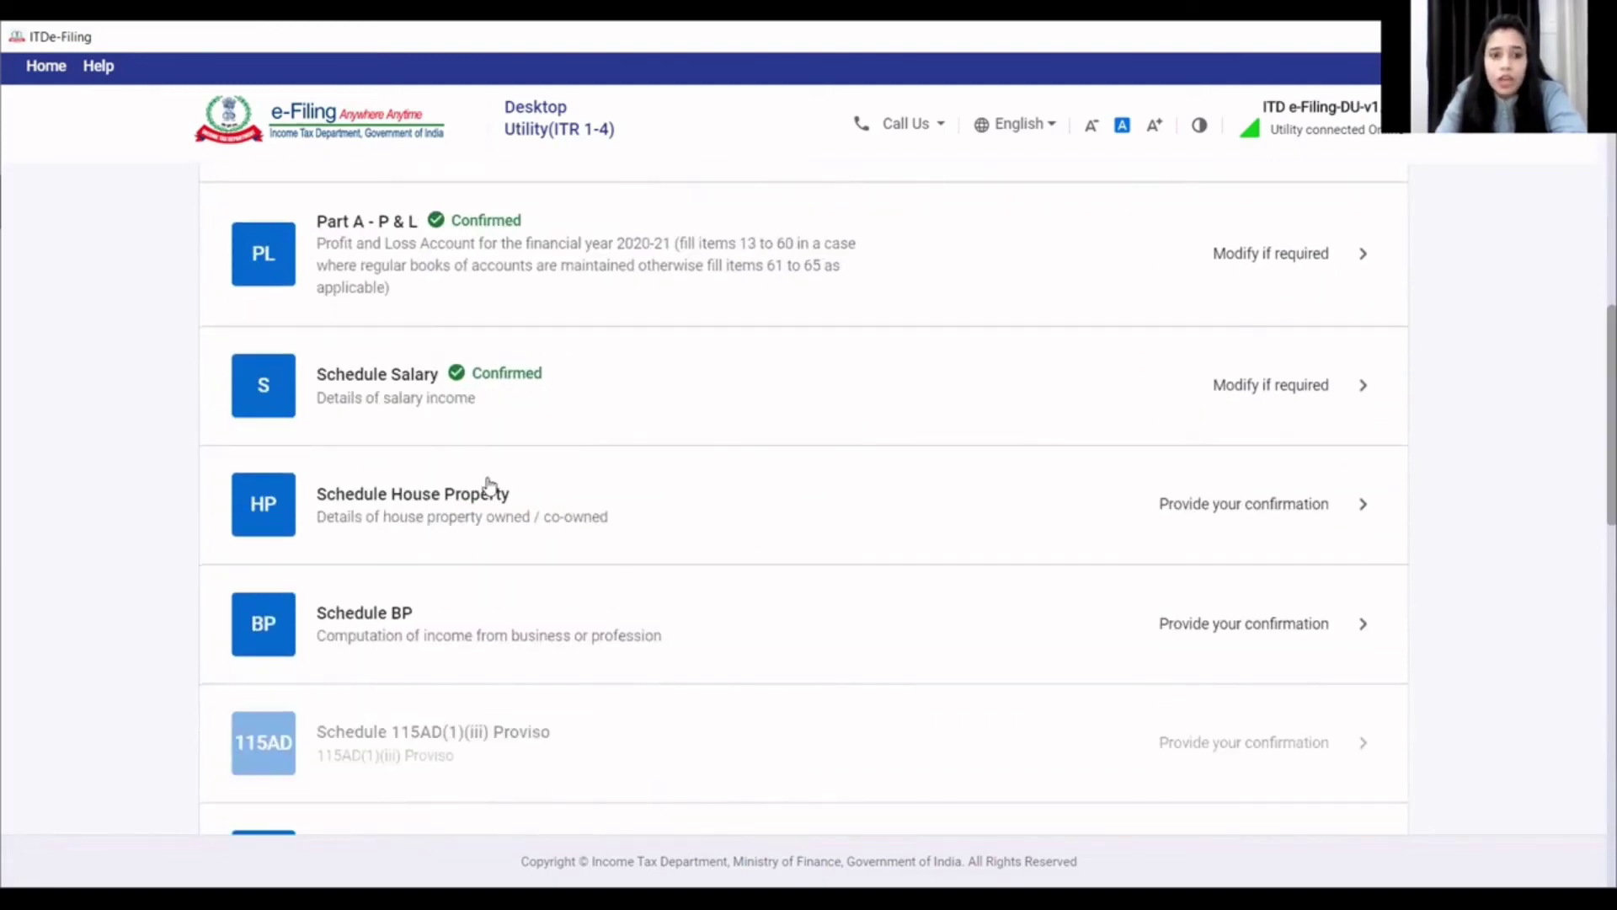
pyautogui.click(487, 485)
pyautogui.click(336, 461)
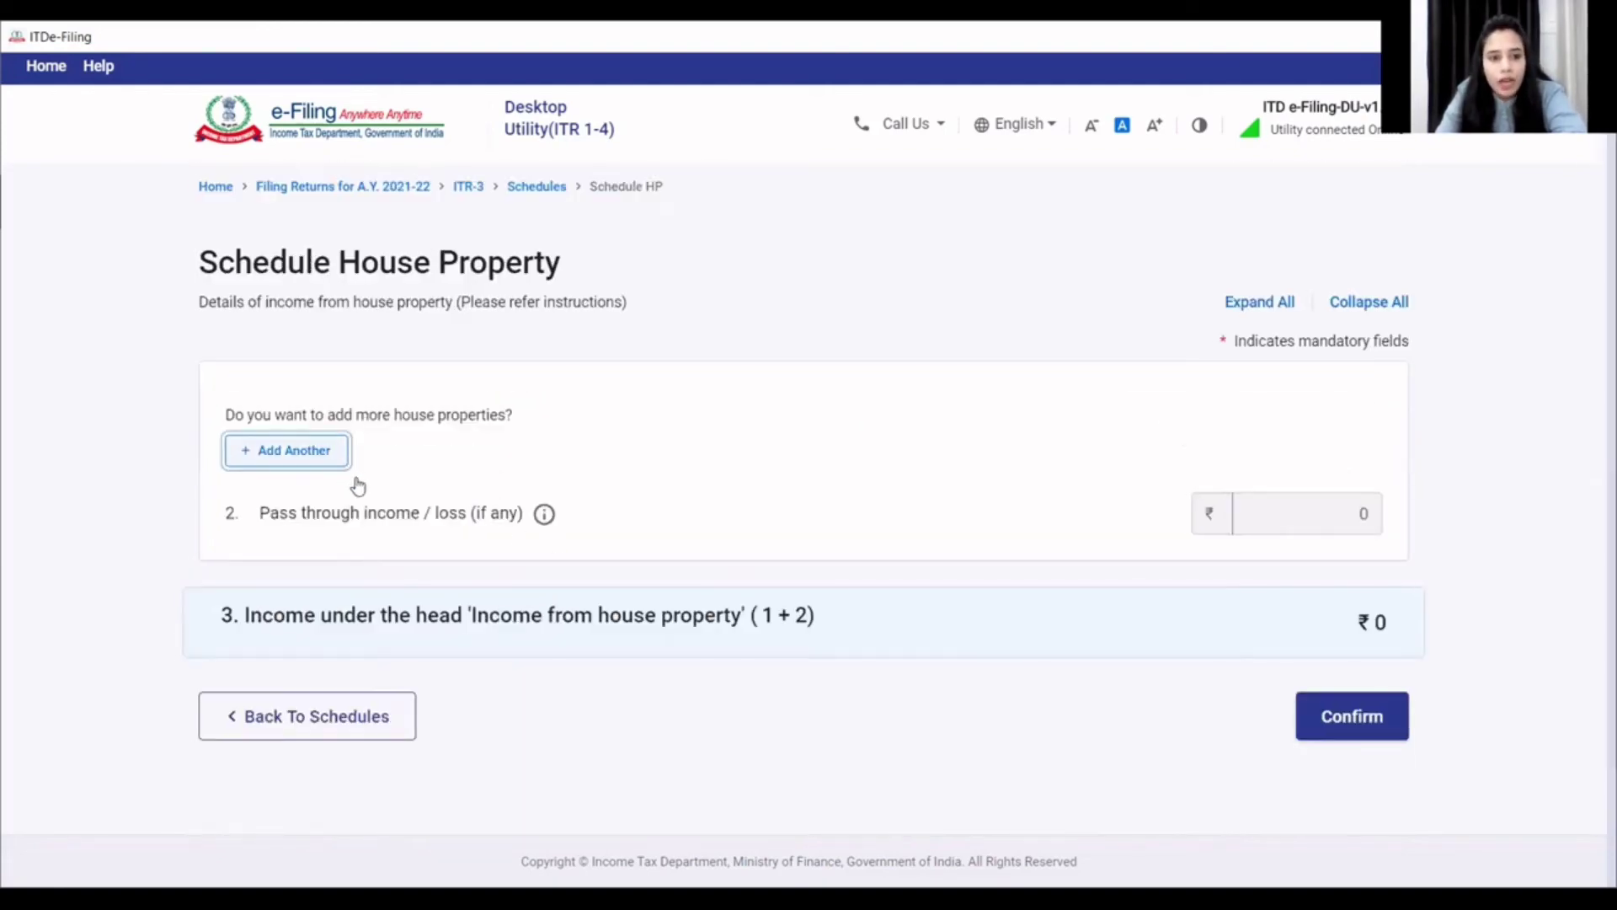
pyautogui.click(440, 410)
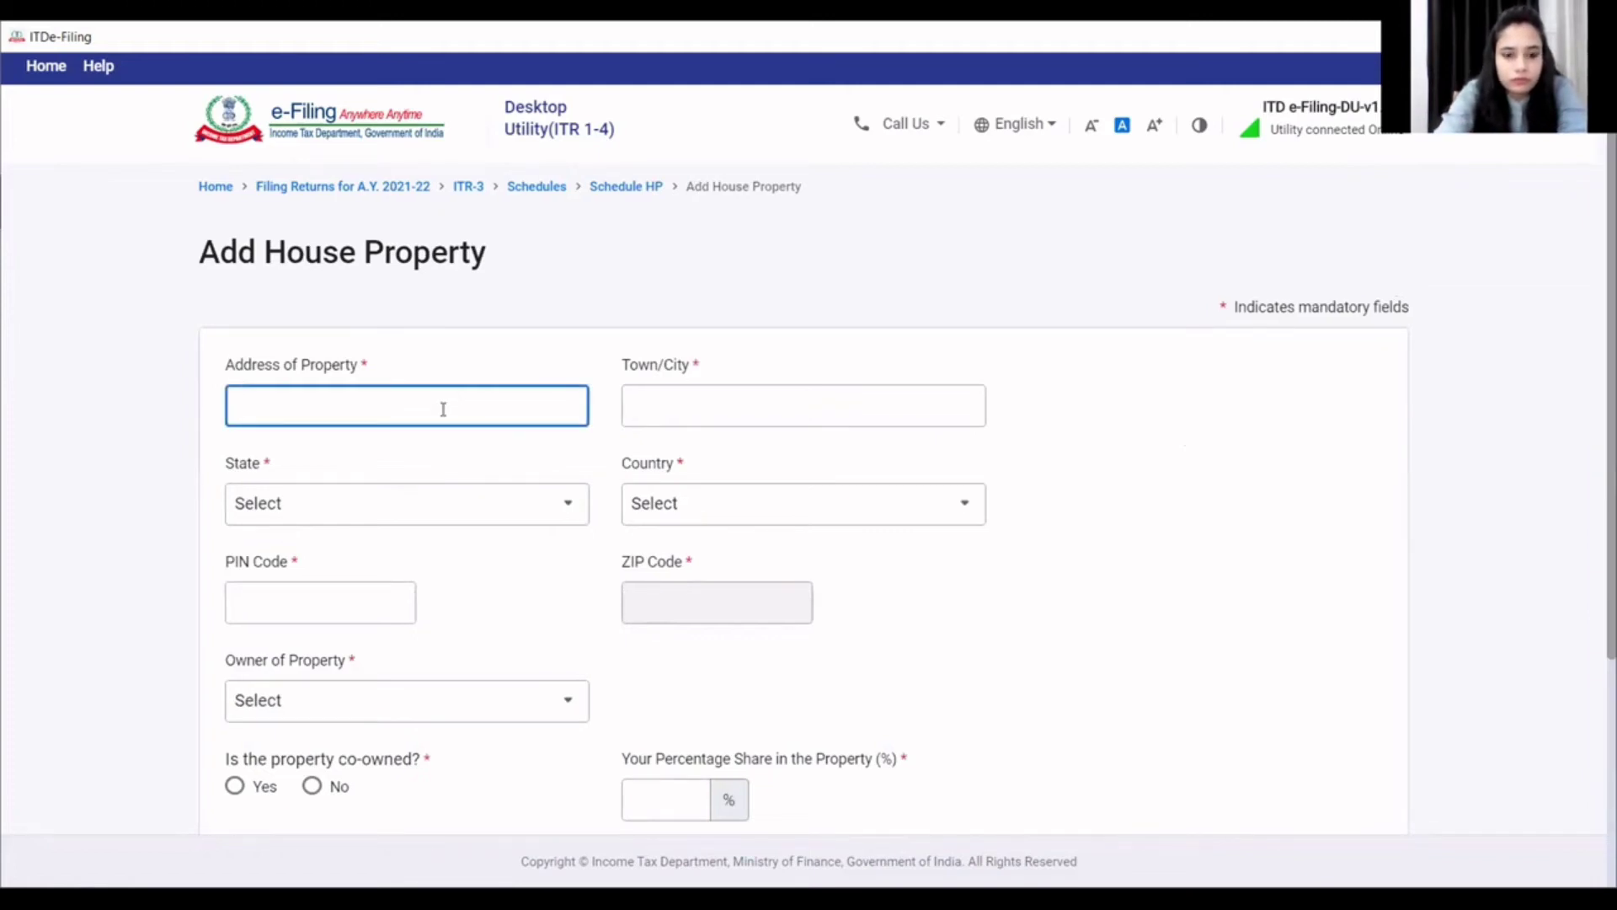
pyautogui.write('bhopal')
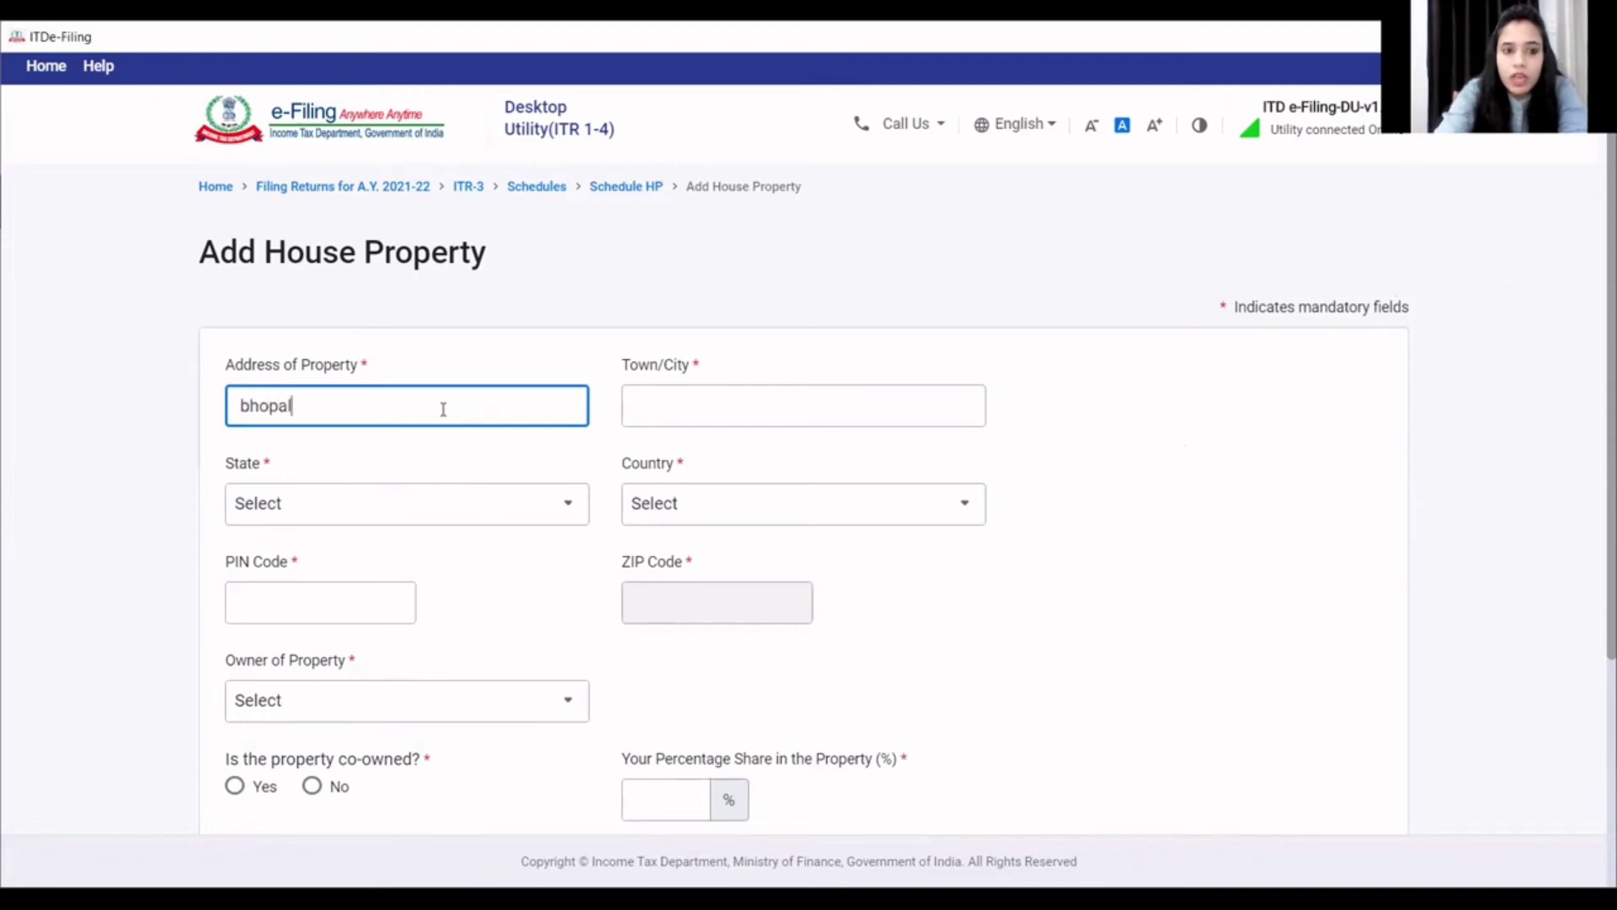
pyautogui.click(706, 394)
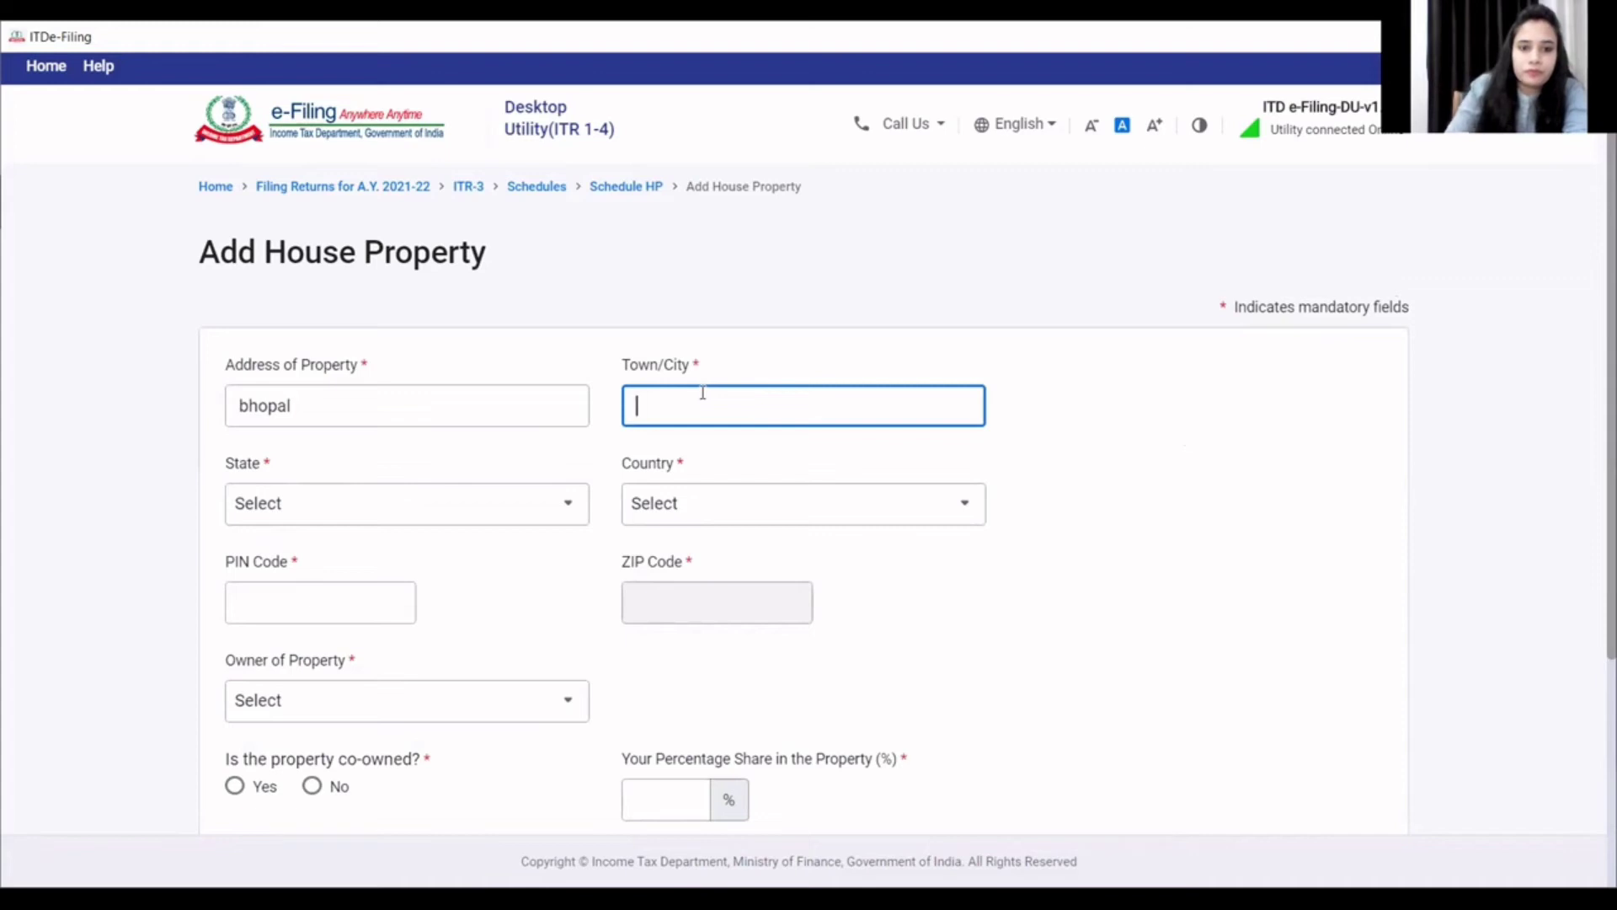
pyautogui.write('bhopal')
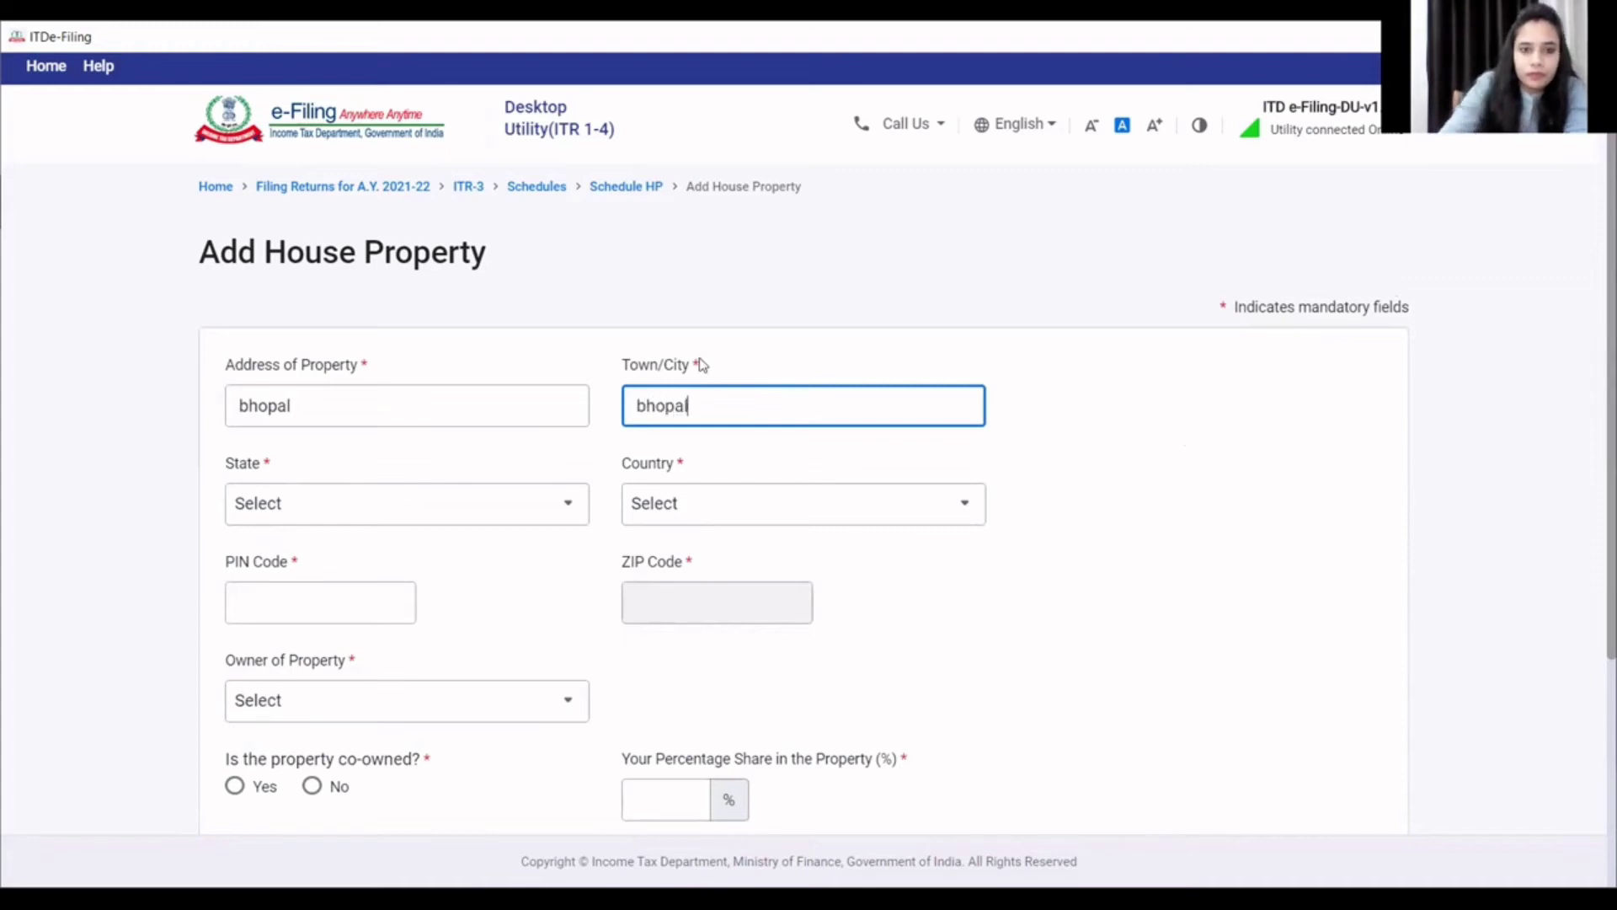
pyautogui.moveTo(337, 395); pyautogui.dragTo(198, 382)
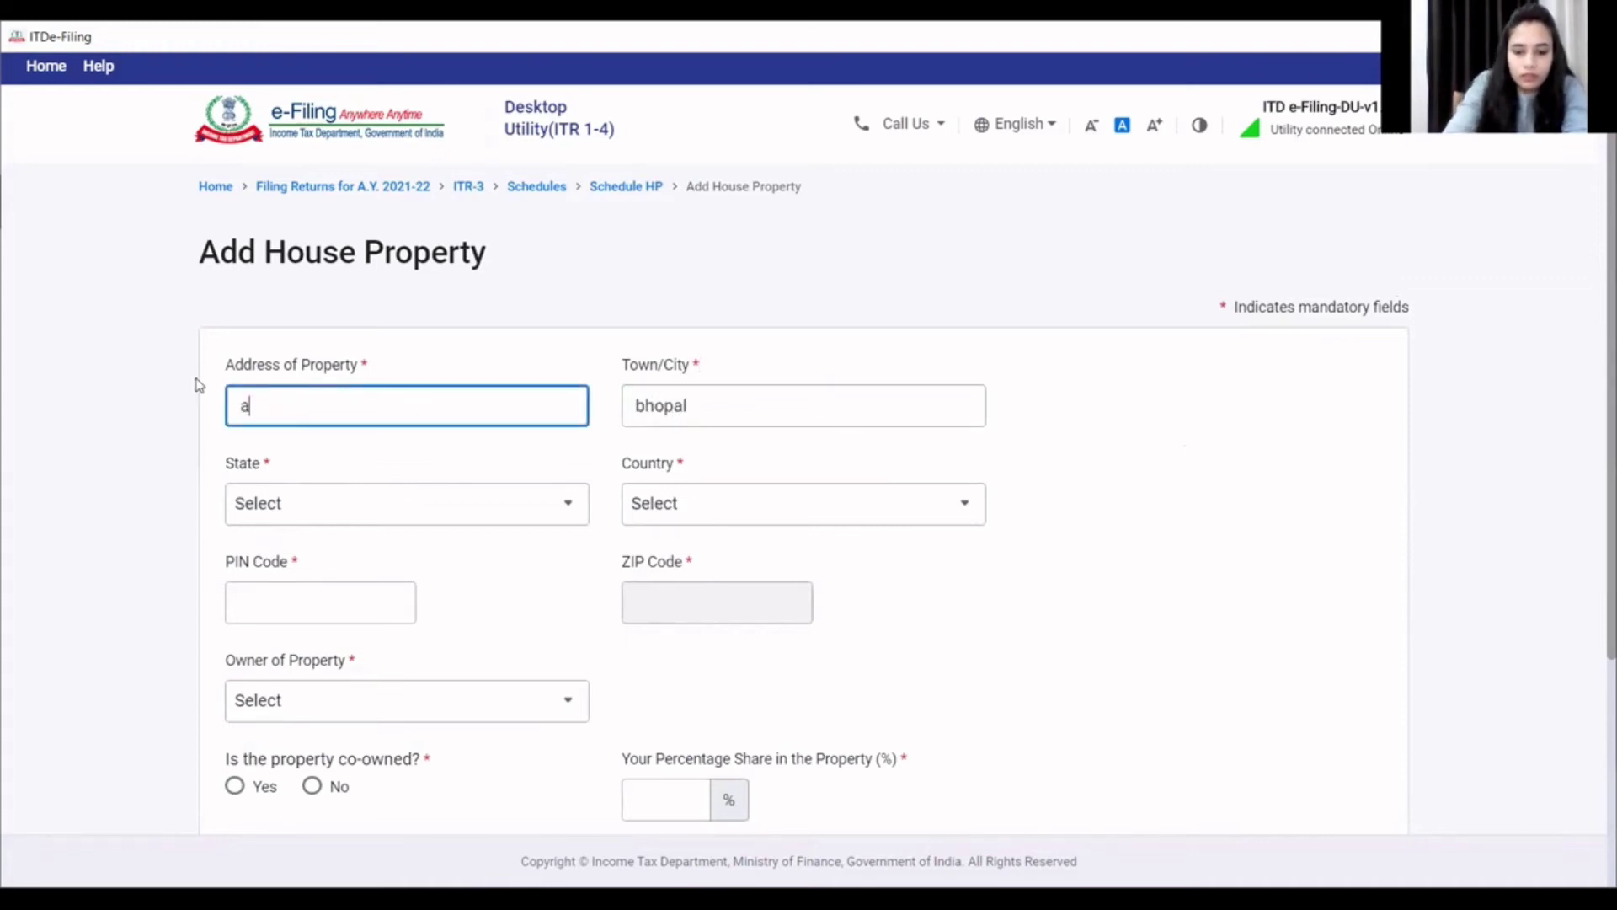
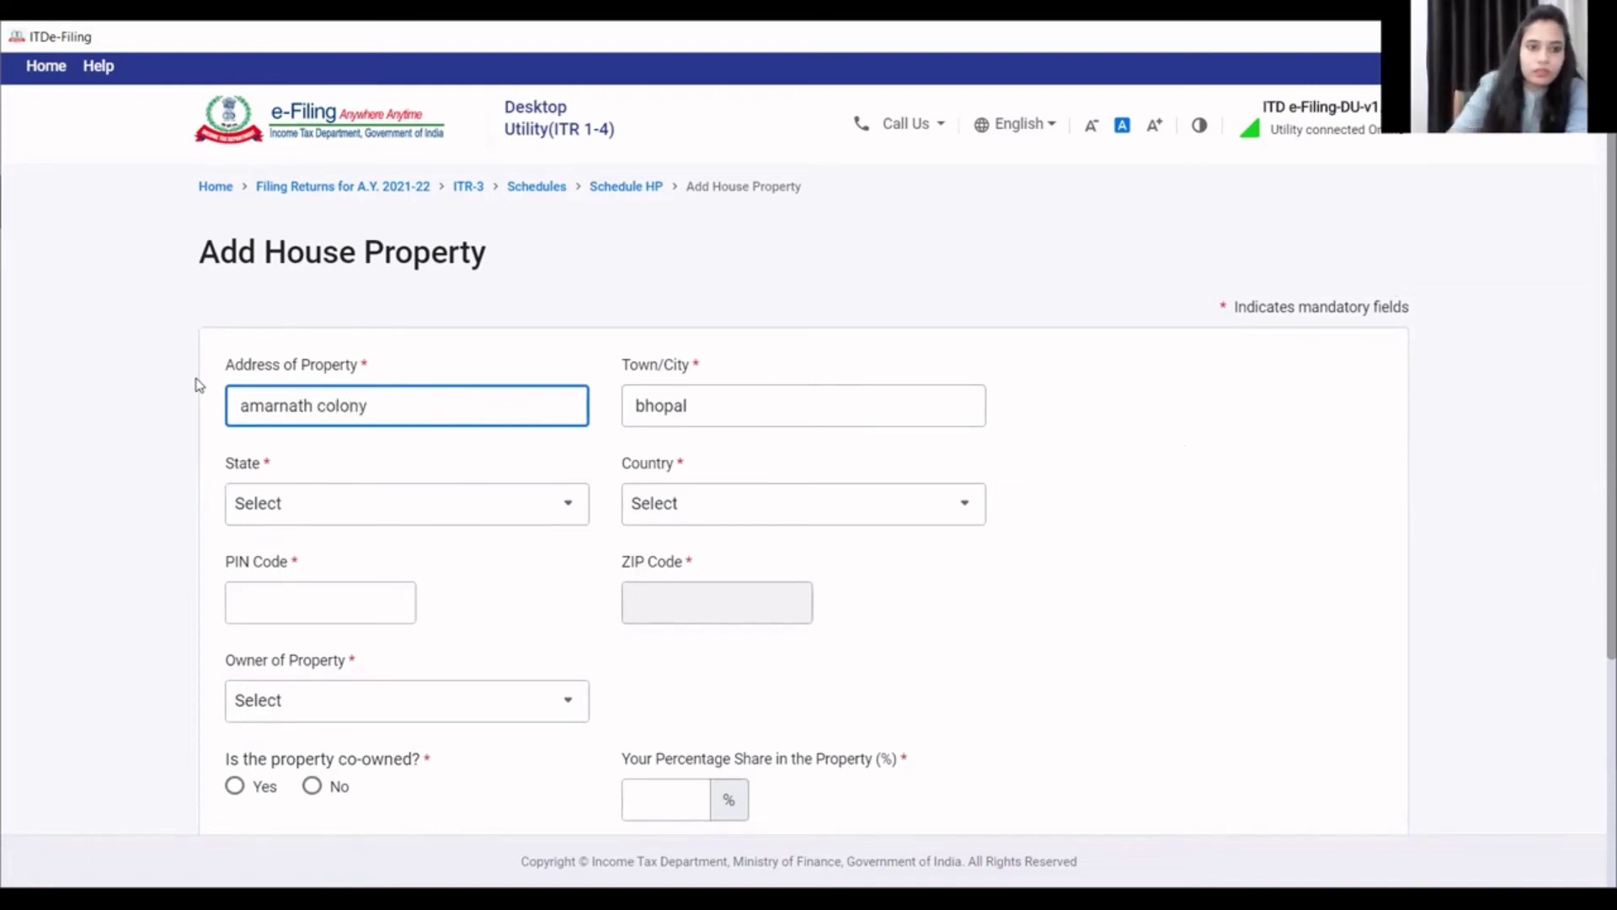
# - Set the property's state to 18-Madhya Pradesh and enter its PIN code
pyautogui.click(286, 509)
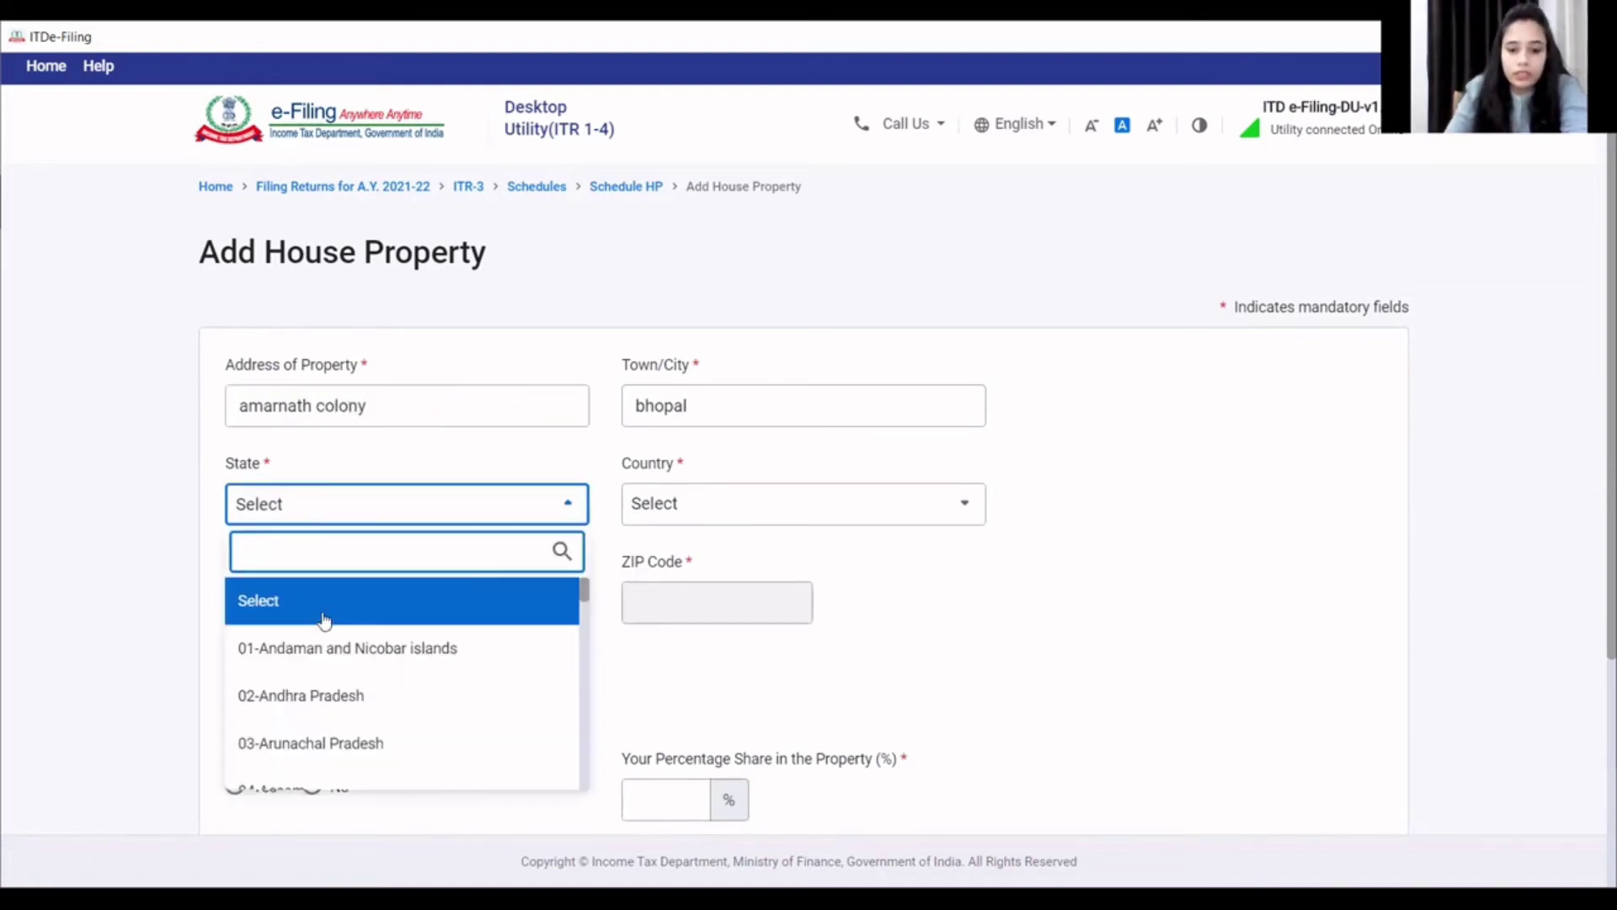
pyautogui.write('m')
pyautogui.scroll(-3, 371, 678)
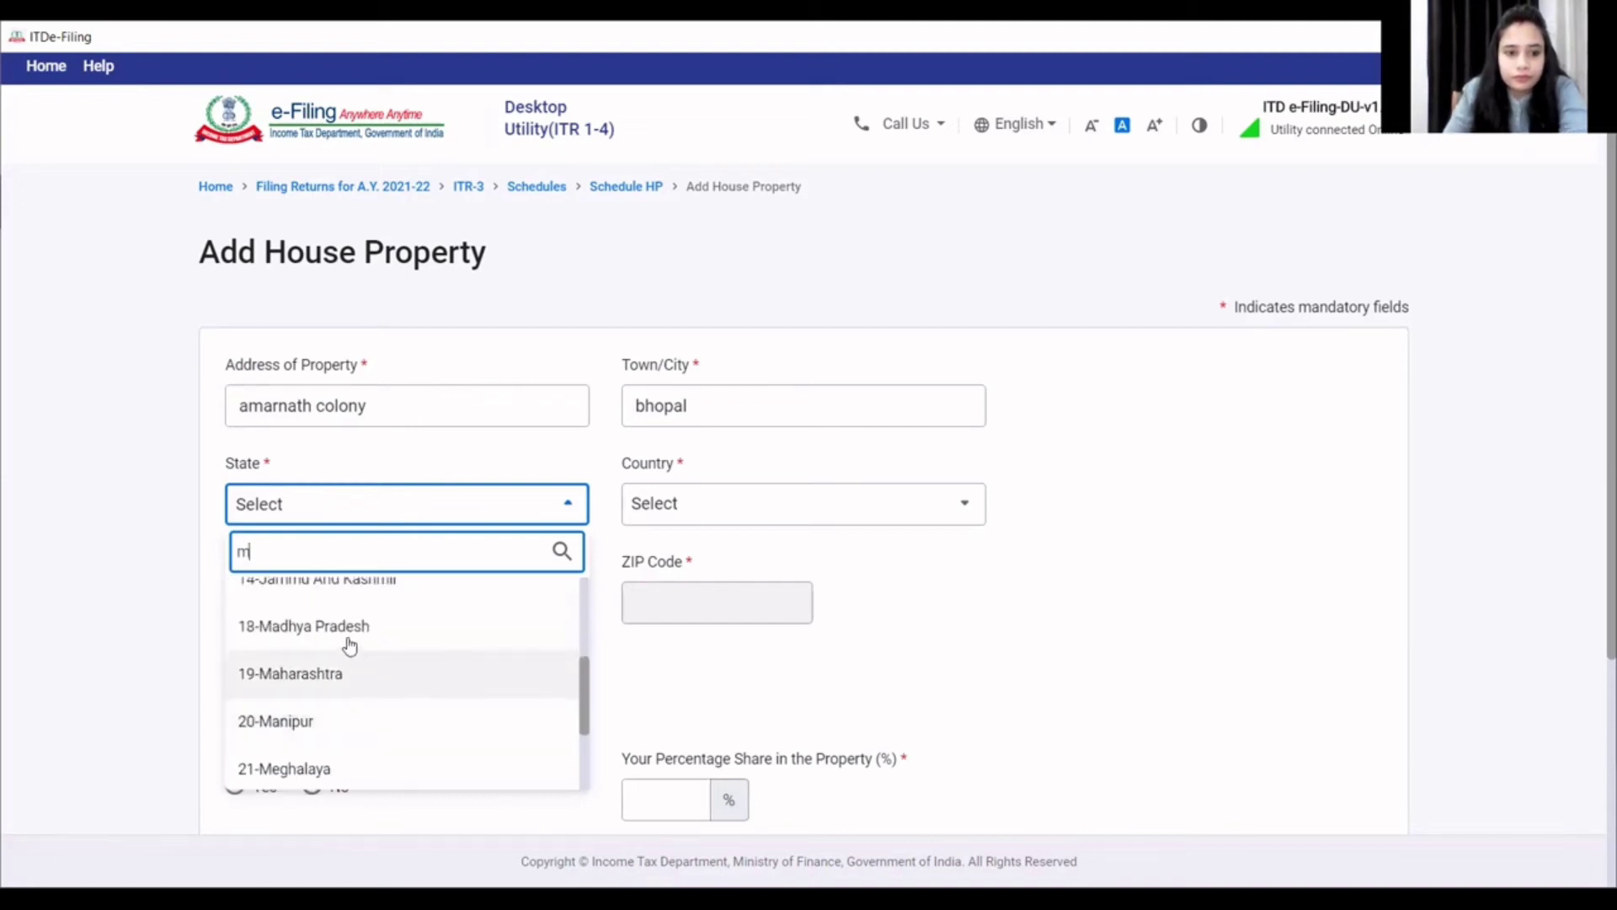
pyautogui.click(415, 632)
pyautogui.click(346, 589)
pyautogui.write('462003')
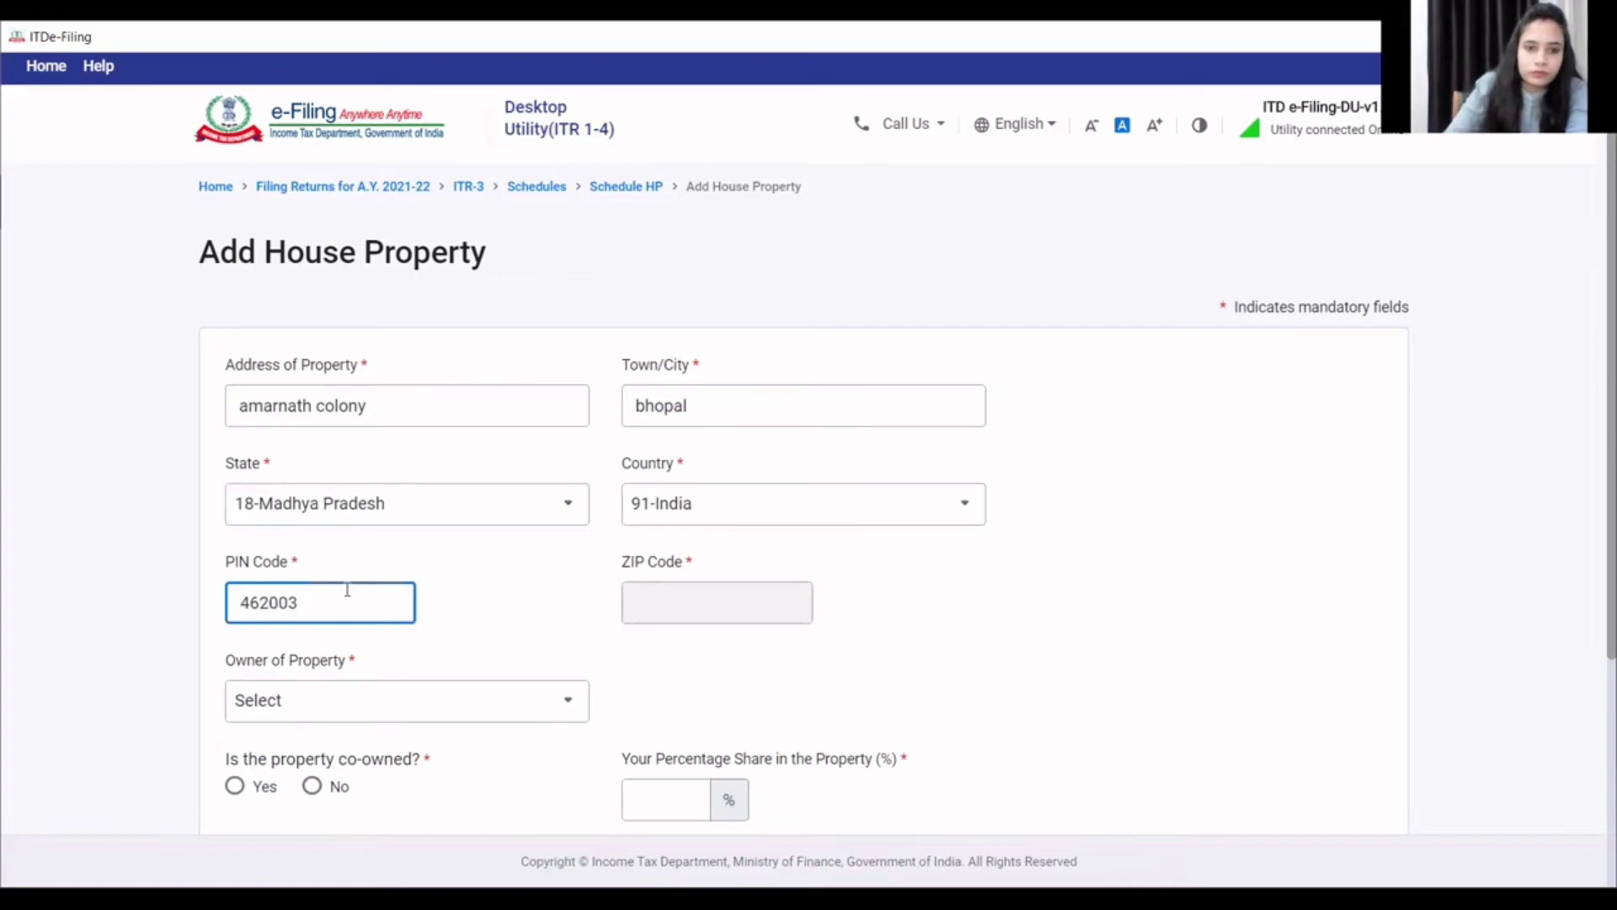
pyautogui.scroll(-2, 526, 627)
# - Set the property owner to Self and mark it as not co-owned
pyautogui.click(436, 606)
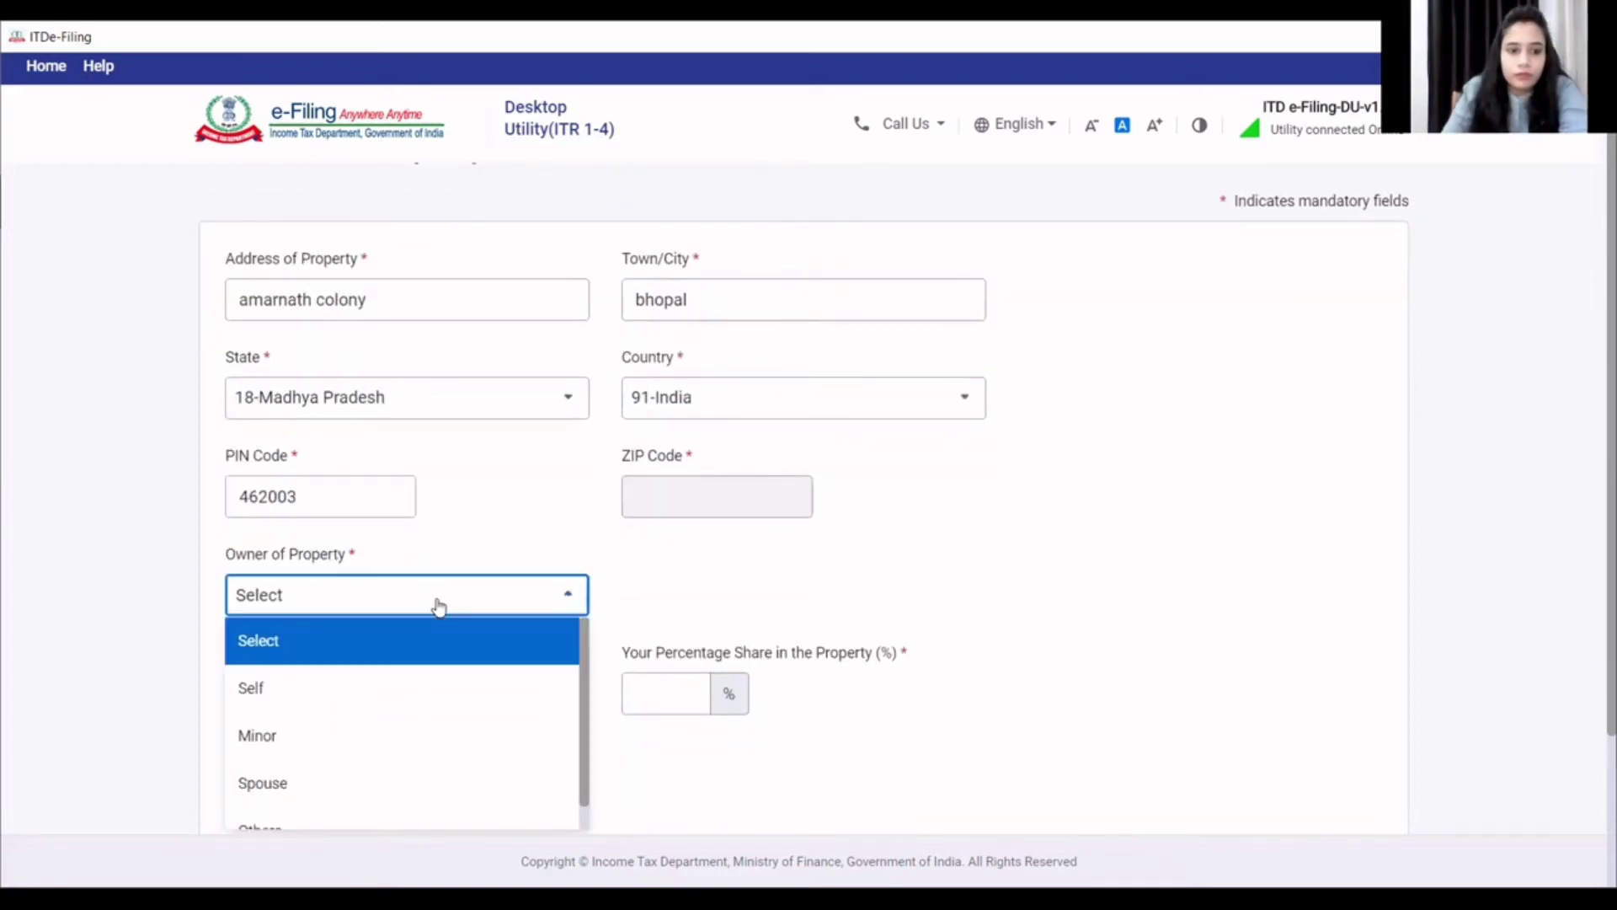
pyautogui.click(309, 710)
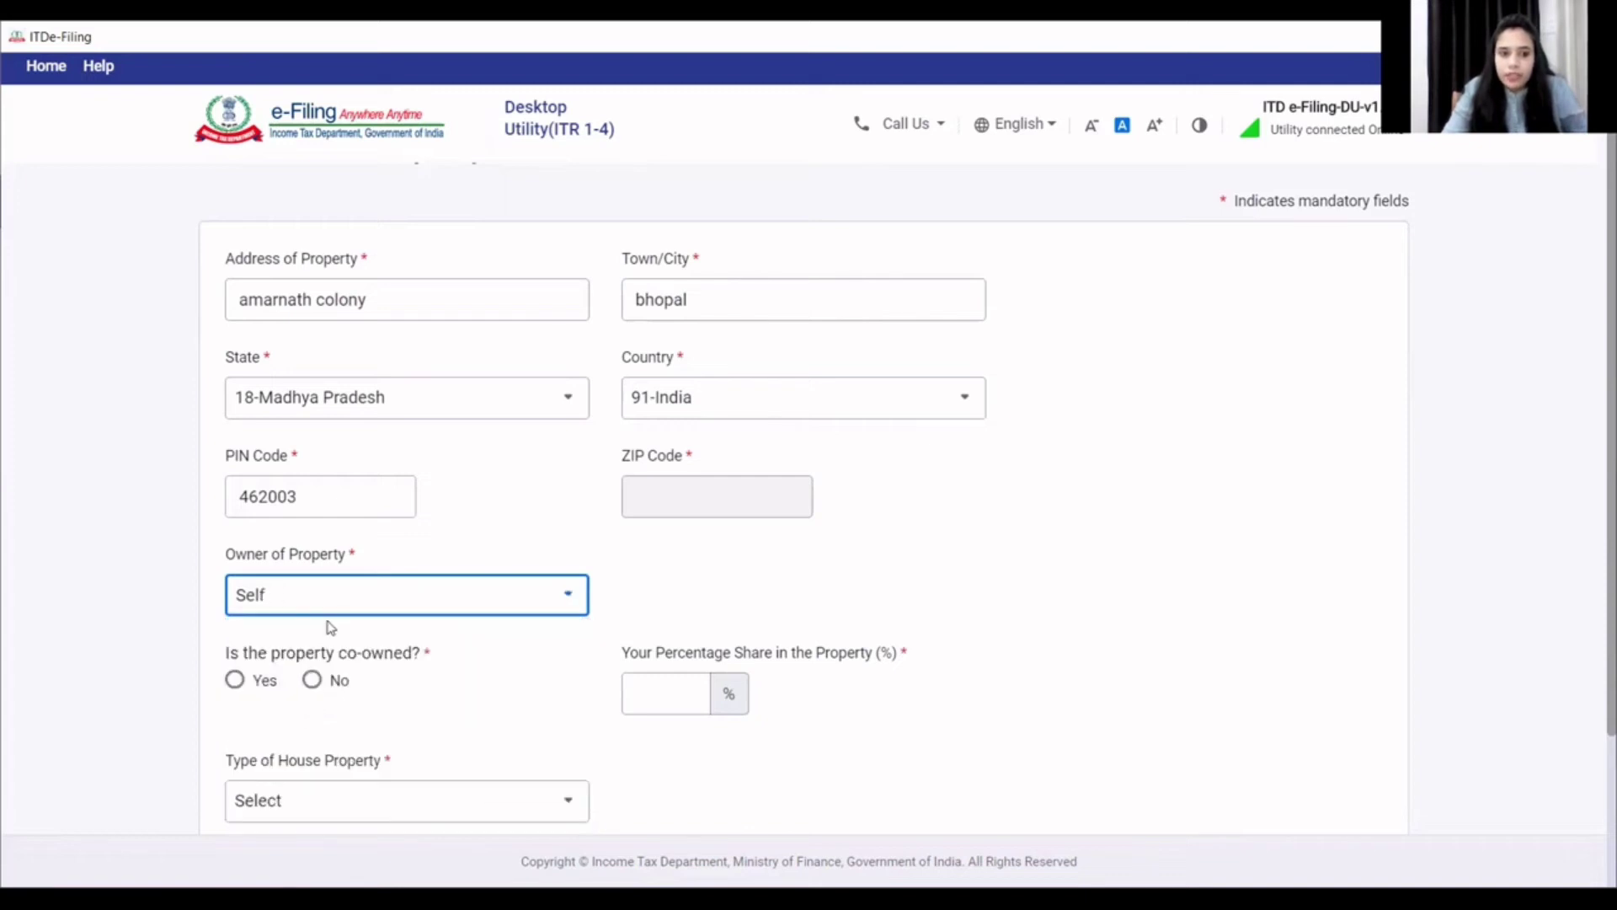
pyautogui.click(332, 612)
pyautogui.scroll(-2, 333, 742)
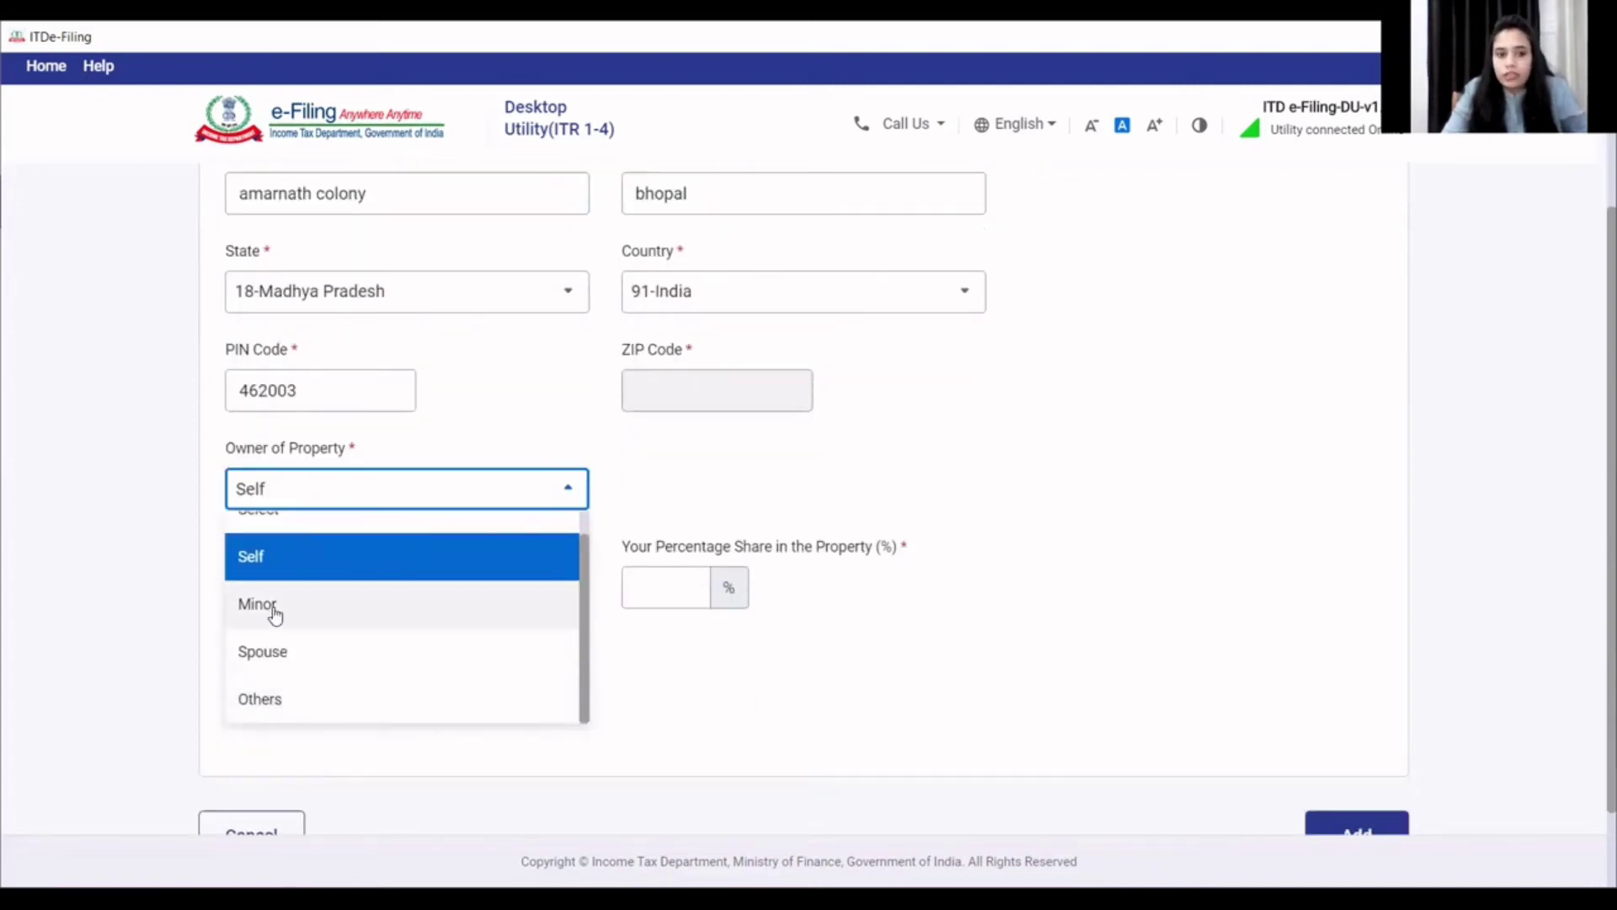
pyautogui.click(278, 564)
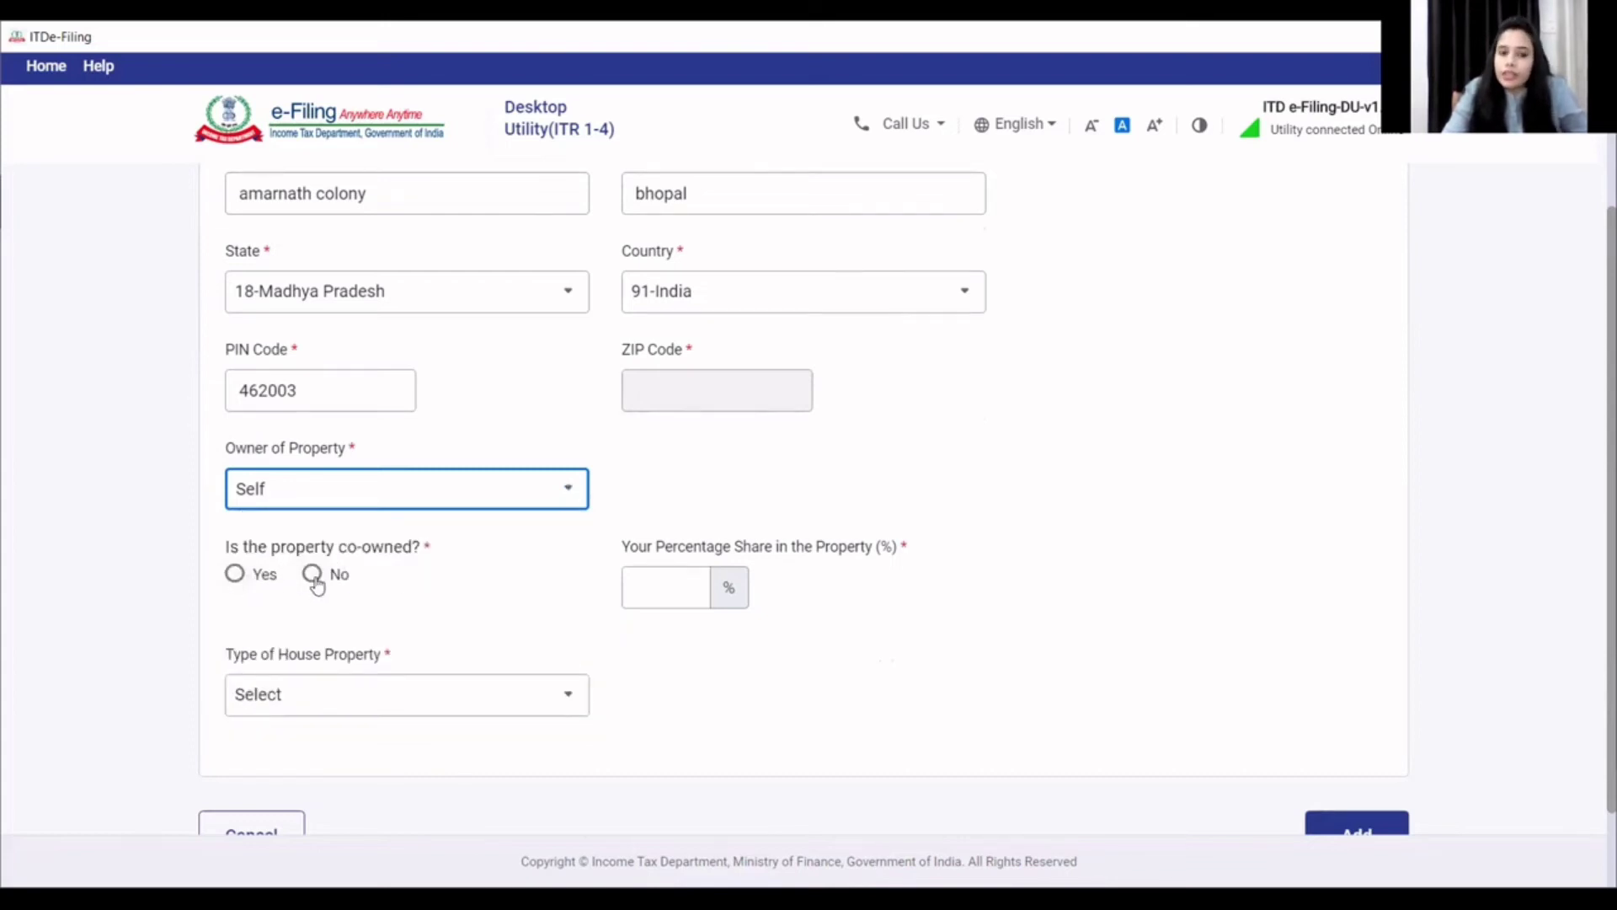
pyautogui.click(314, 581)
pyautogui.click(313, 578)
pyautogui.scroll(-1, 653, 623)
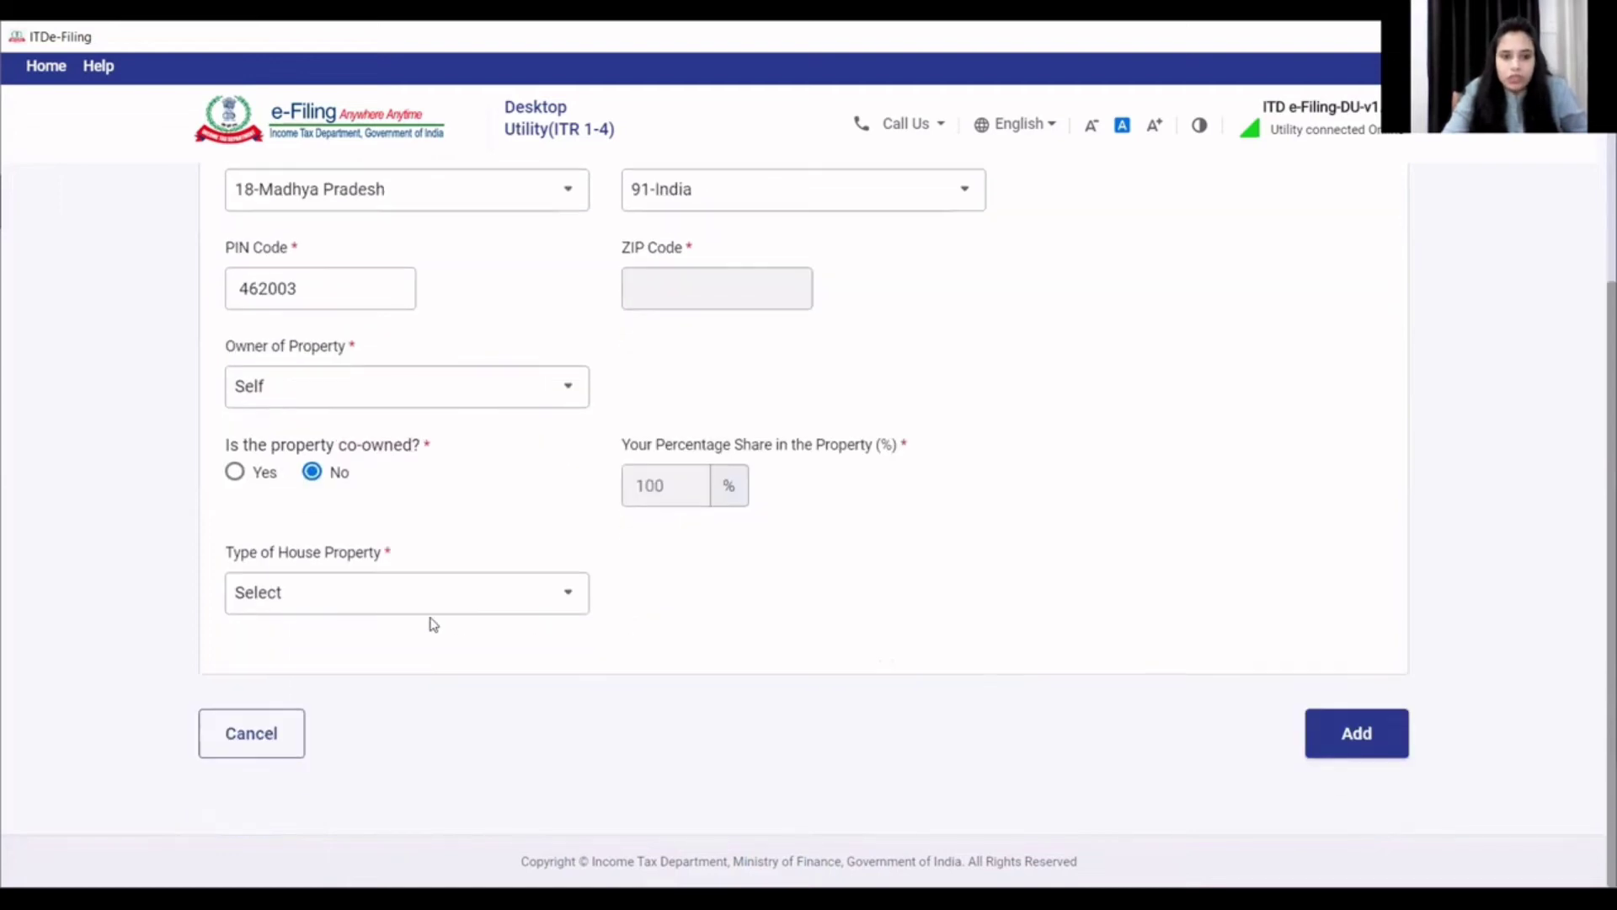
# - Mark the property as Let out and save the tenant's name
pyautogui.click(364, 597)
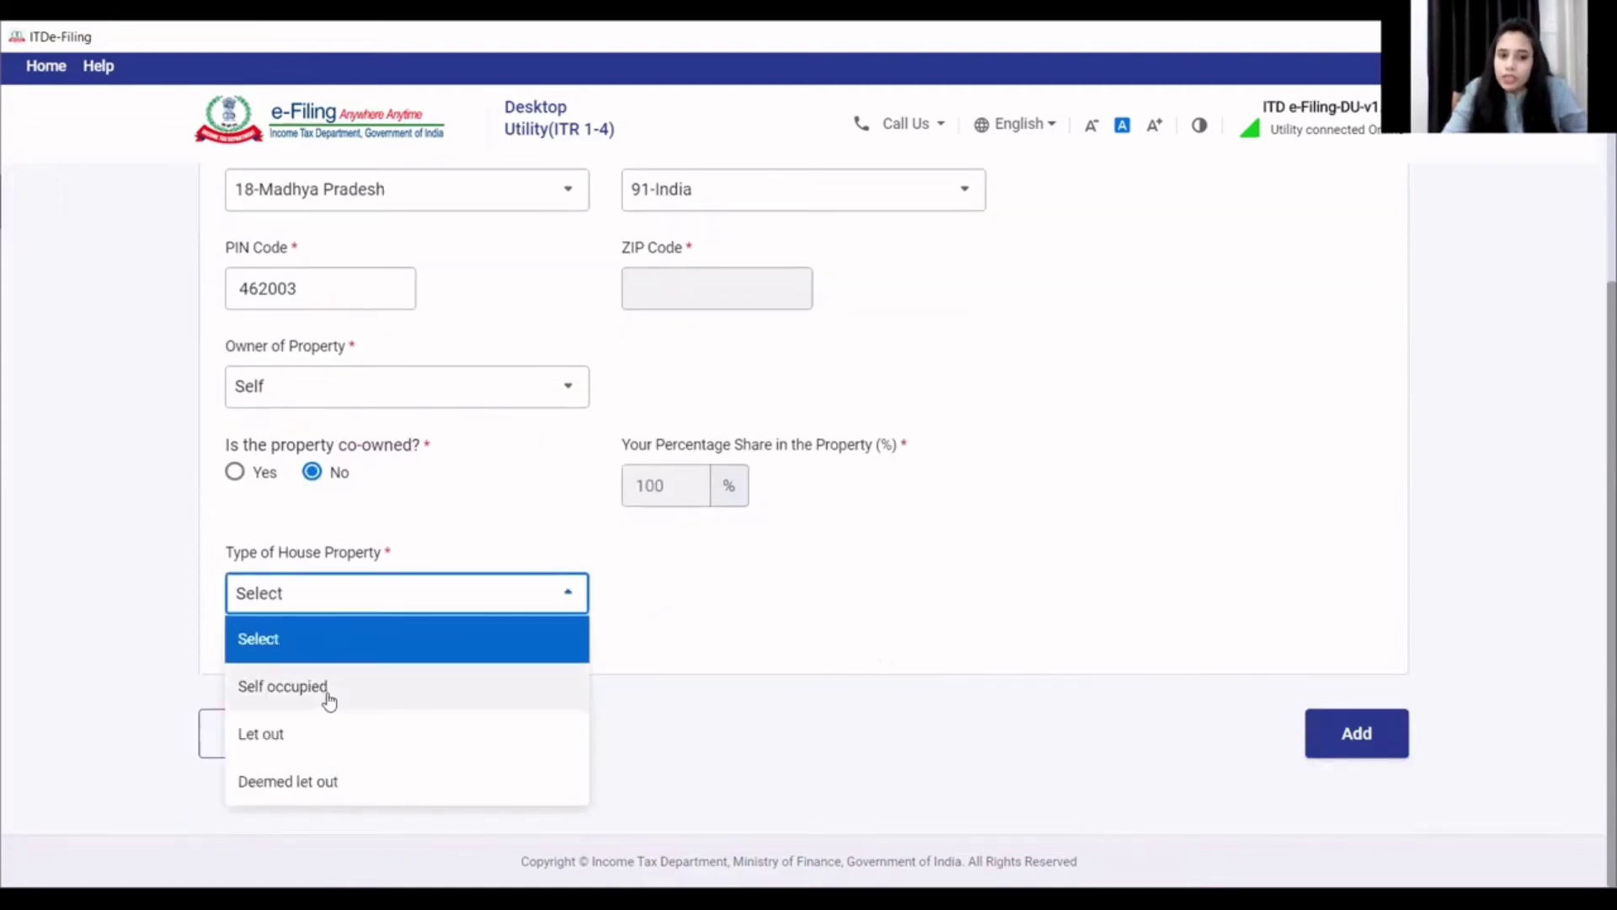
pyautogui.click(301, 748)
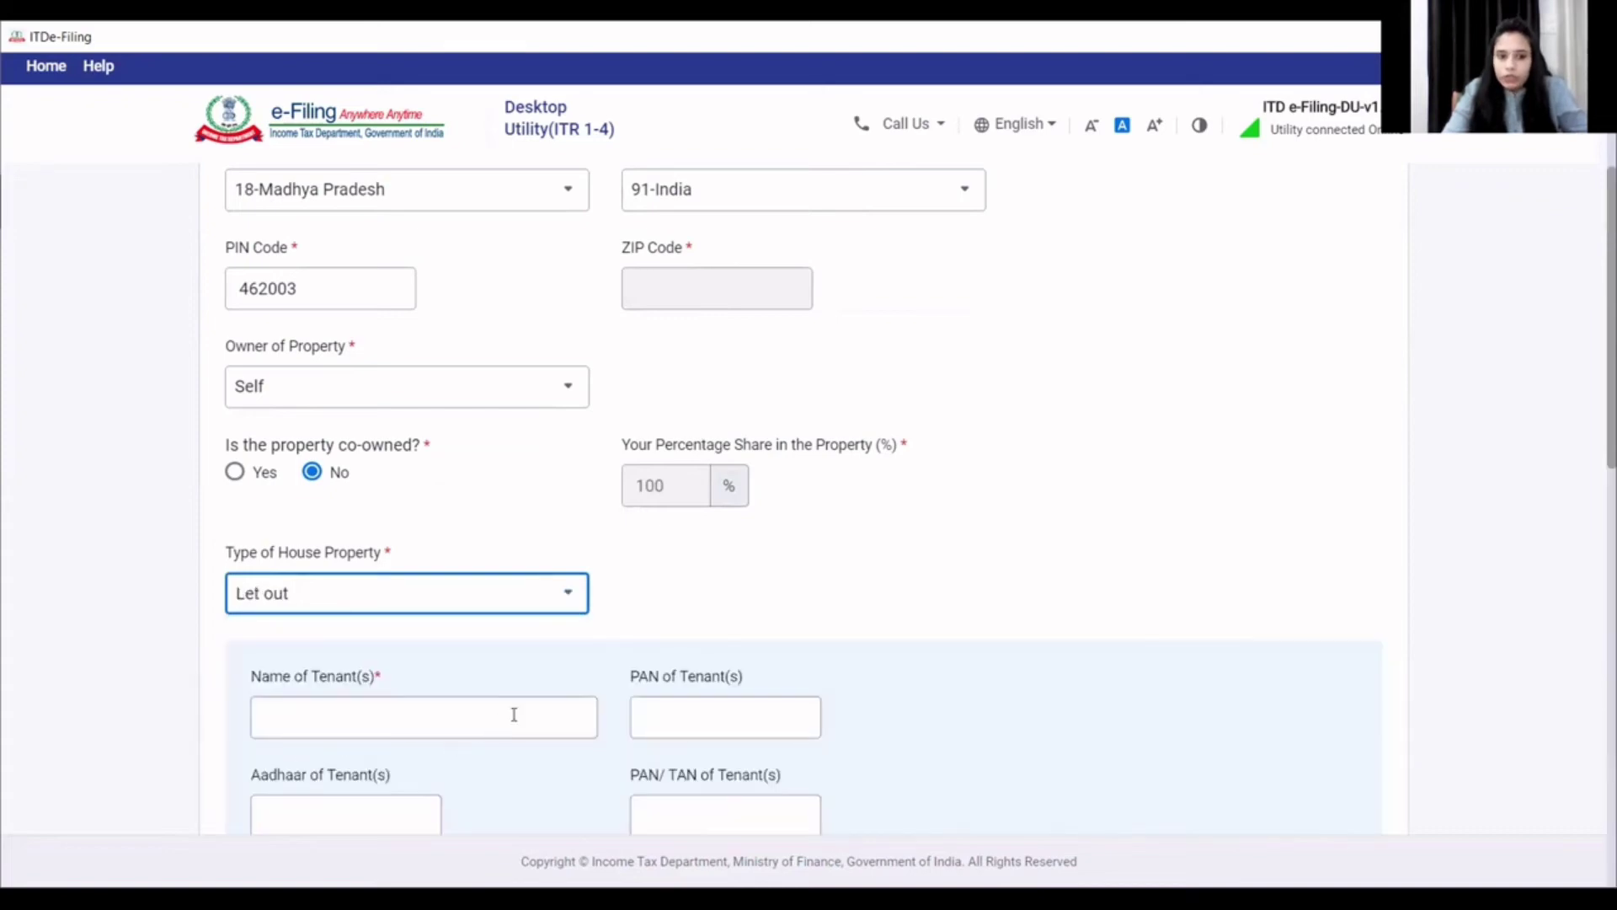
pyautogui.scroll(-2, 493, 712)
pyautogui.click(382, 513)
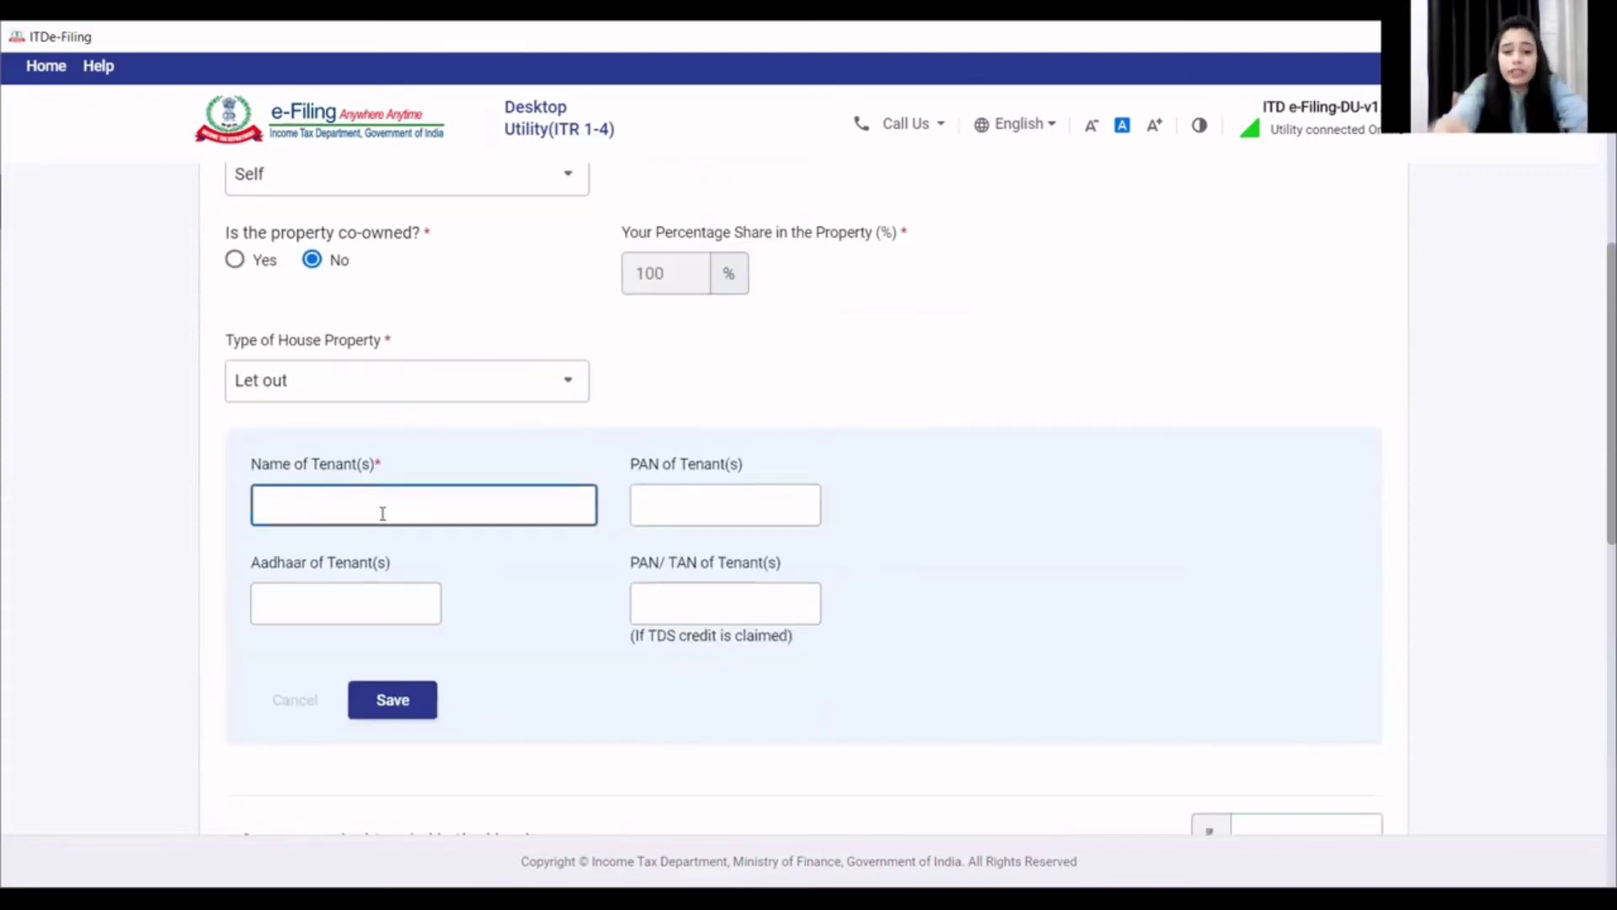
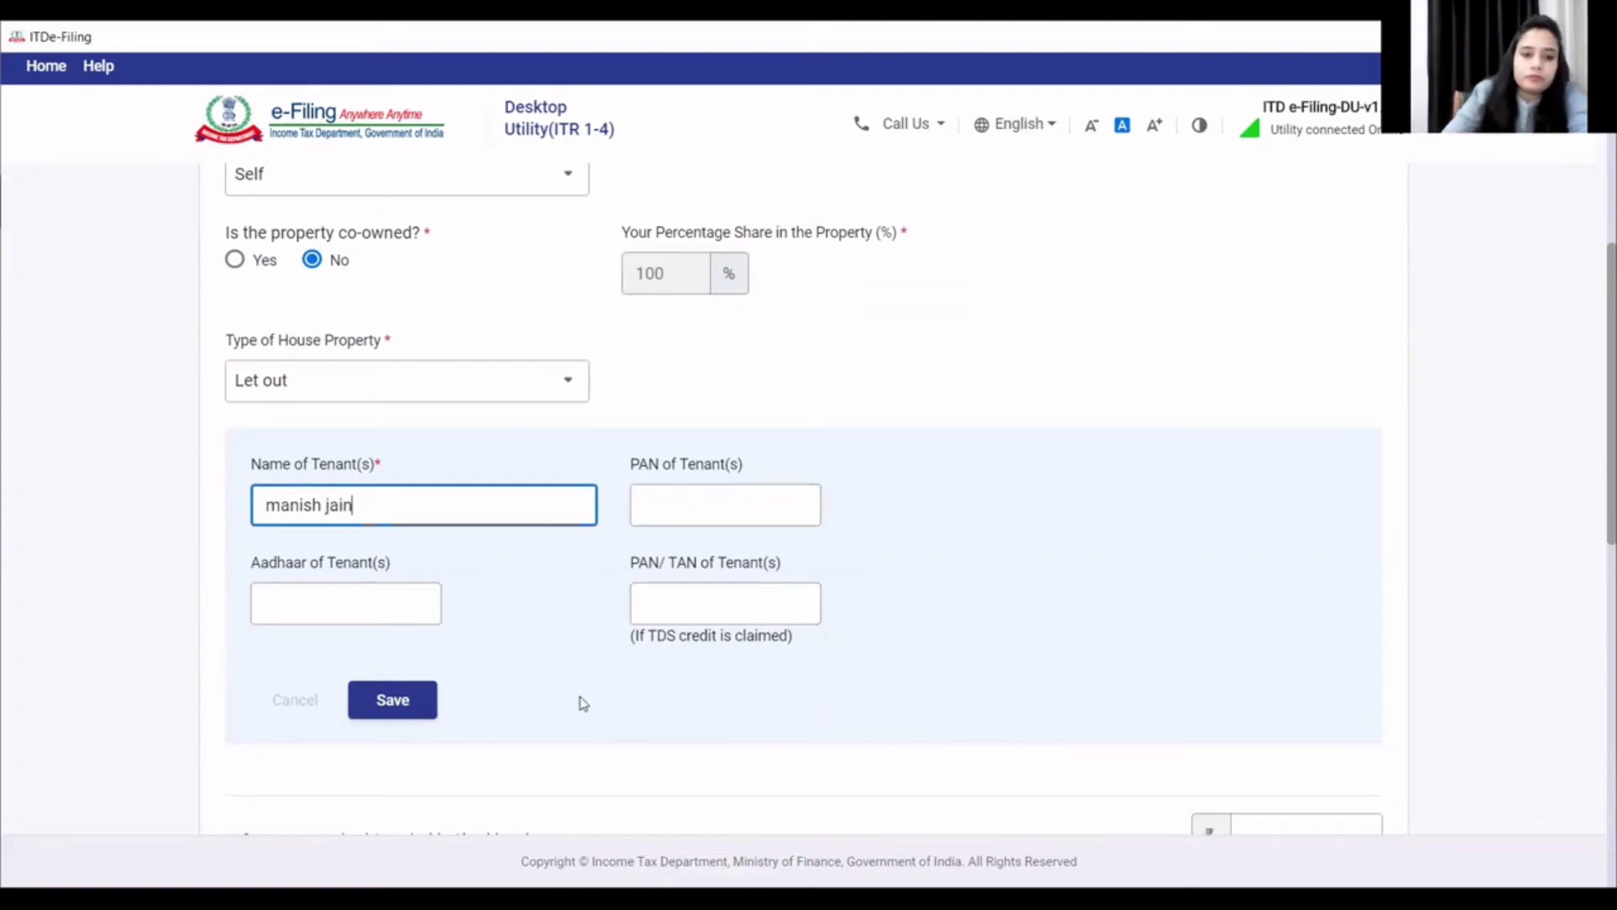
pyautogui.click(420, 713)
# - Enter 72,000 gross rent and 0 unrealised rent for the first property
pyautogui.scroll(-3, 472, 712)
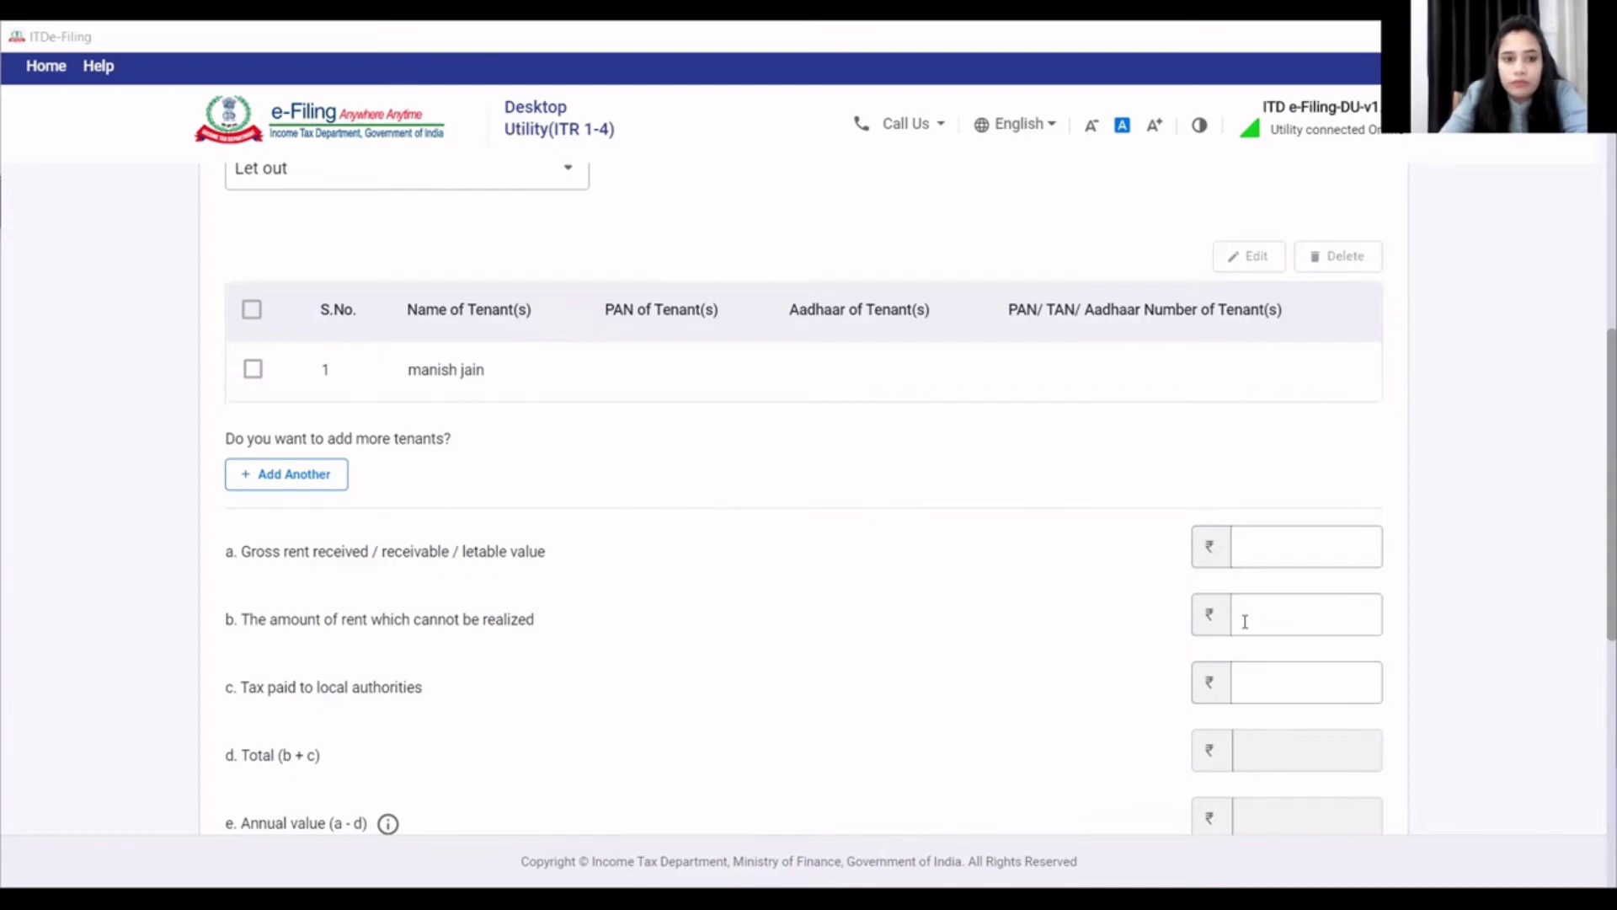
pyautogui.hotkey('alt', 'Tab')
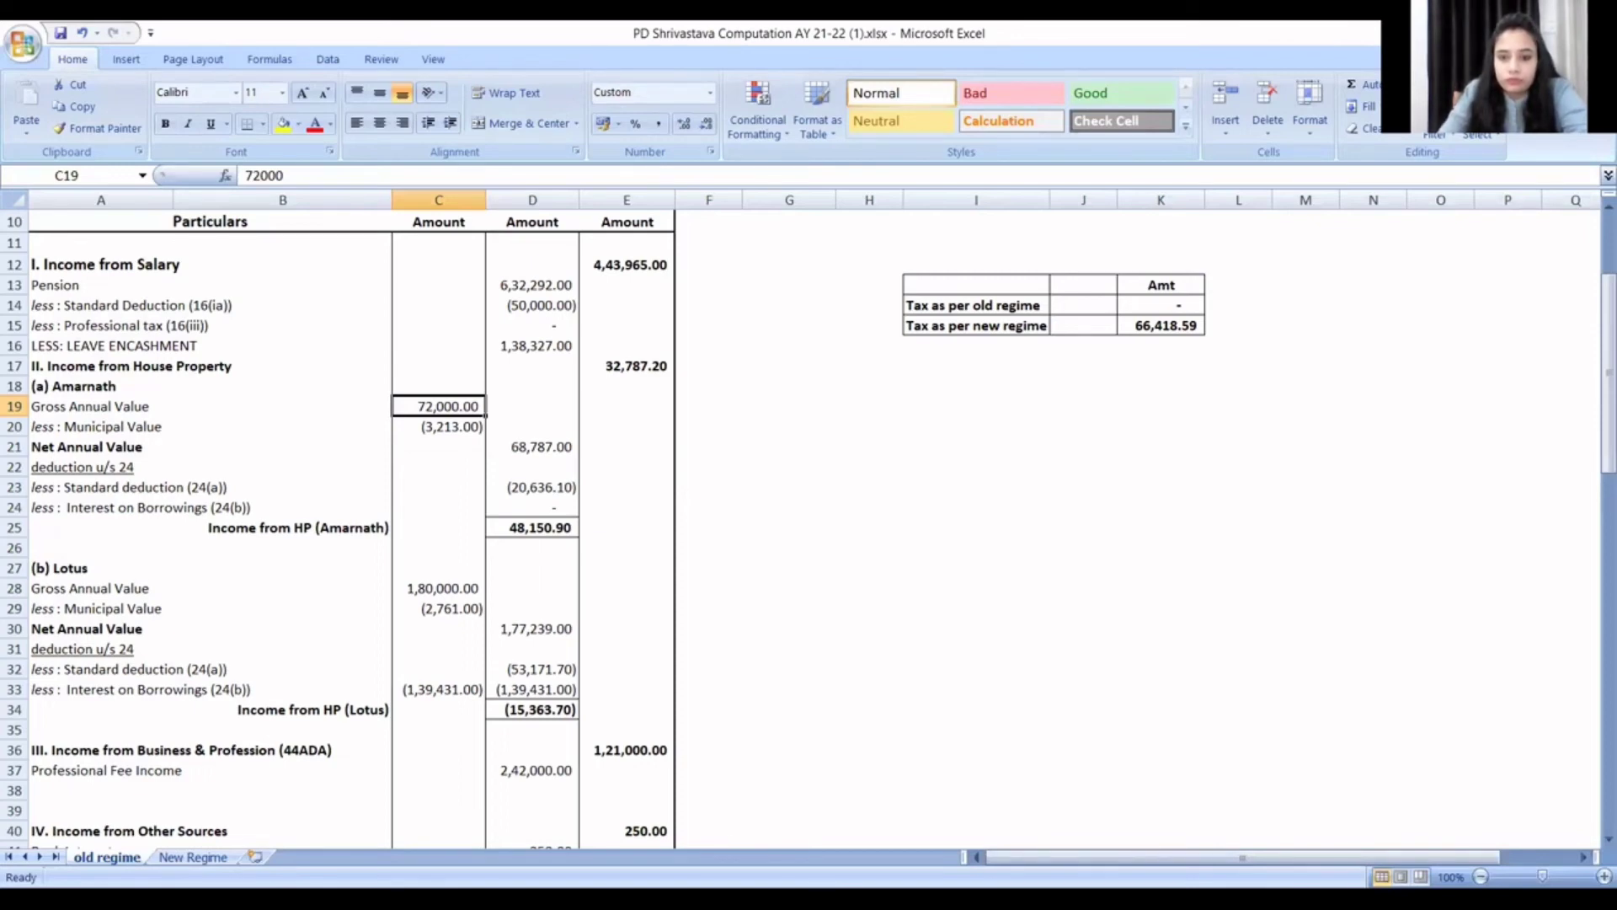
pyautogui.hotkey('alt', 'Tab')
pyautogui.write('72000')
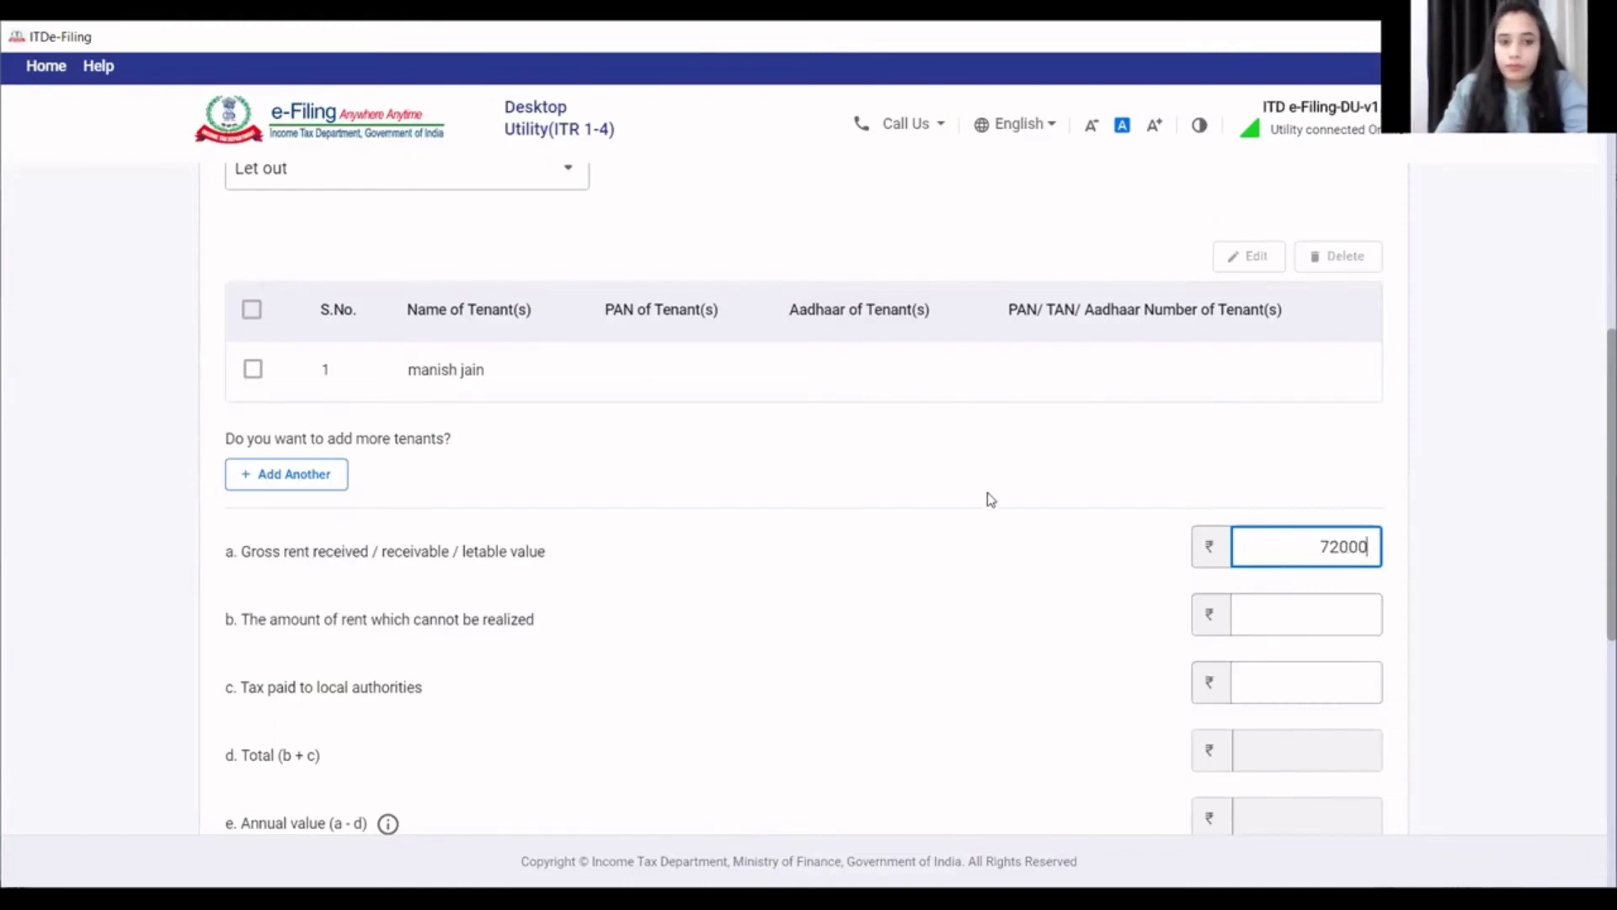
pyautogui.click(1358, 643)
pyautogui.click(1328, 617)
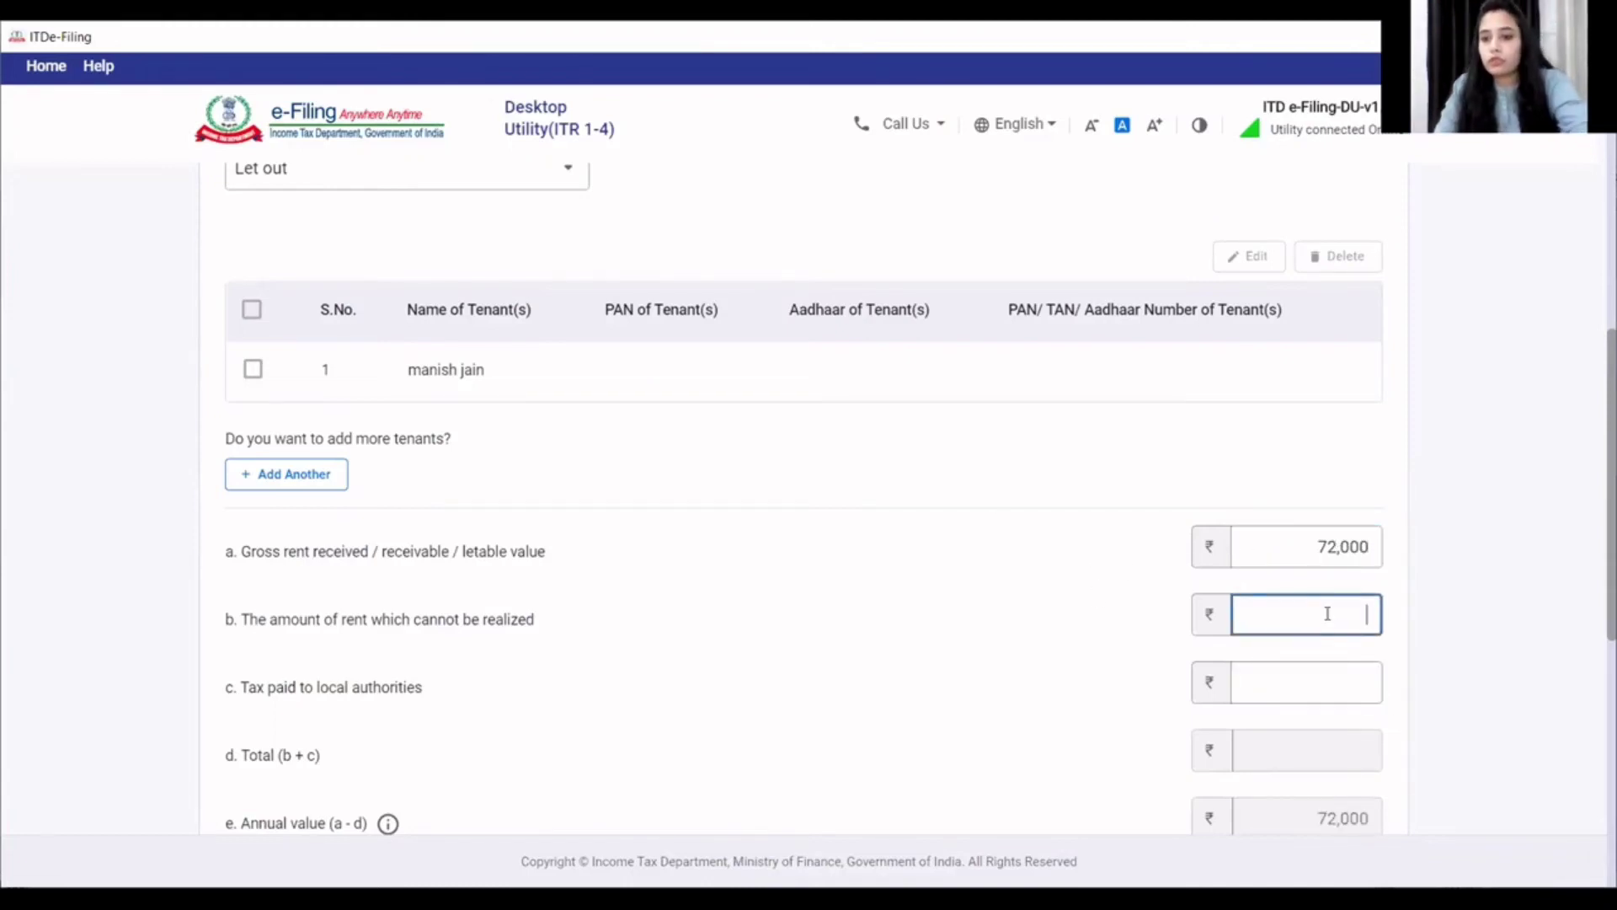
pyautogui.write('0')
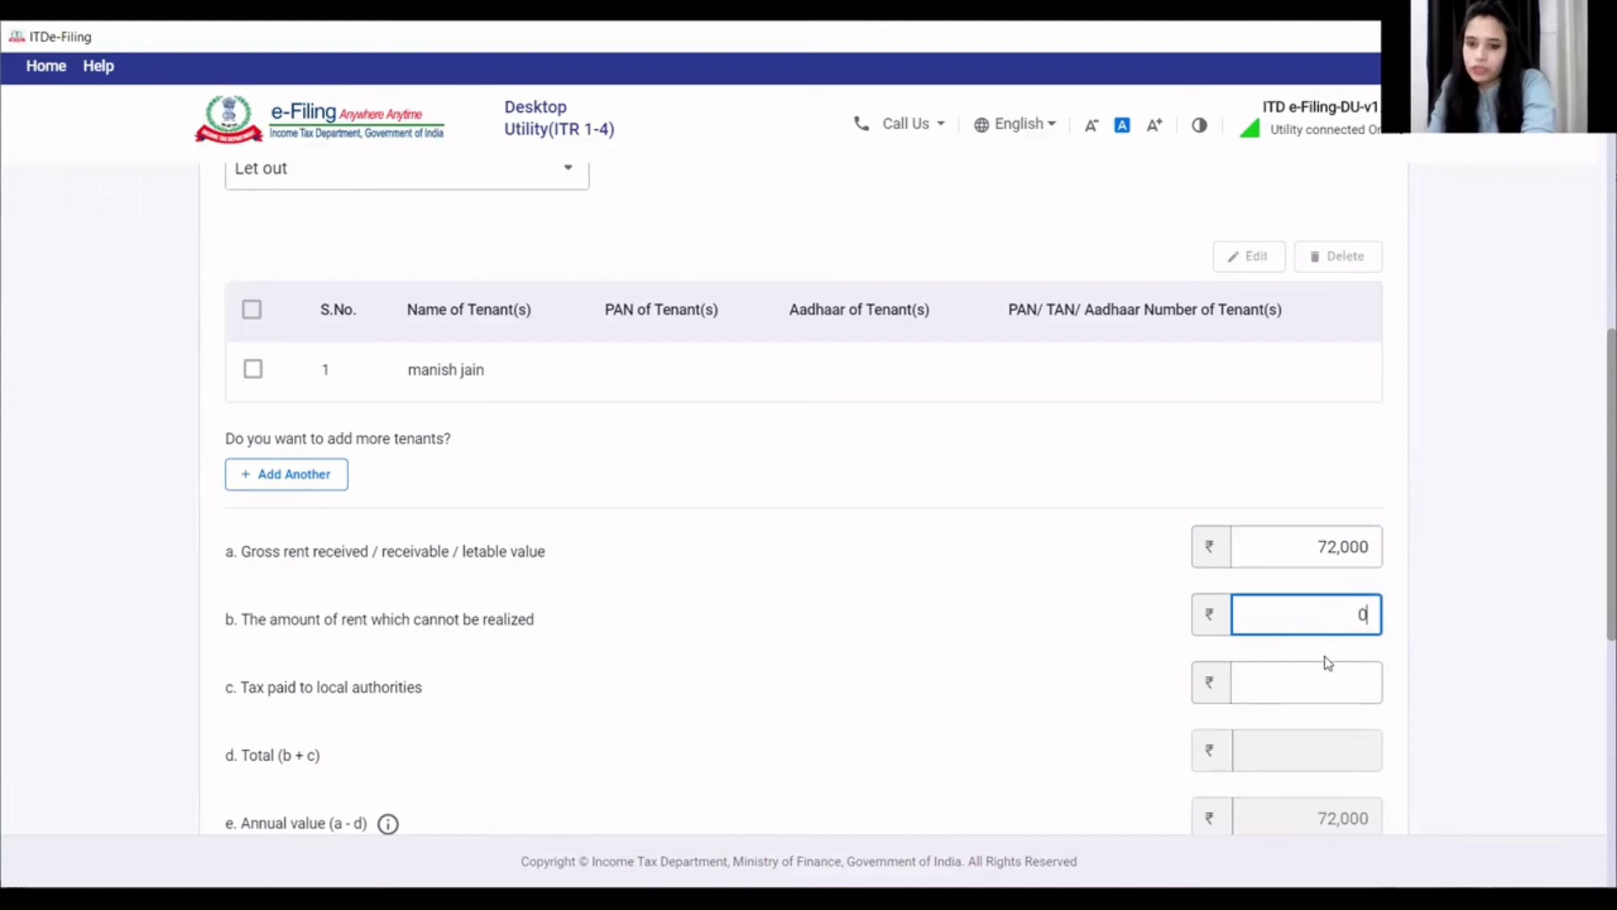
# - Enter 3,213 tax paid to local authorities and add House Property 1
pyautogui.click(1311, 690)
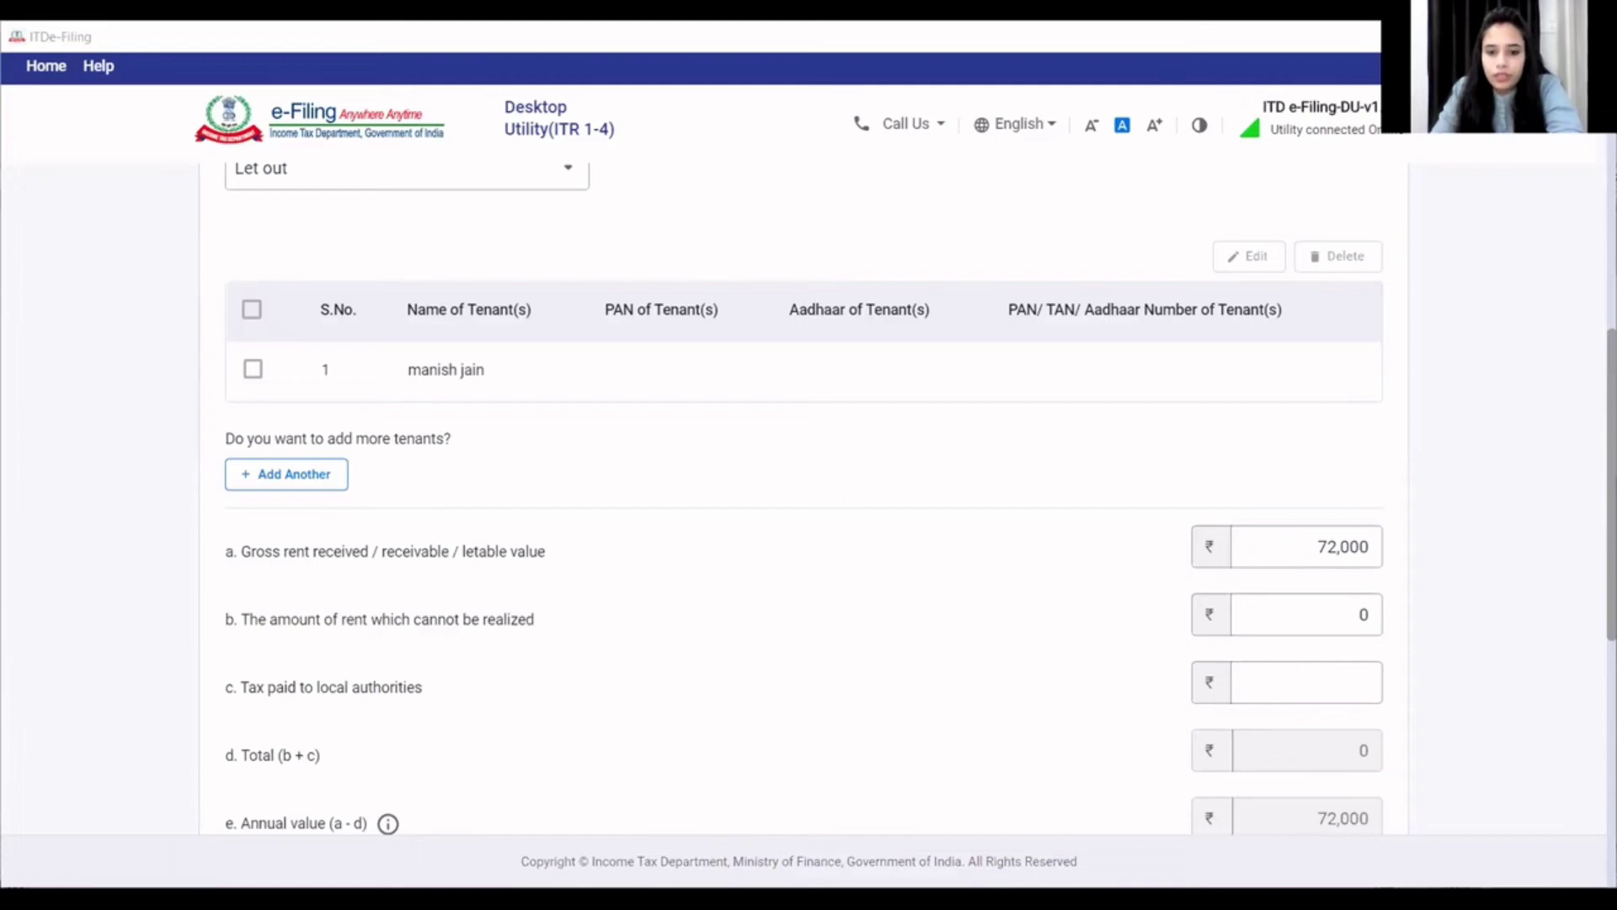
pyautogui.hotkey('alt', 'Tab')
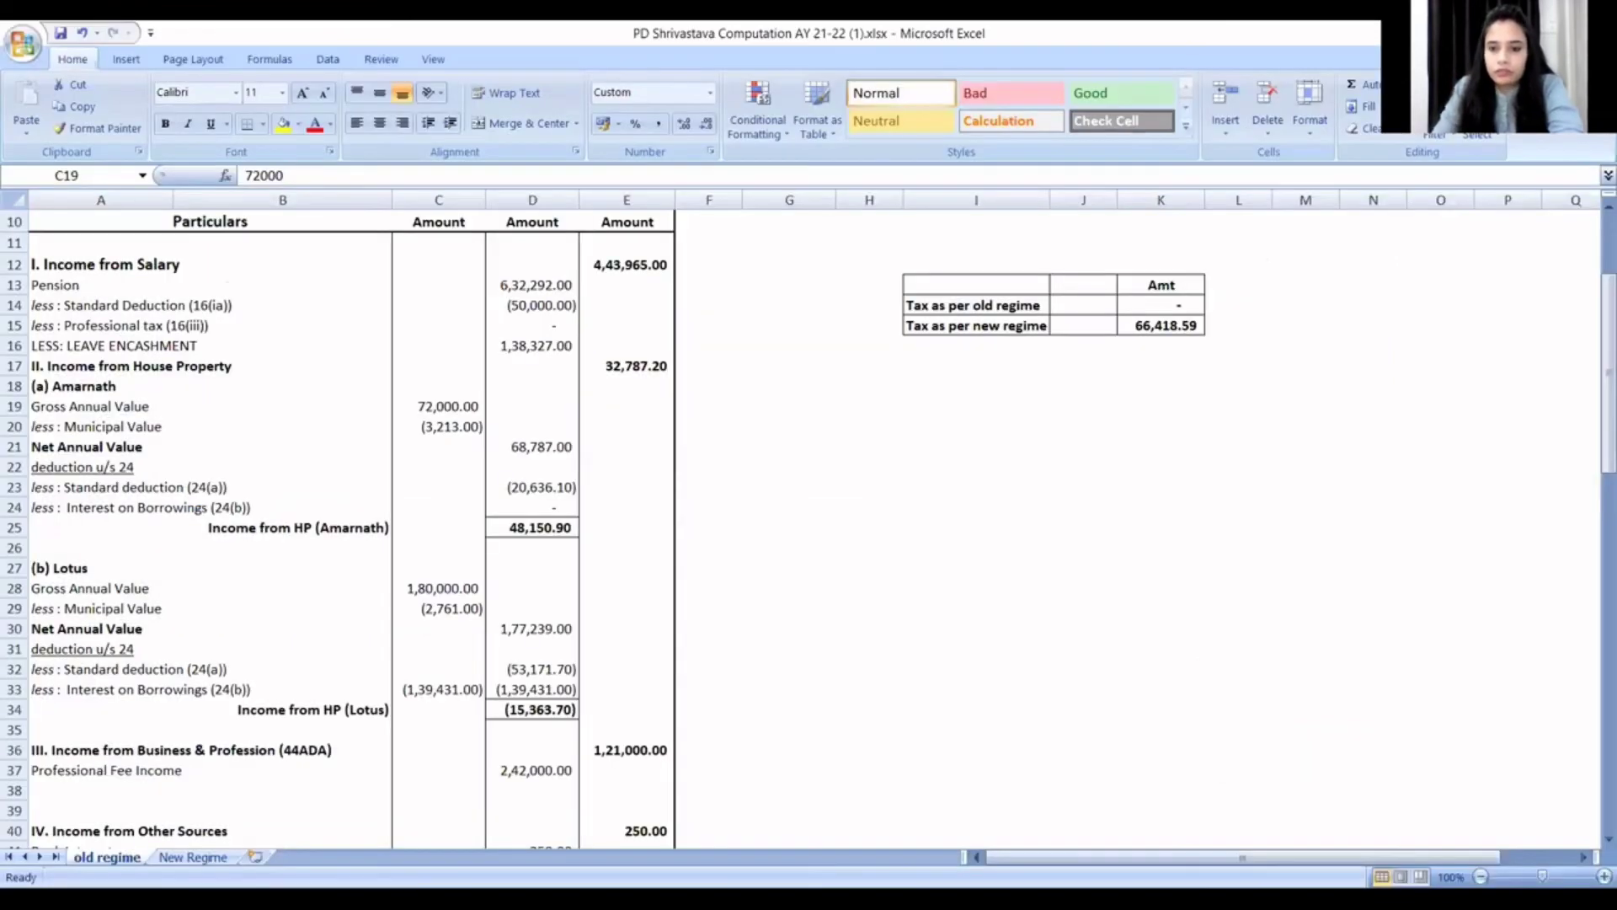
pyautogui.hotkey('alt', 'Tab')
pyautogui.click(1304, 670)
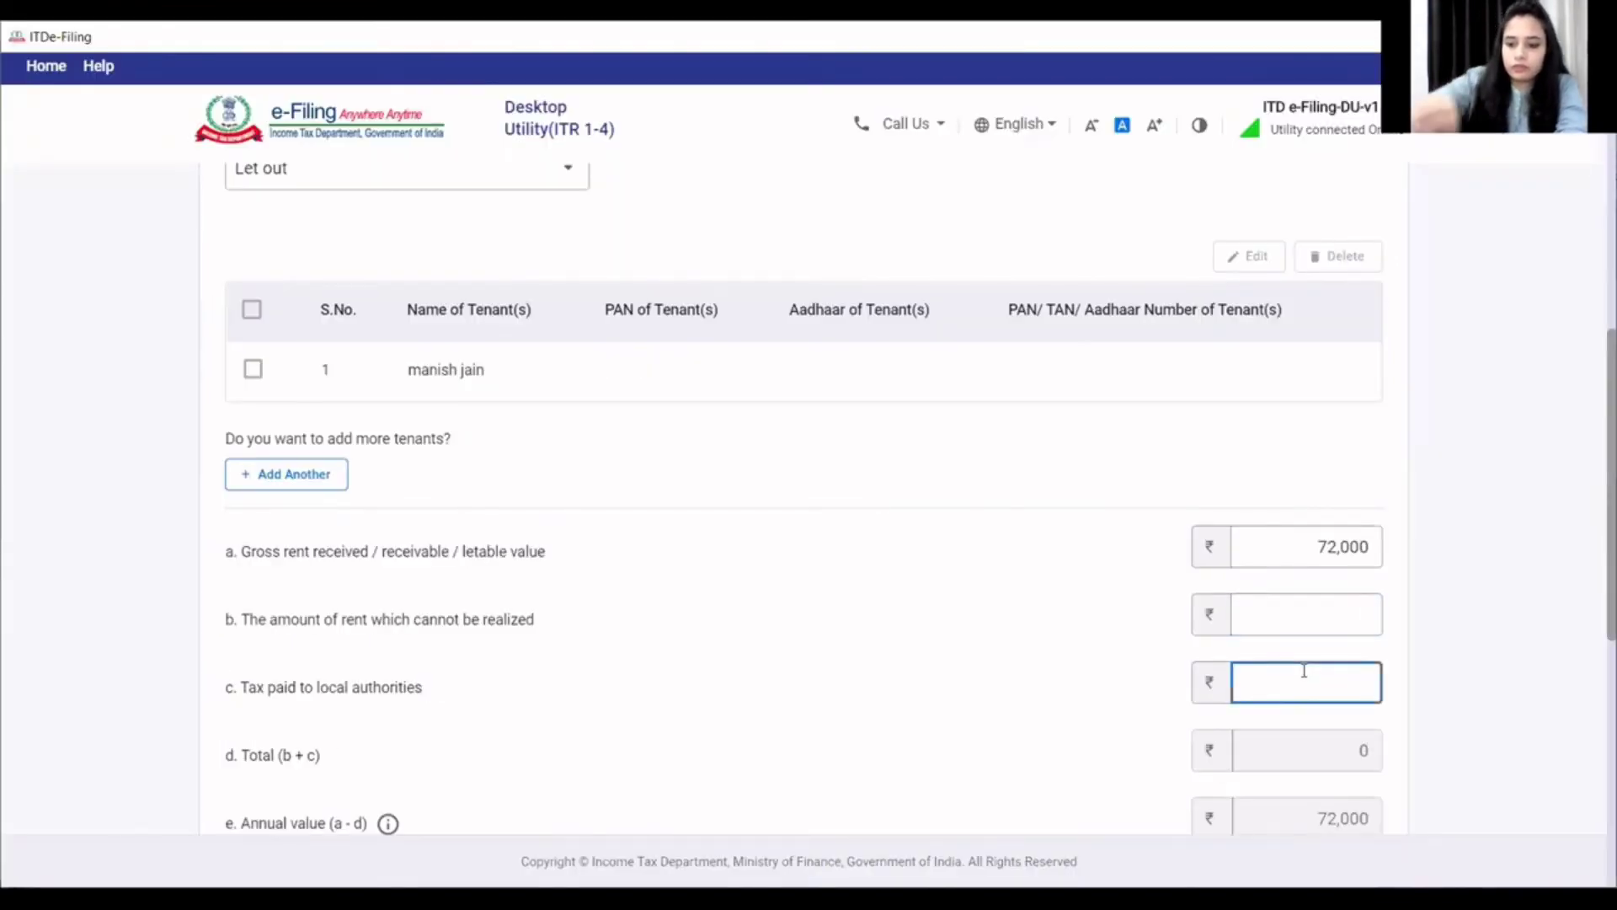
pyautogui.write('3213')
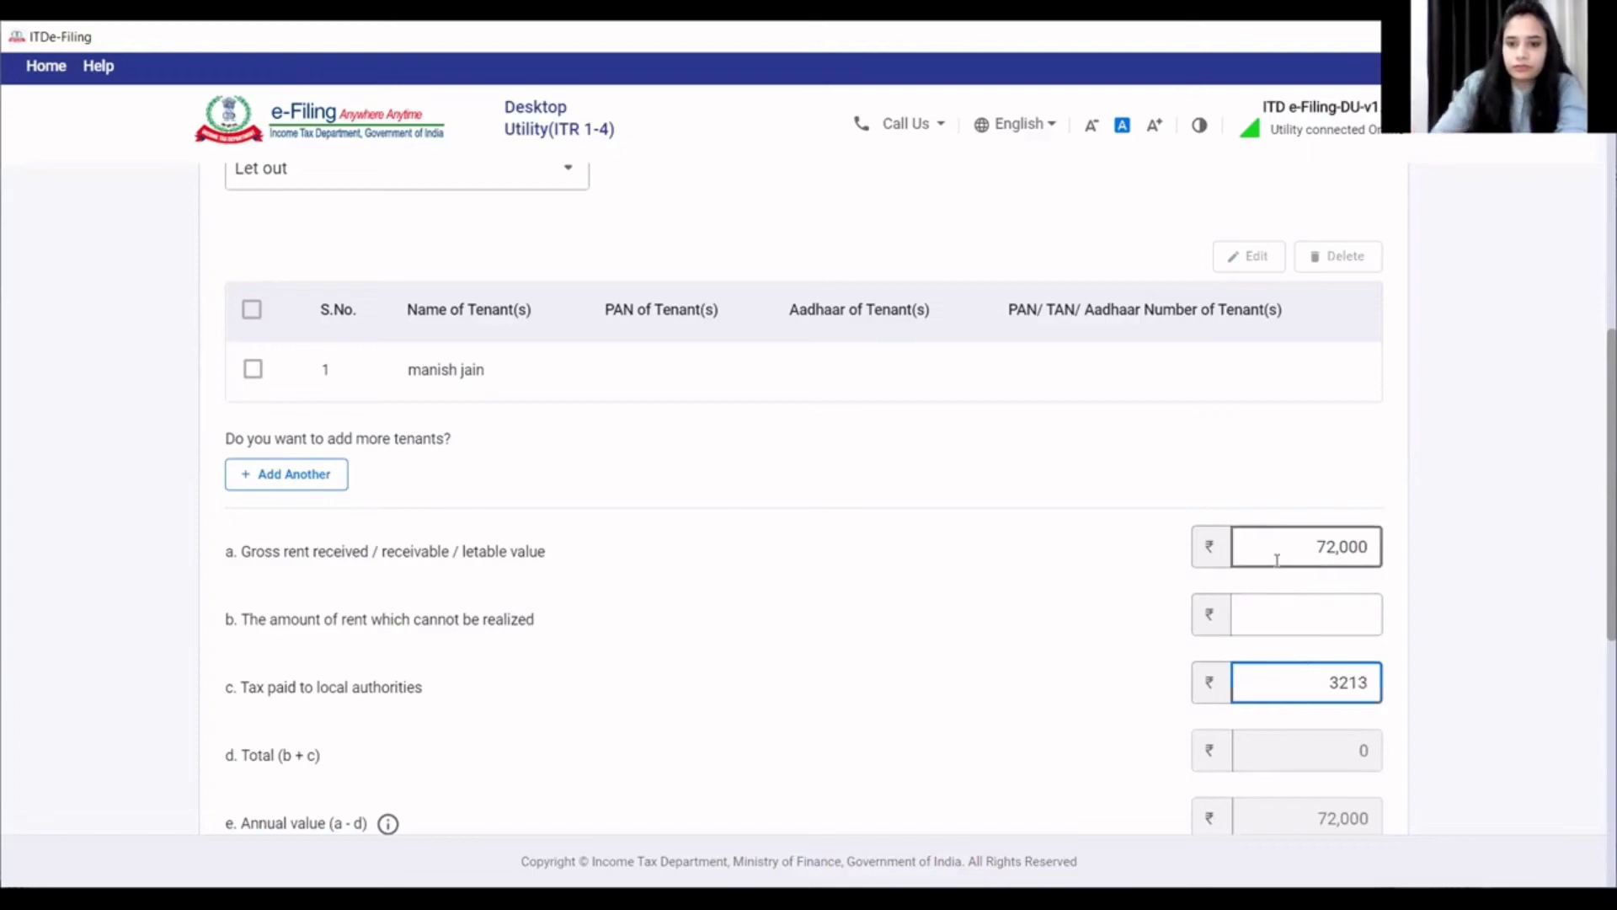
pyautogui.scroll(-6, 1086, 577)
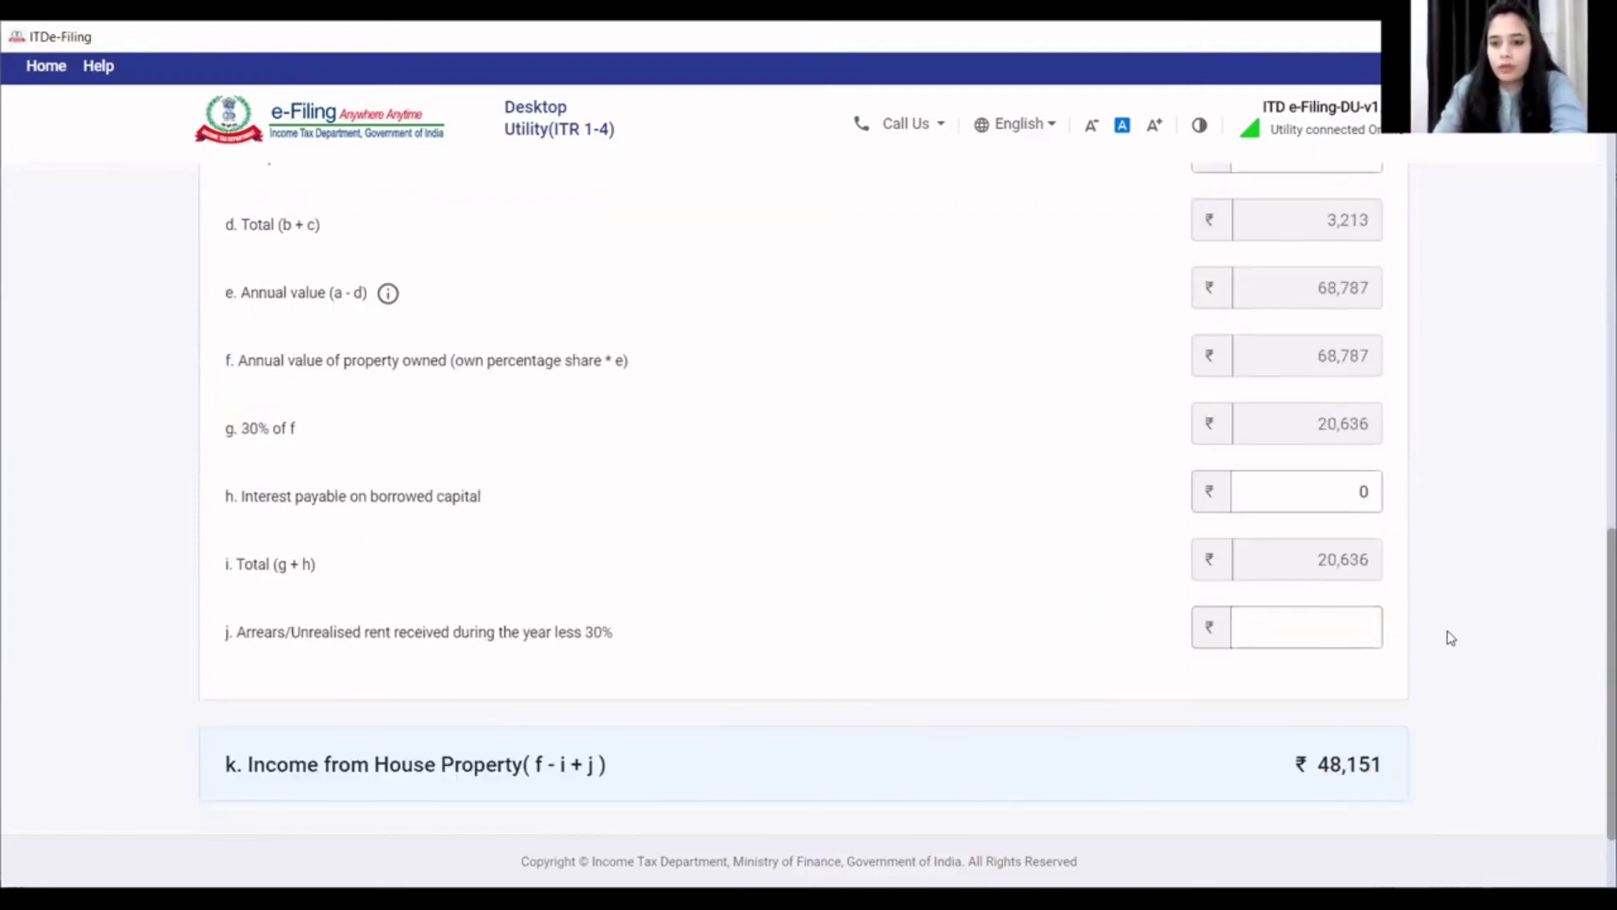
pyautogui.scroll(-2, 1447, 632)
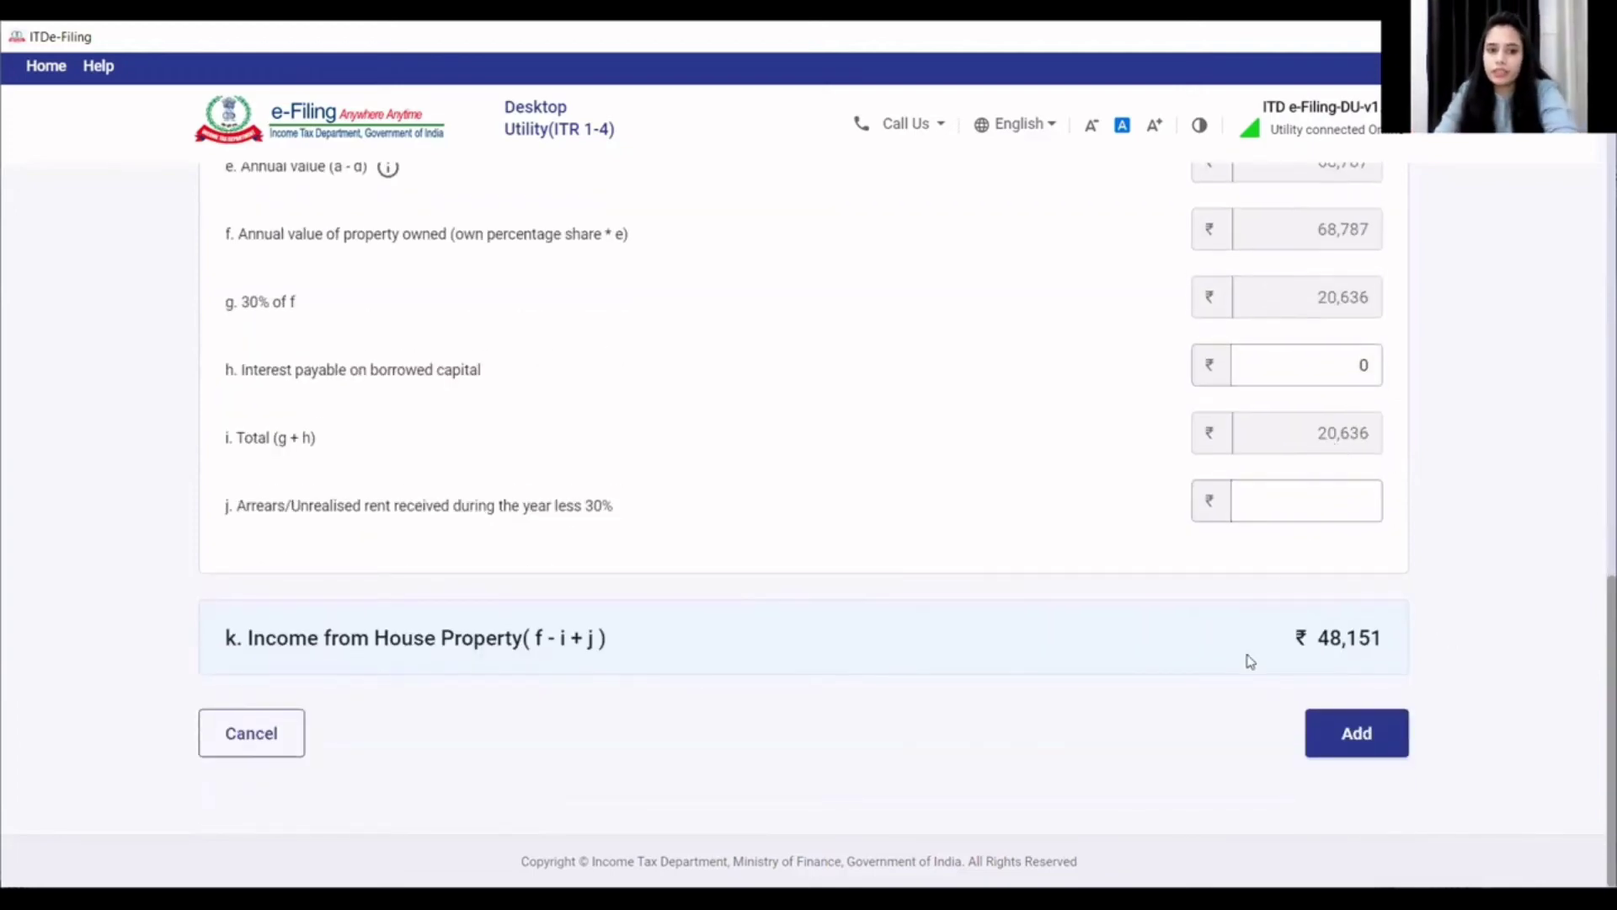
pyautogui.click(1327, 731)
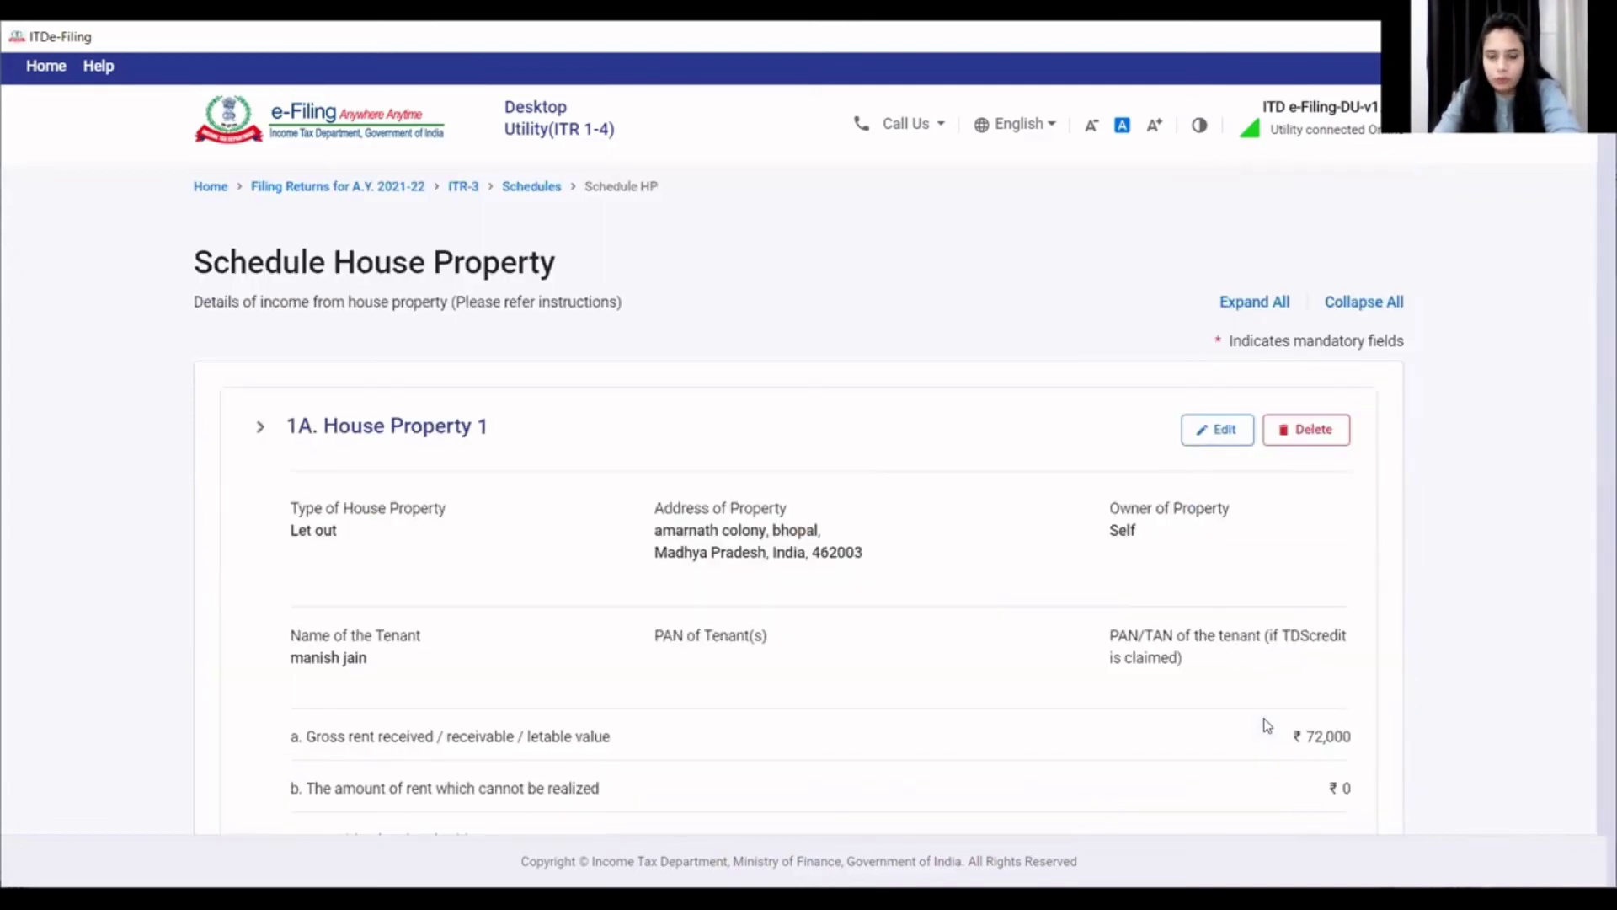
# - Add another house property and enter its address and town
pyautogui.scroll(-10, 1074, 658)
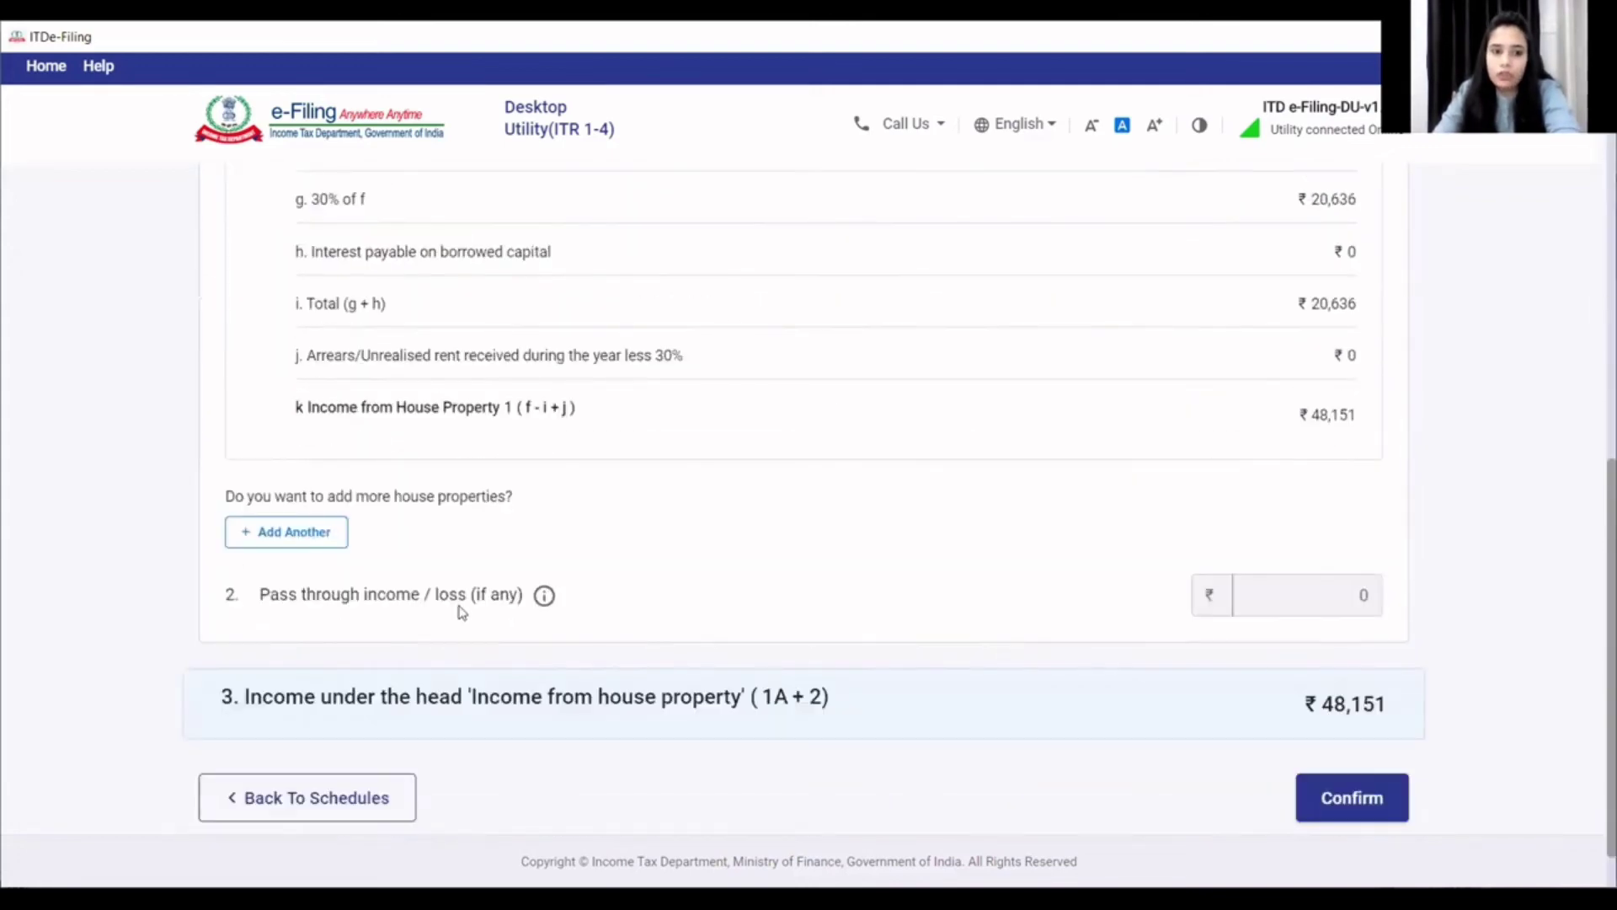
pyautogui.click(322, 537)
pyautogui.click(362, 400)
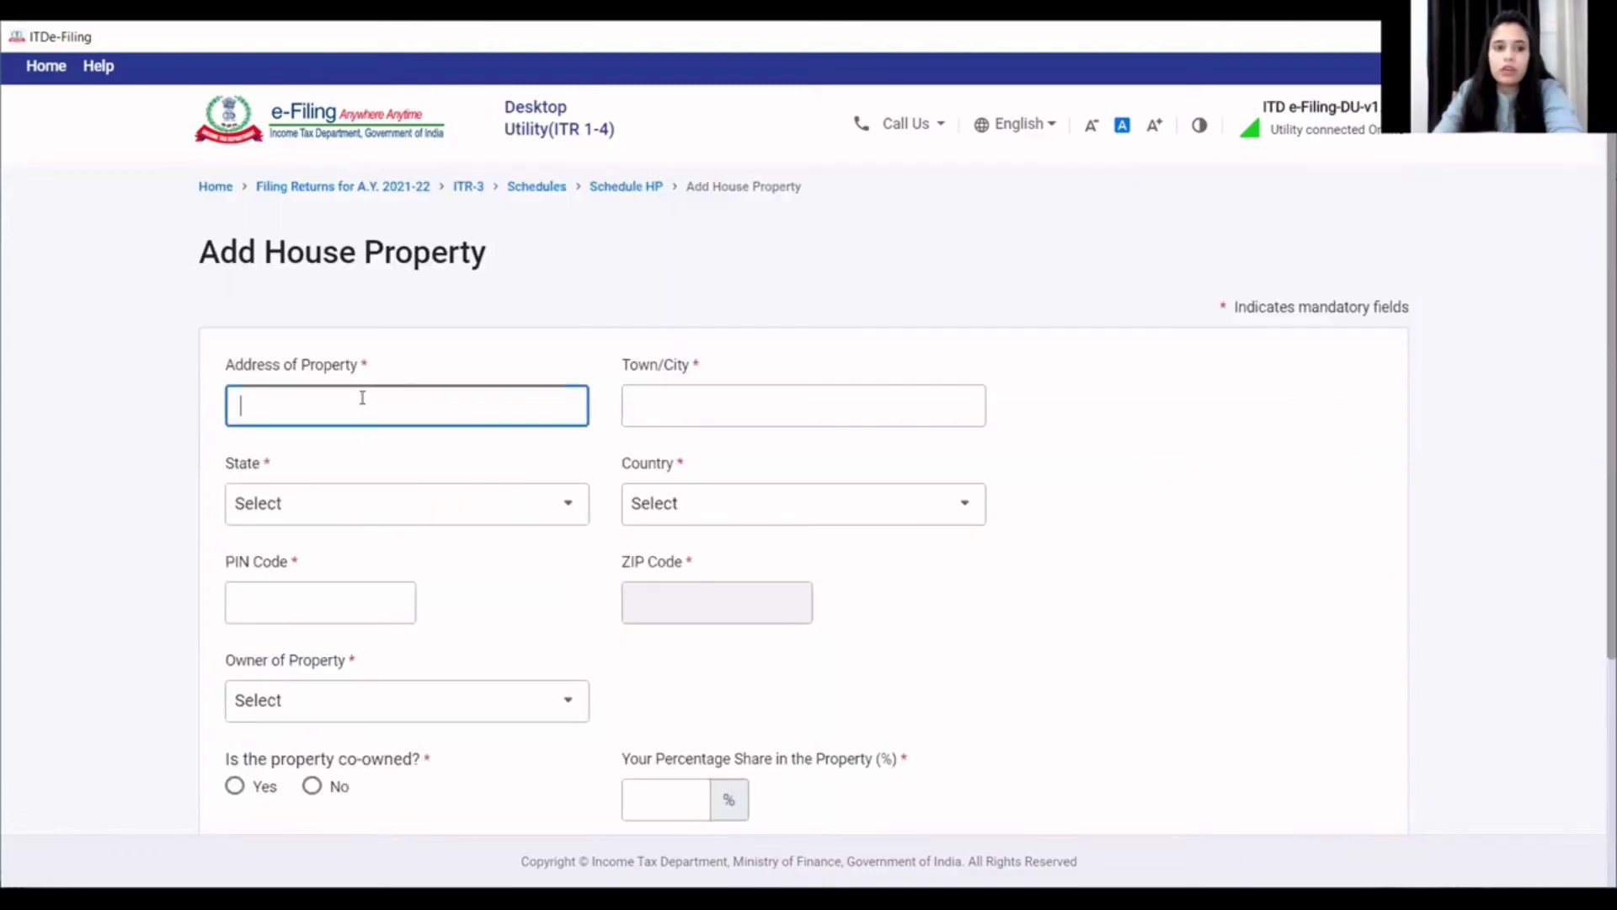
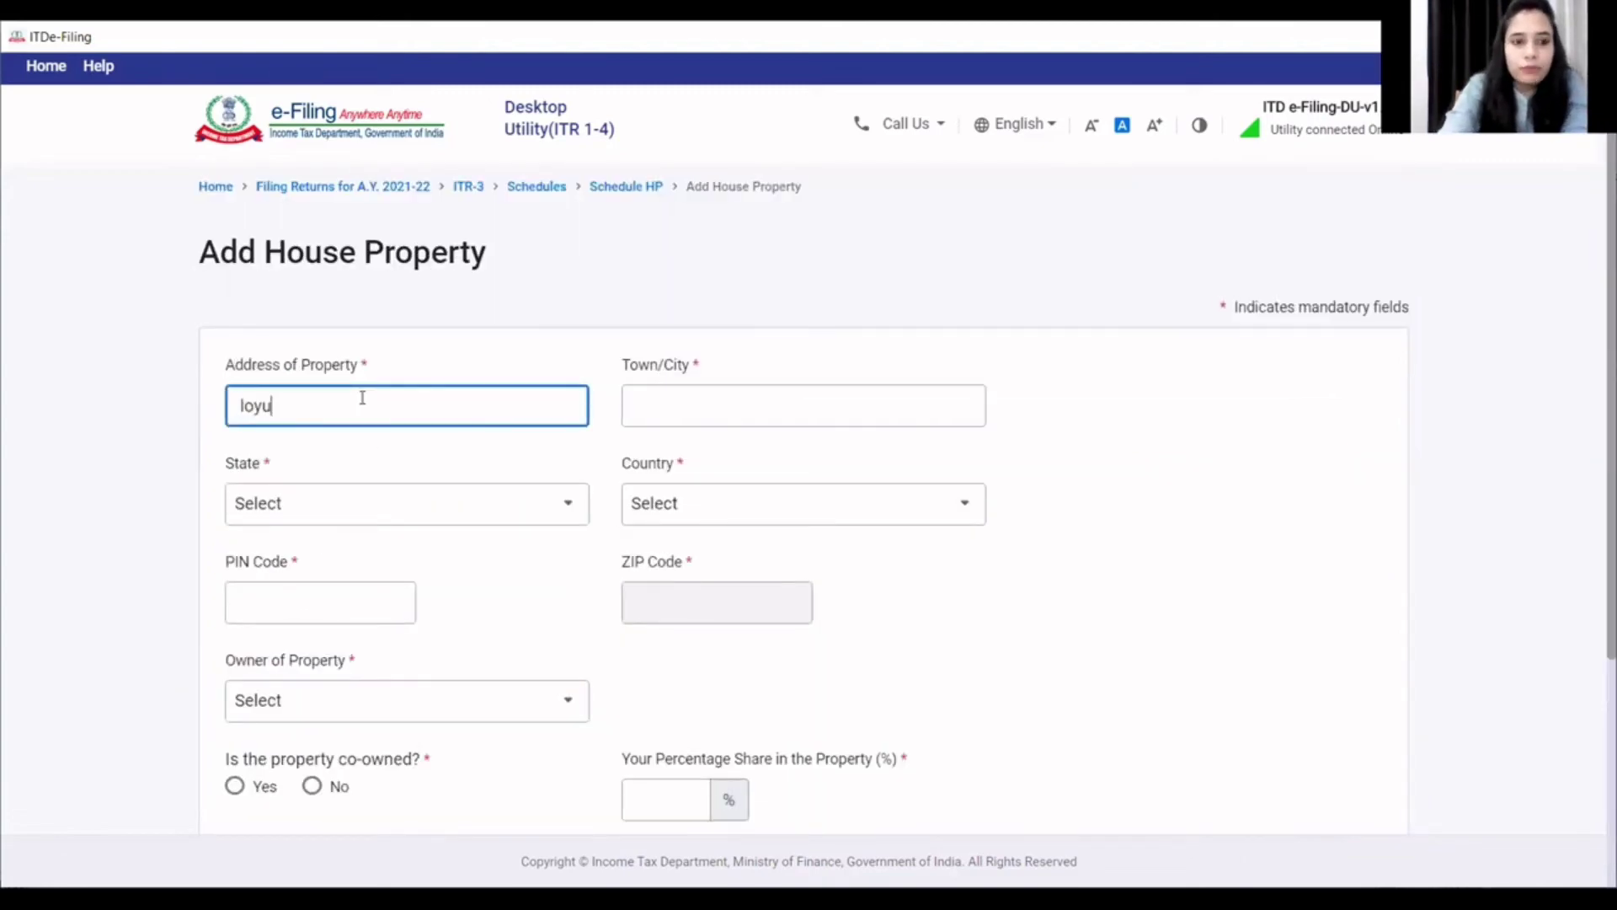
pyautogui.click(714, 416)
pyautogui.write('bhopal')
# - Set the second property's state to Madhya Pradesh and enter its PIN code
pyautogui.click(537, 497)
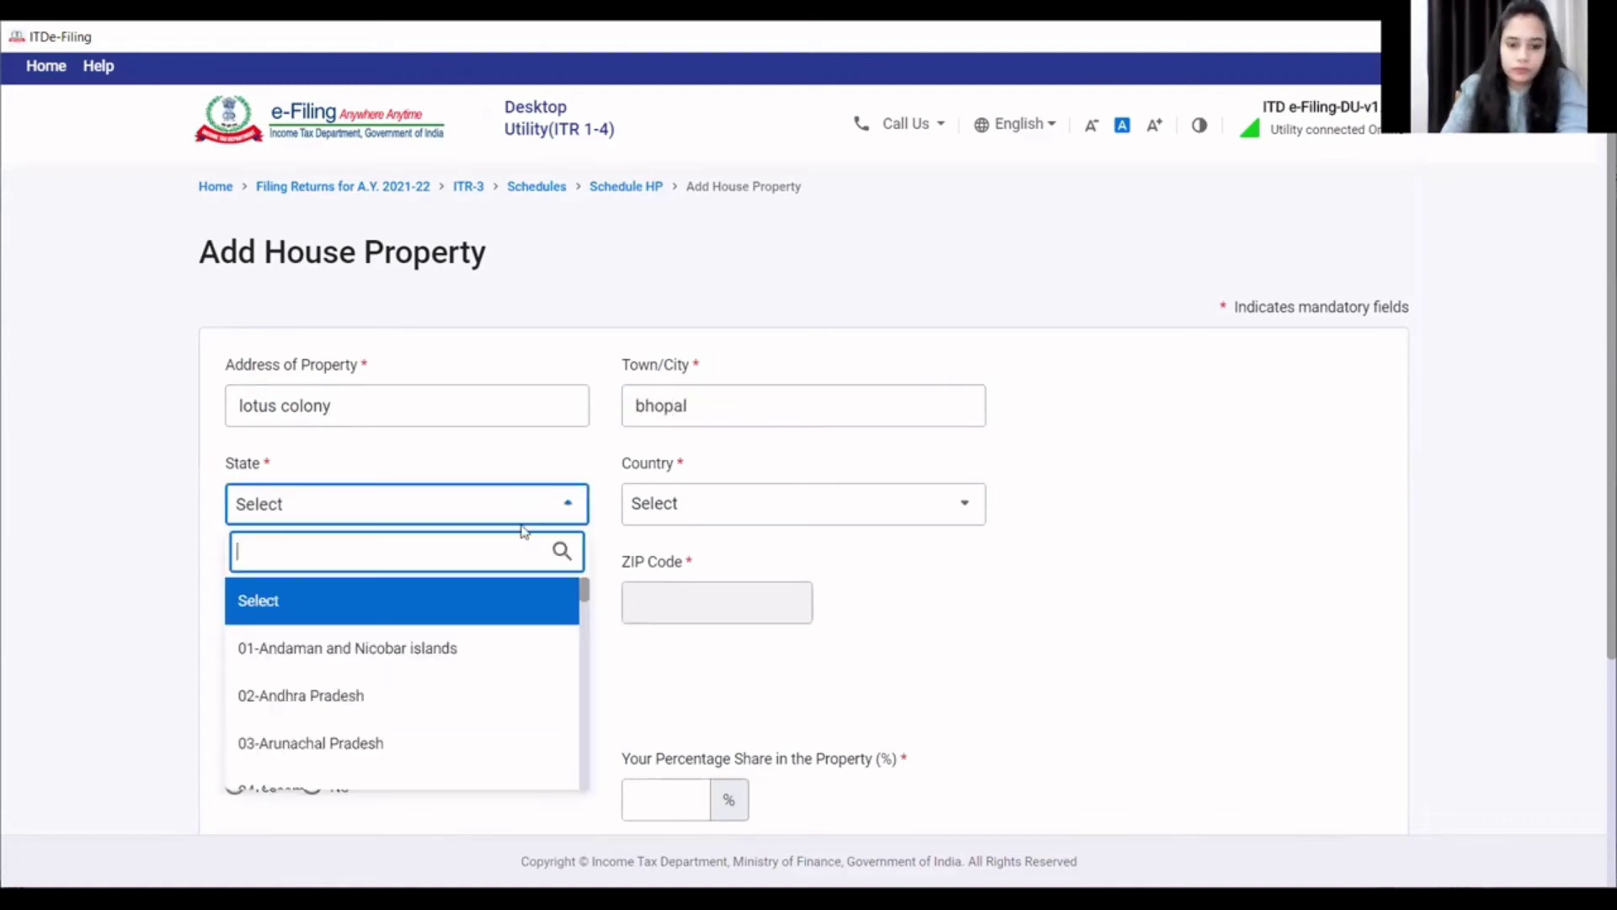
pyautogui.write('m')
pyautogui.scroll(-3, 391, 642)
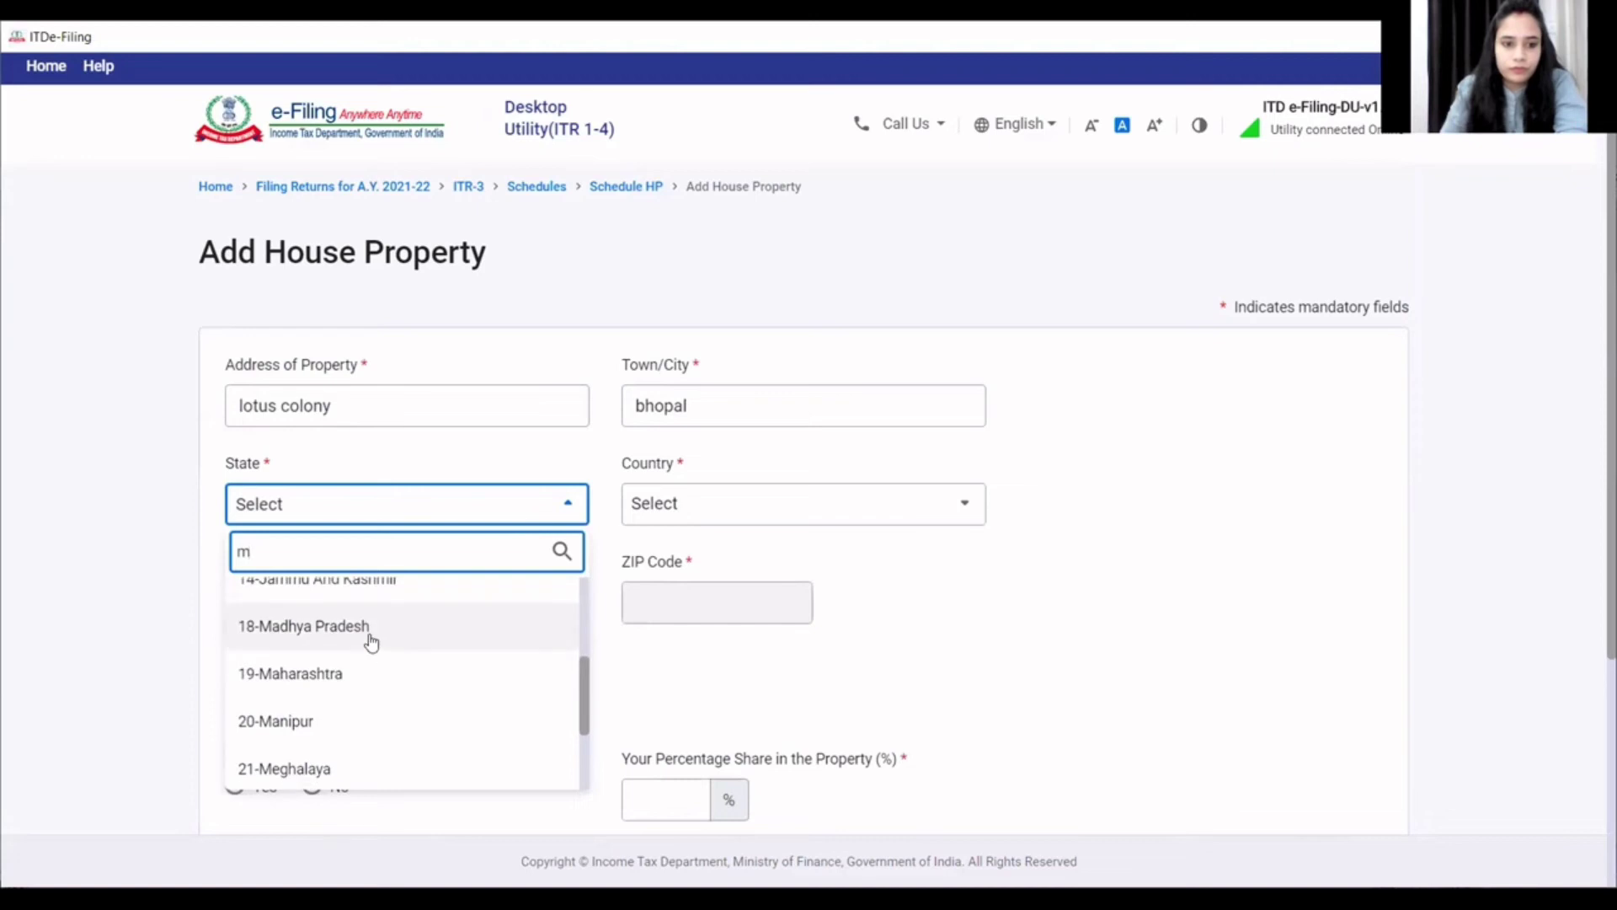
pyautogui.click(371, 640)
pyautogui.click(379, 600)
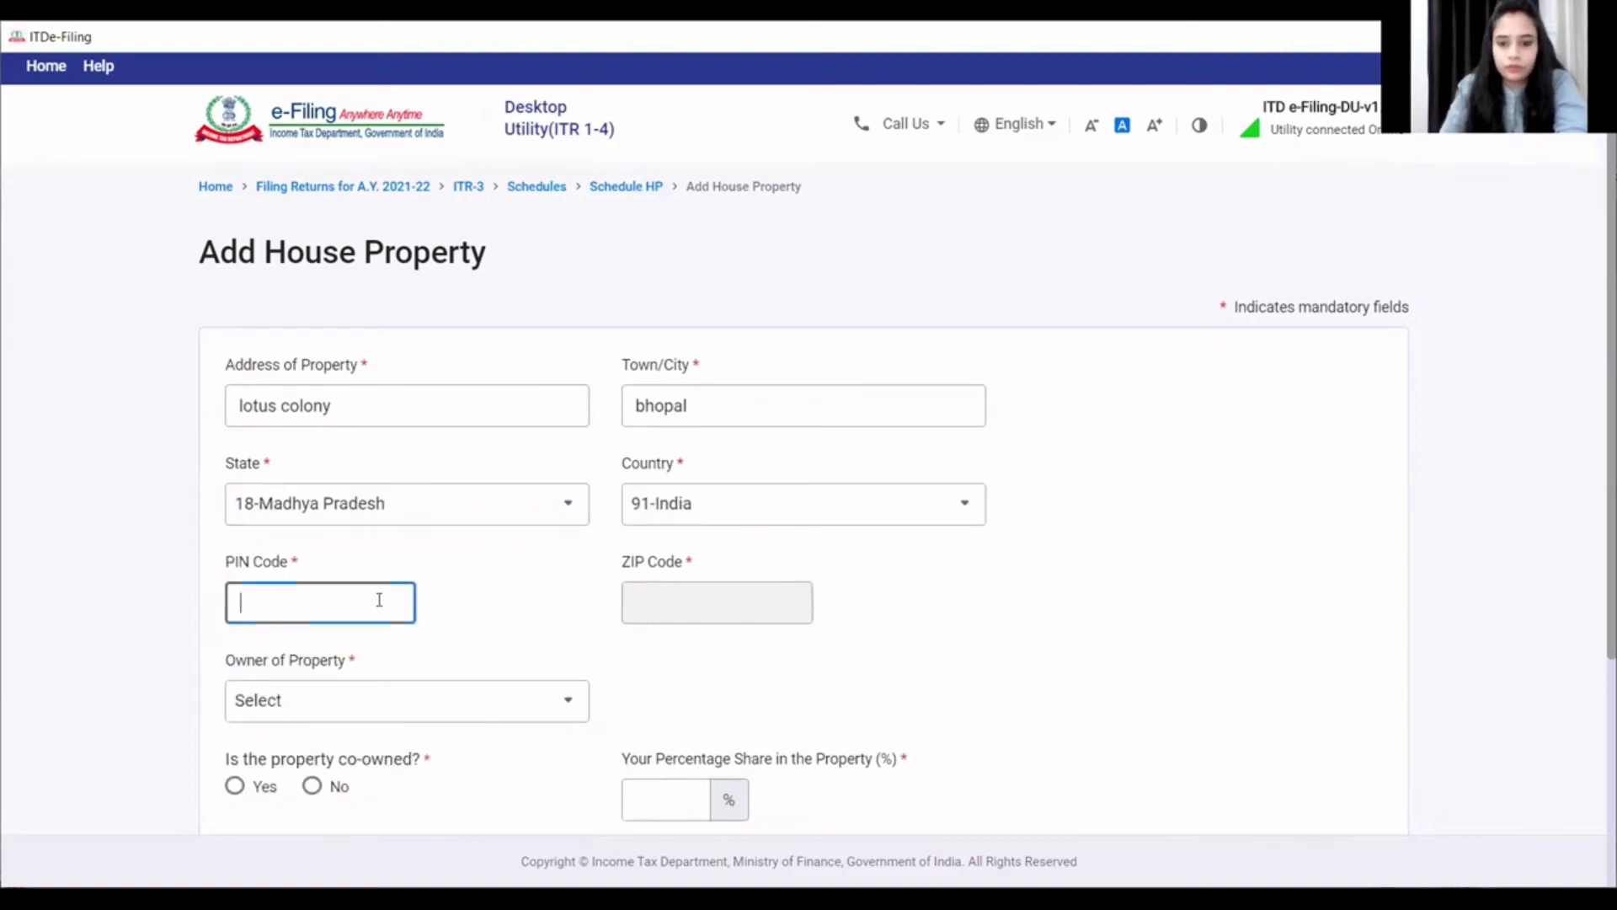
pyautogui.write('462001')
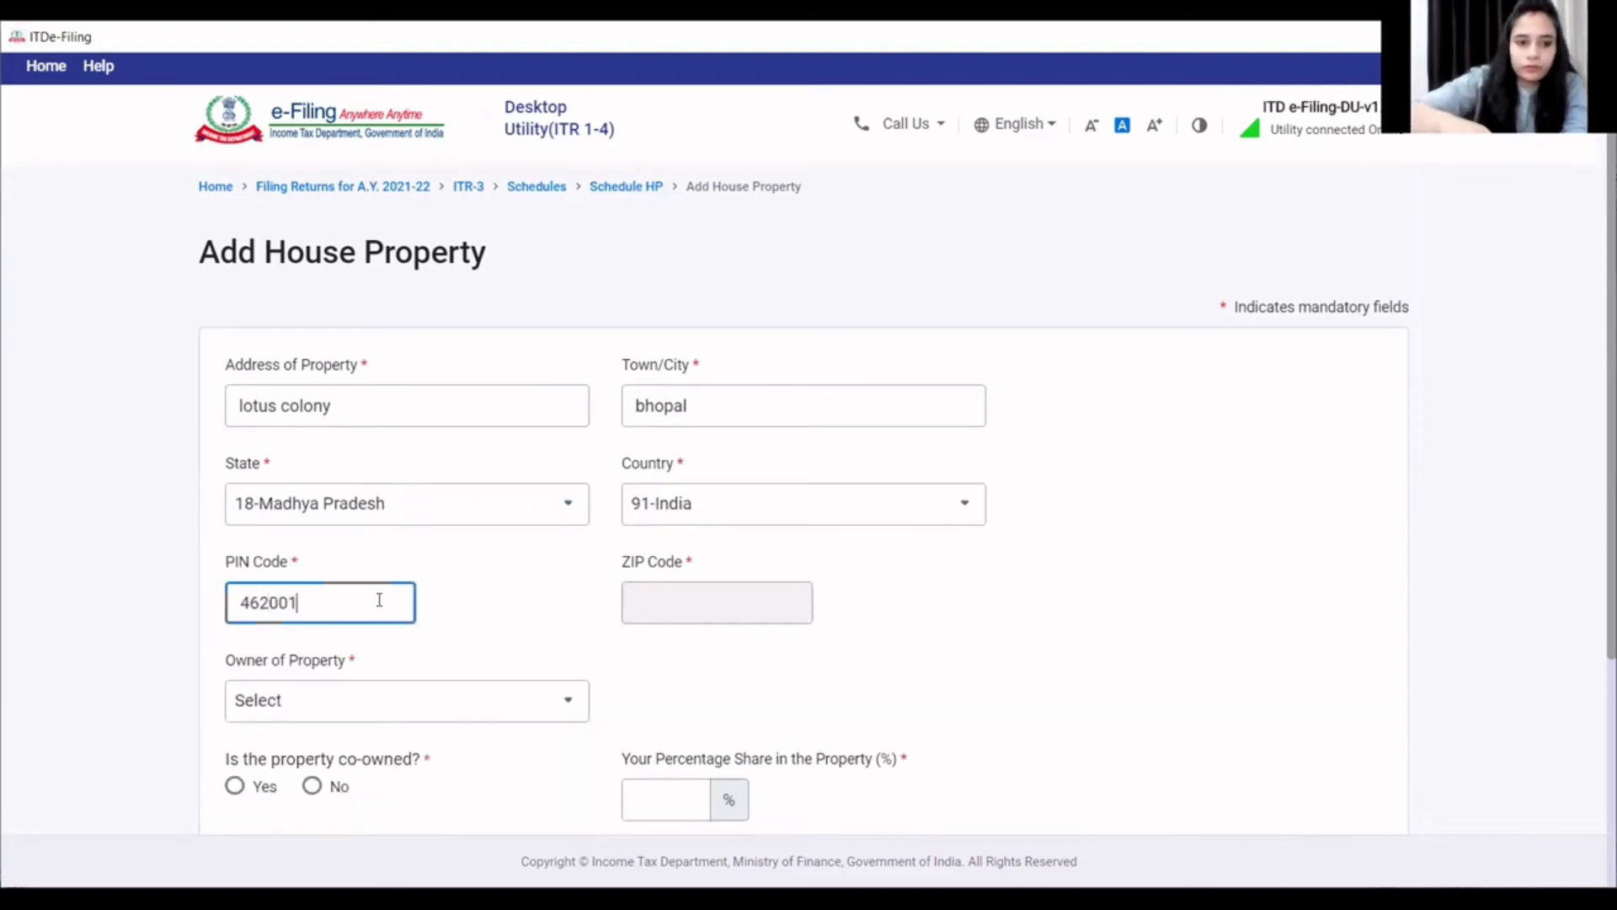
# - Set the second property as owned by Self, not co-owned, and Let out
pyautogui.click(415, 711)
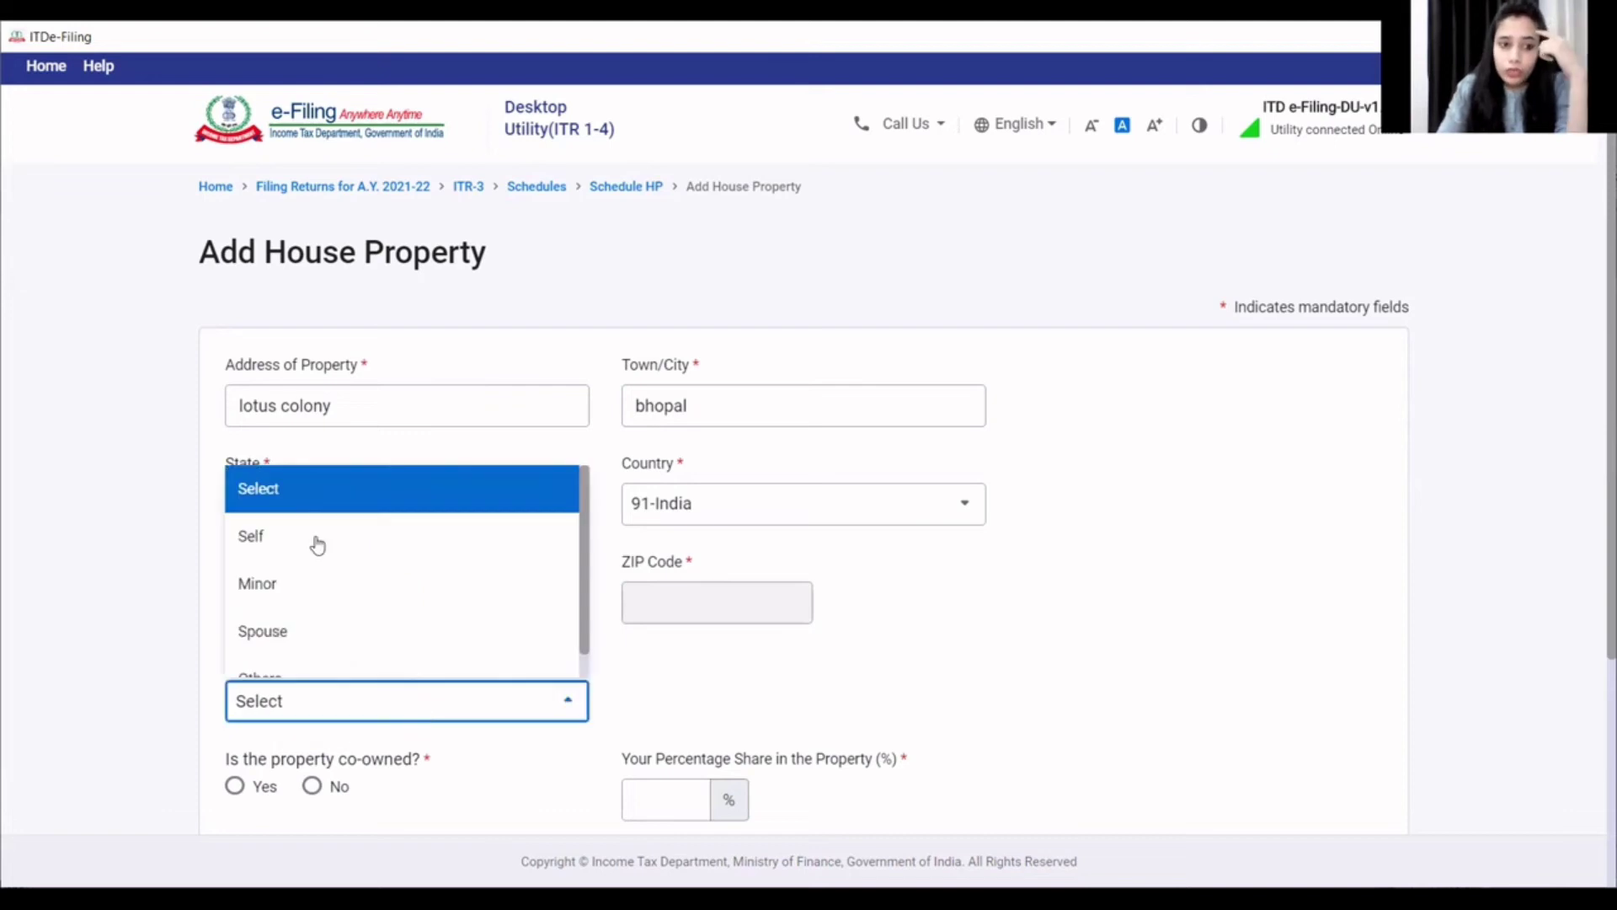
pyautogui.click(317, 541)
pyautogui.scroll(-3, 863, 646)
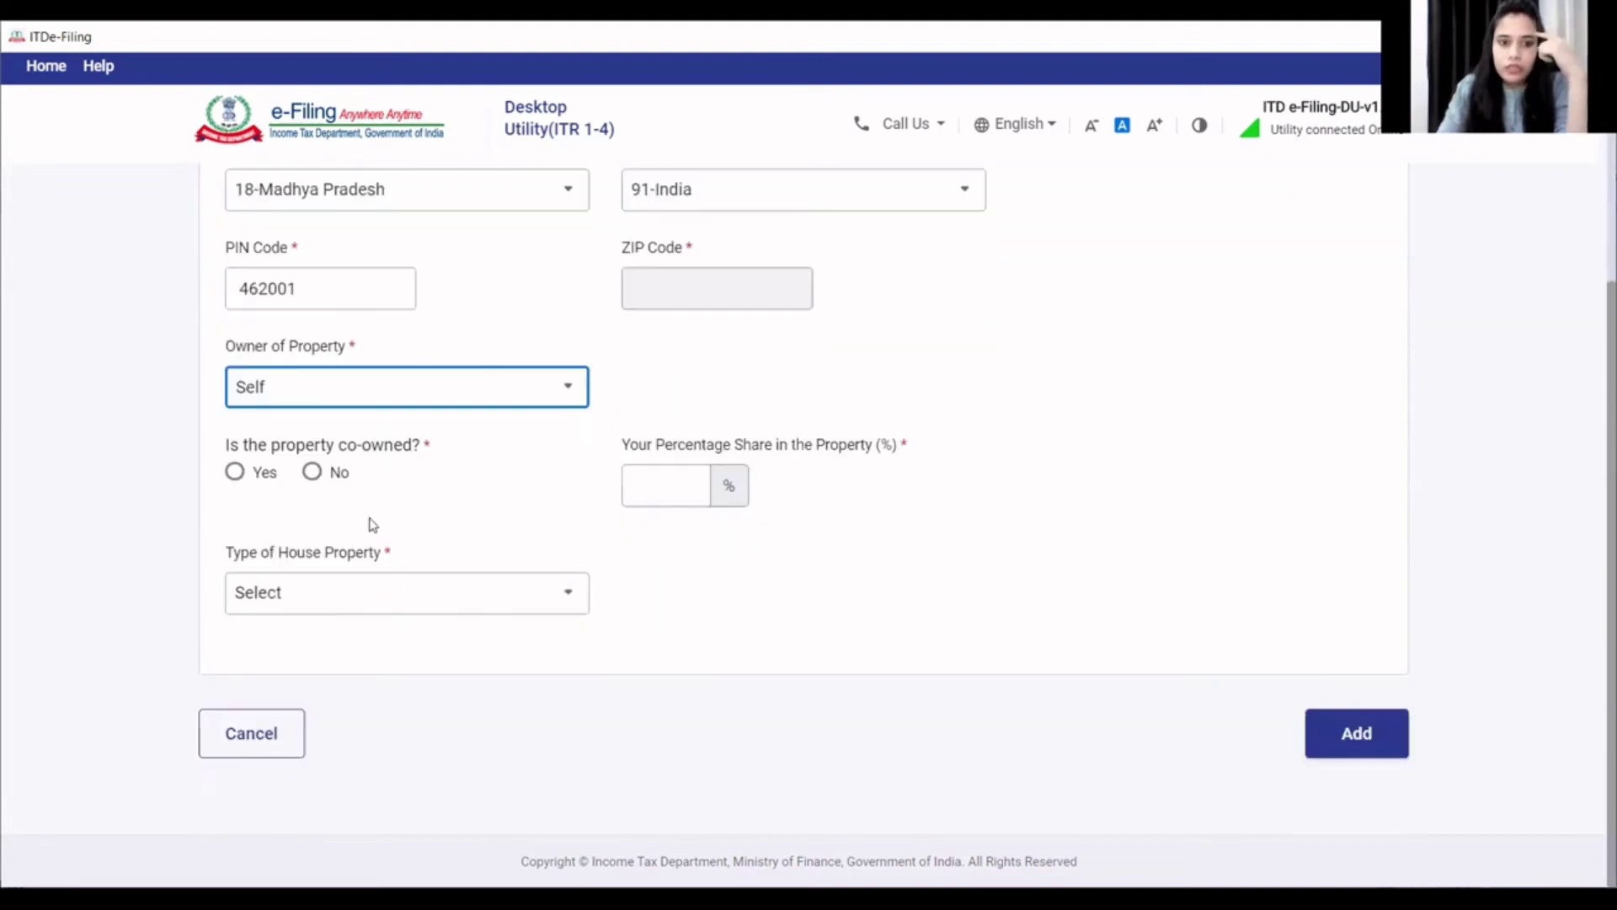
pyautogui.click(311, 473)
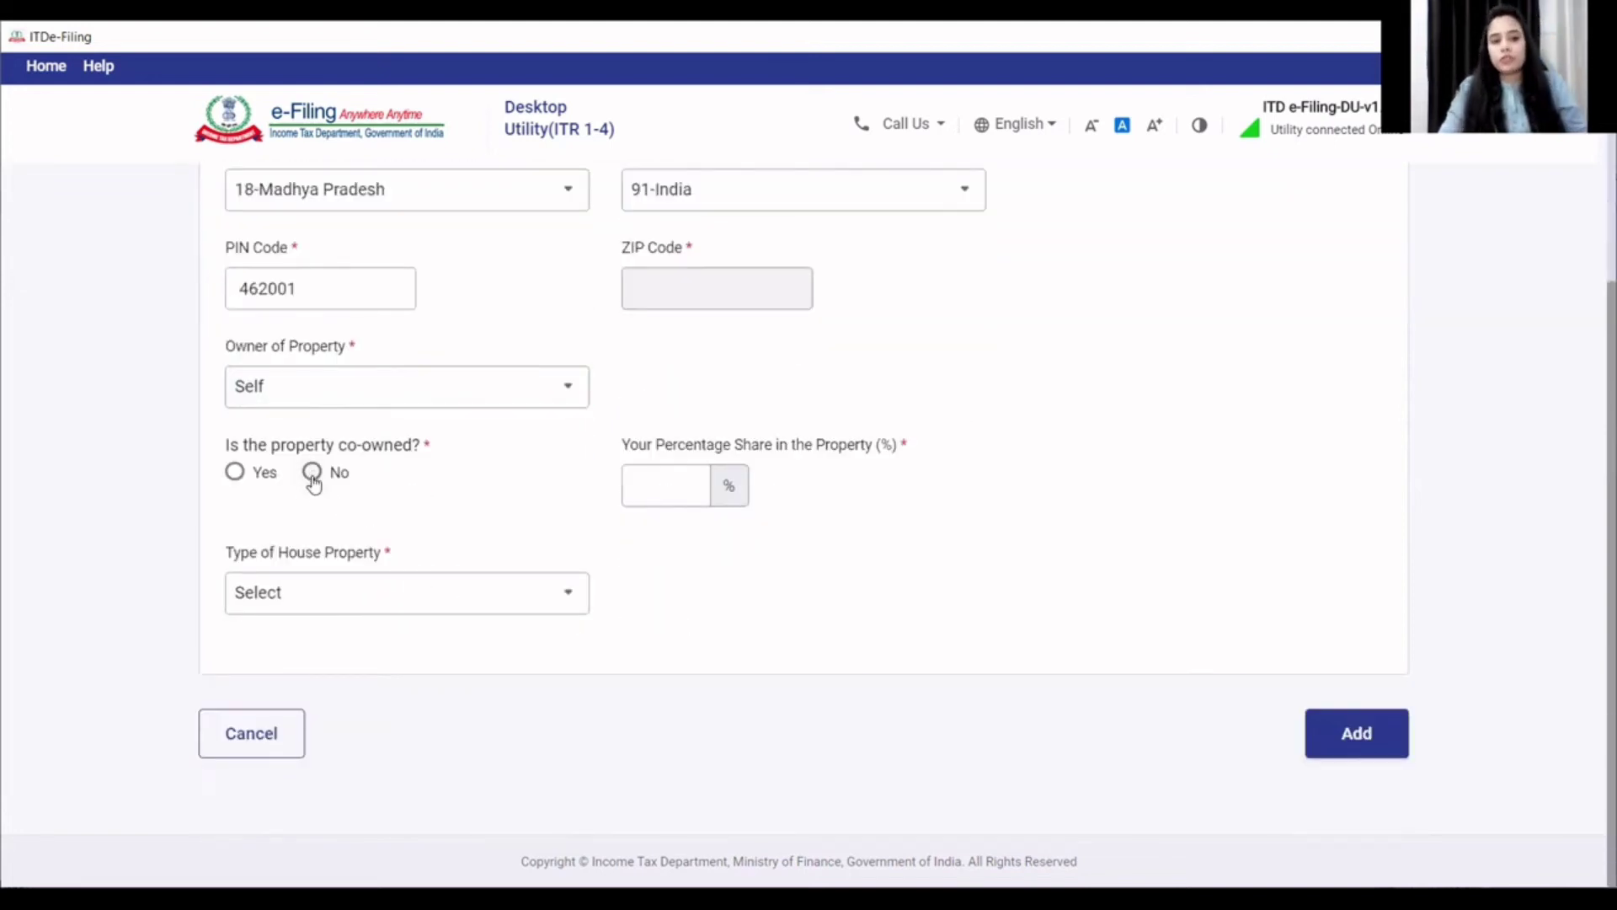
pyautogui.click(330, 602)
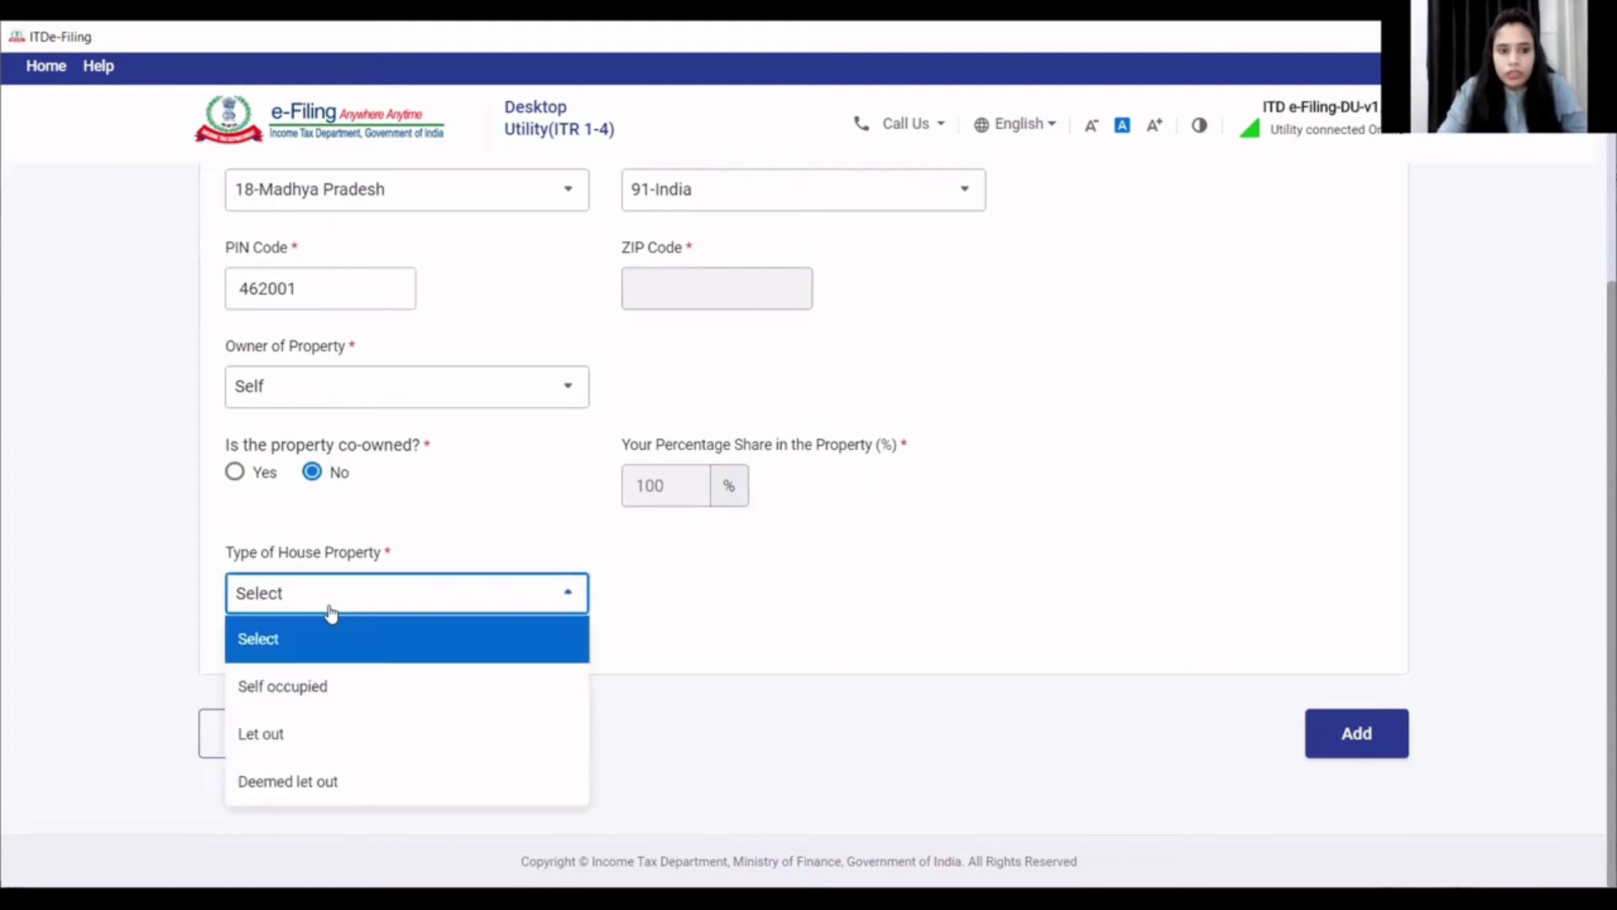
pyautogui.click(305, 734)
pyautogui.scroll(-1, 497, 741)
# - Enter the second property's tenant name and save it to the tenant table
pyautogui.click(465, 598)
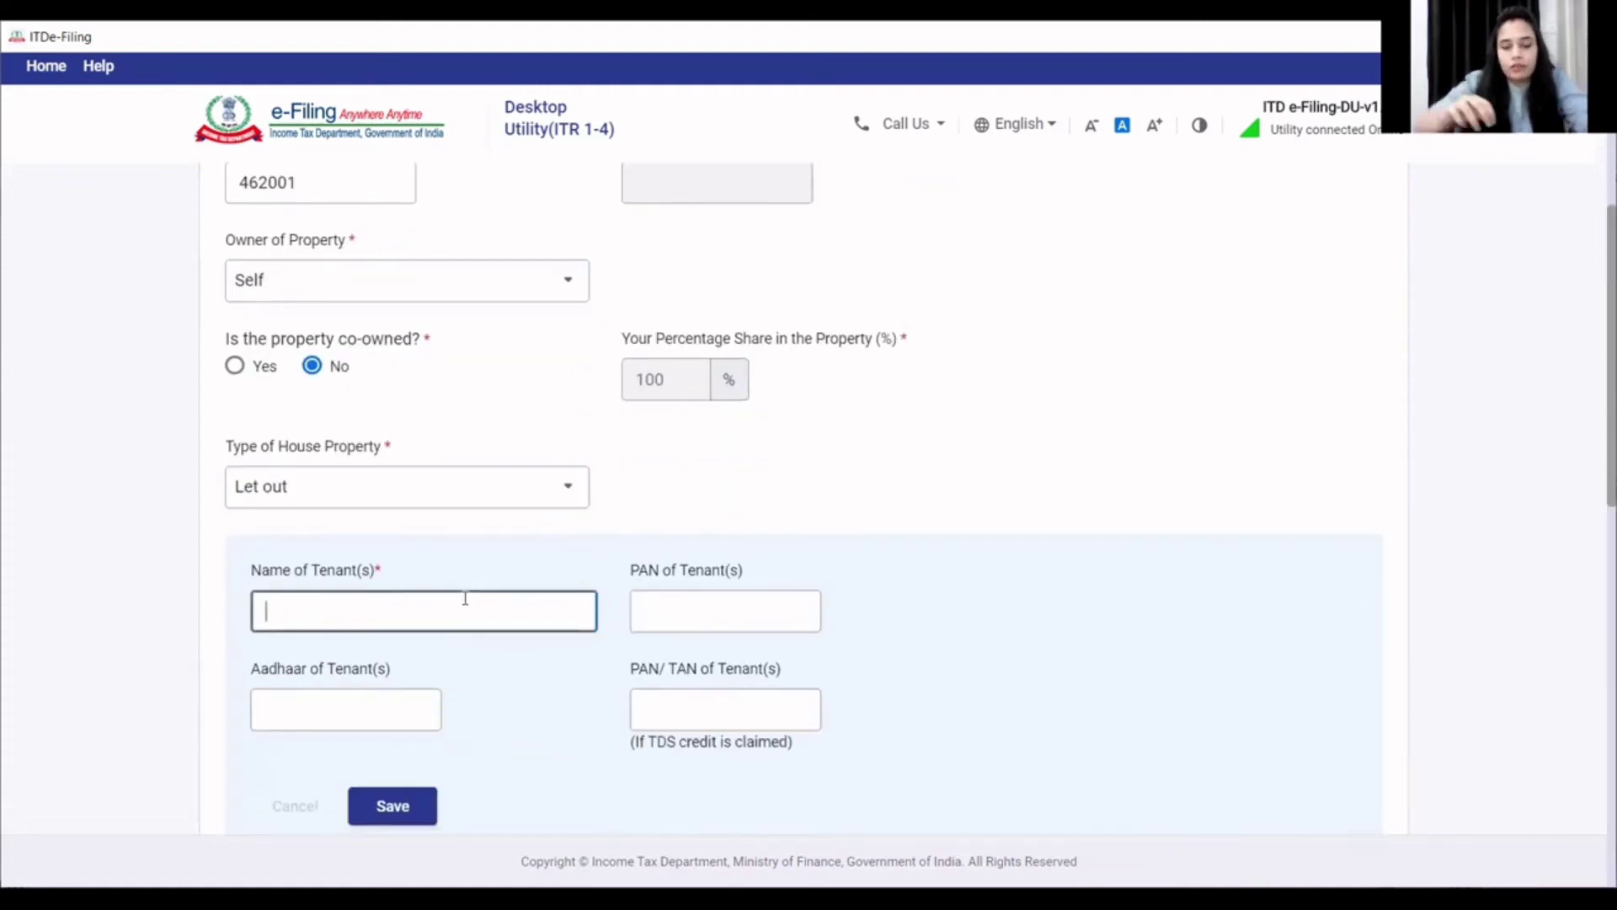
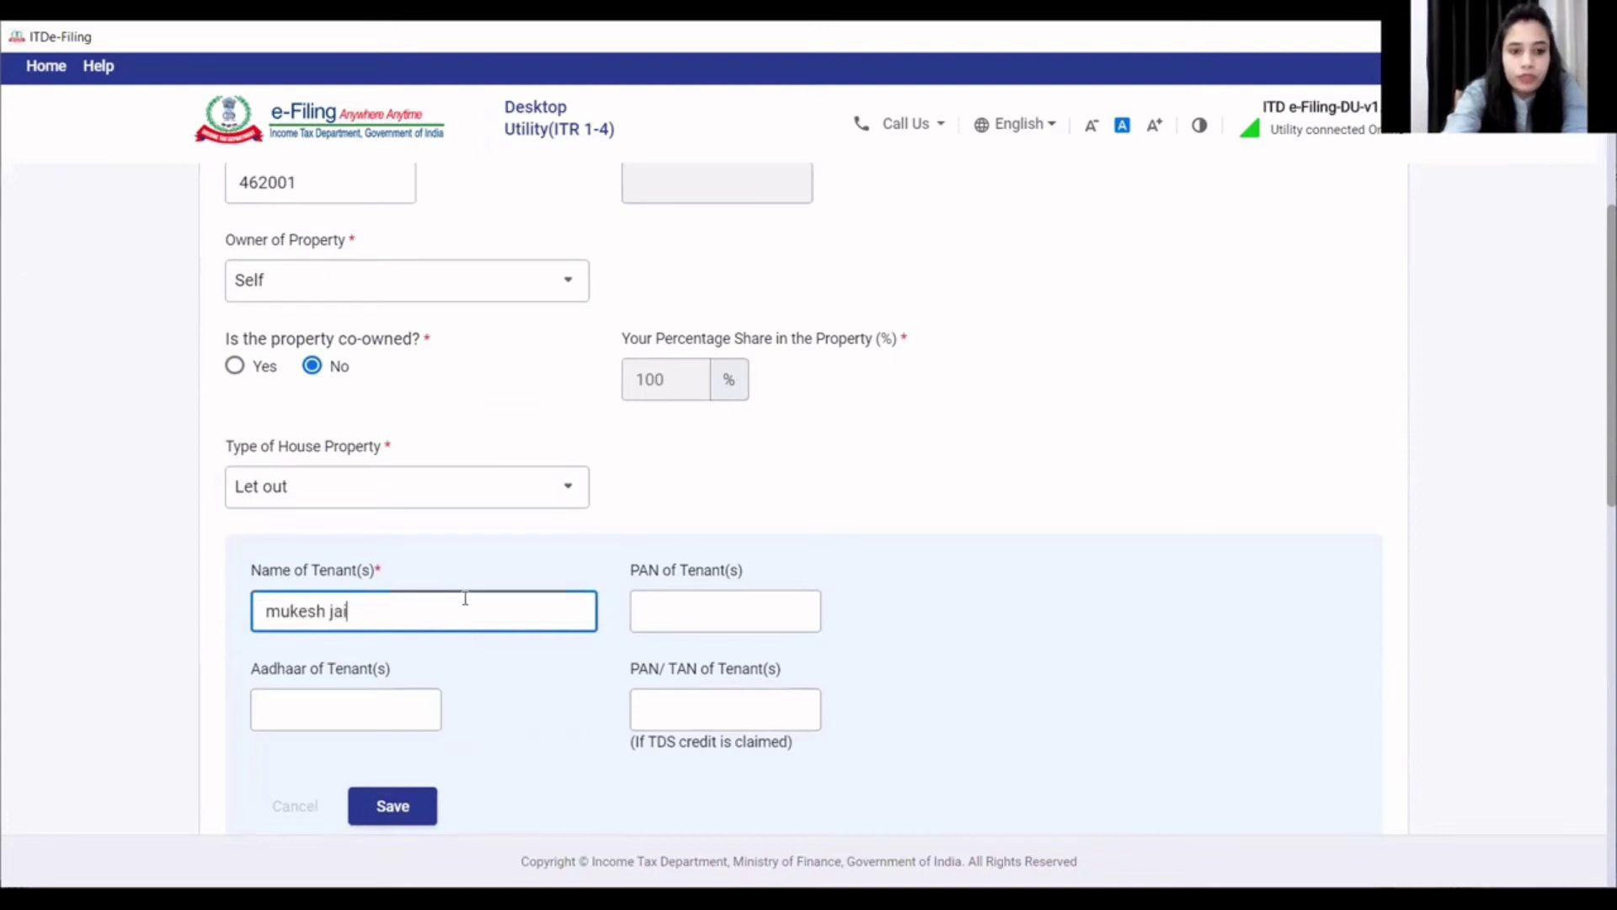
pyautogui.click(958, 628)
pyautogui.scroll(-3, 786, 668)
pyautogui.click(426, 603)
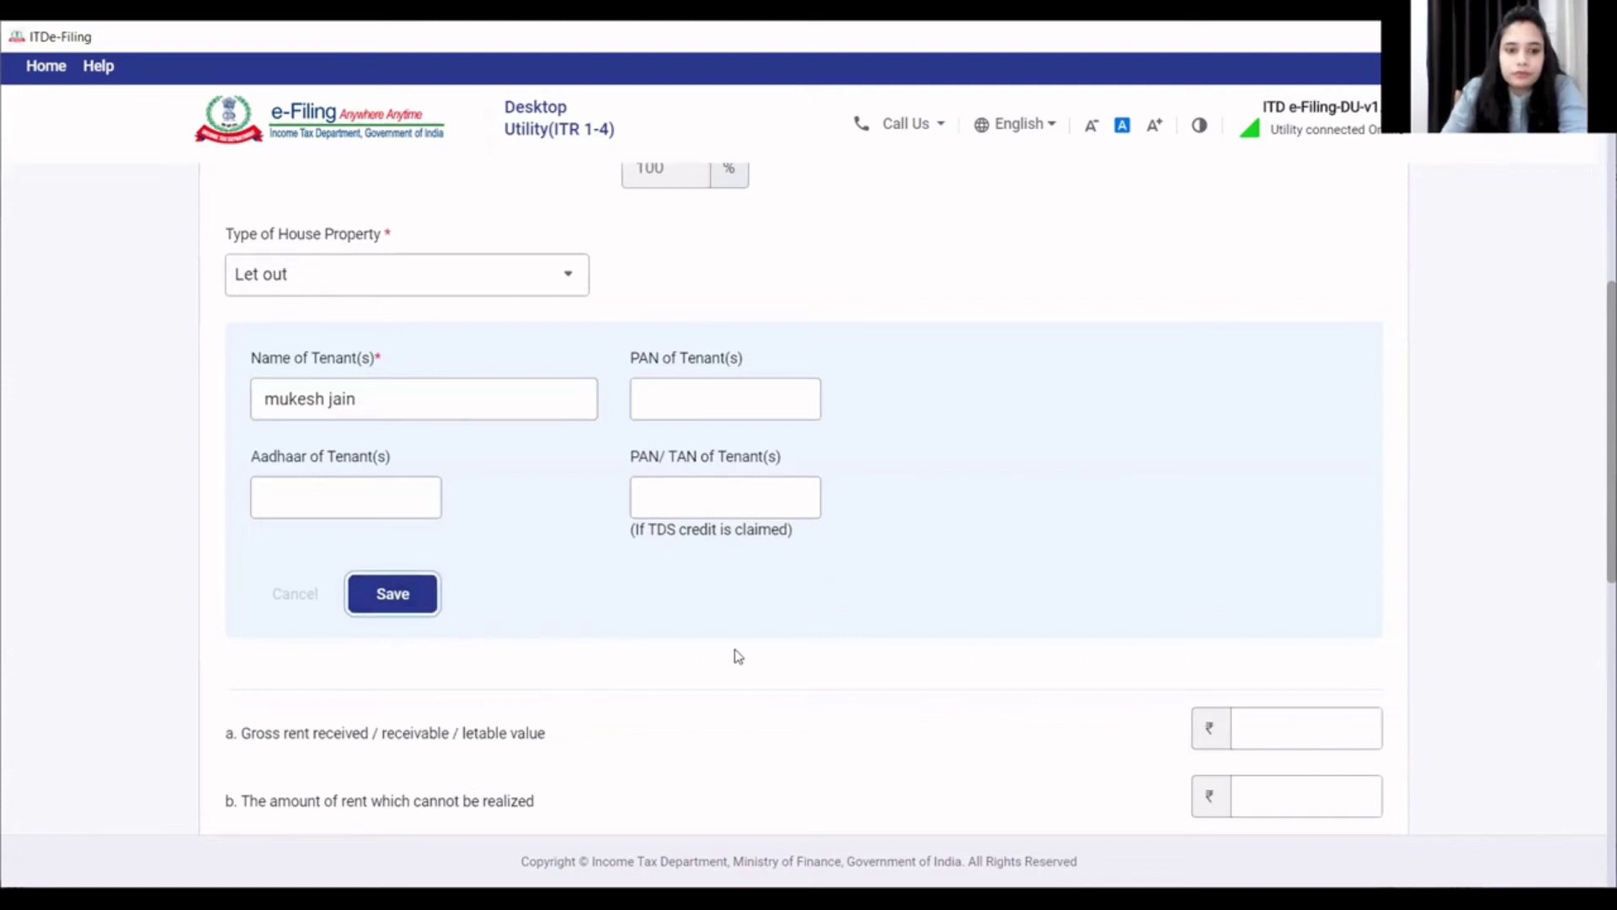
pyautogui.scroll(-3, 1304, 546)
pyautogui.click(1314, 459)
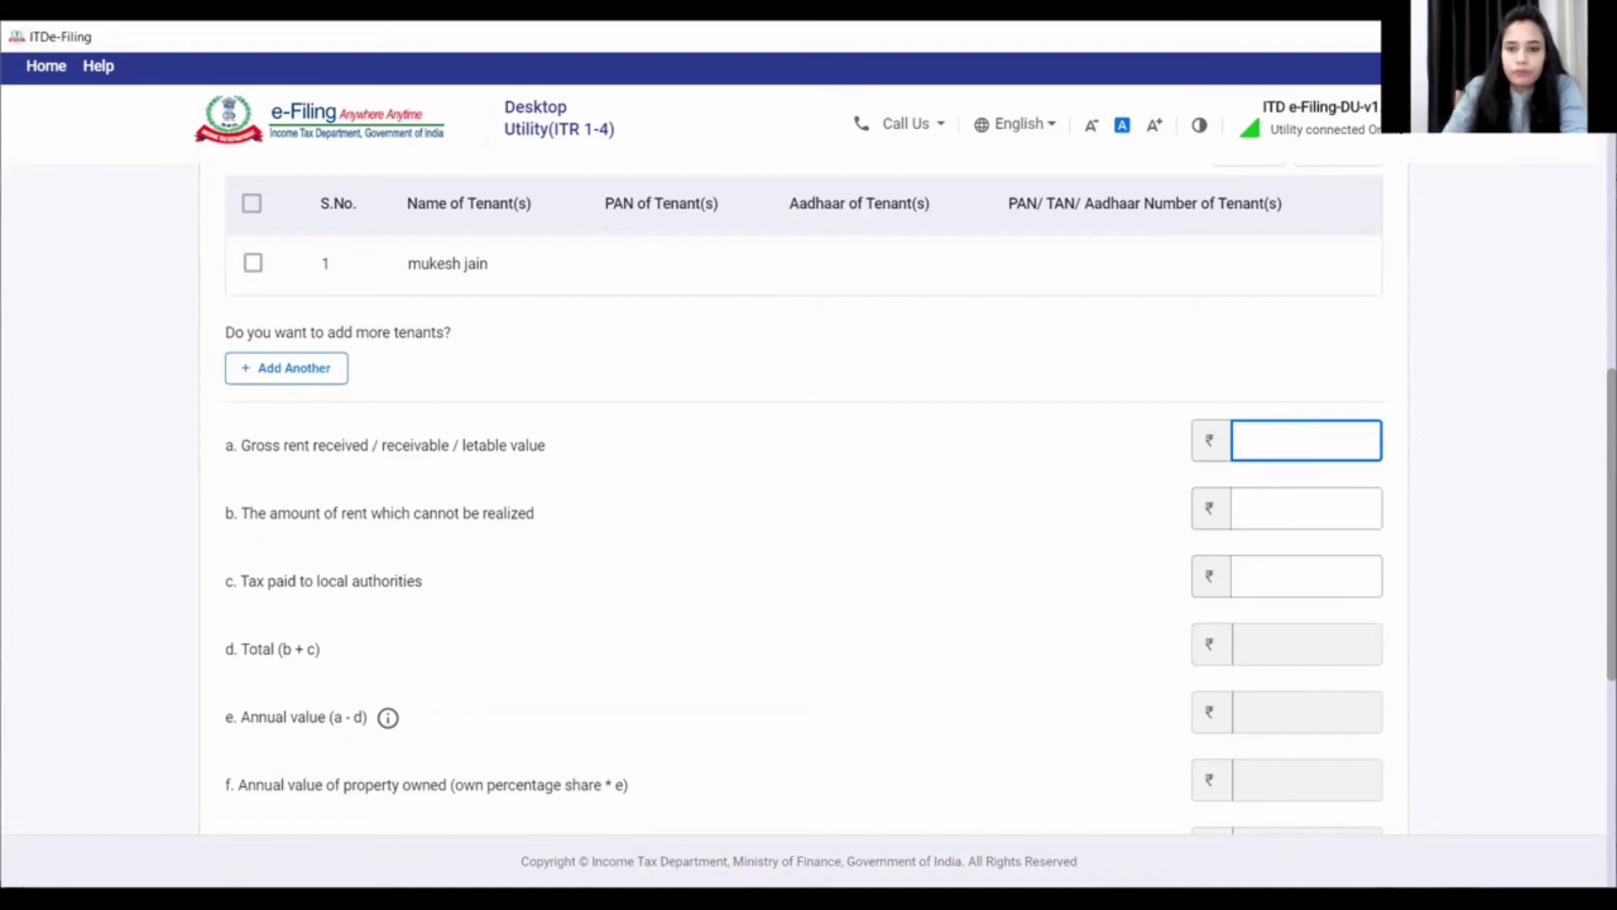
# - Enter 0 gross rent, 0 unrealised rent and 2,761 local authority tax
pyautogui.hotkey('alt', 'Tab')
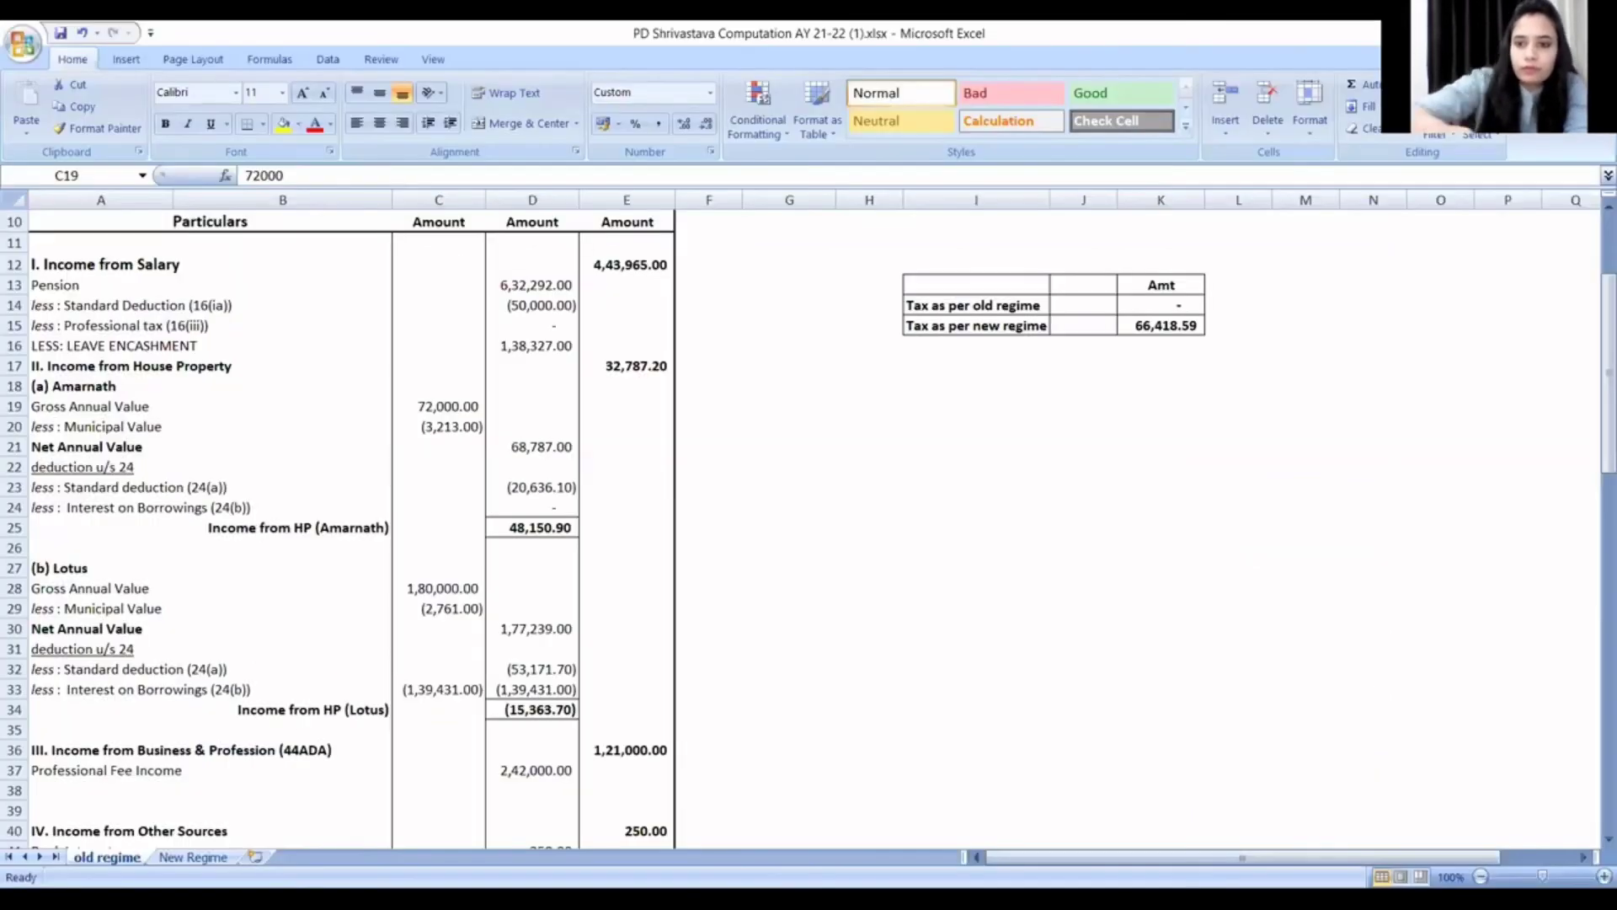
pyautogui.hotkey('alt', 'Tab')
pyautogui.write('0')
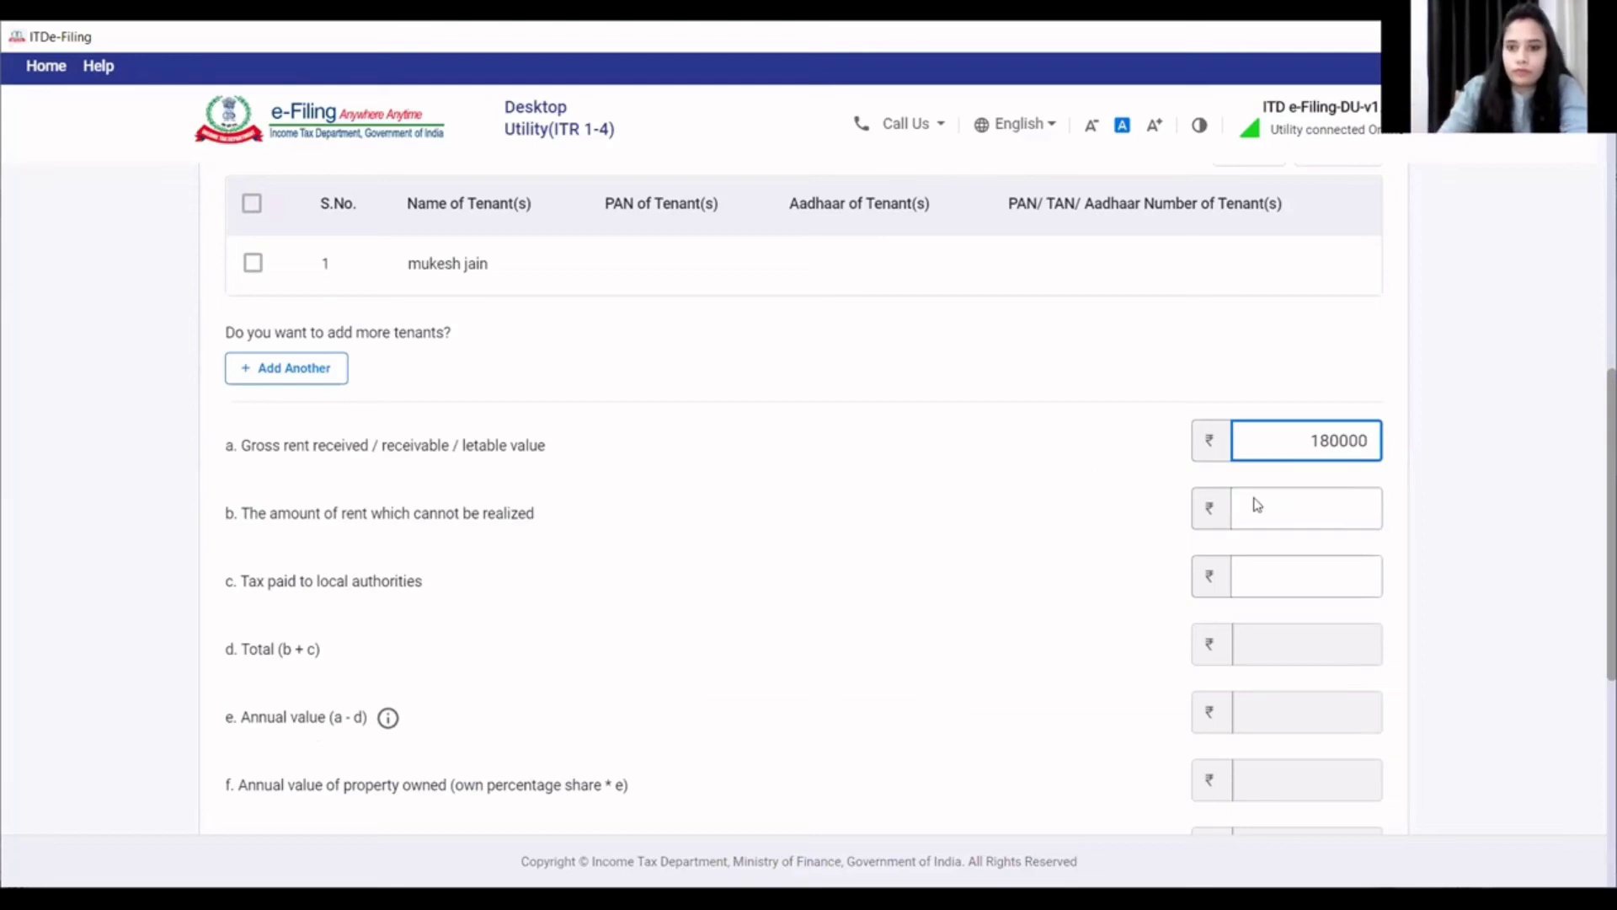
pyautogui.click(1303, 509)
pyautogui.write('0')
pyautogui.click(1357, 574)
pyautogui.write('2761')
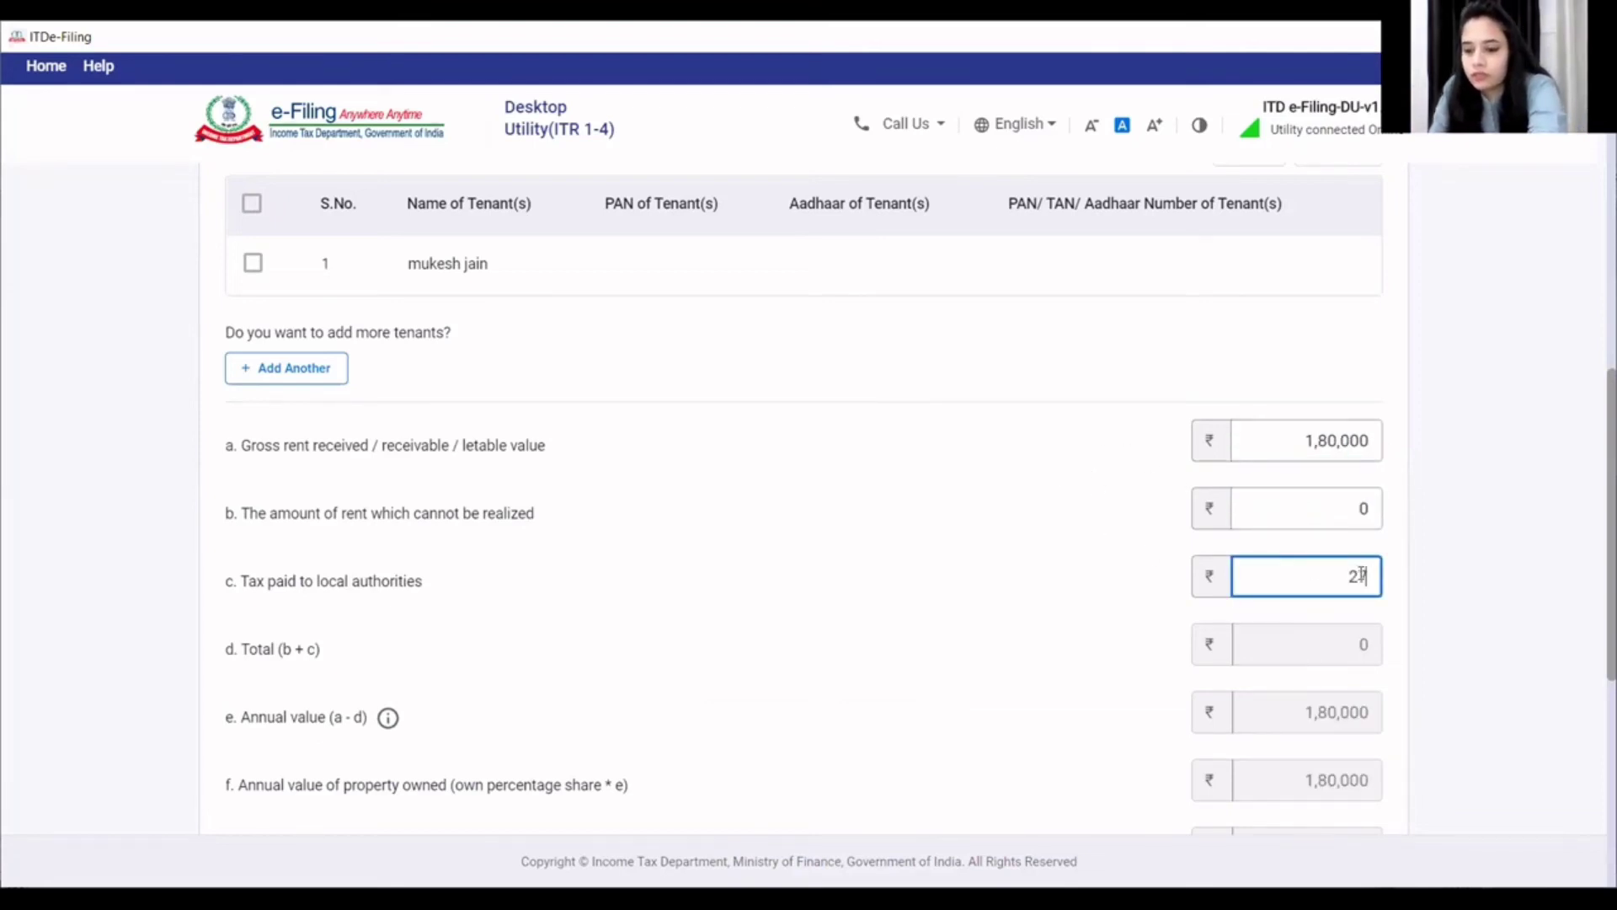
pyautogui.click(1169, 633)
# - Enter 1,39,431 interest on borrowed capital, giving a 15,364 house property loss
pyautogui.scroll(-4, 1109, 632)
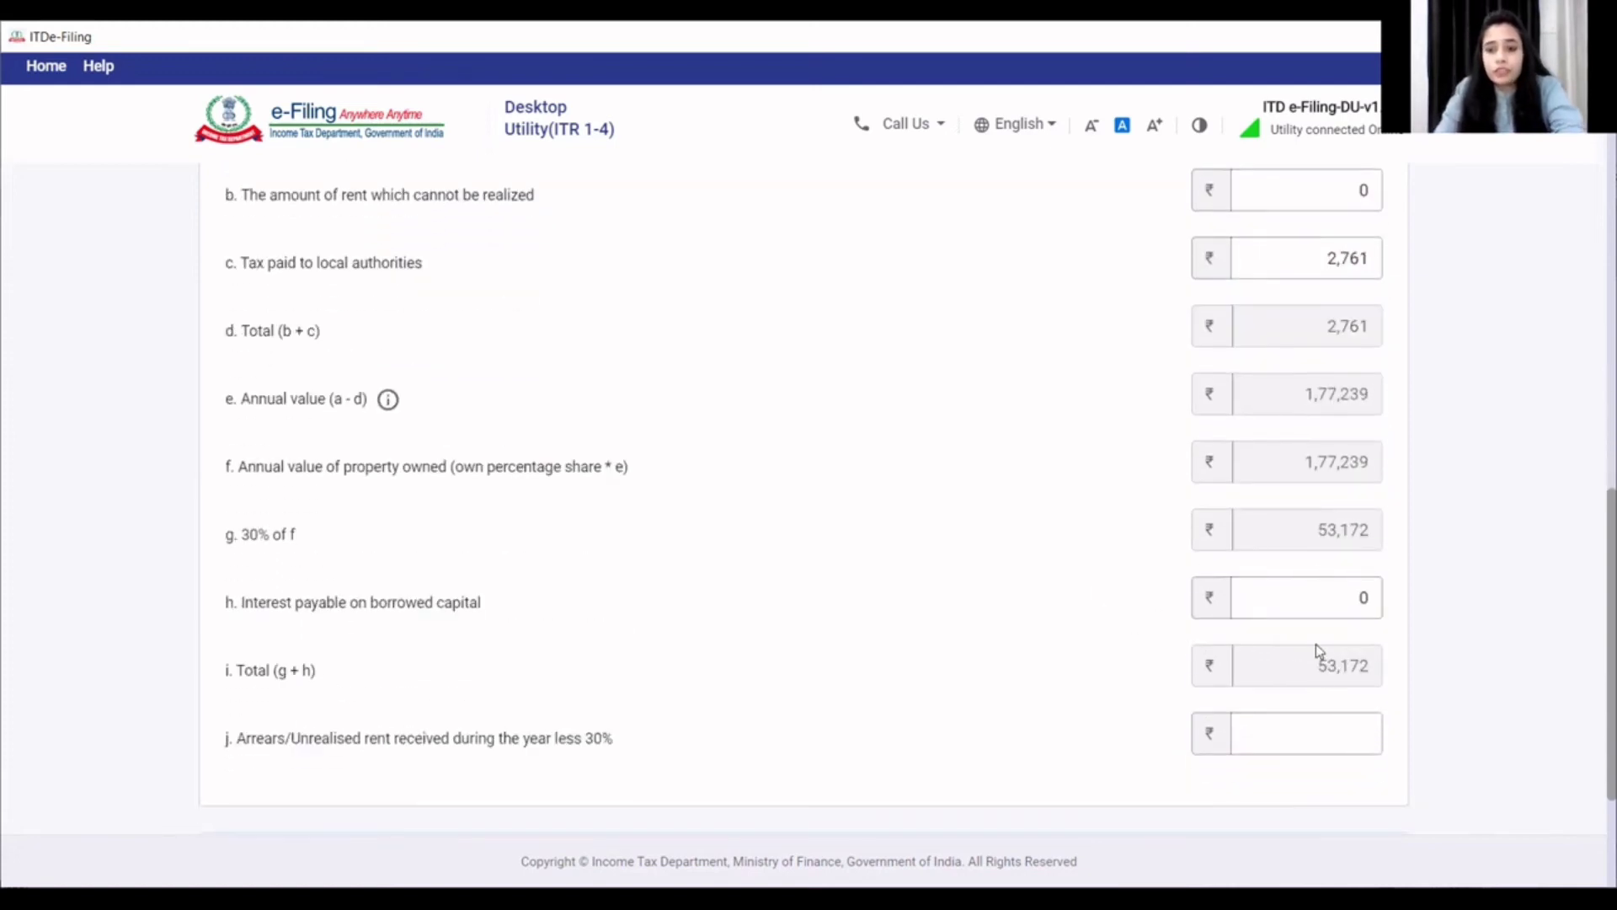
pyautogui.click(1329, 594)
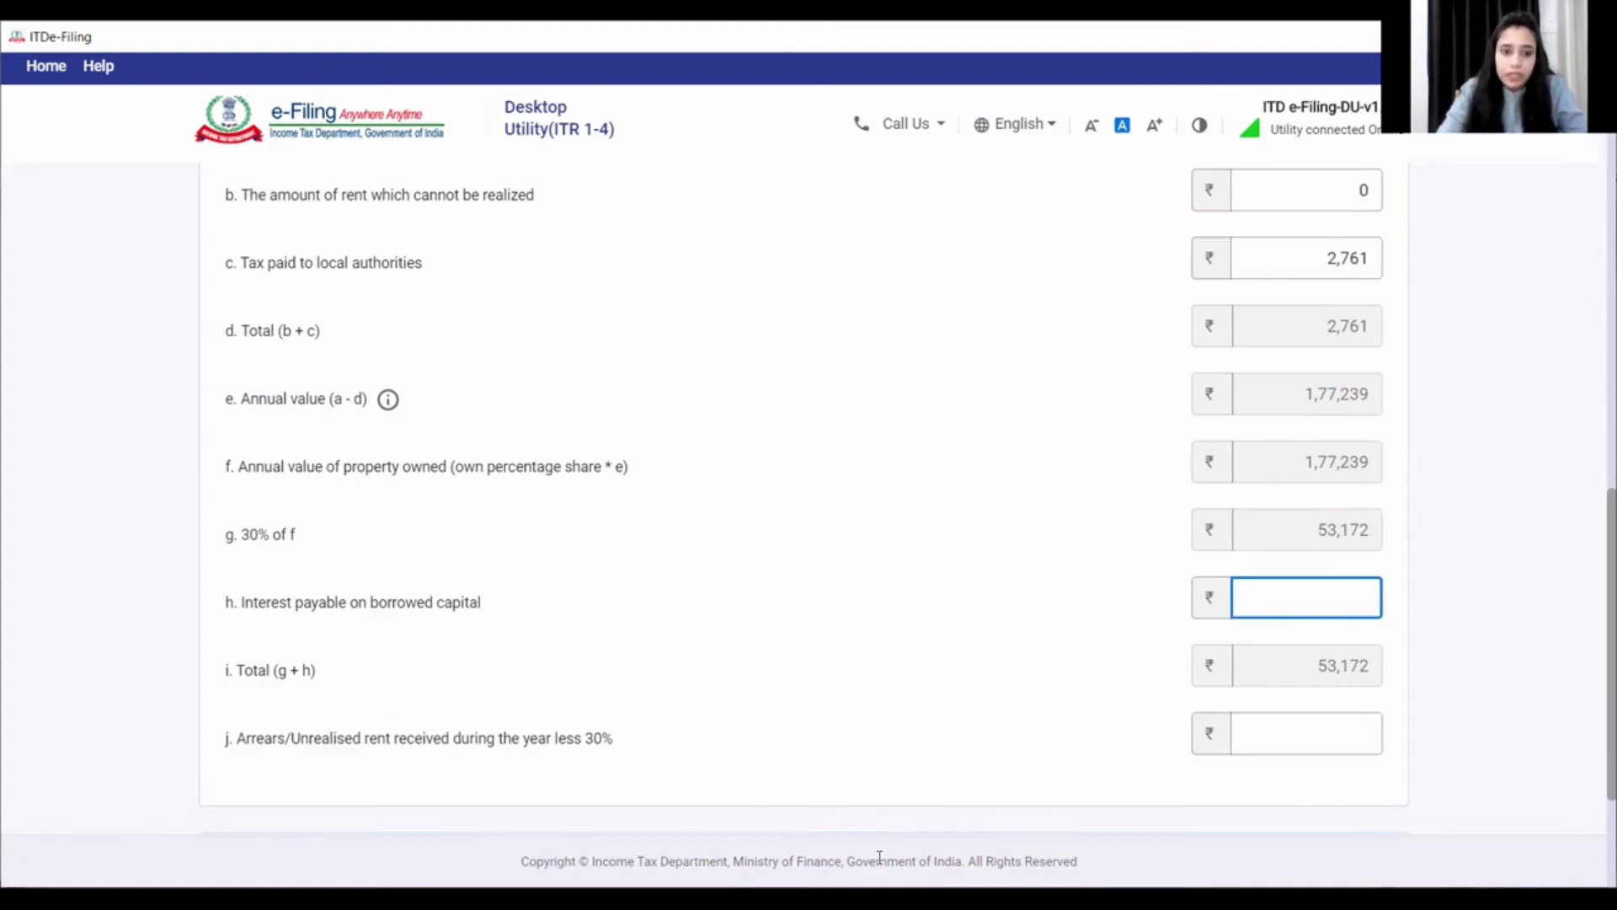
pyautogui.hotkey('alt', 'Tab')
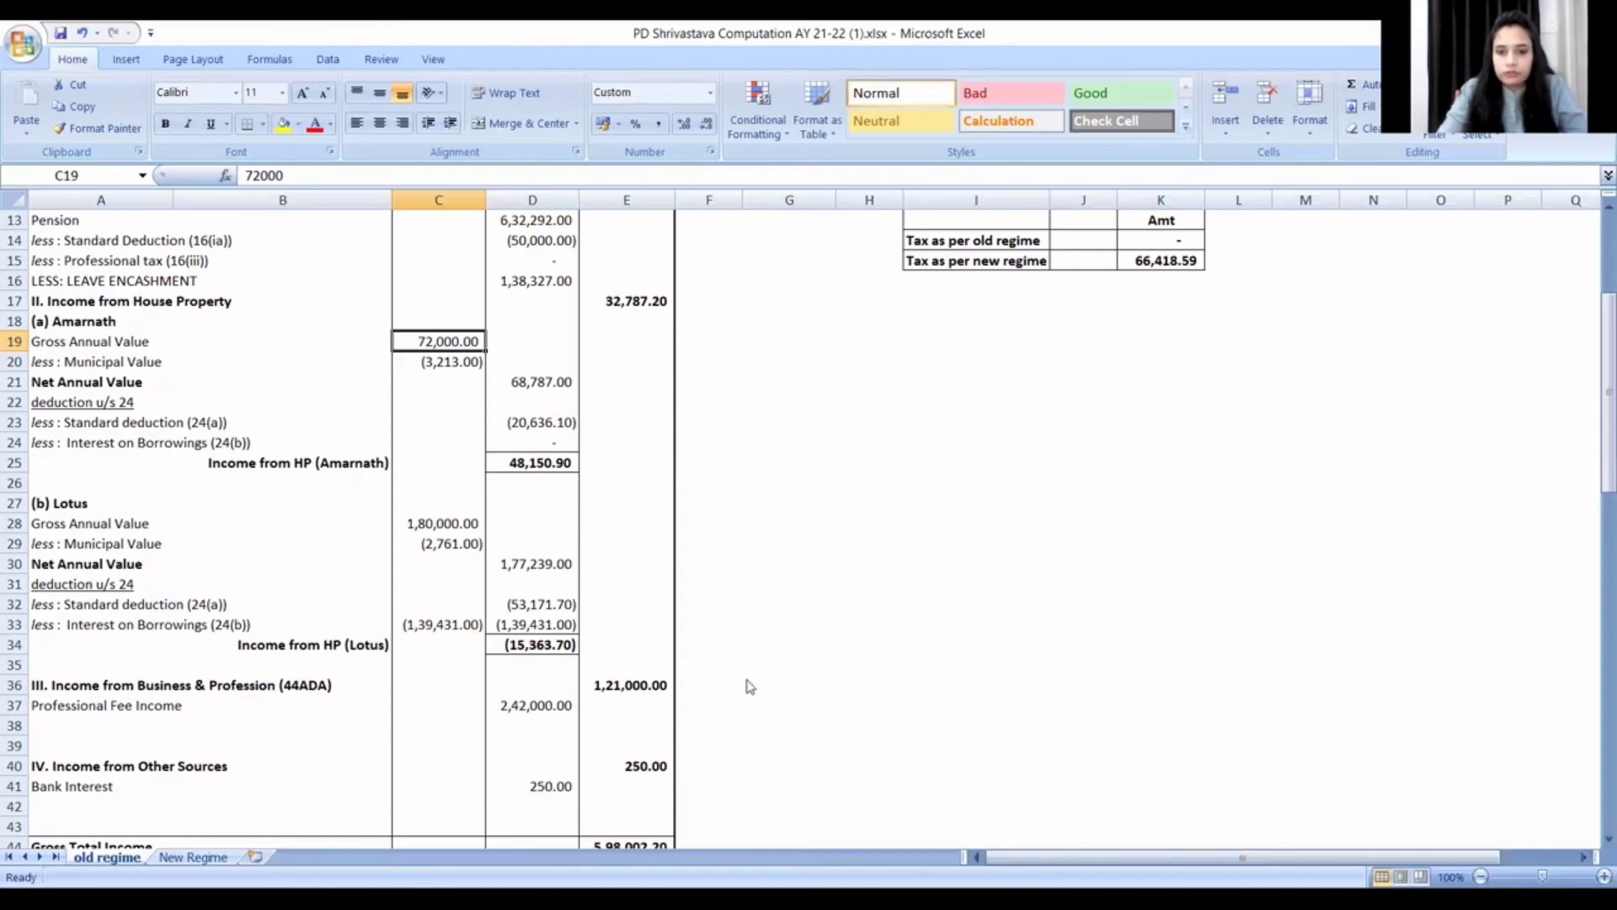
pyautogui.hotkey('alt', 'Tab')
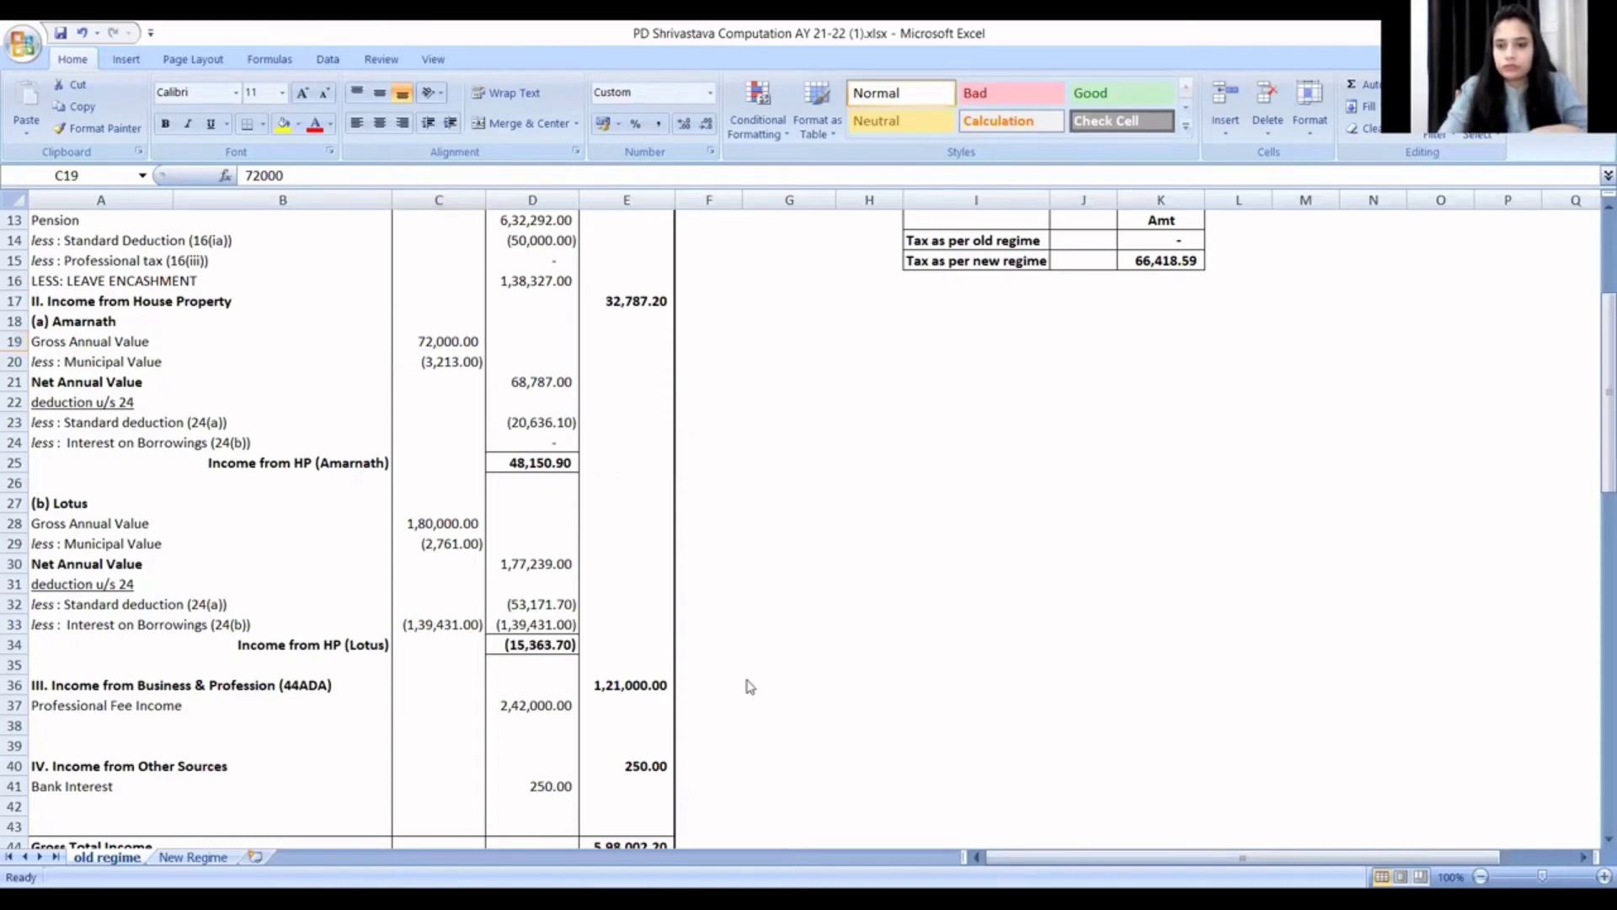
pyautogui.hotkey('alt', 'Tab')
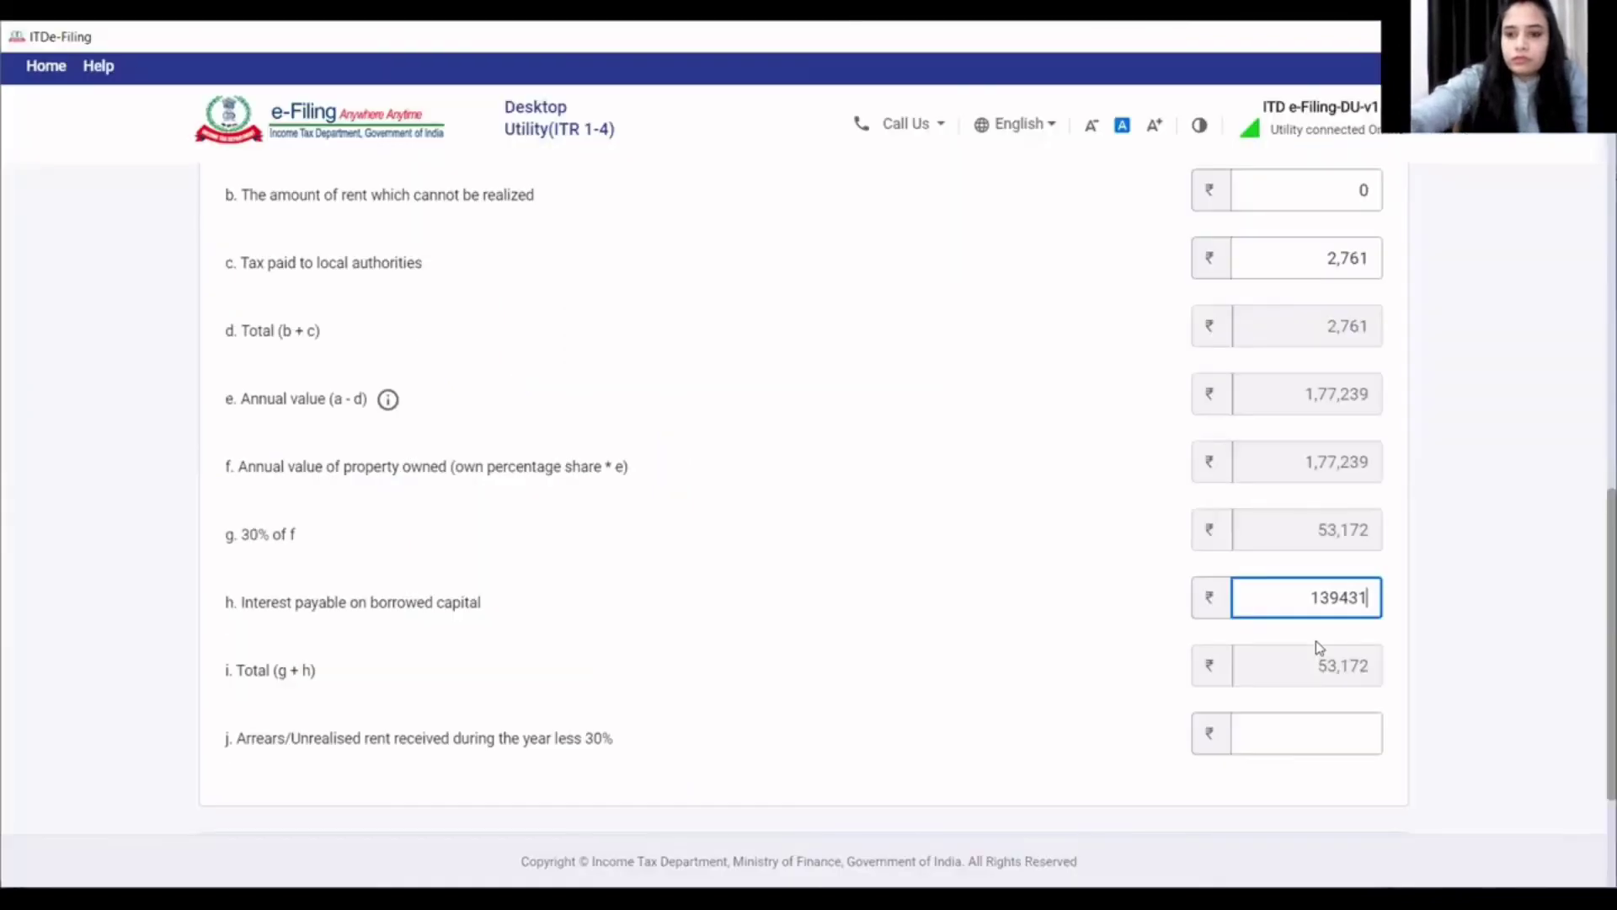
pyautogui.click(1112, 638)
pyautogui.scroll(-3, 1112, 639)
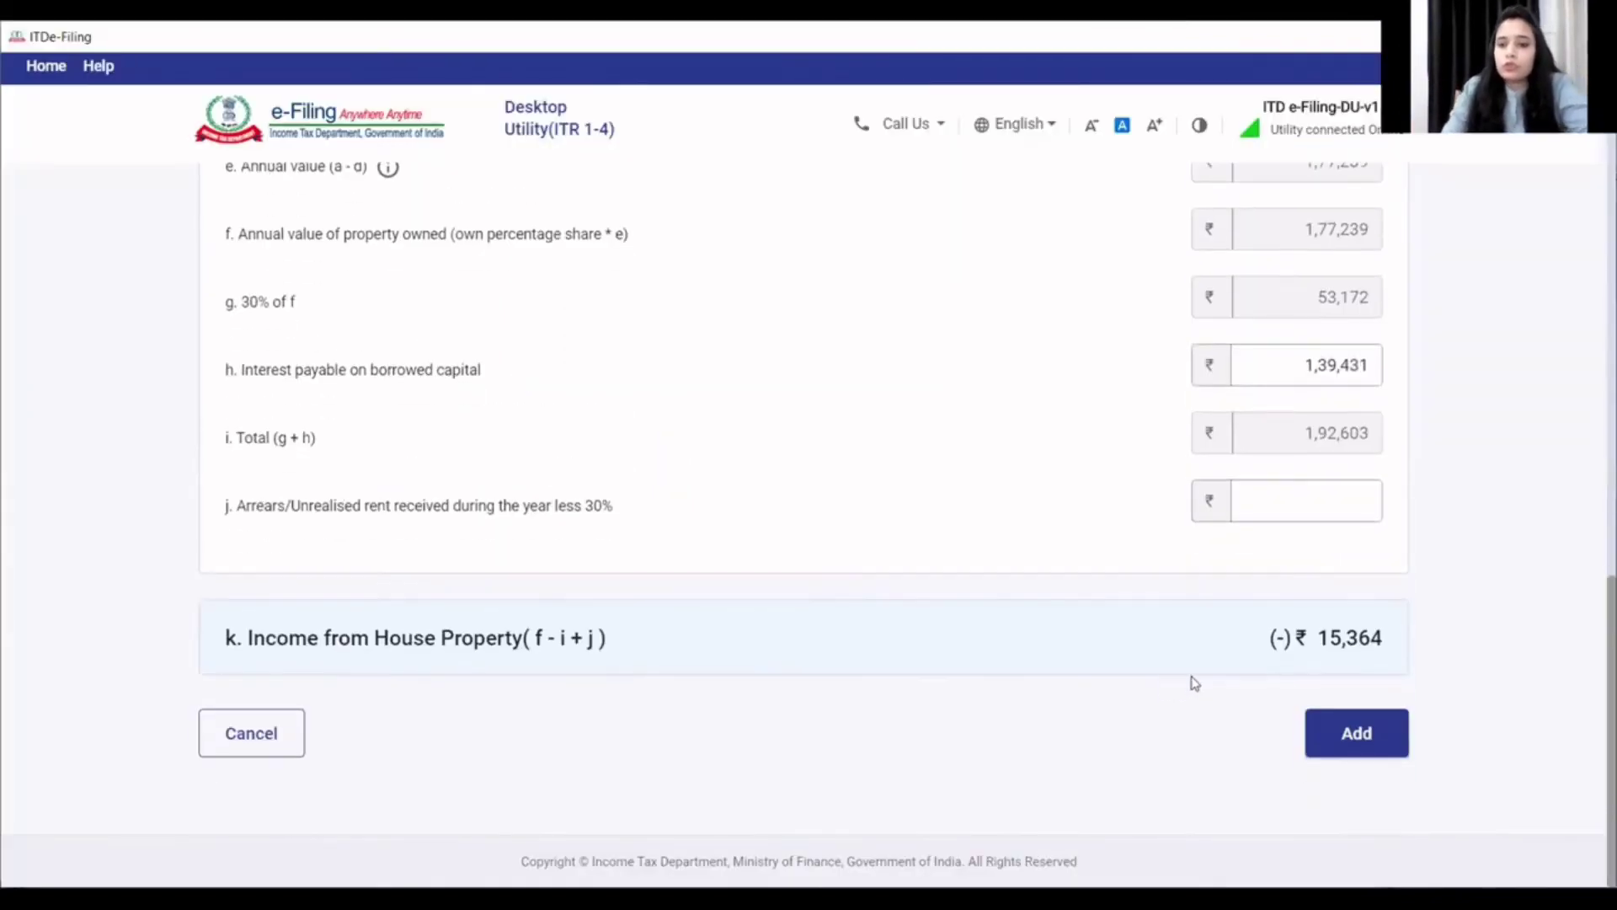
# - Add the second house property to Schedule House Property
pyautogui.click(1391, 726)
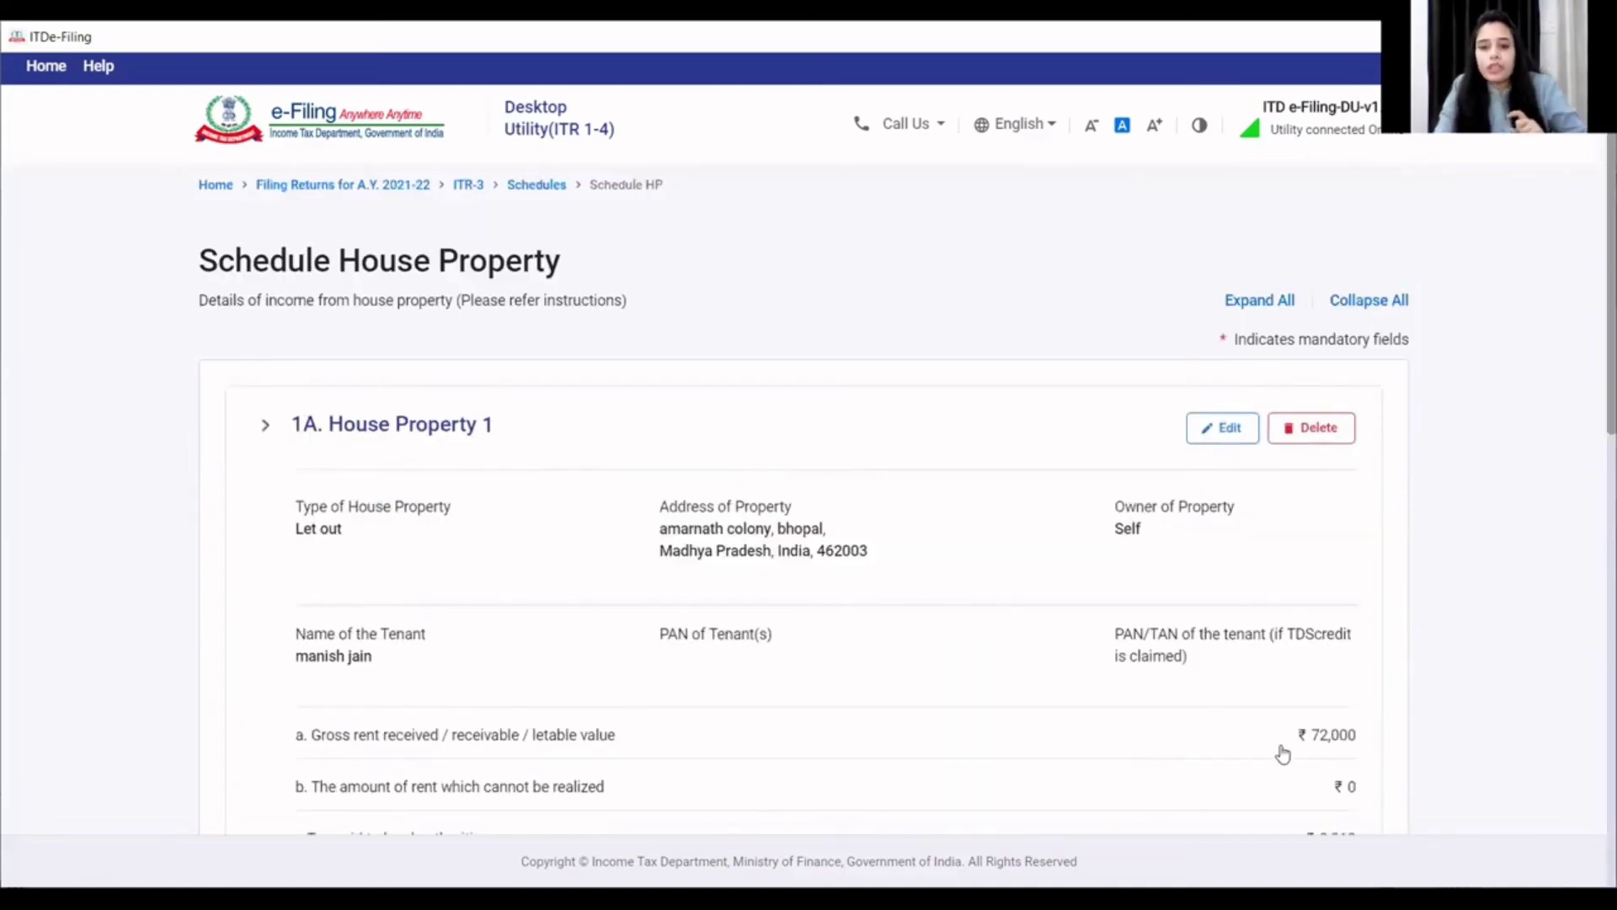
pyautogui.scroll(-3, 1284, 750)
pyautogui.scroll(-9, 1283, 752)
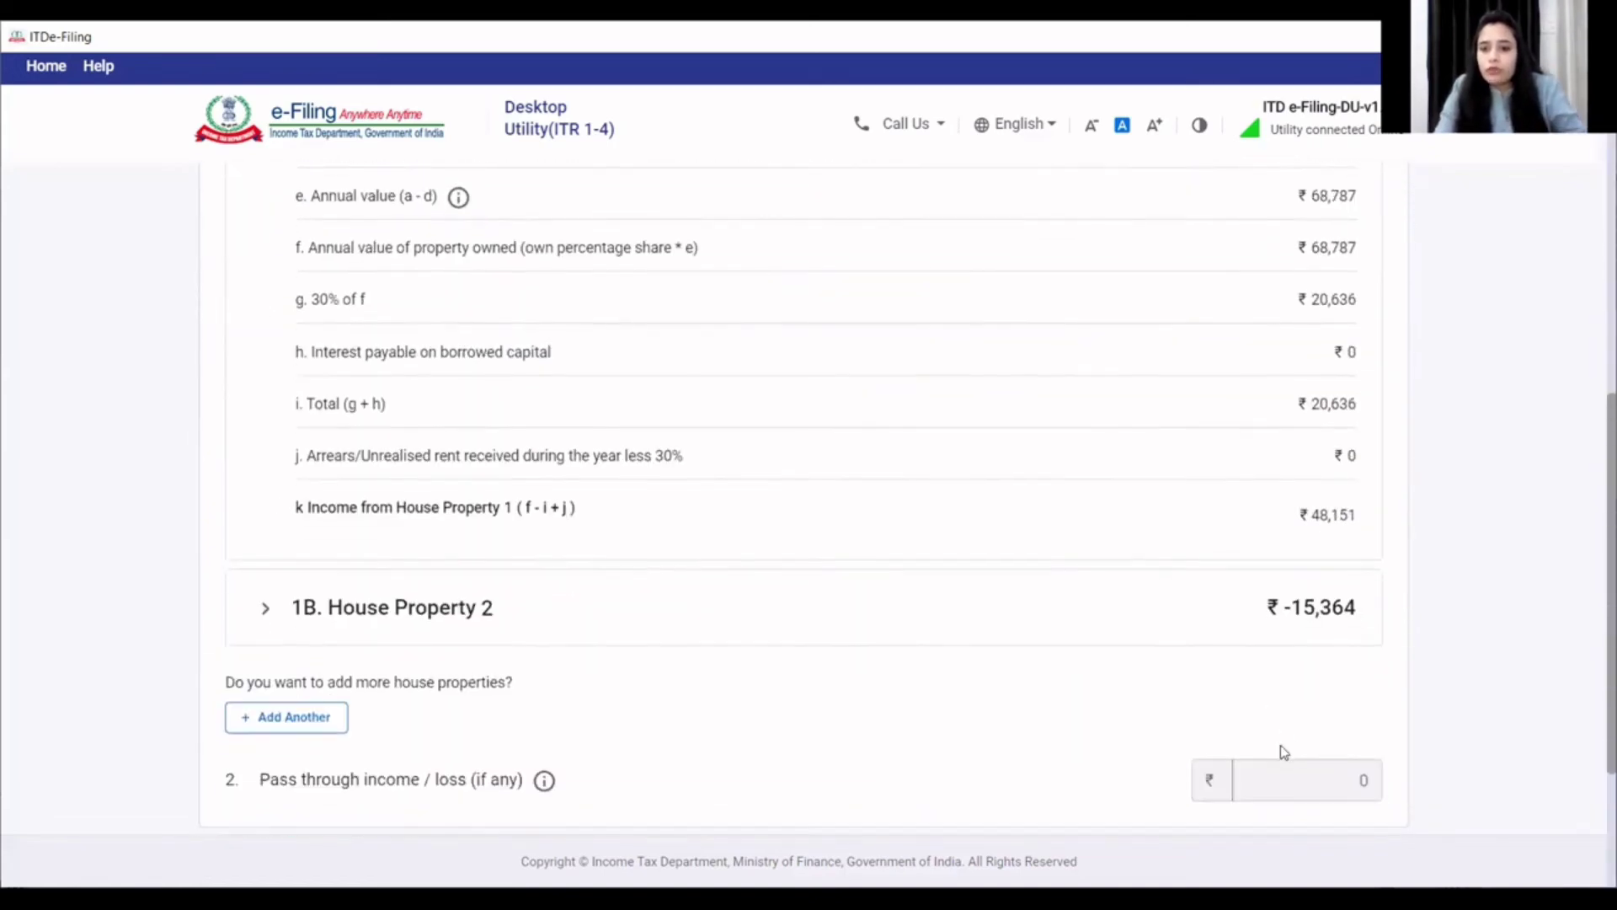
pyautogui.scroll(-1, 1284, 752)
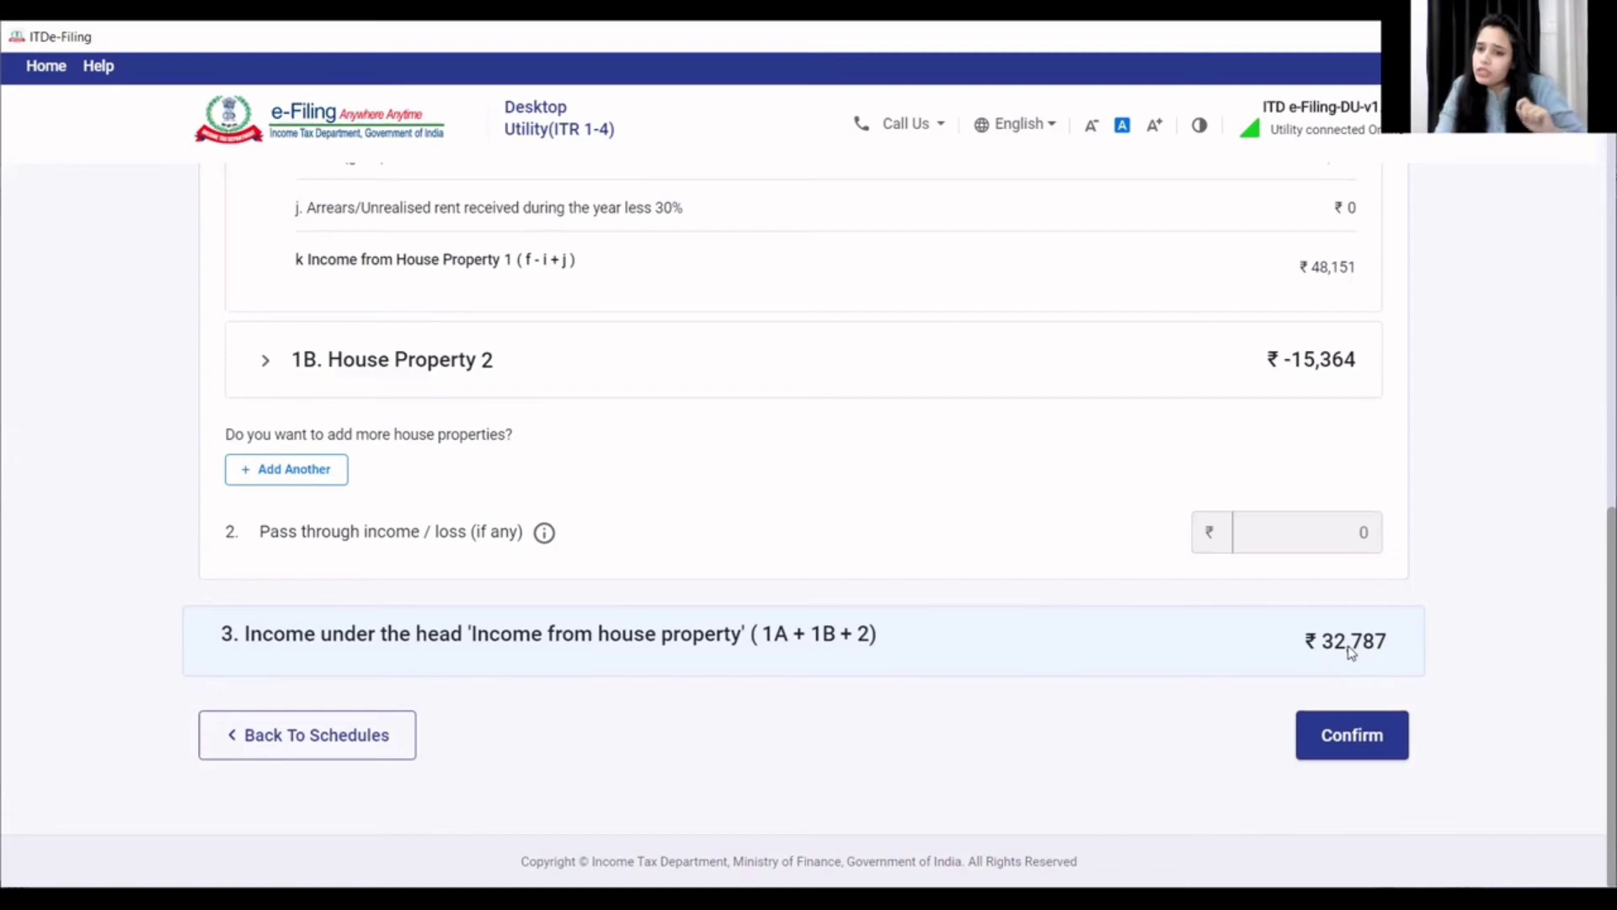
# - Confirm Schedule House Property with total income of 32,787
pyautogui.scroll(1, 1360, 703)
pyautogui.scroll(-1, 1364, 712)
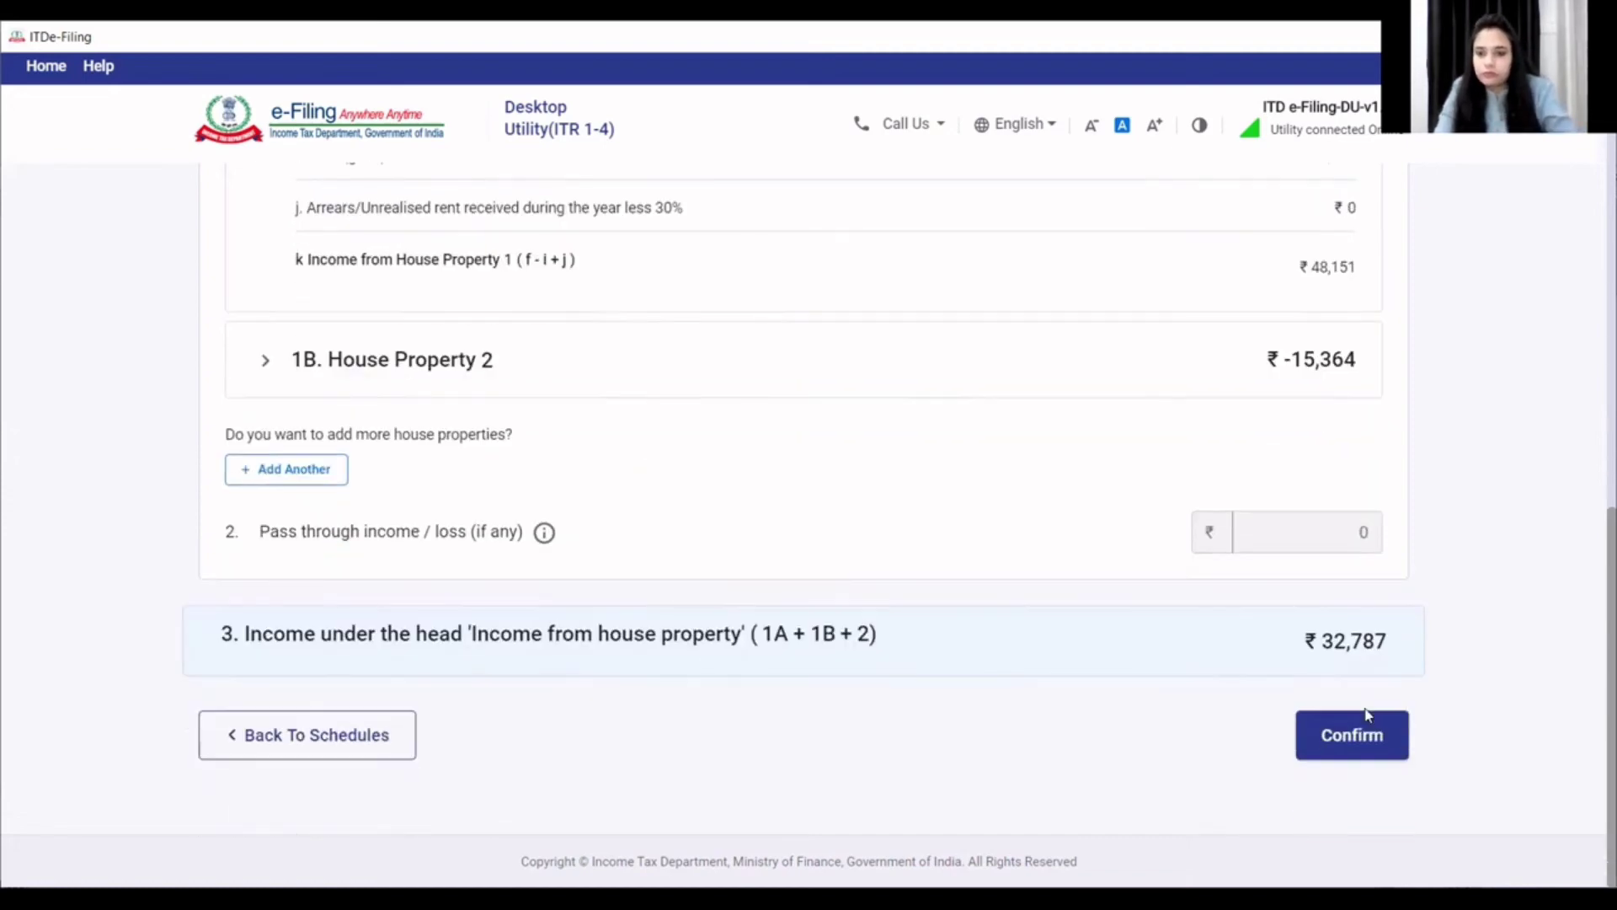
pyautogui.click(1364, 725)
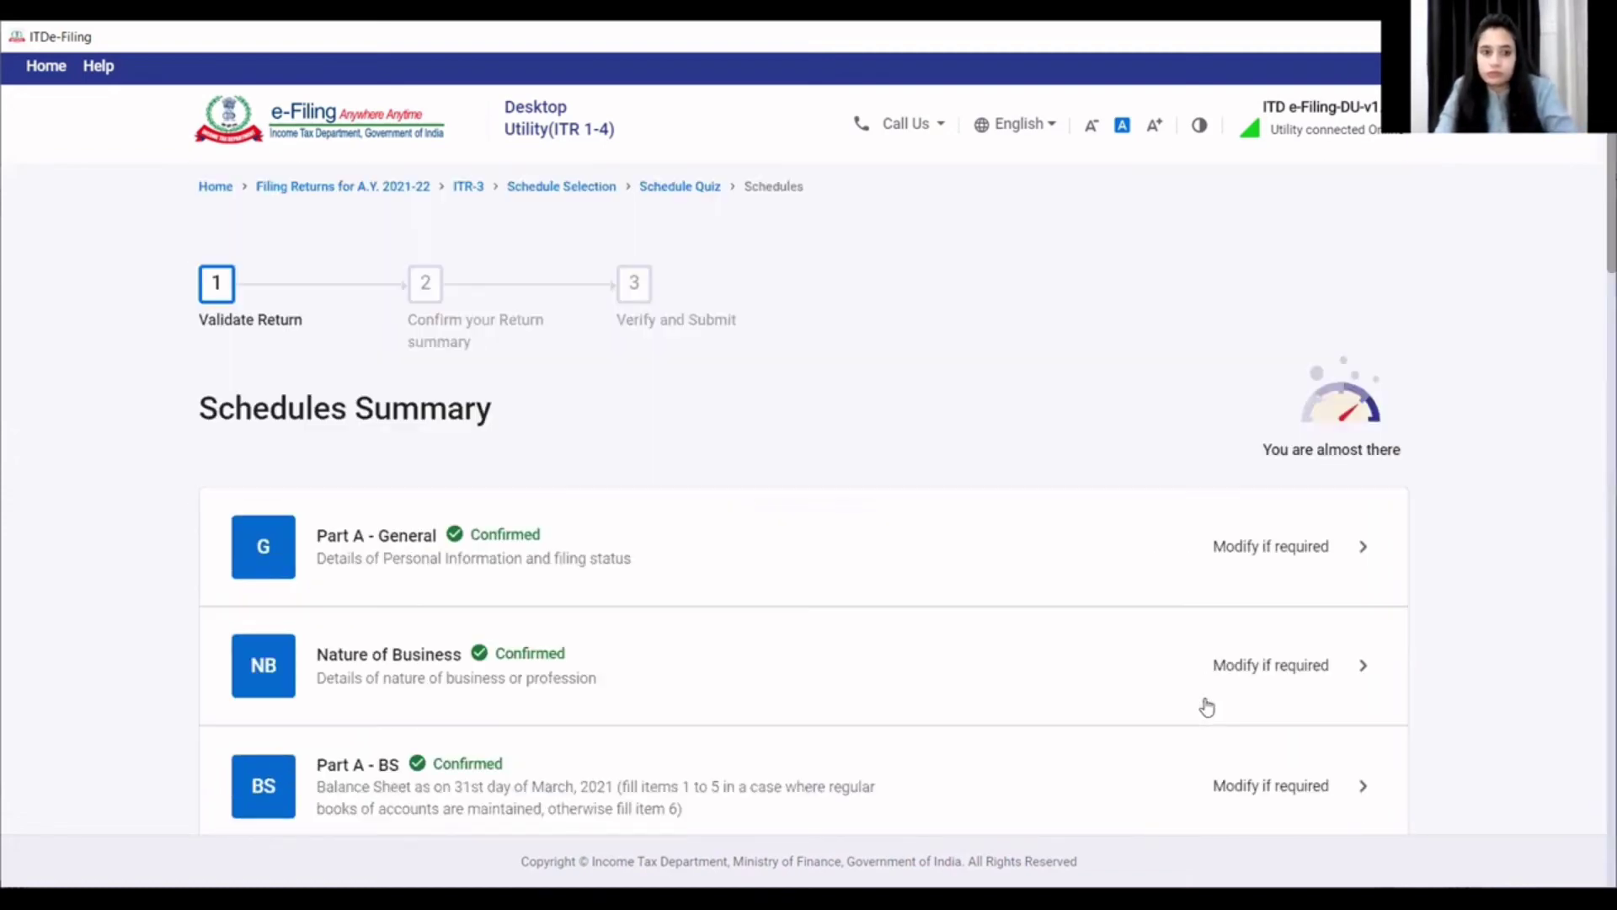
pyautogui.scroll(-10, 1203, 711)
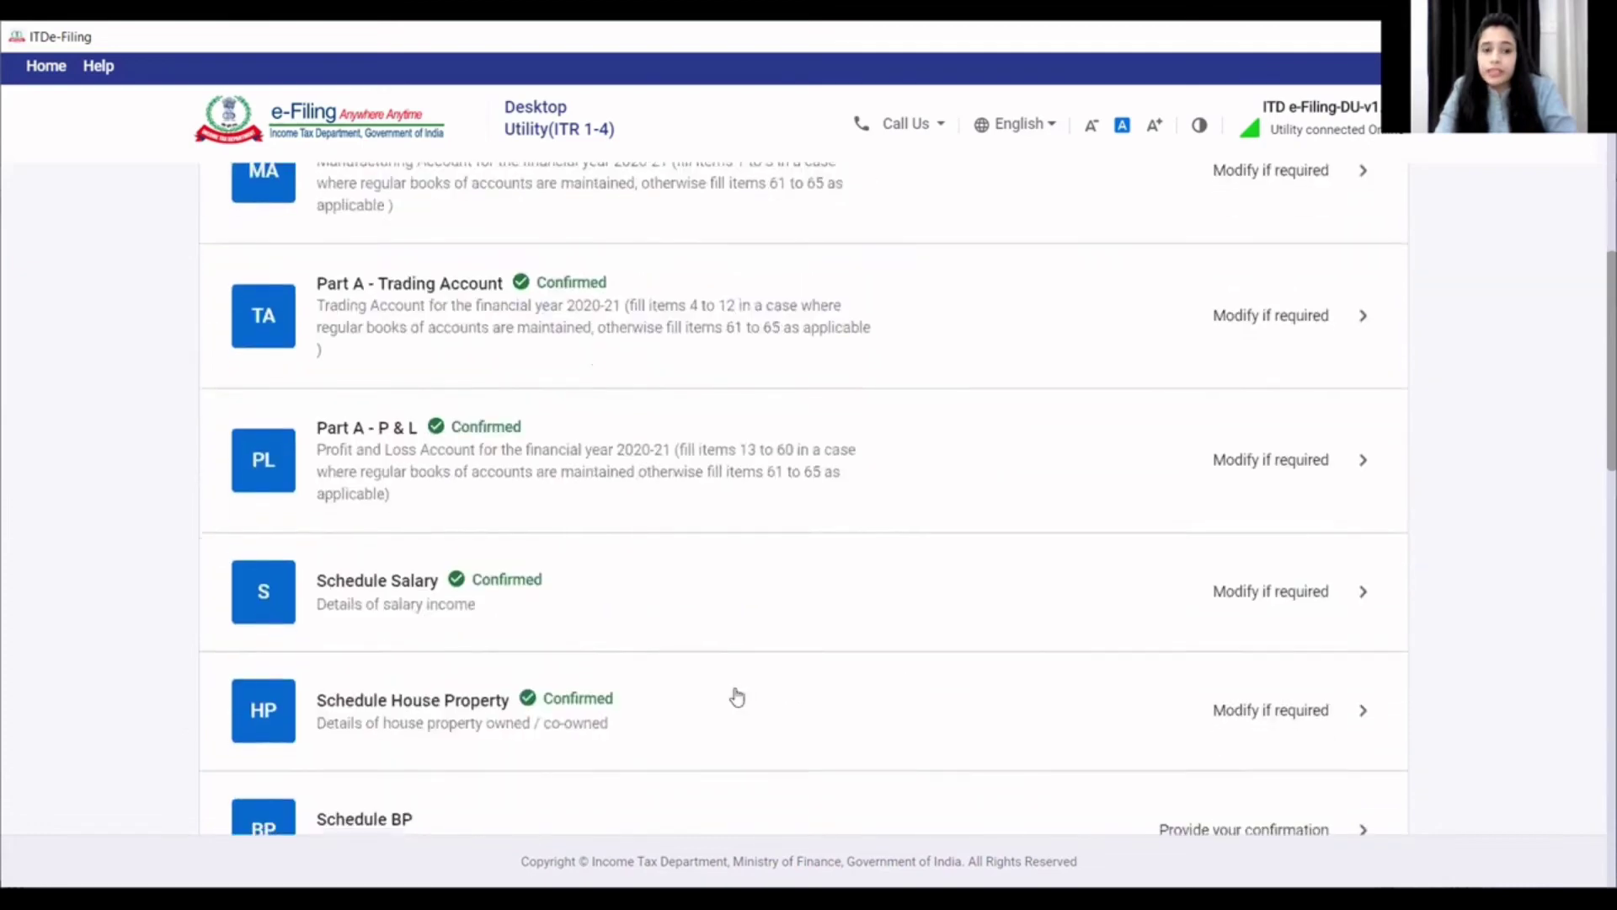
# - Review business income section A of Schedule BP and save it
pyautogui.click(497, 649)
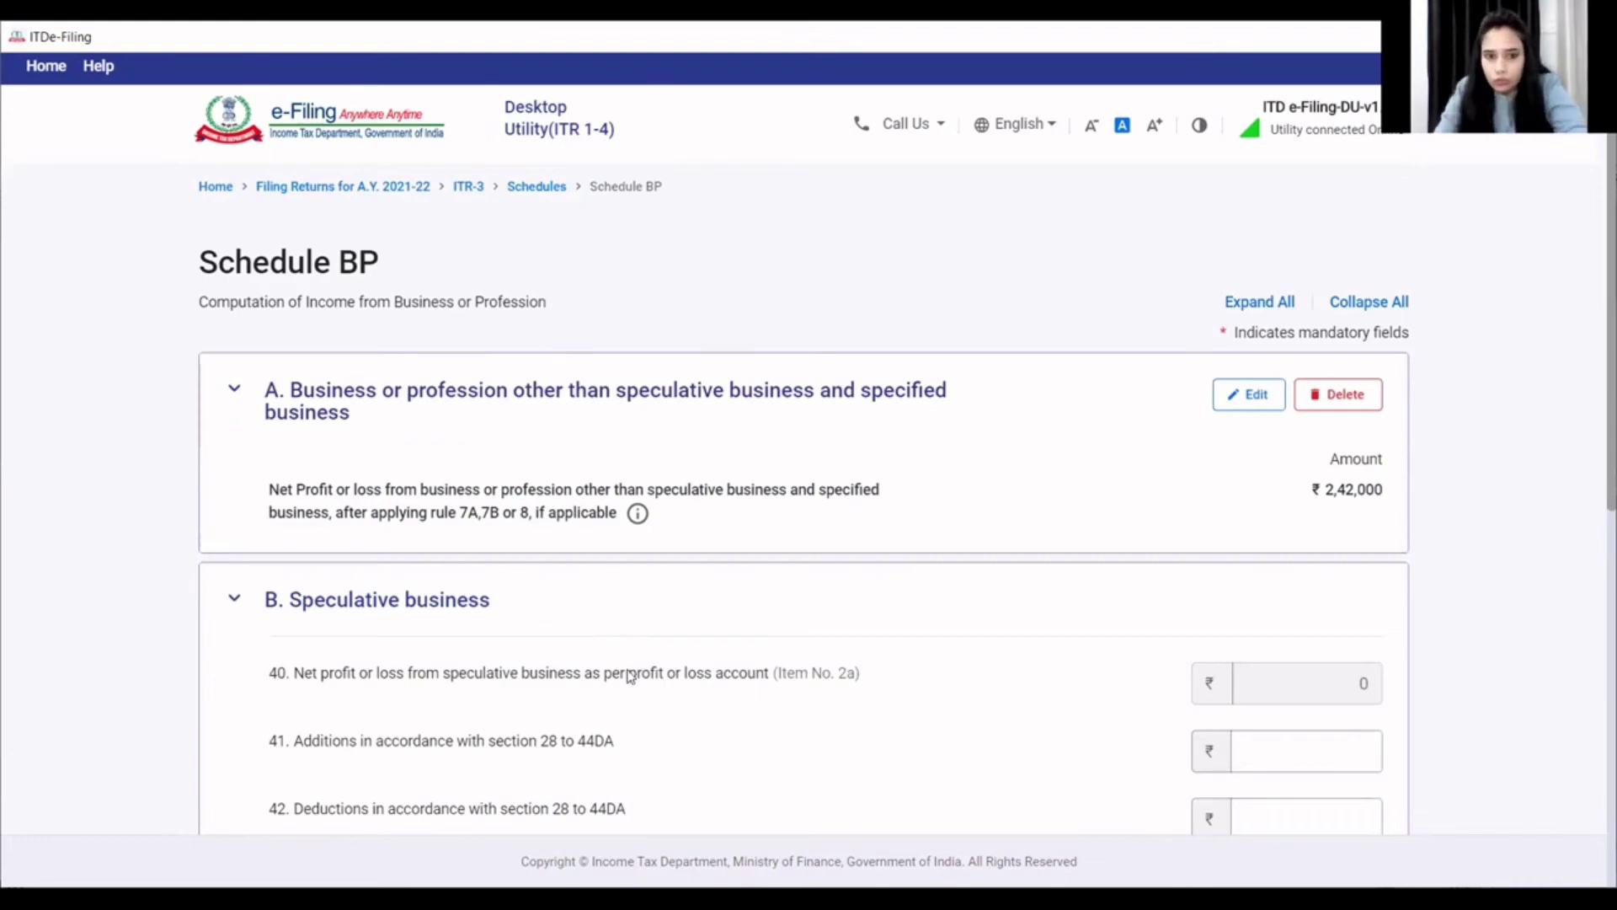
pyautogui.scroll(-3, 718, 747)
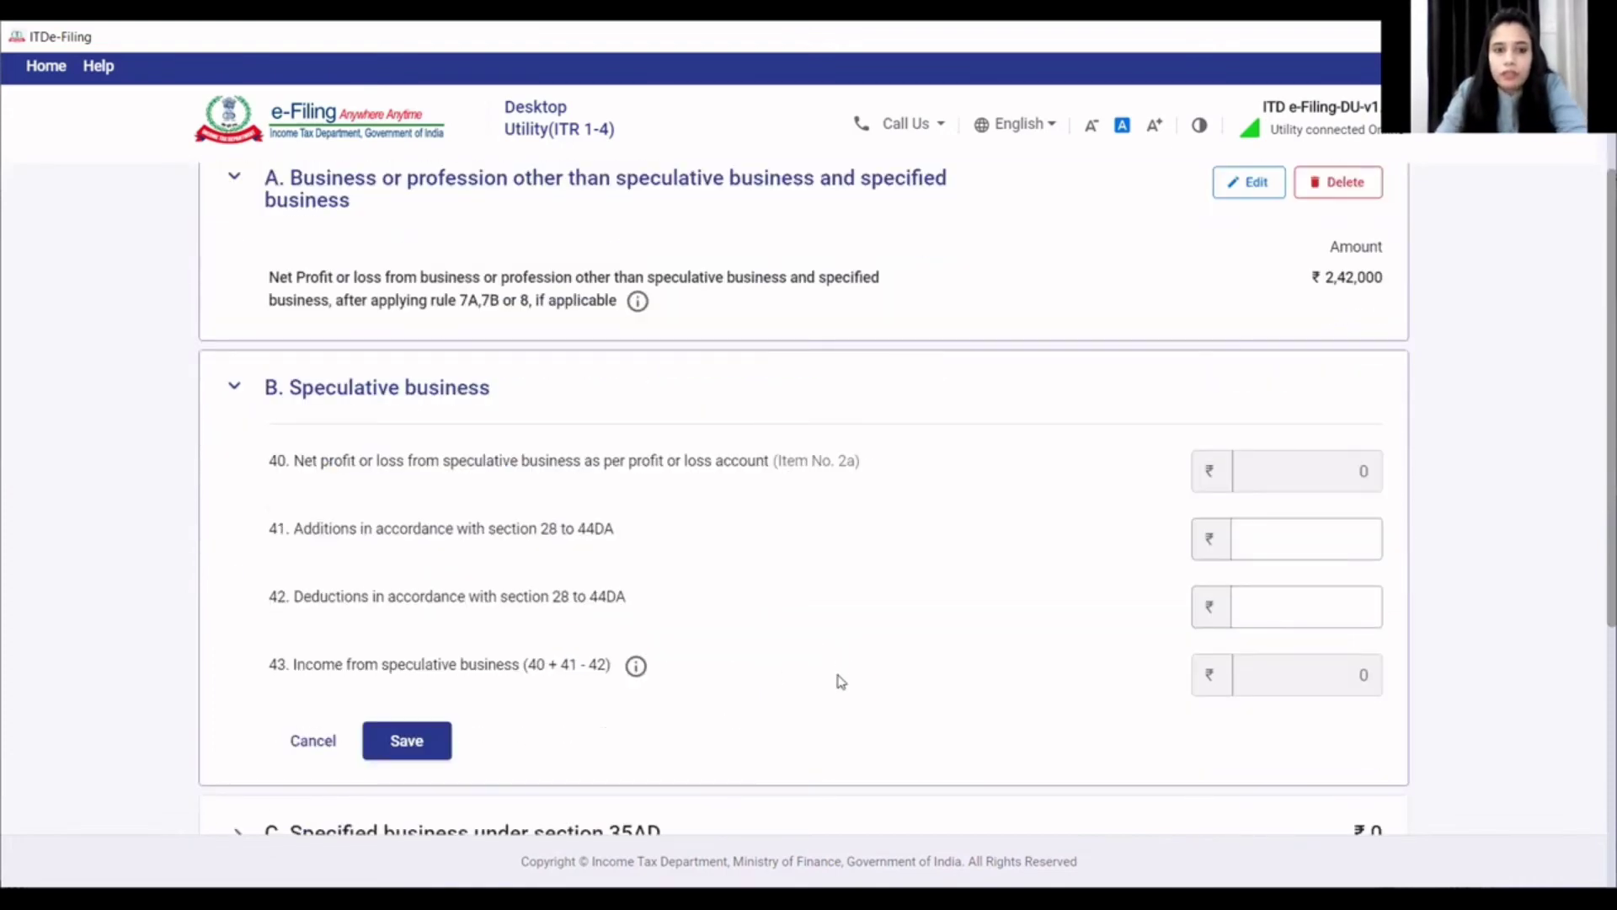
pyautogui.scroll(3, 635, 657)
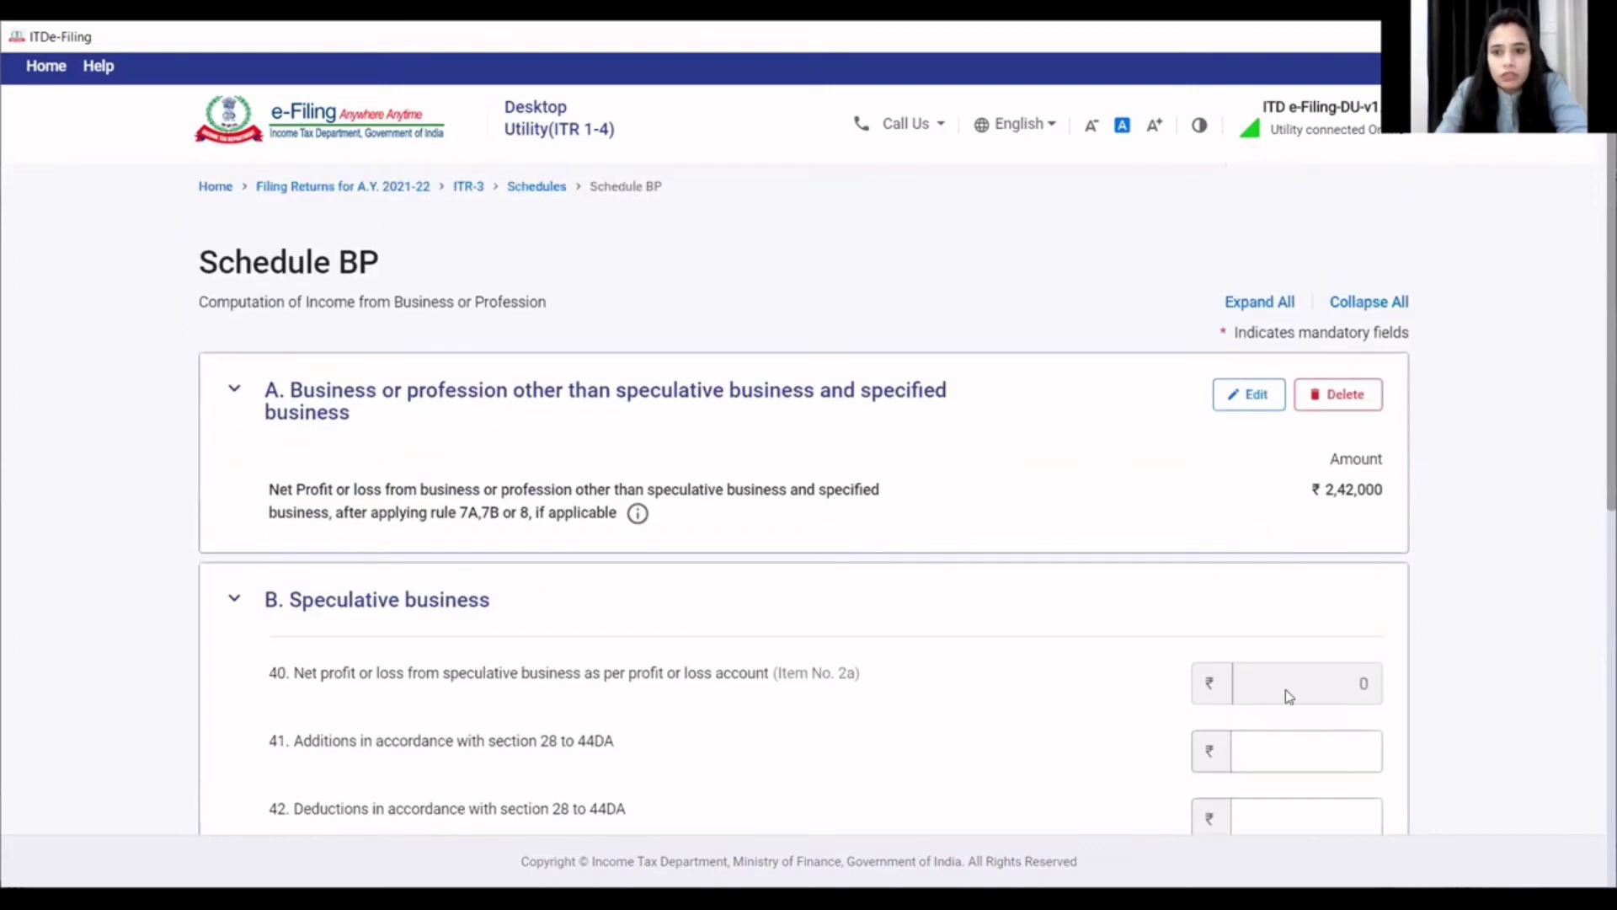
pyautogui.click(1252, 401)
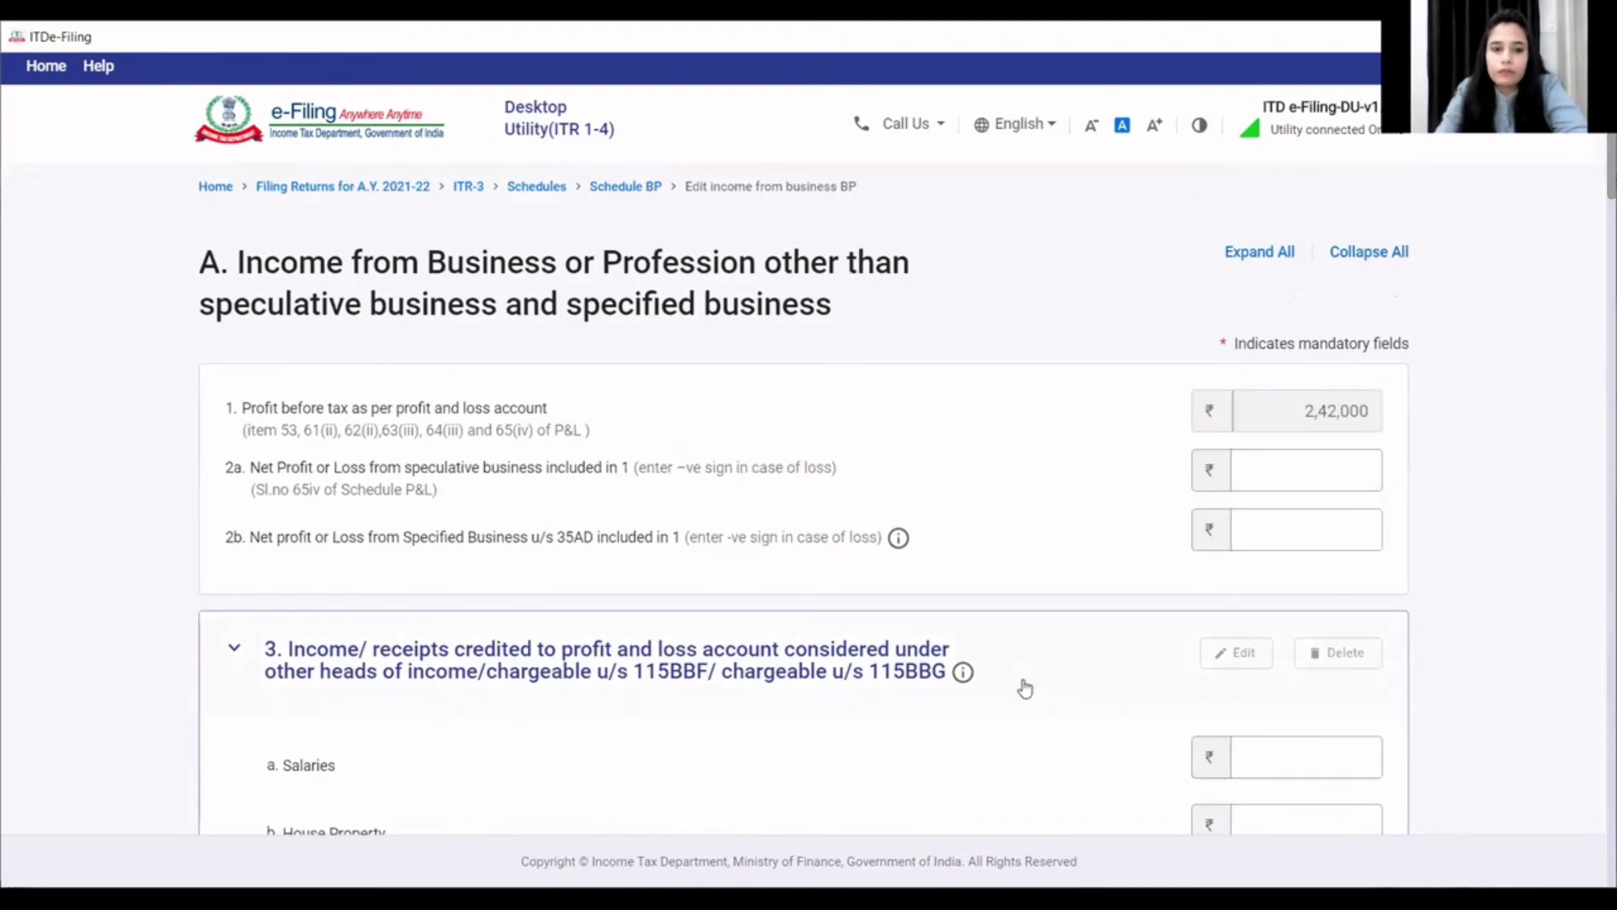
pyautogui.scroll(-10, 1026, 685)
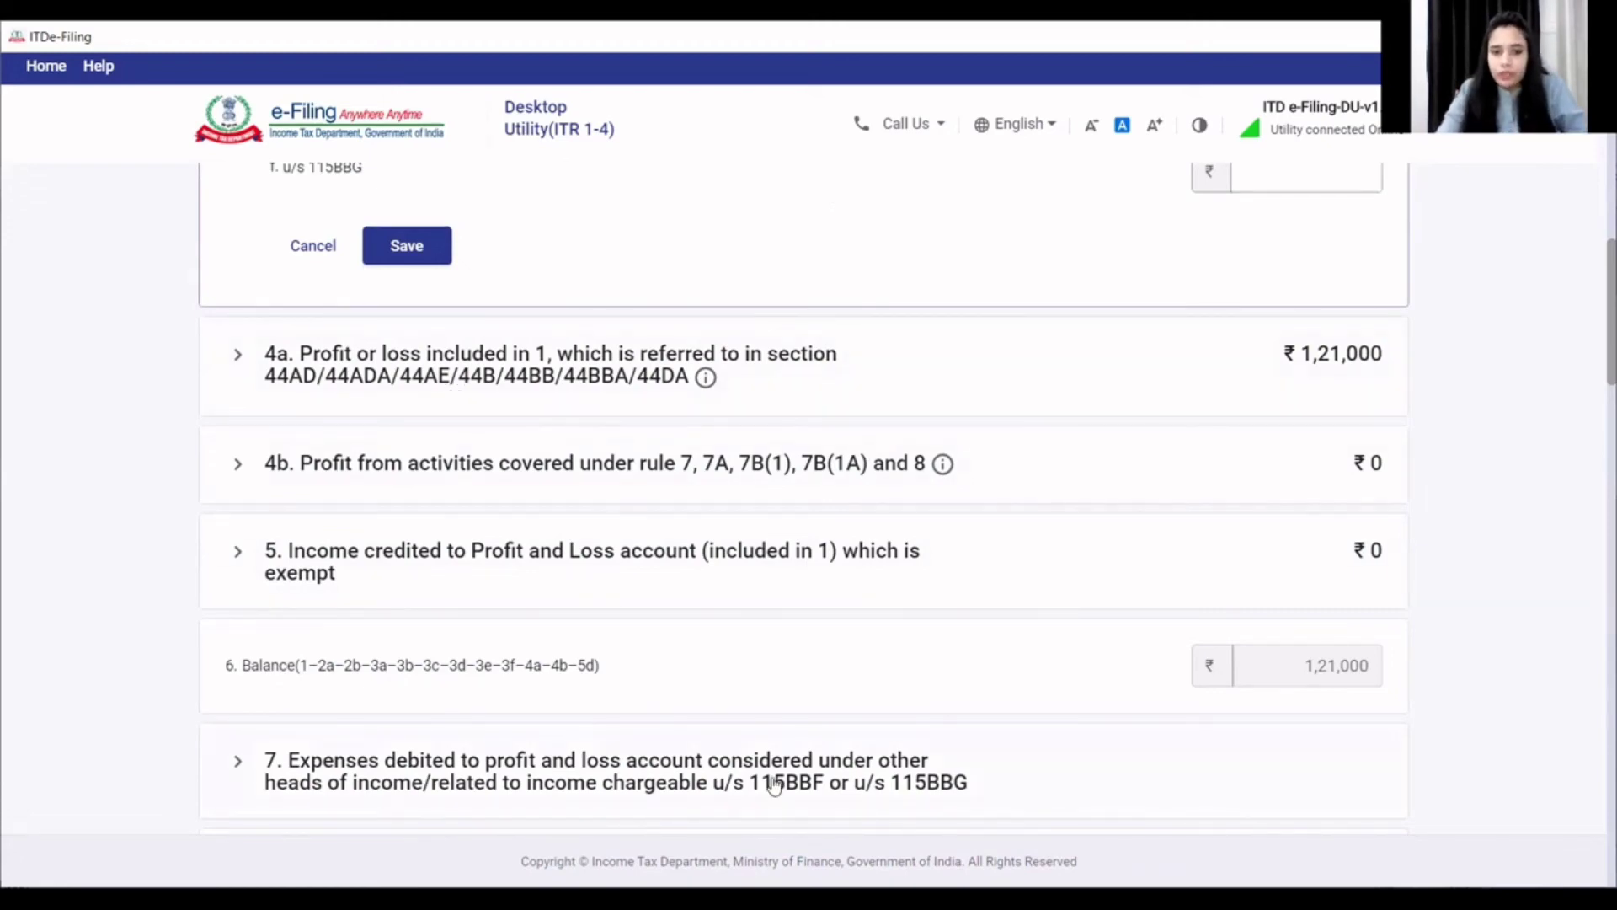
pyautogui.scroll(-1, 1036, 716)
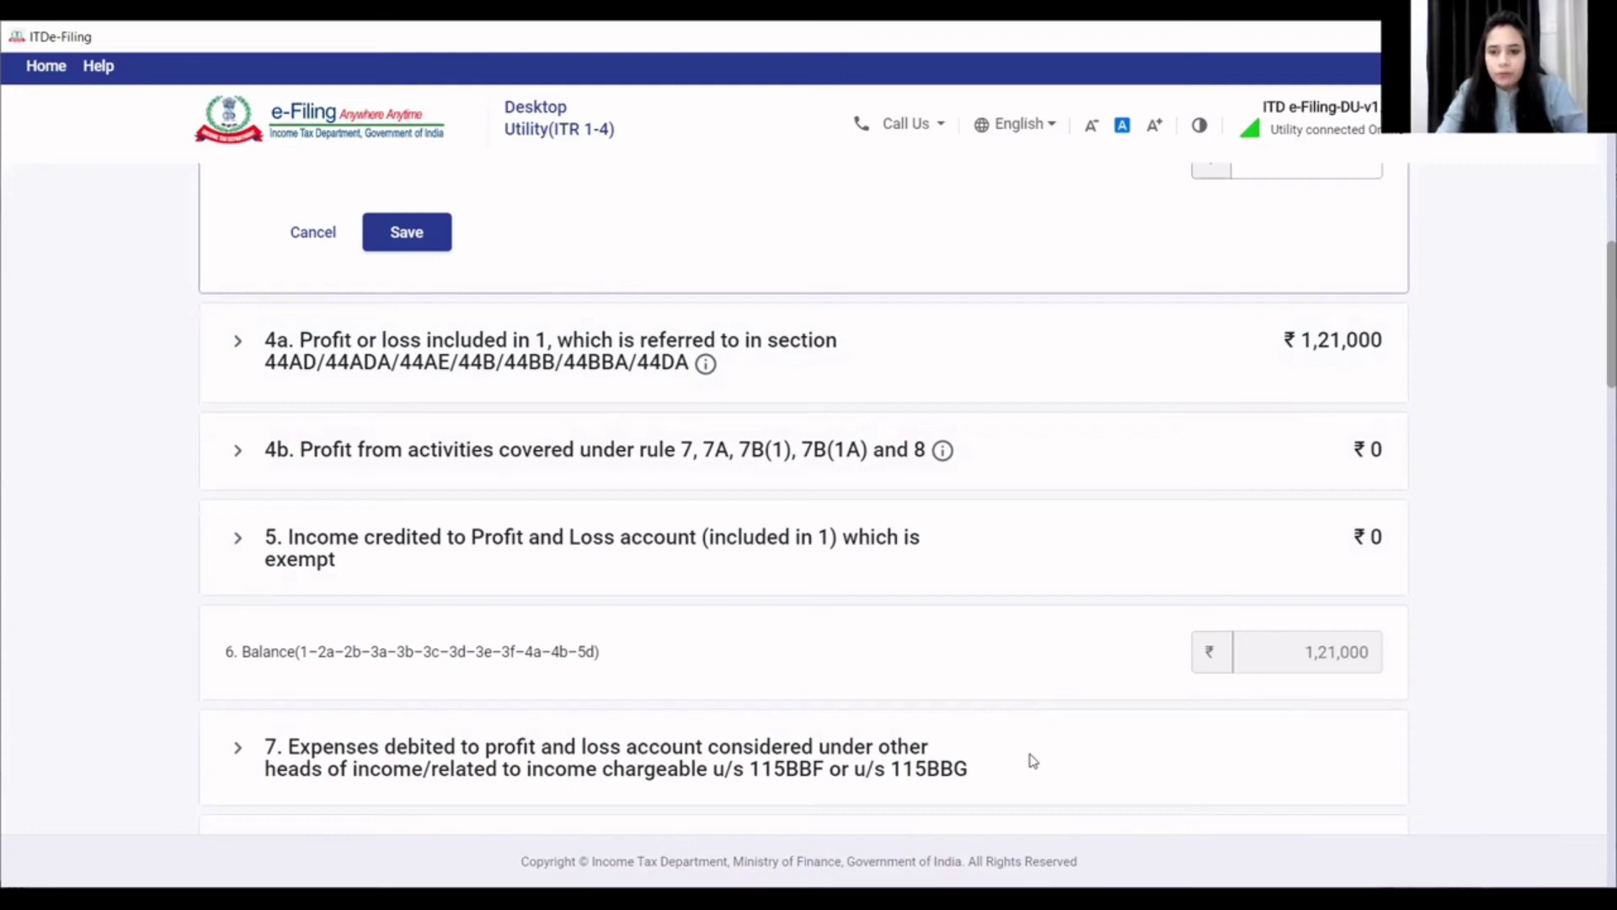
pyautogui.scroll(-20, 1028, 765)
pyautogui.click(1343, 672)
# - Confirm Schedule BP with business income of 2,42,000
pyautogui.scroll(-5, 1266, 705)
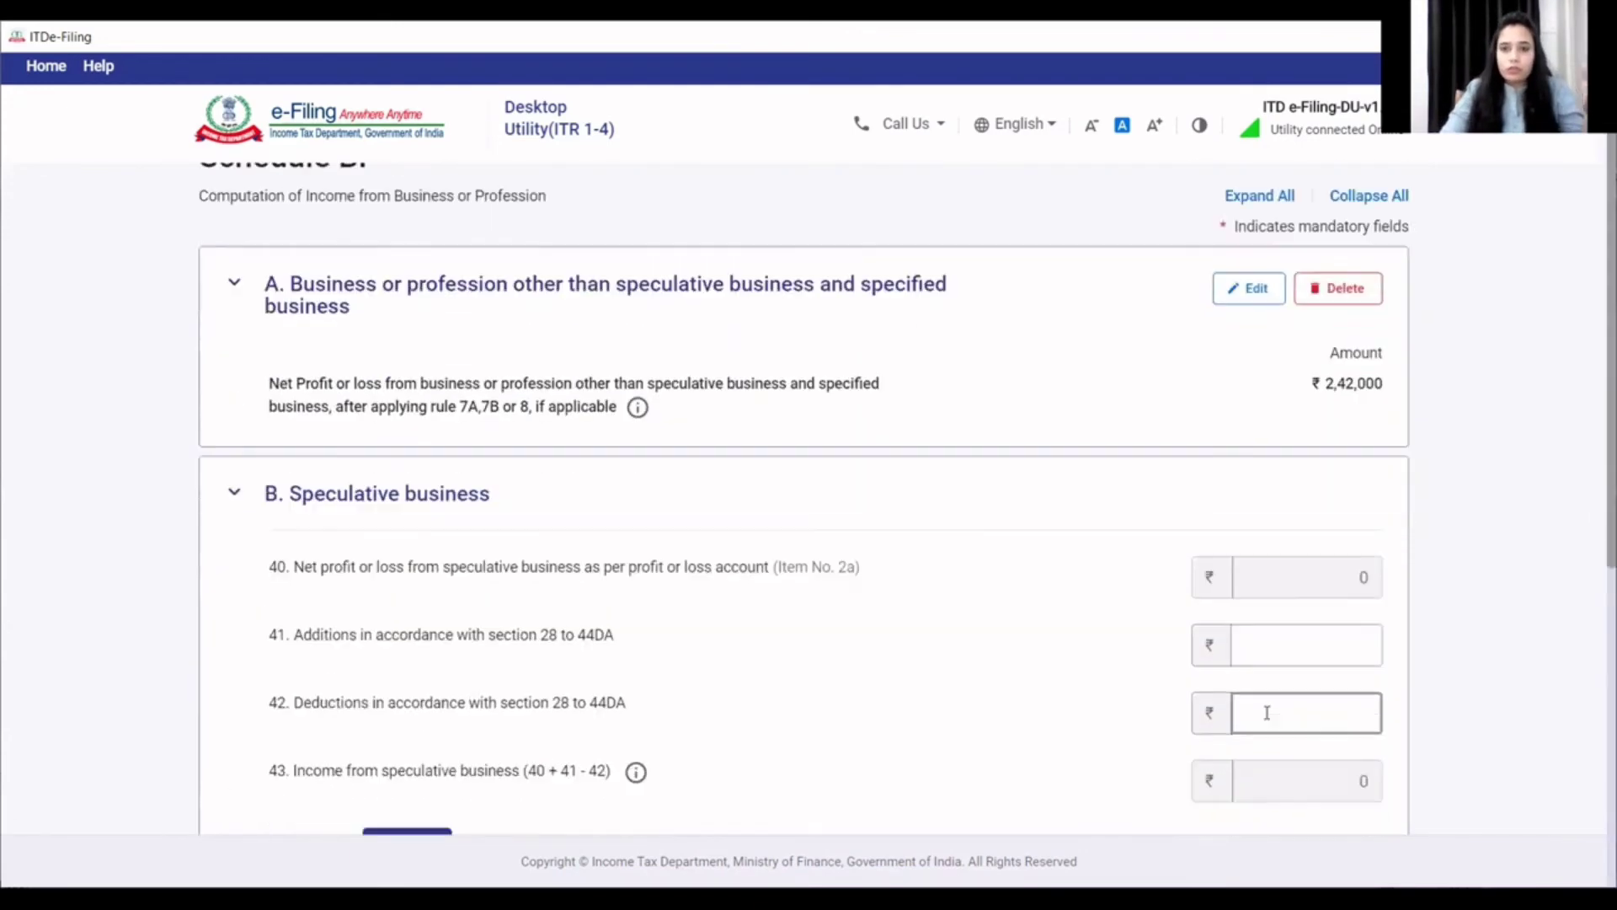
pyautogui.scroll(5, 1240, 716)
pyautogui.scroll(-8, 1240, 716)
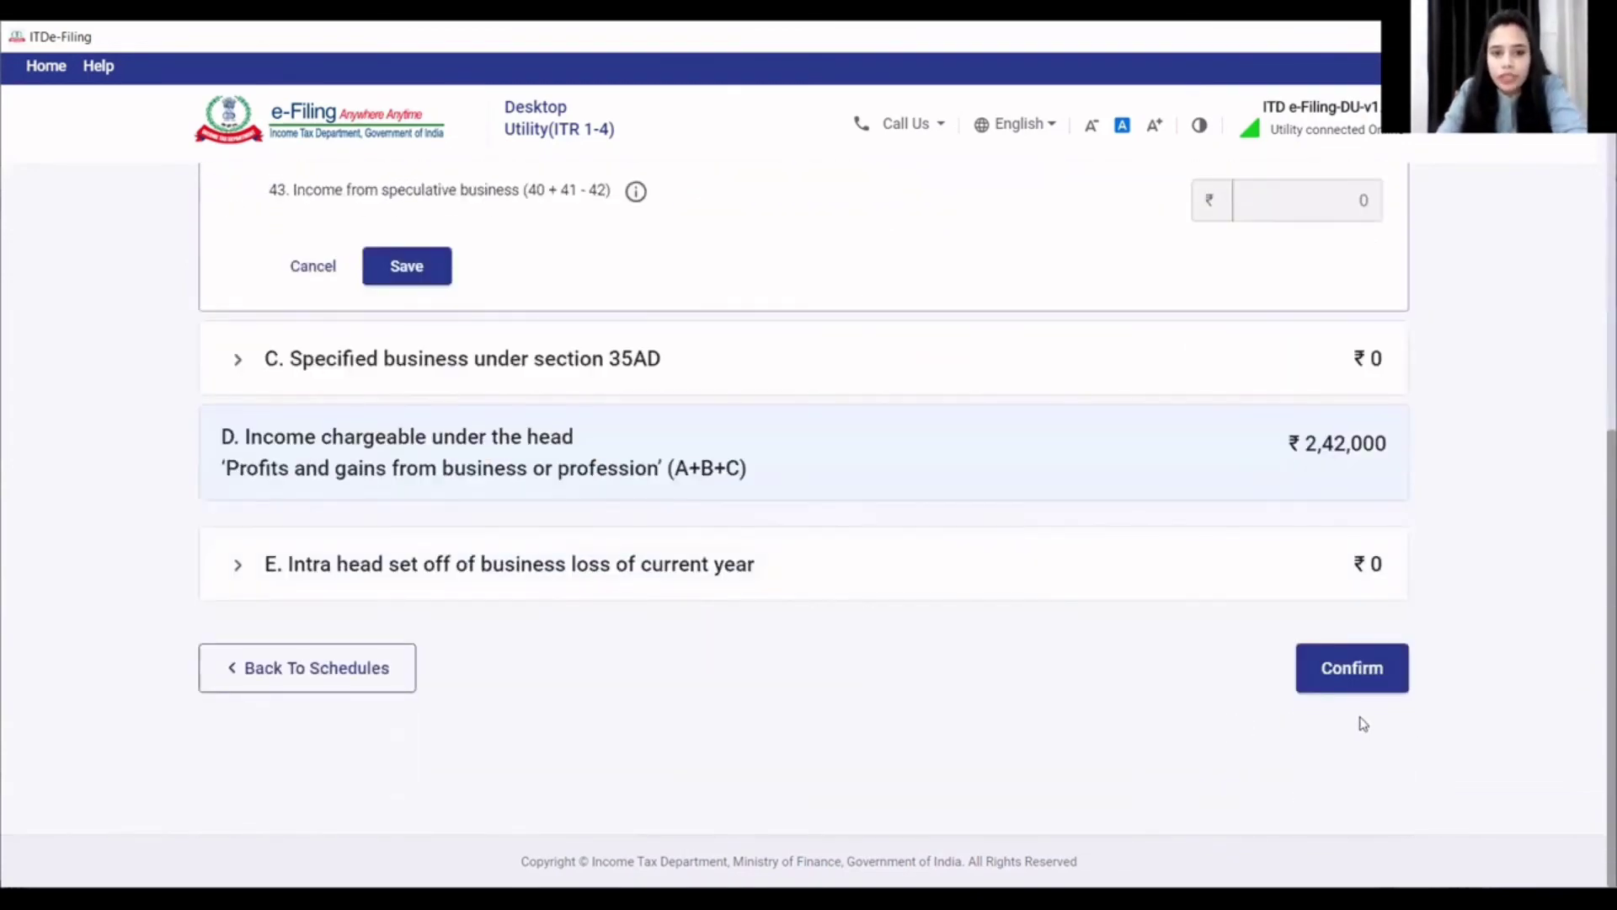
pyautogui.click(1358, 676)
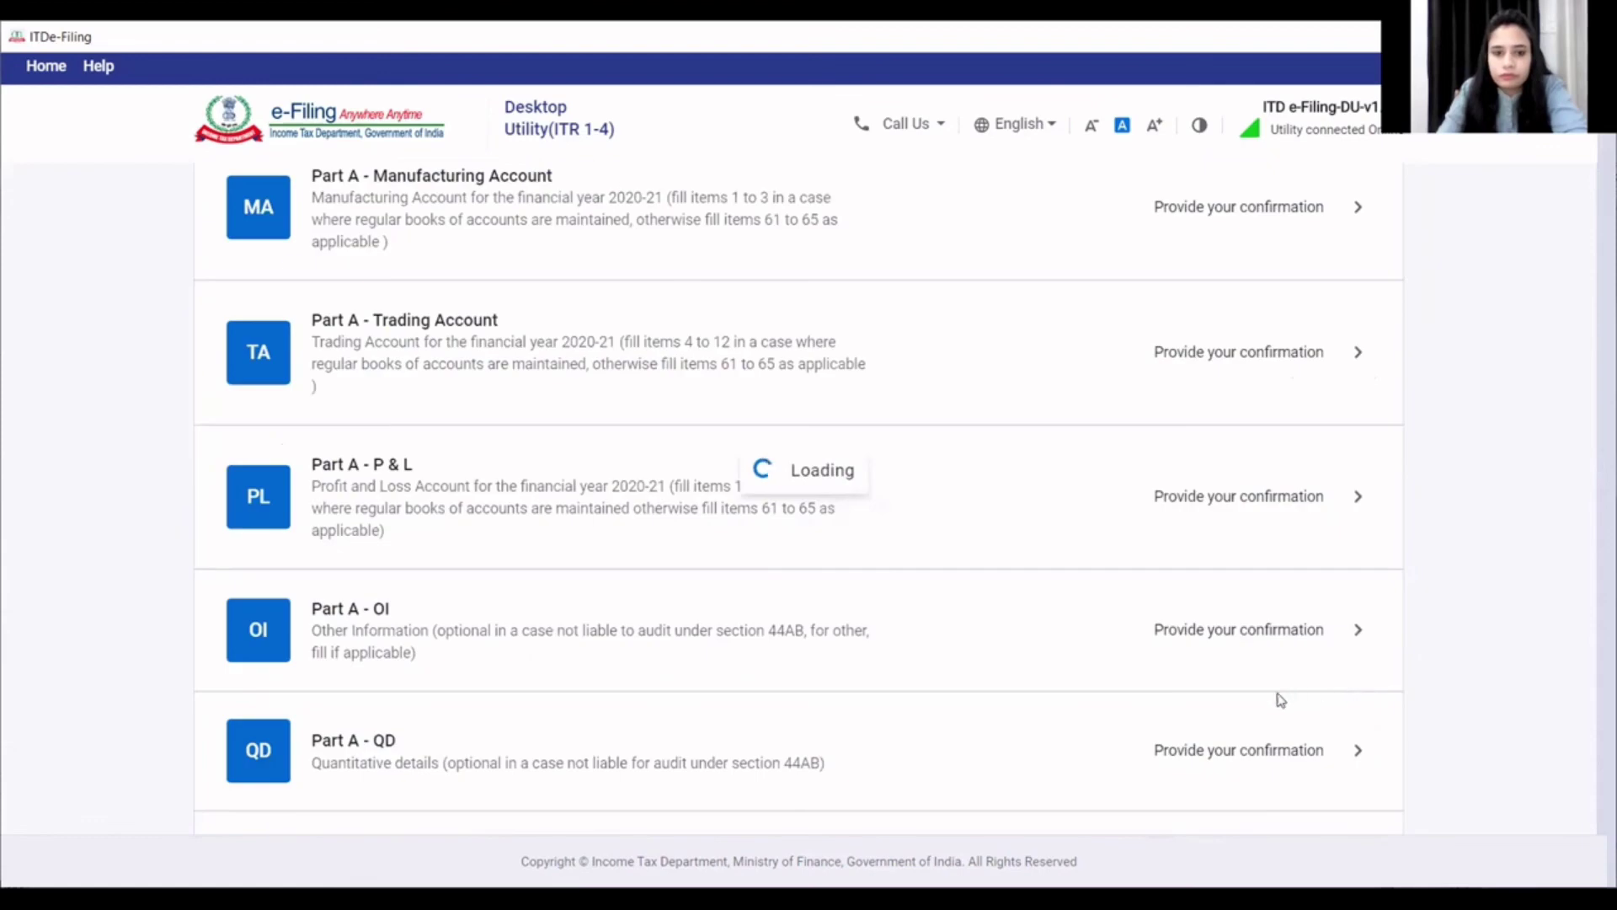
pyautogui.scroll(-5, 1263, 713)
pyautogui.scroll(-10, 1262, 713)
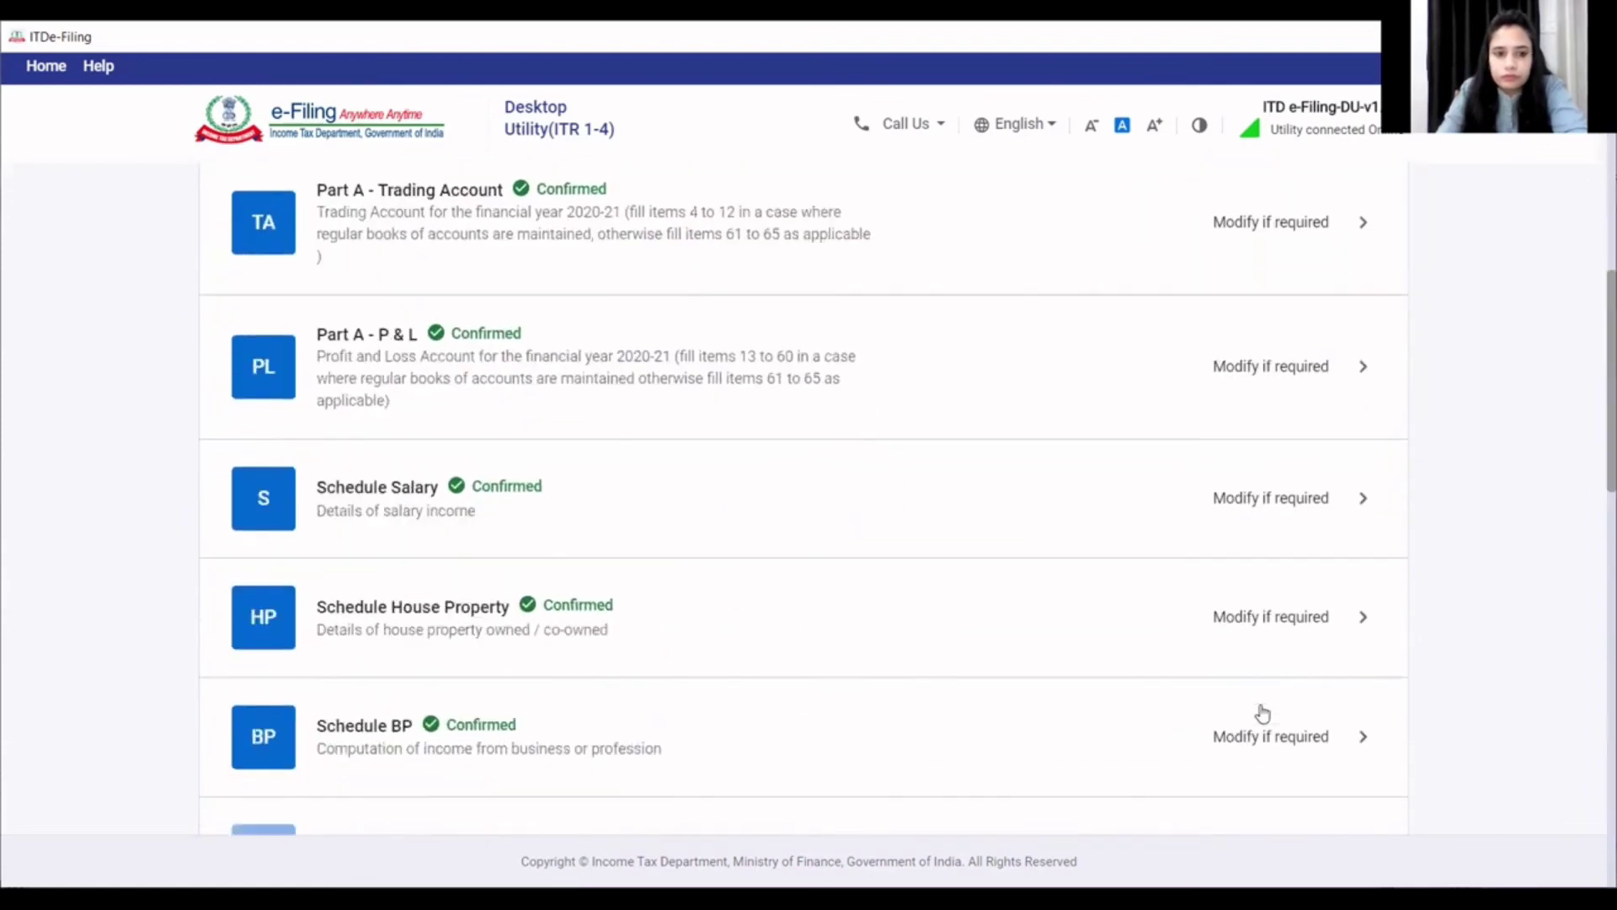
pyautogui.click(525, 518)
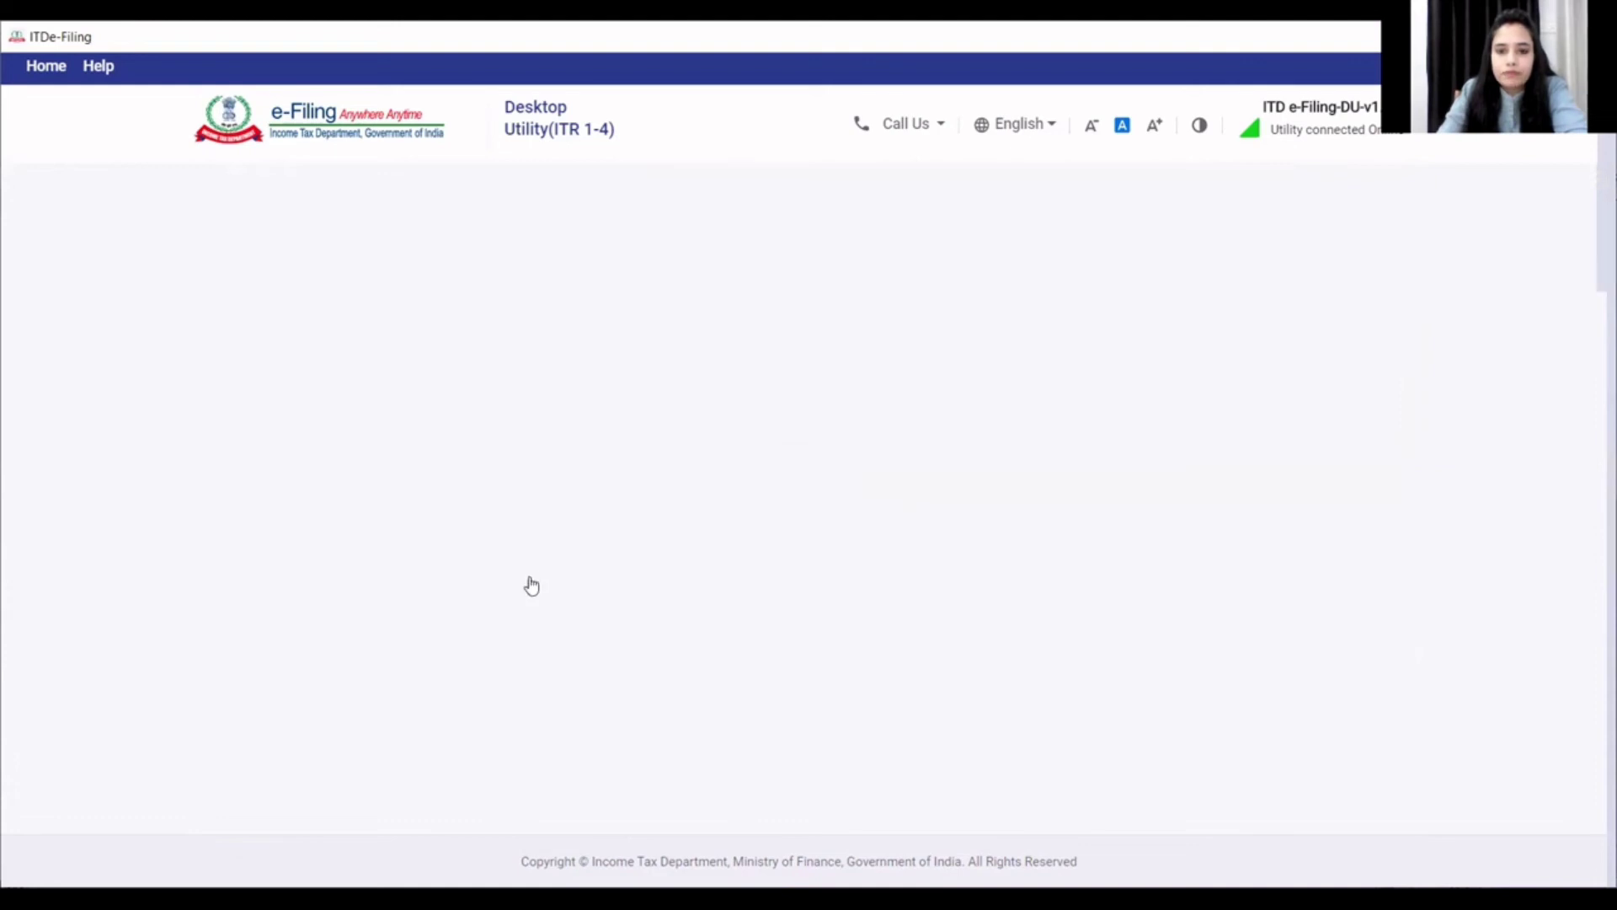
# - Add 250 savings bank interest as b. Interest, Gross income from other sources
pyautogui.click(319, 491)
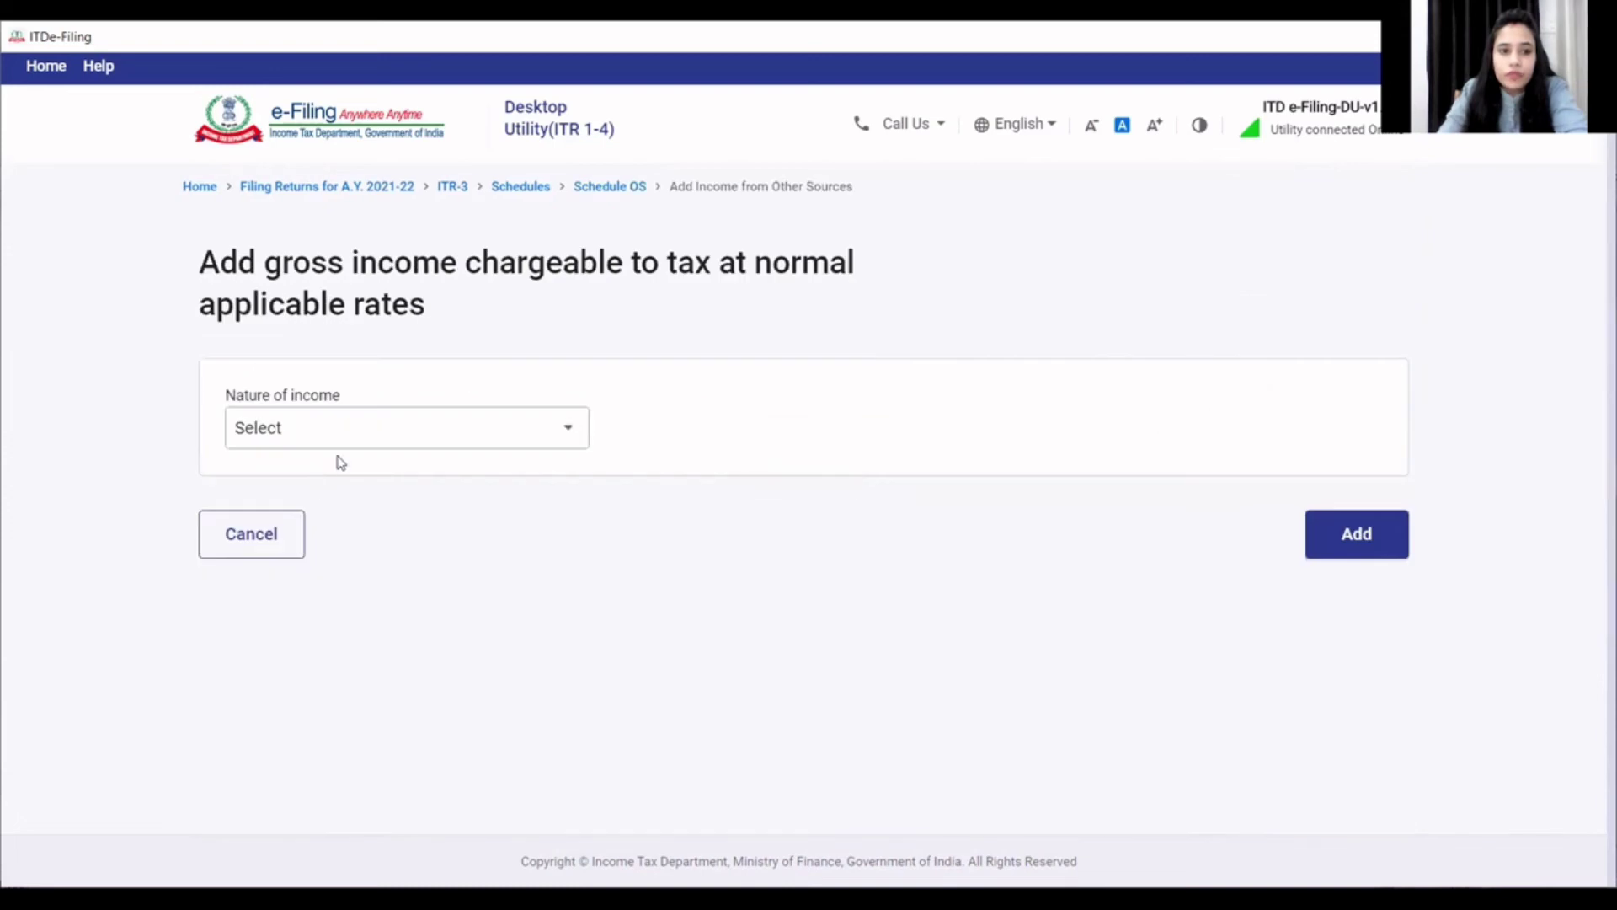
pyautogui.click(340, 440)
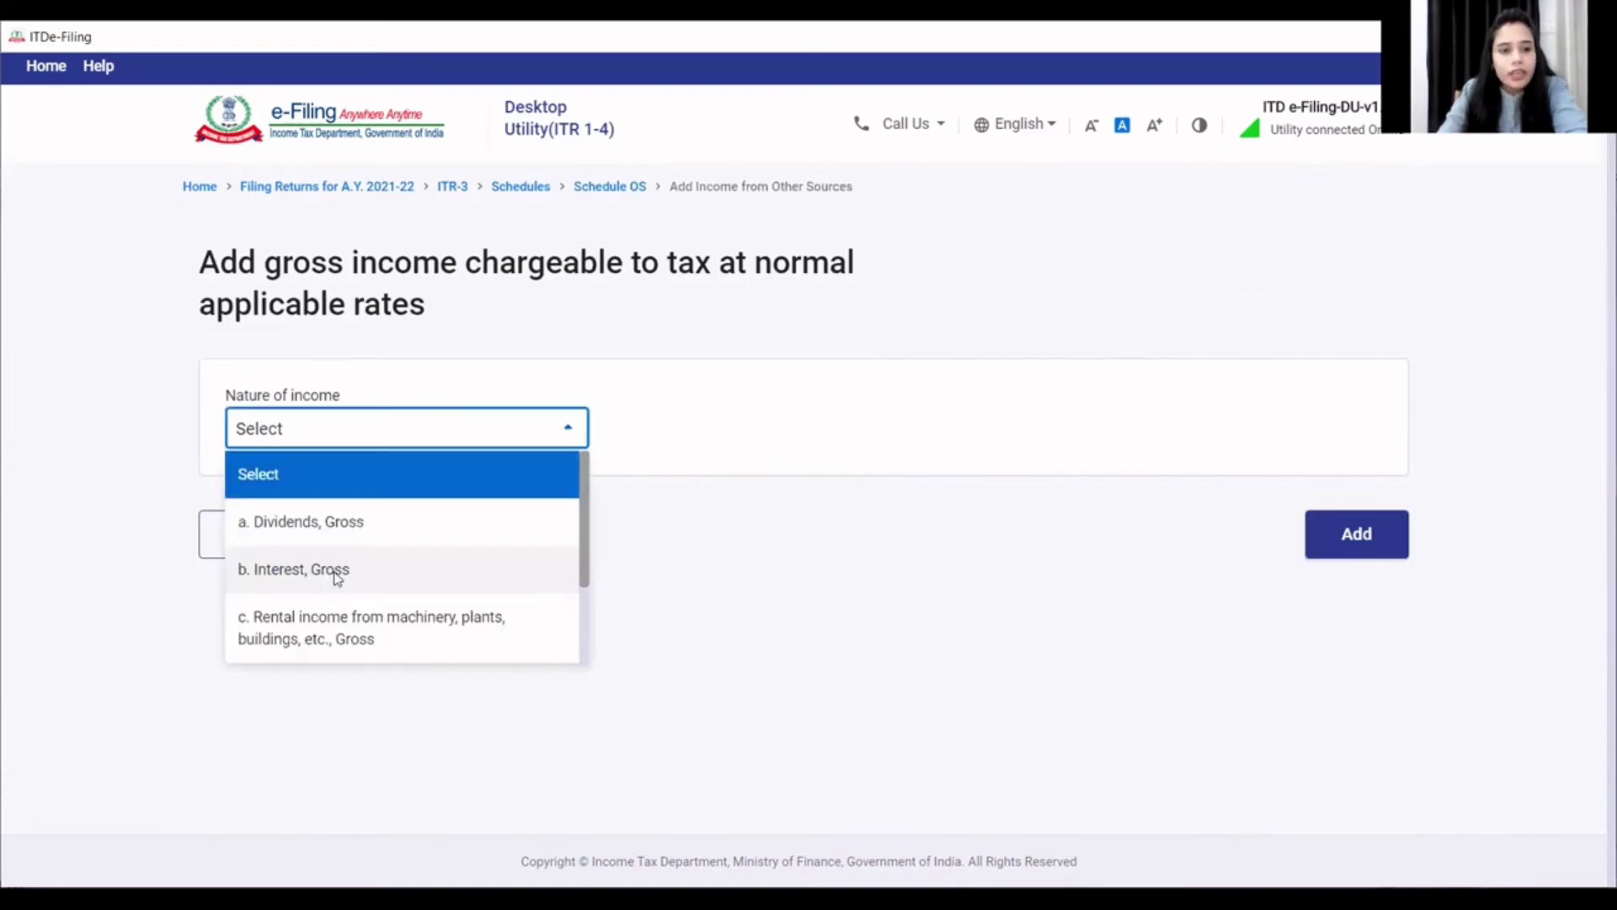
pyautogui.click(337, 572)
pyautogui.click(1266, 524)
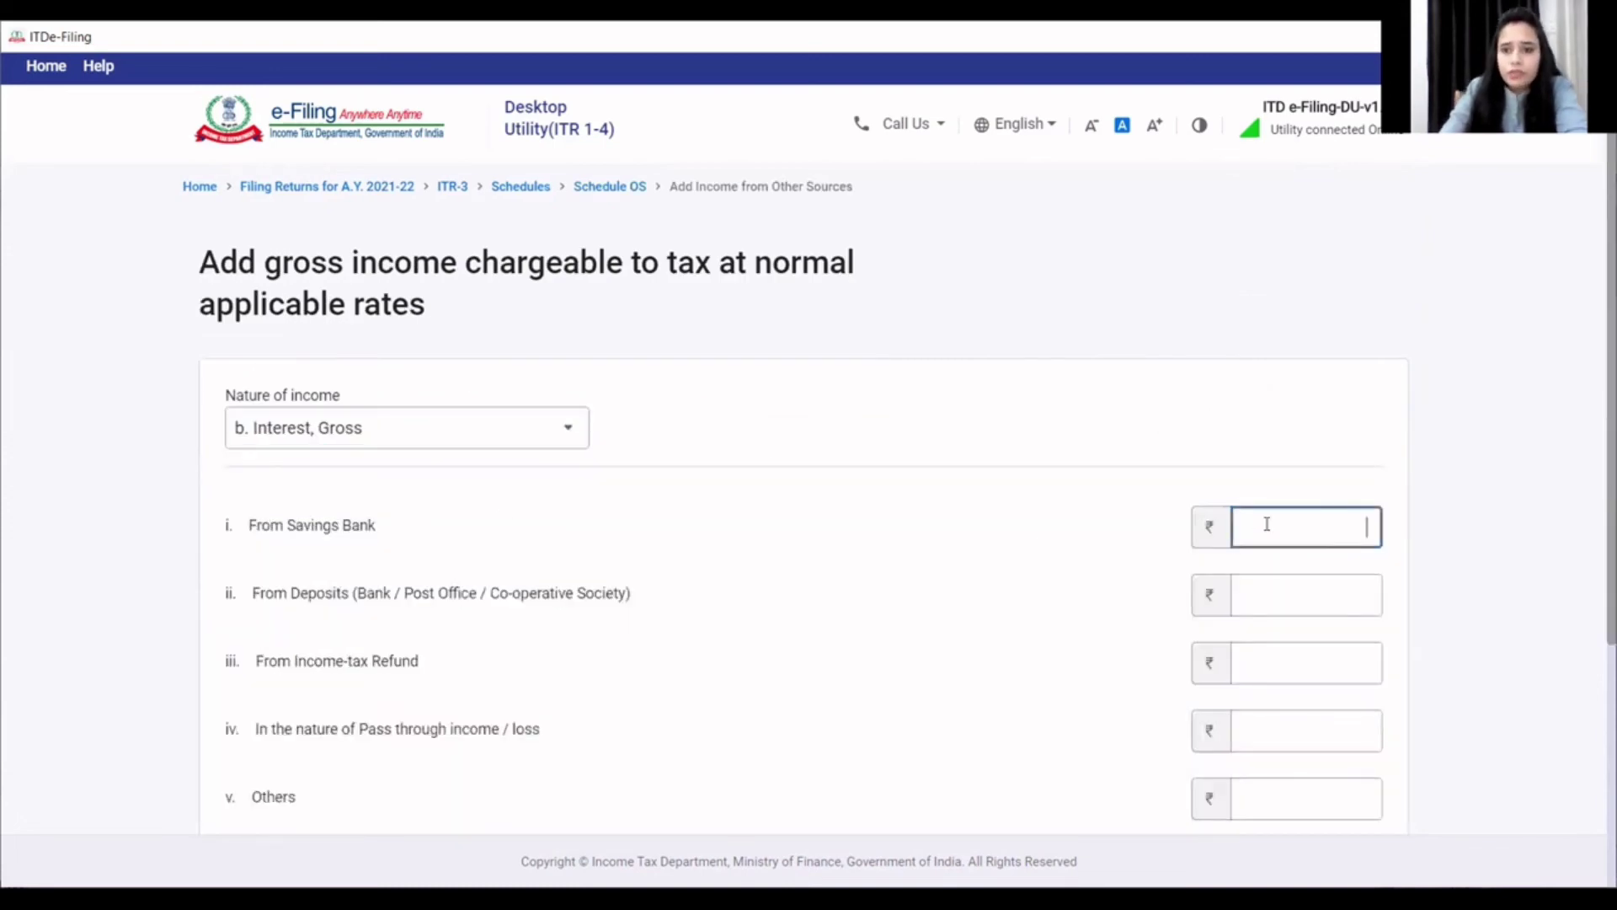
pyautogui.write('250')
pyautogui.click(1210, 494)
pyautogui.scroll(-4, 1238, 539)
pyautogui.click(1359, 678)
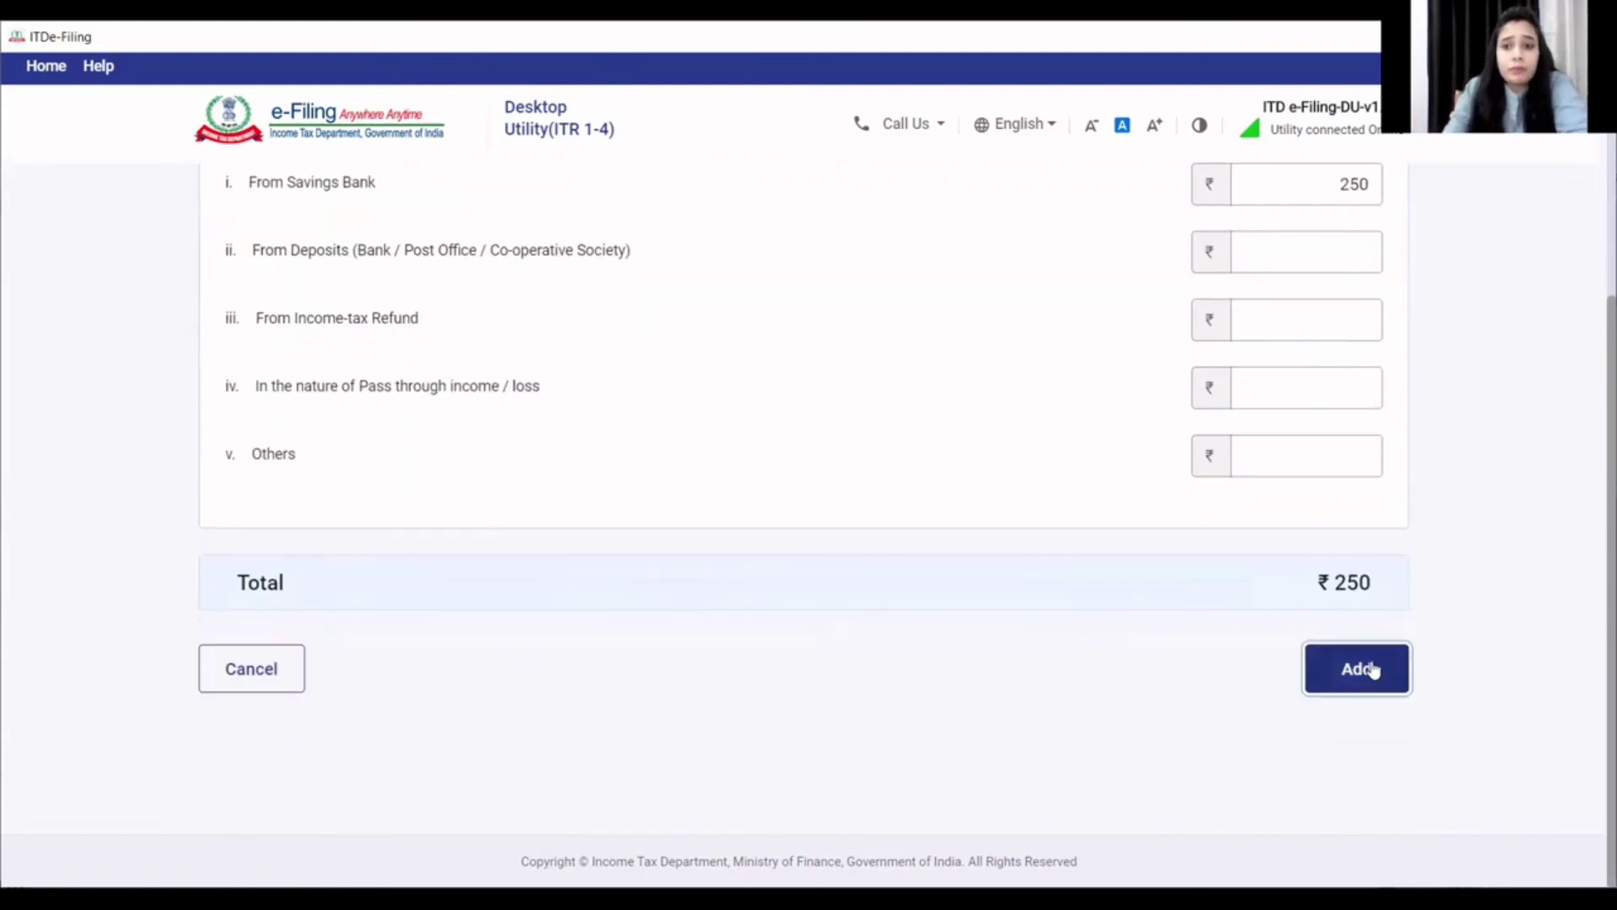
# - Confirm Schedule Other Sources with income of 250
pyautogui.scroll(-6, 1200, 609)
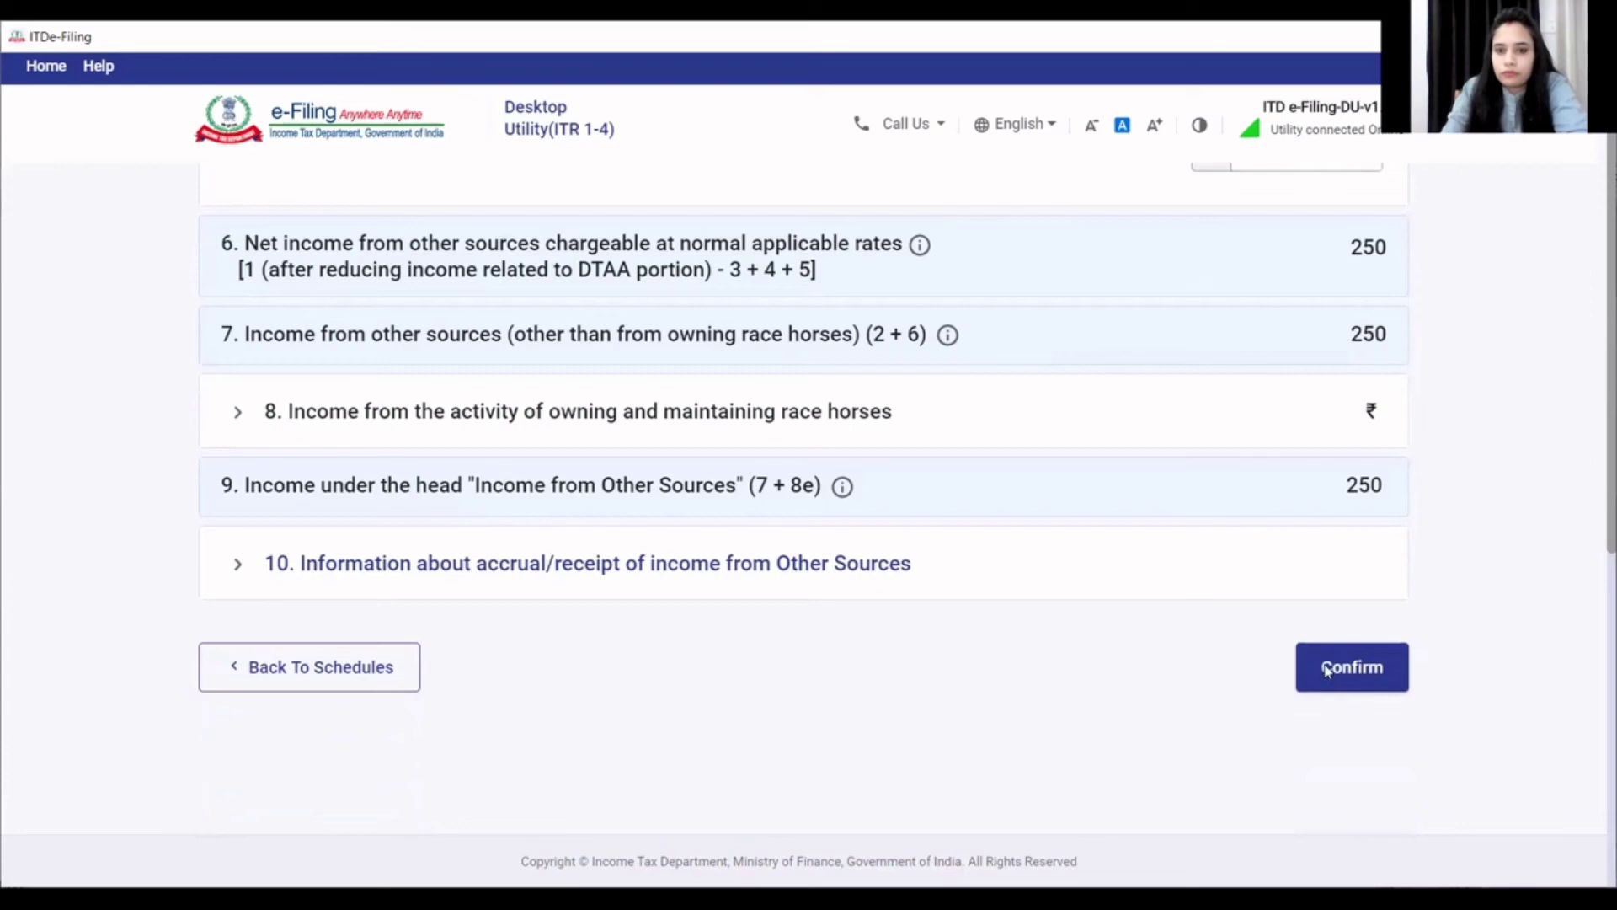
pyautogui.click(1347, 681)
pyautogui.scroll(-4, 1029, 687)
pyautogui.scroll(-5, 1044, 668)
pyautogui.click(1350, 674)
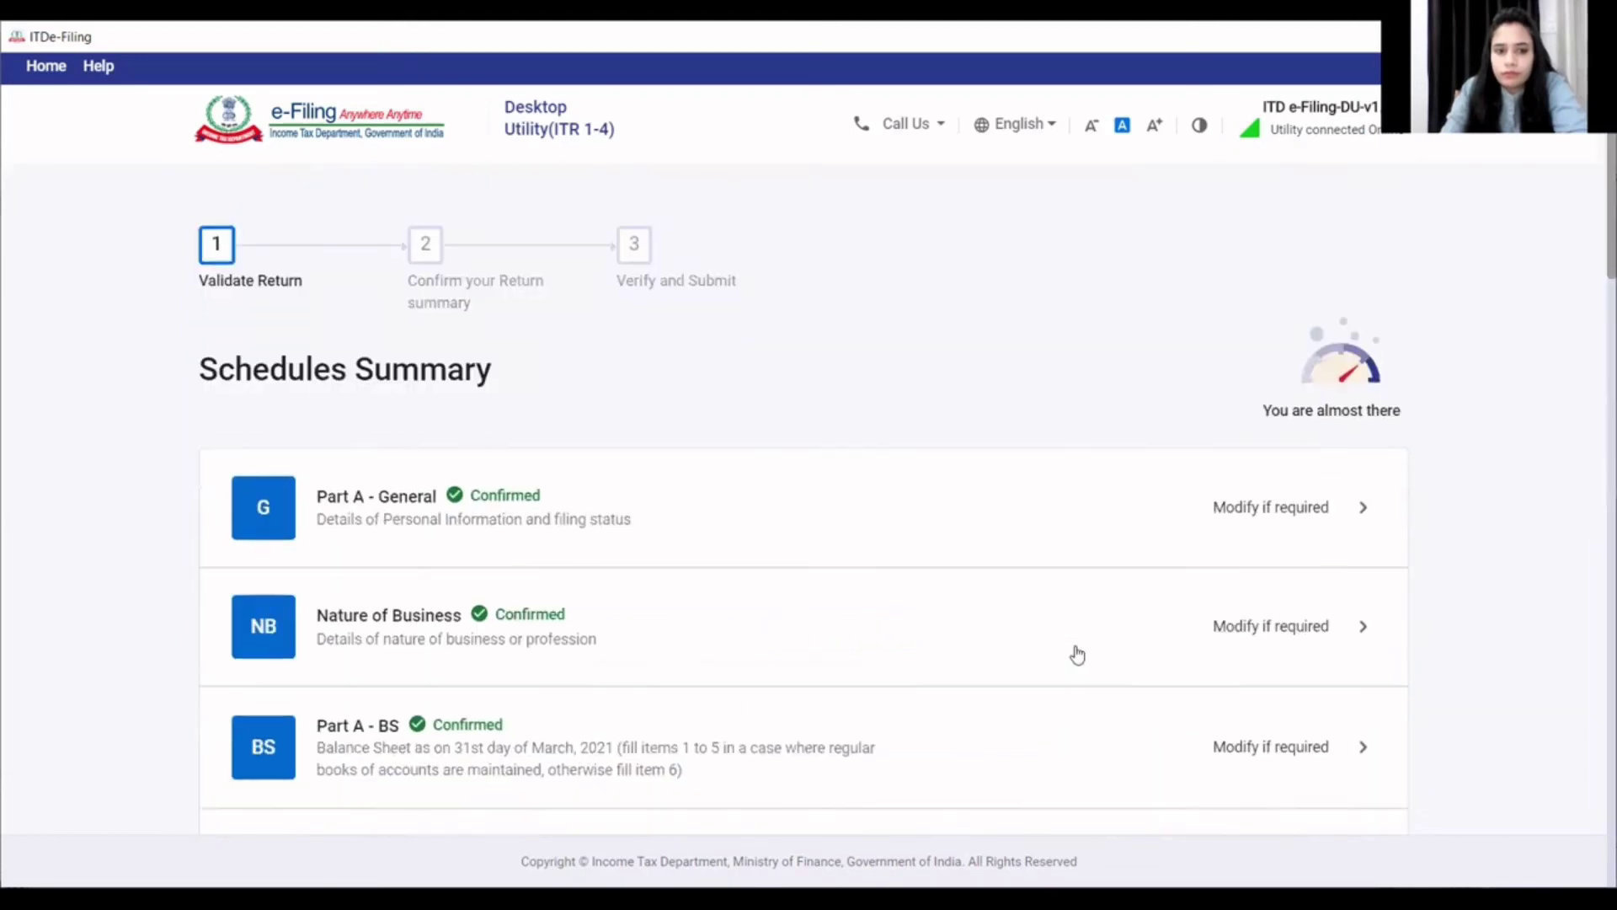
# - Review Schedule CYLA down to rows xv–xviii, with every loss remaining after set-off at ₹0
pyautogui.scroll(-6, 1072, 654)
pyautogui.scroll(-6, 961, 656)
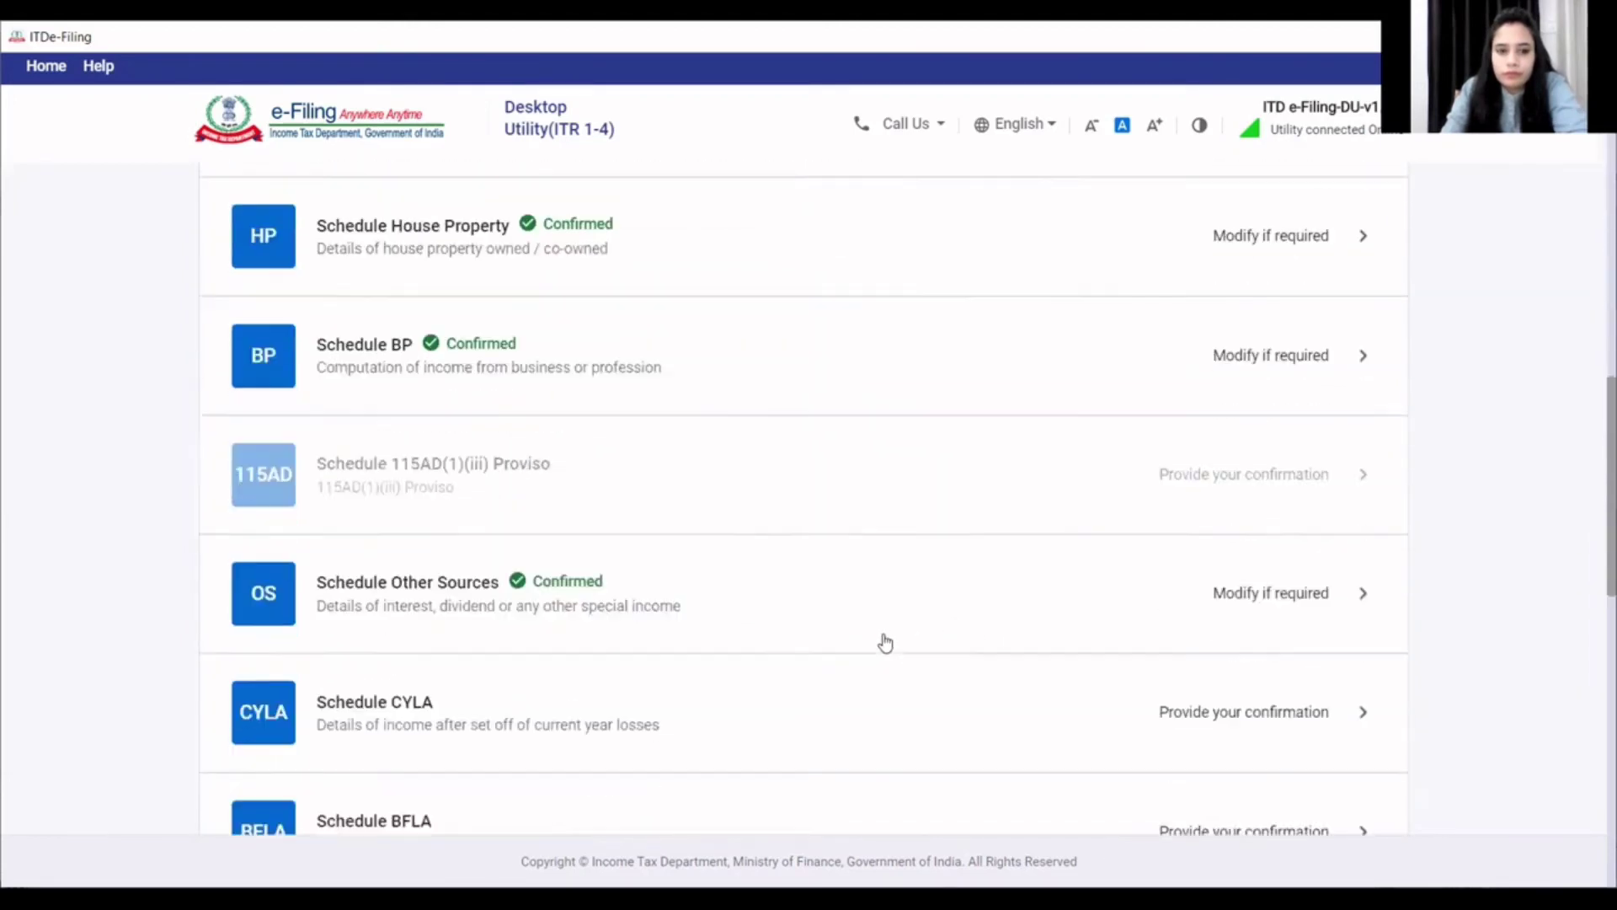
pyautogui.click(446, 556)
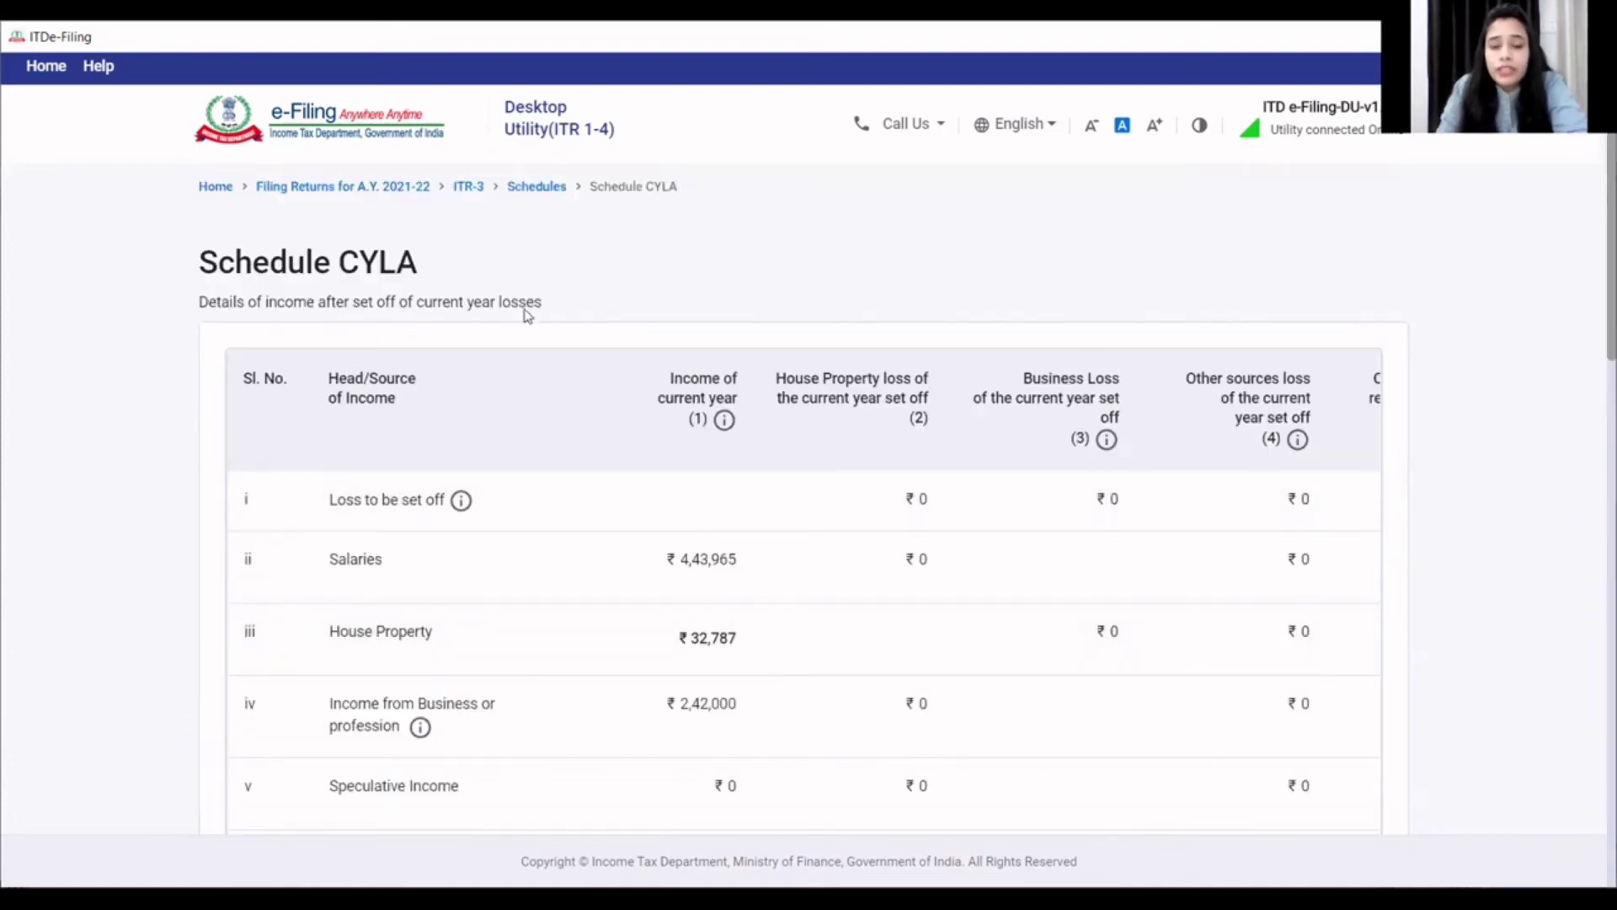
pyautogui.scroll(-3, 728, 461)
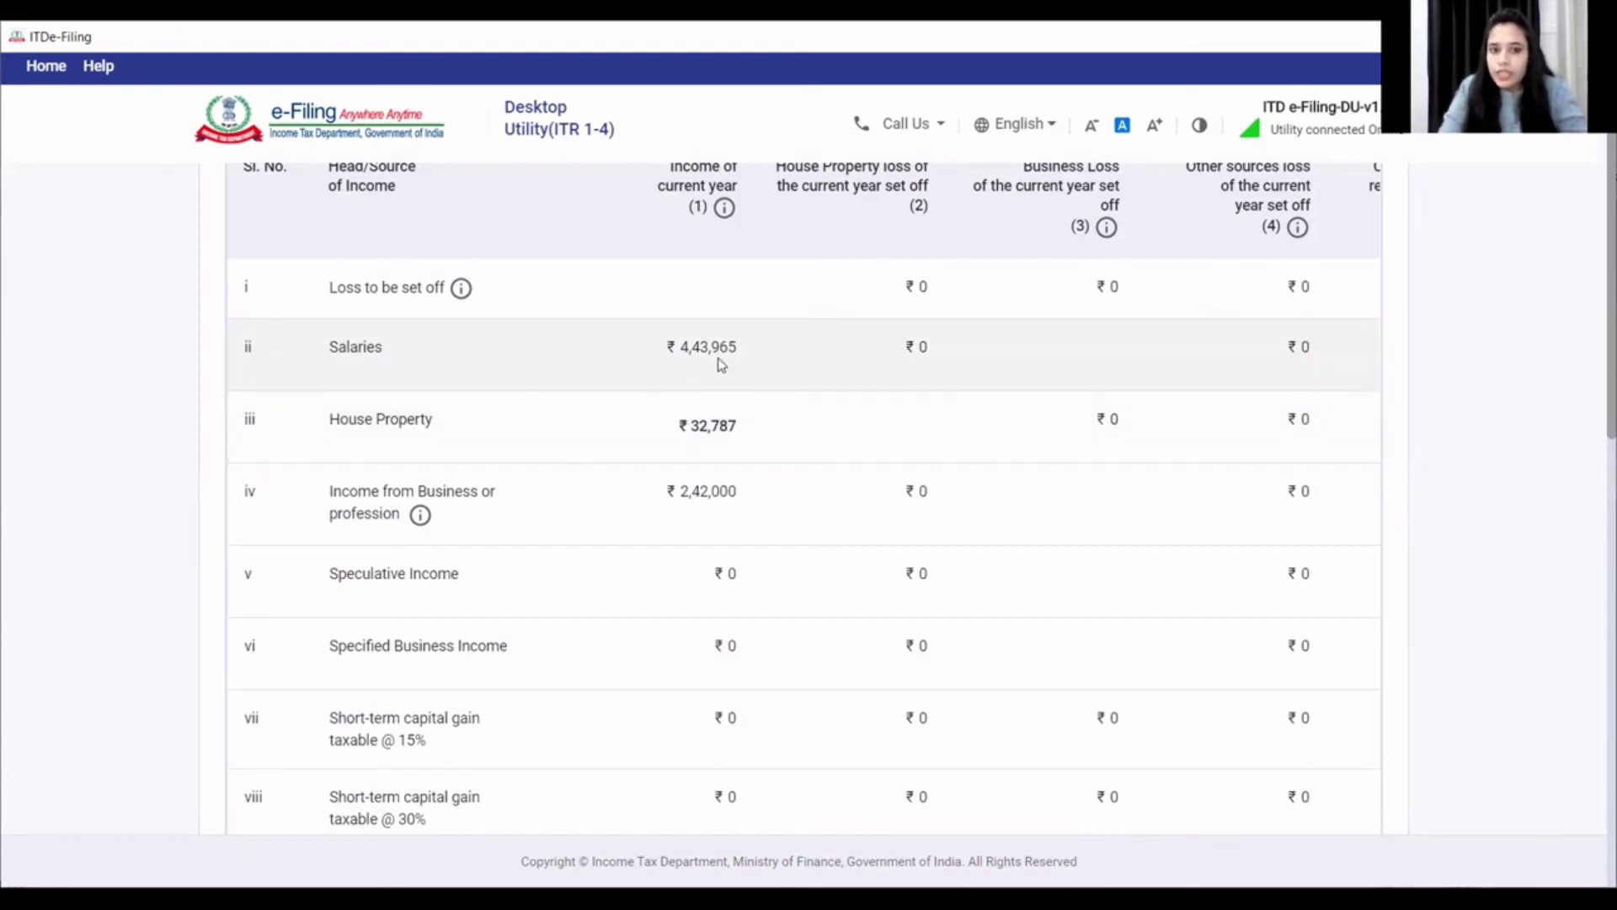
pyautogui.scroll(-9, 727, 544)
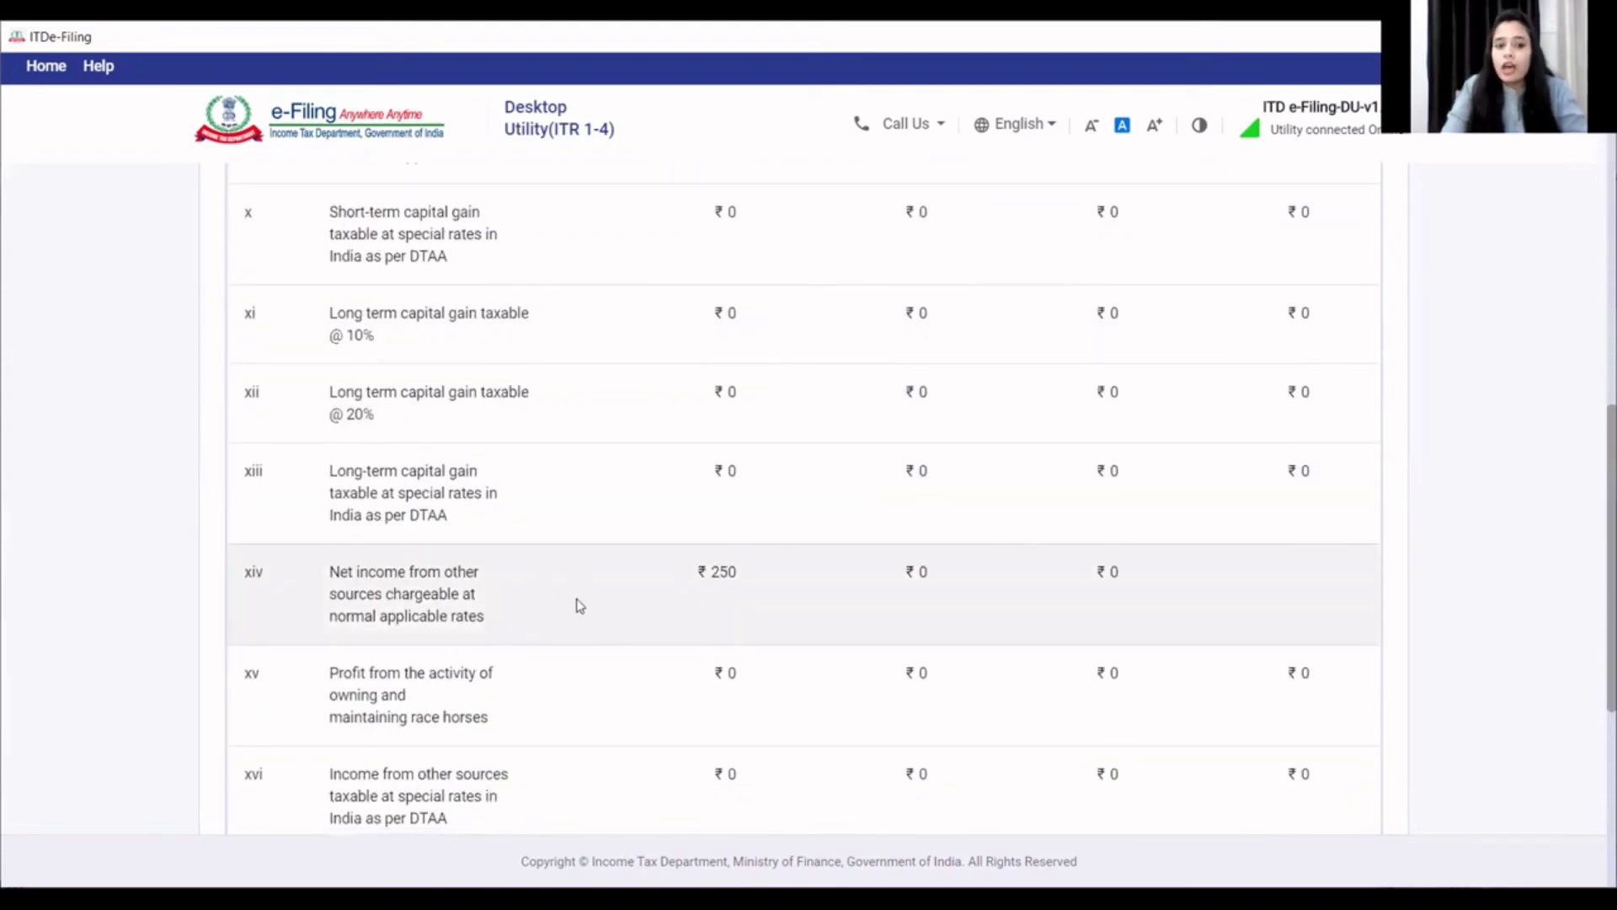
pyautogui.scroll(-4, 726, 592)
pyautogui.scroll(14, 726, 592)
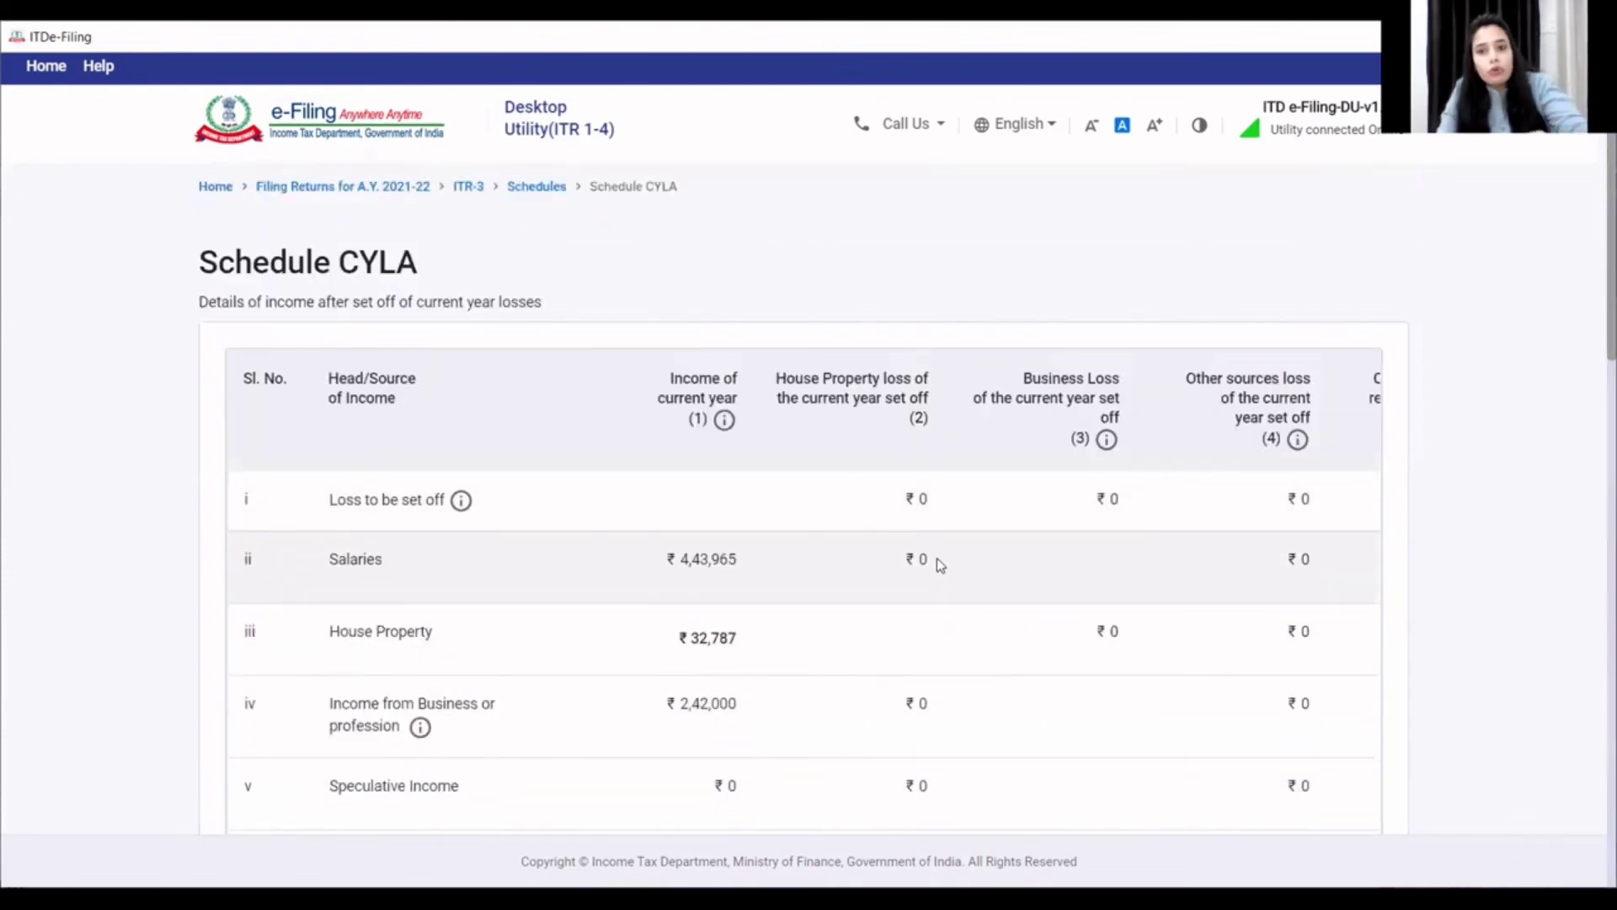
pyautogui.scroll(-8, 937, 563)
pyautogui.scroll(-5, 937, 585)
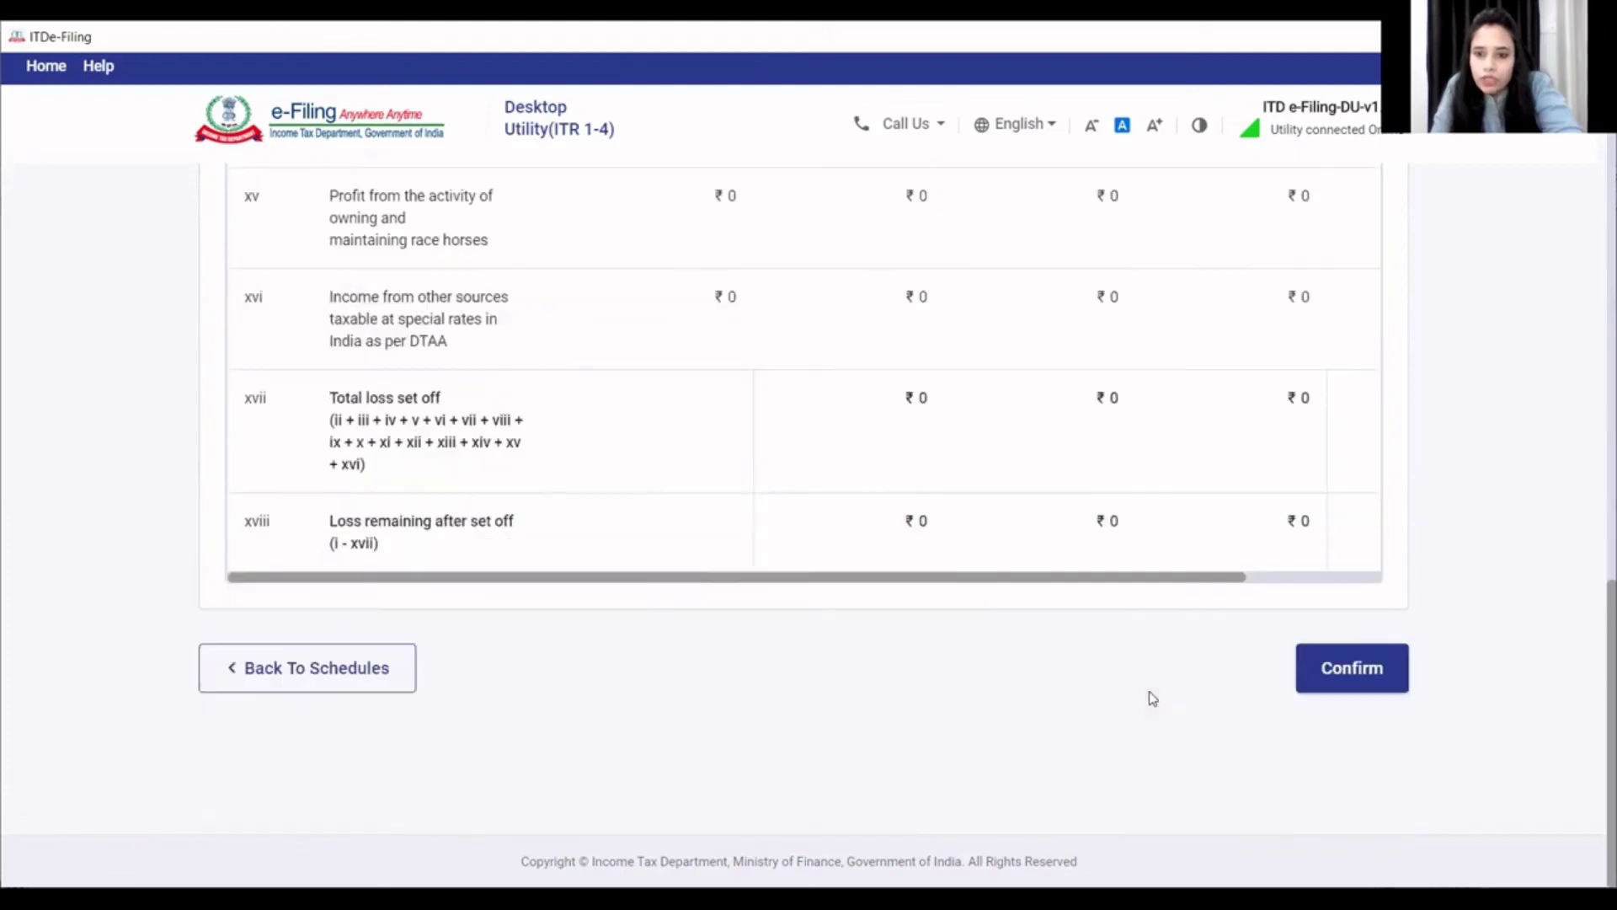
# - Confirm Schedule CYLA with zero current-year losses set off
pyautogui.click(1316, 667)
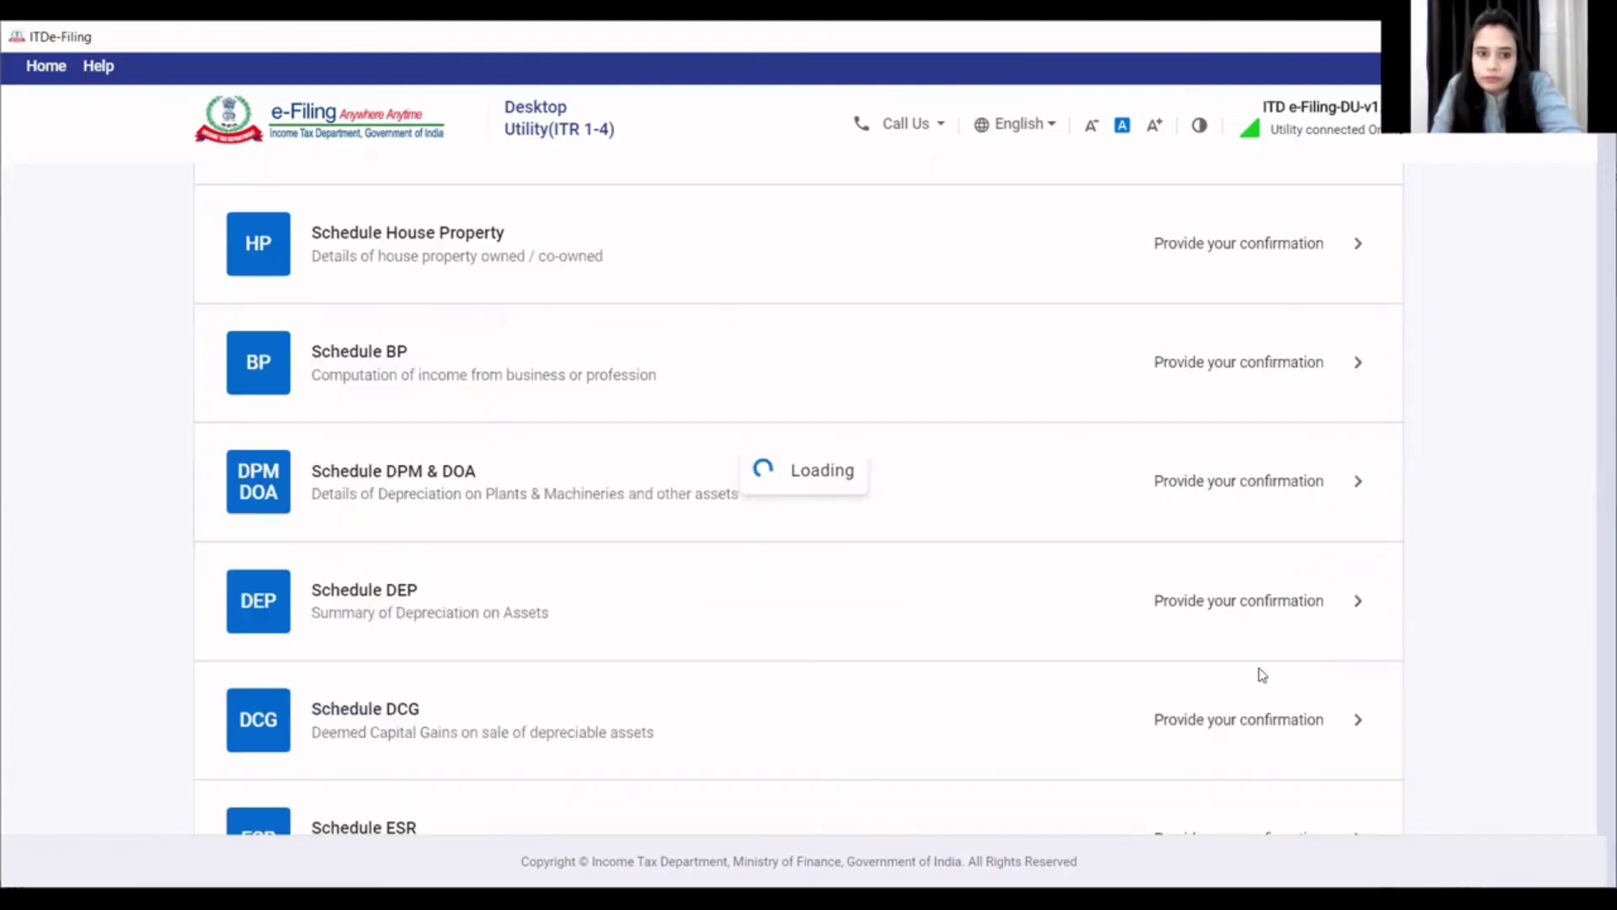
pyautogui.scroll(-9, 780, 672)
pyautogui.scroll(-4, 715, 660)
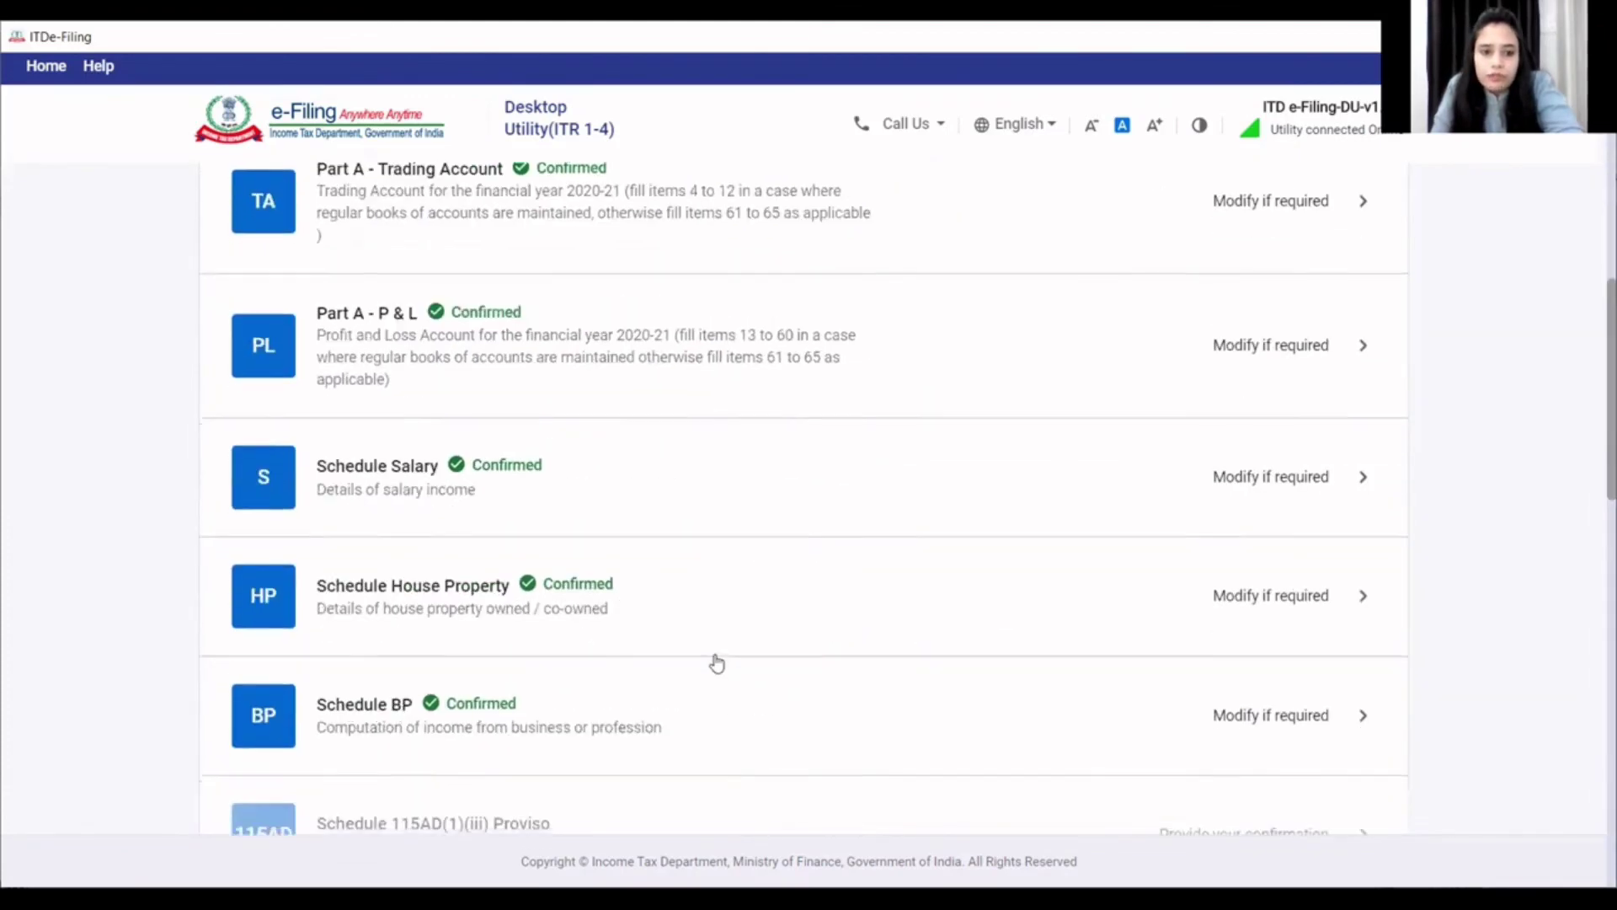
pyautogui.scroll(-3, 455, 616)
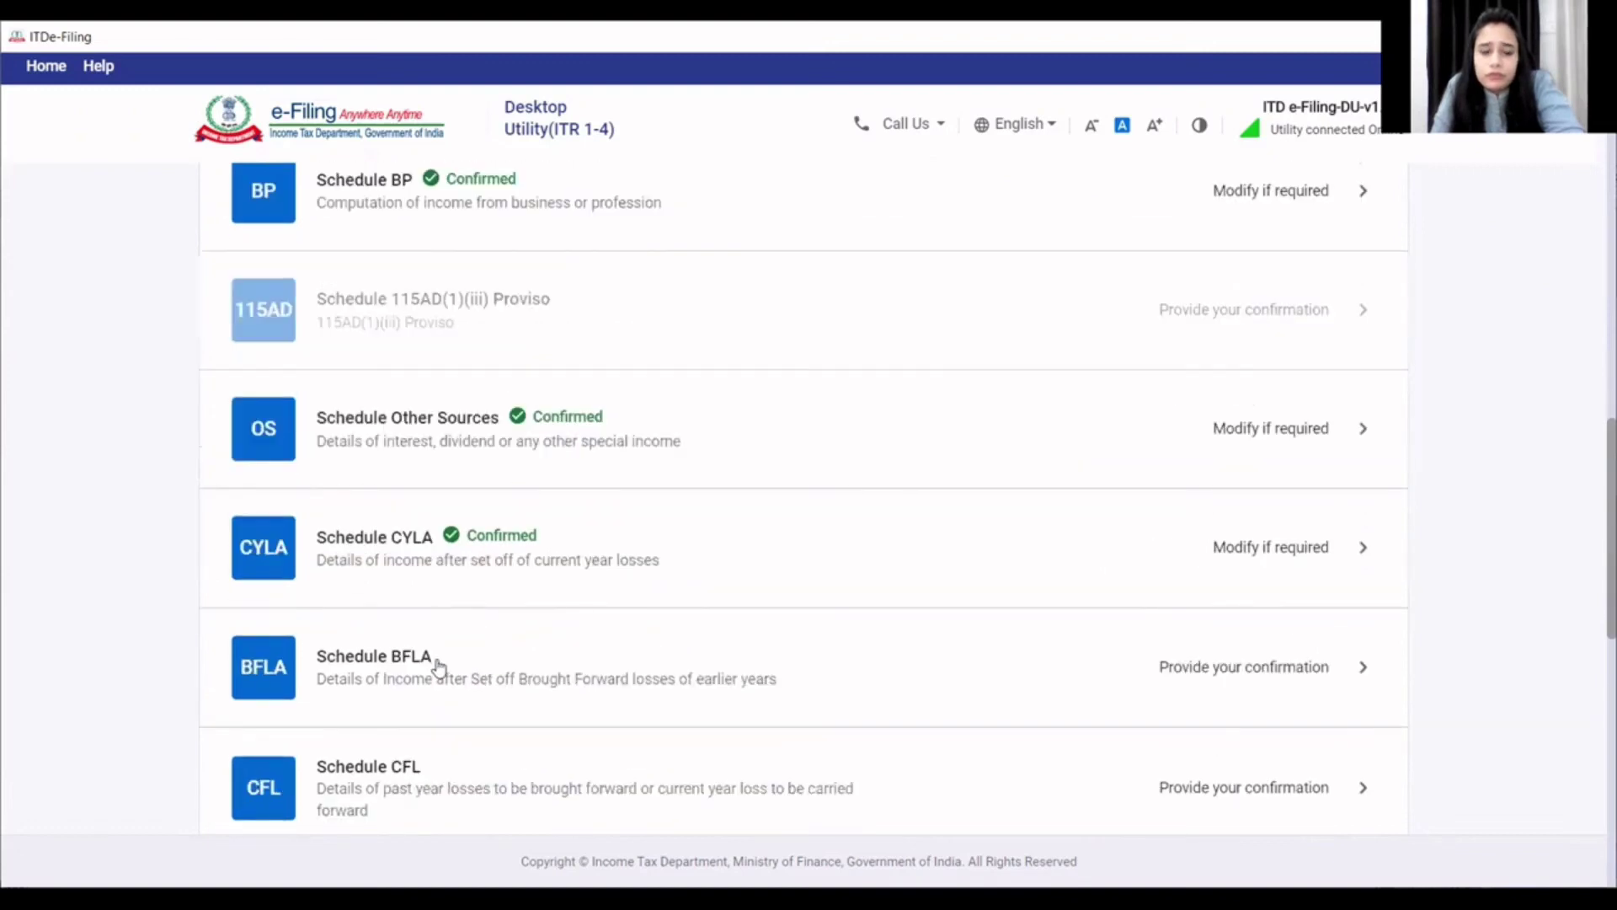
# - Compute the set-off for Schedule BFLA, leaving all brought-forward set-offs at ₹0
pyautogui.click(438, 668)
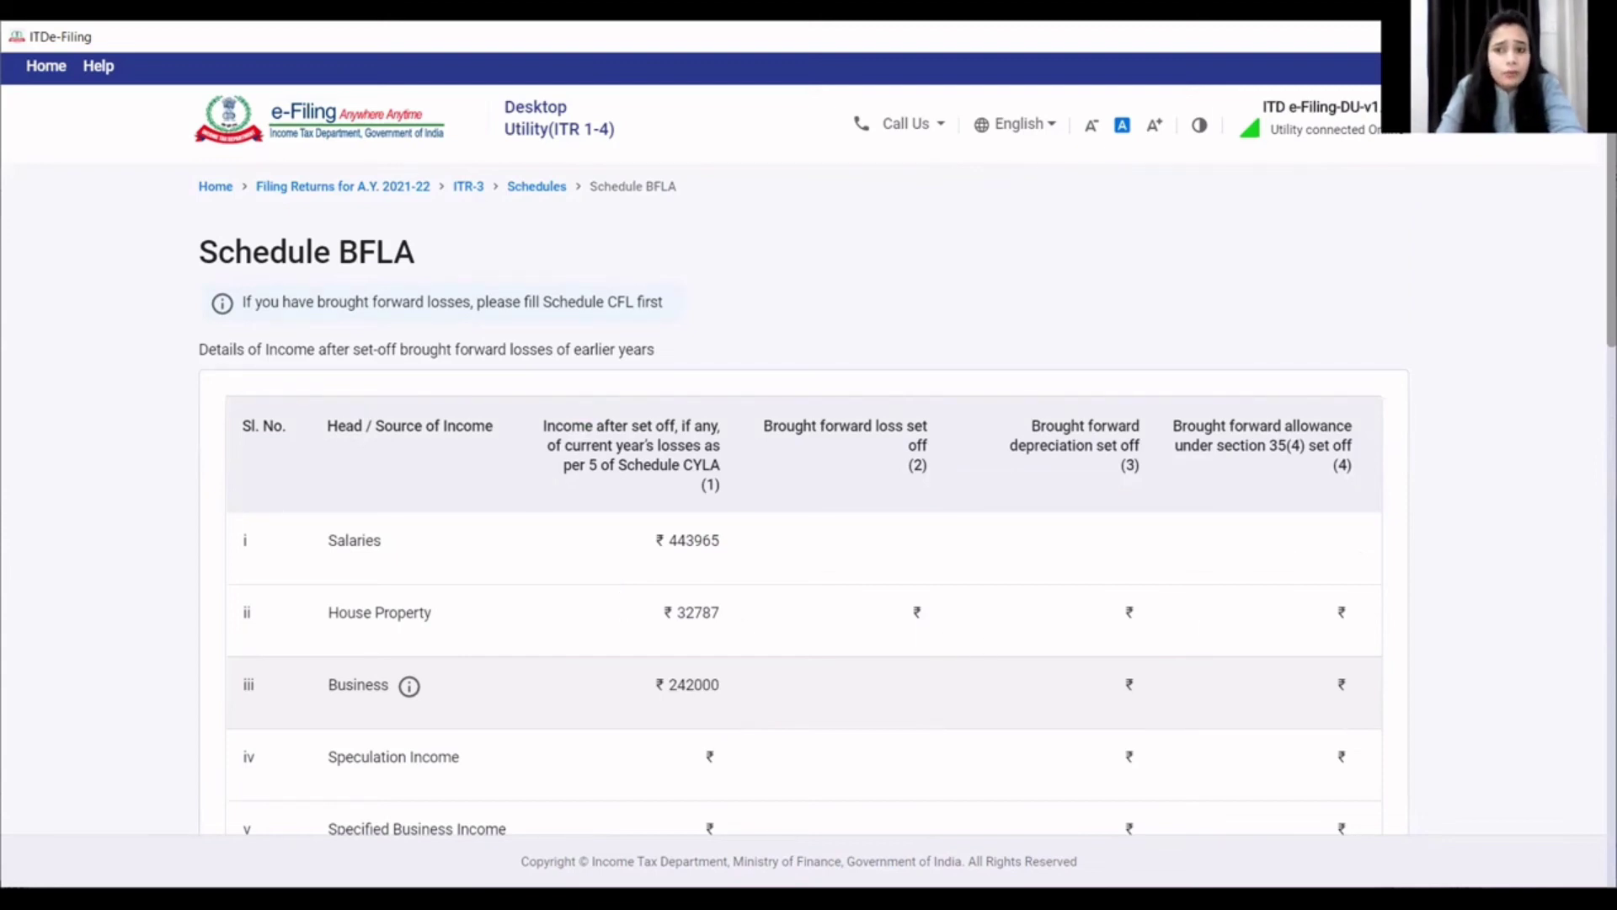
pyautogui.scroll(-4, 1196, 636)
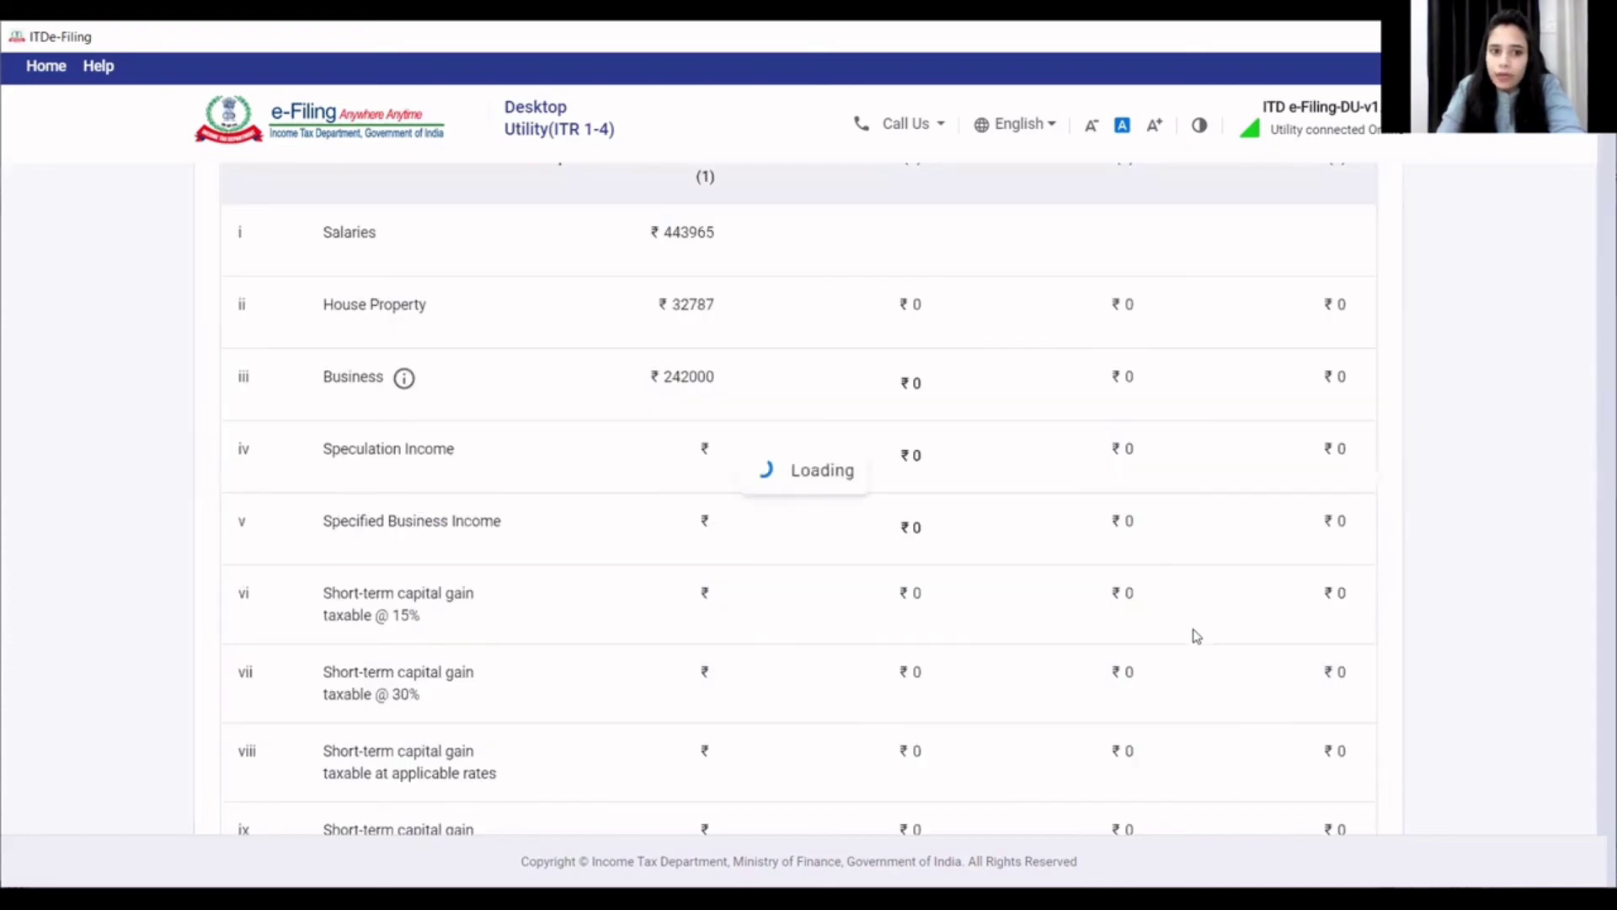
pyautogui.scroll(-12, 1196, 636)
pyautogui.scroll(-5, 1196, 635)
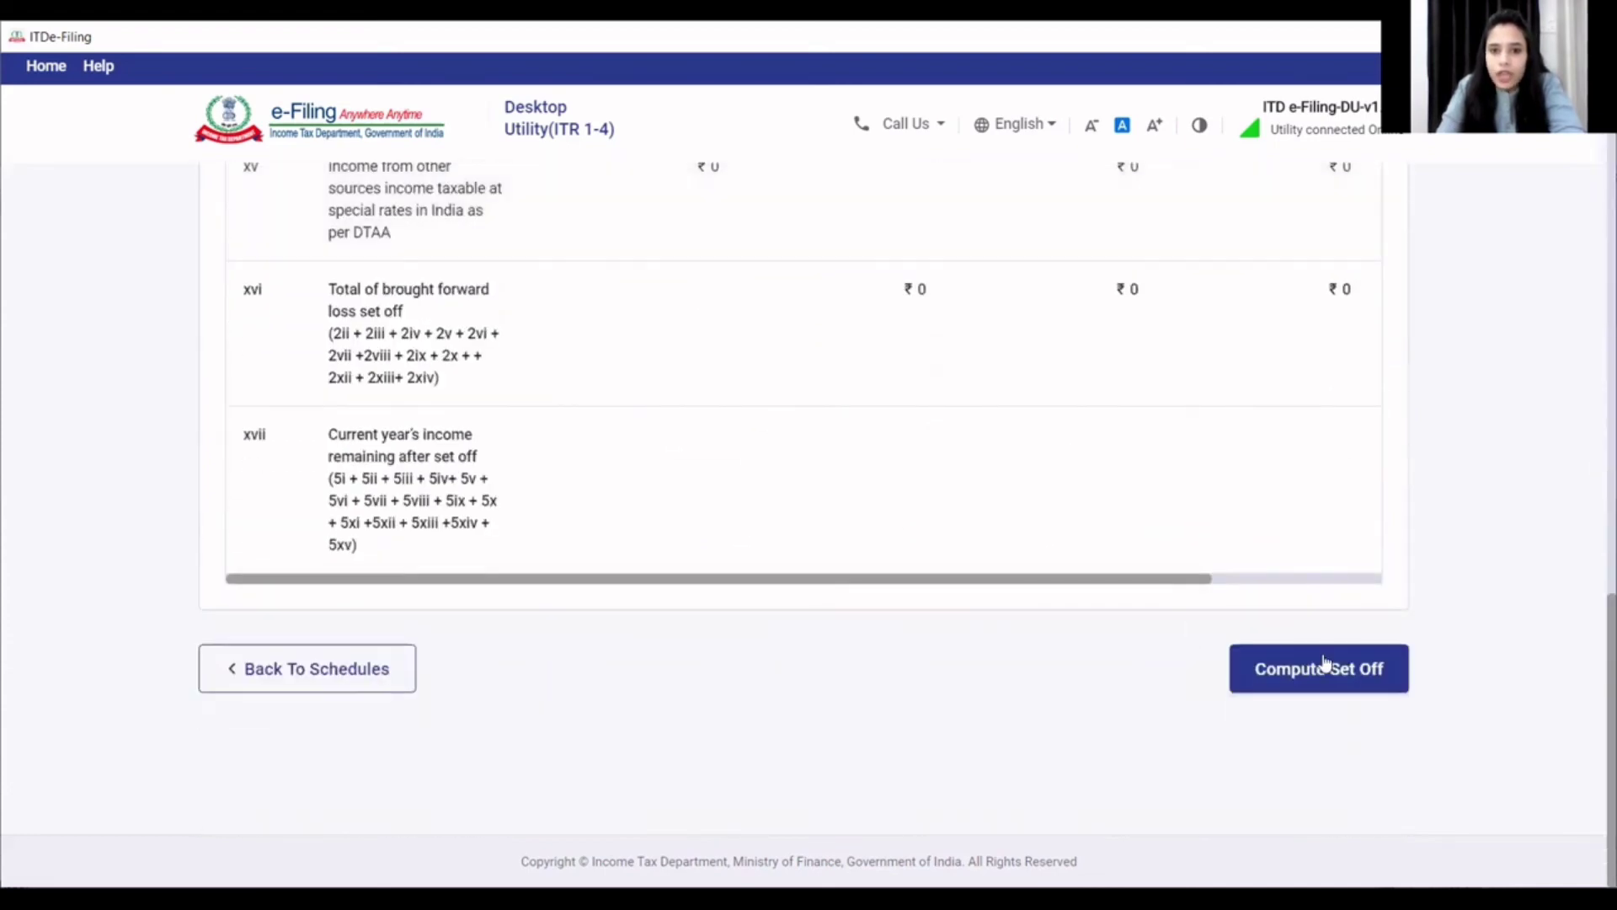
pyautogui.click(1329, 672)
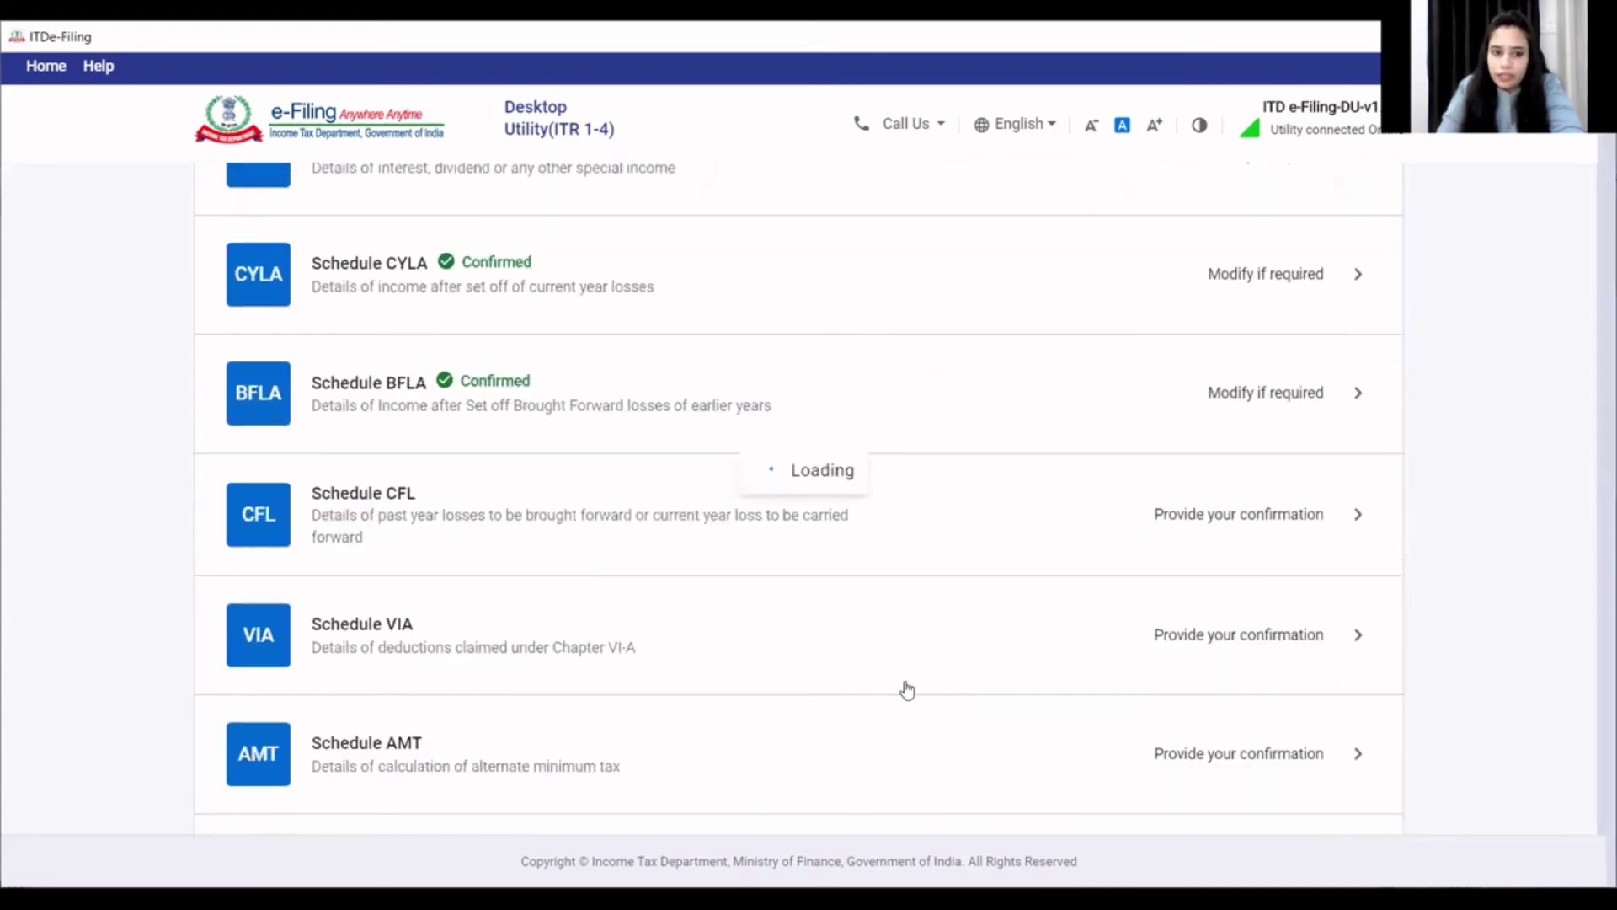
pyautogui.scroll(-15, 856, 700)
pyautogui.scroll(-4, 859, 711)
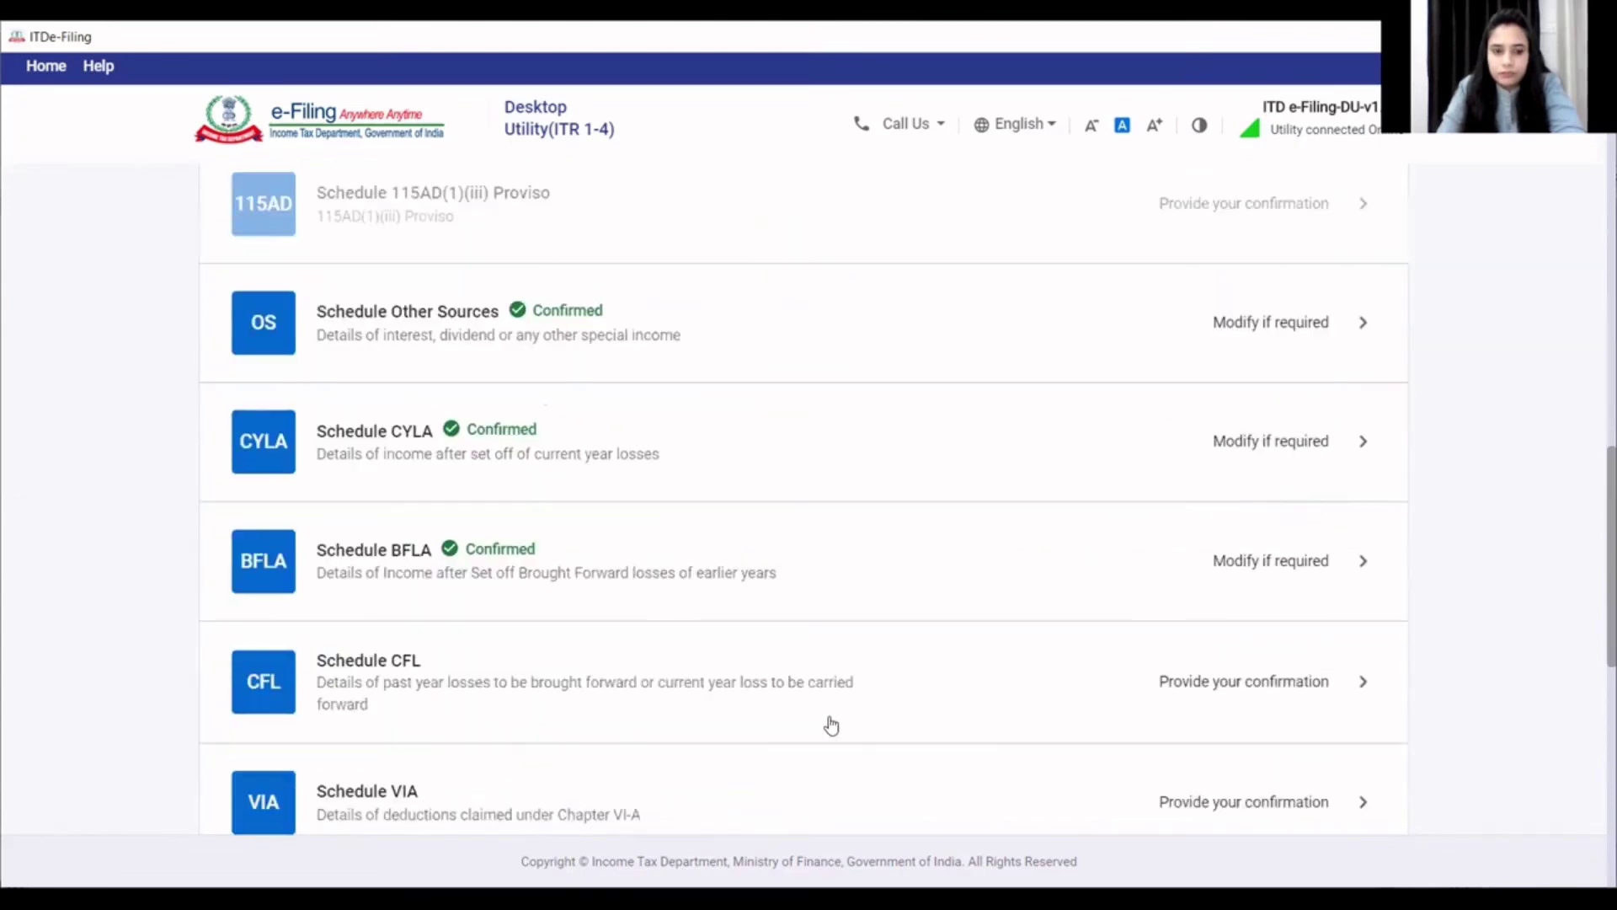
# - Check Schedule CFL's carried-forward losses are ₹0 for every year, then compute its set-off
pyautogui.click(440, 571)
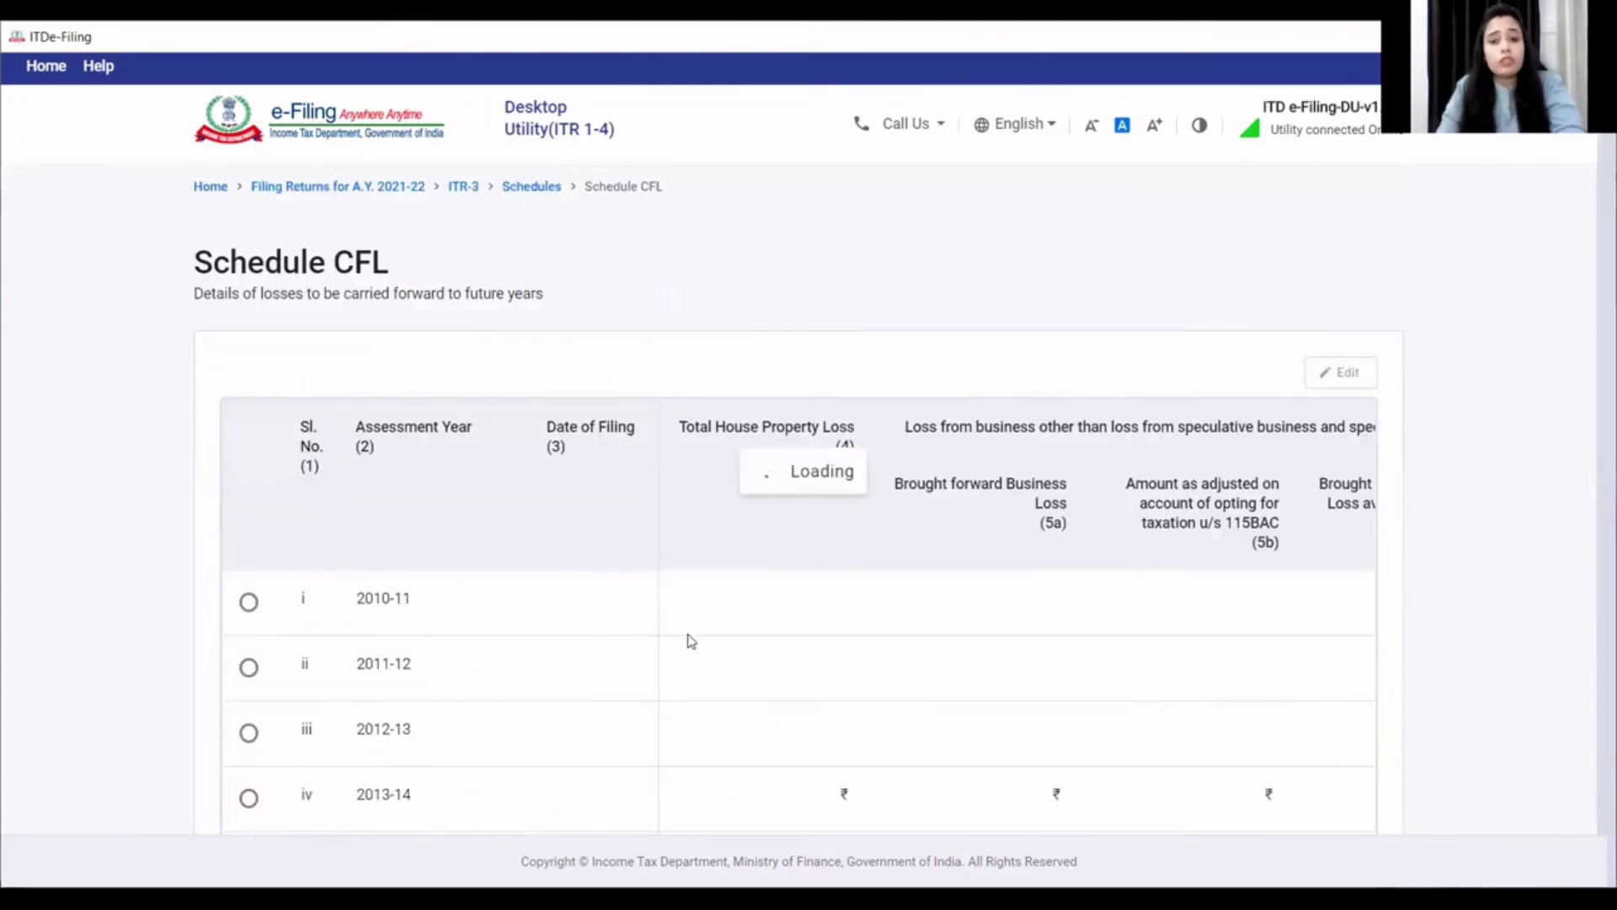
pyautogui.scroll(-8, 752, 665)
pyautogui.scroll(-1, 757, 668)
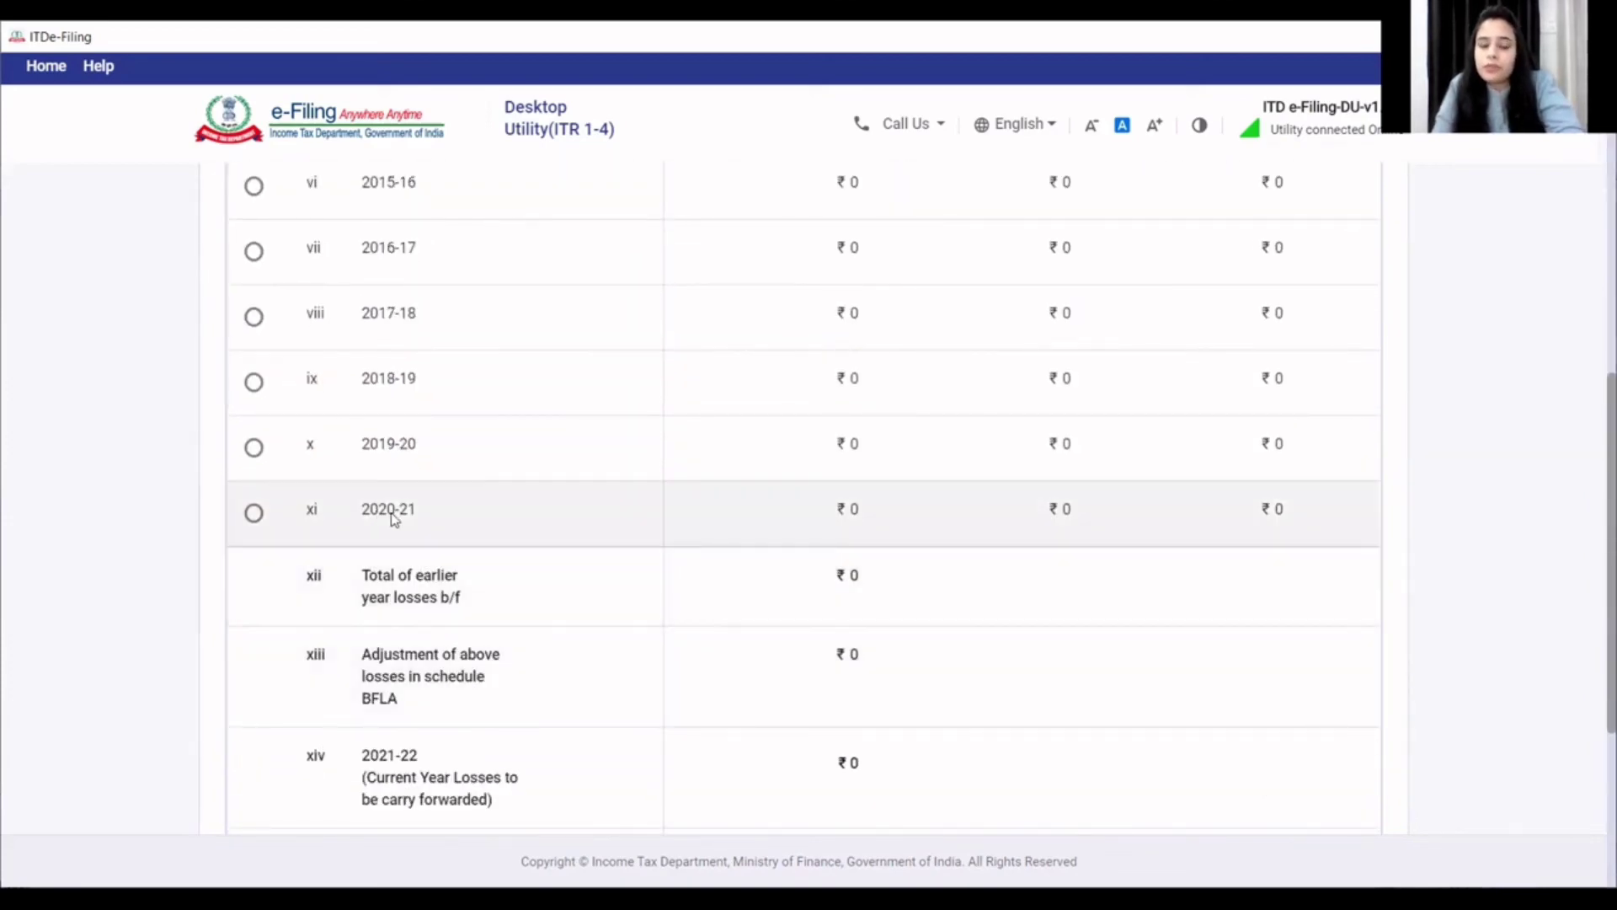
pyautogui.scroll(7, 444, 537)
pyautogui.scroll(-9, 451, 548)
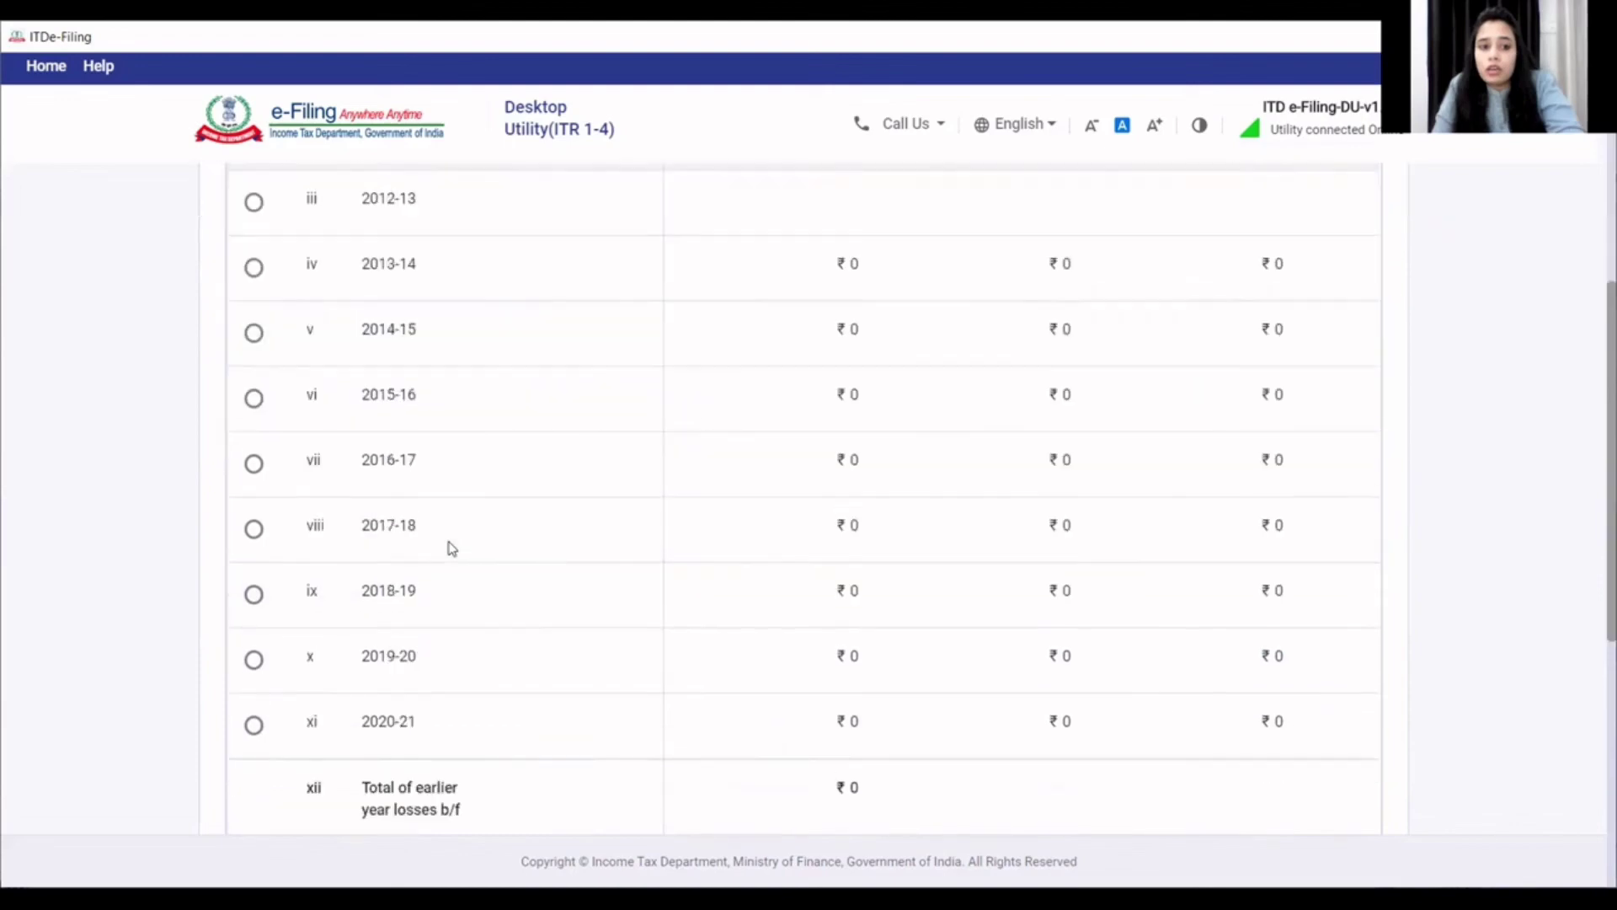
pyautogui.scroll(-2, 450, 548)
pyautogui.scroll(3, 452, 548)
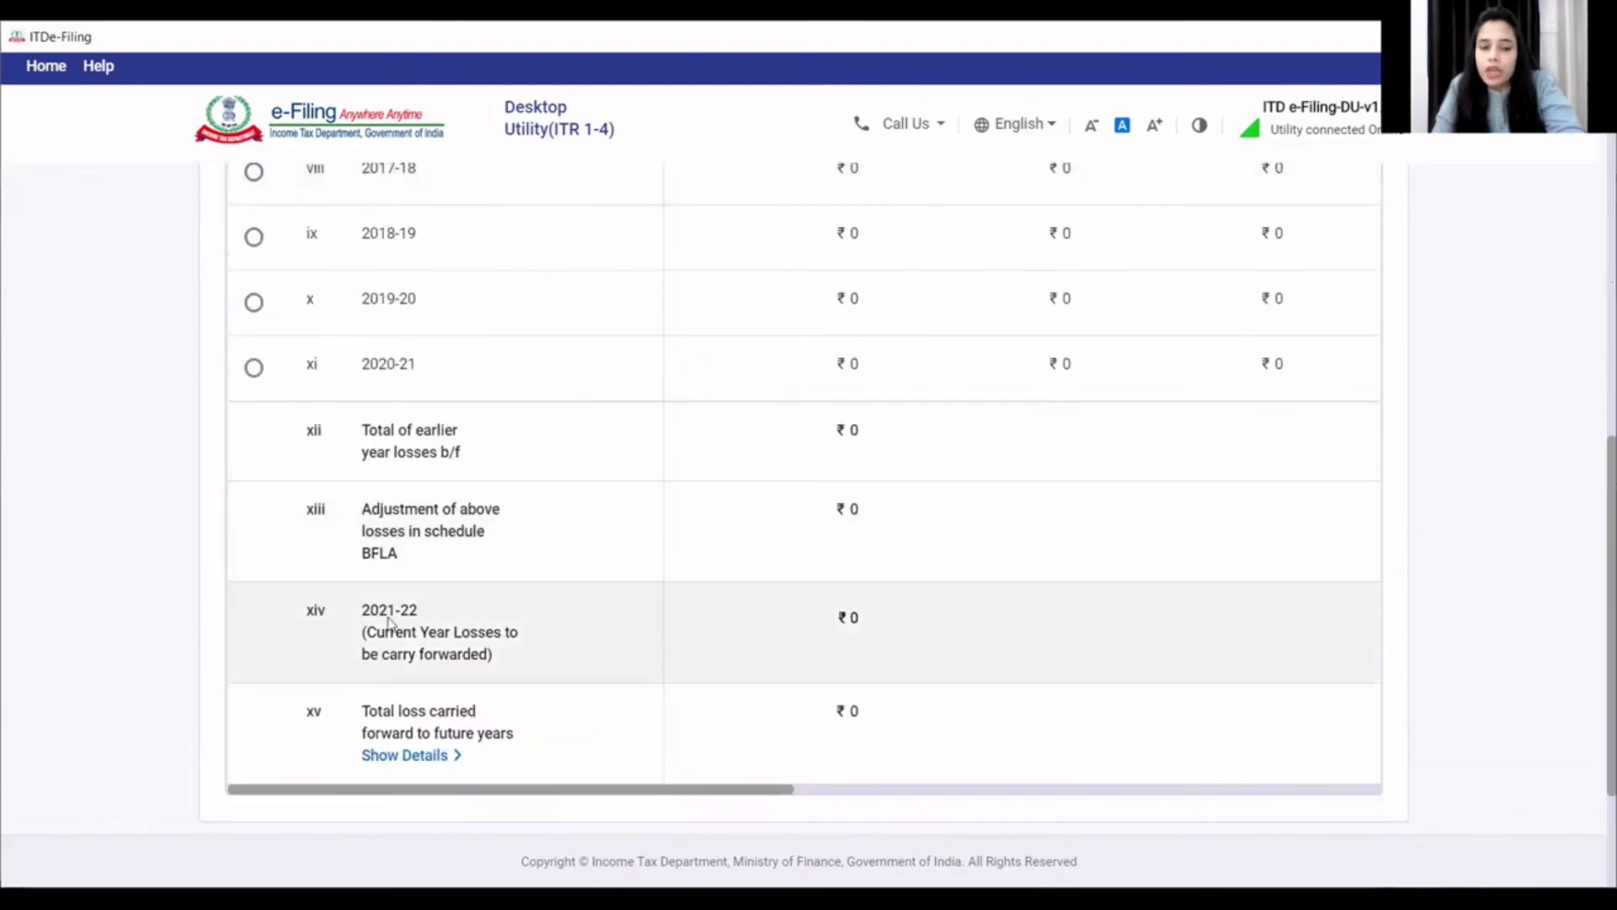
pyautogui.scroll(2, 516, 605)
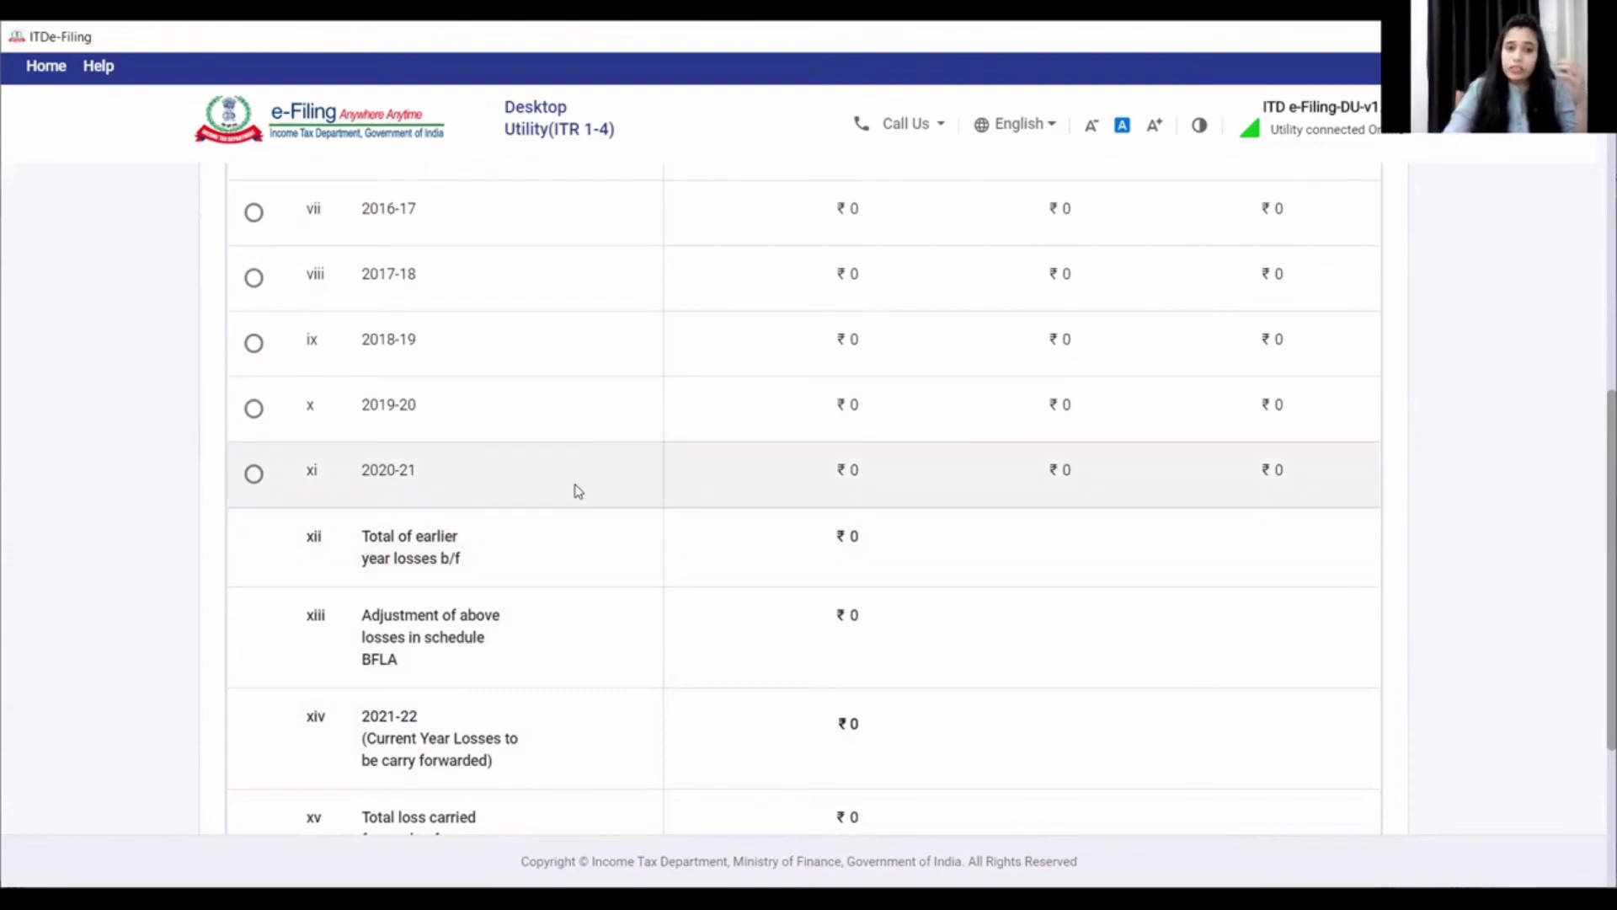
pyautogui.scroll(2, 846, 465)
pyautogui.scroll(-2, 846, 465)
pyautogui.scroll(8, 846, 465)
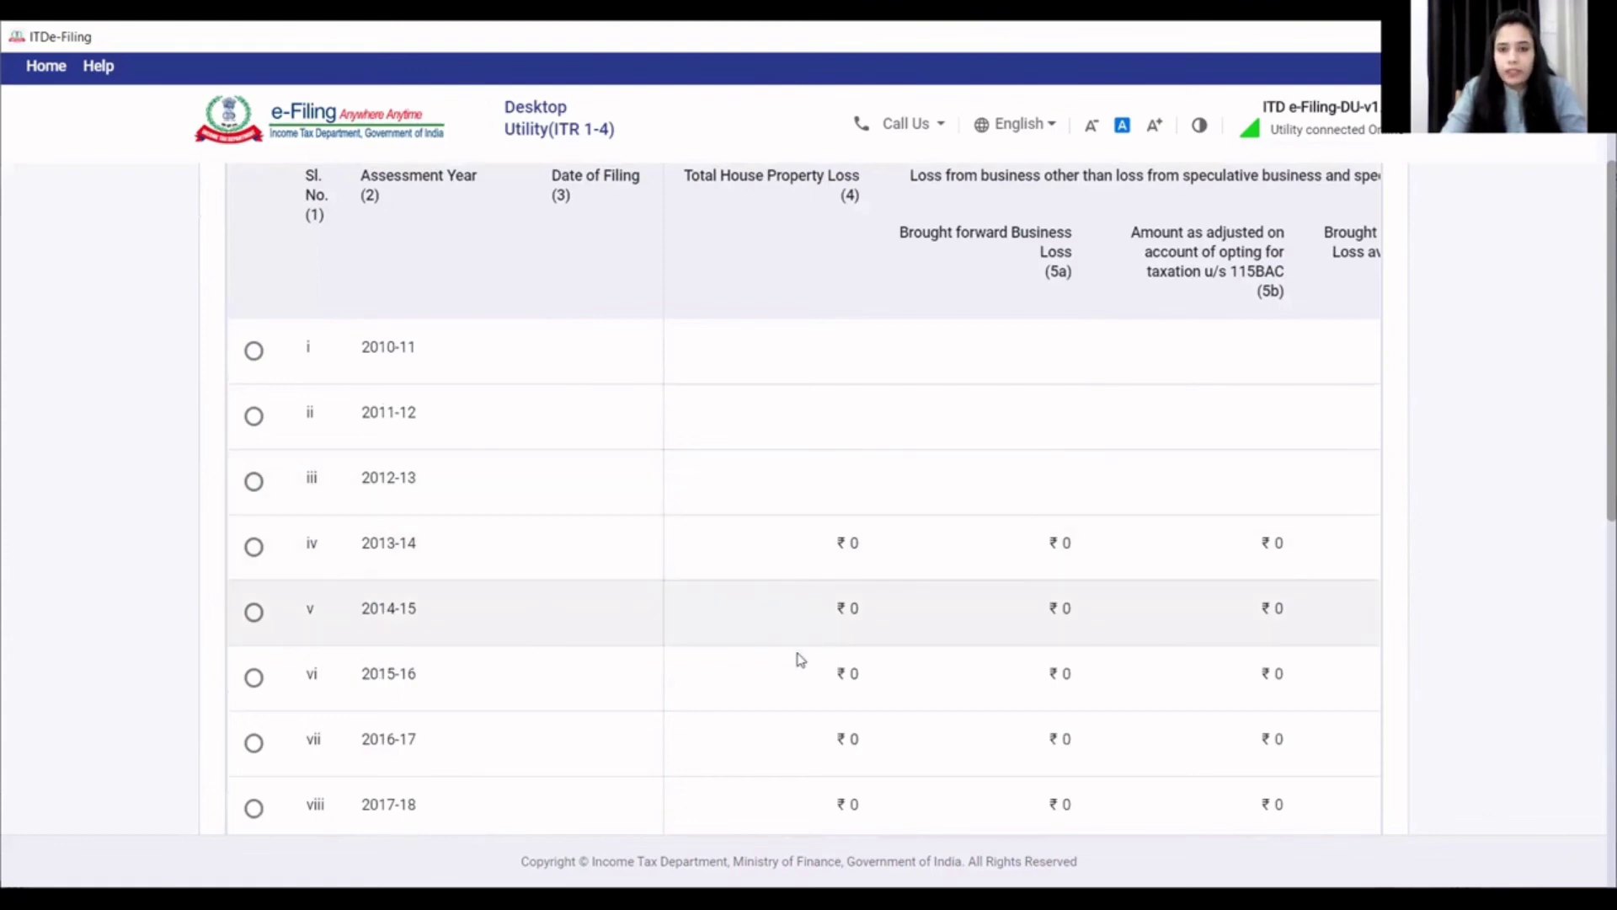
pyautogui.scroll(-15, 804, 655)
pyautogui.click(1303, 686)
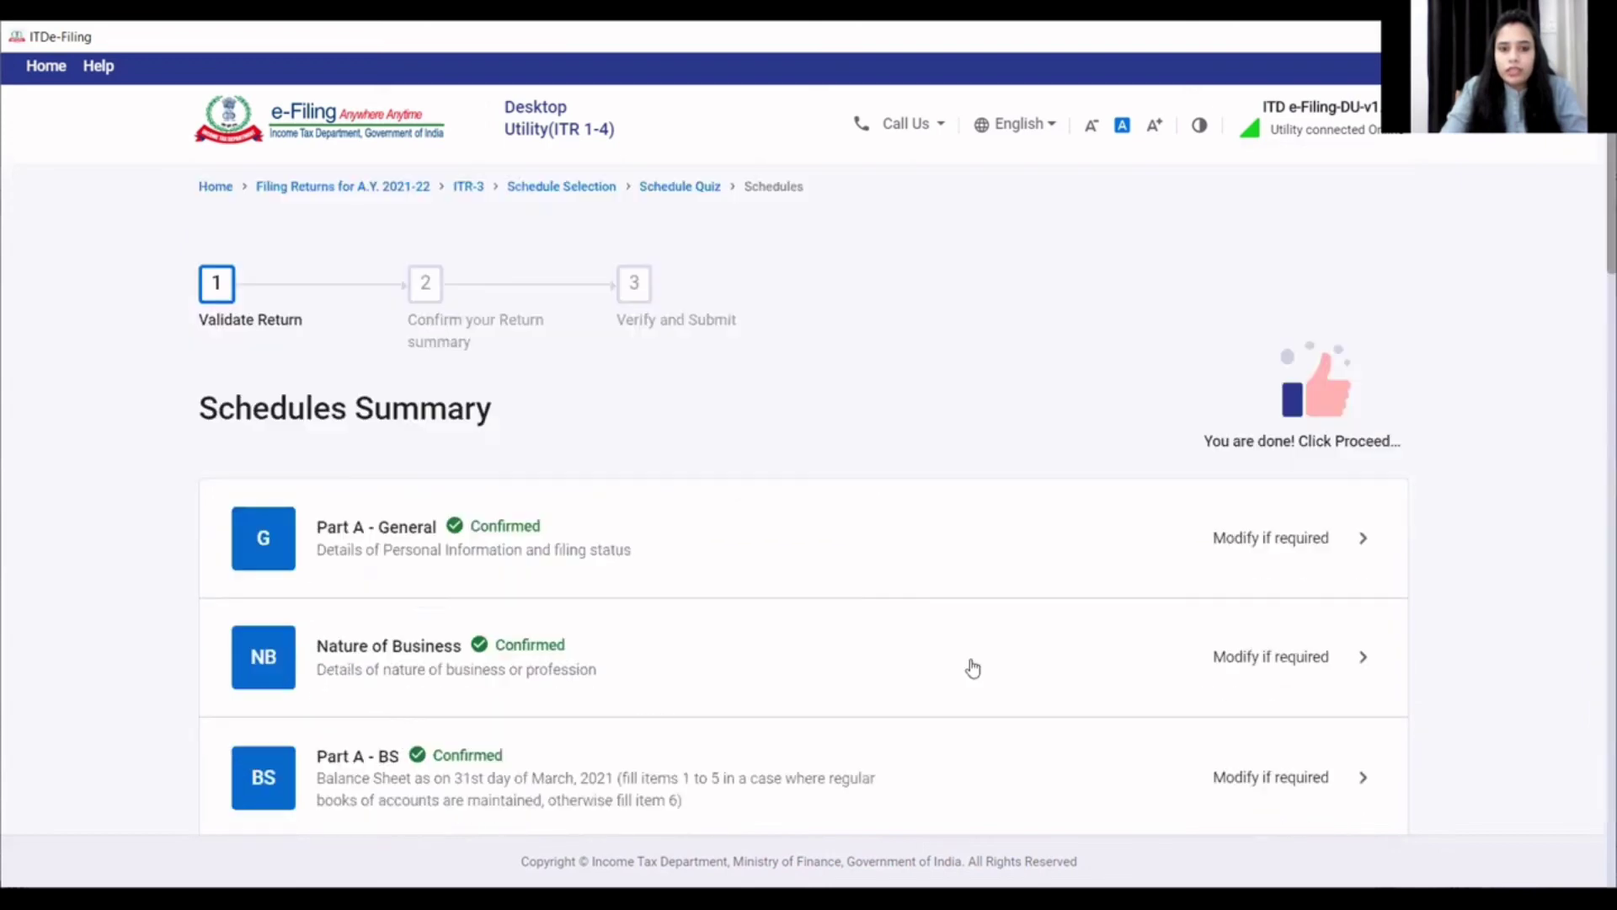
# - Confirm Schedule VIA showing total Chapter VI-A deductions of ₹1,50,250
pyautogui.scroll(-20, 971, 676)
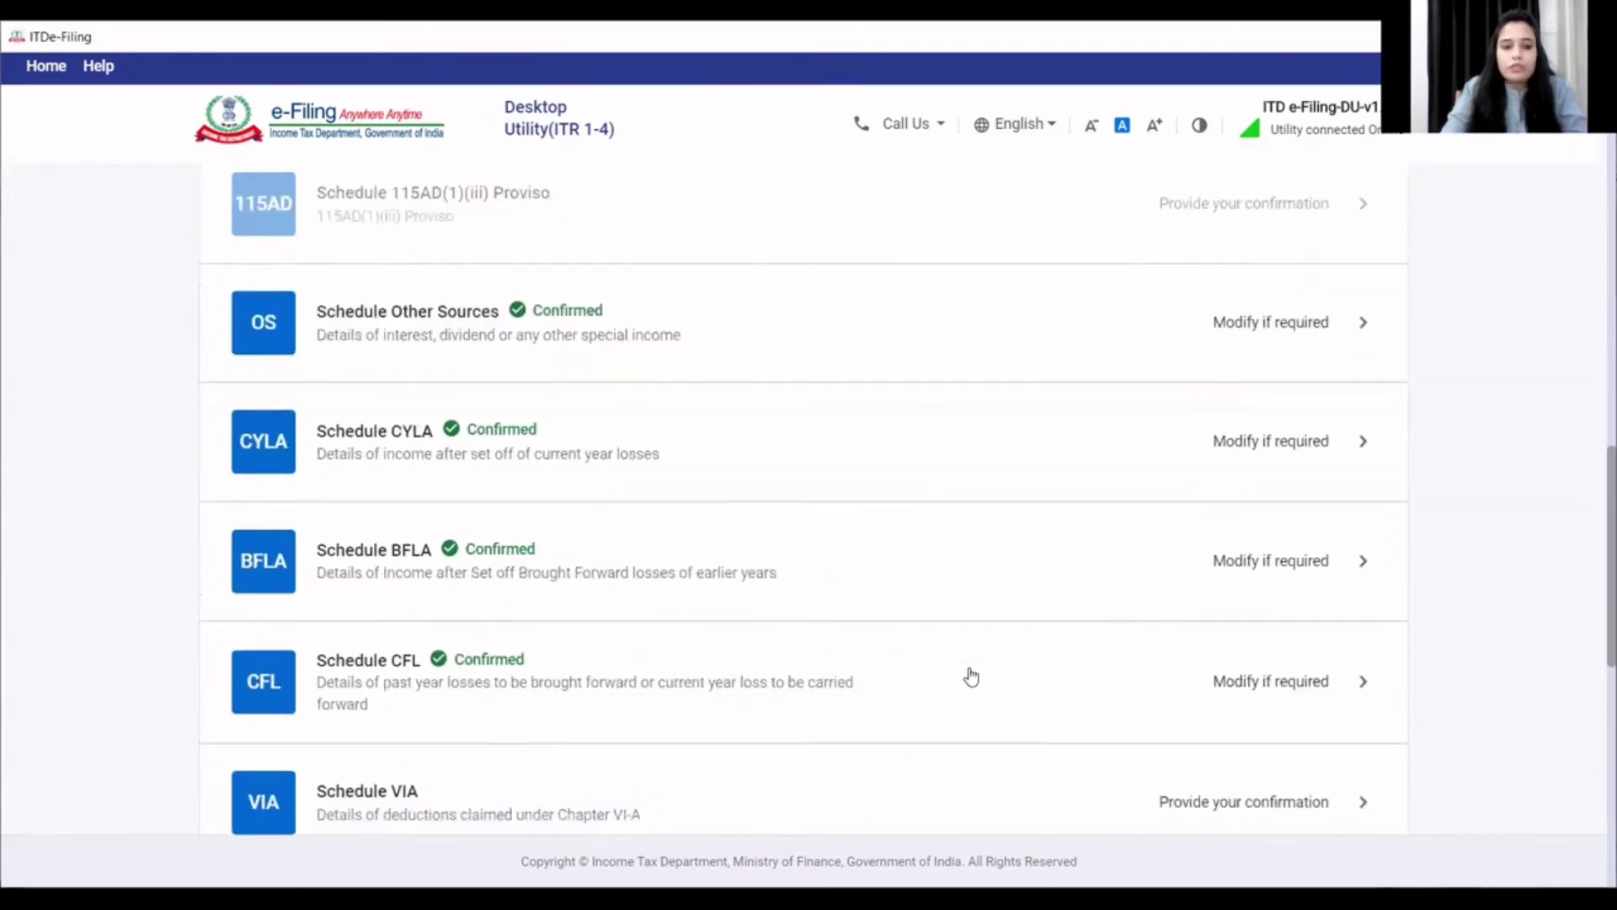
pyautogui.scroll(-5, 965, 681)
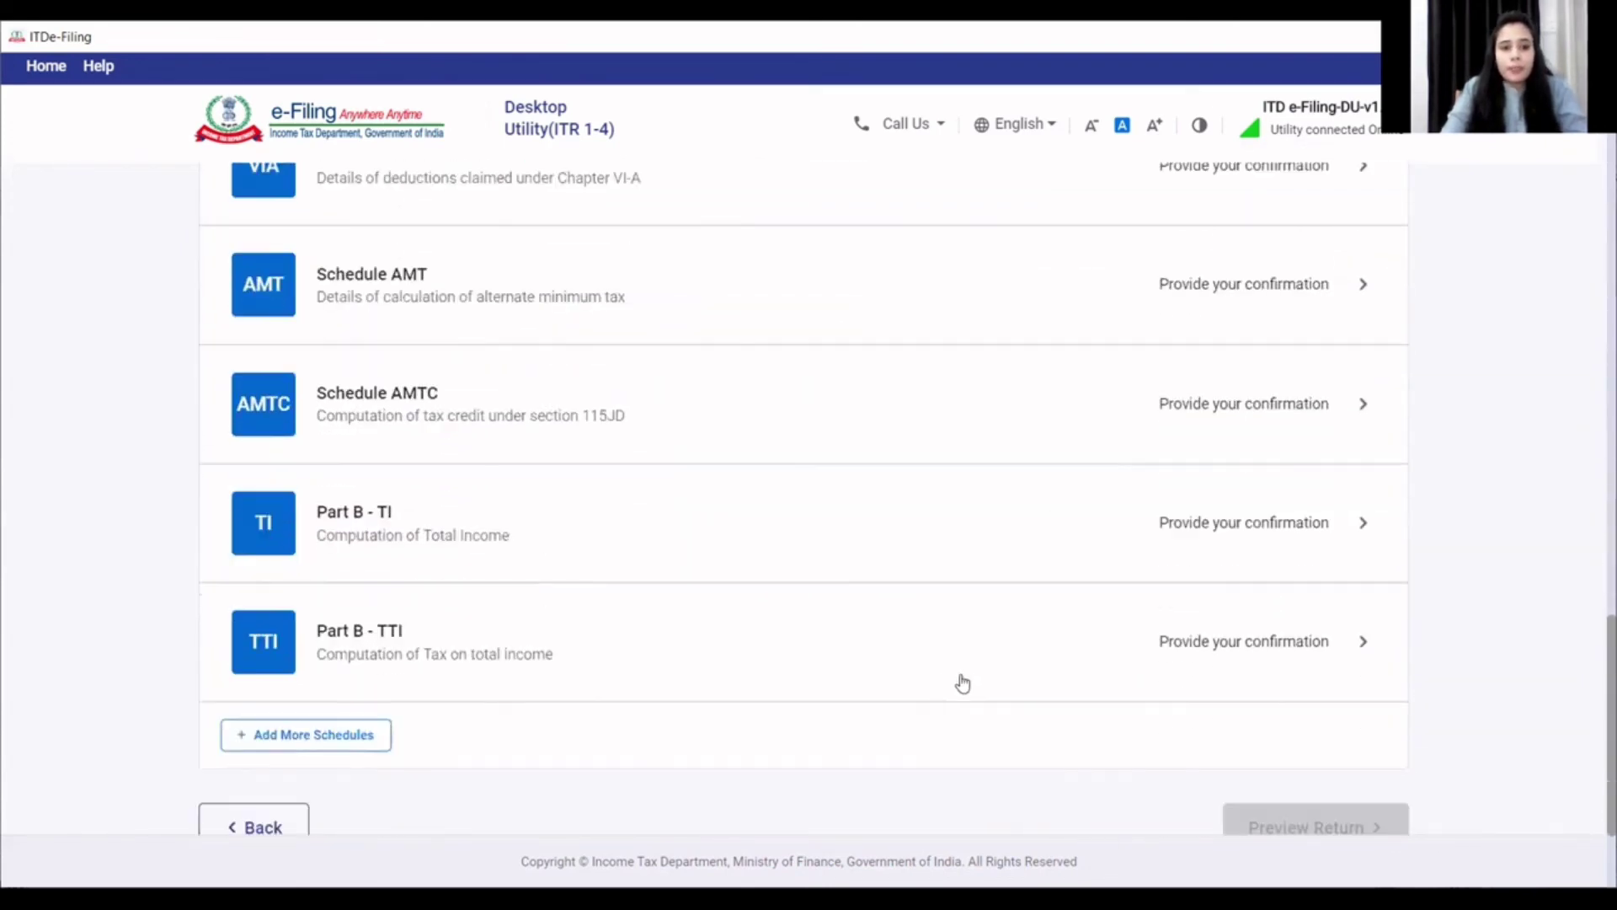
pyautogui.scroll(3, 517, 622)
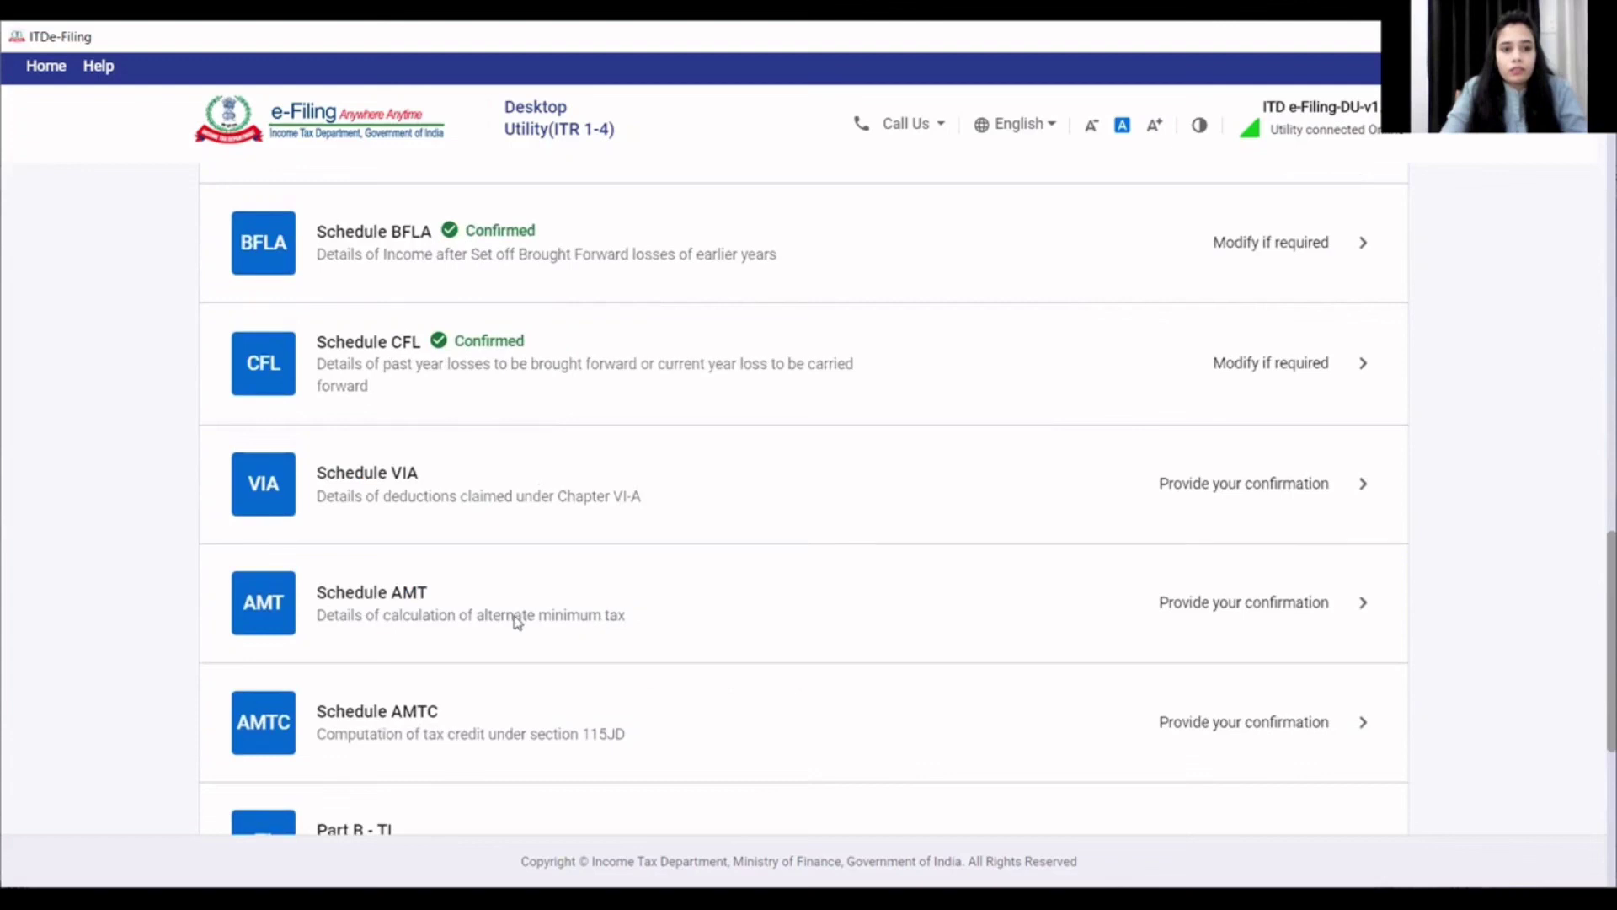
pyautogui.click(420, 480)
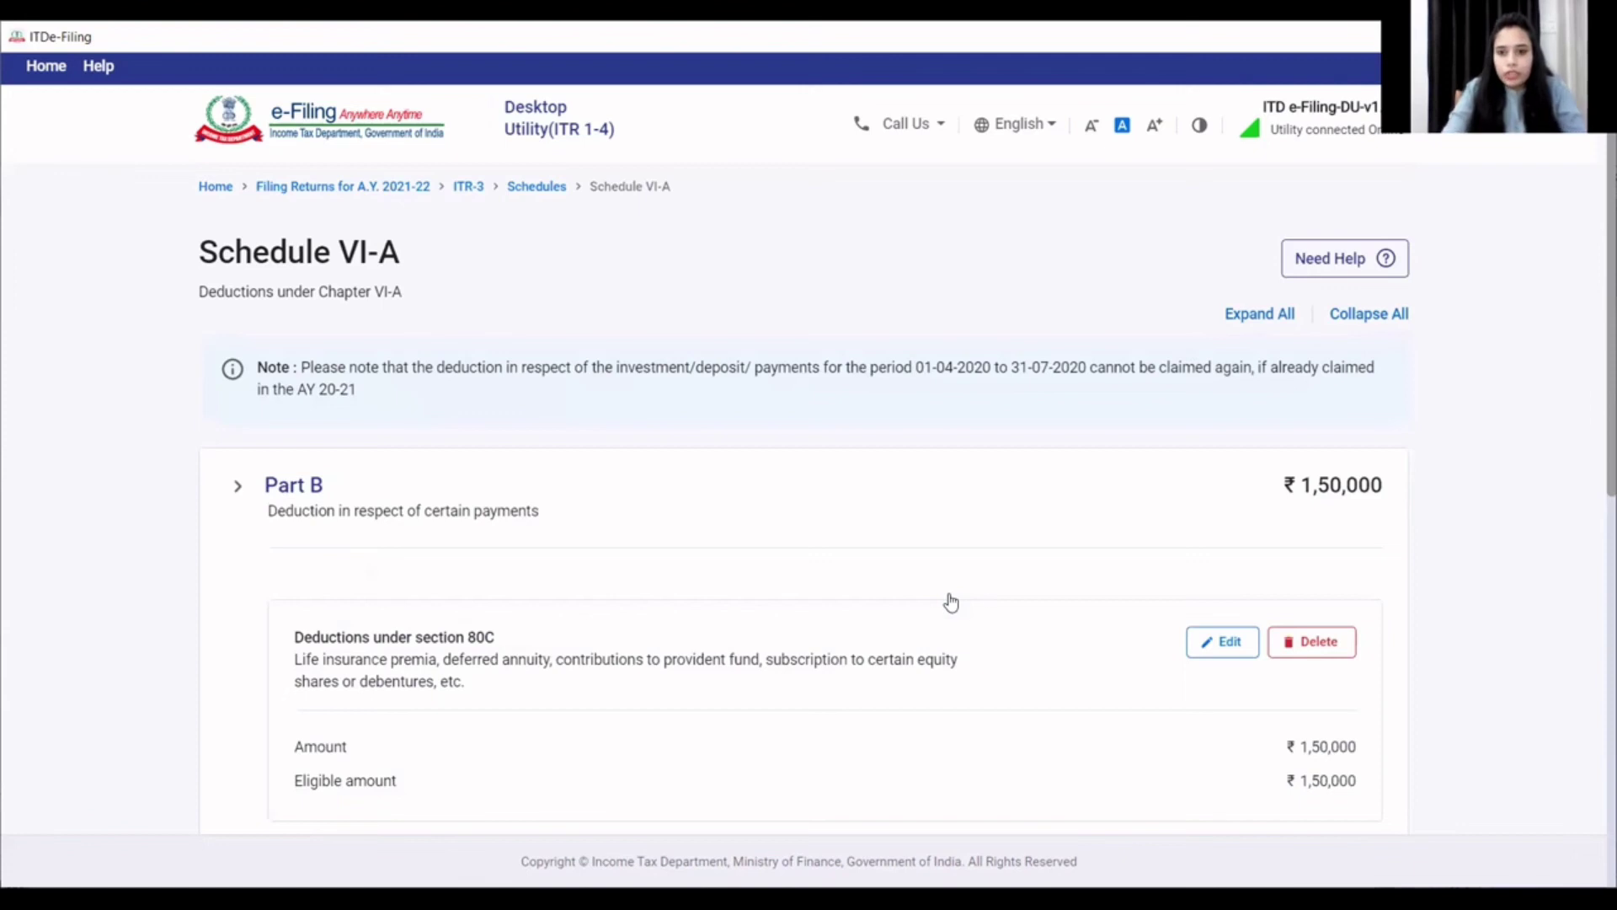
pyautogui.scroll(-6, 1073, 631)
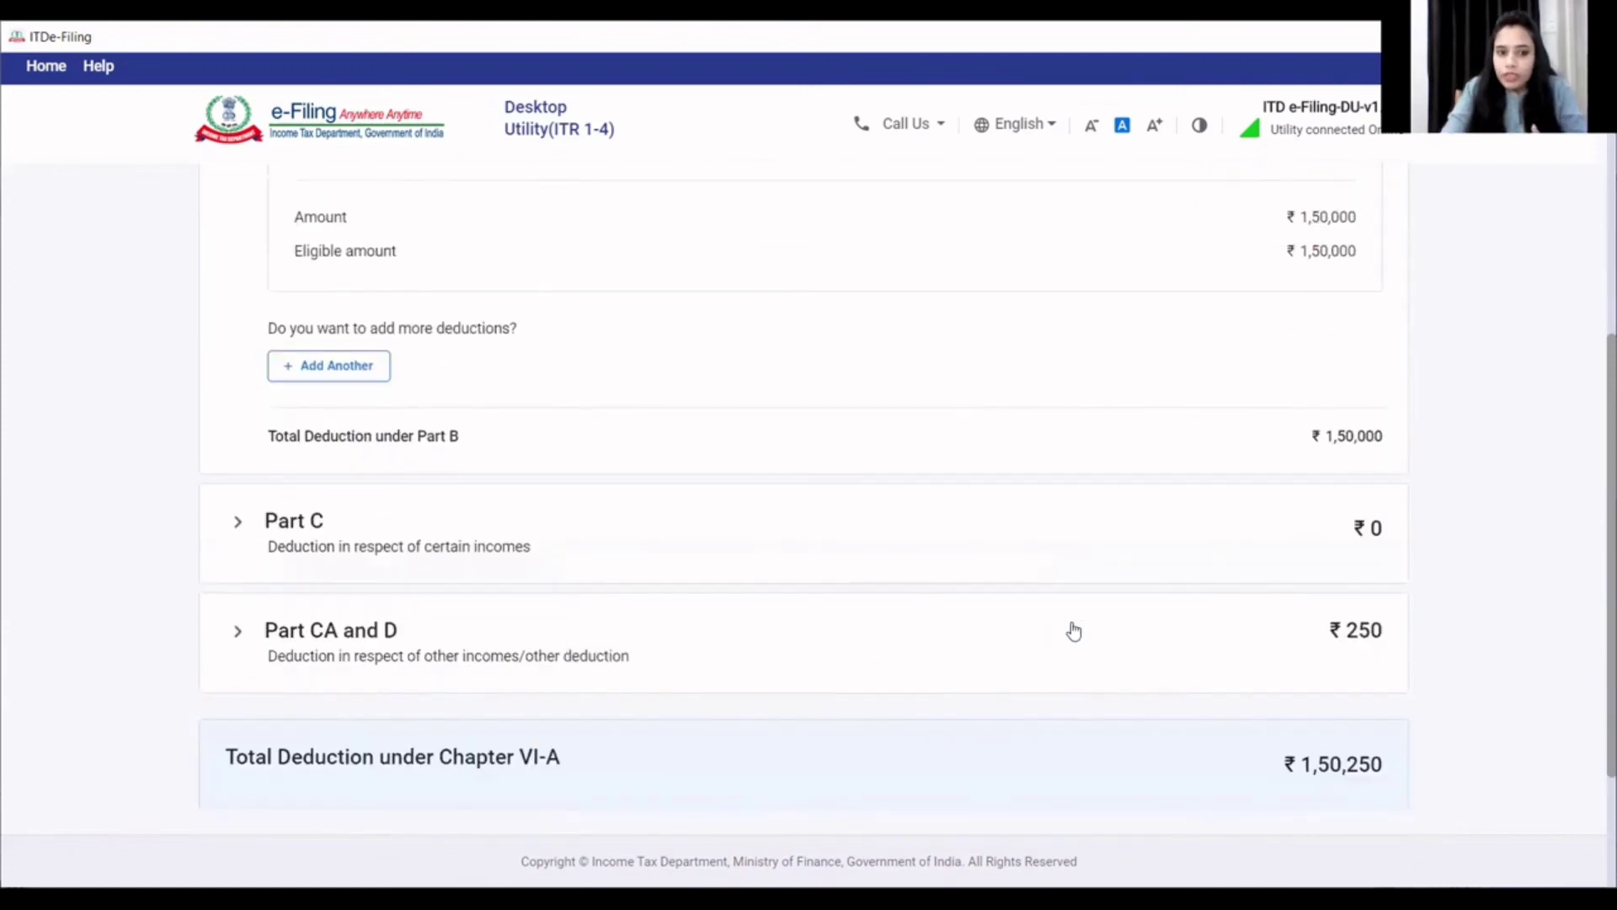
pyautogui.scroll(-2, 1076, 614)
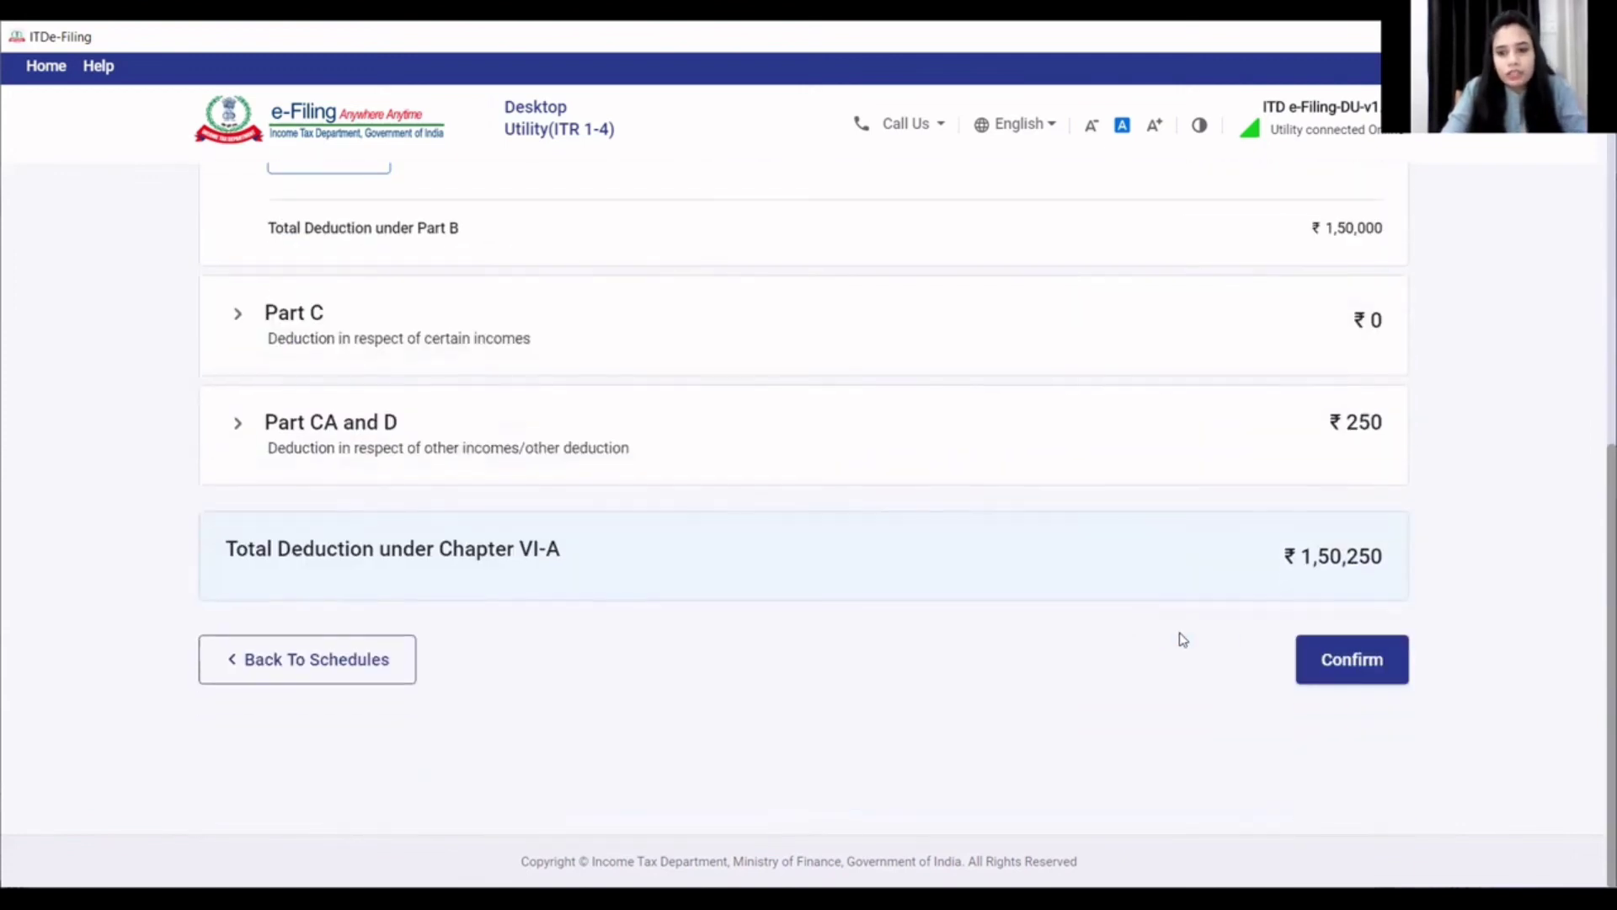
pyautogui.click(1365, 672)
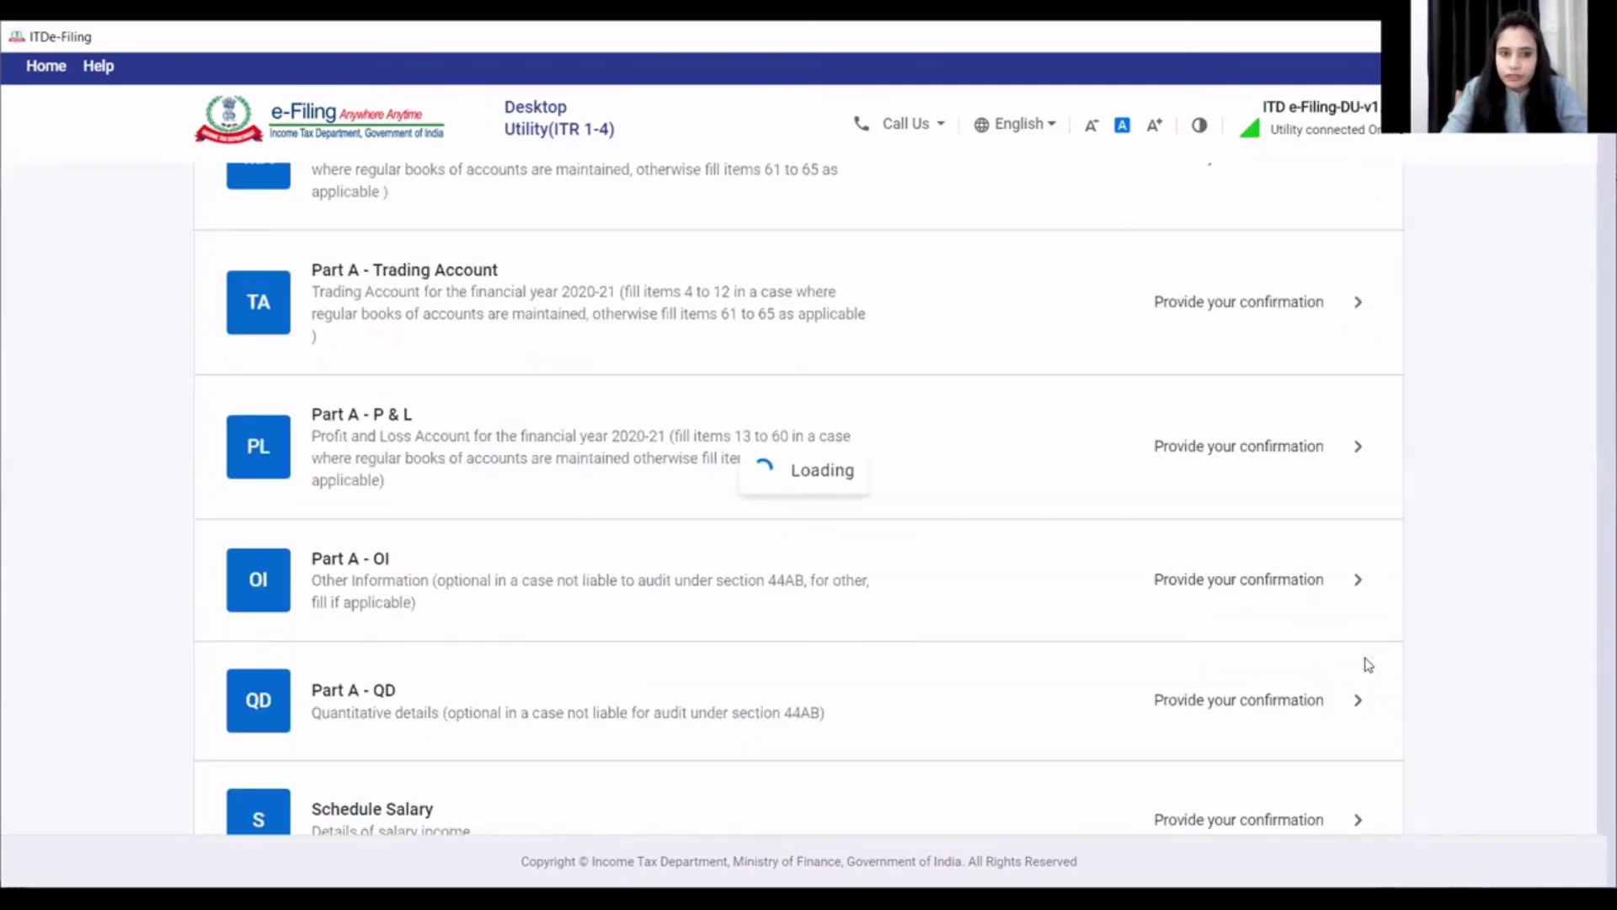
pyautogui.scroll(-15, 1280, 684)
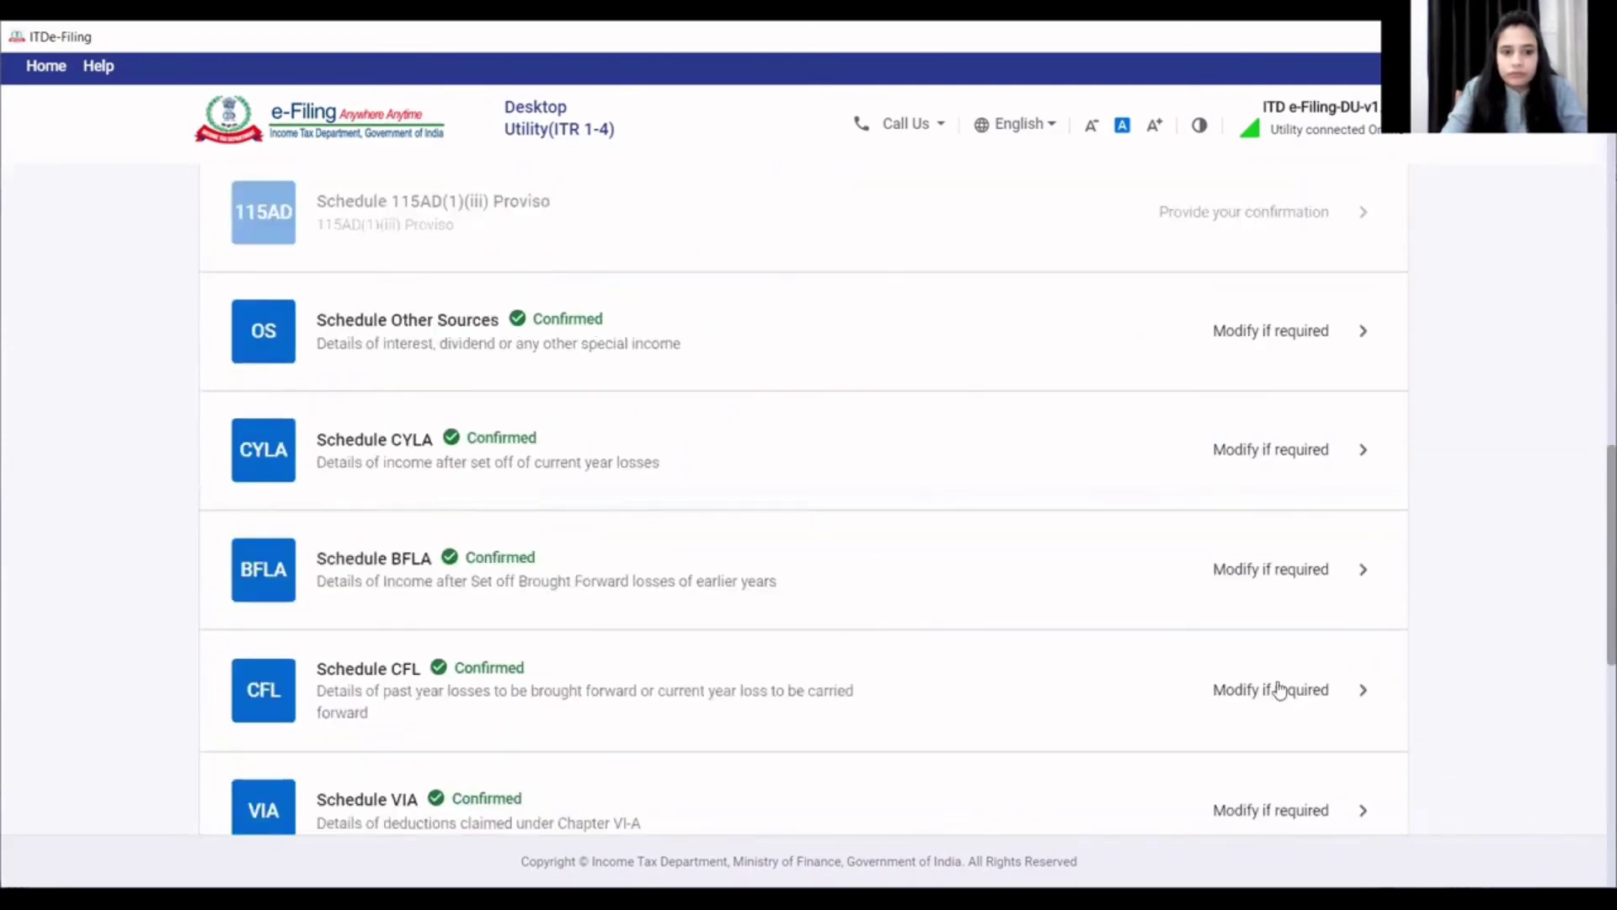
pyautogui.scroll(-8, 1030, 666)
# - Confirm Schedule AMT with AMT tax payable of ₹0
pyautogui.scroll(2, 766, 577)
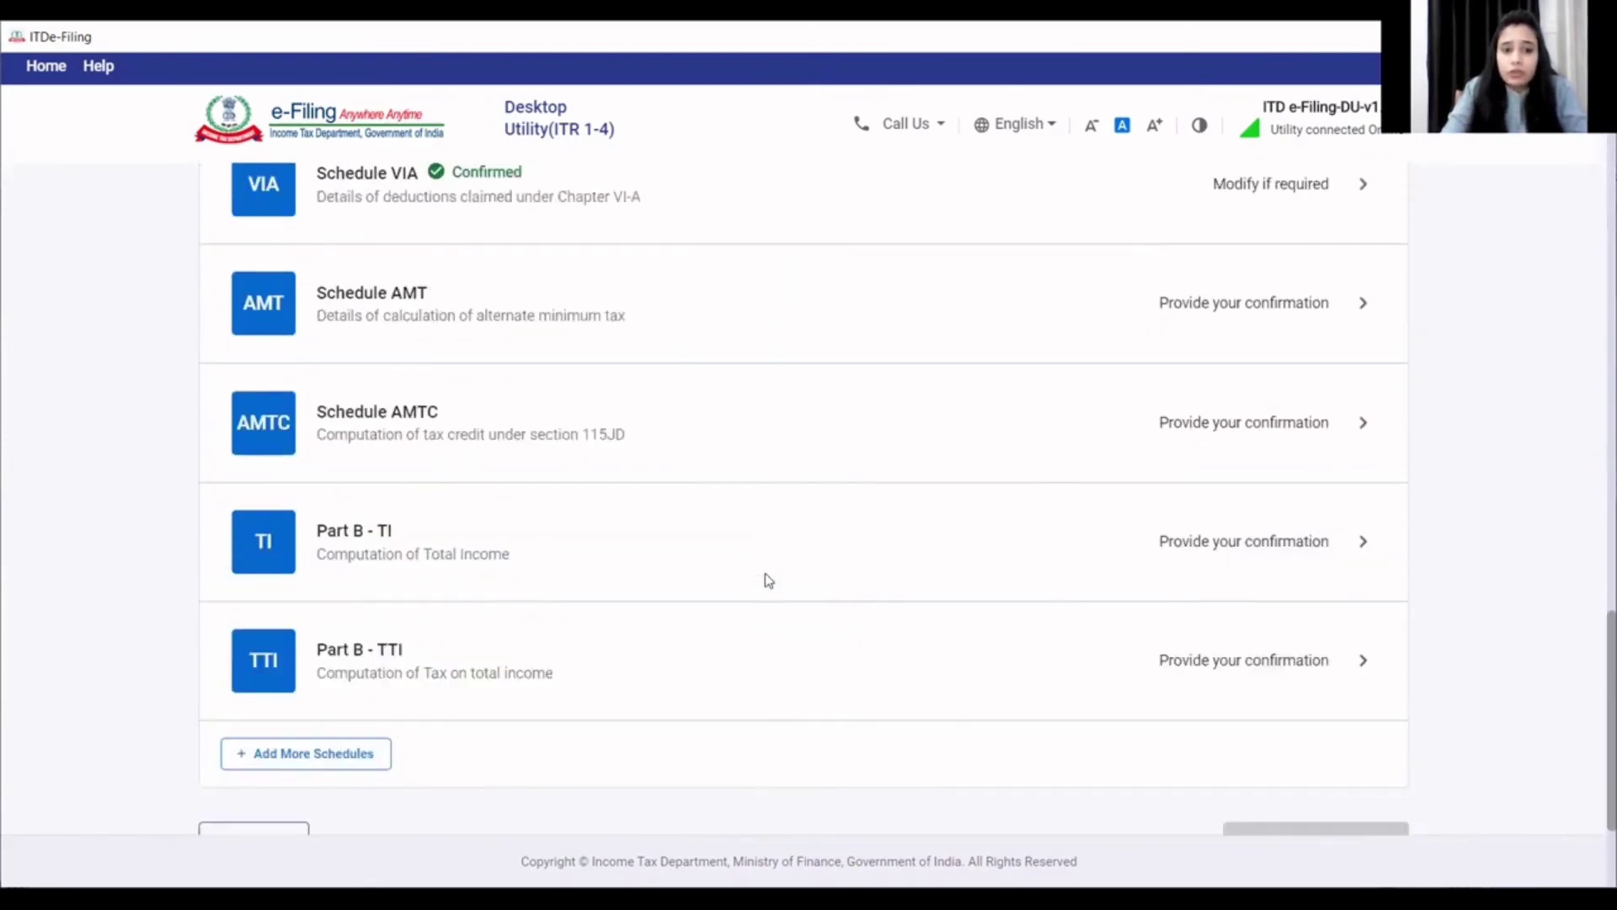
pyautogui.scroll(3, 531, 450)
pyautogui.click(398, 609)
pyautogui.scroll(-3, 722, 662)
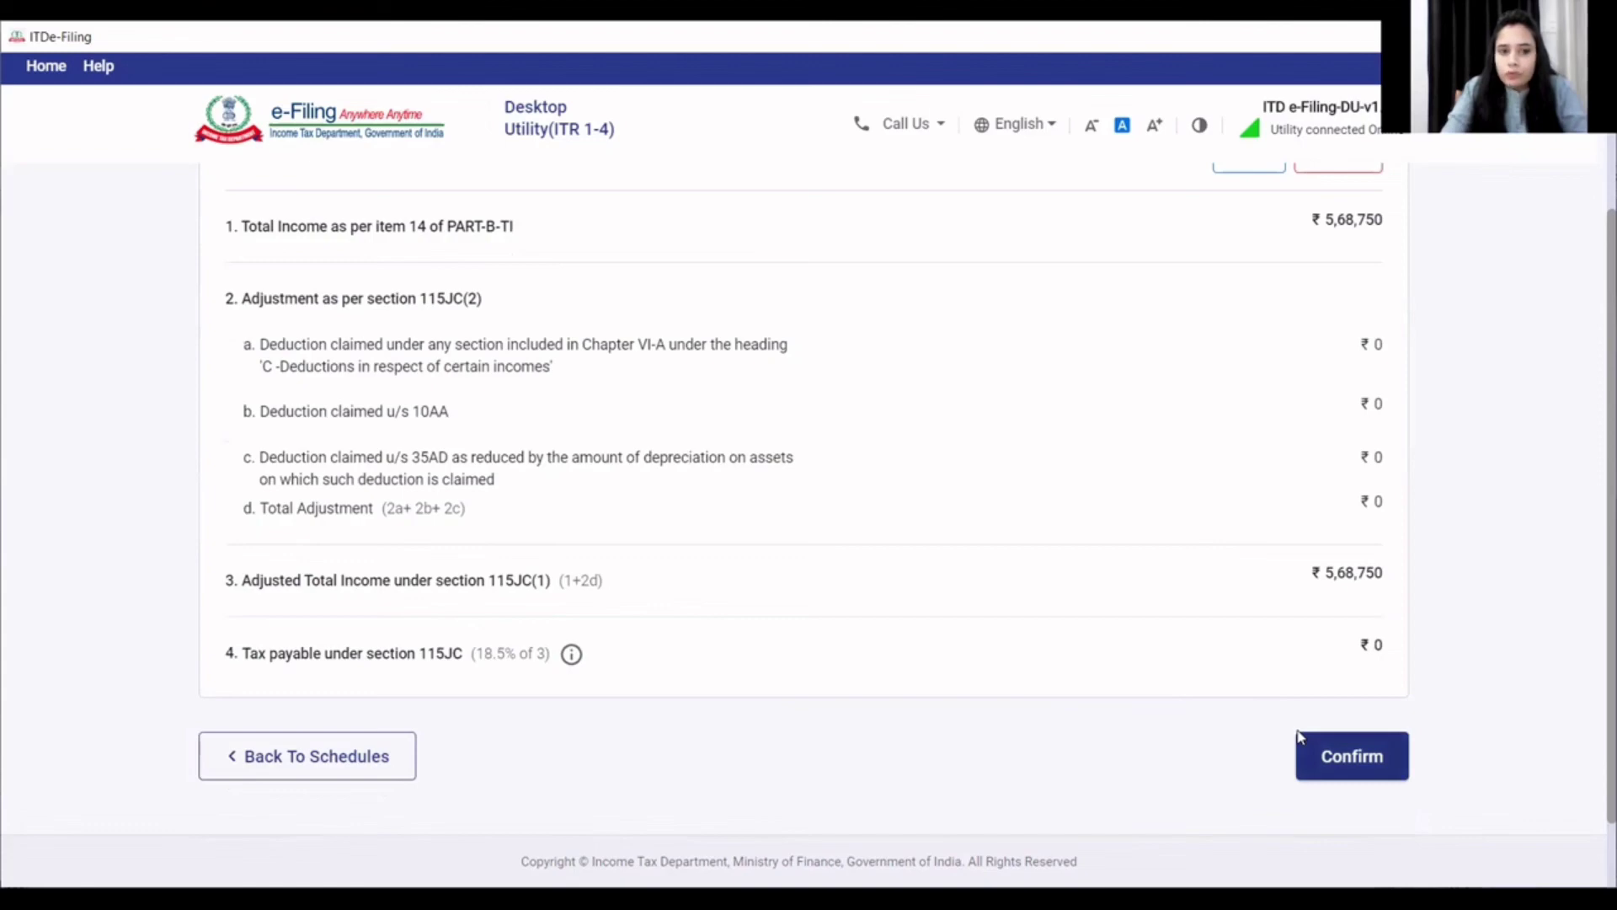
pyautogui.click(1298, 737)
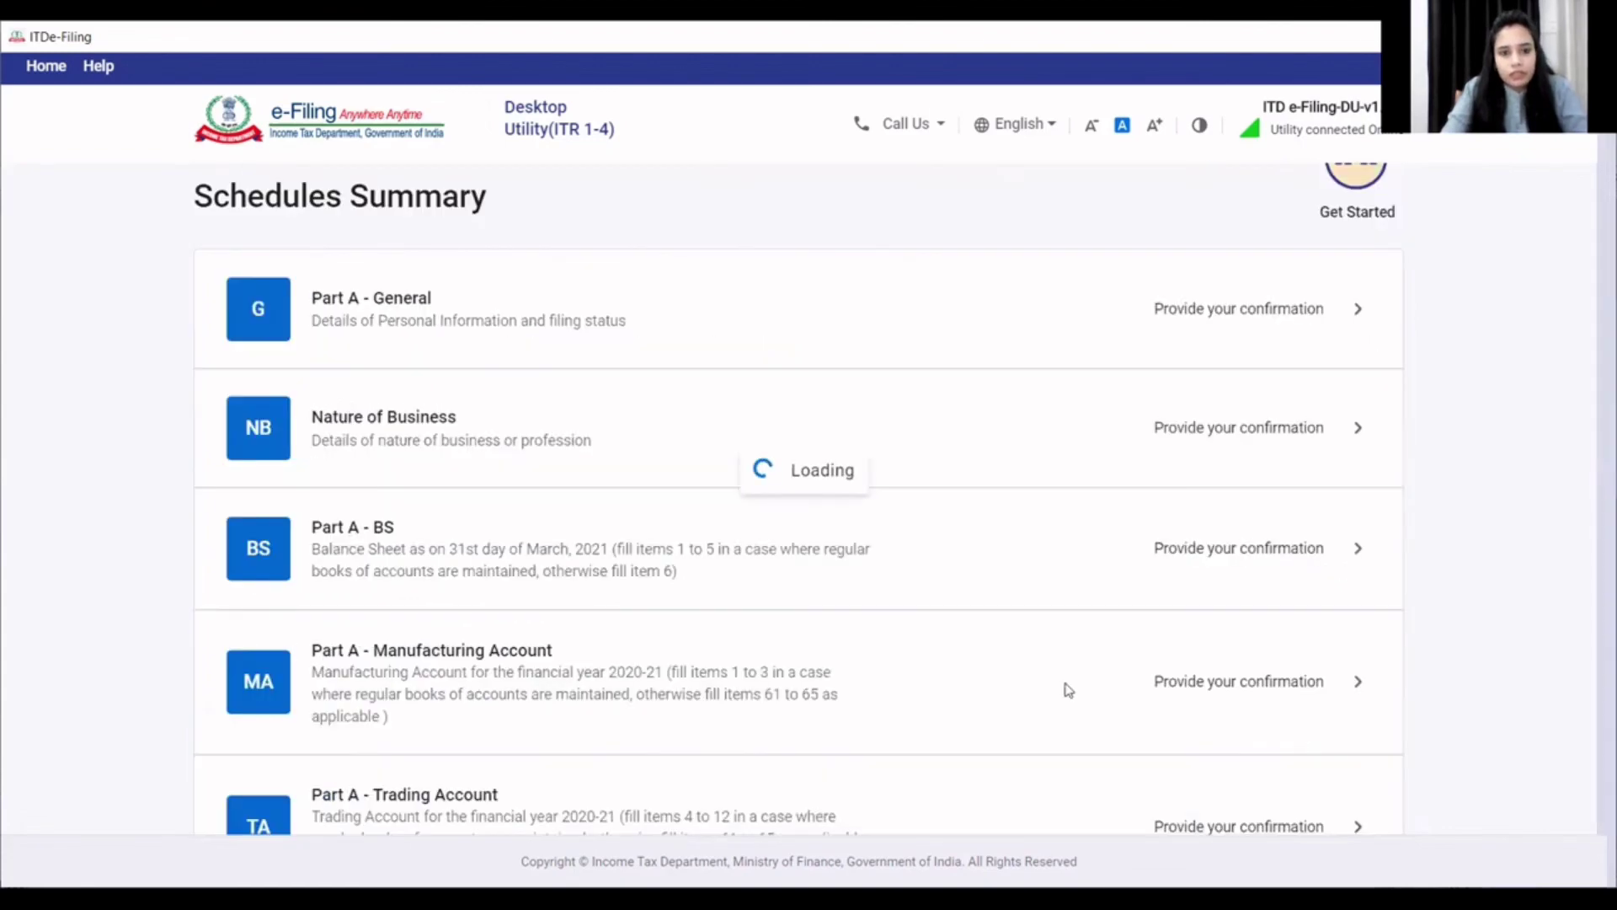
pyautogui.scroll(-20, 1020, 691)
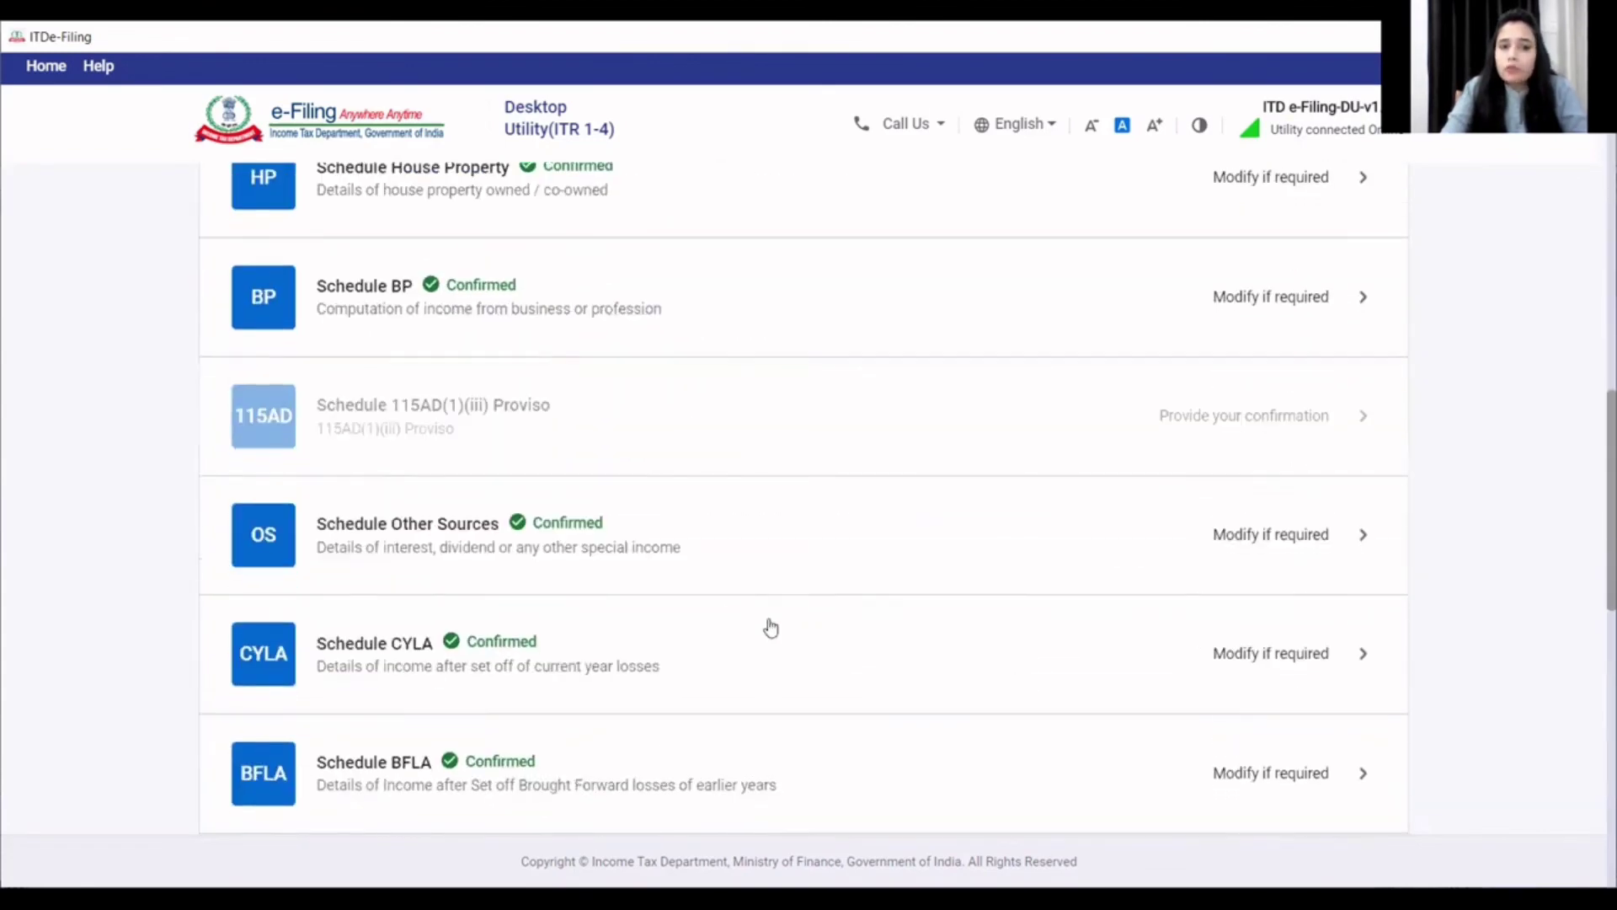
pyautogui.scroll(-5, 644, 633)
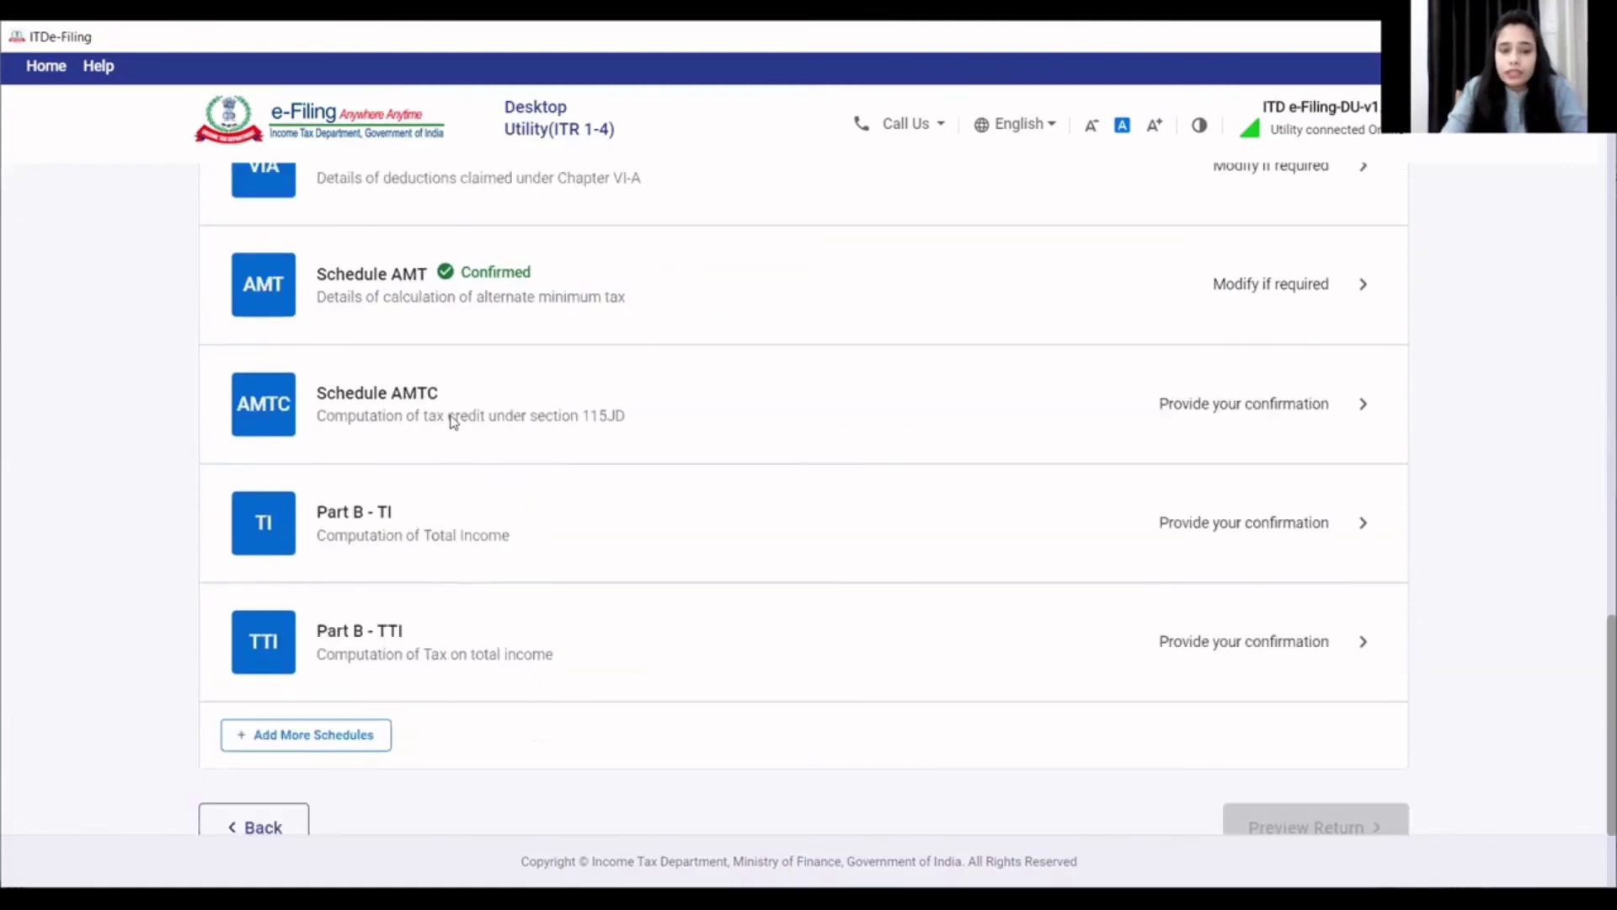
# - Confirm Schedule AMTC with no AMT credit
pyautogui.click(453, 421)
pyautogui.scroll(-15, 1118, 729)
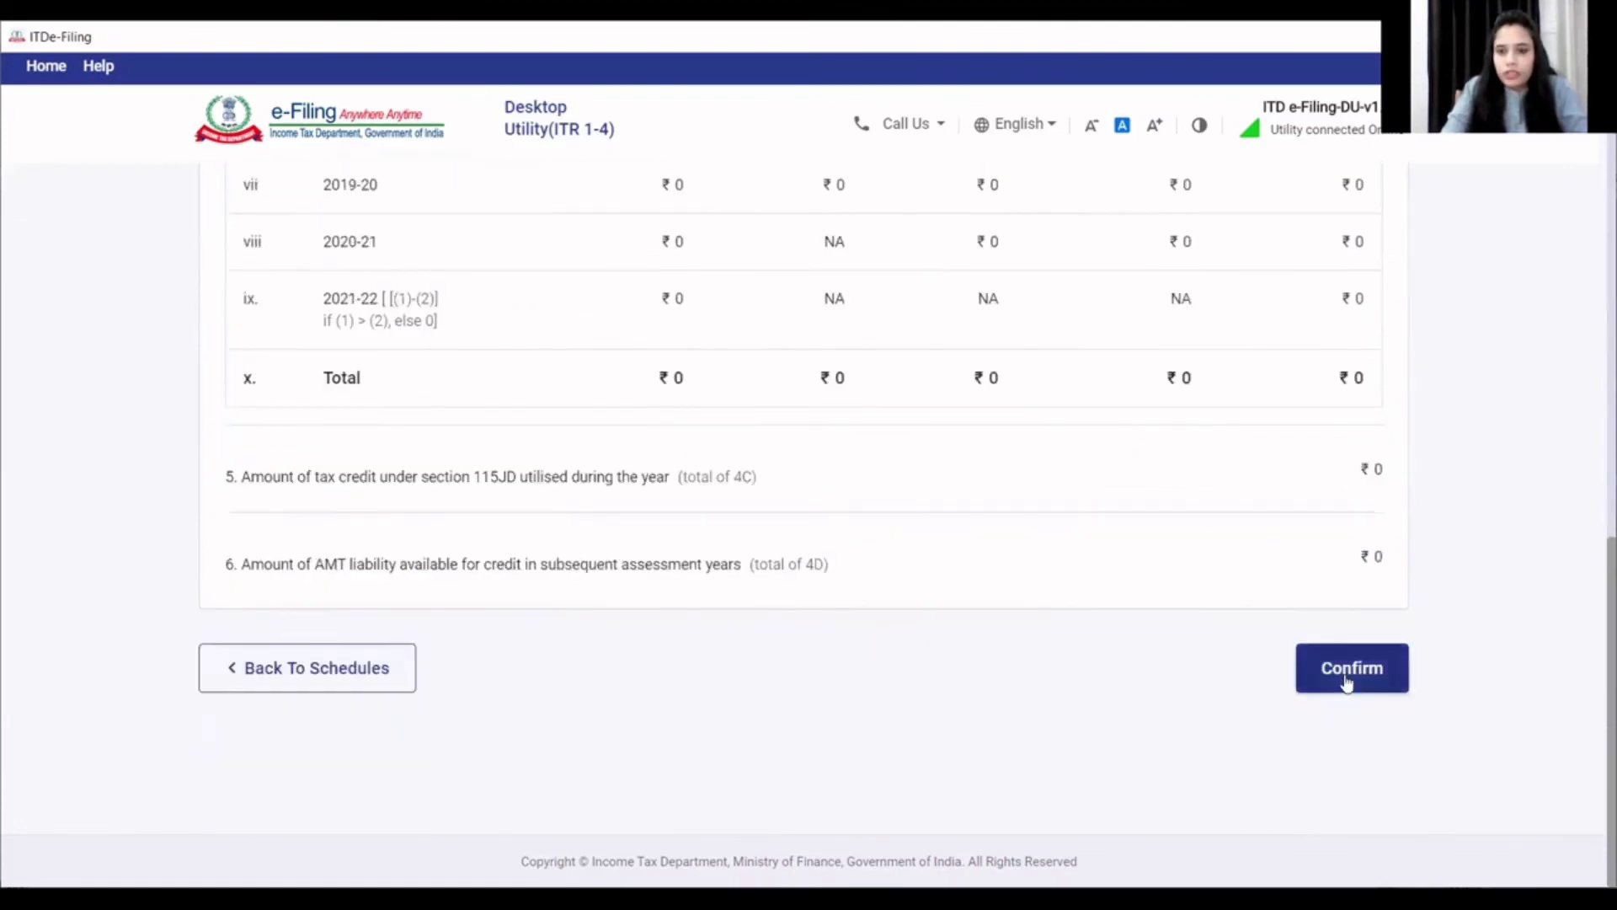
pyautogui.click(1342, 686)
pyautogui.scroll(-20, 936, 628)
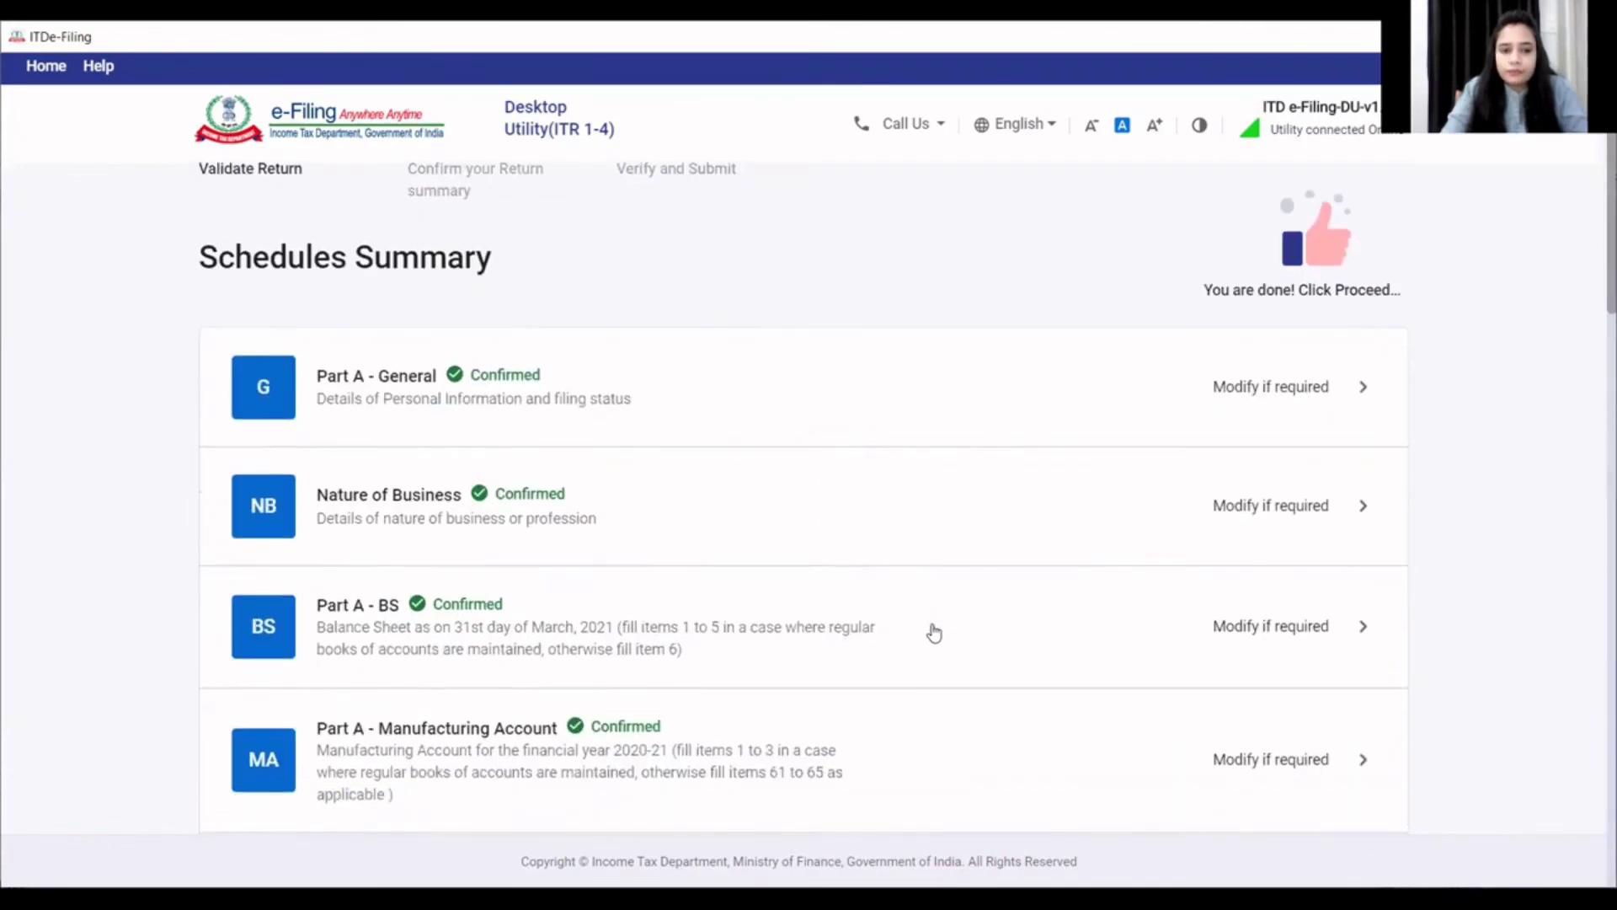
pyautogui.scroll(-2, 934, 636)
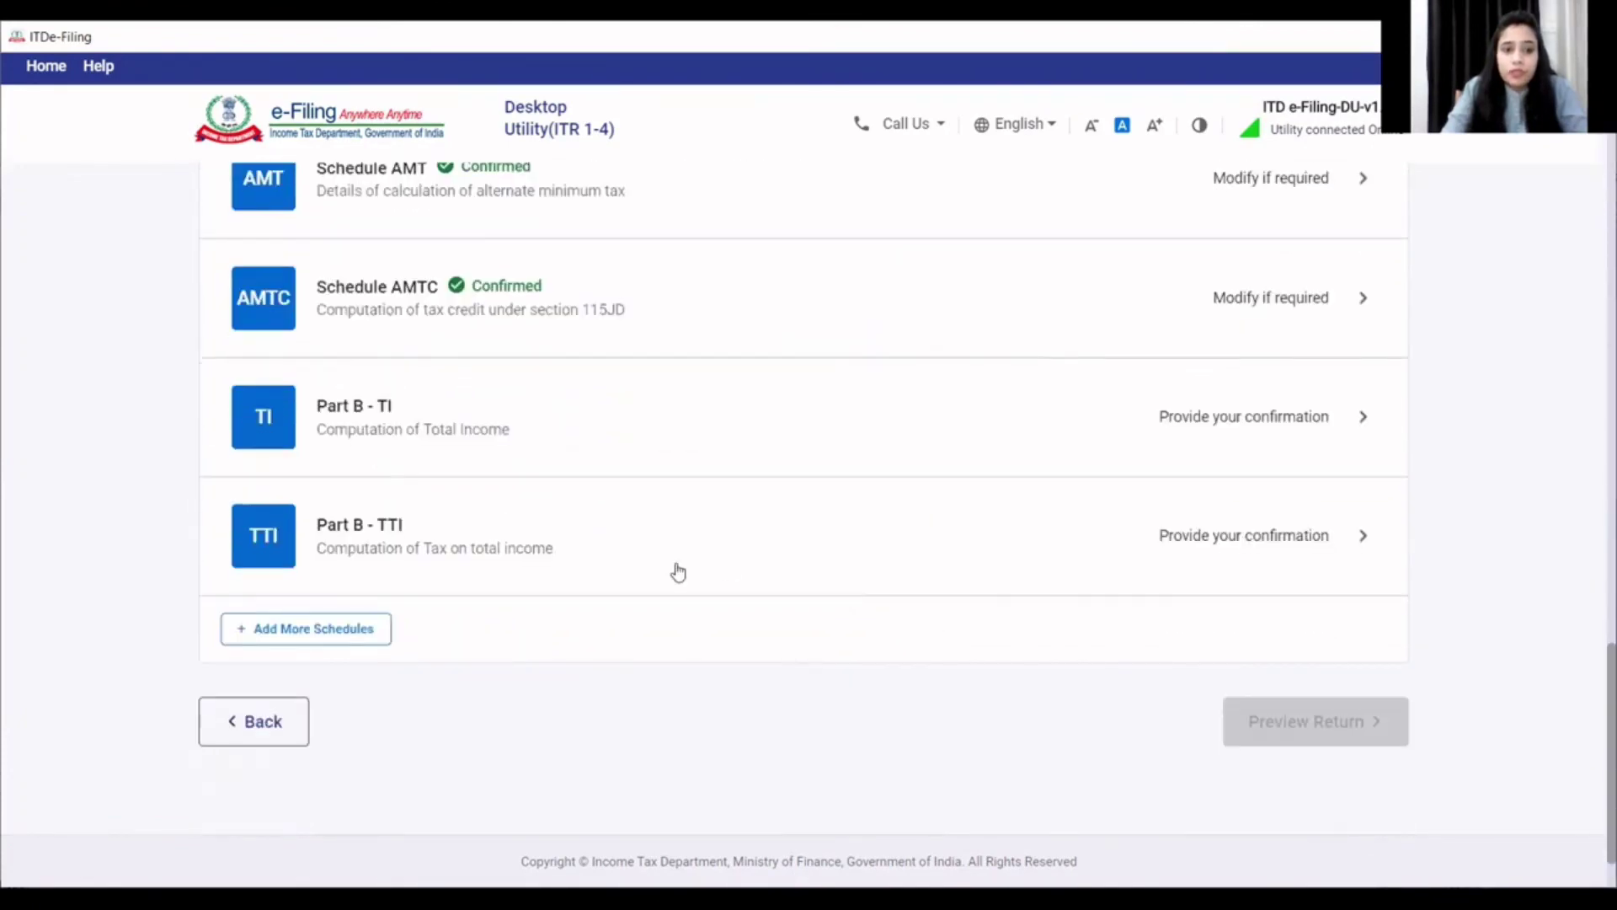
# - Confirm the Part B - TI computation showing total income of ₹5,68,750
pyautogui.click(444, 430)
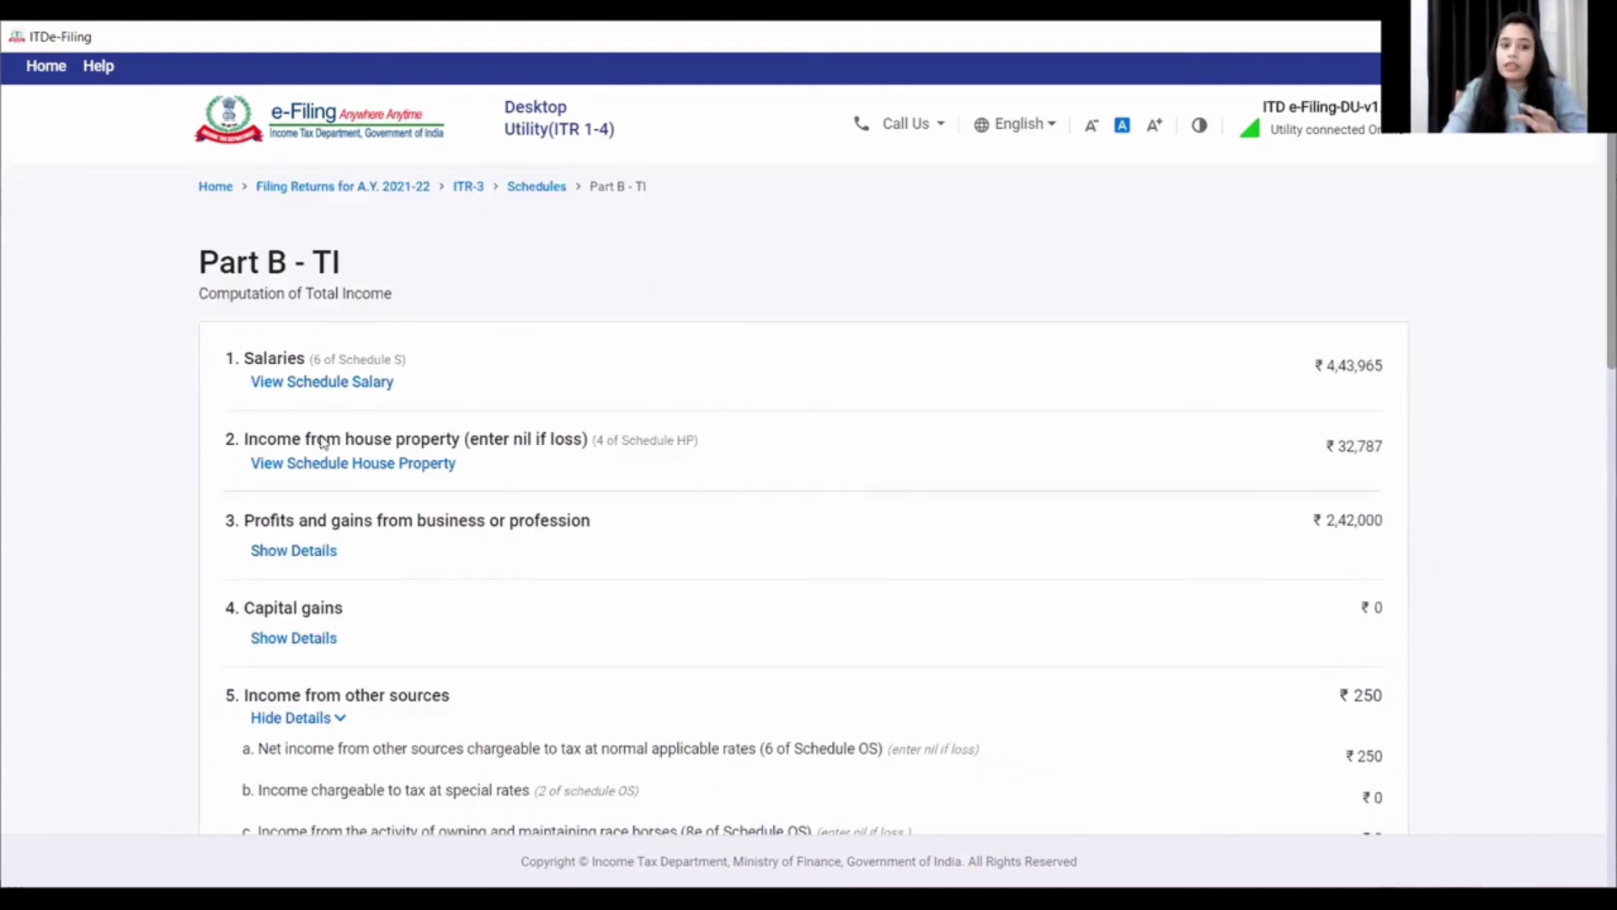
pyautogui.scroll(-5, 510, 564)
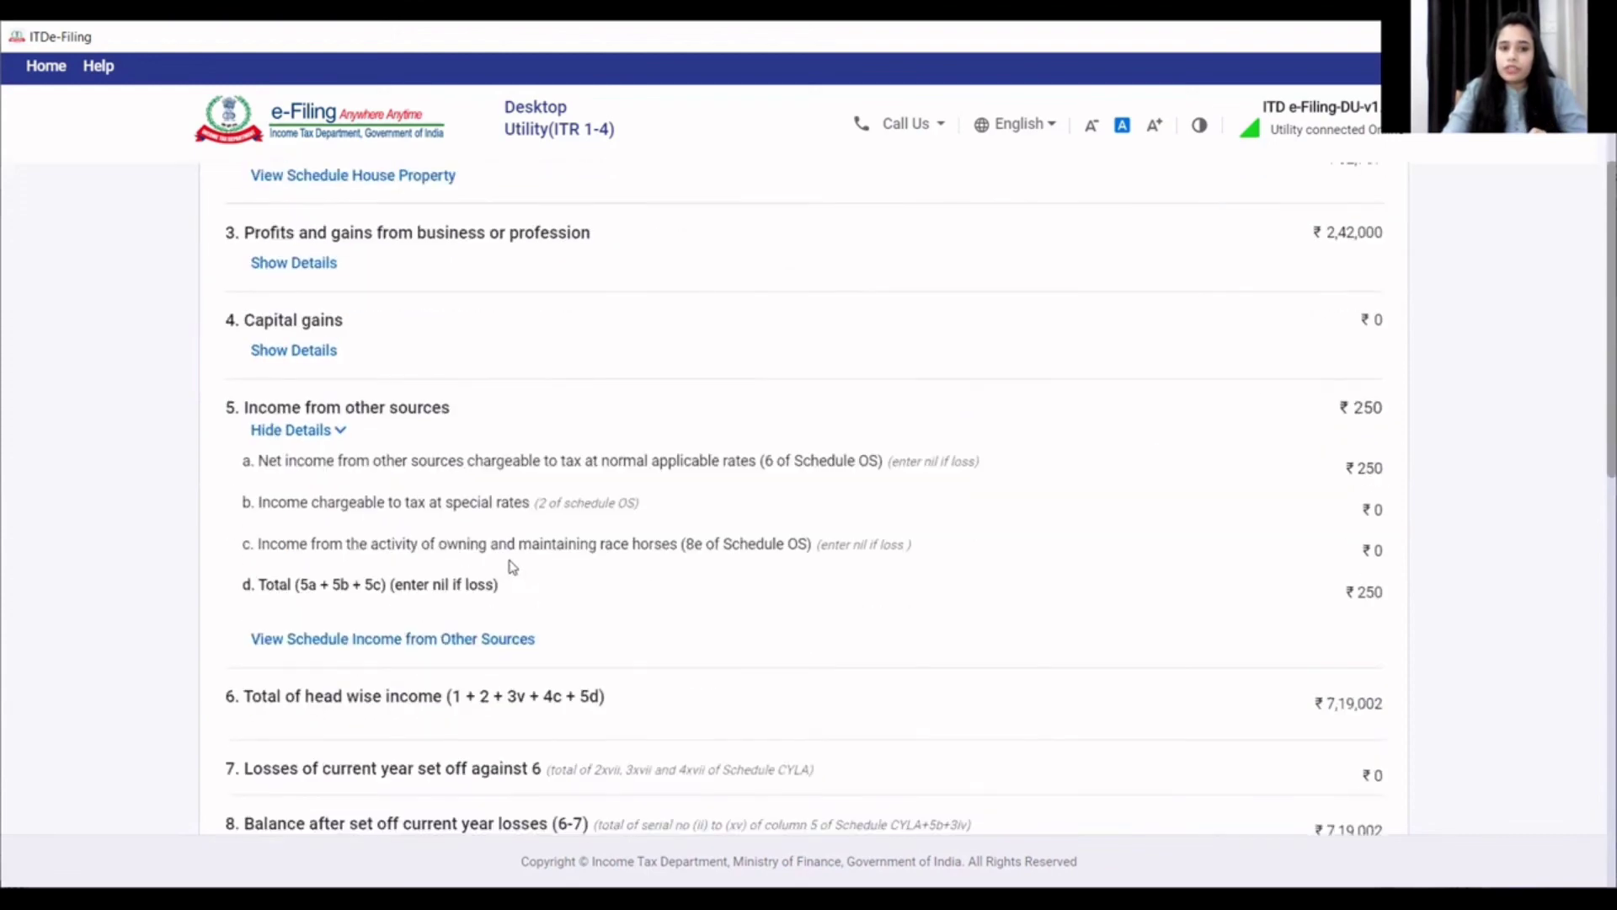
pyautogui.scroll(-3, 511, 575)
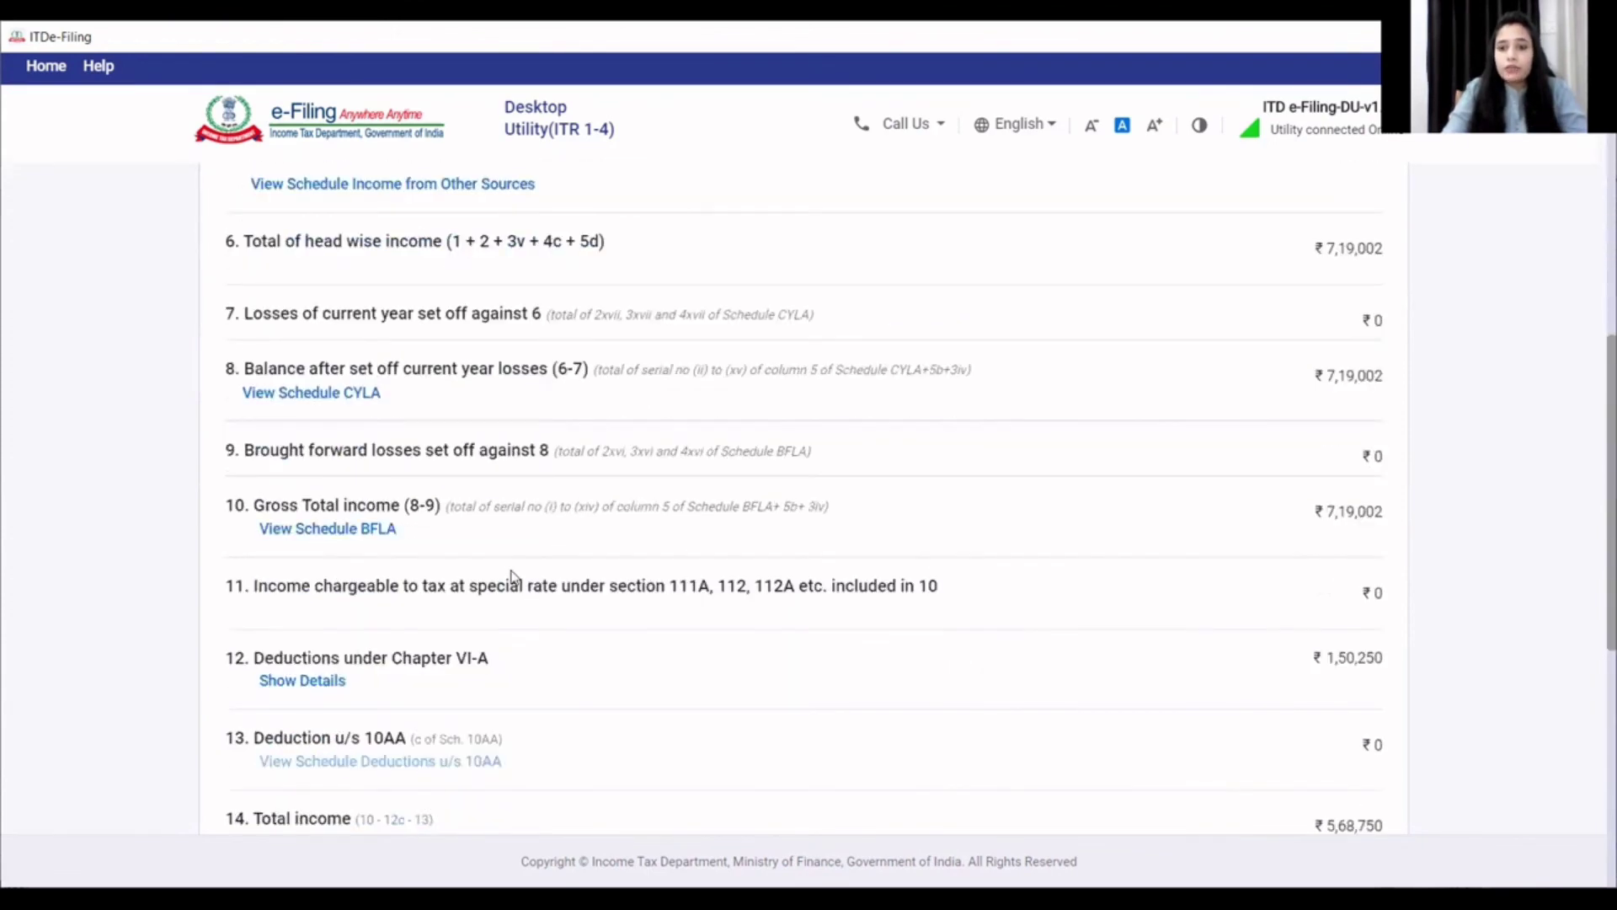
pyautogui.scroll(-2, 512, 575)
pyautogui.scroll(-1, 1013, 598)
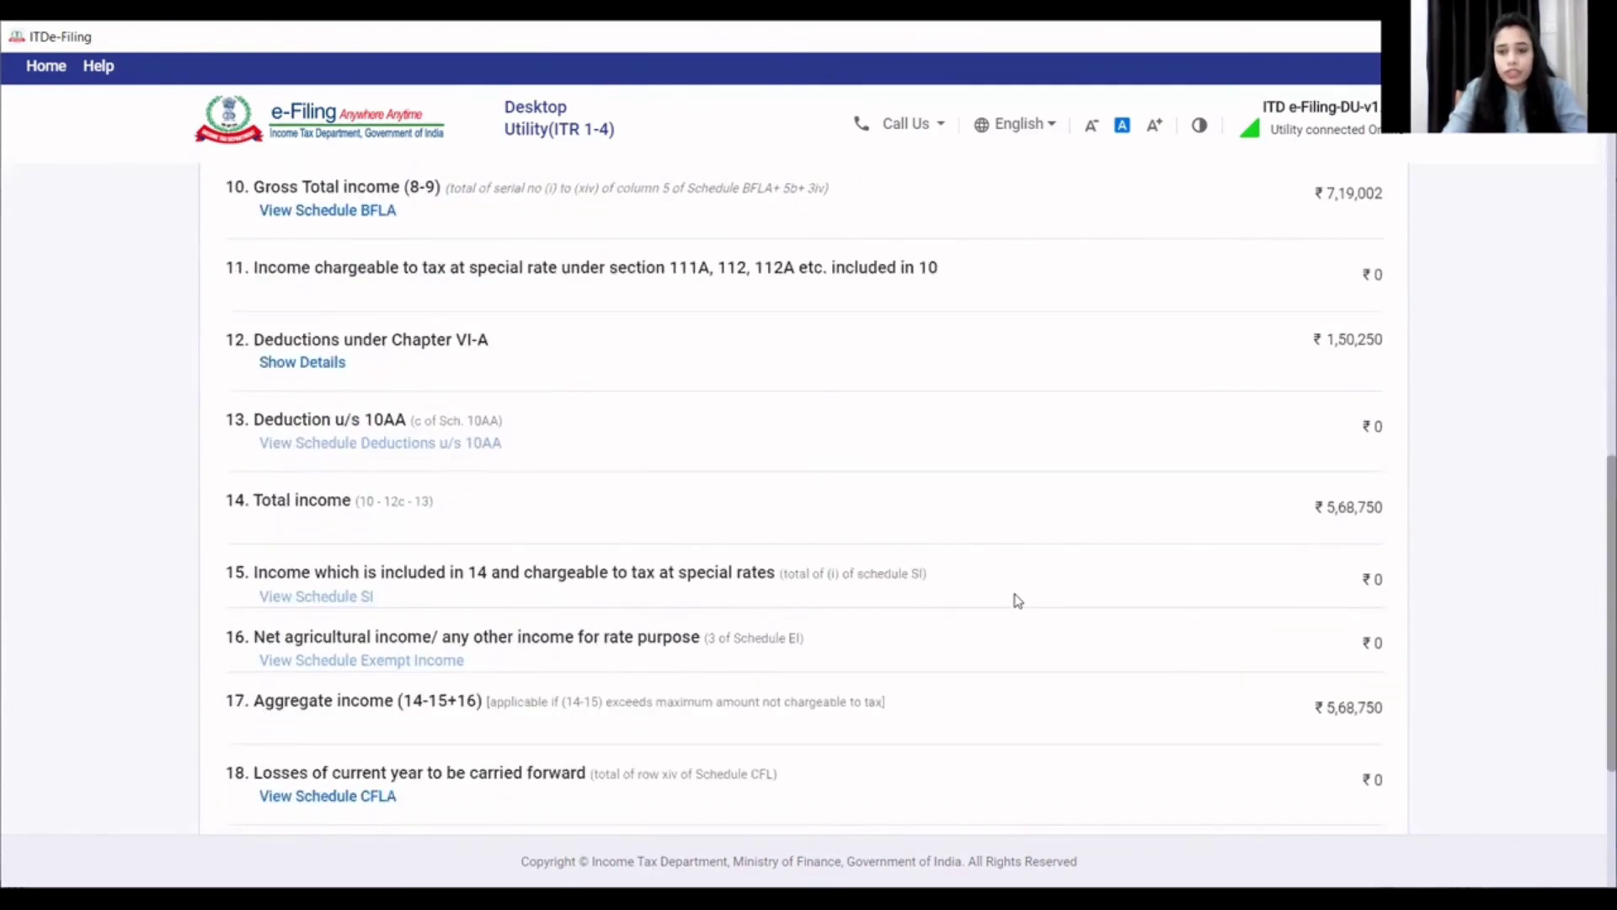
pyautogui.scroll(-3, 1016, 600)
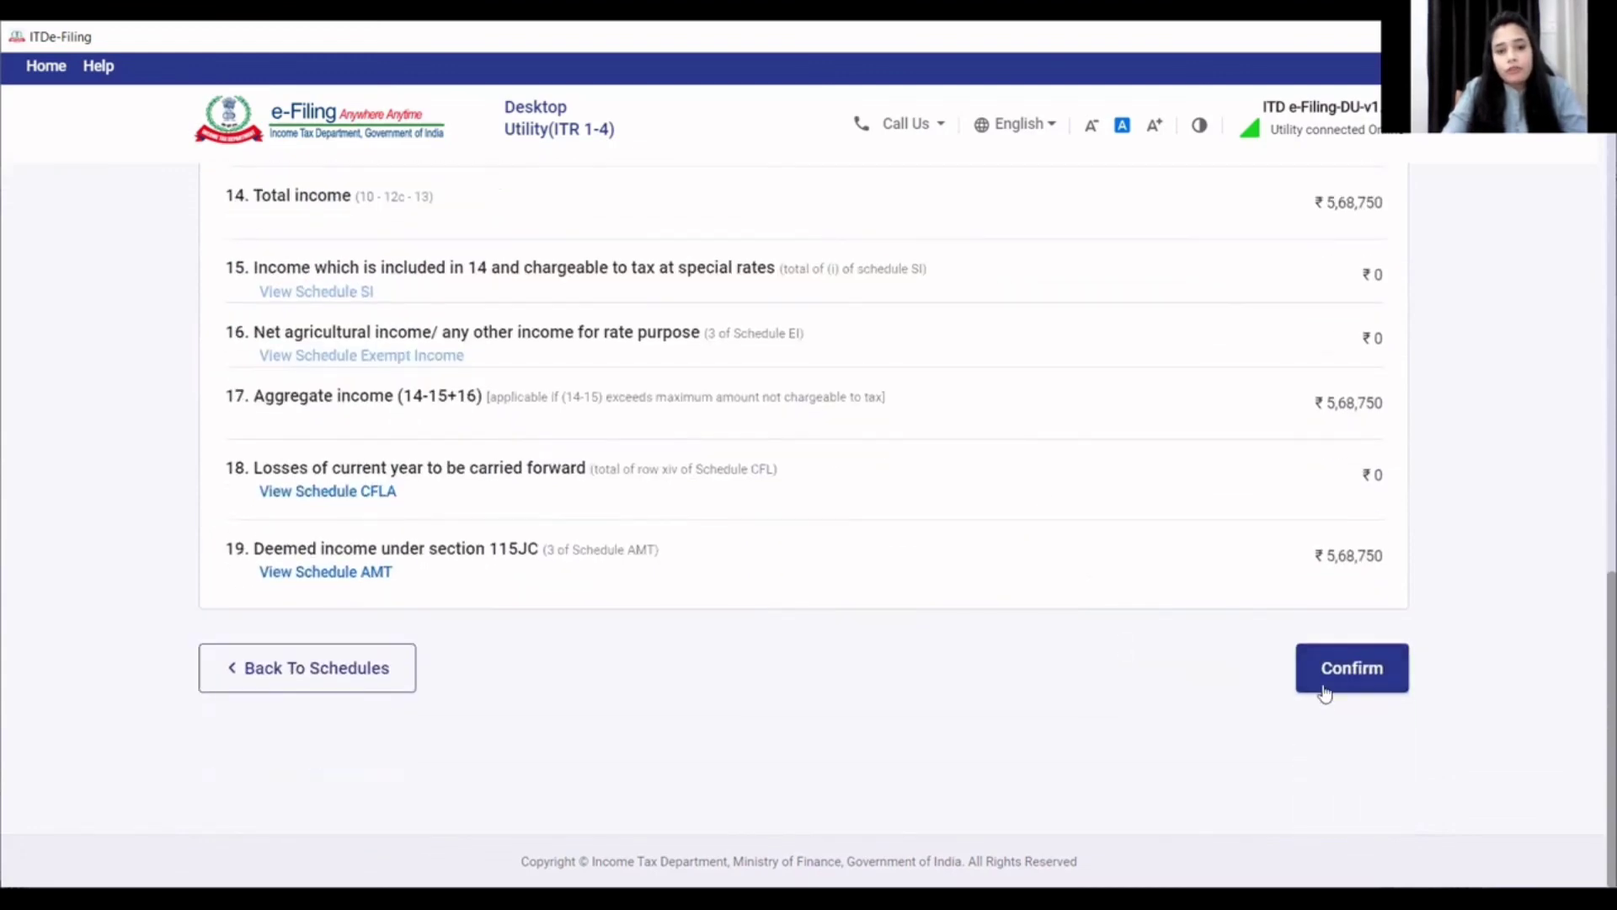
pyautogui.click(1335, 679)
pyautogui.scroll(-12, 1299, 691)
pyautogui.scroll(-10, 1225, 661)
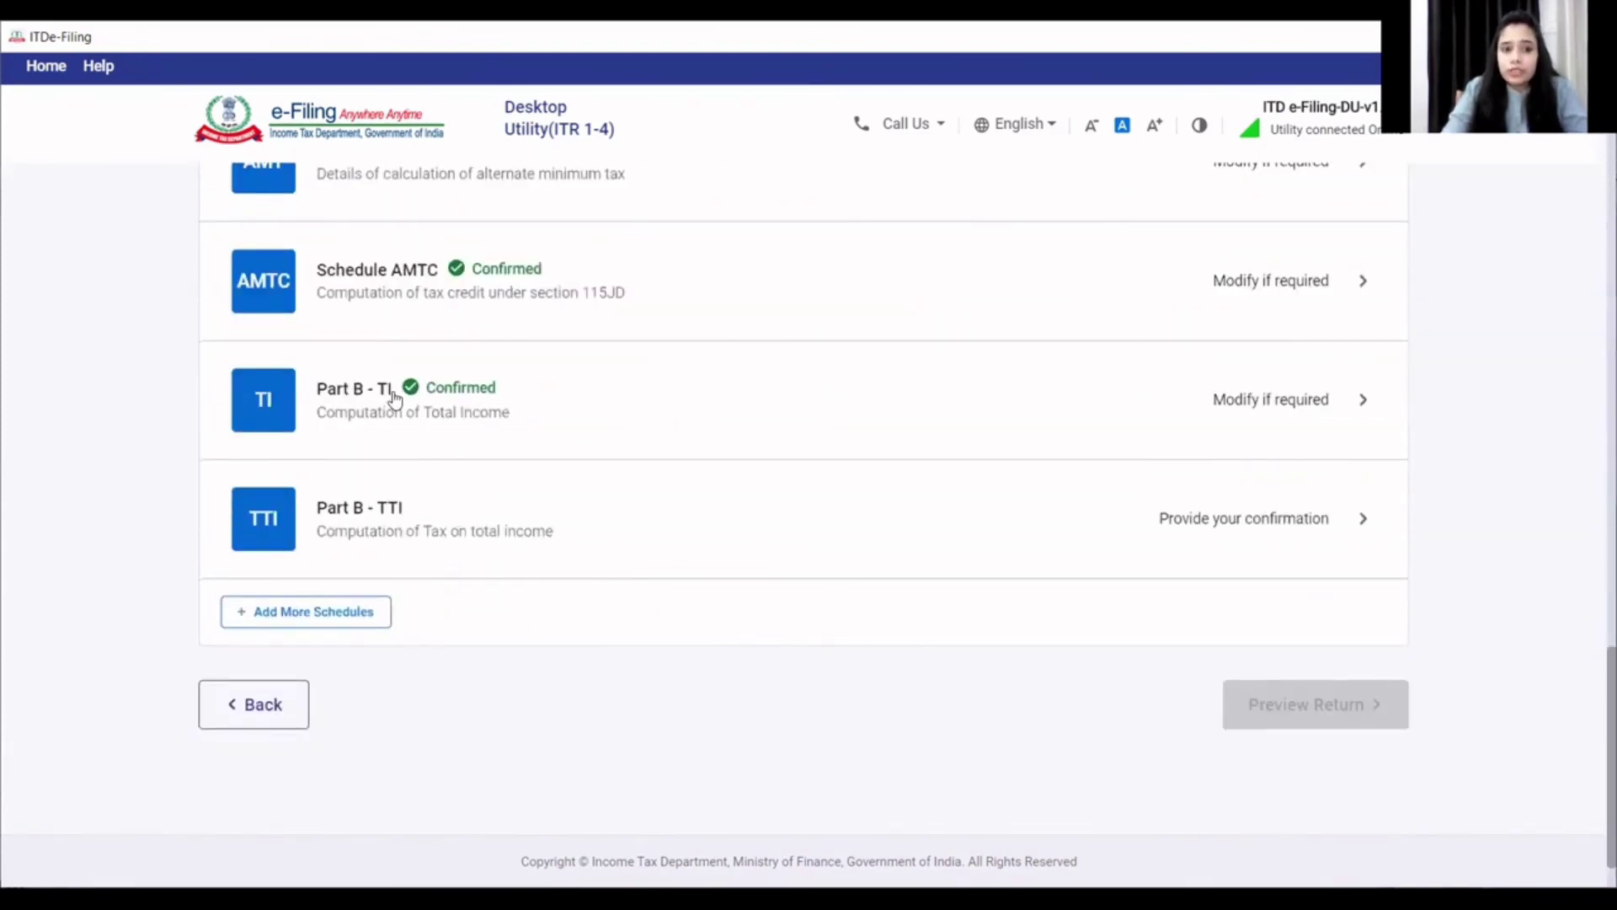
# - Open Part B - TTI and expand the breakdown of taxes paid
pyautogui.click(406, 513)
pyautogui.scroll(-1, 868, 550)
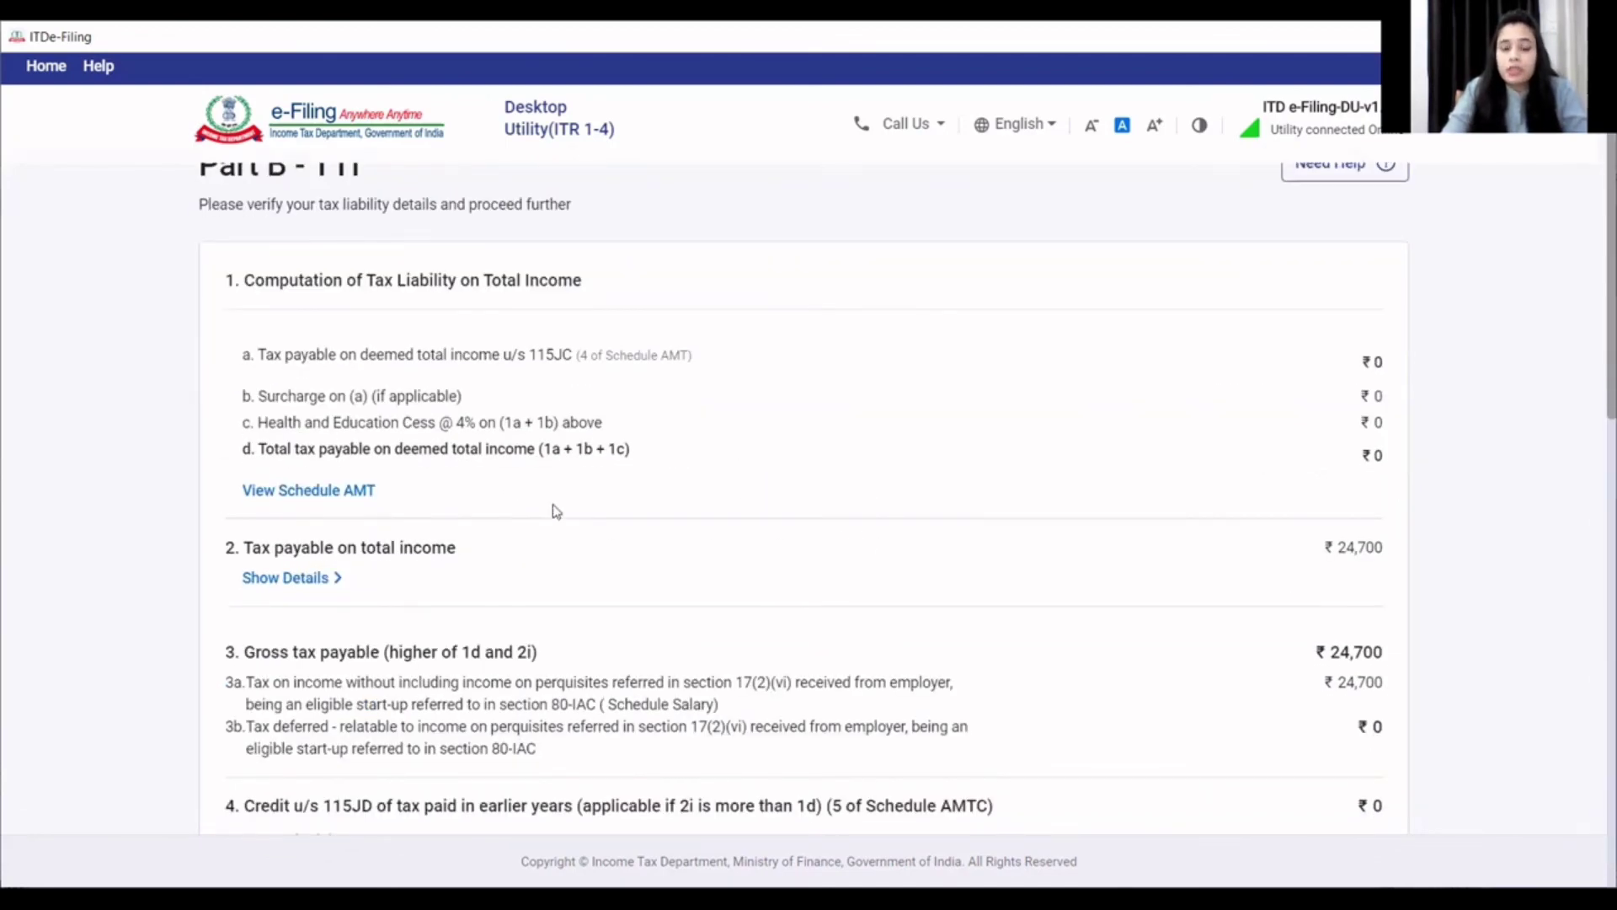
pyautogui.scroll(1, 842, 535)
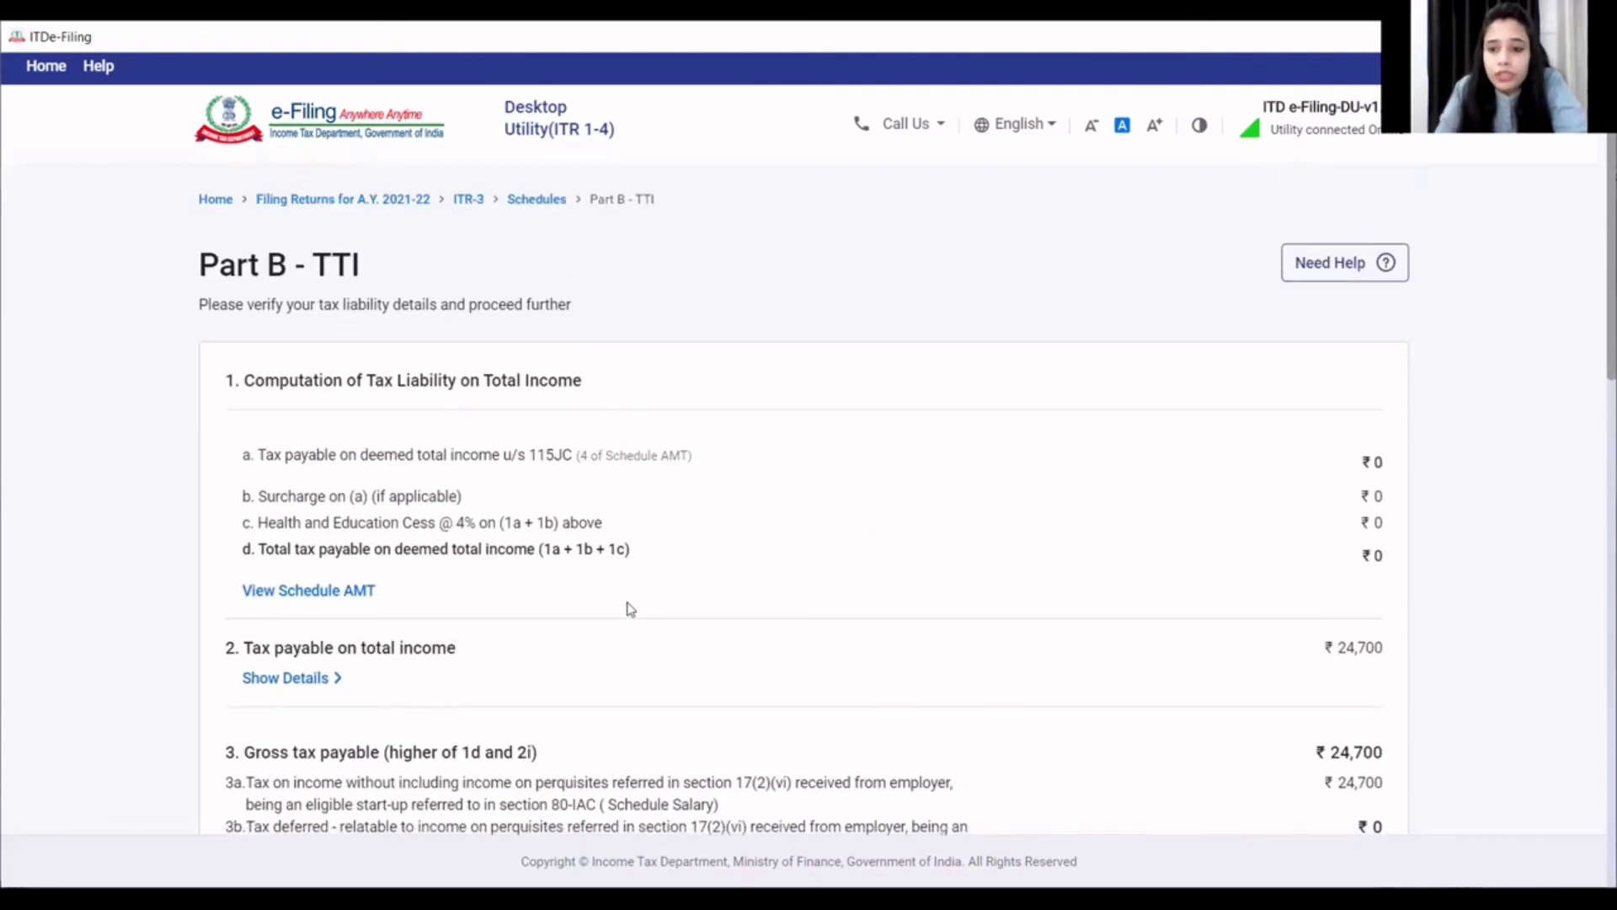
pyautogui.scroll(-1, 1177, 632)
pyautogui.scroll(-2, 1329, 646)
pyautogui.scroll(-5, 1329, 646)
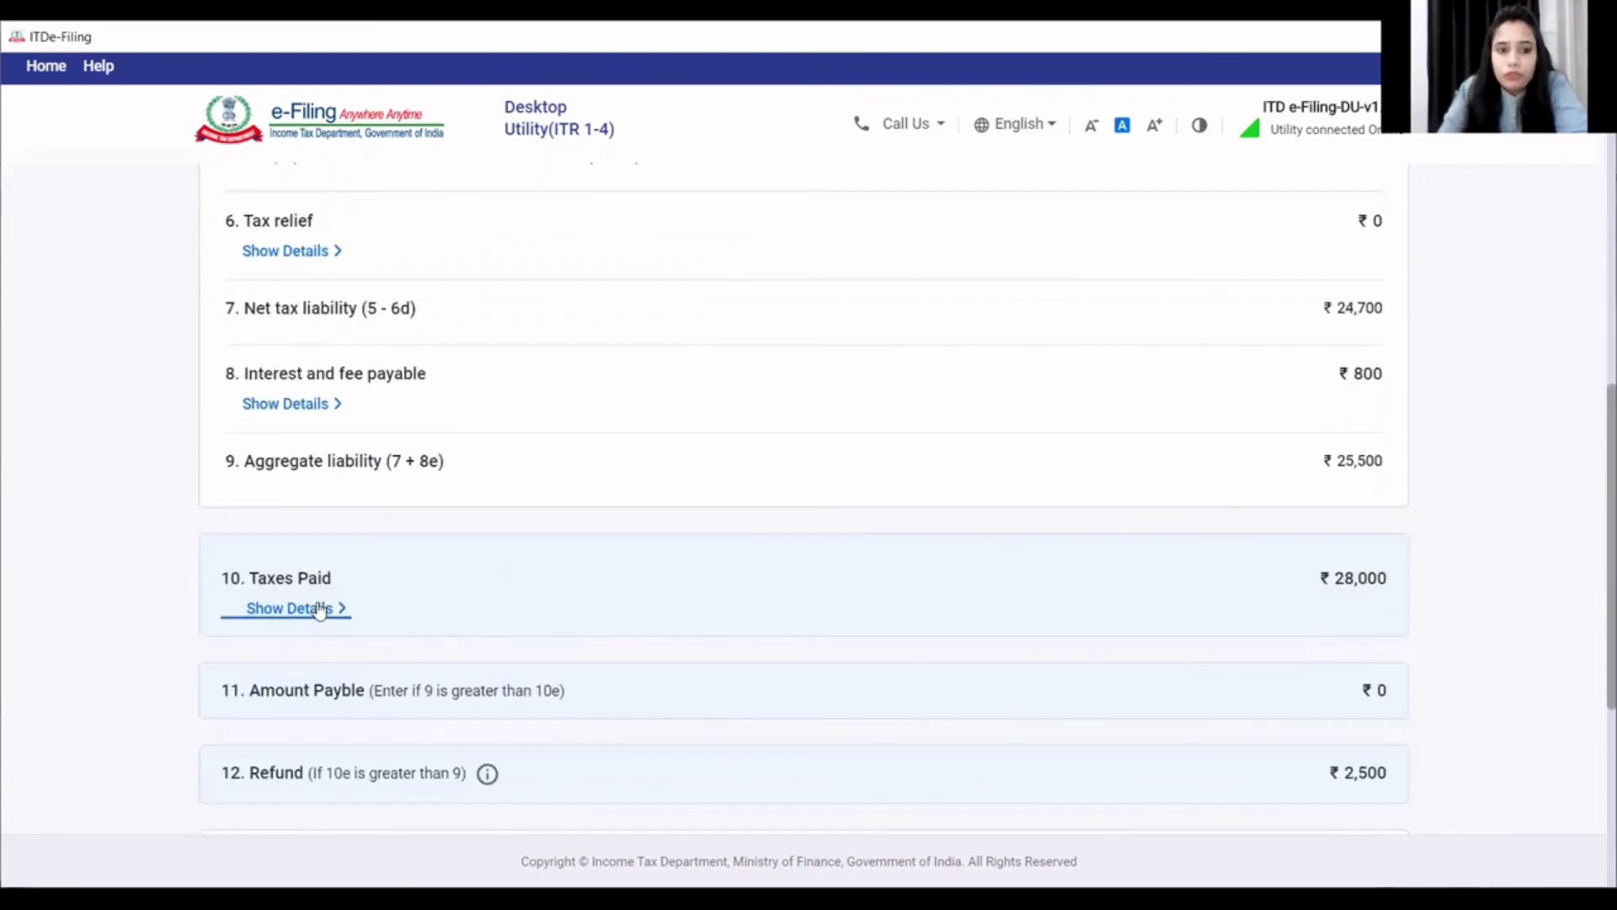
pyautogui.click(326, 614)
pyautogui.scroll(-3, 539, 622)
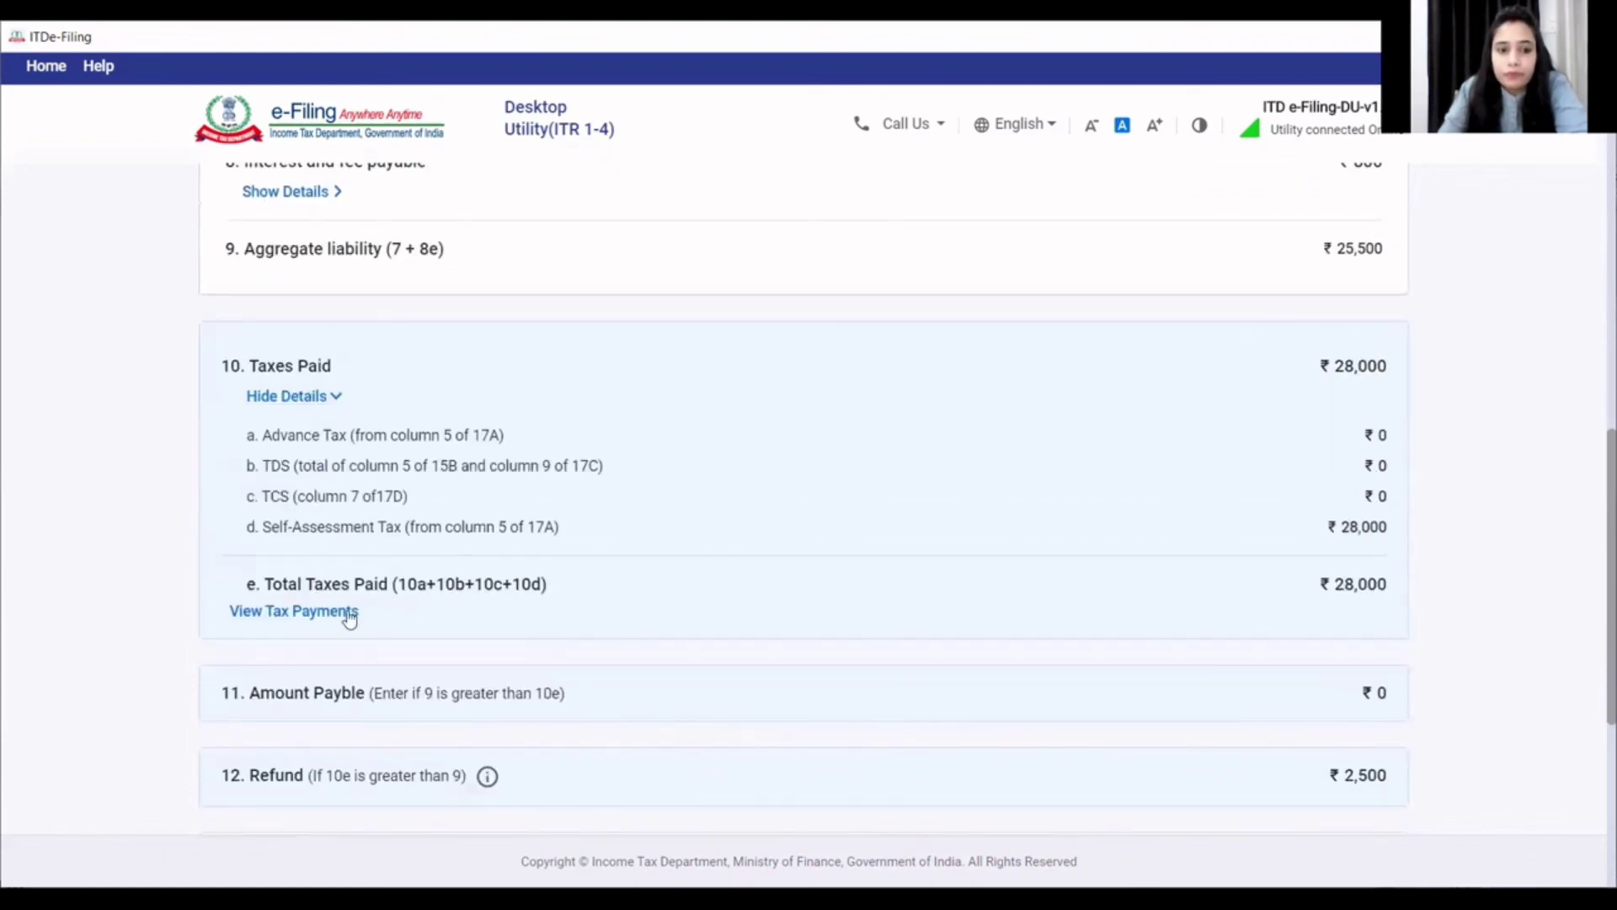
# - Verify the ₹28,000 self-assessment tax challan in the tax payments schedule and confirm Tax Paid
pyautogui.click(337, 619)
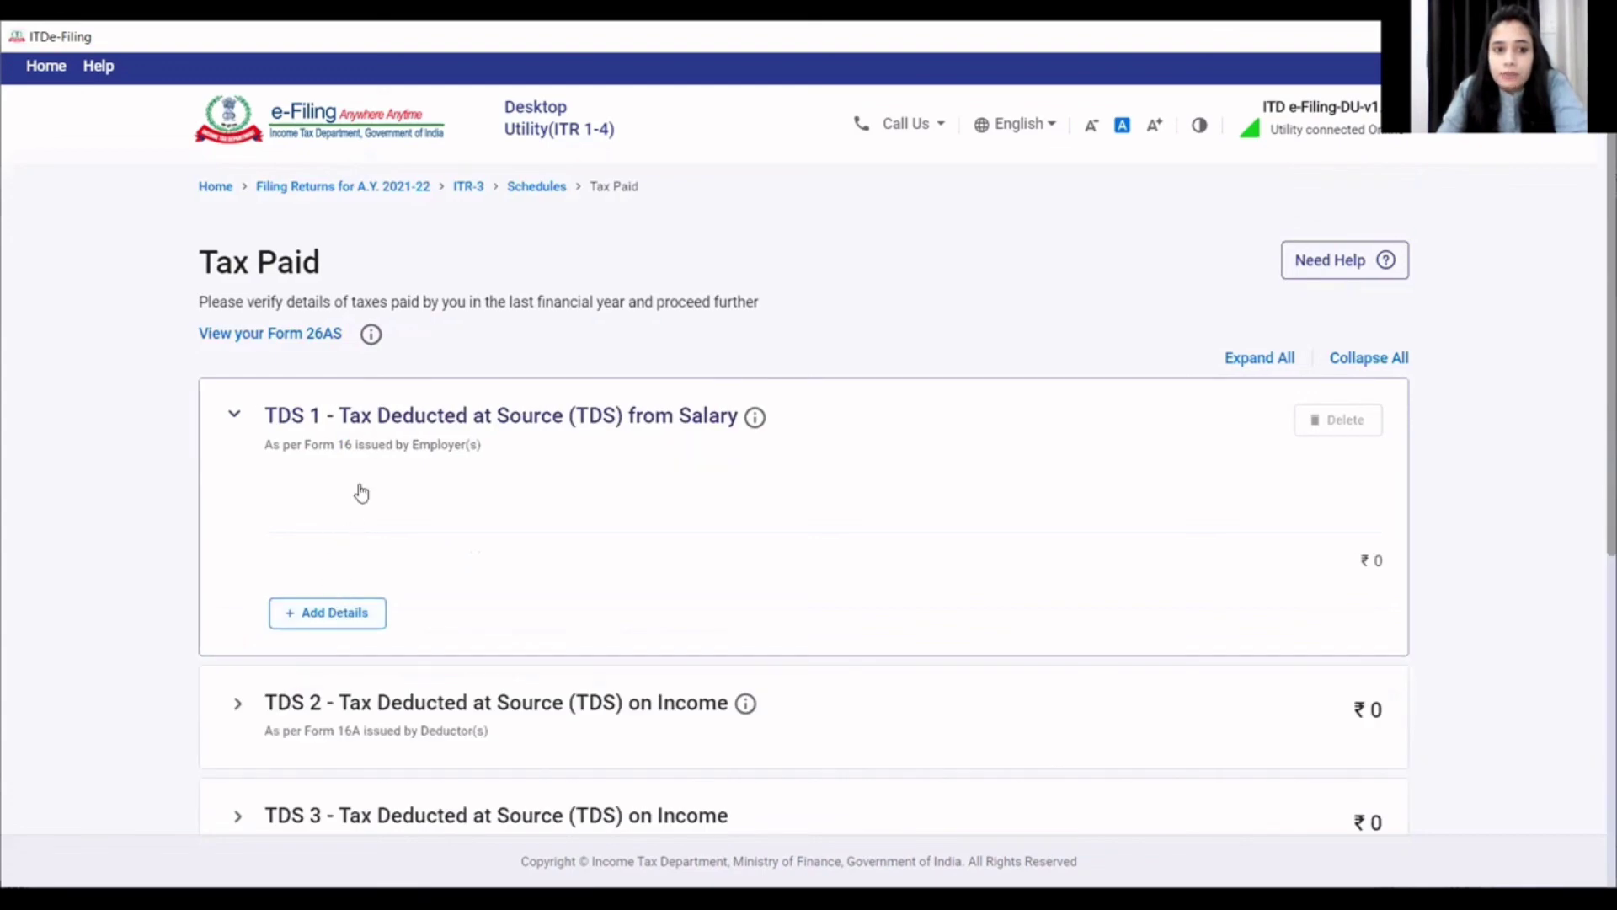
pyautogui.scroll(-4, 350, 524)
pyautogui.scroll(3, 352, 529)
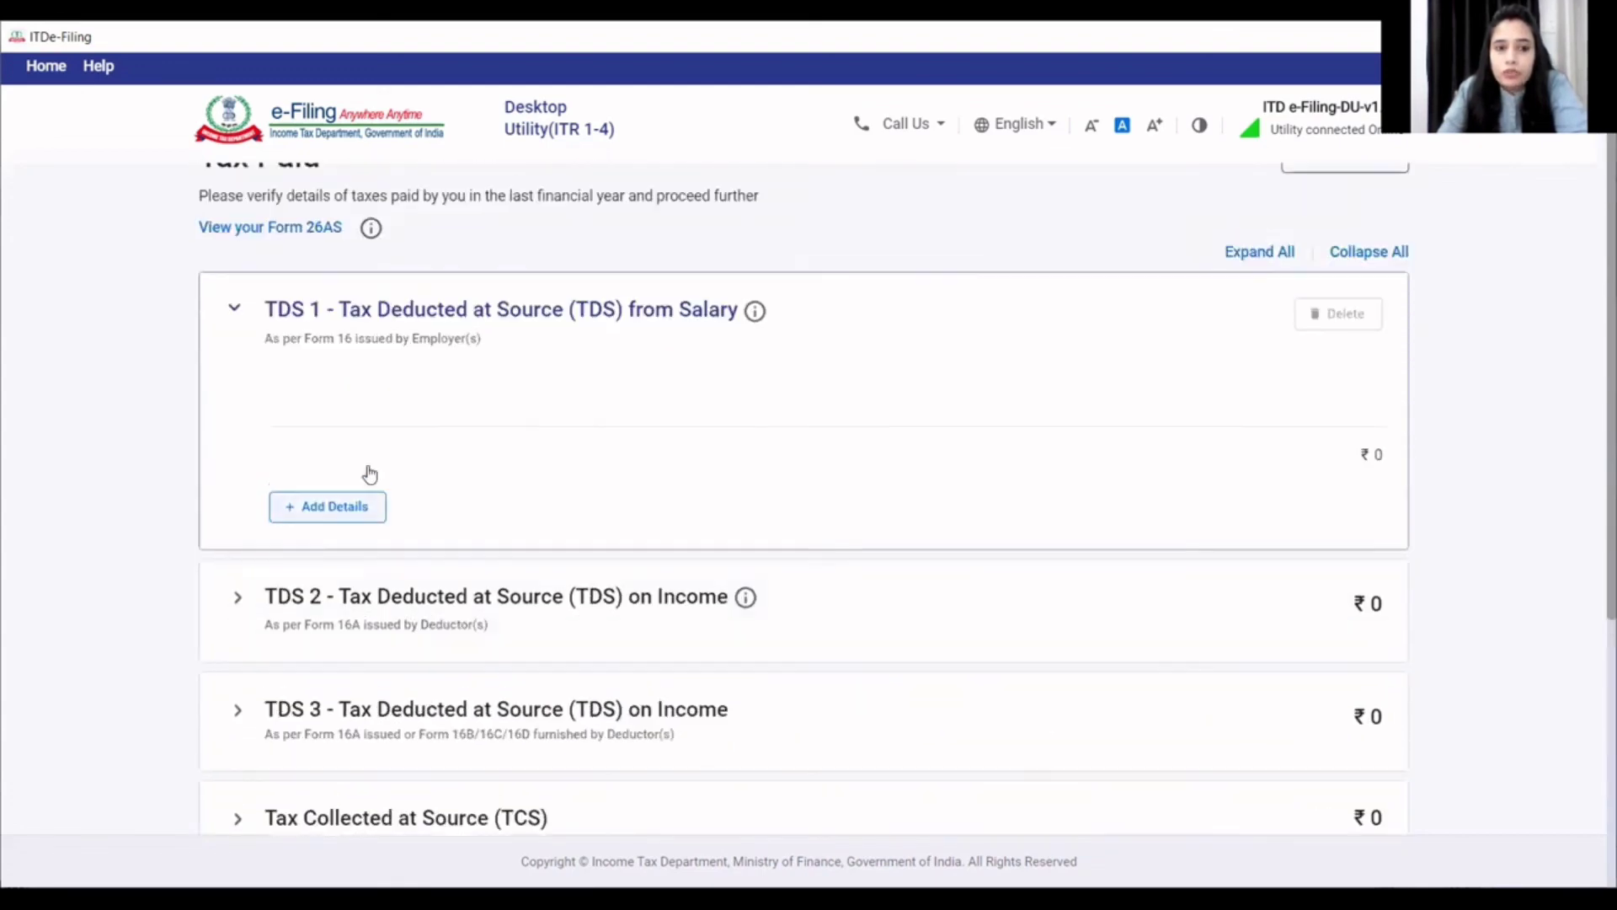
pyautogui.scroll(-4, 462, 404)
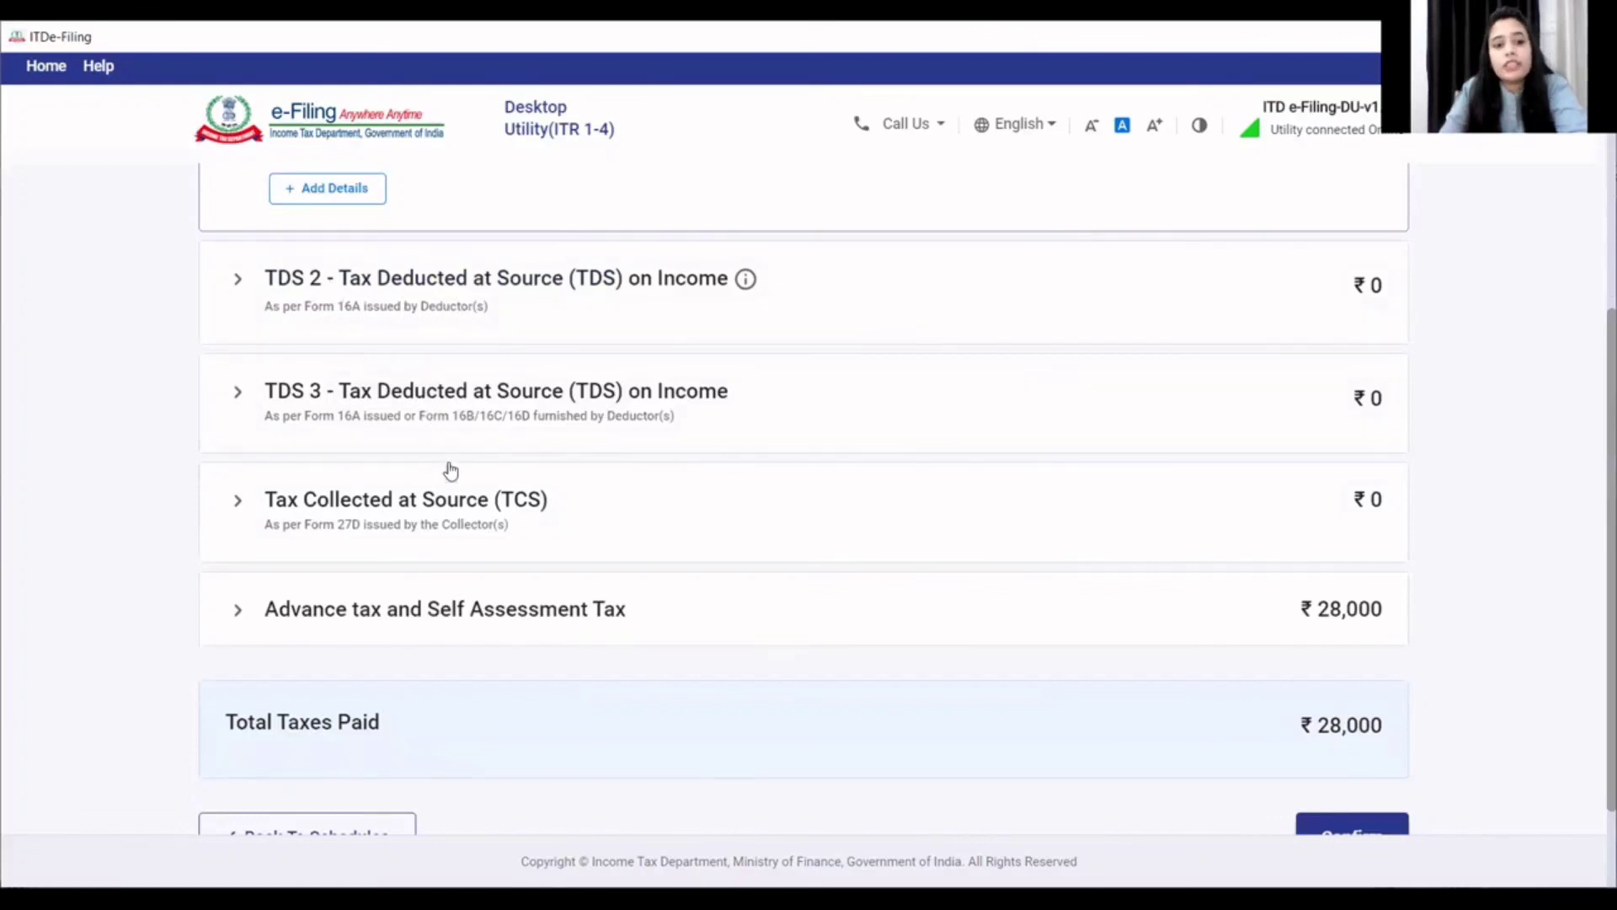
pyautogui.click(503, 611)
pyautogui.scroll(-3, 503, 609)
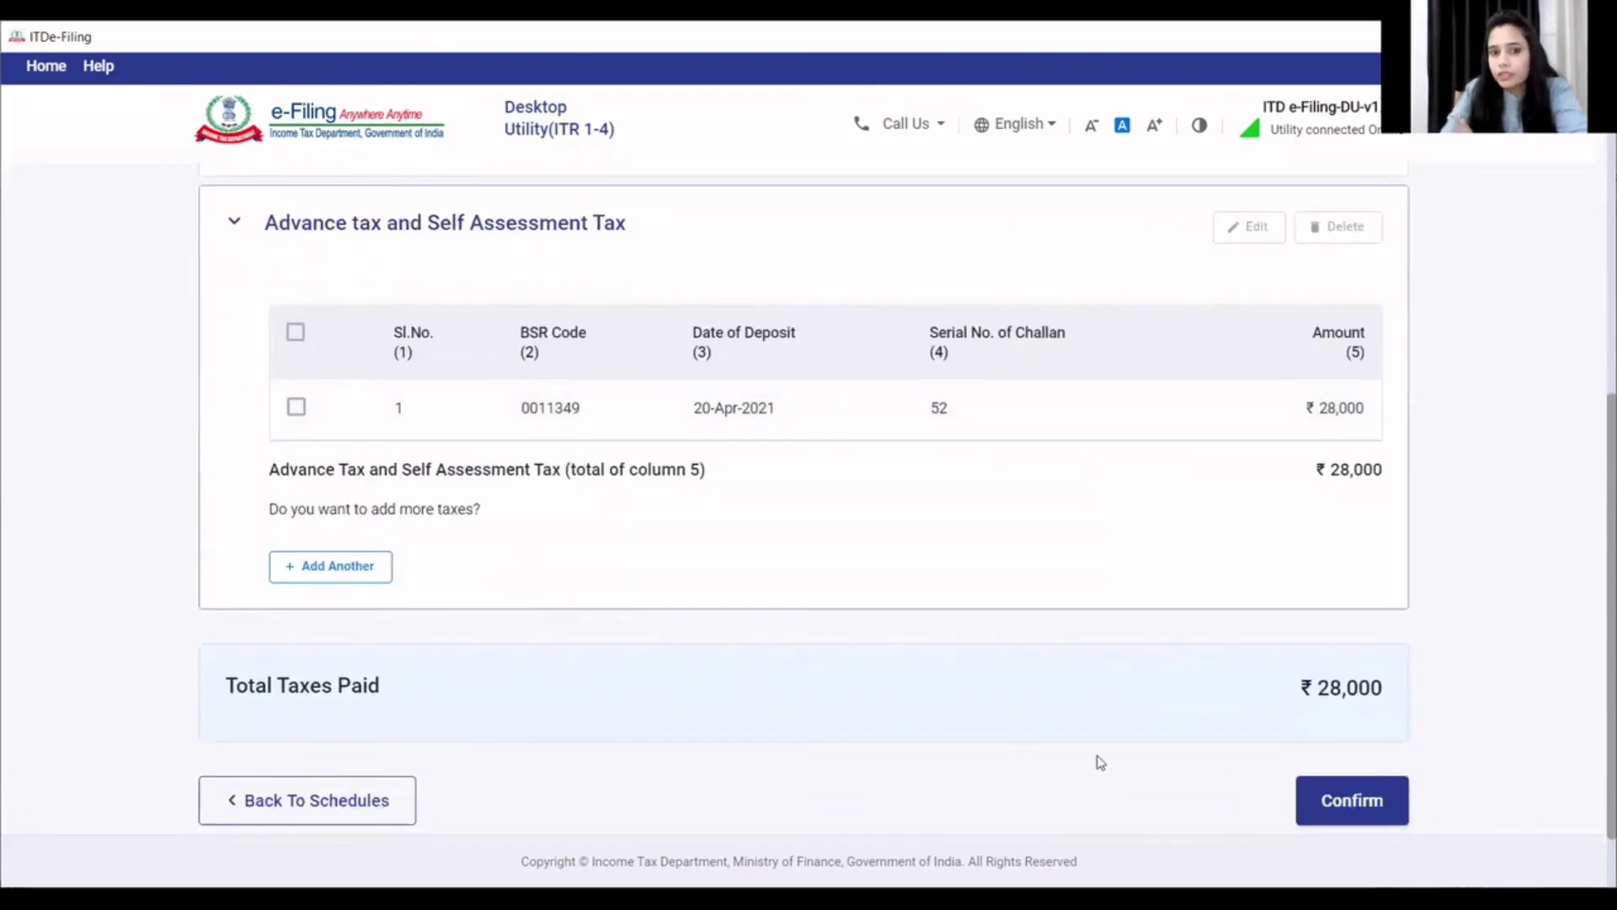
pyautogui.click(1308, 800)
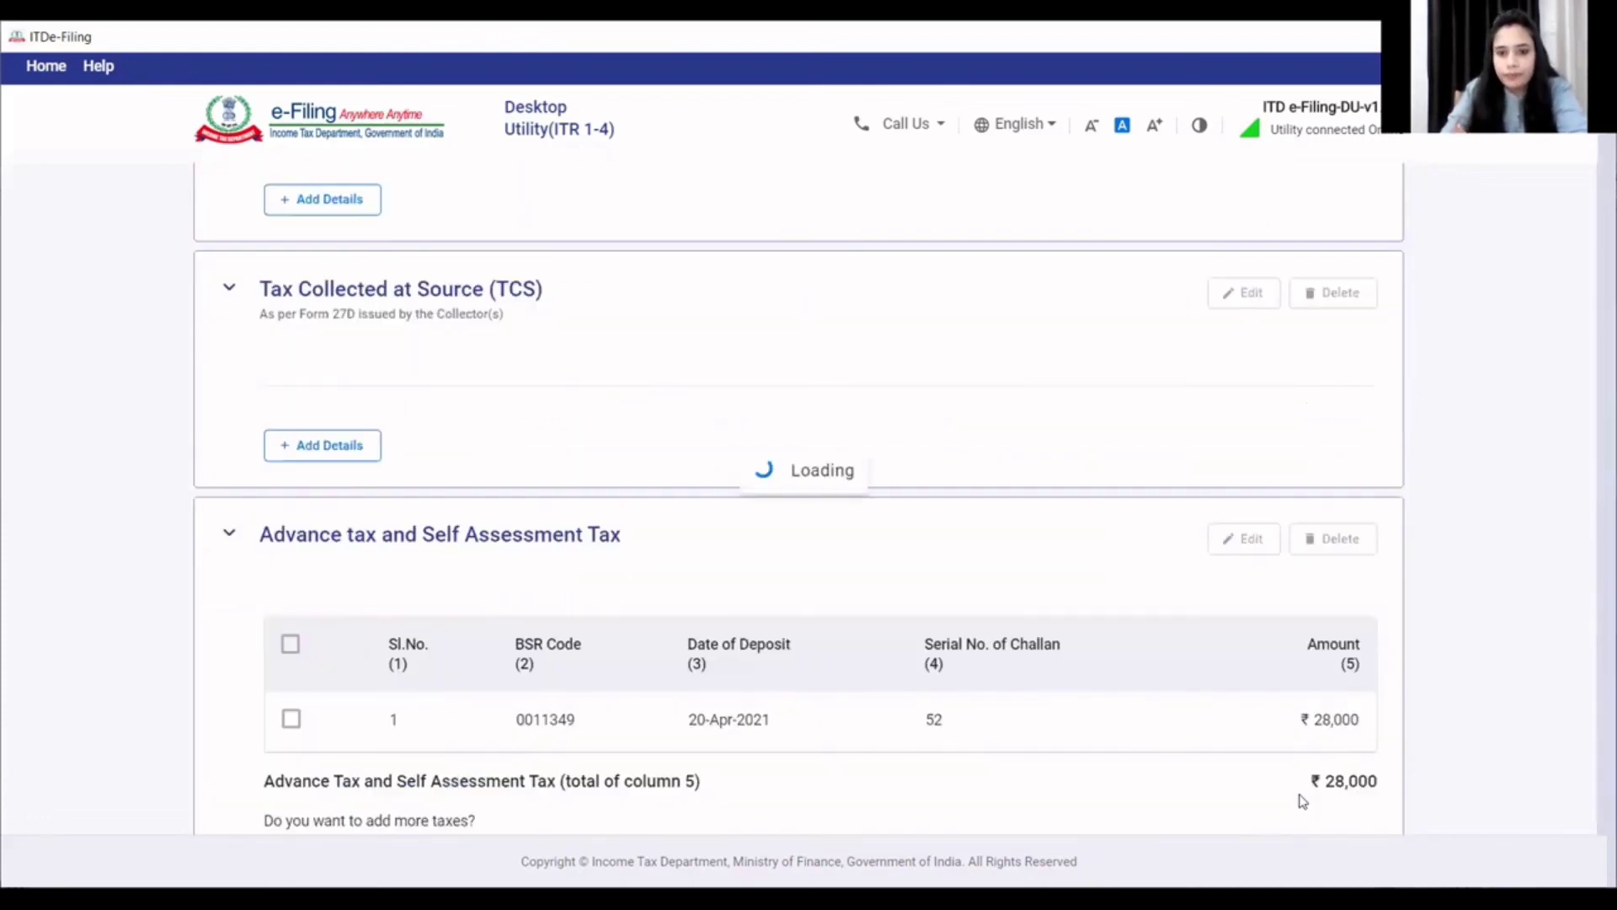
pyautogui.scroll(-15, 1205, 711)
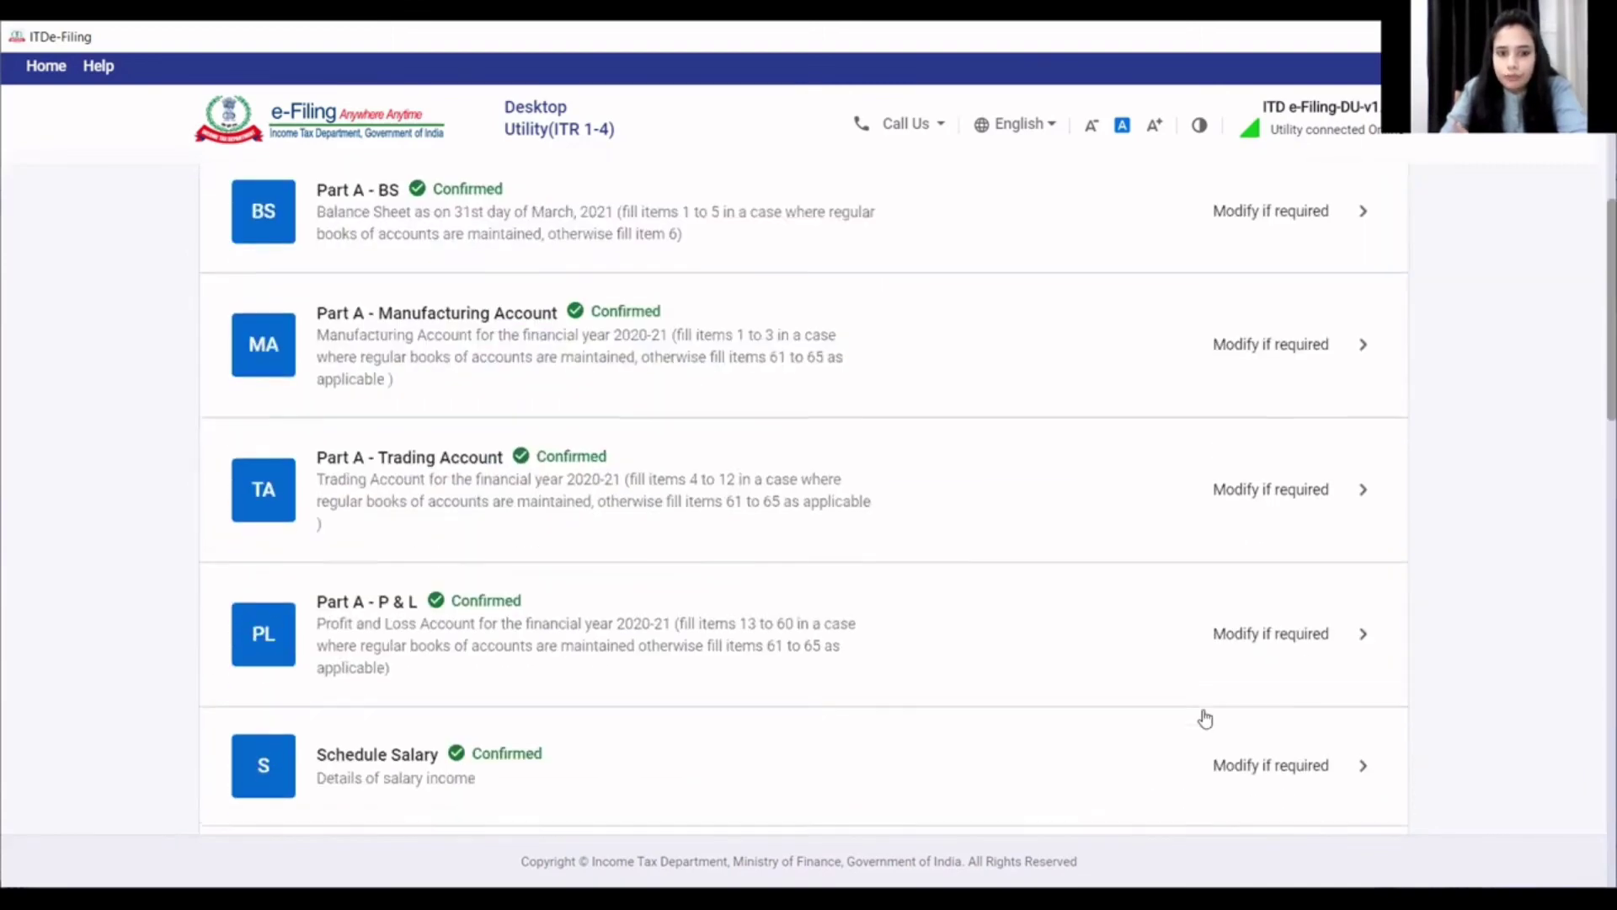
pyautogui.scroll(-10, 1205, 714)
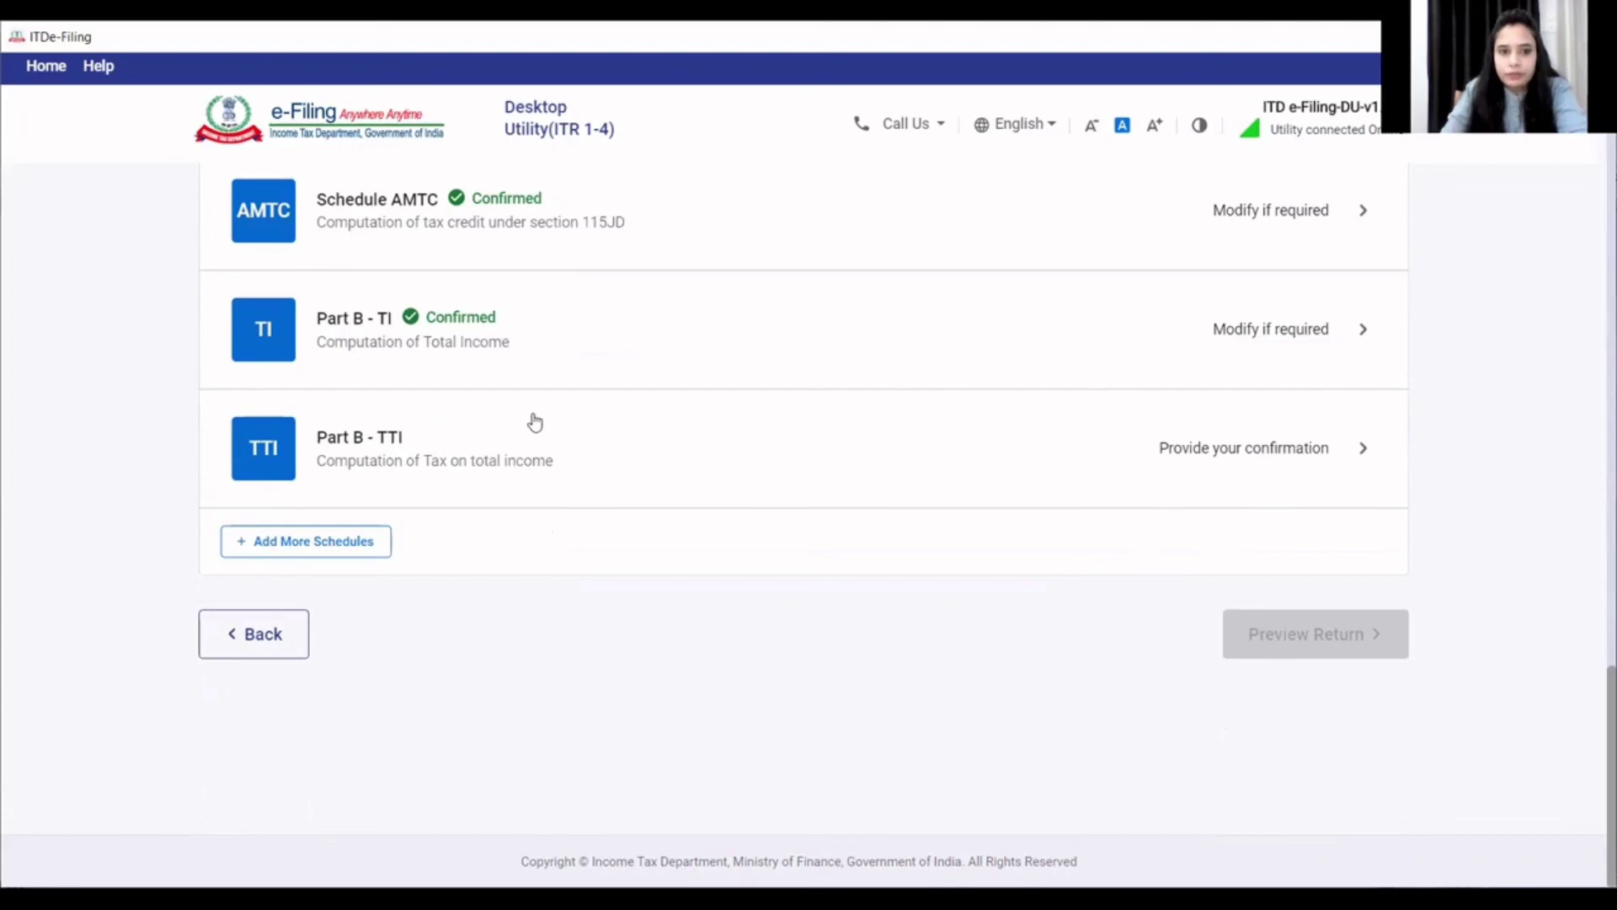
# - Review Part B - TTI: taxes paid ₹28,000, nothing payable, ₹2,500 refund
pyautogui.click(483, 476)
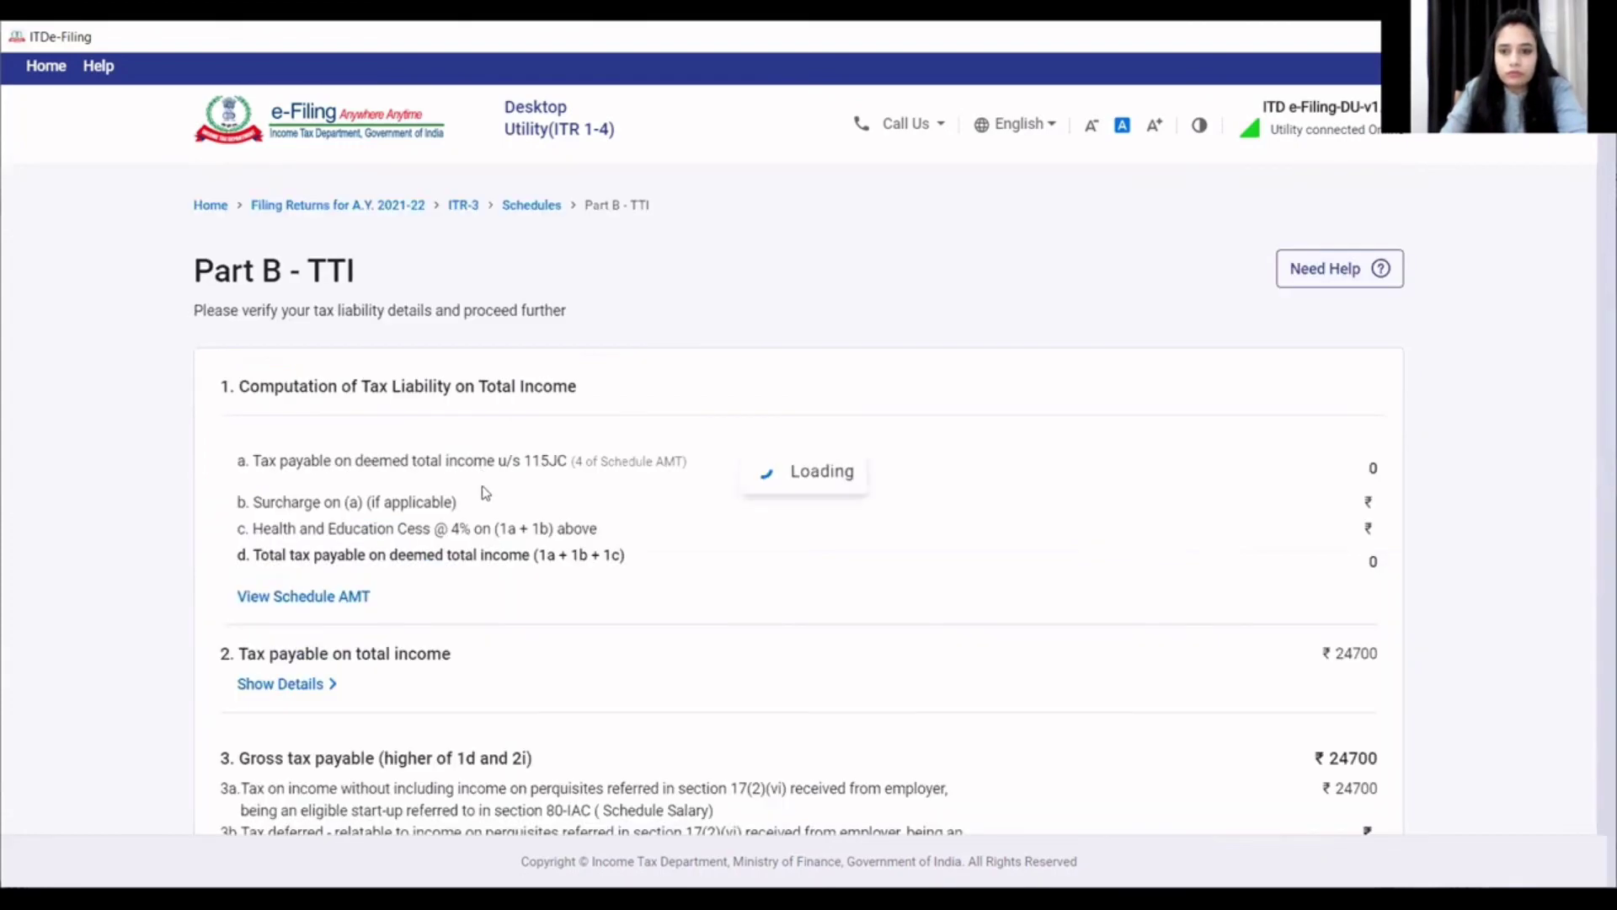
pyautogui.scroll(-15, 487, 503)
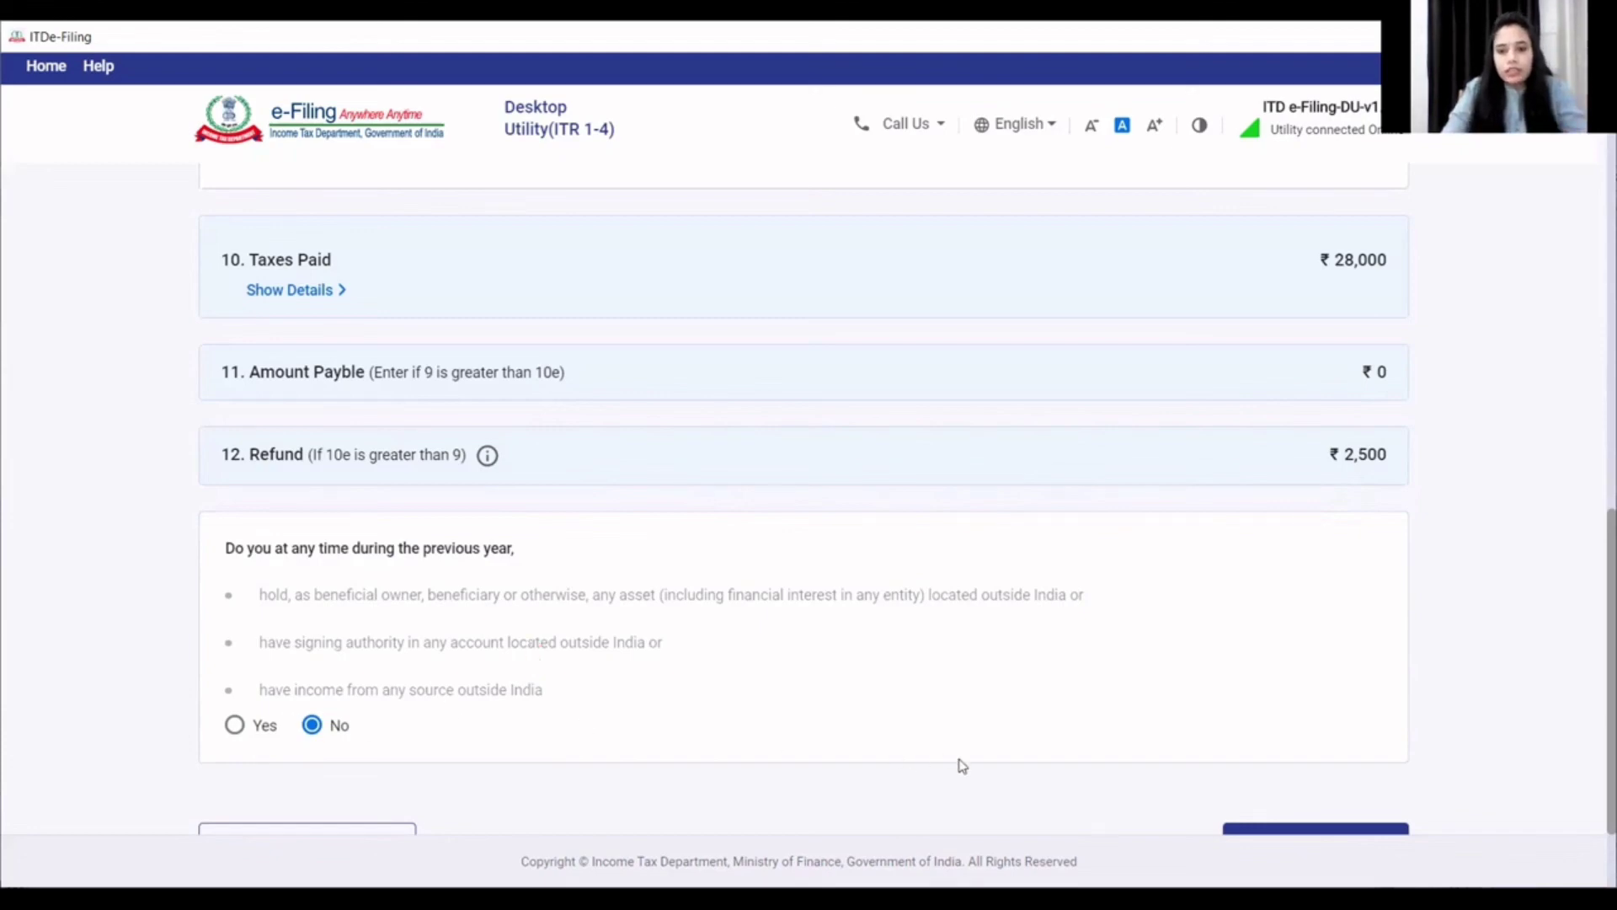
pyautogui.scroll(-3, 1095, 774)
# - Preview the completed return and proceed to Verify and Submit
pyautogui.click(1291, 716)
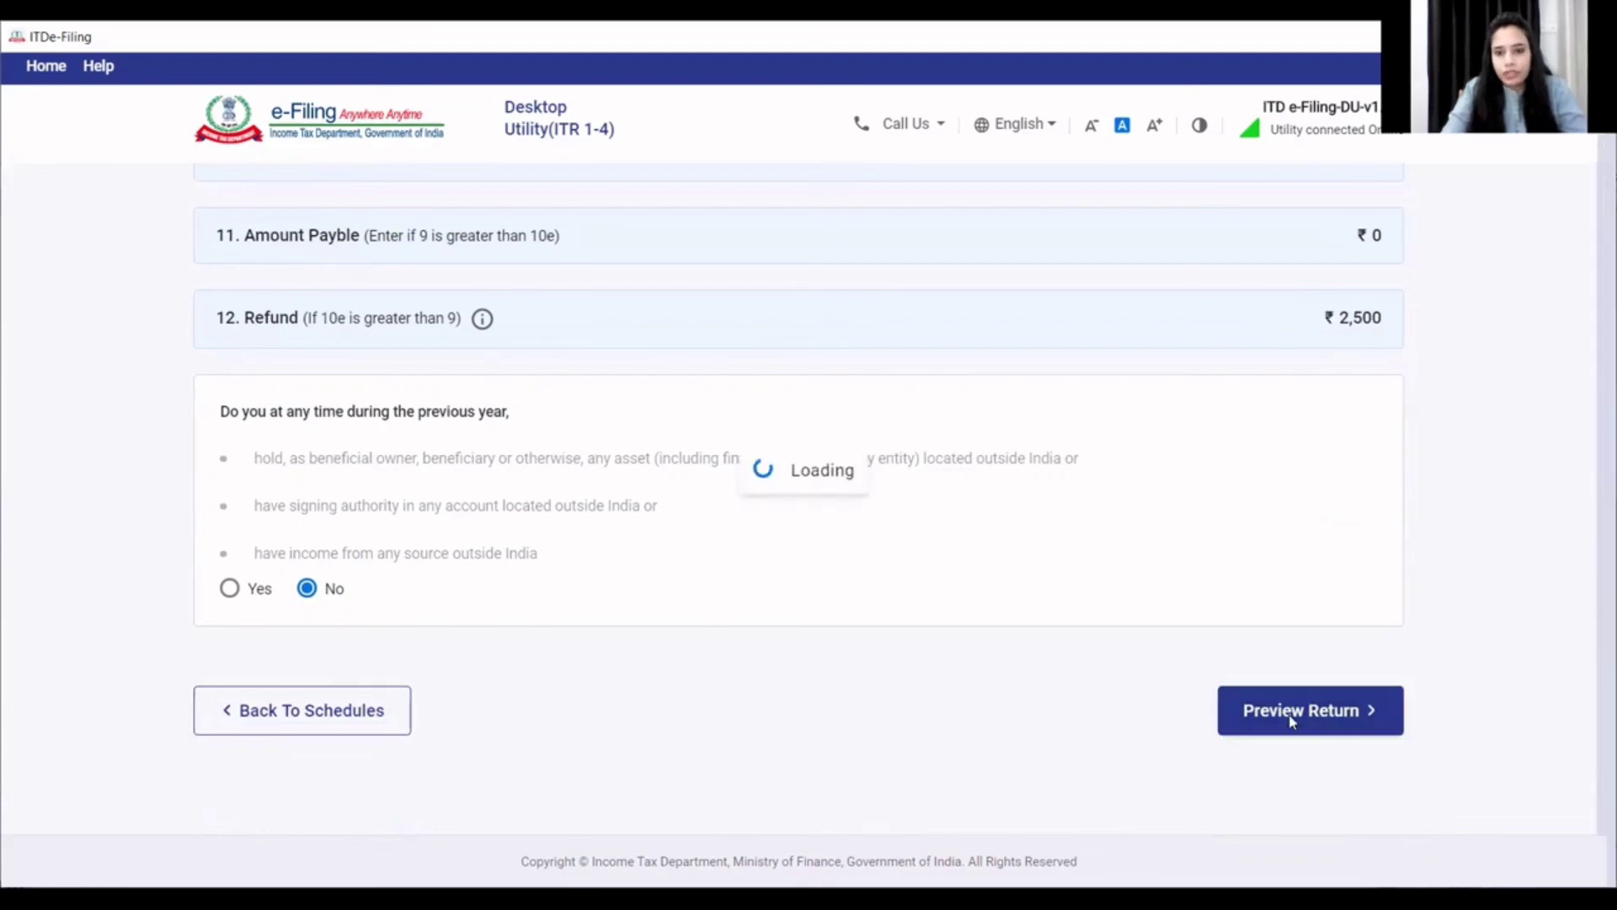
pyautogui.scroll(-10, 926, 506)
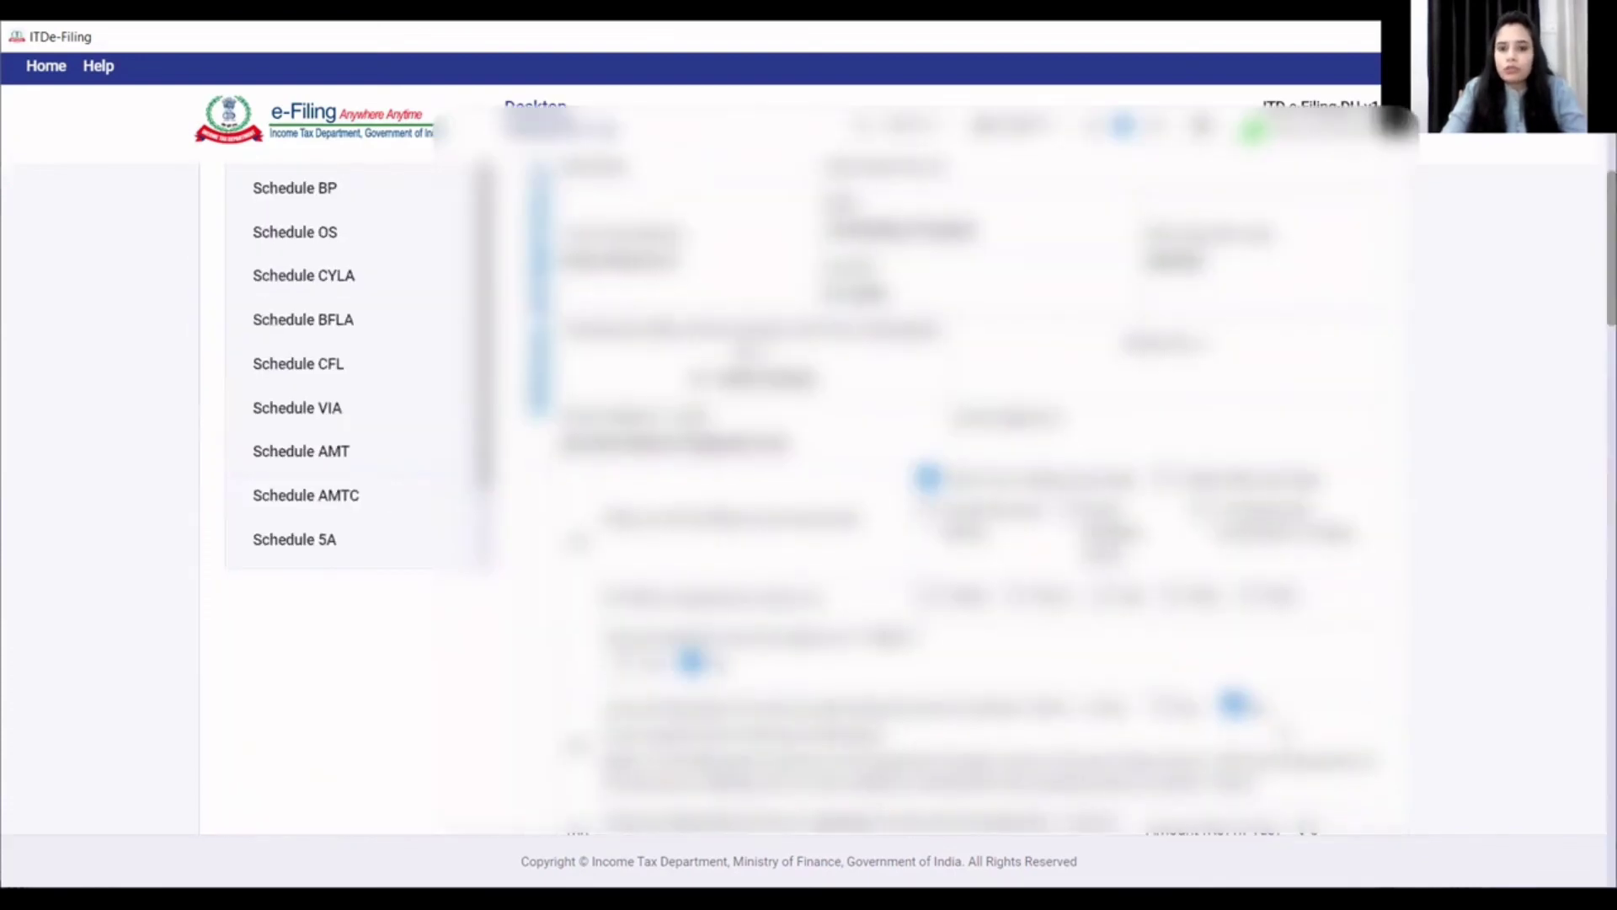
pyautogui.scroll(-10, 1280, 731)
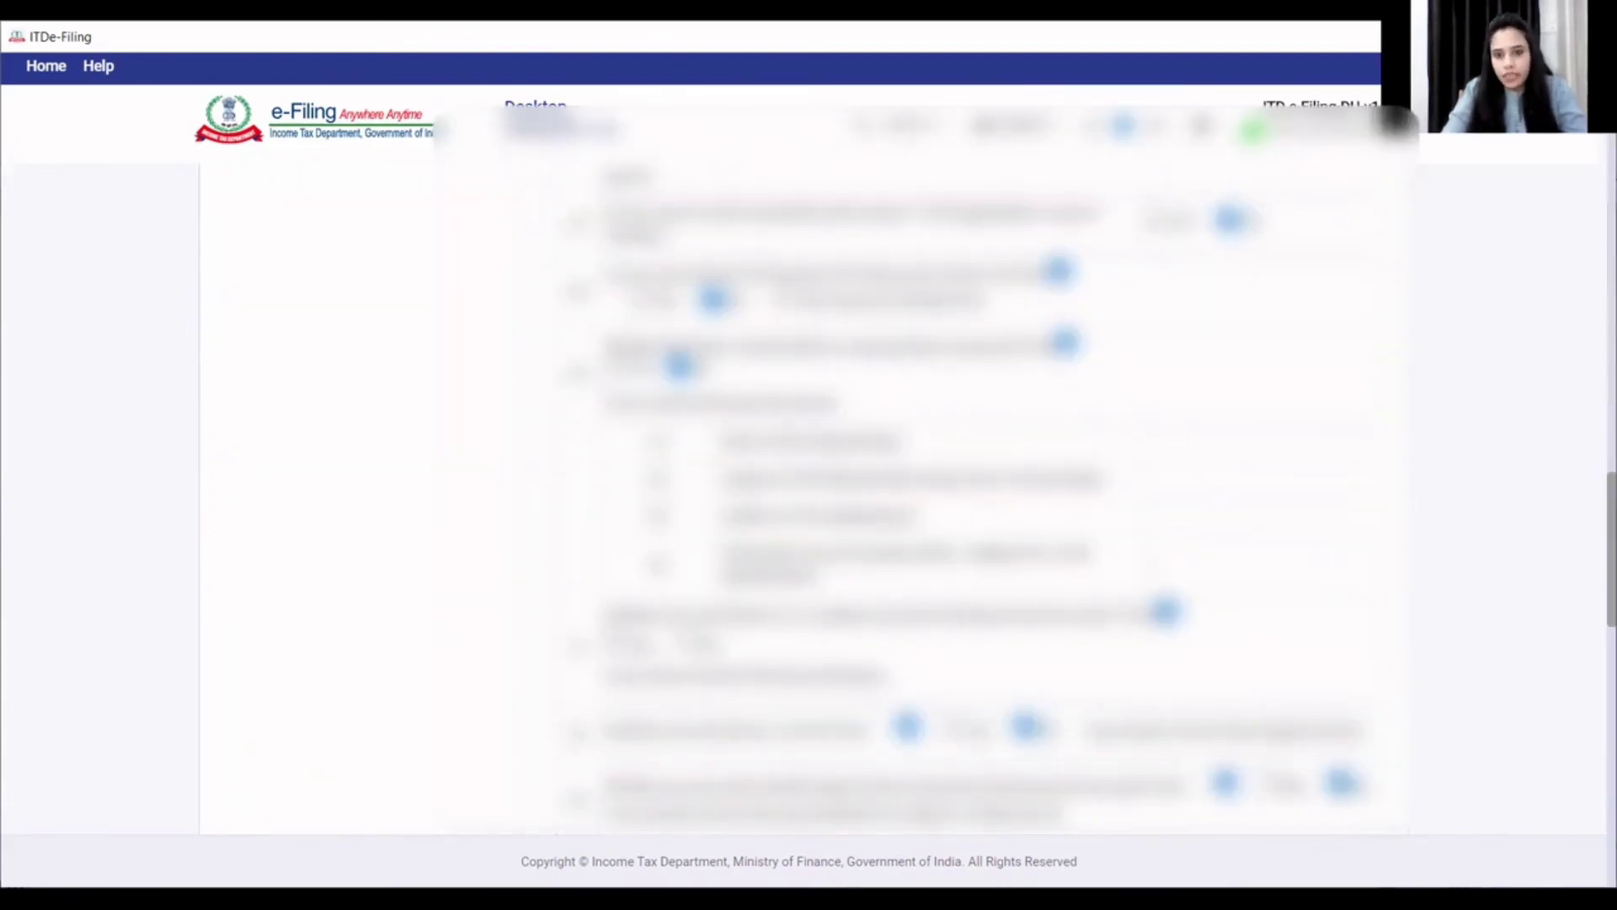
pyautogui.scroll(-10, 1280, 731)
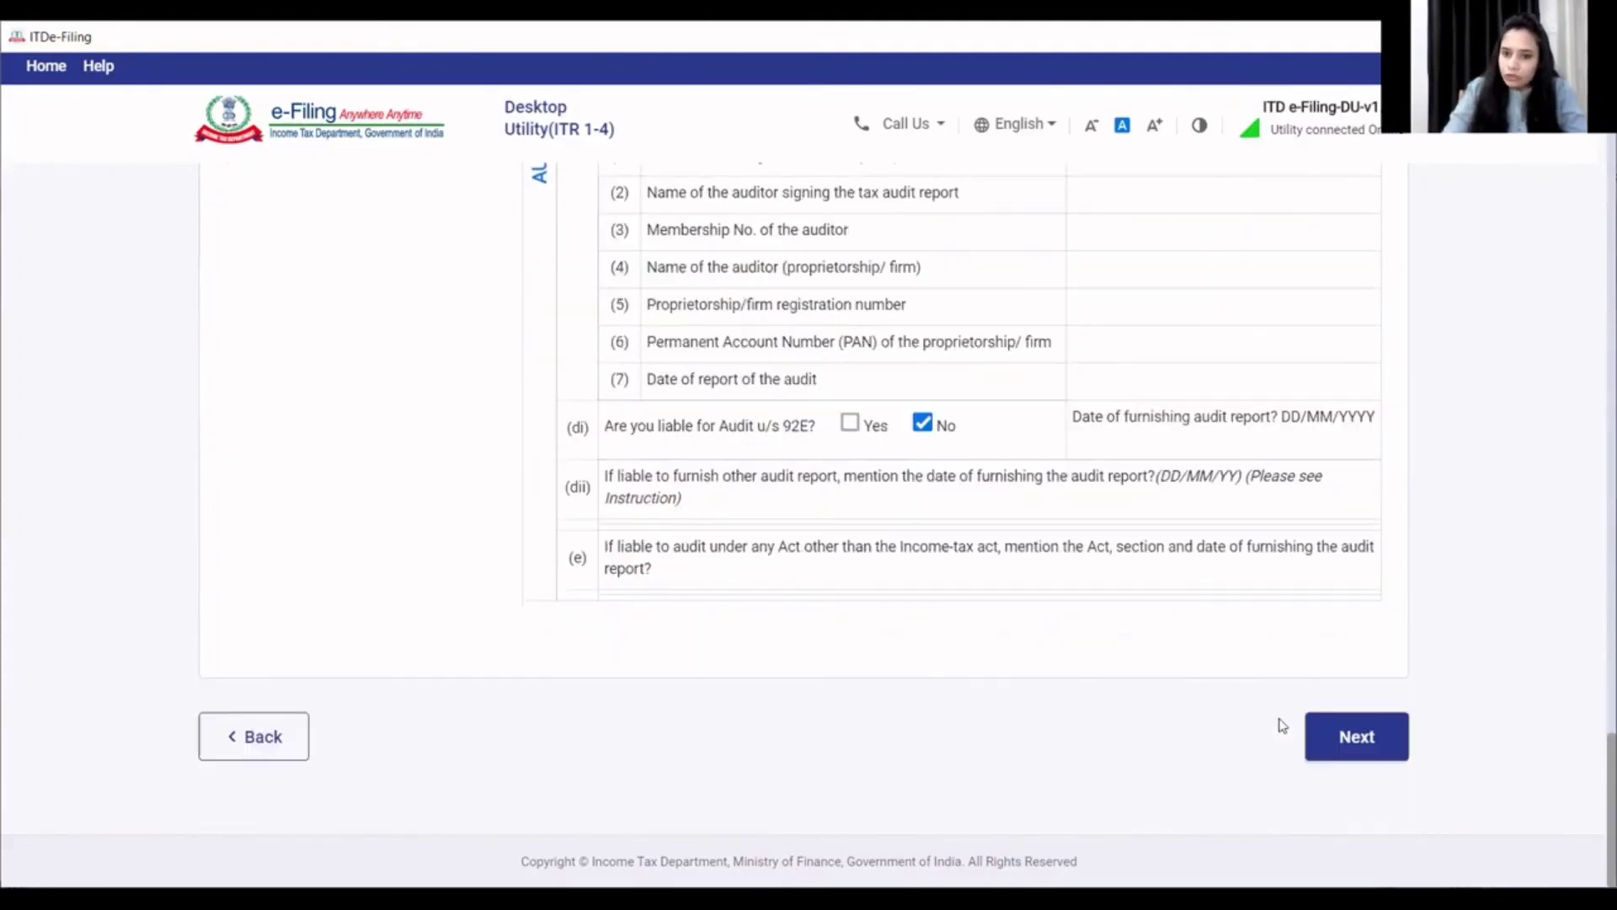
pyautogui.click(1316, 726)
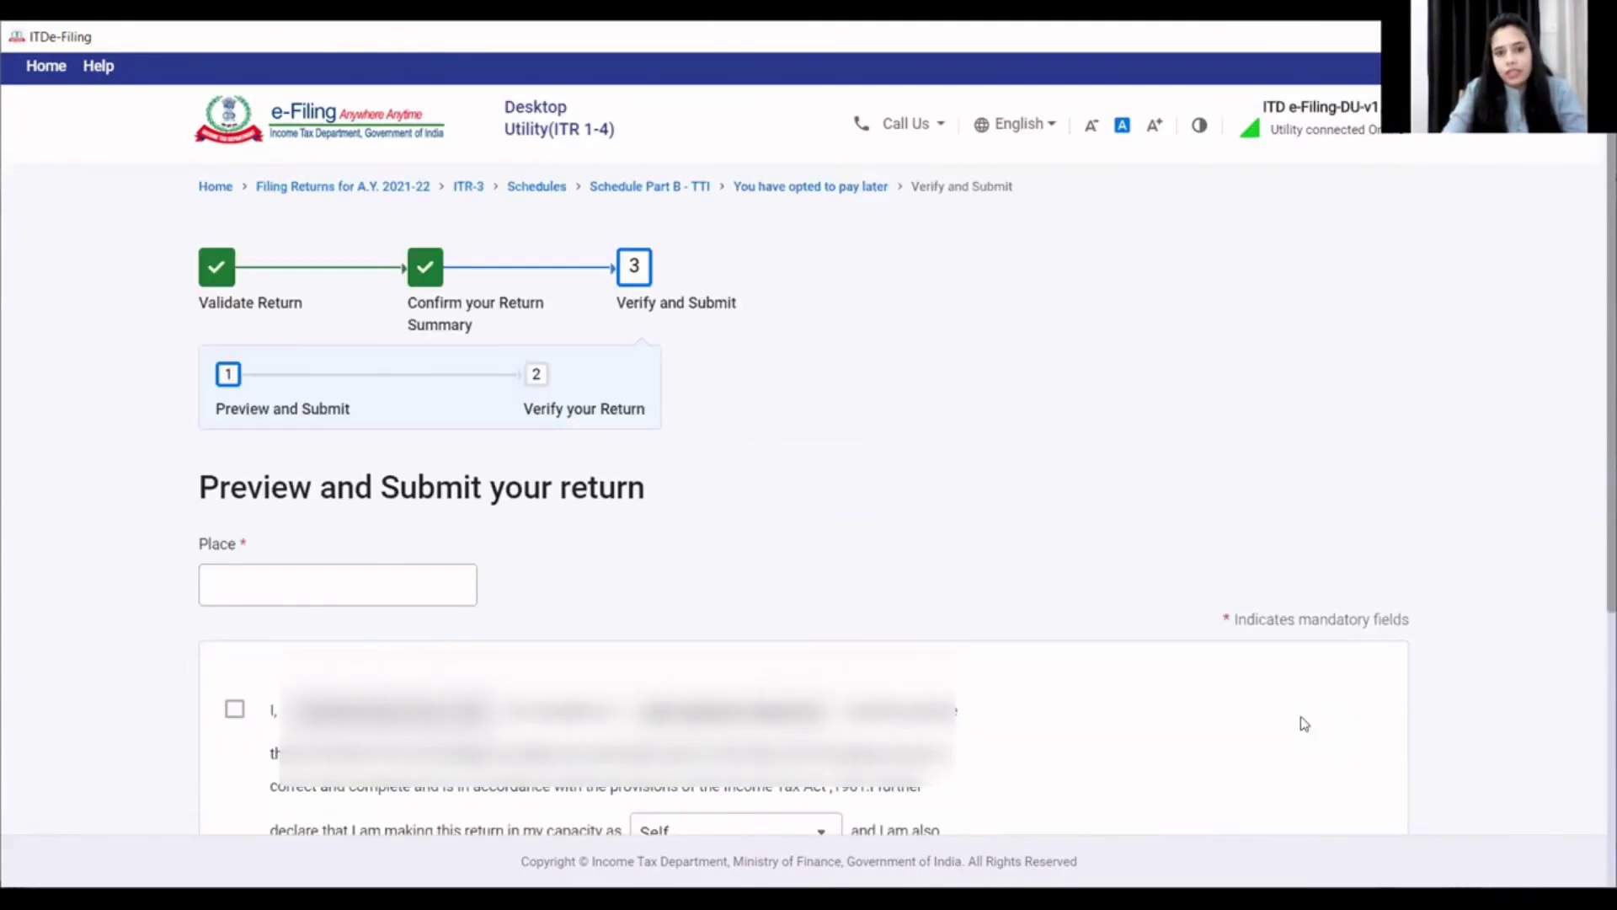
# - Enter bhopal as the place of filing
pyautogui.click(458, 593)
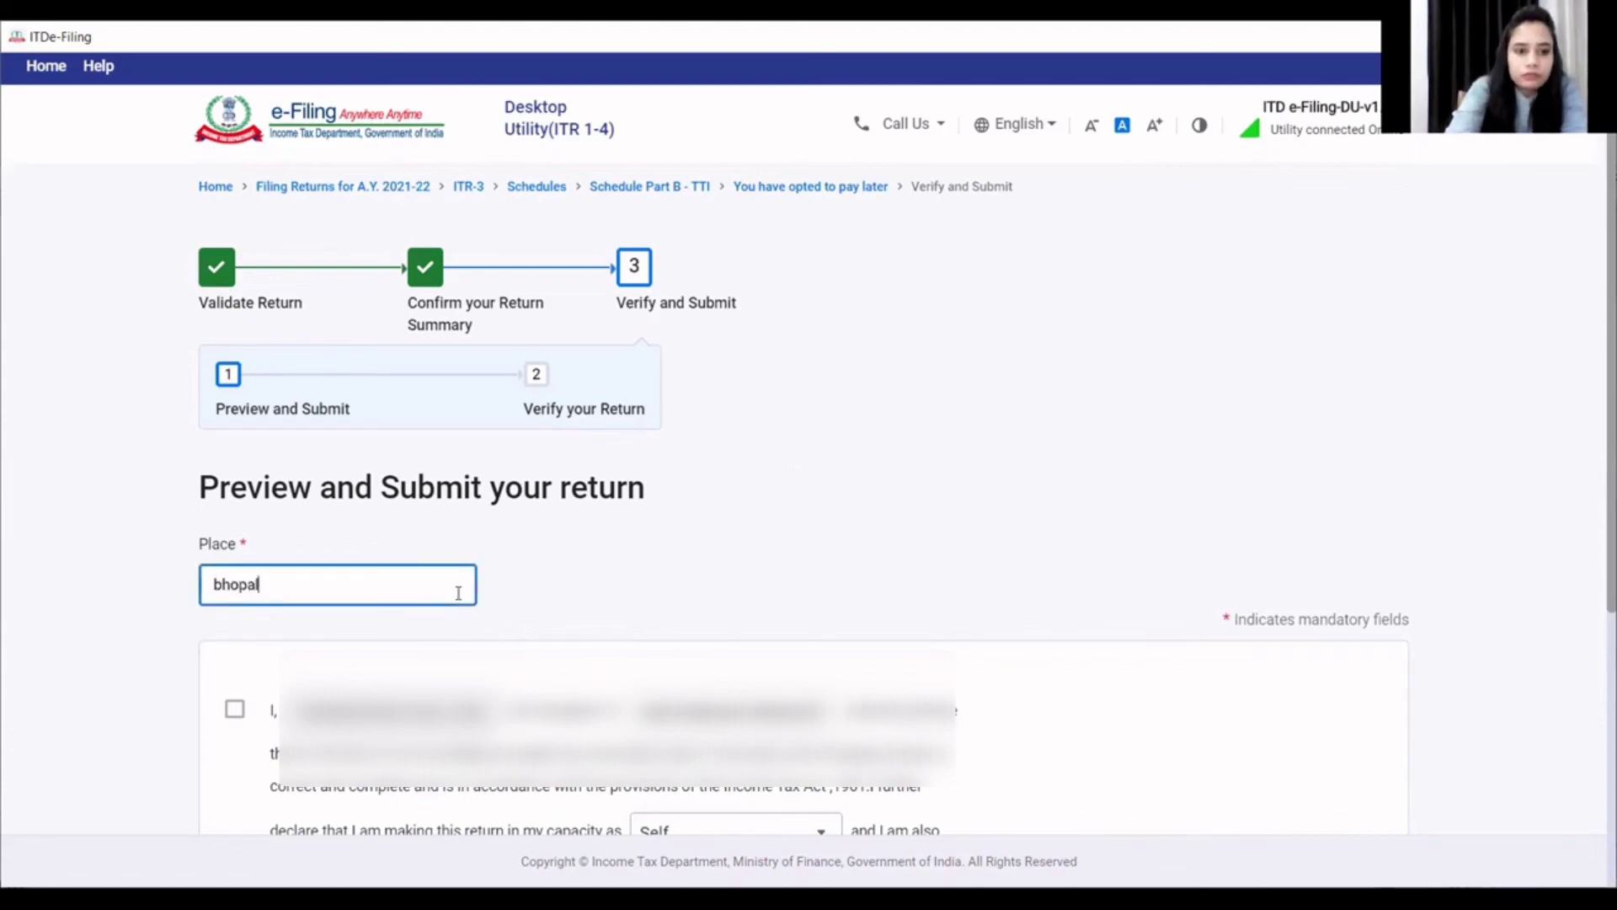
pyautogui.click(592, 623)
pyautogui.scroll(-4, 592, 623)
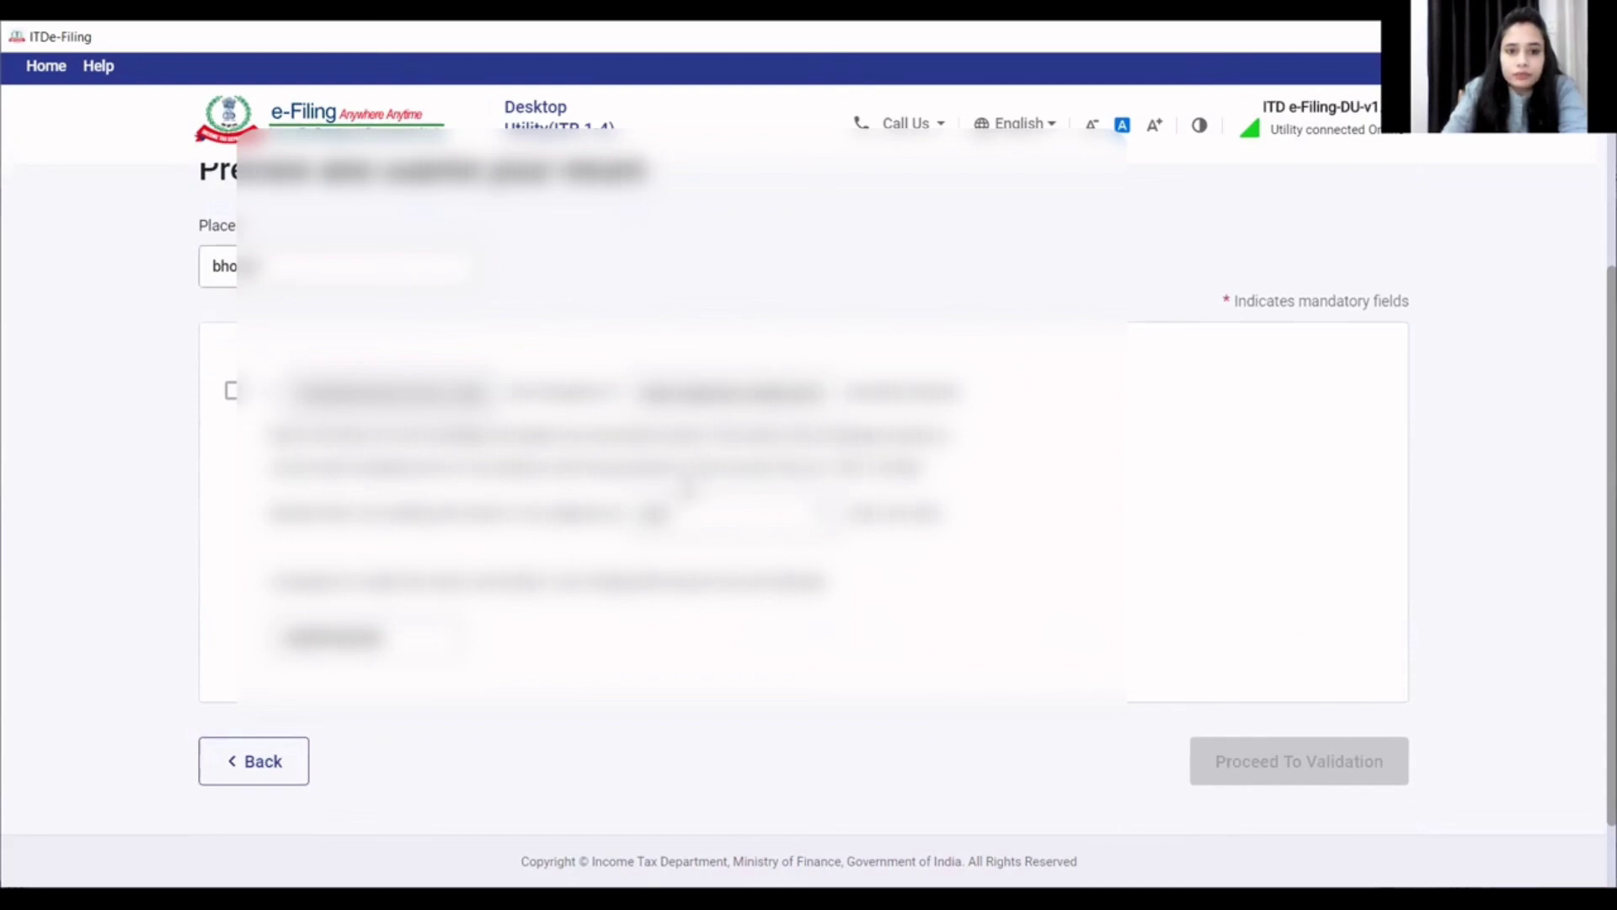
pyautogui.scroll(-1, 804, 522)
pyautogui.scroll(-1, 804, 472)
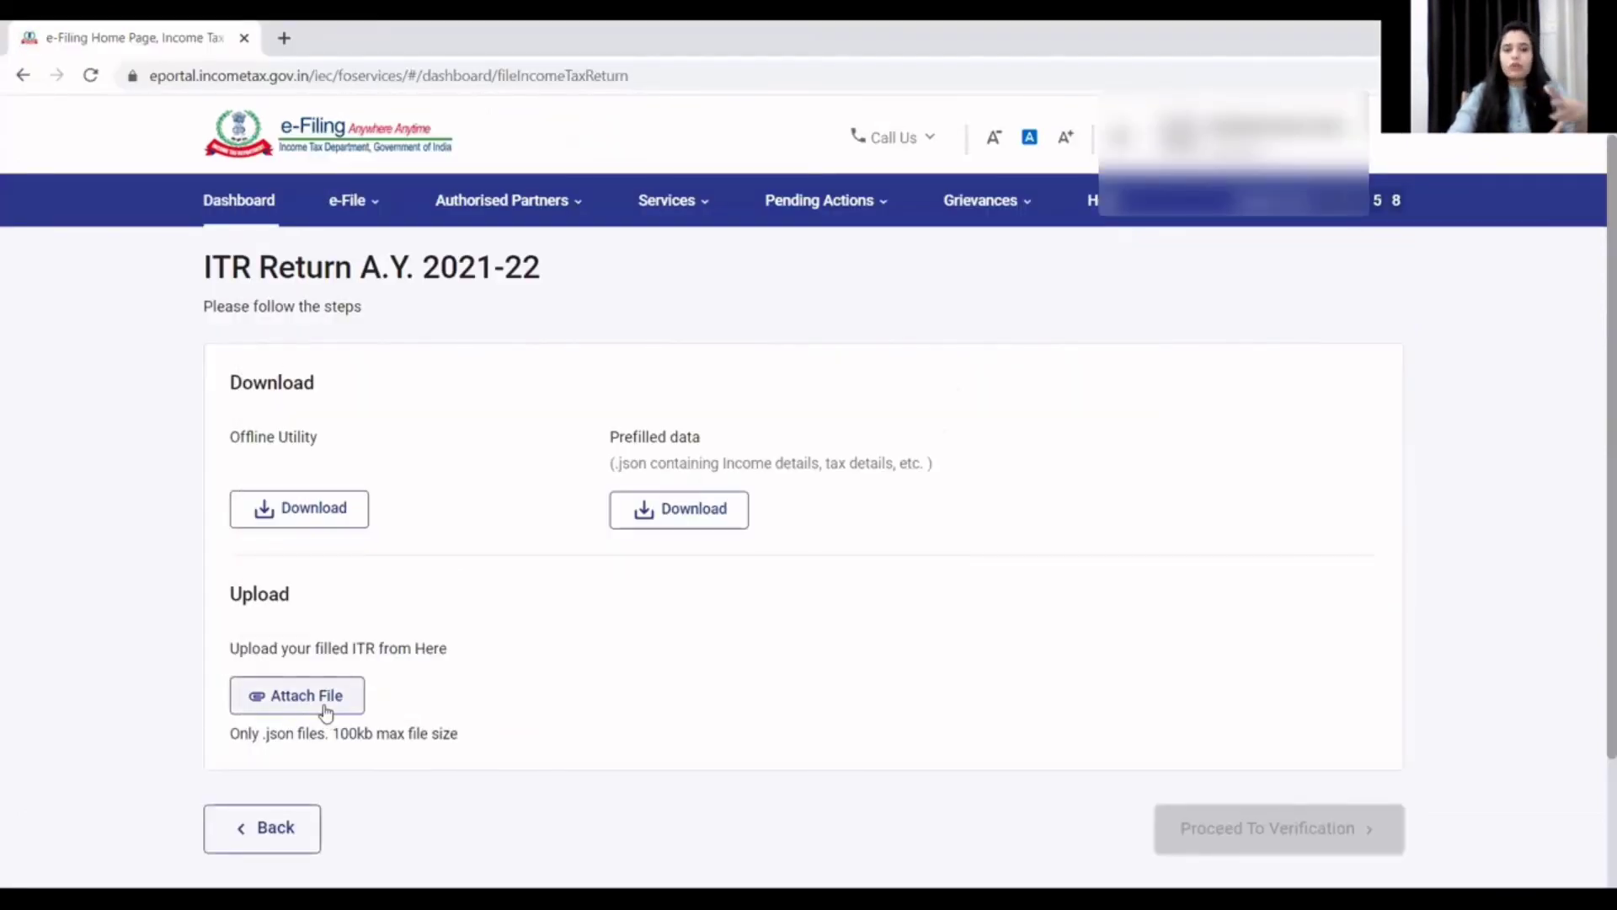
# - Attach the filled .json return file under Upload on the ITR Return A.Y. 2021-22 page
pyautogui.click(326, 710)
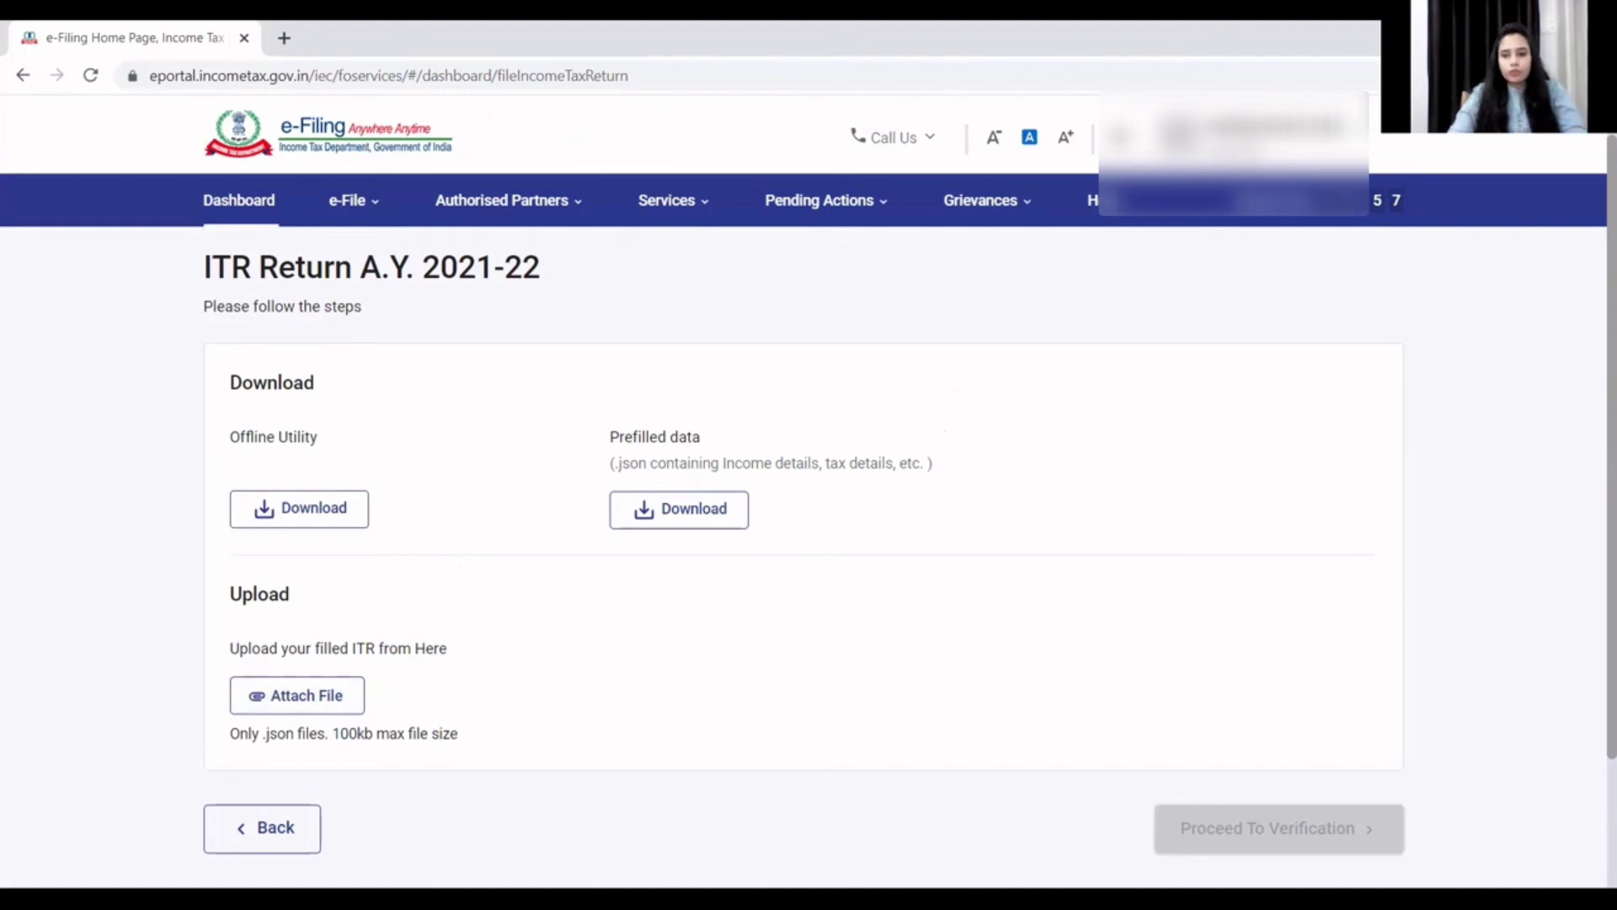